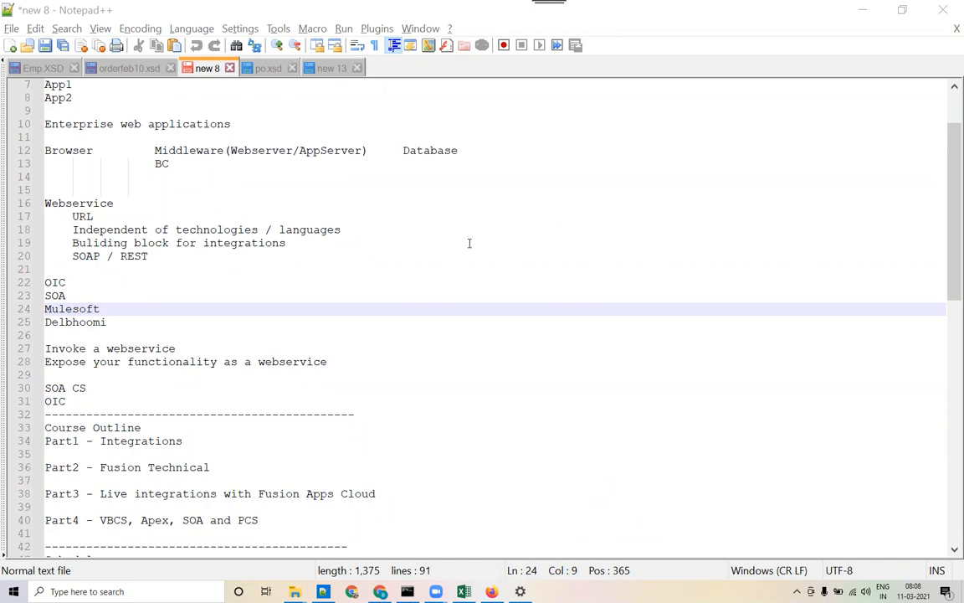
Add a dashed separator line about 75 characters long on line 73, below the contact entry near the end of the notes
{"action": "scroll", "coordinate": [468, 242], "scroll_direction": "up", "scroll_amount": 2}
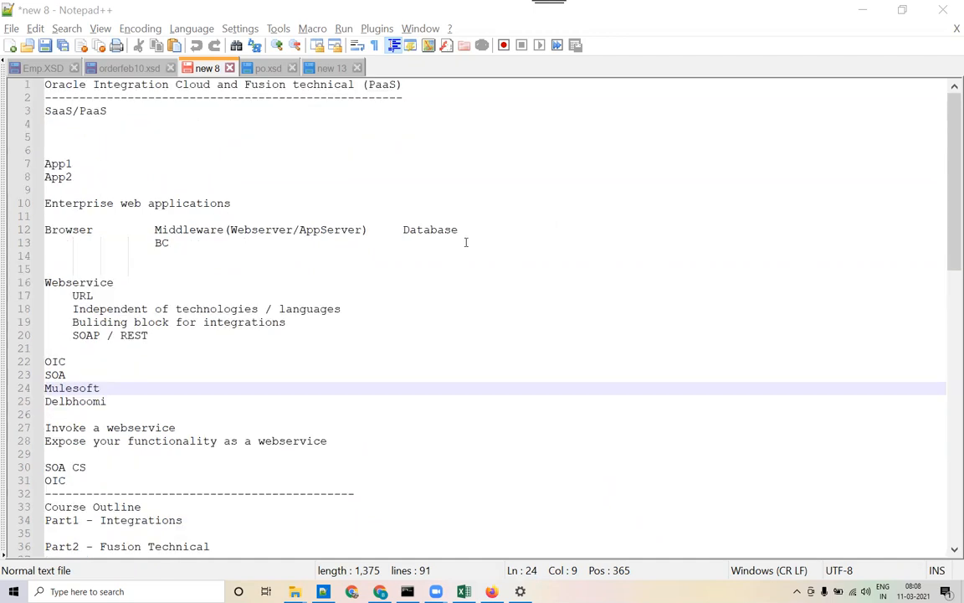
{"action": "scroll", "coordinate": [467, 243], "scroll_direction": "down", "scroll_amount": 5}
{"action": "scroll", "coordinate": [466, 242], "scroll_direction": "down", "scroll_amount": 13}
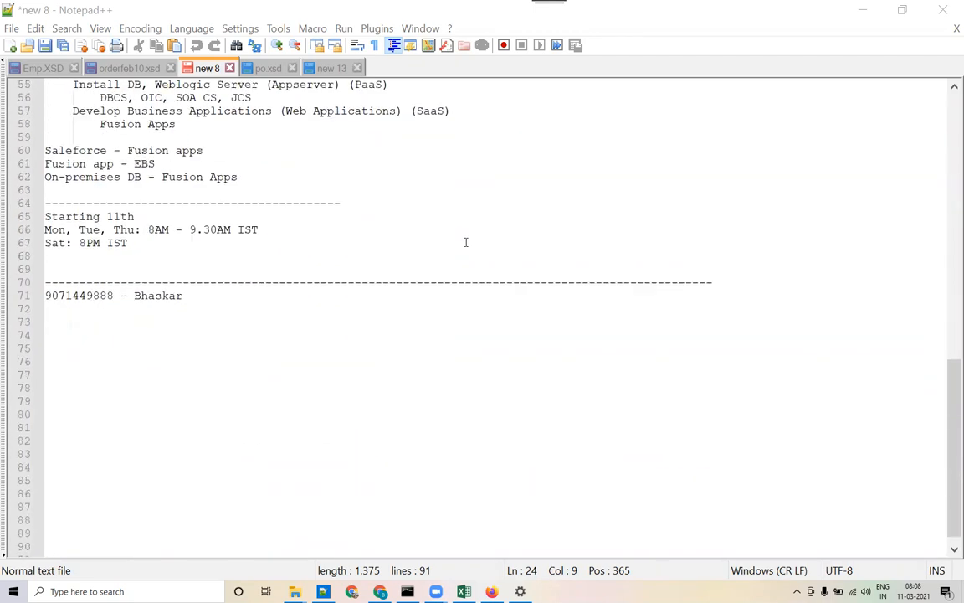
{"action": "scroll", "coordinate": [362, 251], "scroll_direction": "down", "scroll_amount": 1}
{"action": "left_click", "coordinate": [148, 318]}
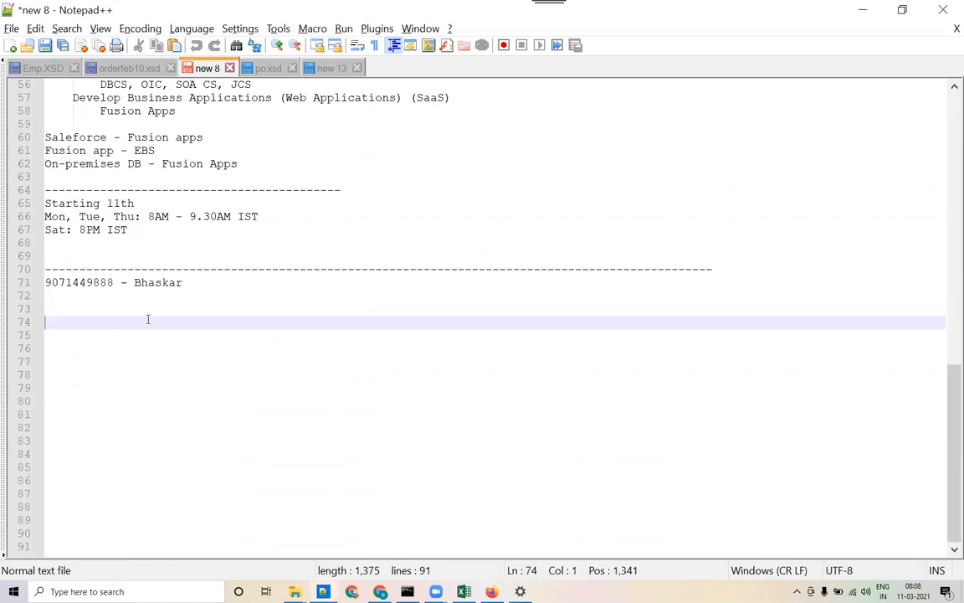
{"action": "type", "text": "--------------"}
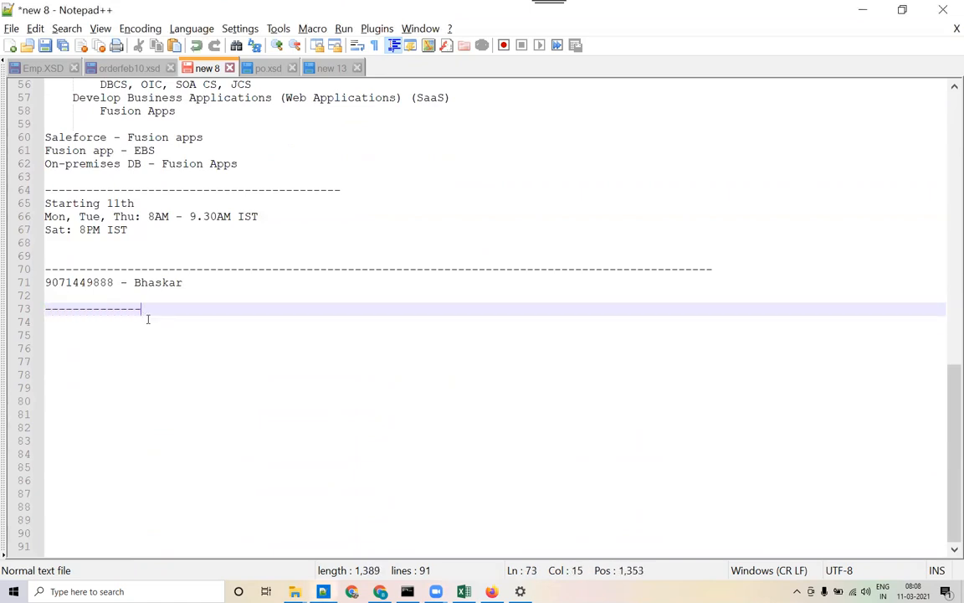
{"action": "type", "text": "--------------------------------------------------------------------------------------------"}
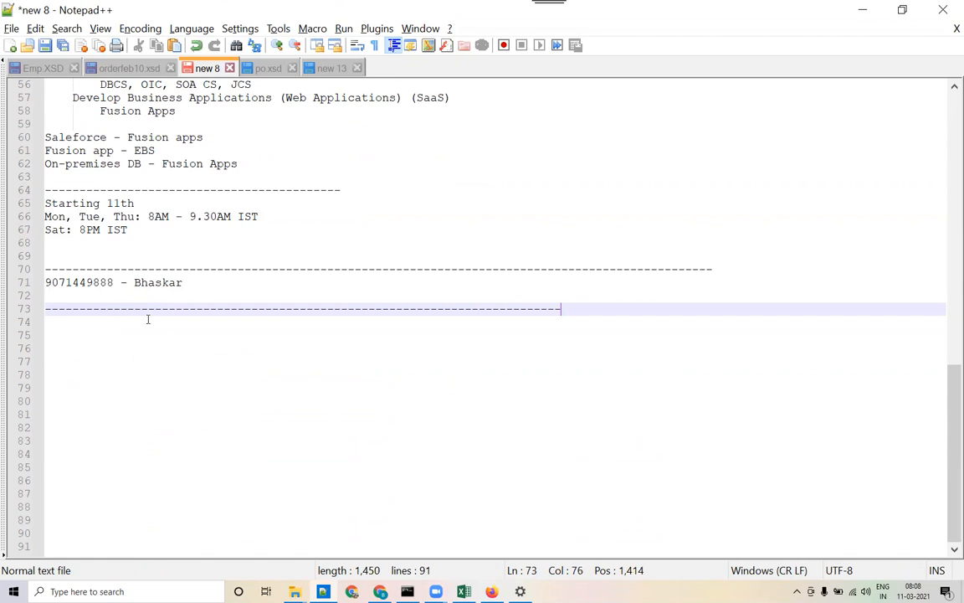
{"action": "key", "text": "BackSpace"}
{"action": "key", "text": "BackSpace"}
{"action": "key", "text": "BackSpace"}
{"action": "key", "text": "BackSpace"}
{"action": "key", "text": "BackSpace"}
{"action": "key", "text": "BackSpace"}
{"action": "key", "text": "BackSpace"}
{"action": "key", "text": "BackSpace"}
{"action": "key", "text": "BackSpace"}
{"action": "key", "text": "BackSpace"}
{"action": "key", "text": "BackSpace"}
{"action": "key", "text": "BackSpace"}
{"action": "key", "text": "BackSpace"}
Shorten the dashed line above the contact entry to match the separator below it, and place the cursor on empty line 75
{"action": "key", "text": "Up"}
{"action": "key", "text": "Up"}
{"action": "key", "text": "Up"}
{"action": "key", "text": "Up"}
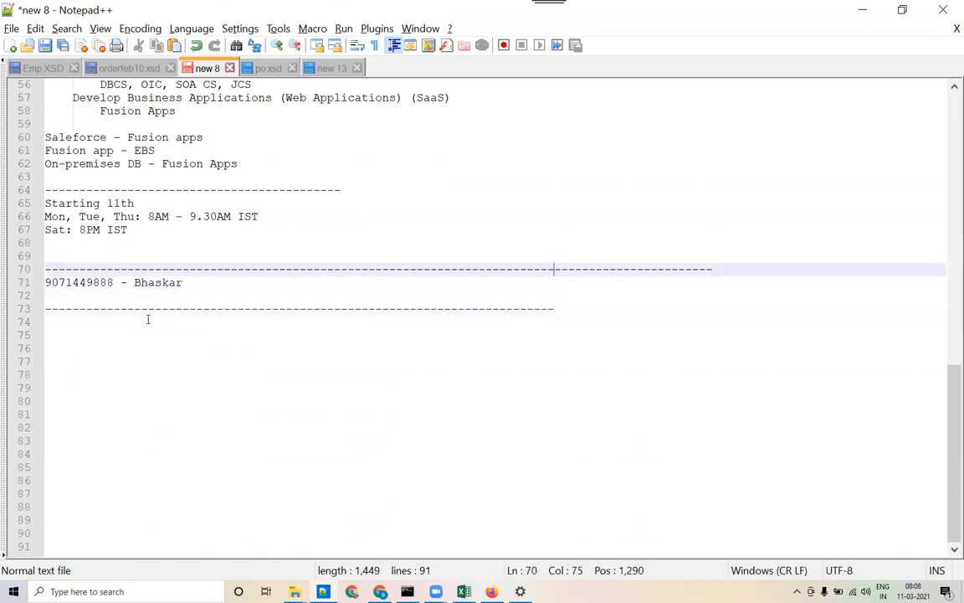
{"action": "key", "text": "Down"}
{"action": "key", "text": "shift+End"}
{"action": "key", "text": "Delete"}
{"action": "left_click", "coordinate": [97, 347]}
{"action": "left_click", "coordinate": [87, 332]}
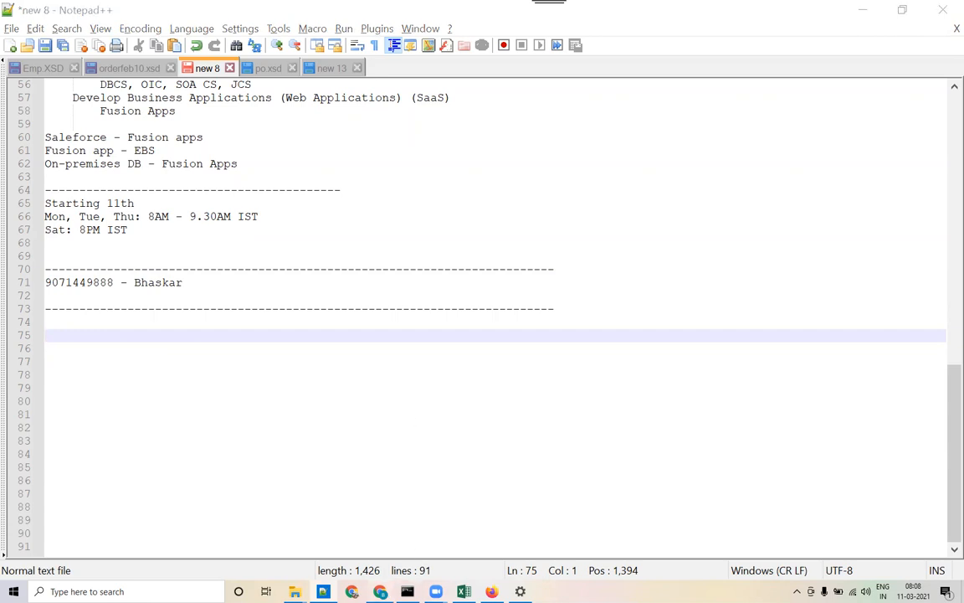
Switch to Chrome and open iqstreamtech.com in a new tab
{"action": "left_click", "coordinate": [380, 591]}
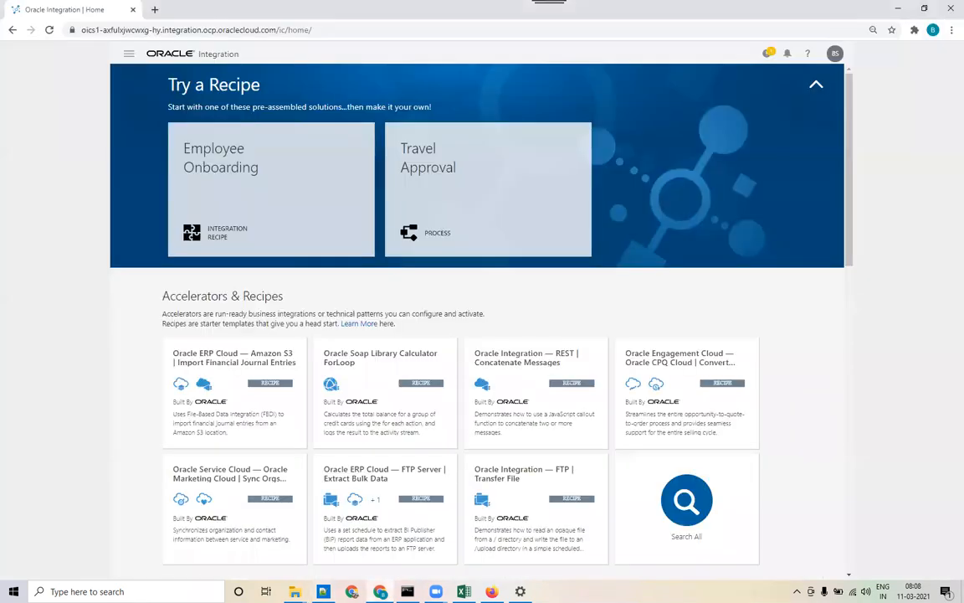
{"action": "left_click", "coordinate": [152, 8]}
{"action": "type", "text": "iq"}
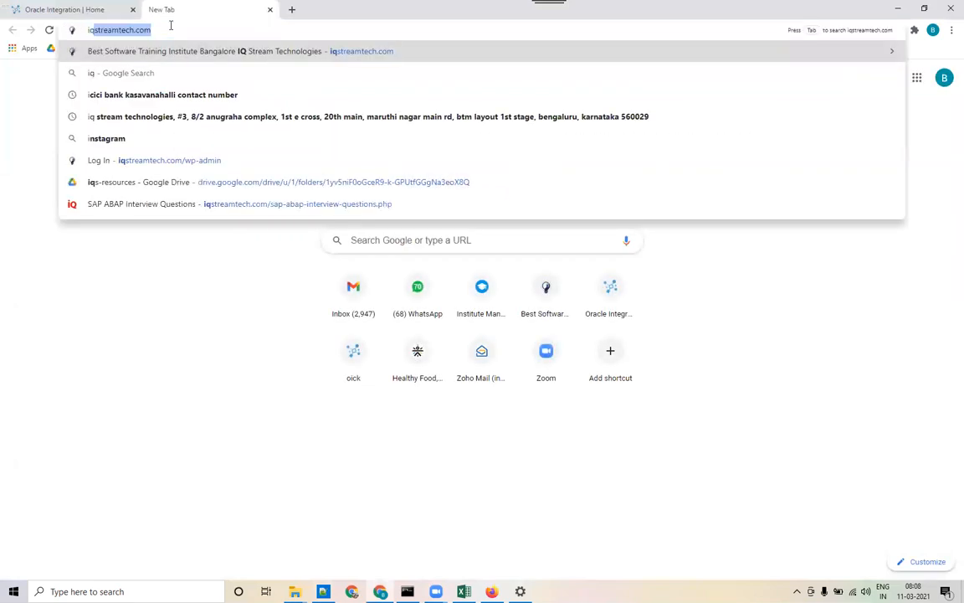
{"action": "type", "text": "stre"}
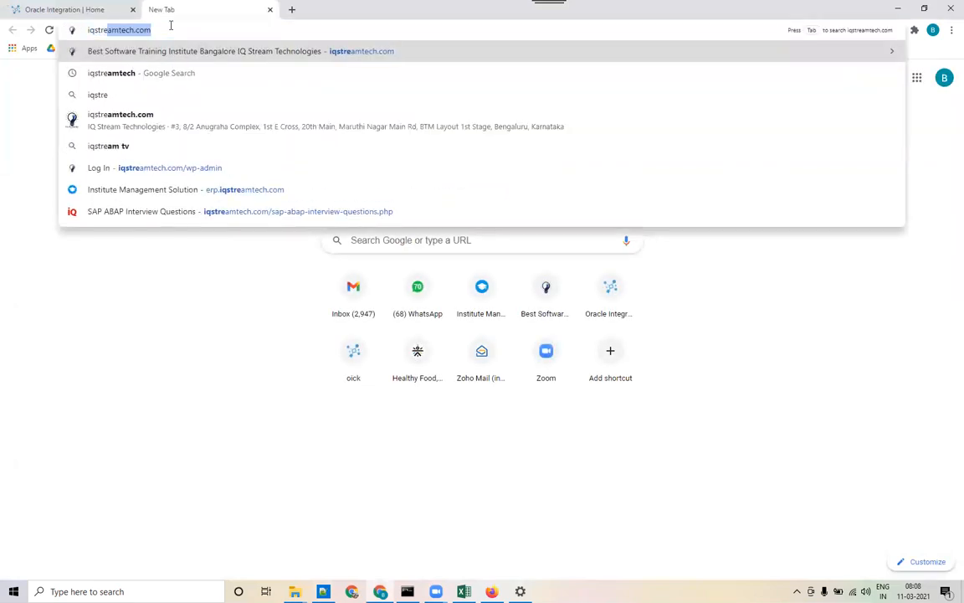
{"action": "key", "text": "Return"}
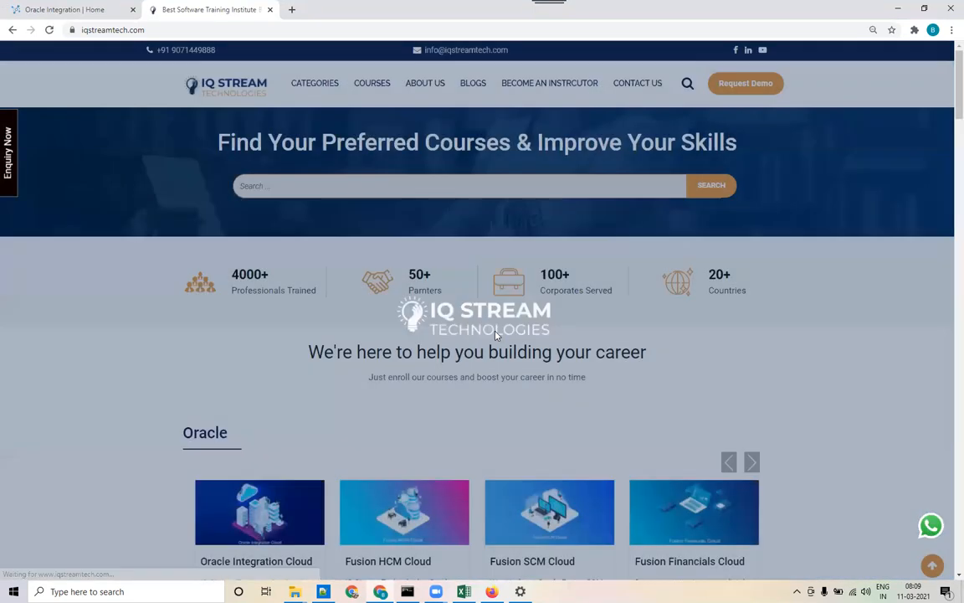
Open the Oracle Integration Cloud course from the Oracle courses and look over its curriculum
{"action": "scroll", "coordinate": [493, 335], "scroll_direction": "down", "scroll_amount": 1}
{"action": "scroll", "coordinate": [494, 335], "scroll_direction": "down", "scroll_amount": 3}
{"action": "left_click", "coordinate": [304, 366]}
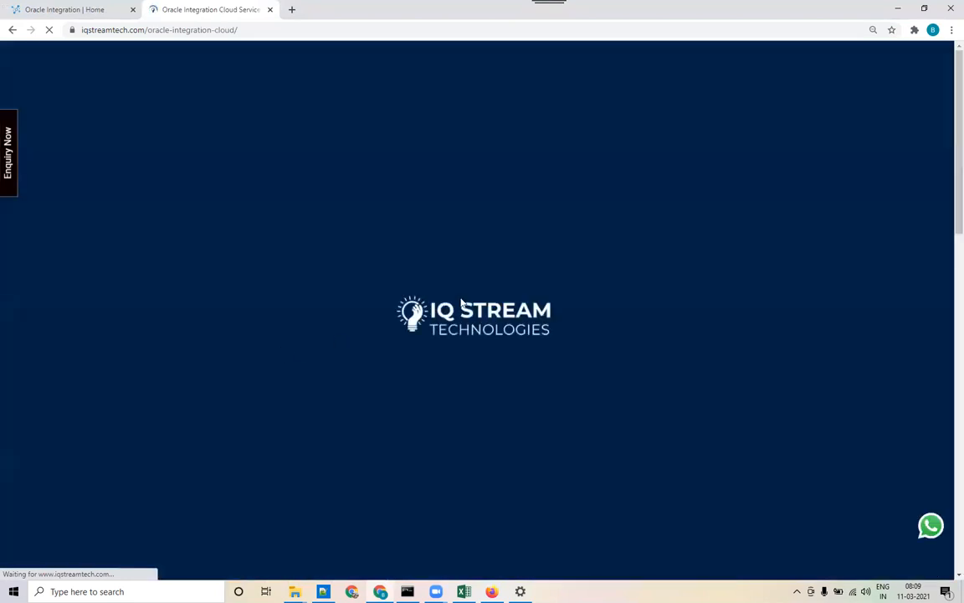
{"action": "scroll", "coordinate": [510, 280], "scroll_direction": "down", "scroll_amount": 5}
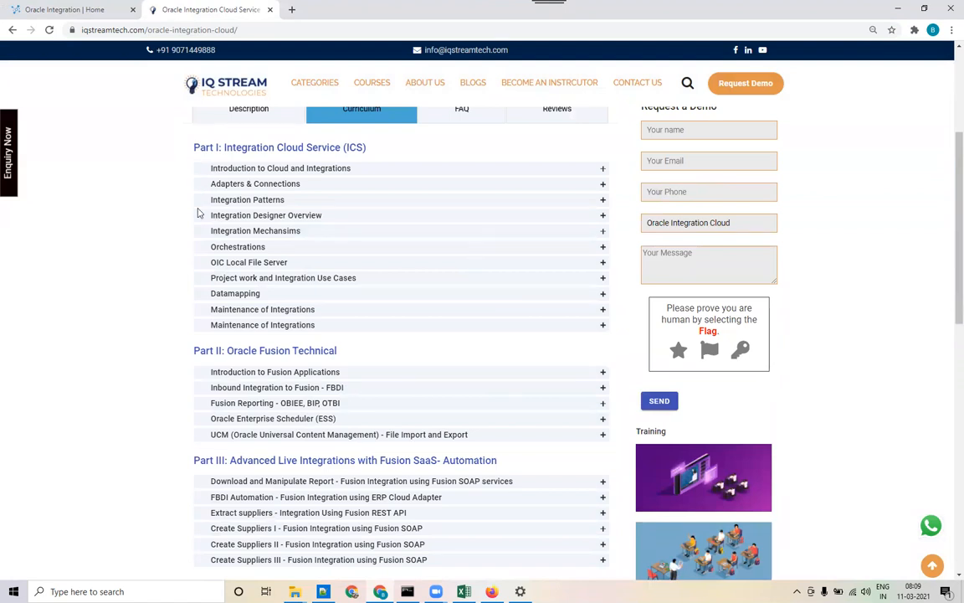
{"action": "scroll", "coordinate": [251, 266], "scroll_direction": "down", "scroll_amount": 1}
{"action": "scroll", "coordinate": [251, 266], "scroll_direction": "down", "scroll_amount": 3}
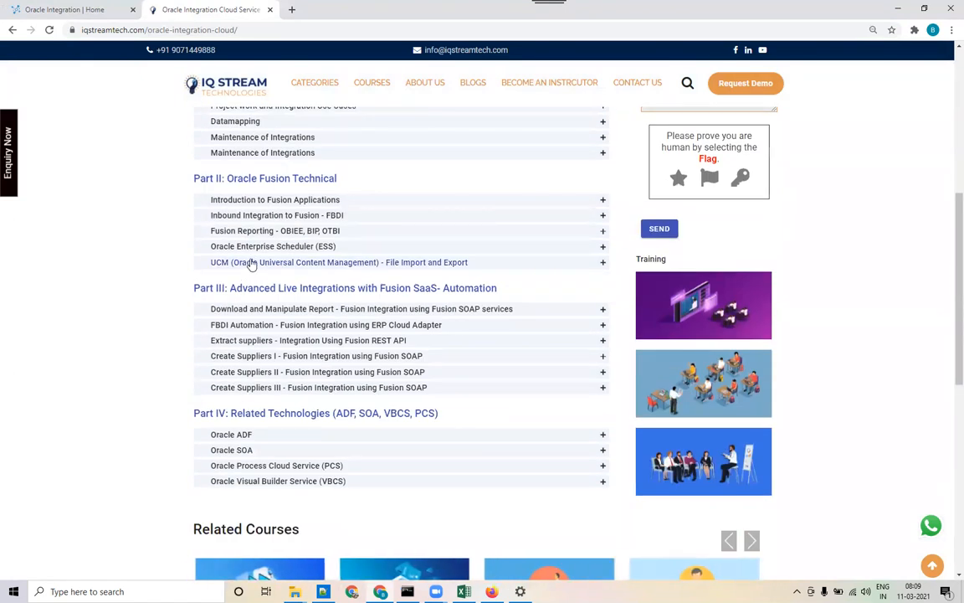
{"action": "scroll", "coordinate": [247, 263], "scroll_direction": "up", "scroll_amount": 6}
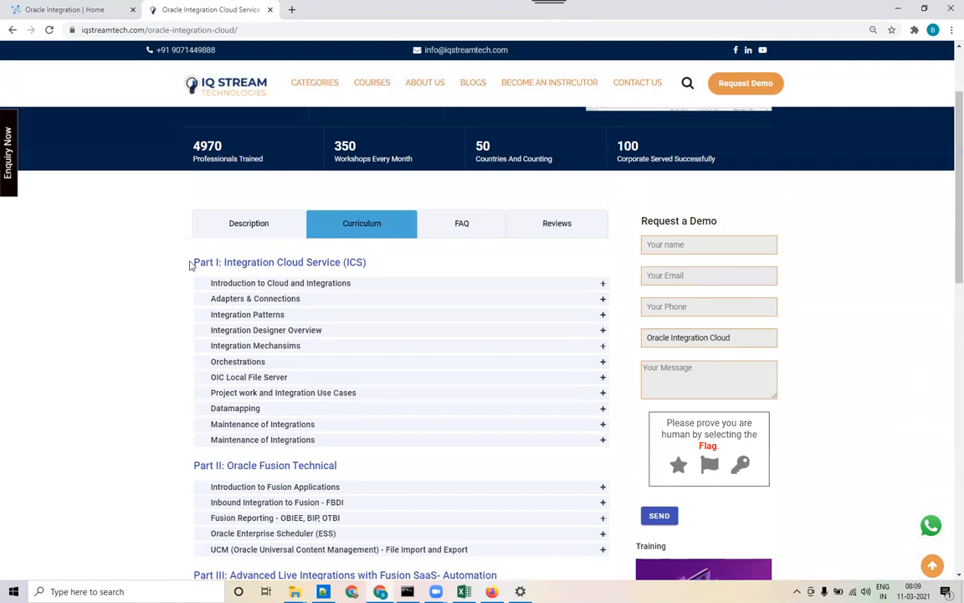
Highlight the Part I: Integration Cloud Service (ICS) heading and expand its Introduction to Cloud and Integrations module
{"action": "left_click_drag", "start_coordinate": [193, 261], "coordinate": [373, 268]}
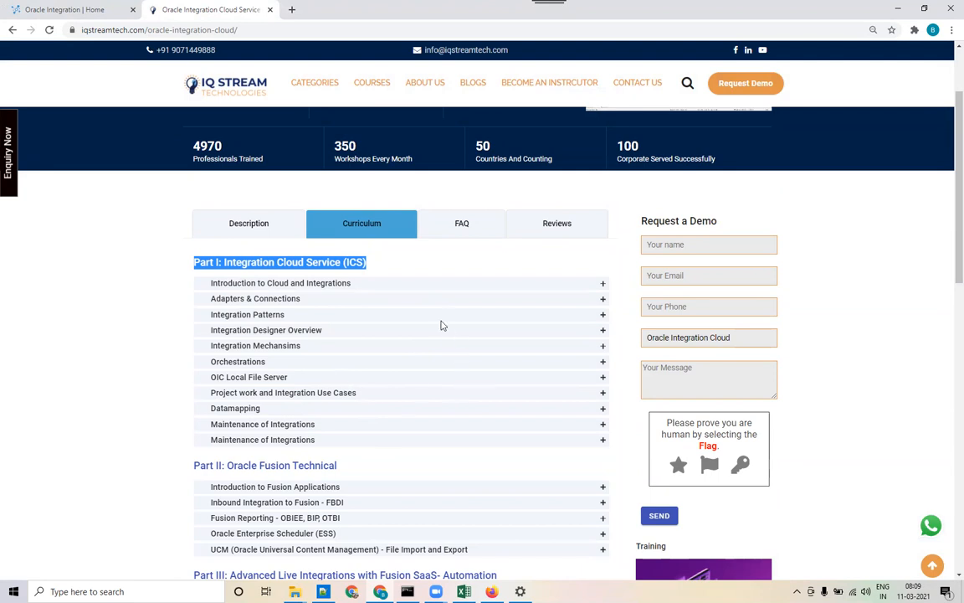
{"action": "left_click", "coordinate": [414, 286]}
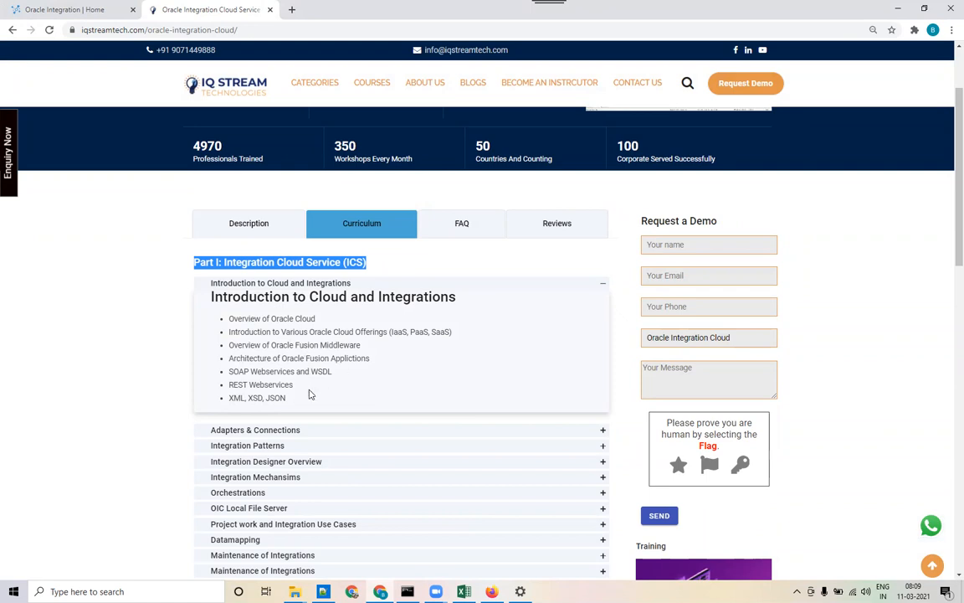
{"action": "scroll", "coordinate": [308, 393], "scroll_direction": "down", "scroll_amount": 1}
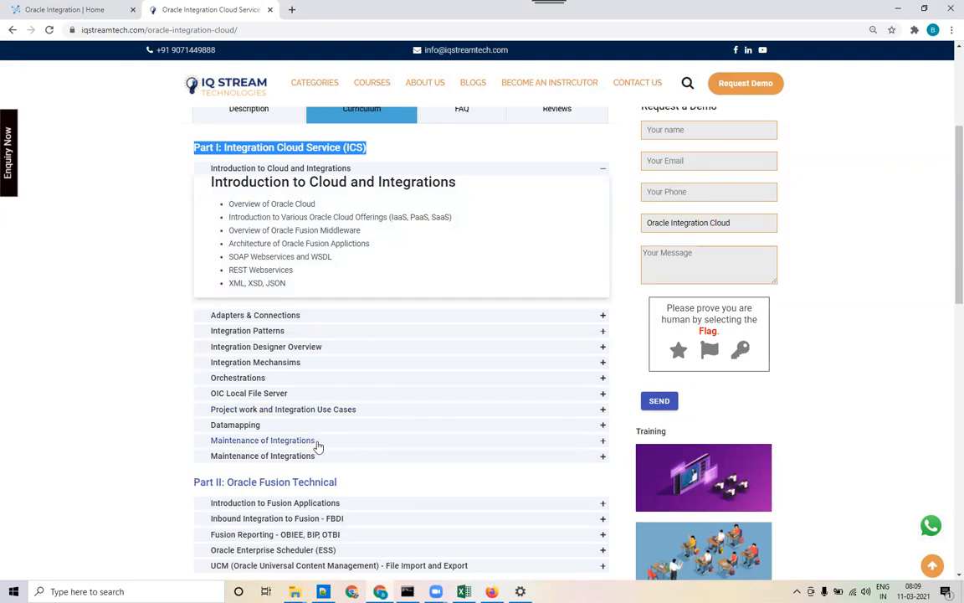
Expand the Project work and Integration Use Cases module, read through its use cases, and collapse it again
{"action": "left_click", "coordinate": [334, 409]}
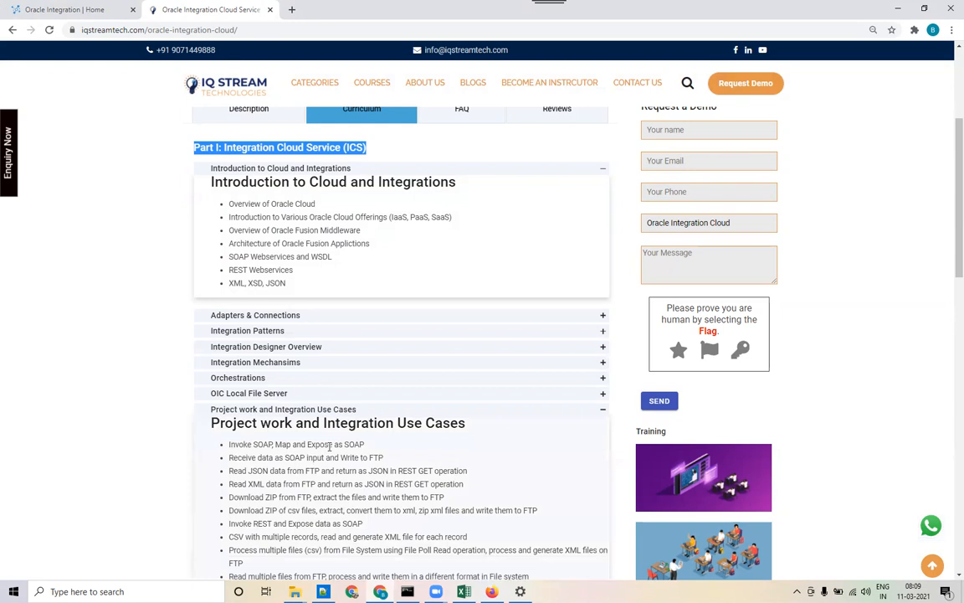
{"action": "scroll", "coordinate": [330, 446], "scroll_direction": "down", "scroll_amount": 2}
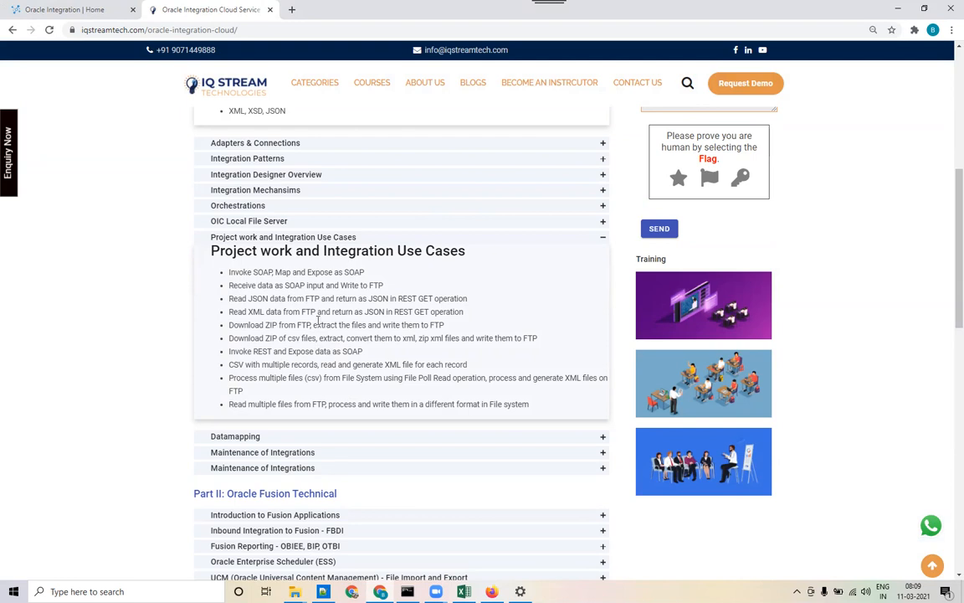
{"action": "left_click", "coordinate": [375, 241]}
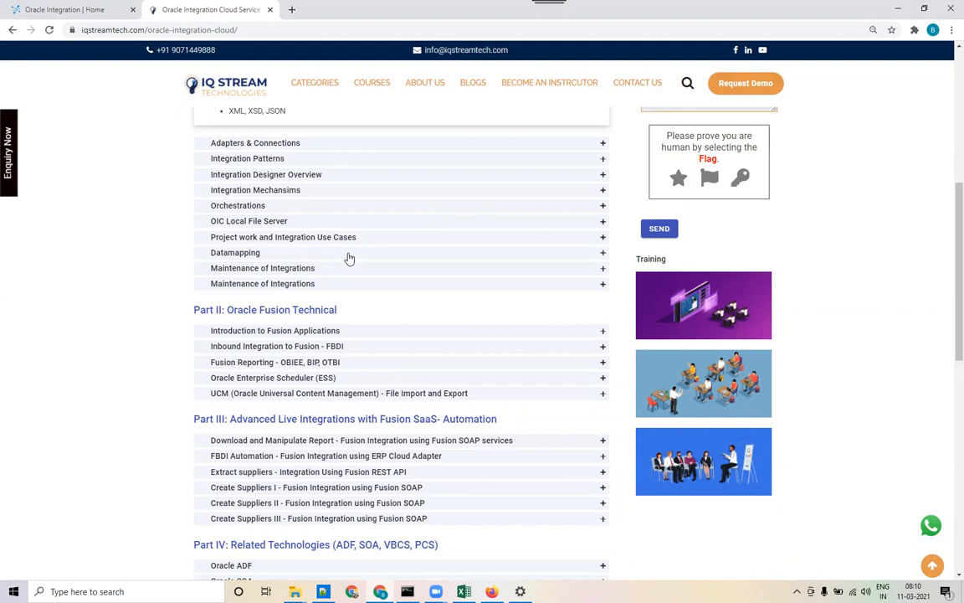
Expand the Orchestrations module in Part I and highlight its full topic list for review
{"action": "left_click", "coordinate": [311, 205]}
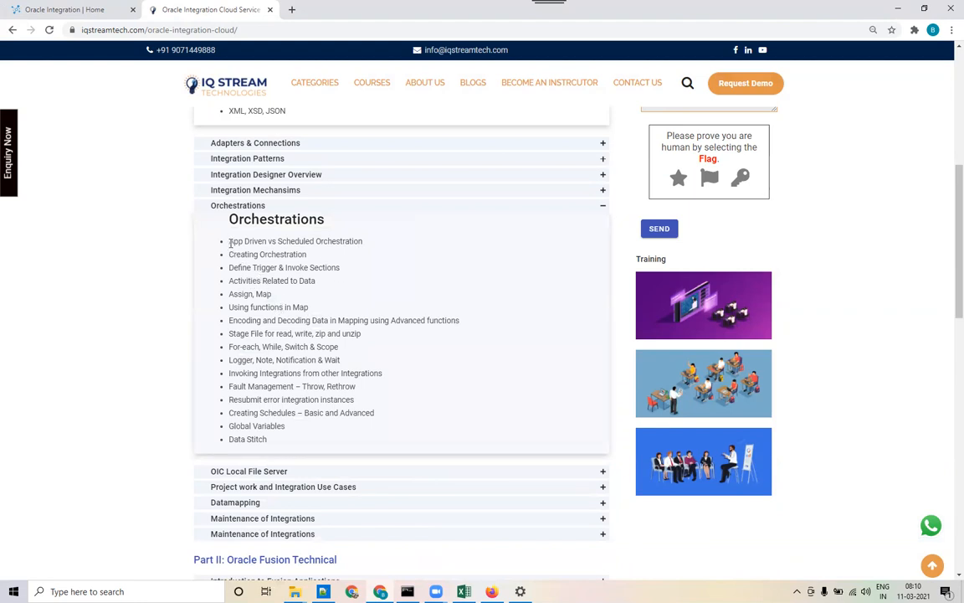
{"action": "left_click_drag", "start_coordinate": [230, 242], "coordinate": [312, 473]}
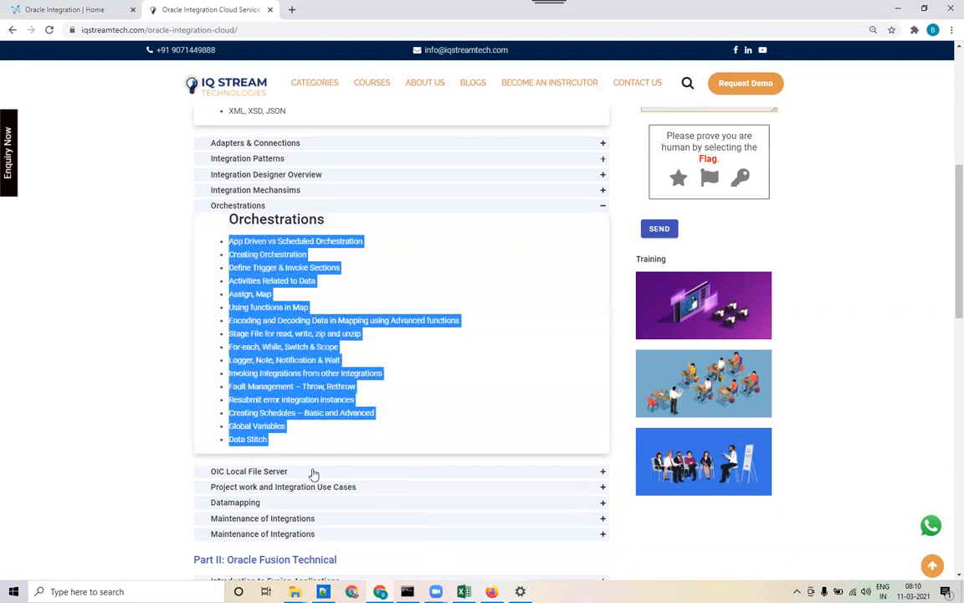
{"action": "left_click", "coordinate": [308, 391]}
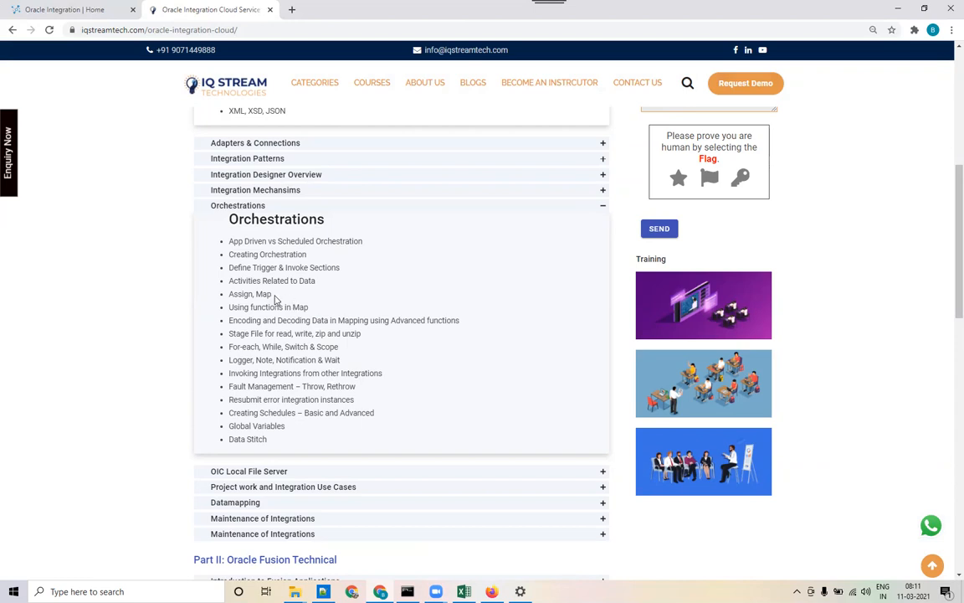
{"action": "scroll", "coordinate": [257, 351], "scroll_direction": "down", "scroll_amount": 2}
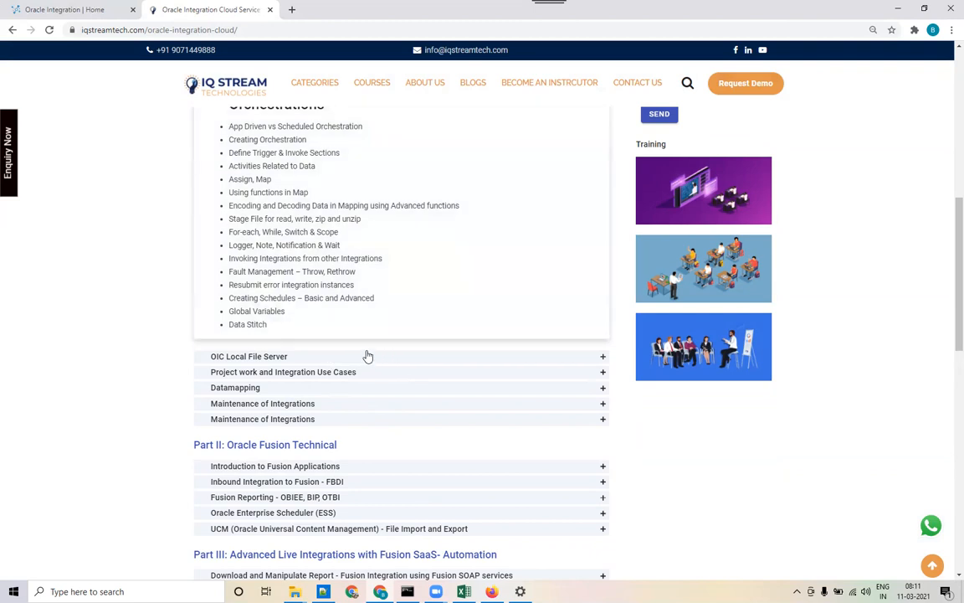
Collapse the Orchestrations module and the Introduction to Cloud and Integrations module
{"action": "scroll", "coordinate": [366, 355], "scroll_direction": "up", "scroll_amount": 2}
{"action": "left_click", "coordinate": [566, 265]}
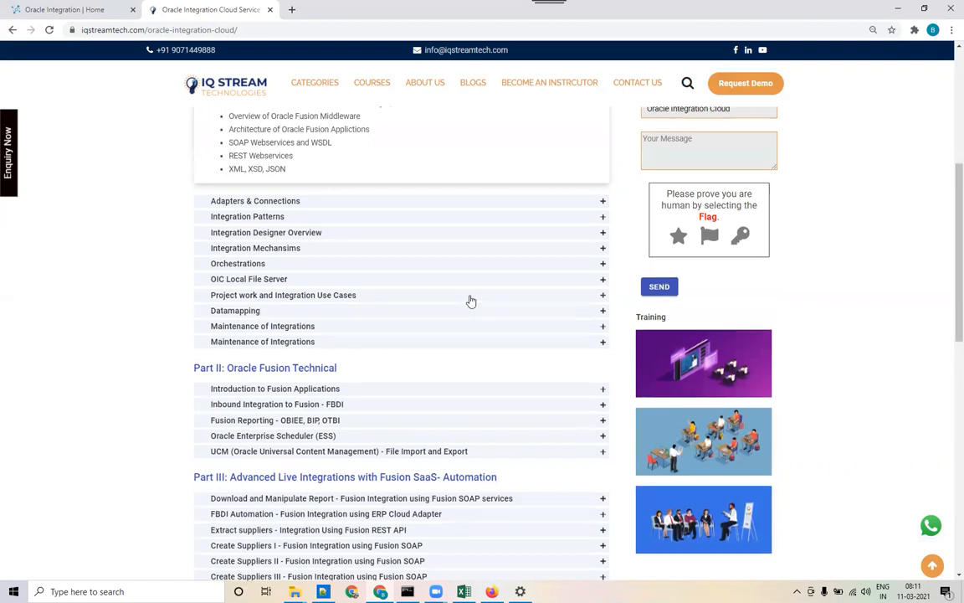
{"action": "scroll", "coordinate": [470, 301], "scroll_direction": "up", "scroll_amount": 2}
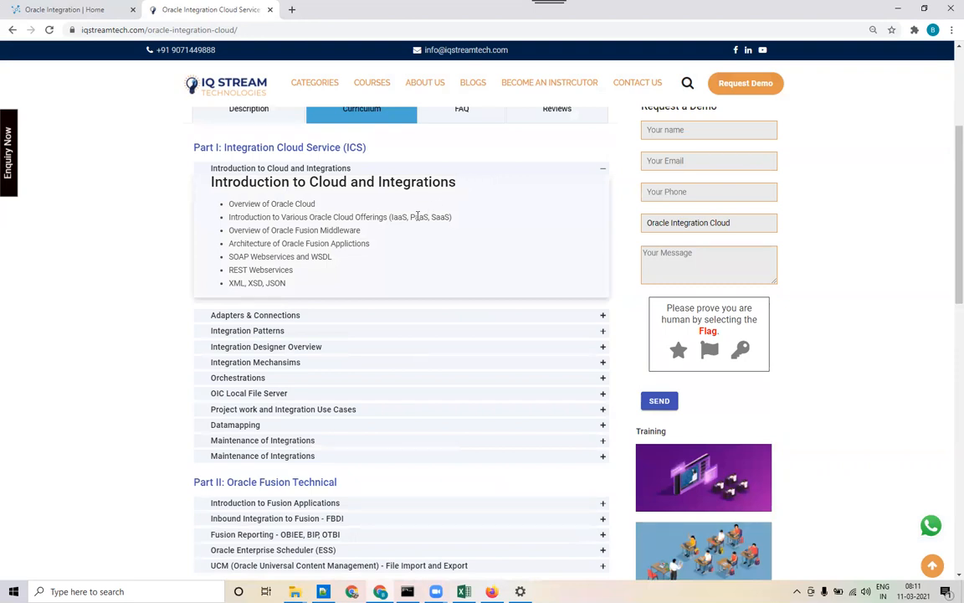
{"action": "left_click", "coordinate": [602, 173]}
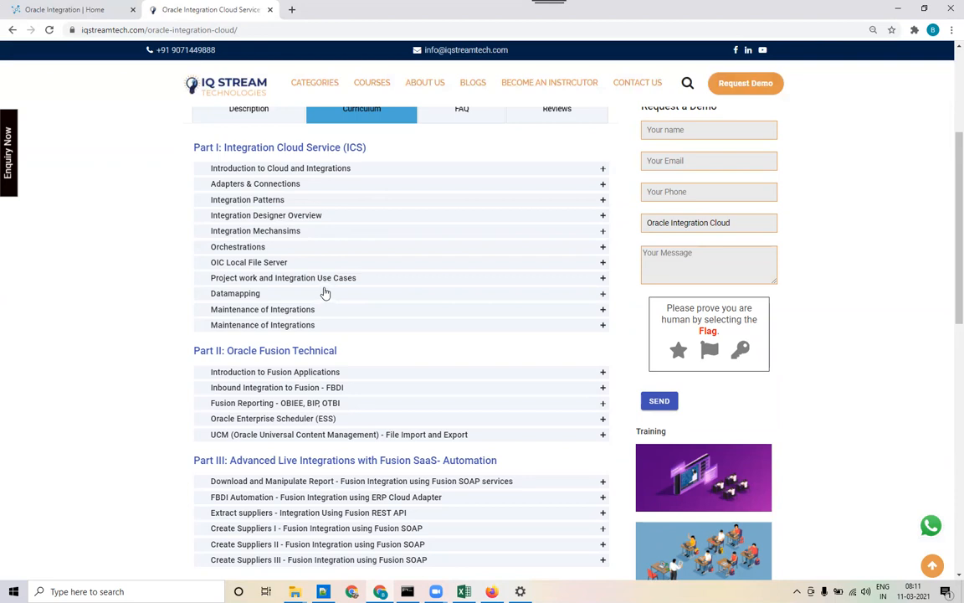
Examine the module lists of curriculum Parts I to IV, from Integration Cloud Service to Related Technologies
{"action": "scroll", "coordinate": [323, 293], "scroll_direction": "up", "scroll_amount": 1}
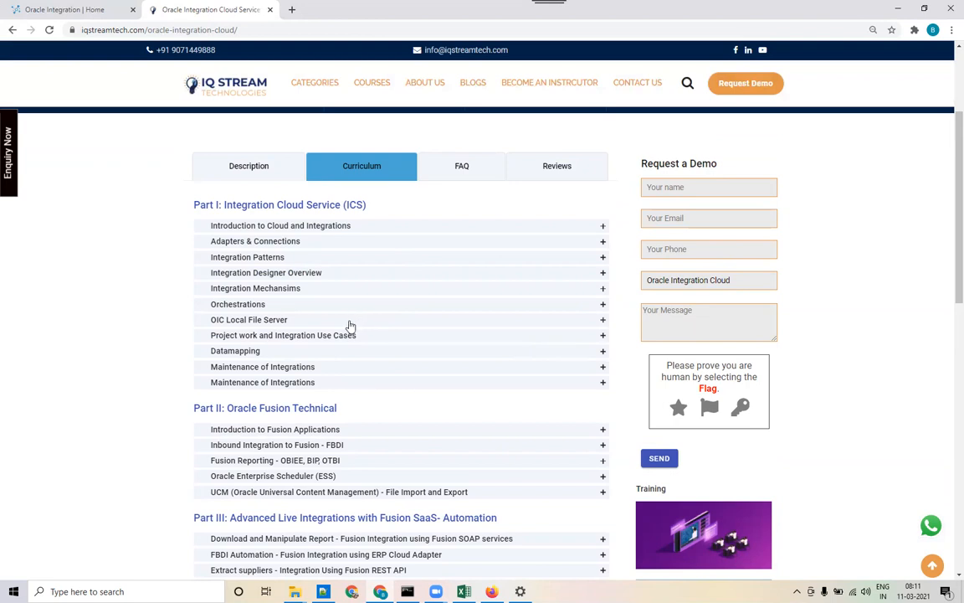
{"action": "scroll", "coordinate": [350, 326], "scroll_direction": "down", "scroll_amount": 2}
{"action": "scroll", "coordinate": [339, 310], "scroll_direction": "down", "scroll_amount": 2}
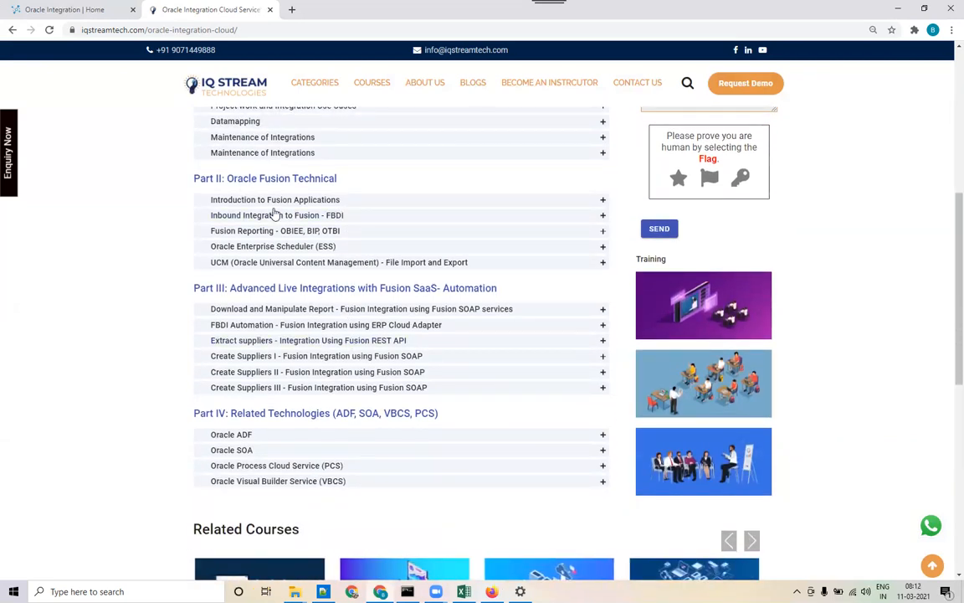
{"action": "scroll", "coordinate": [283, 226], "scroll_direction": "up", "scroll_amount": 2}
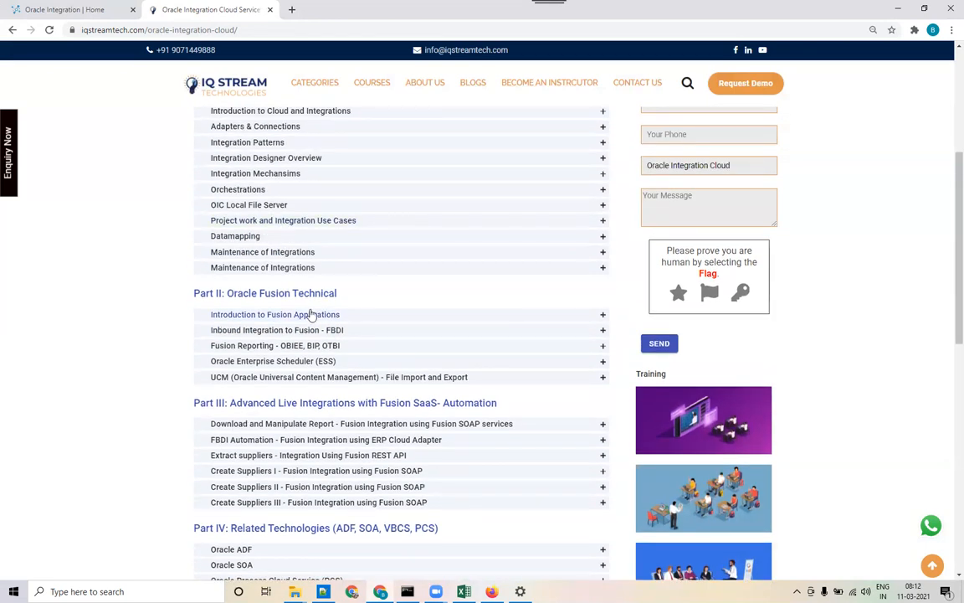
{"action": "scroll", "coordinate": [381, 245], "scroll_direction": "up", "scroll_amount": 2}
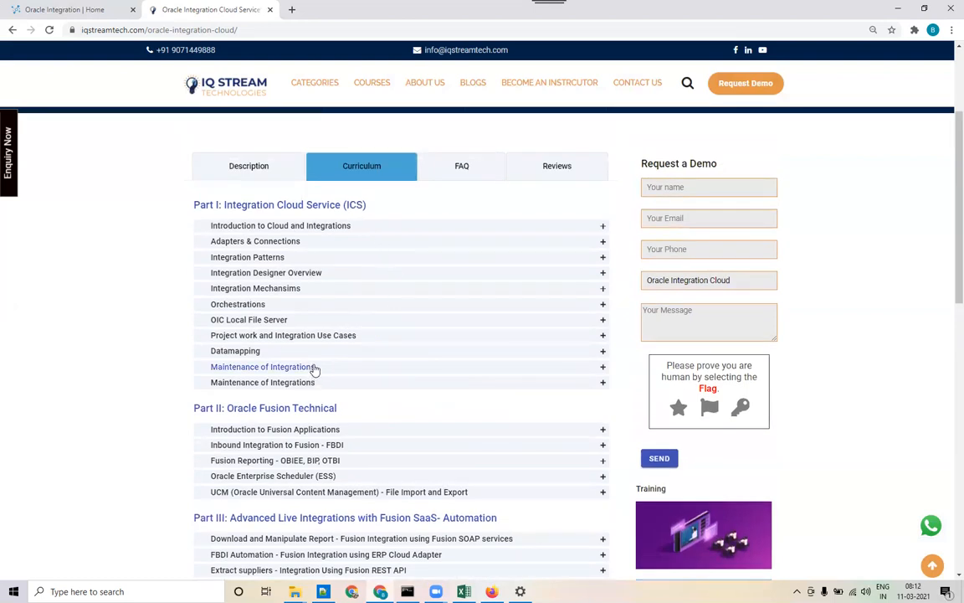
{"action": "scroll", "coordinate": [315, 369], "scroll_direction": "down", "scroll_amount": 2}
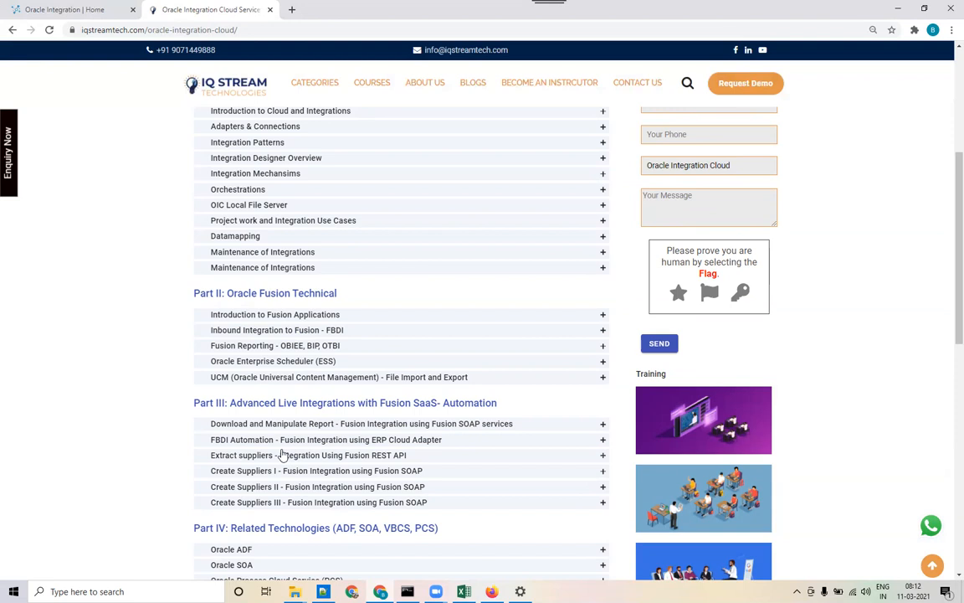
{"action": "scroll", "coordinate": [285, 457], "scroll_direction": "down", "scroll_amount": 1}
{"action": "scroll", "coordinate": [284, 457], "scroll_direction": "down", "scroll_amount": 1}
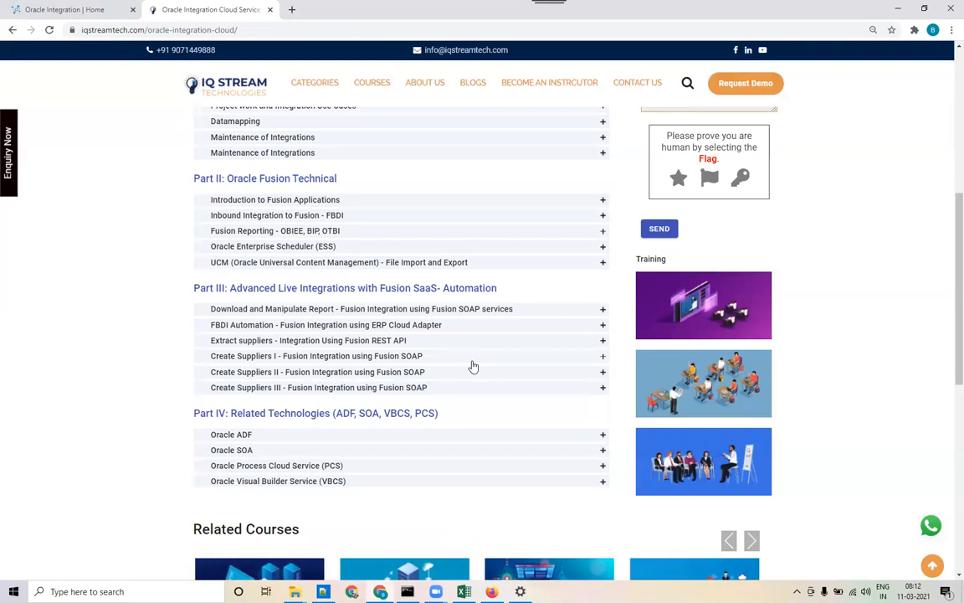
{"action": "scroll", "coordinate": [459, 374], "scroll_direction": "up", "scroll_amount": 2}
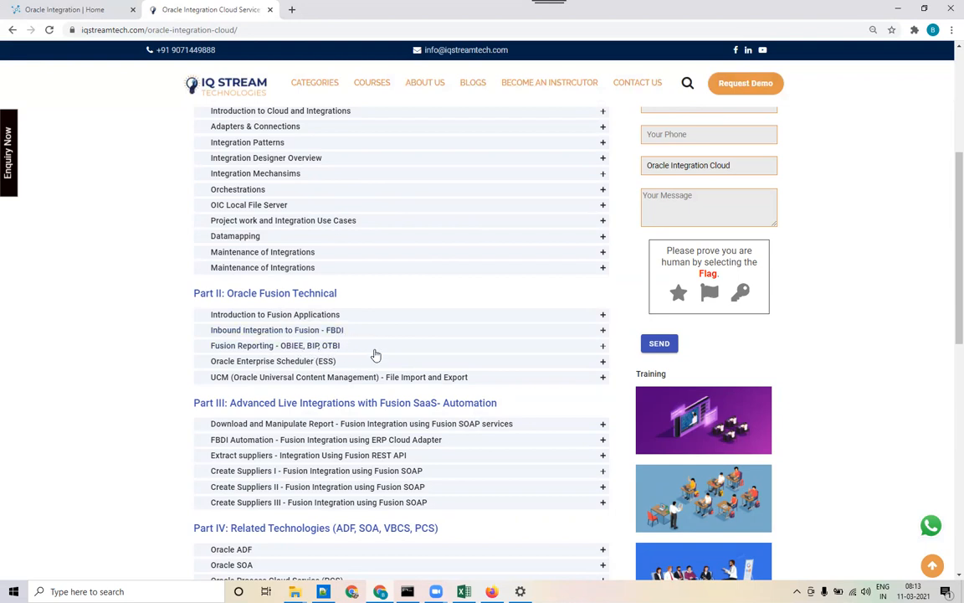
Expand the Fusion Reporting - OBIEE, BIP, OTBI module in Part II, read through its topics, and collapse it again
{"action": "left_click", "coordinate": [334, 346]}
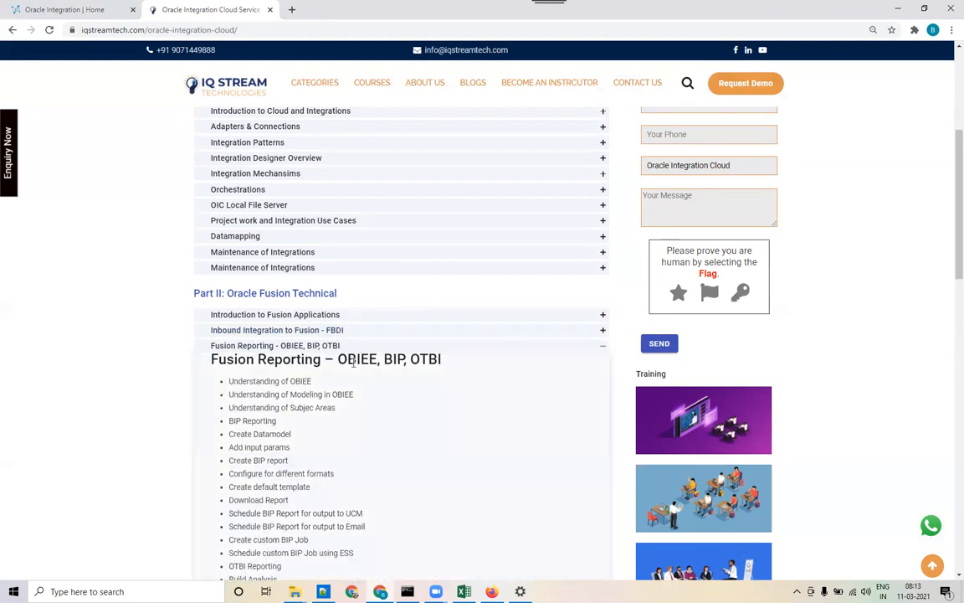
{"action": "scroll", "coordinate": [339, 391], "scroll_direction": "up", "scroll_amount": 2}
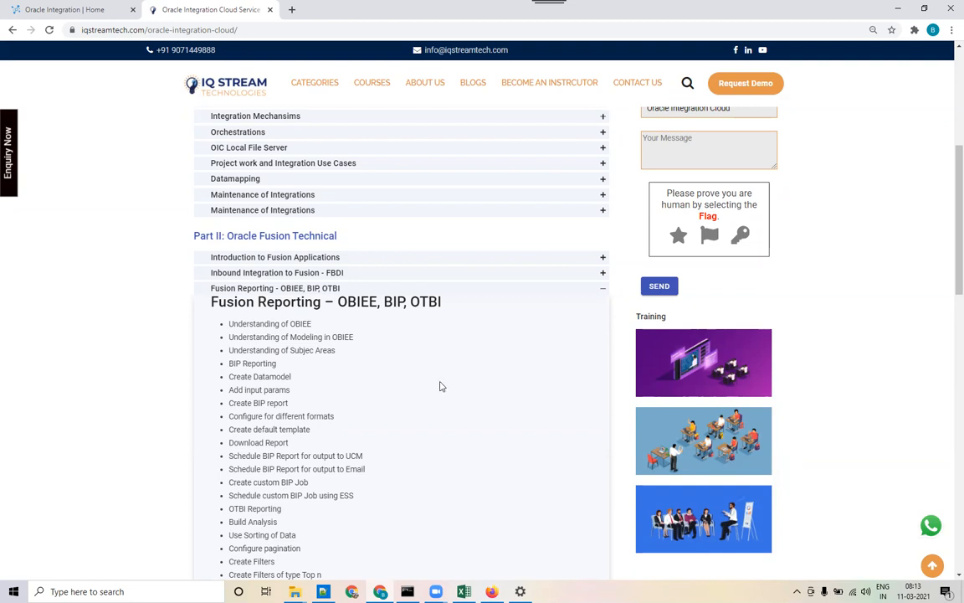
{"action": "left_click", "coordinate": [457, 290]}
Expand the Inbound Integration to Fusion - FBDI module in Part II and review its topics
{"action": "left_click", "coordinate": [401, 275]}
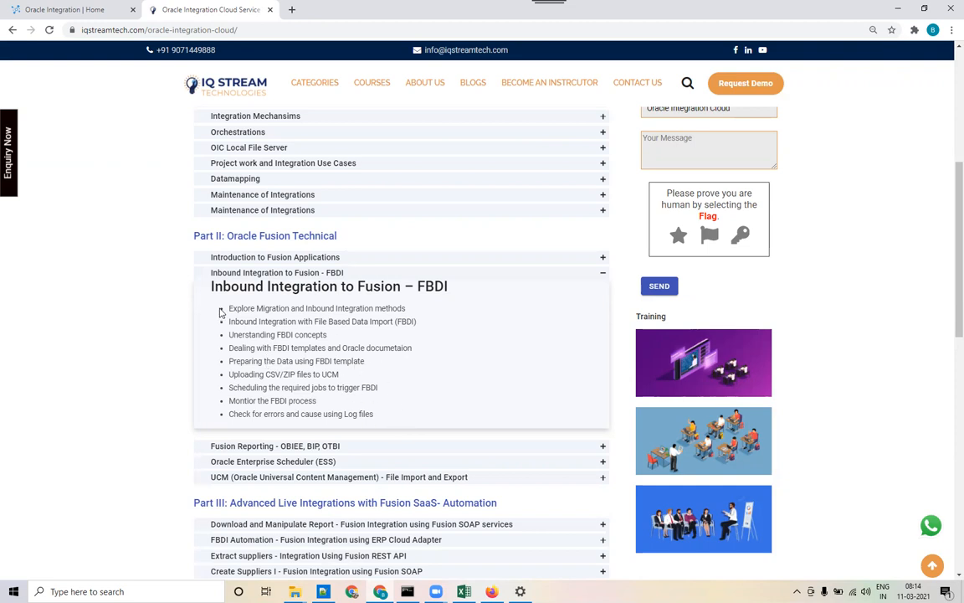
{"action": "scroll", "coordinate": [369, 287], "scroll_direction": "up", "scroll_amount": 2}
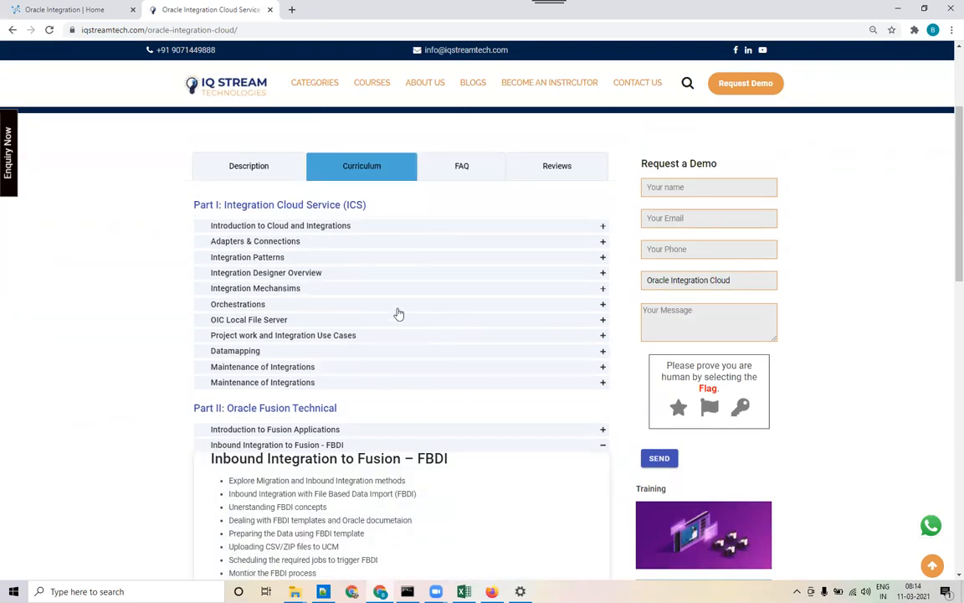
{"action": "scroll", "coordinate": [456, 392], "scroll_direction": "down", "scroll_amount": 2}
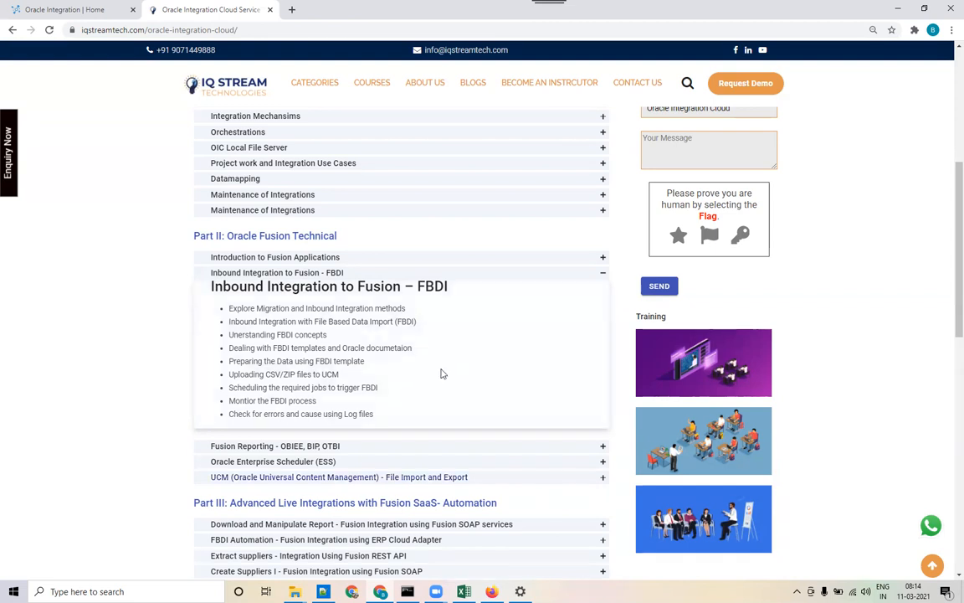
Expand the Download and Manipulate Report module in Part III to read its topics, and collapse it and the Inbound Integration to Fusion - FBDI module
{"action": "scroll", "coordinate": [364, 439], "scroll_direction": "down", "scroll_amount": 2}
{"action": "scroll", "coordinate": [365, 441], "scroll_direction": "down", "scroll_amount": 1}
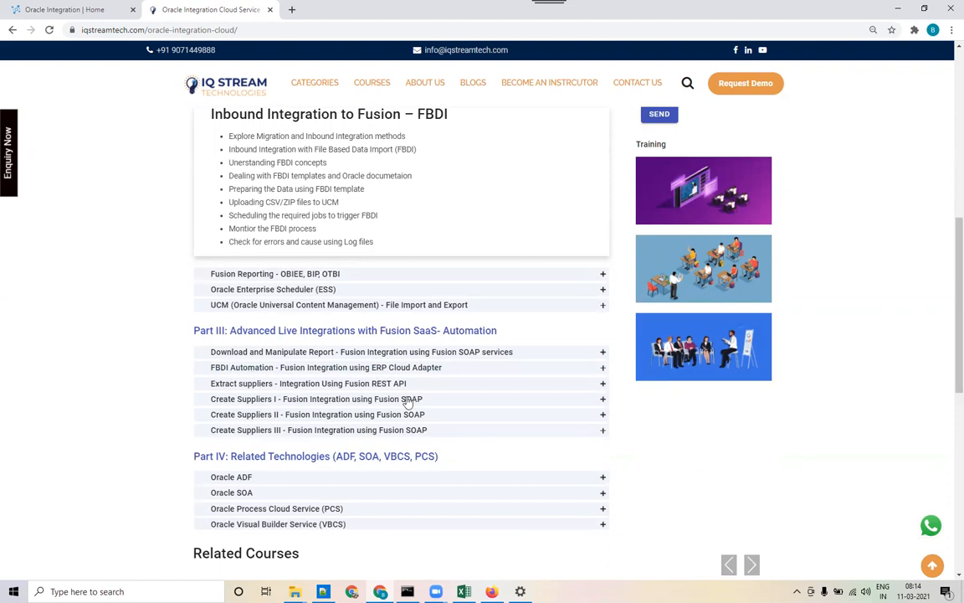
{"action": "scroll", "coordinate": [355, 365], "scroll_direction": "up", "scroll_amount": 1}
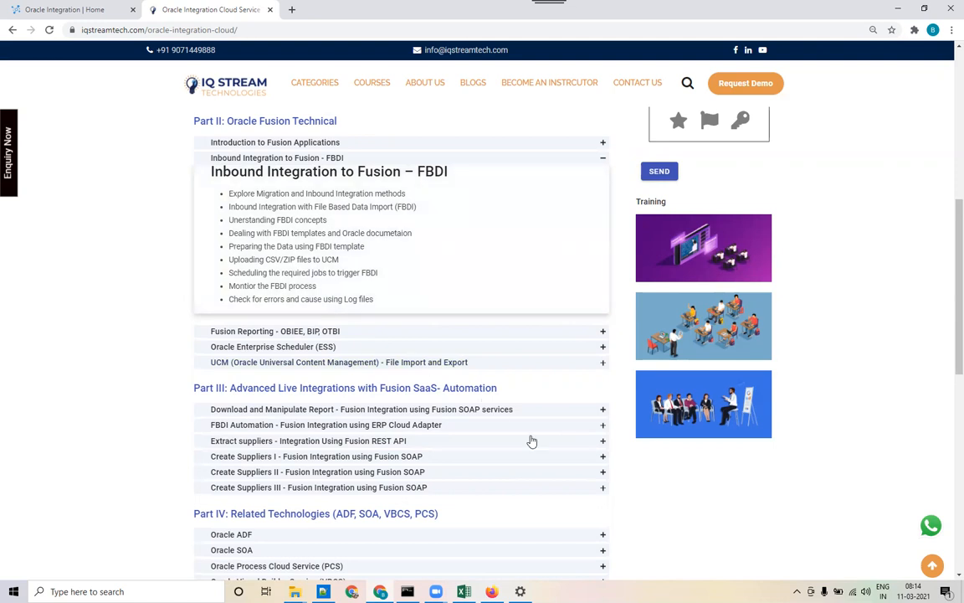
{"action": "left_click", "coordinate": [503, 410]}
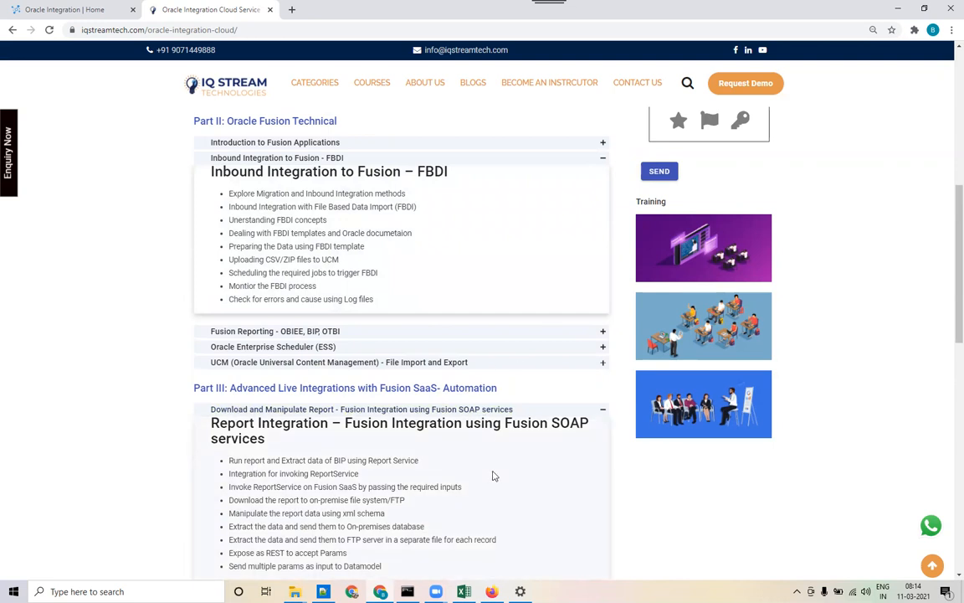
{"action": "scroll", "coordinate": [493, 475], "scroll_direction": "down", "scroll_amount": 1}
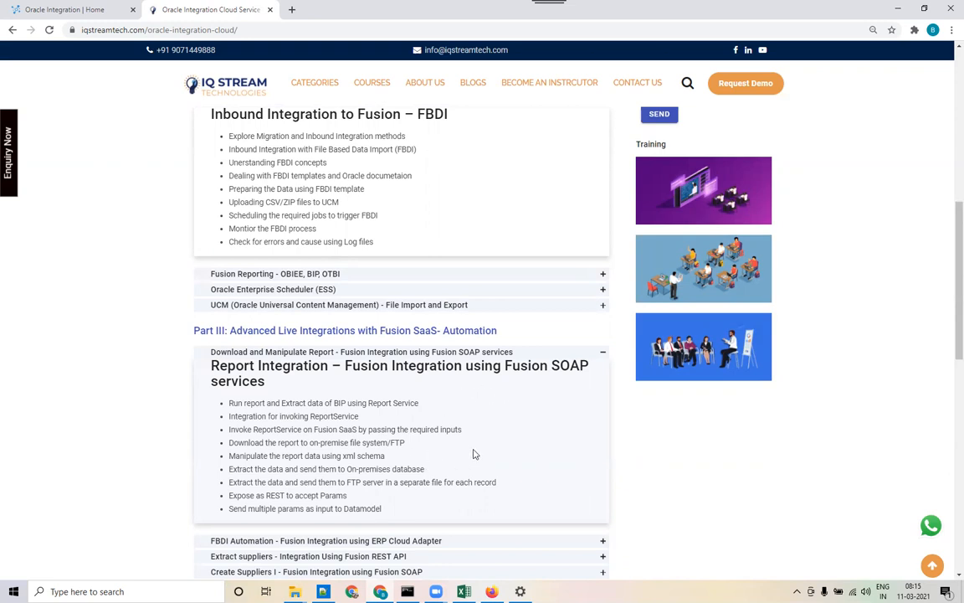
{"action": "left_click", "coordinate": [605, 359]}
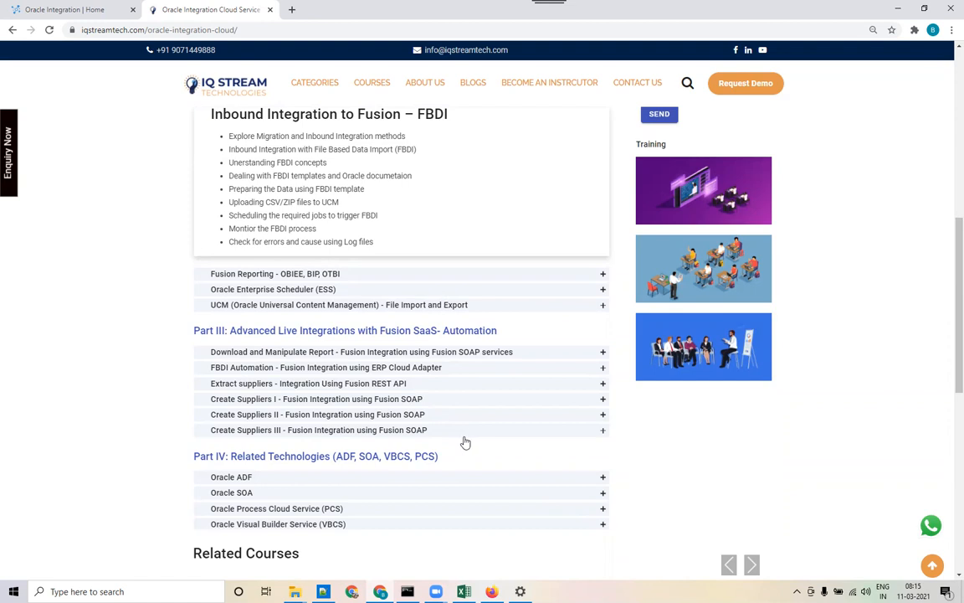
{"action": "scroll", "coordinate": [469, 439], "scroll_direction": "up", "scroll_amount": 2}
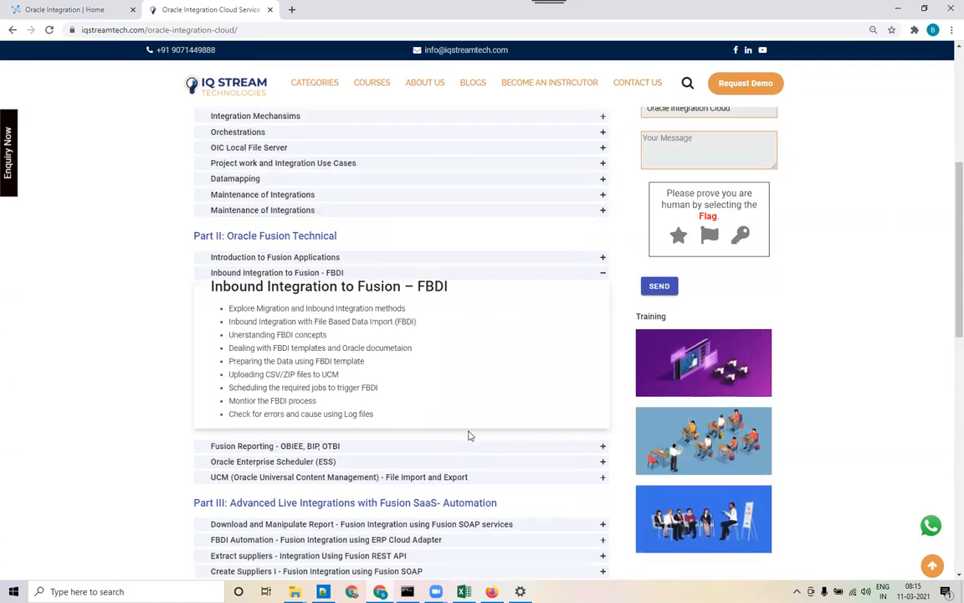
{"action": "left_click", "coordinate": [603, 274]}
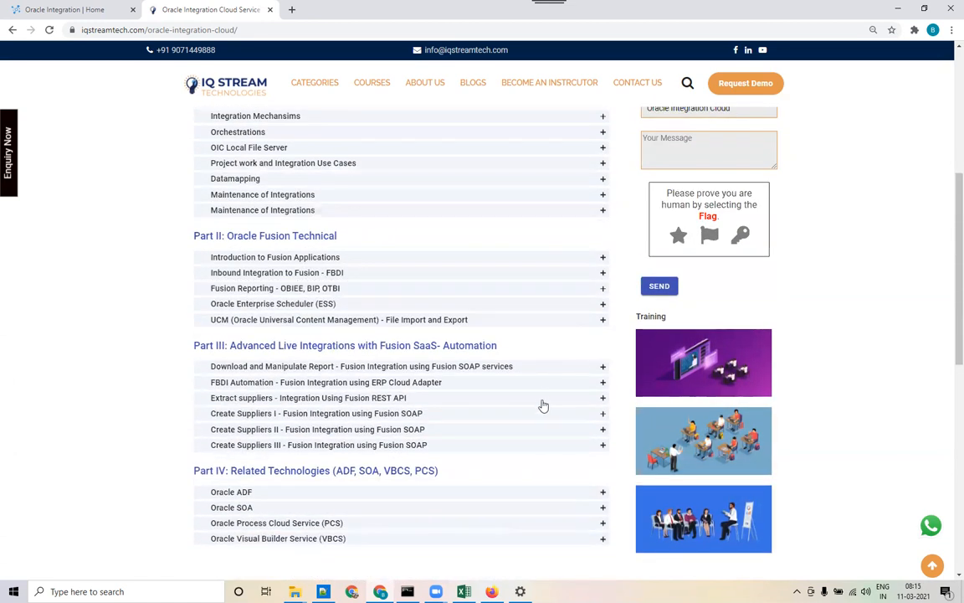
Examine the collapsed curriculum from Part I to Part IV, comparing the ICS, Fusion Technical, Advanced Live Integrations and Related Technologies modules
{"action": "scroll", "coordinate": [544, 401], "scroll_direction": "up", "scroll_amount": 2}
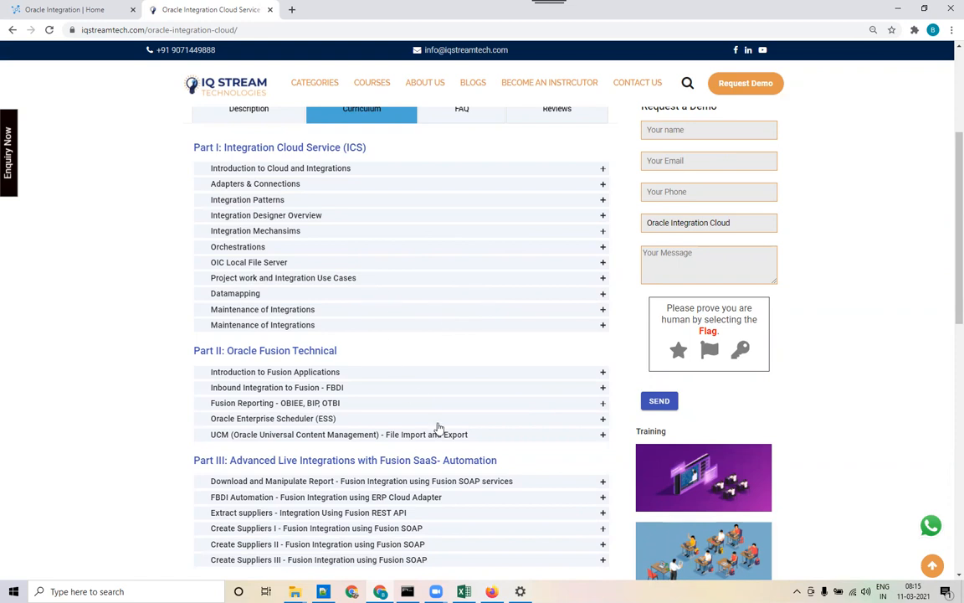
{"action": "scroll", "coordinate": [438, 428], "scroll_direction": "down", "scroll_amount": 2}
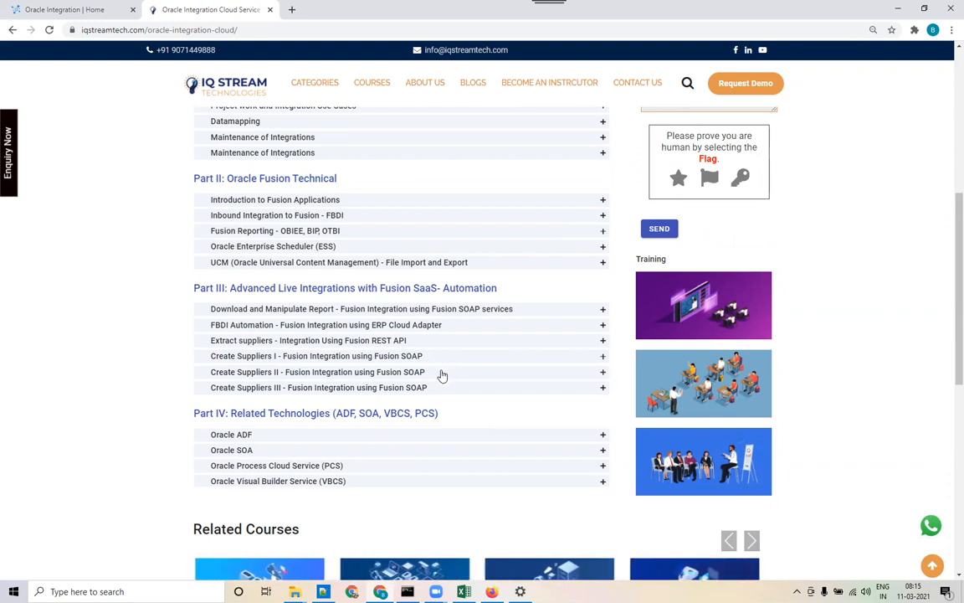
{"action": "scroll", "coordinate": [442, 376], "scroll_direction": "up", "scroll_amount": 4}
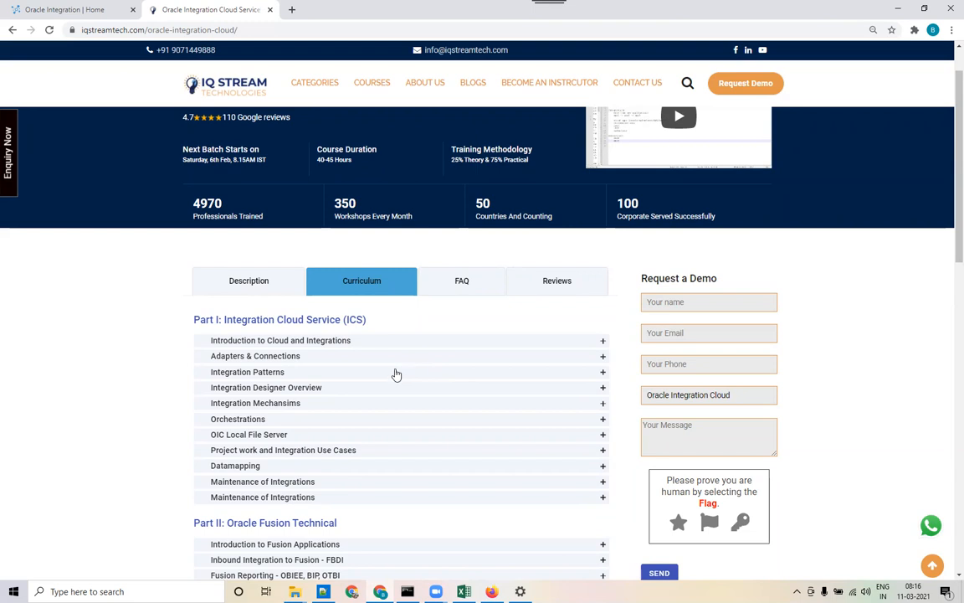
{"action": "scroll", "coordinate": [390, 426], "scroll_direction": "down", "scroll_amount": 2}
{"action": "scroll", "coordinate": [389, 426], "scroll_direction": "down", "scroll_amount": 3}
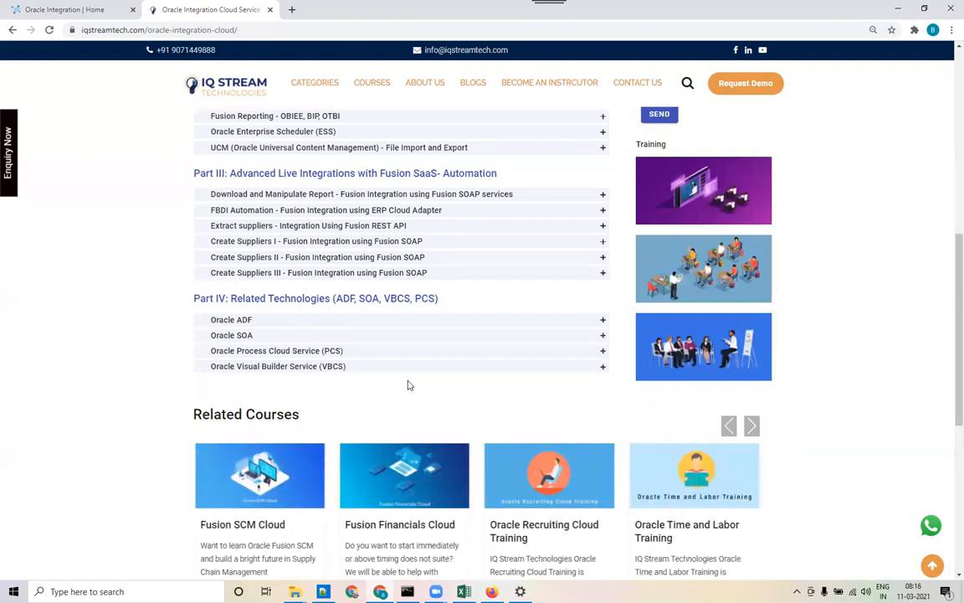
{"action": "scroll", "coordinate": [409, 385], "scroll_direction": "up", "scroll_amount": 2}
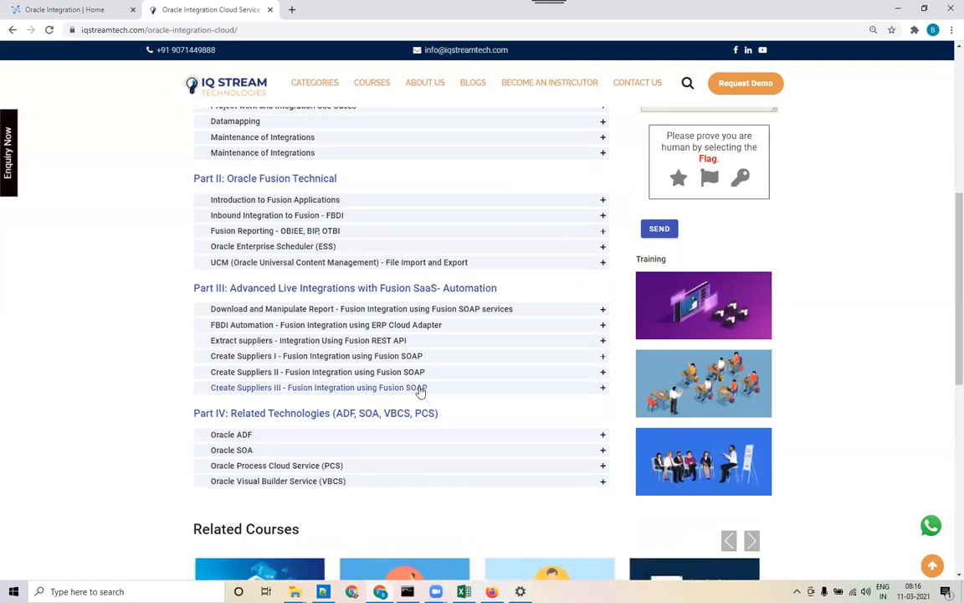
{"action": "scroll", "coordinate": [421, 391], "scroll_direction": "up", "scroll_amount": 2}
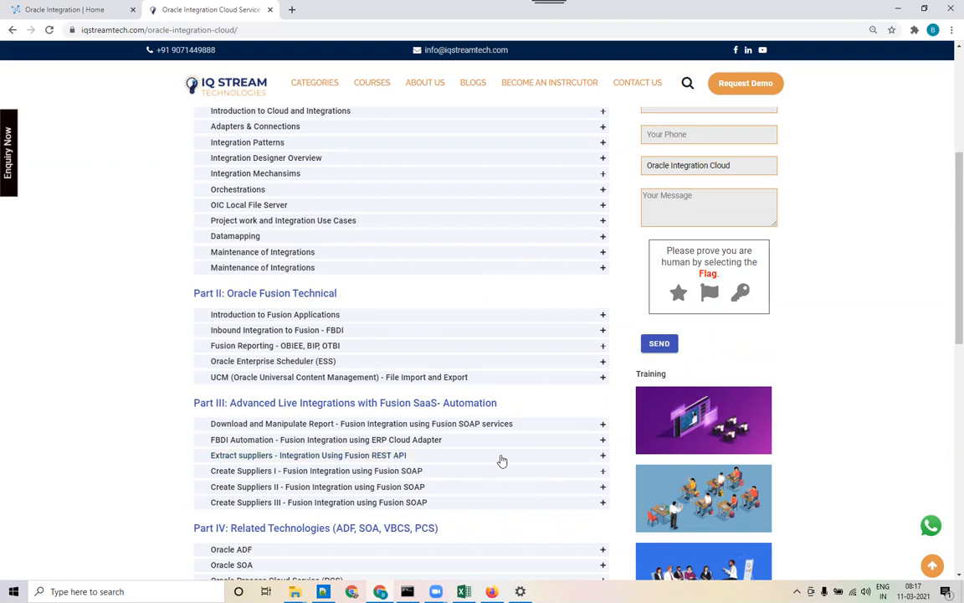
{"action": "scroll", "coordinate": [501, 467], "scroll_direction": "down", "scroll_amount": 1}
{"action": "scroll", "coordinate": [500, 467], "scroll_direction": "down", "scroll_amount": 2}
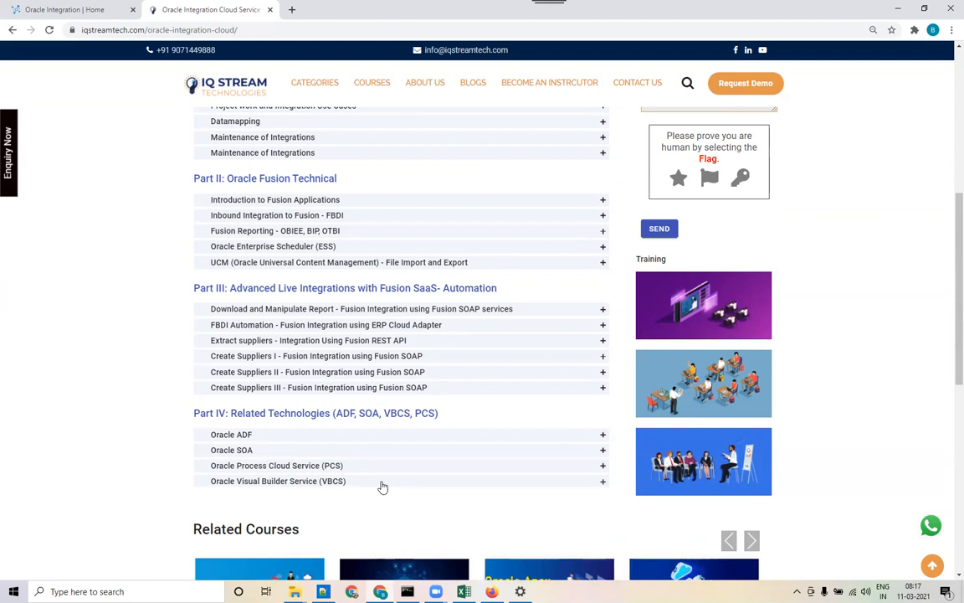
{"action": "scroll", "coordinate": [382, 486], "scroll_direction": "up", "scroll_amount": 1}
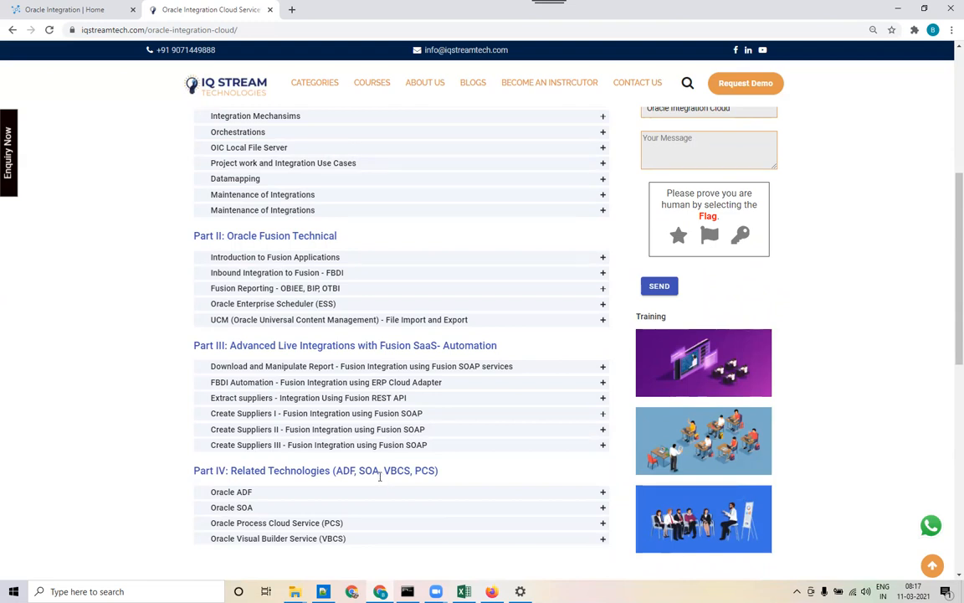
{"action": "scroll", "coordinate": [381, 474], "scroll_direction": "up", "scroll_amount": 3}
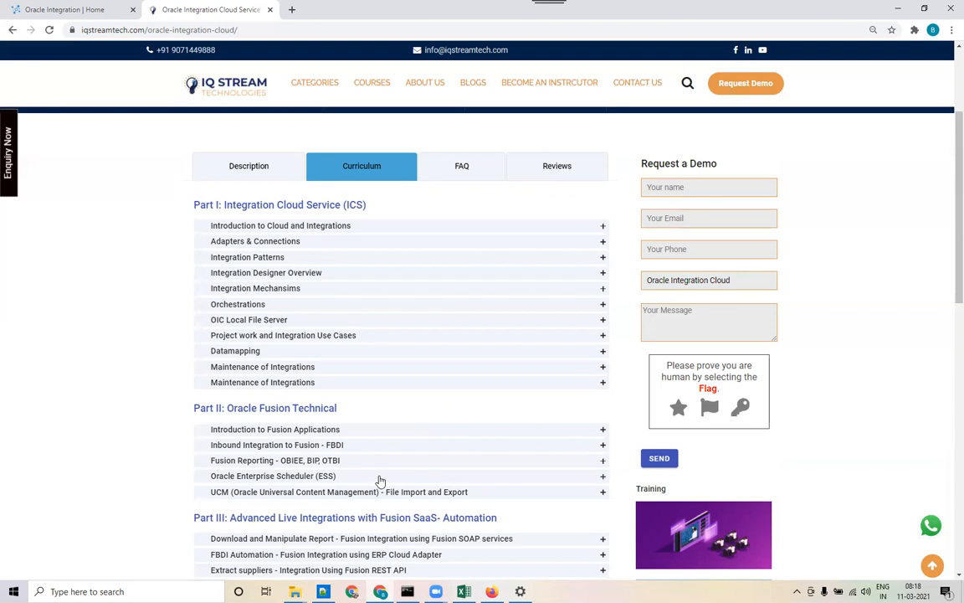
{"action": "scroll", "coordinate": [380, 481], "scroll_direction": "down", "scroll_amount": 5}
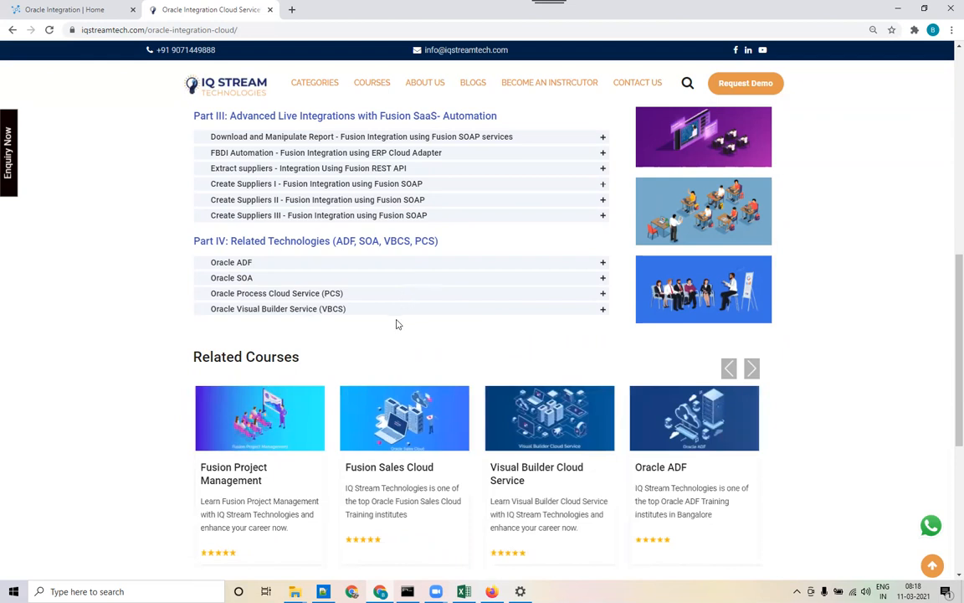
{"action": "scroll", "coordinate": [395, 324], "scroll_direction": "up", "scroll_amount": 3}
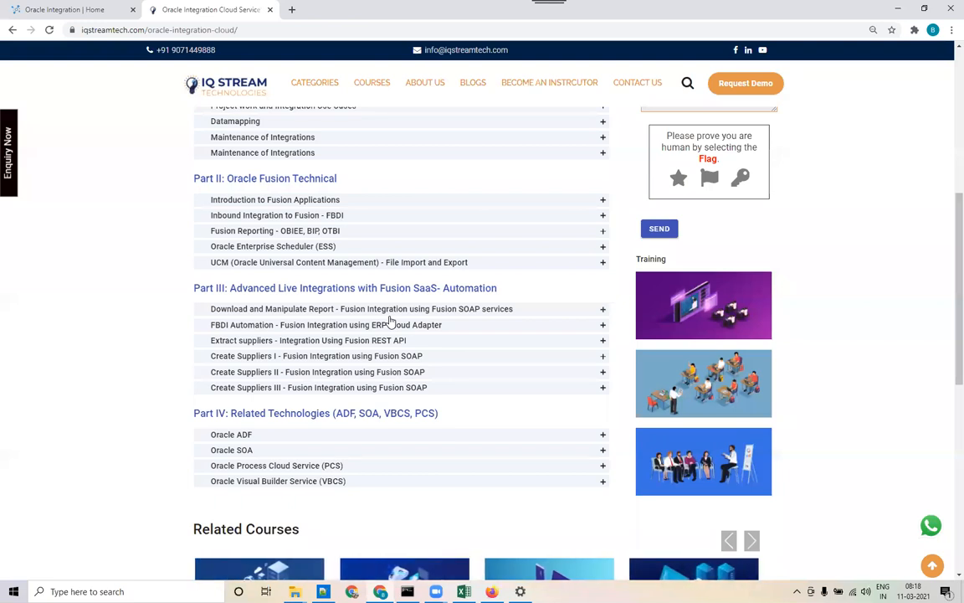
Switch the computer's Wi-Fi connection to the samnik network and close the network list
{"action": "mouse_move", "coordinate": [381, 588]}
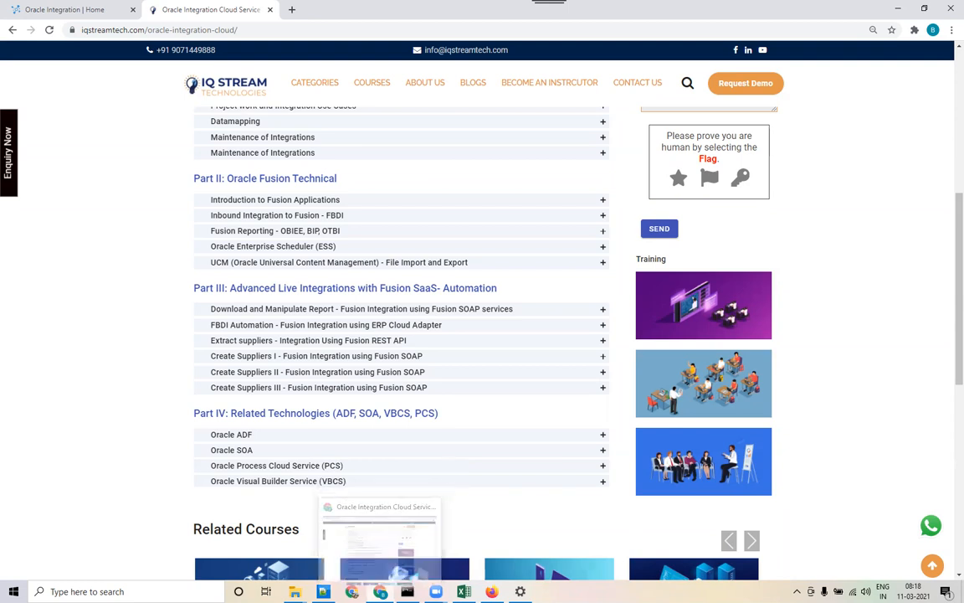
{"action": "left_click", "coordinate": [838, 591]}
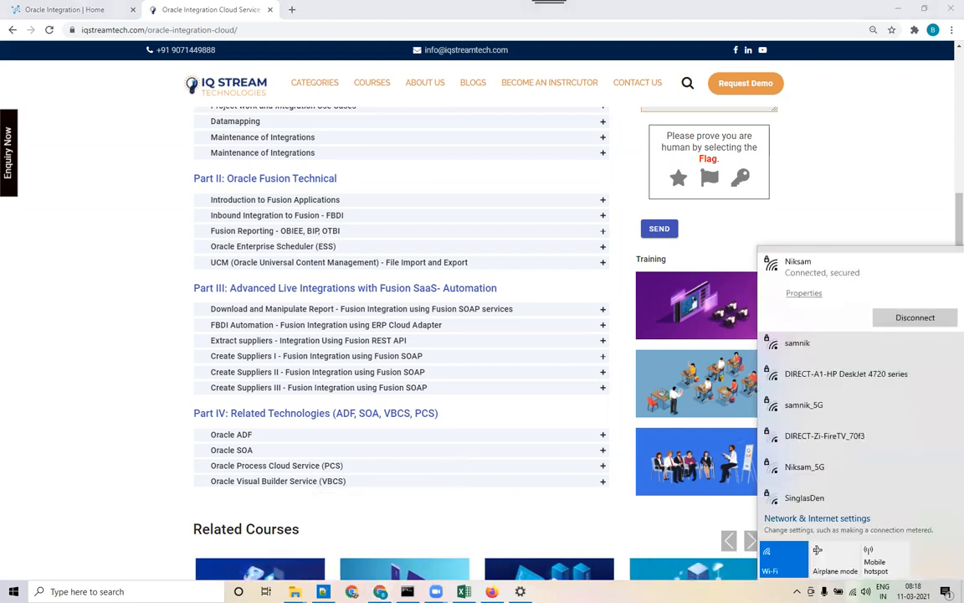
{"action": "left_click", "coordinate": [801, 339]}
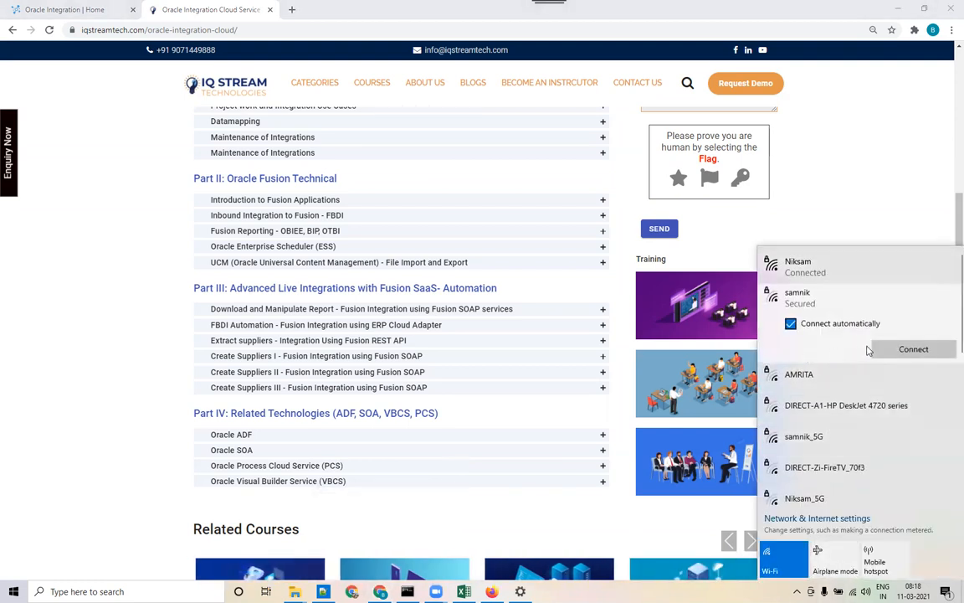
{"action": "left_click", "coordinate": [913, 349]}
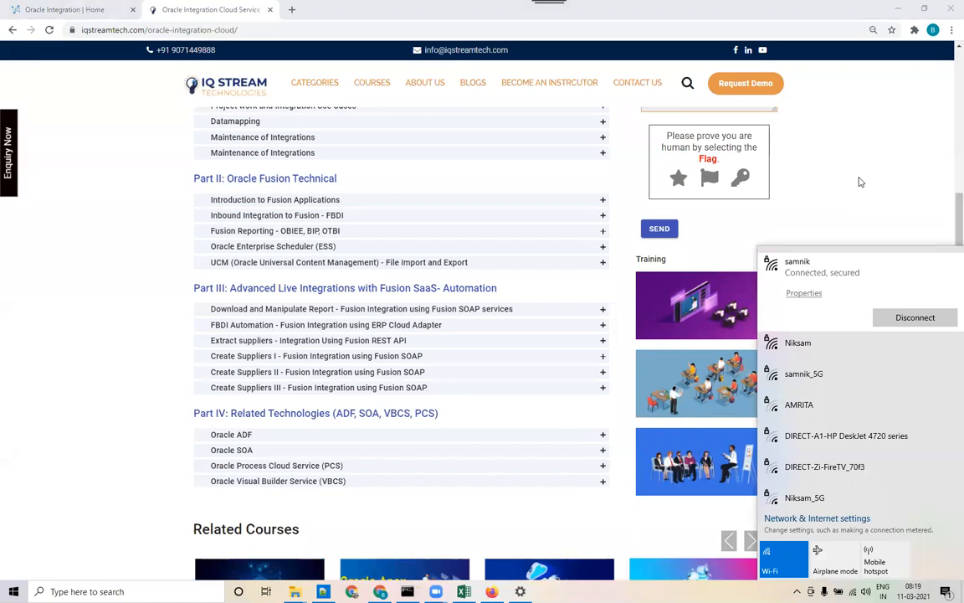
{"action": "scroll", "coordinate": [808, 479], "scroll_direction": "down", "scroll_amount": 1}
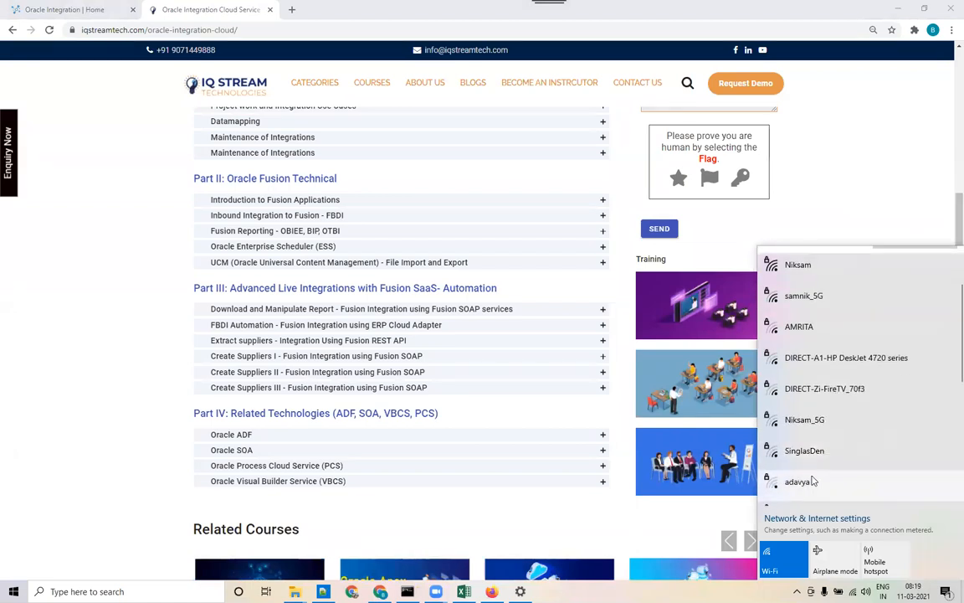
{"action": "scroll", "coordinate": [812, 479], "scroll_direction": "up", "scroll_amount": 1}
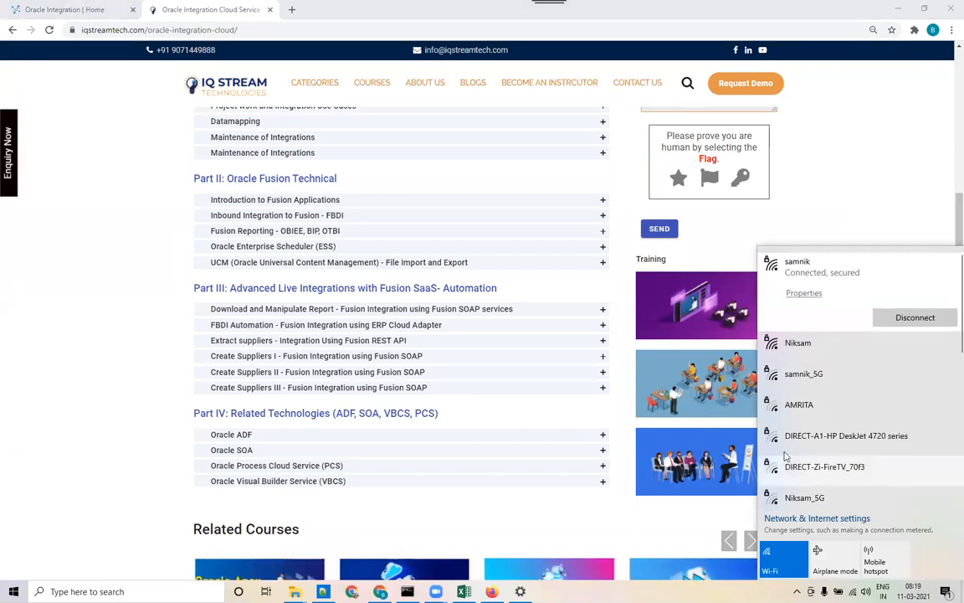
{"action": "left_click", "coordinate": [880, 185]}
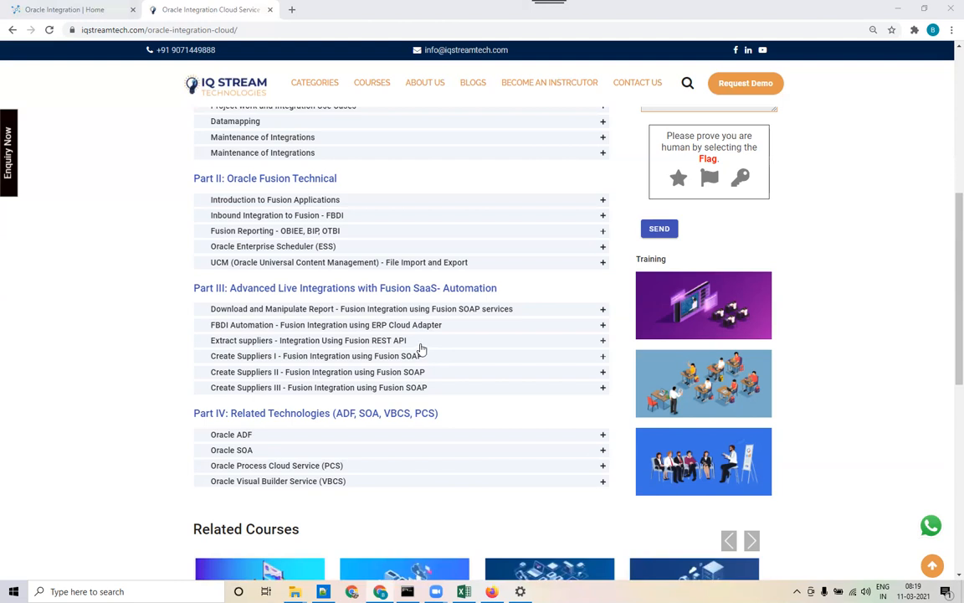
Expand the Extract suppliers, Download and Manipulate Report, and FBDI Automation modules in Part III and review their topics
{"action": "left_click", "coordinate": [334, 341]}
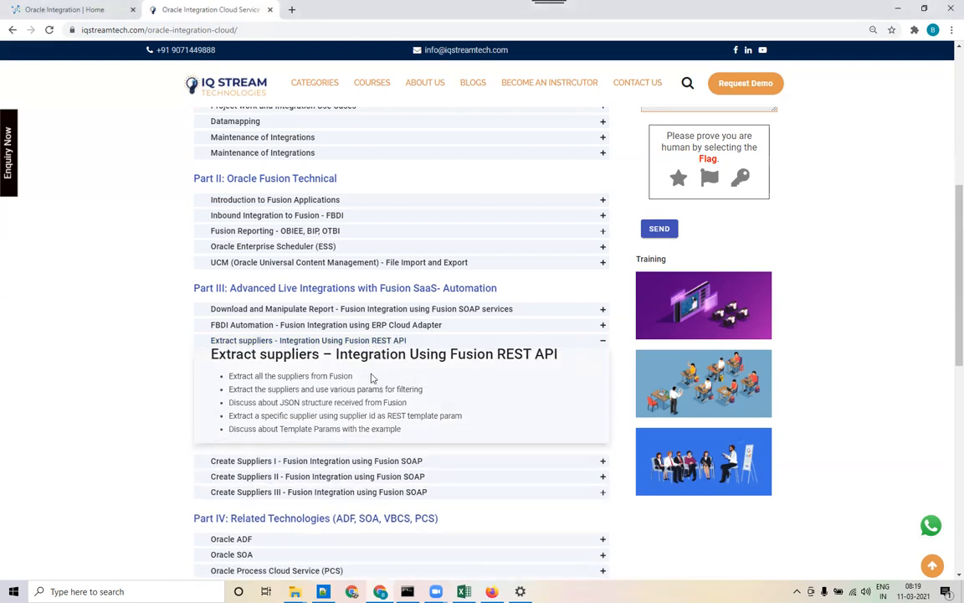
{"action": "left_click", "coordinate": [338, 311]}
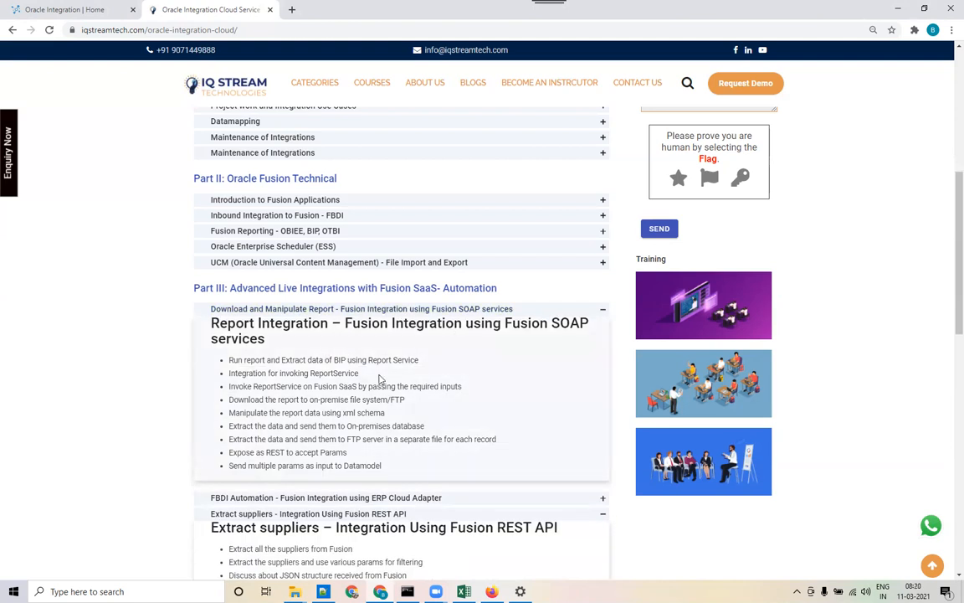
{"action": "scroll", "coordinate": [381, 393], "scroll_direction": "down", "scroll_amount": 1}
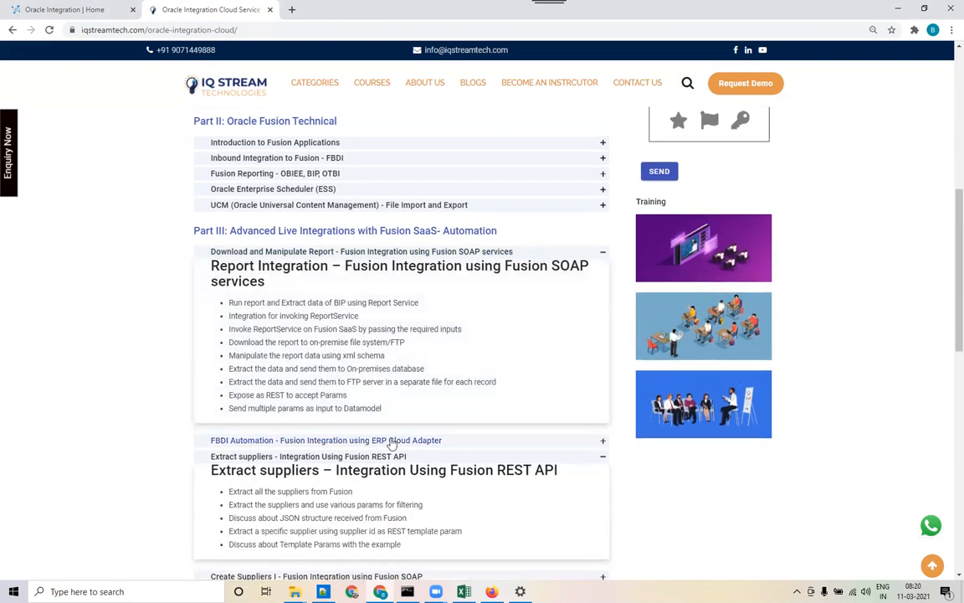
{"action": "left_click", "coordinate": [389, 440]}
{"action": "scroll", "coordinate": [415, 419], "scroll_direction": "down", "scroll_amount": 2}
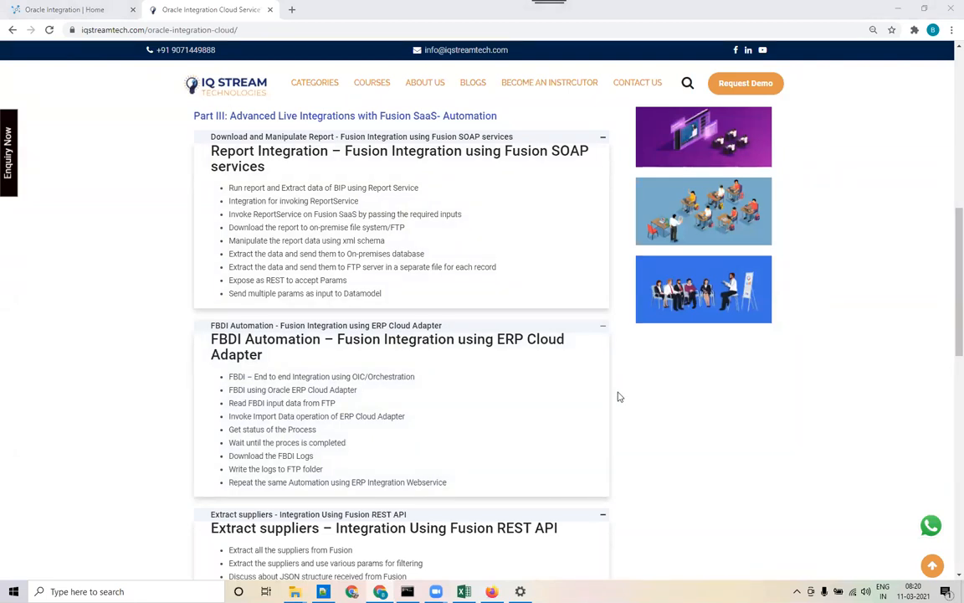
{"action": "left_click_drag", "start_coordinate": [948, 339], "coordinate": [948, 273]}
{"action": "scroll", "coordinate": [803, 479], "scroll_direction": "down", "scroll_amount": 2}
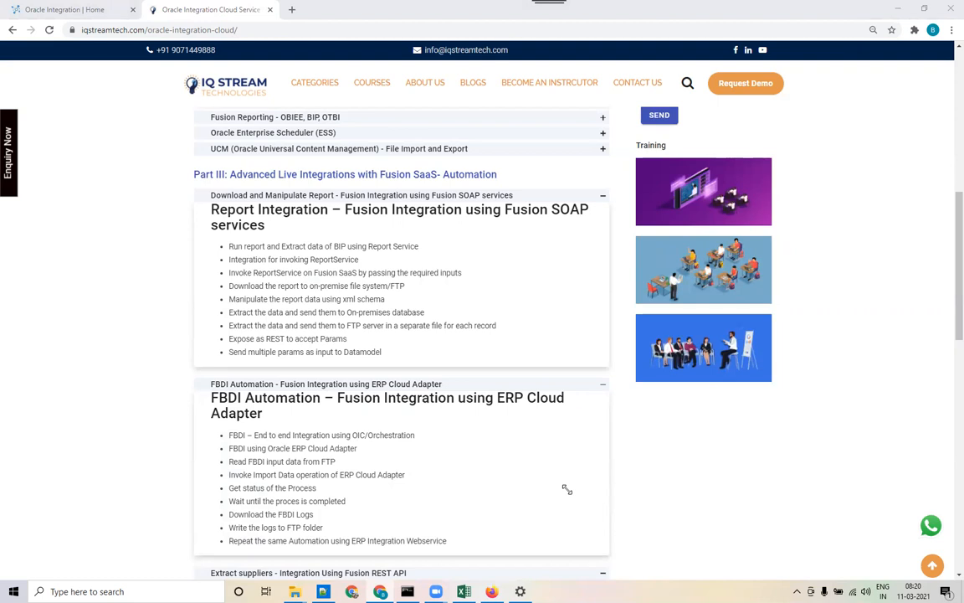
Collapse the Download and Manipulate Report module in Part III and return to the start of the curriculum
{"action": "left_click", "coordinate": [604, 200]}
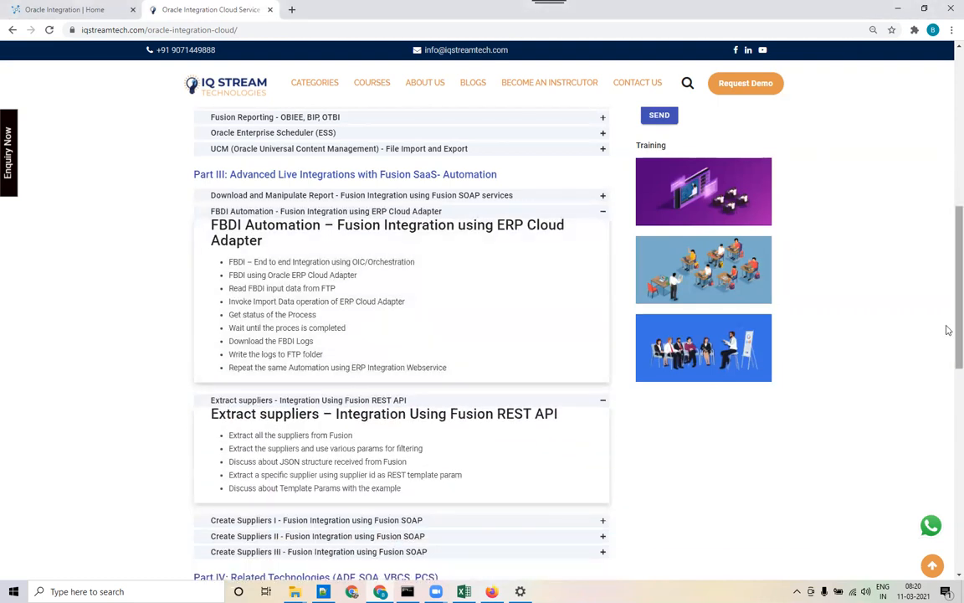
{"action": "left_click_drag", "start_coordinate": [947, 325], "coordinate": [946, 226]}
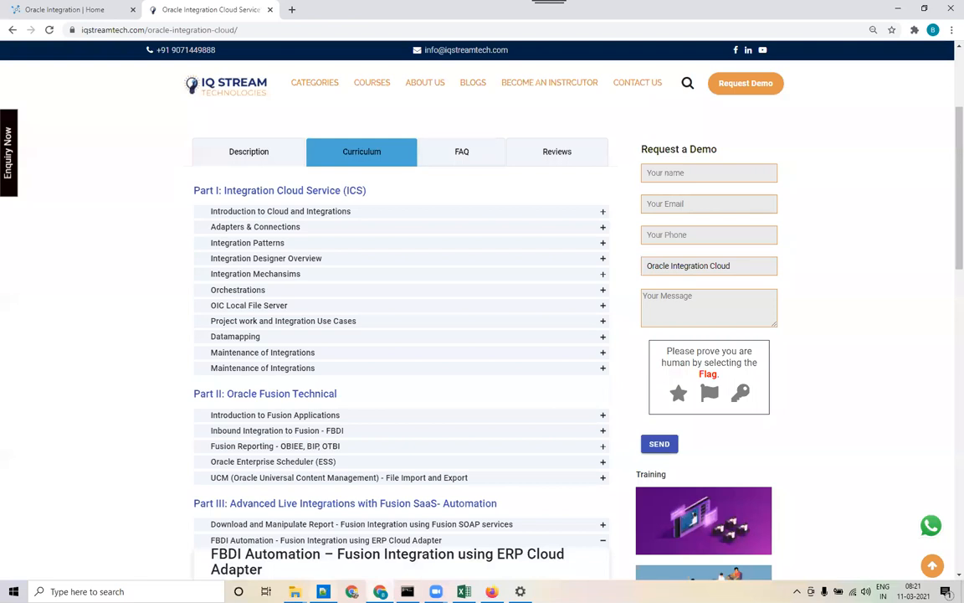
Switch to the new 8 notes in Notepad++ and list OIC, VBCS, SOA and PCS on separate lines below the last divider
{"action": "key", "text": "alt+Tab"}
{"action": "left_click", "coordinate": [357, 342]}
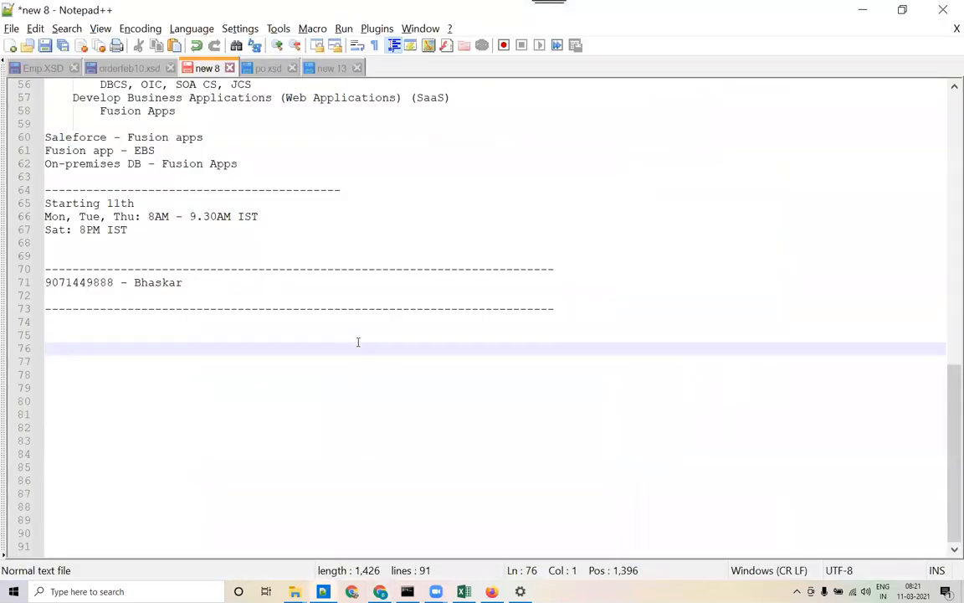
{"action": "key", "text": "Up"}
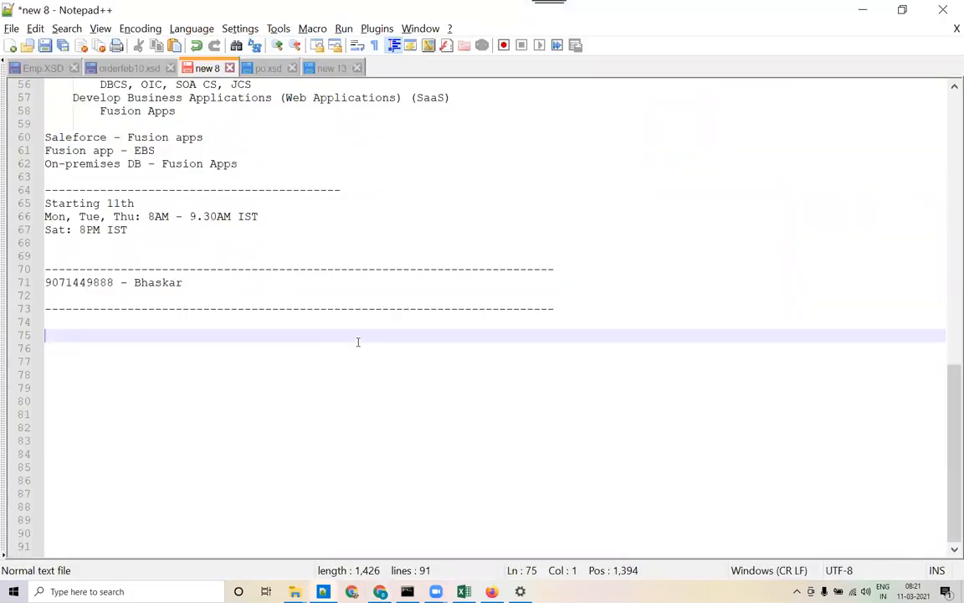
{"action": "type", "text": "OIC"}
{"action": "key", "text": "Return"}
{"action": "type", "text": "VBCS"}
{"action": "key", "text": "Return"}
{"action": "type", "text": "SOA"}
{"action": "key", "text": "Return"}
{"action": "type", "text": "P"}
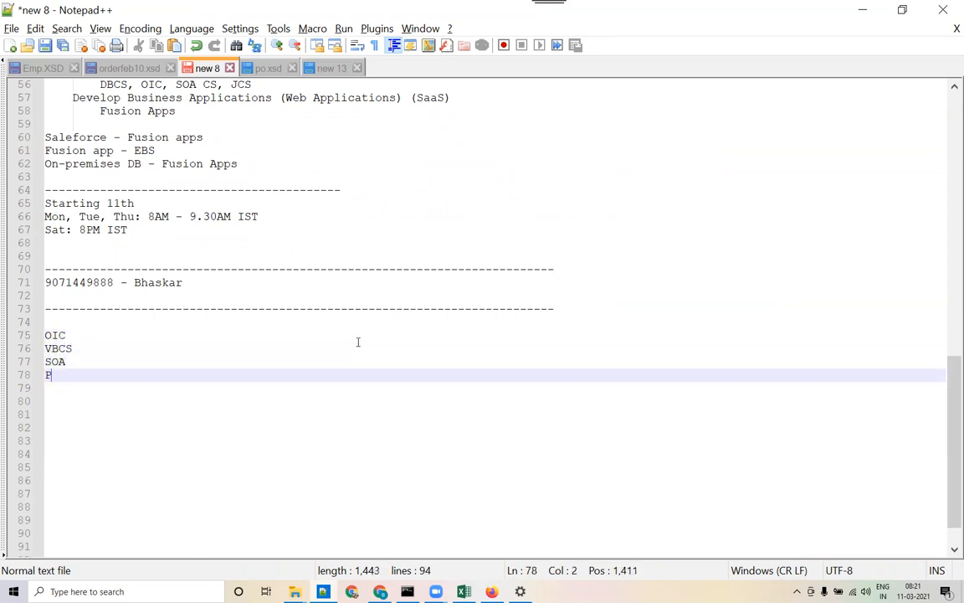
{"action": "type", "text": "CS"}
{"action": "key", "text": "Return"}
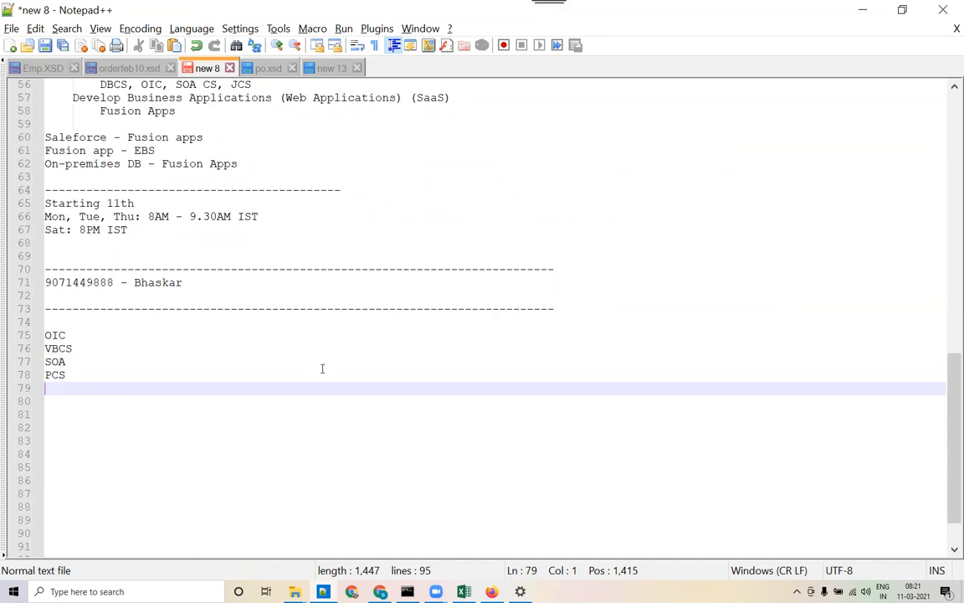
Highlight the OIC and VBCS entries individually, and the whole four-line technology list, to point them out
{"action": "left_click_drag", "start_coordinate": [67, 376], "coordinate": [45, 335]}
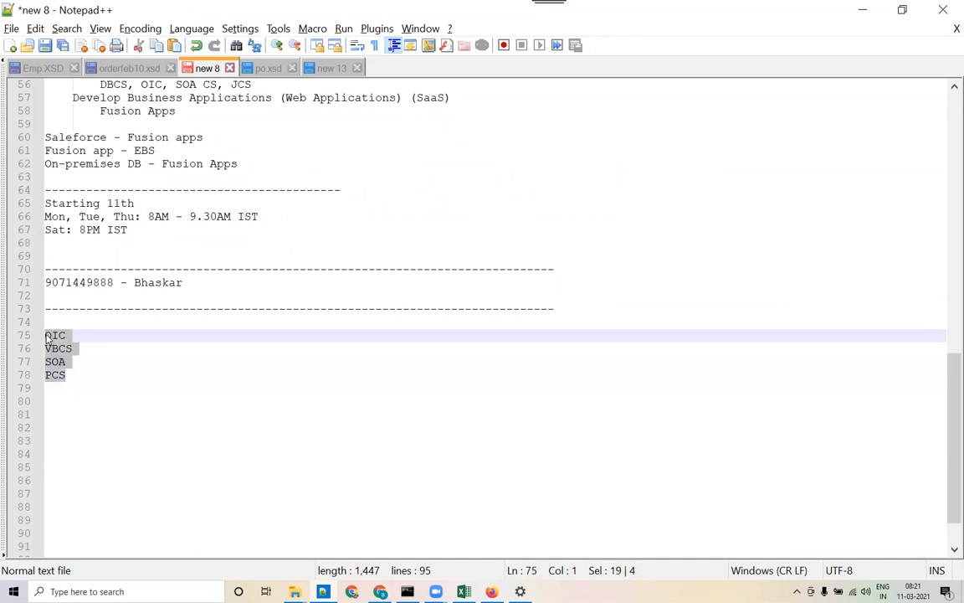
{"action": "left_click", "coordinate": [71, 376]}
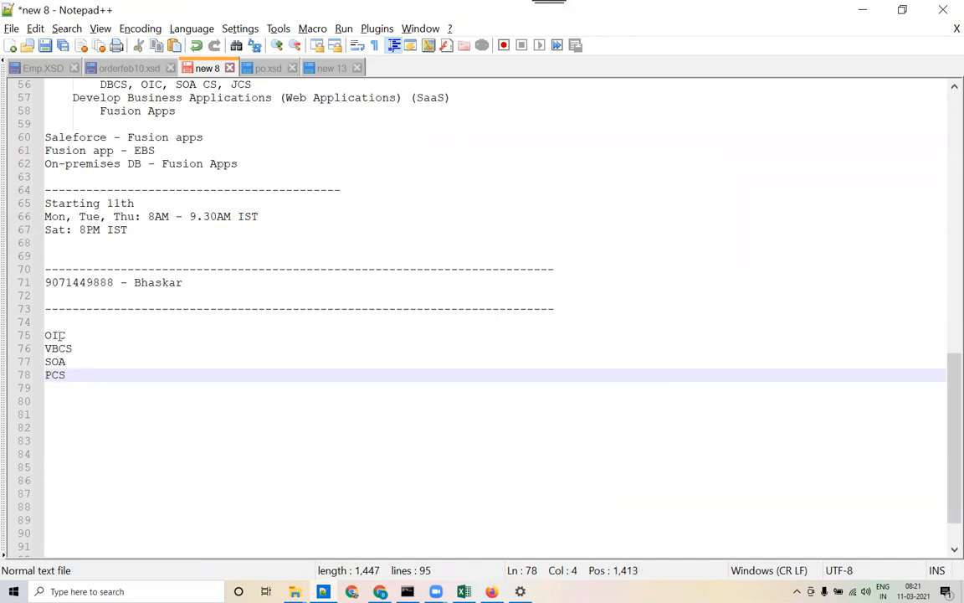
{"action": "left_click", "coordinate": [59, 337]}
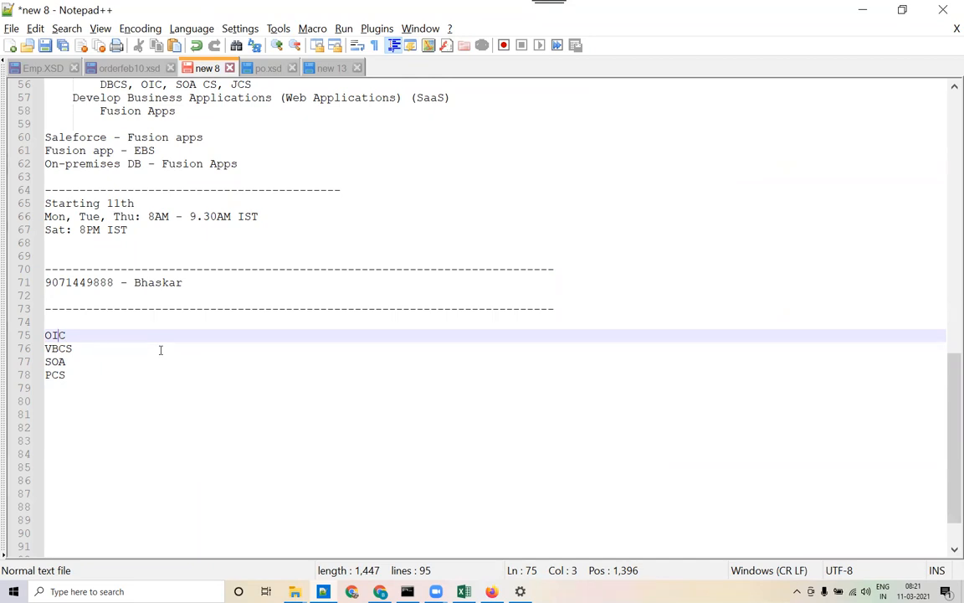
{"action": "left_click", "coordinate": [52, 362]}
{"action": "double_click", "coordinate": [60, 335]}
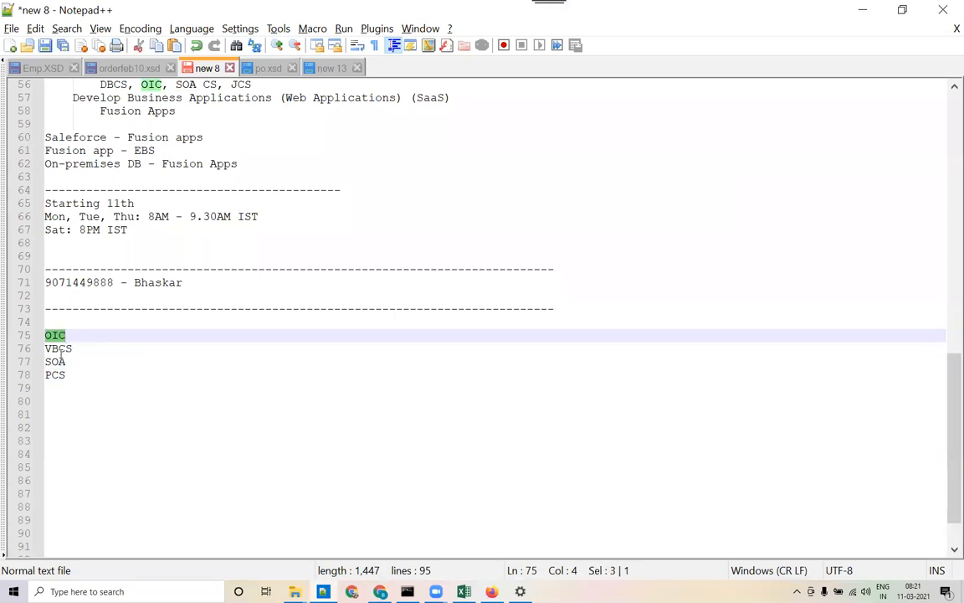
{"action": "left_click", "coordinate": [46, 348]}
{"action": "left_click_drag", "start_coordinate": [46, 348], "coordinate": [80, 347]}
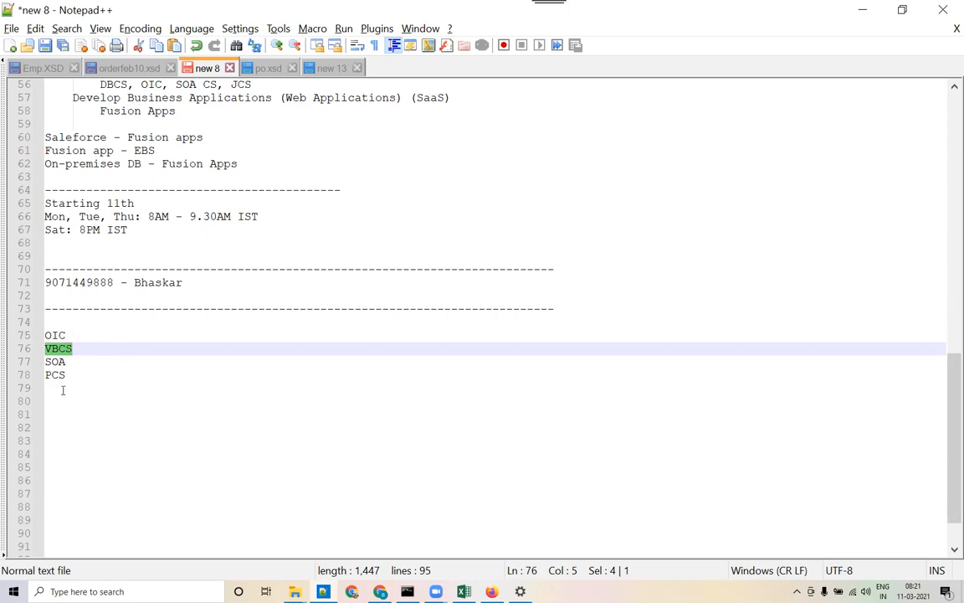
{"action": "left_click_drag", "start_coordinate": [75, 377], "coordinate": [46, 336]}
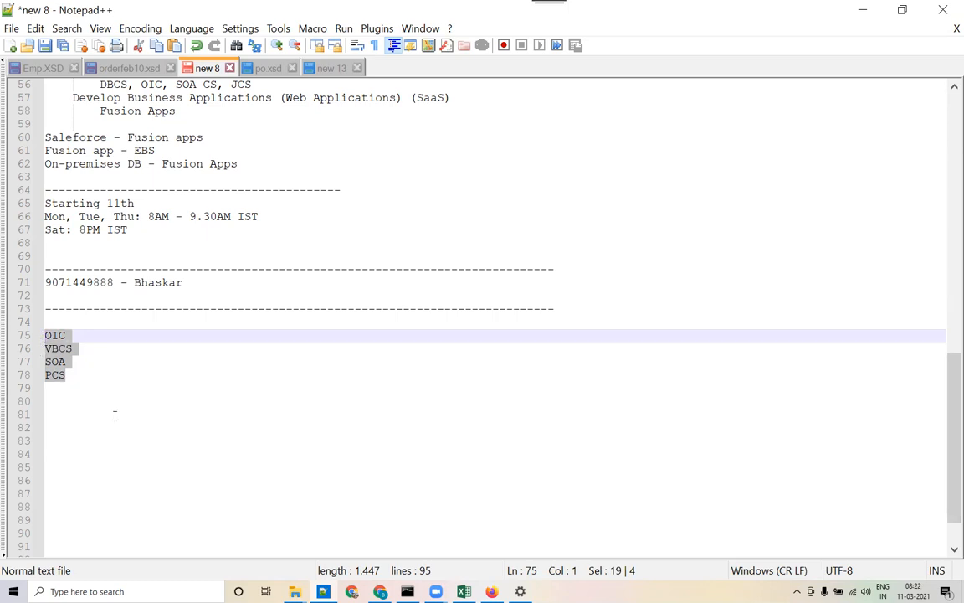
Switch back to the course page in Chrome, collapse the FBDI Automation and Extract suppliers modules, and review the curriculum from Part I to Part IV
{"action": "key", "text": "alt+Tab"}
{"action": "scroll", "coordinate": [302, 326], "scroll_direction": "down", "scroll_amount": 3}
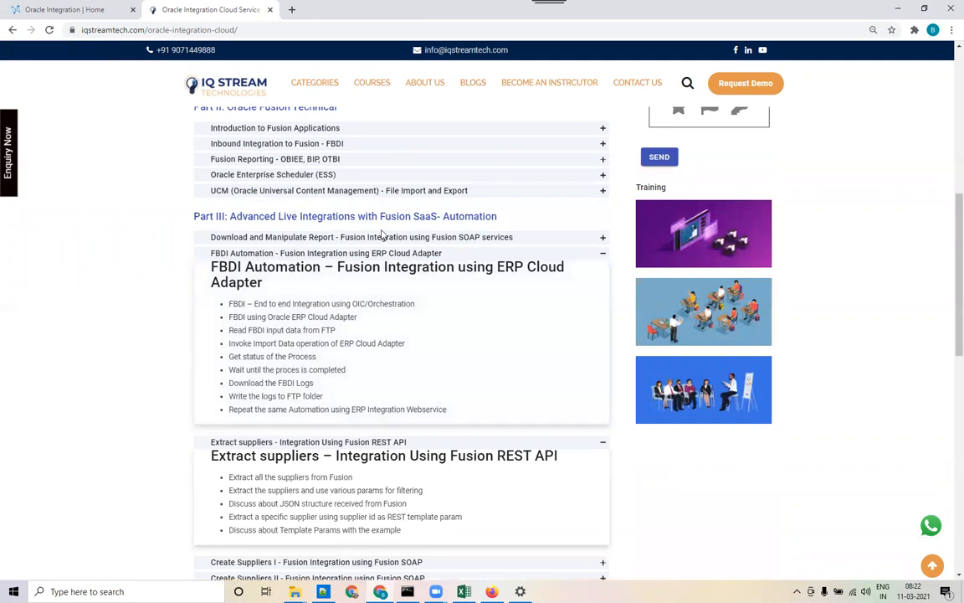
{"action": "left_click", "coordinate": [603, 254]}
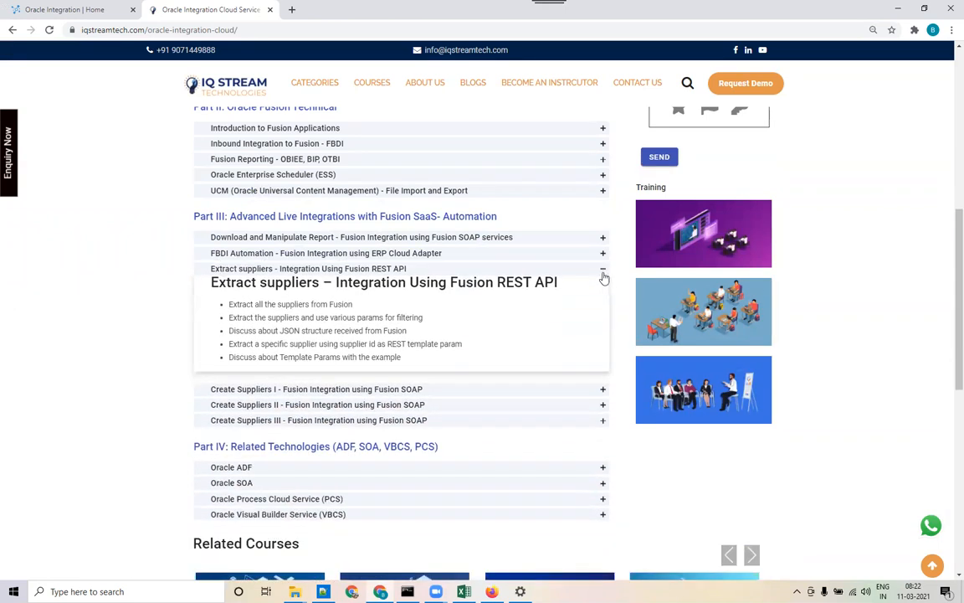
{"action": "left_click", "coordinate": [603, 272]}
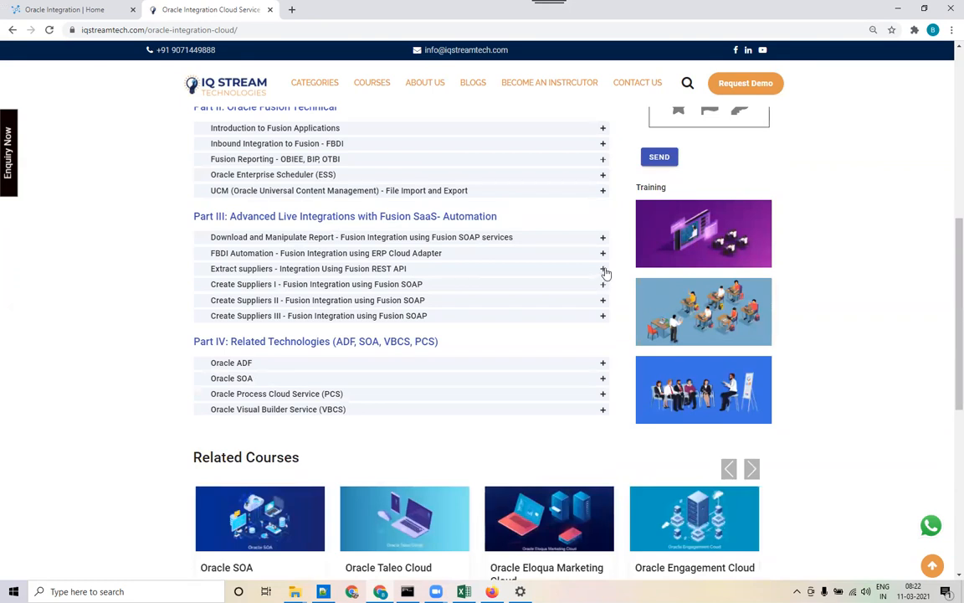
{"action": "scroll", "coordinate": [577, 271], "scroll_direction": "up", "scroll_amount": 1}
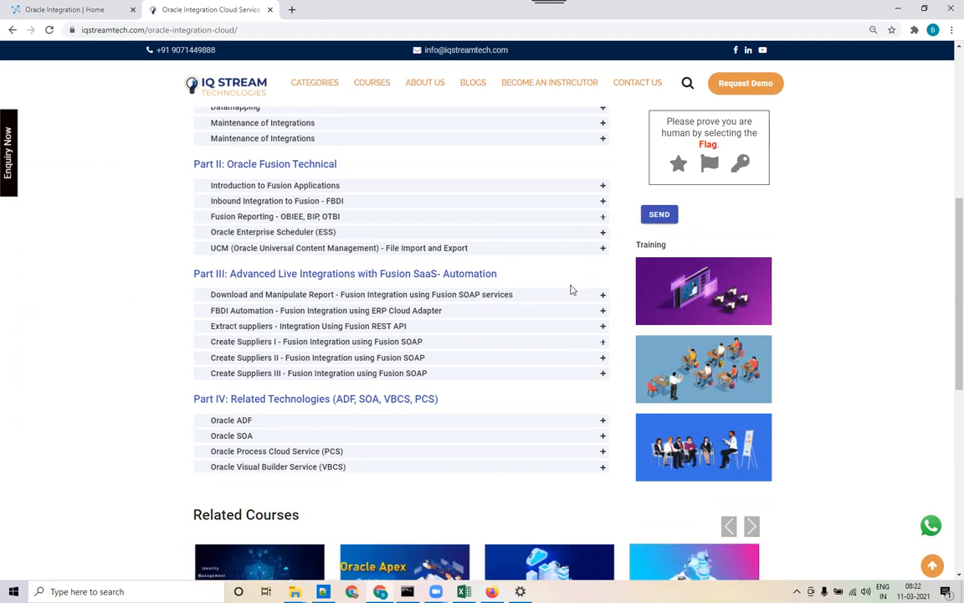
{"action": "scroll", "coordinate": [570, 288], "scroll_direction": "up", "scroll_amount": 4}
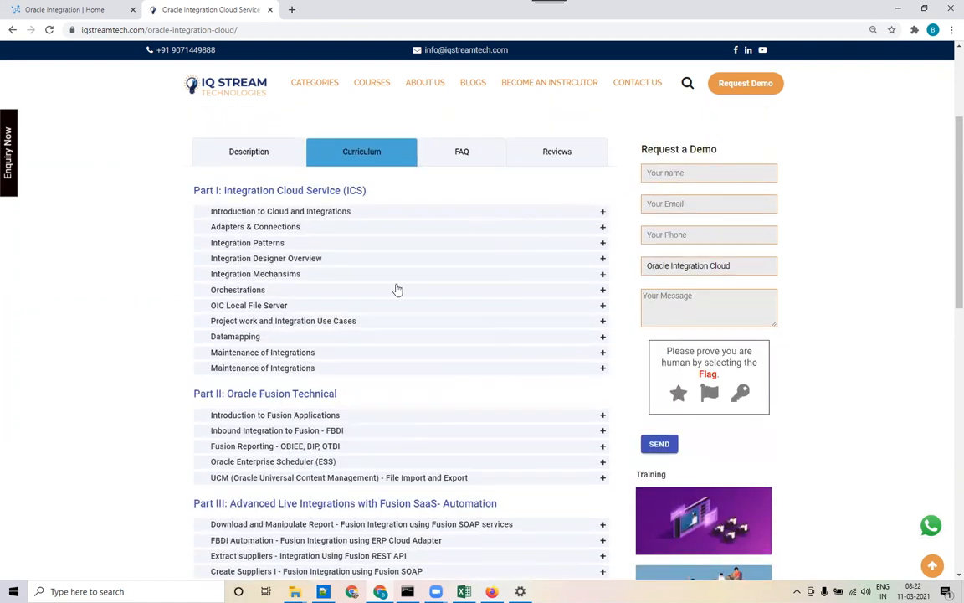
{"action": "scroll", "coordinate": [490, 349], "scroll_direction": "down", "scroll_amount": 3}
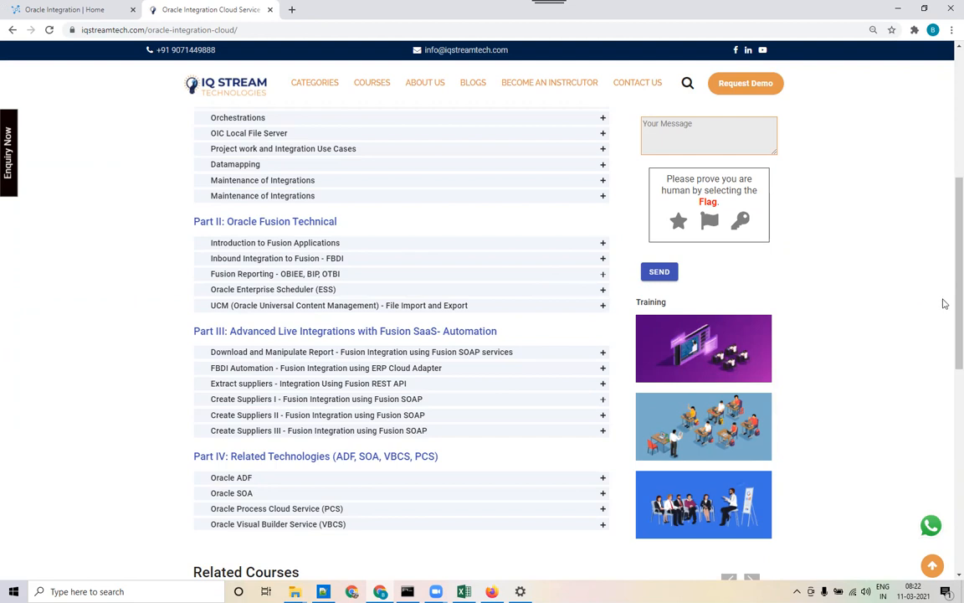
{"action": "scroll", "coordinate": [947, 290], "scroll_direction": "up", "scroll_amount": 2}
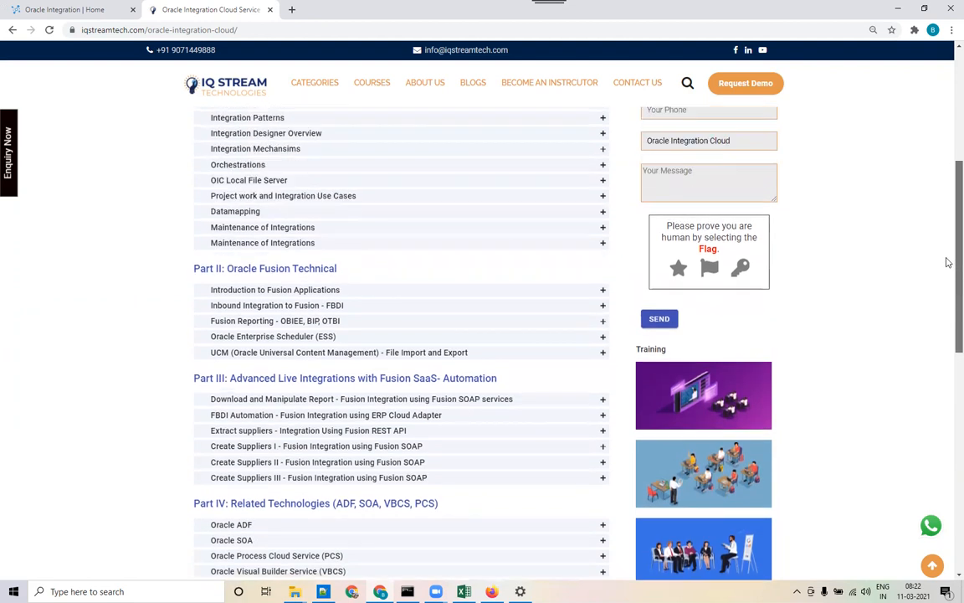
Return to the Notepad++ notes and add a long dashed divider below PCS, followed by a block of blank lines
{"action": "key", "text": "alt+Tab"}
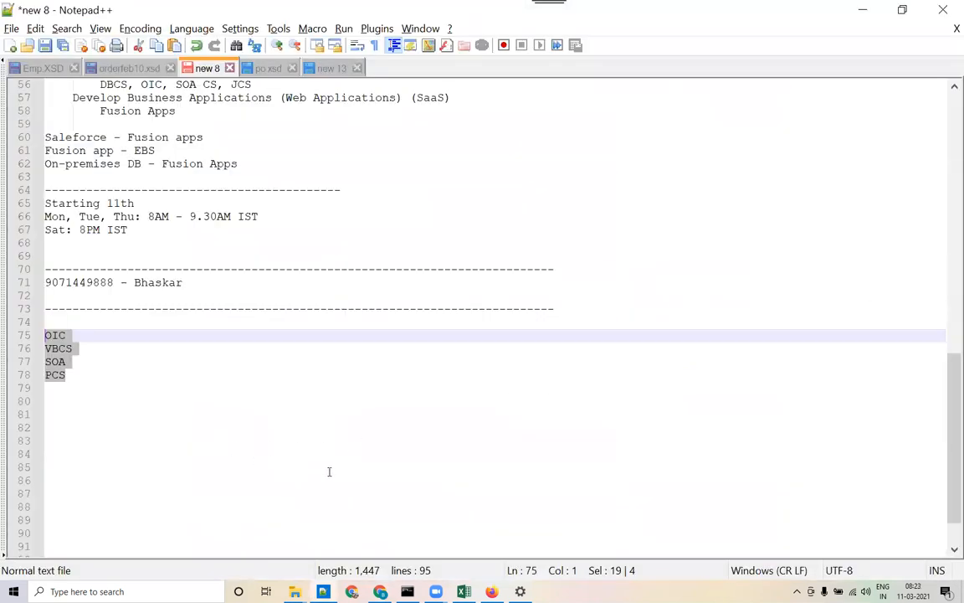
{"action": "left_click", "coordinate": [85, 396]}
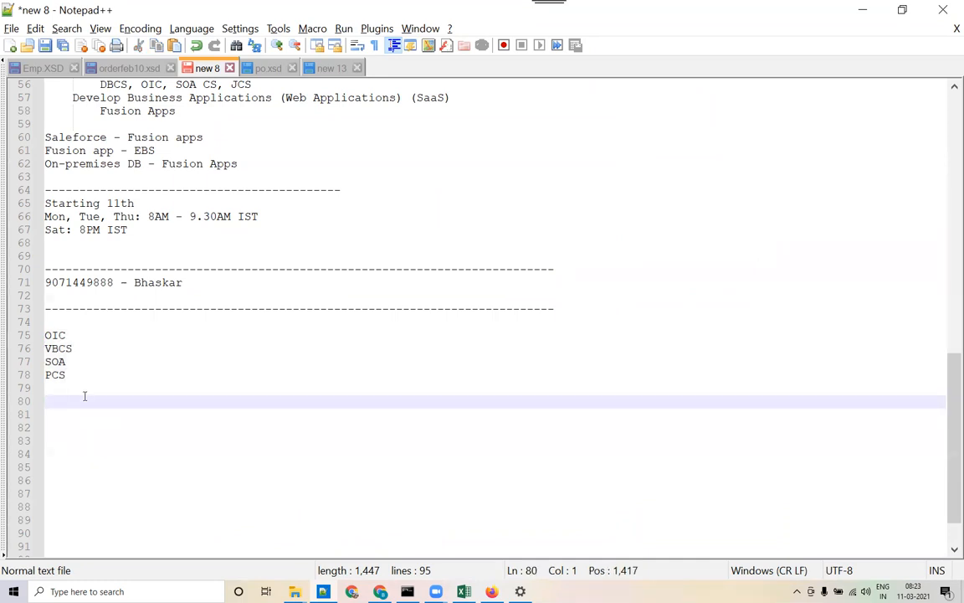
{"action": "key", "text": "Up"}
{"action": "type", "text": "------------------------"}
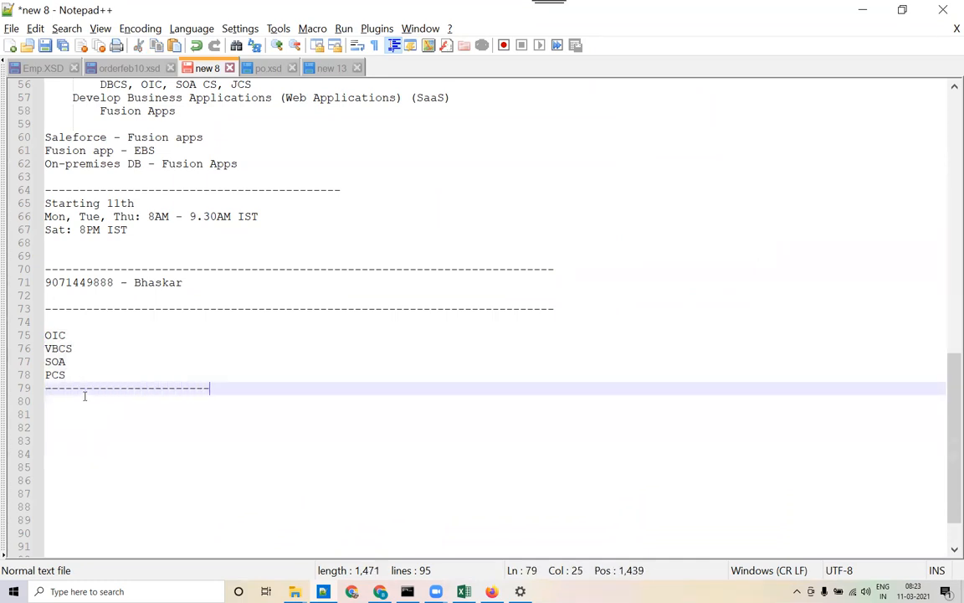
{"action": "type", "text": "-------------------------------------------"}
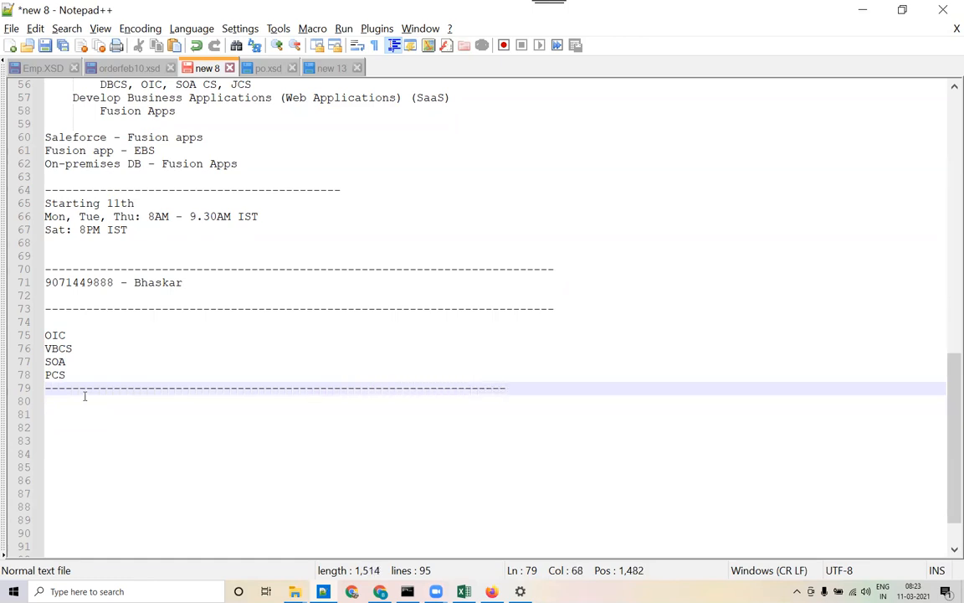
{"action": "key", "text": "Return"}
{"action": "key", "text": "Return"}
{"action": "key", "text": "Return"}
{"action": "key", "text": "Return"}
{"action": "key", "text": "Return"}
{"action": "key", "text": "Return"}
{"action": "key", "text": "Return"}
{"action": "key", "text": "Return"}
{"action": "key", "text": "Return"}
{"action": "key", "text": "Return"}
{"action": "key", "text": "Return"}
{"action": "key", "text": "Return"}
{"action": "key", "text": "Return"}
{"action": "key", "text": "Return"}
{"action": "key", "text": "Return"}
{"action": "key", "text": "Return"}
{"action": "key", "text": "Return"}
{"action": "key", "text": "Return"}
{"action": "key", "text": "Return"}
{"action": "key", "text": "Return"}
{"action": "key", "text": "Return"}
{"action": "key", "text": "Return"}
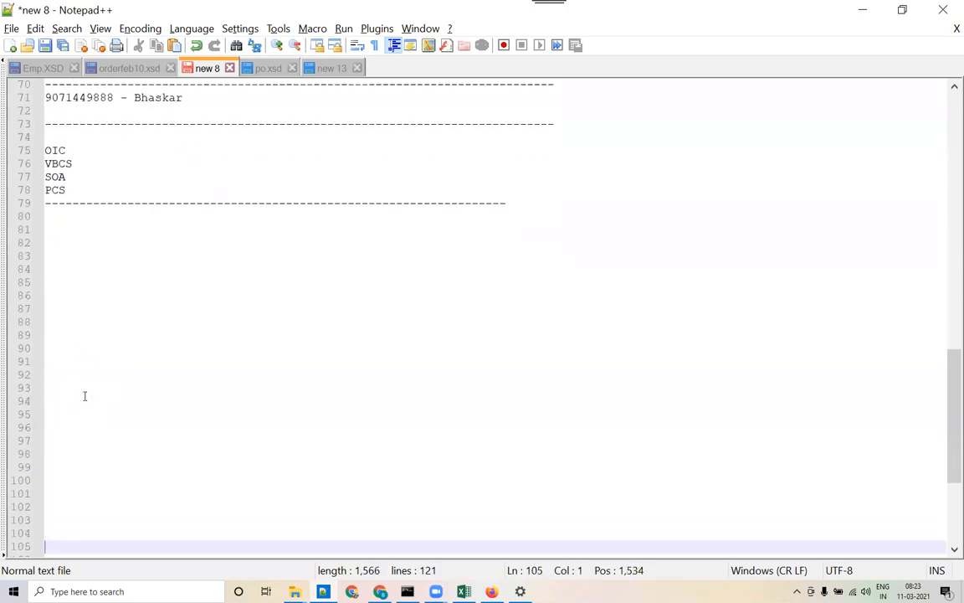
Enter app1 and app2 on separate lines directly below the dashed divider under PCS
{"action": "left_click", "coordinate": [56, 149]}
{"action": "double_click", "coordinate": [55, 150]}
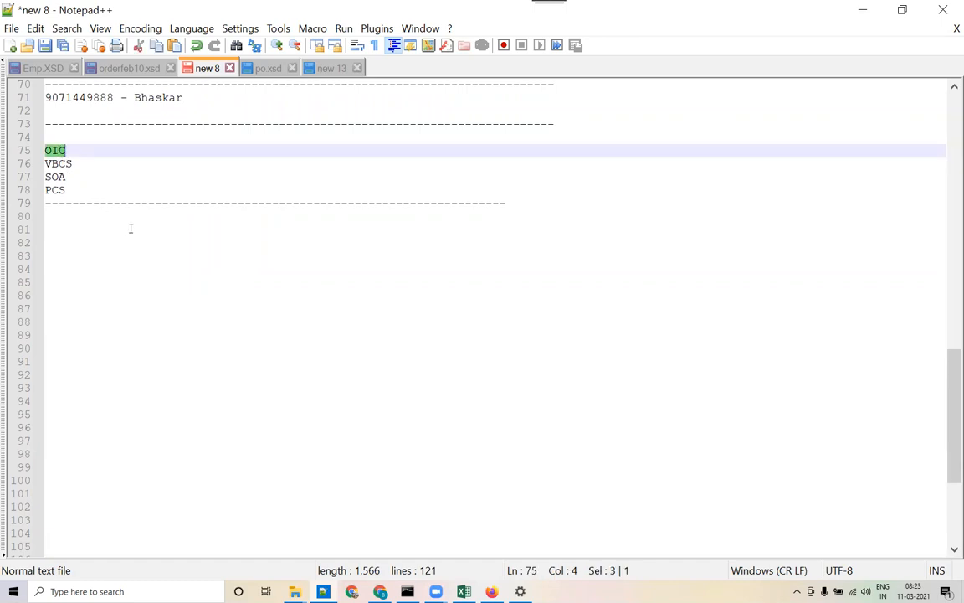
{"action": "left_click", "coordinate": [204, 259]}
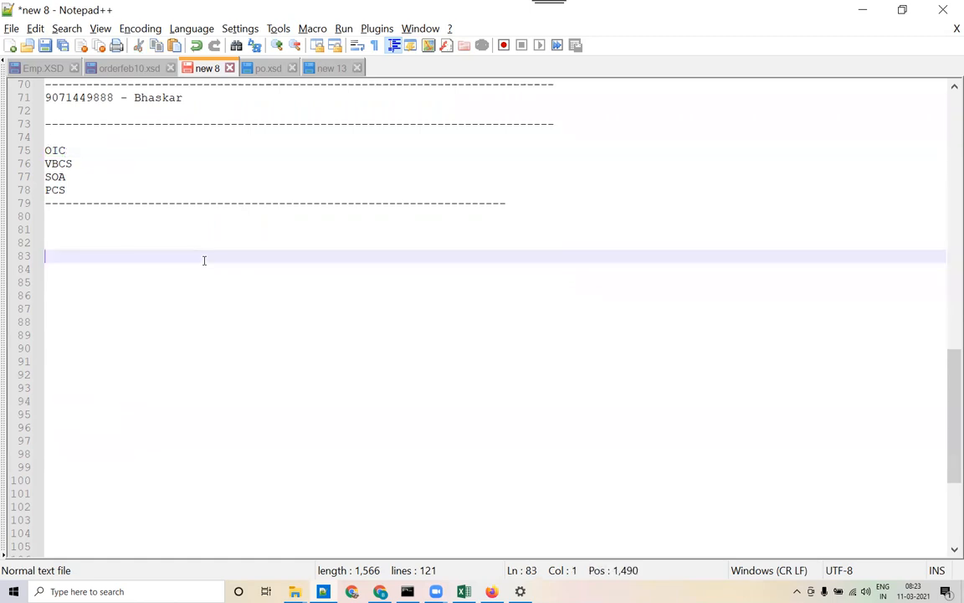
{"action": "left_click", "coordinate": [183, 231]}
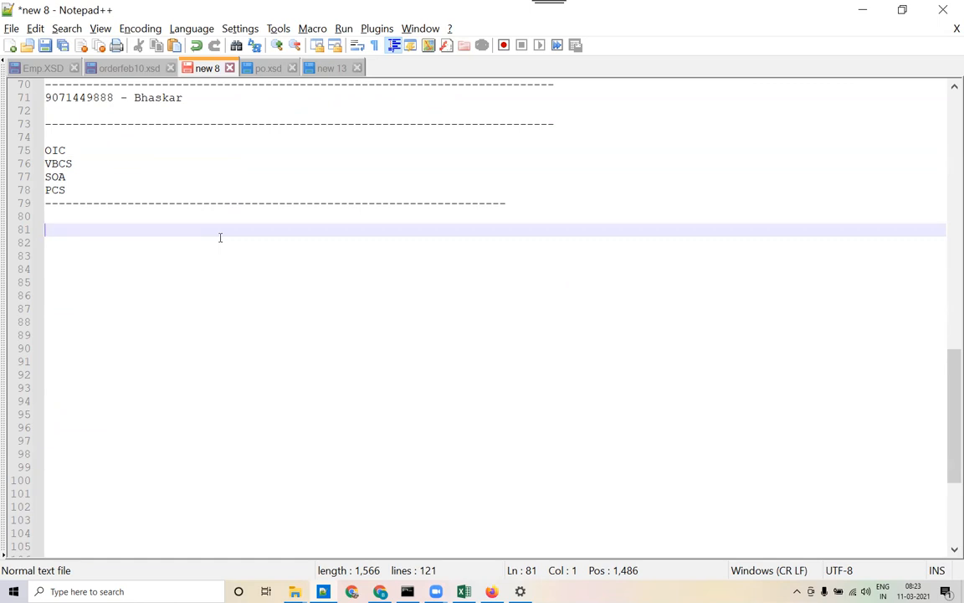
{"action": "key", "text": "Up"}
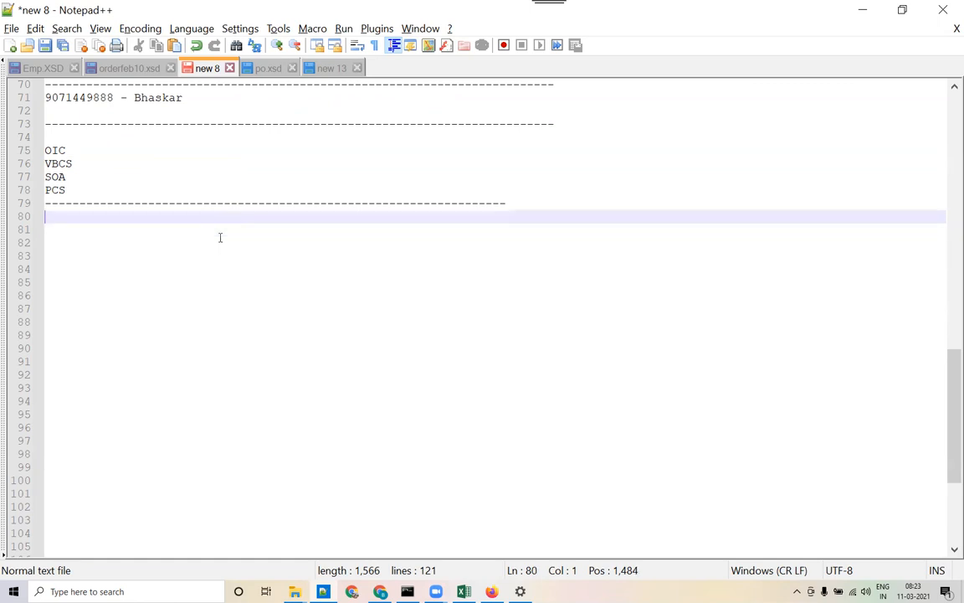
{"action": "type", "text": "p"}
{"action": "key", "text": "BackSpace"}
{"action": "type", "text": "appl"}
{"action": "key", "text": "Return"}
{"action": "type", "text": "app2"}
{"action": "key", "text": "Return"}
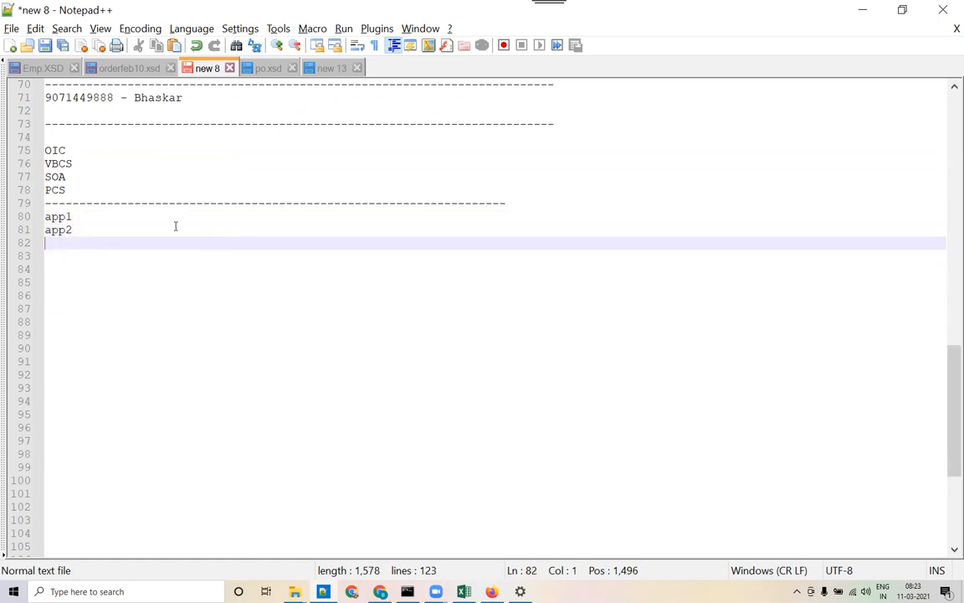
Highlight app1, app2, OIC and SOA one after another in the notes to point them out
{"action": "left_click_drag", "start_coordinate": [71, 216], "coordinate": [43, 216]}
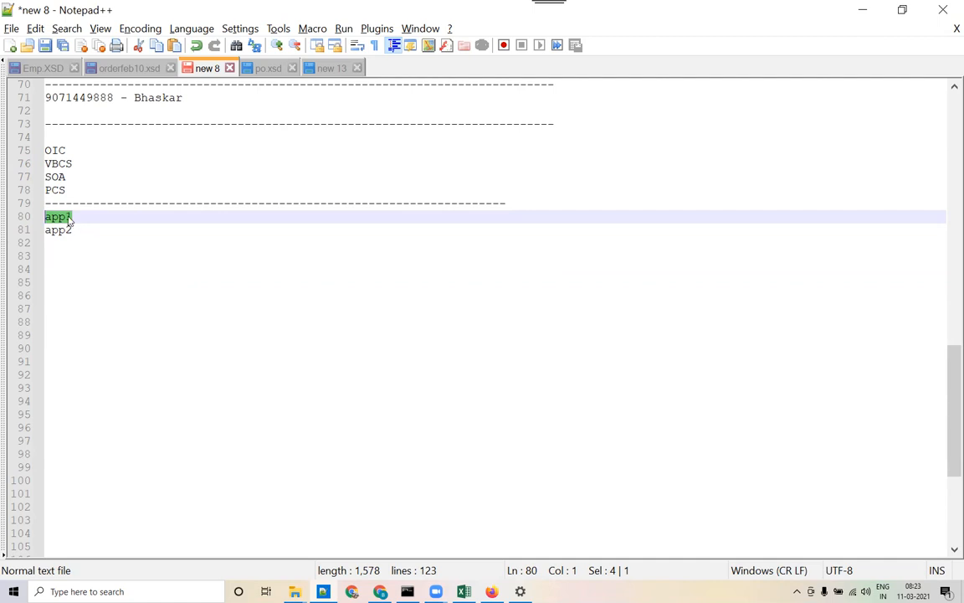
{"action": "left_click", "coordinate": [68, 218]}
{"action": "left_click_drag", "start_coordinate": [74, 217], "coordinate": [45, 219]}
{"action": "double_click", "coordinate": [52, 217]}
{"action": "left_click_drag", "start_coordinate": [74, 230], "coordinate": [40, 232]}
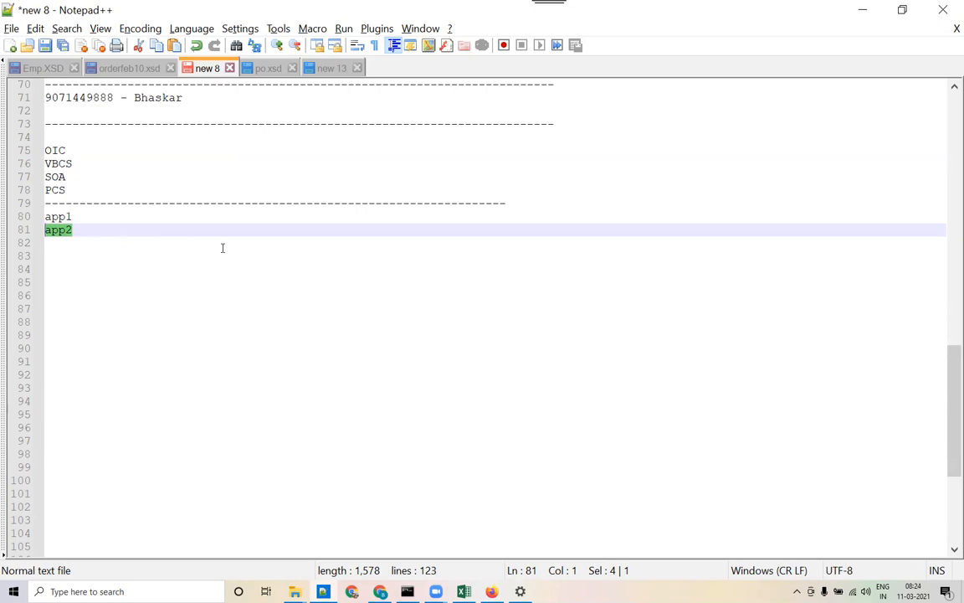
{"action": "left_click", "coordinate": [61, 149]}
{"action": "double_click", "coordinate": [55, 149]}
{"action": "double_click", "coordinate": [53, 176]}
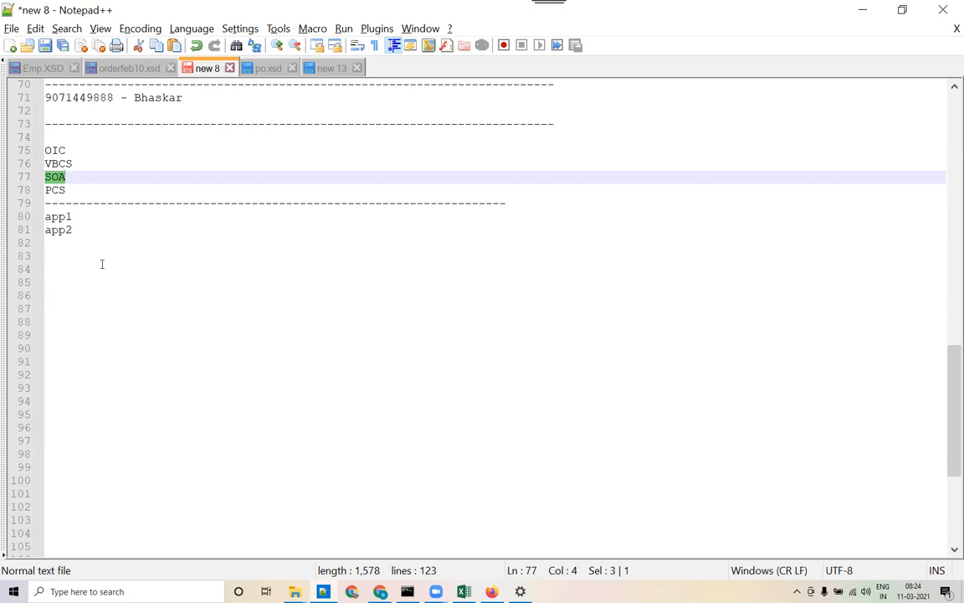
Add the line Webservice below app2, separated by one blank line, and start a new line after it
{"action": "left_click", "coordinate": [67, 255]}
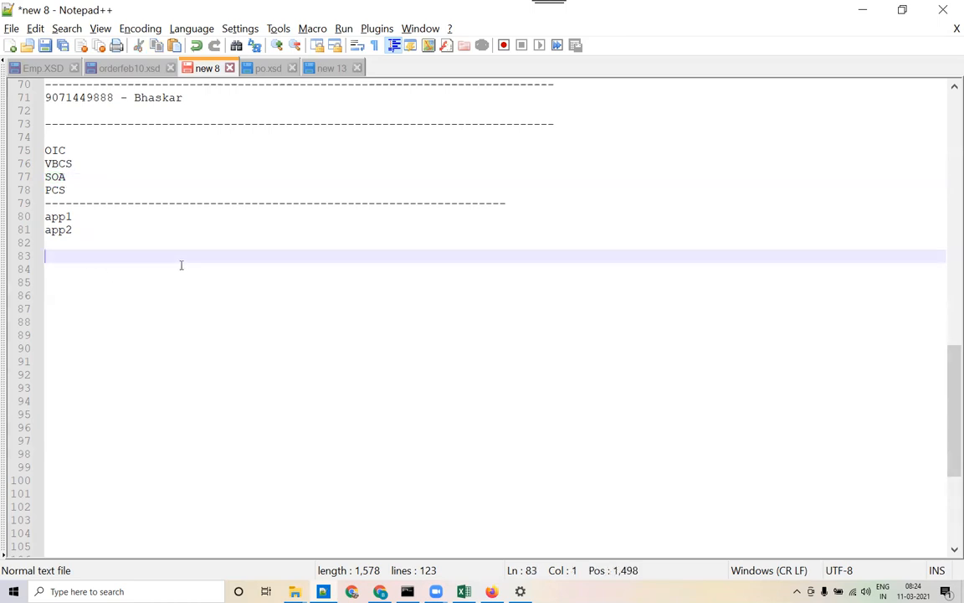
{"action": "type", "text": "Webse"}
{"action": "type", "text": "ice"}
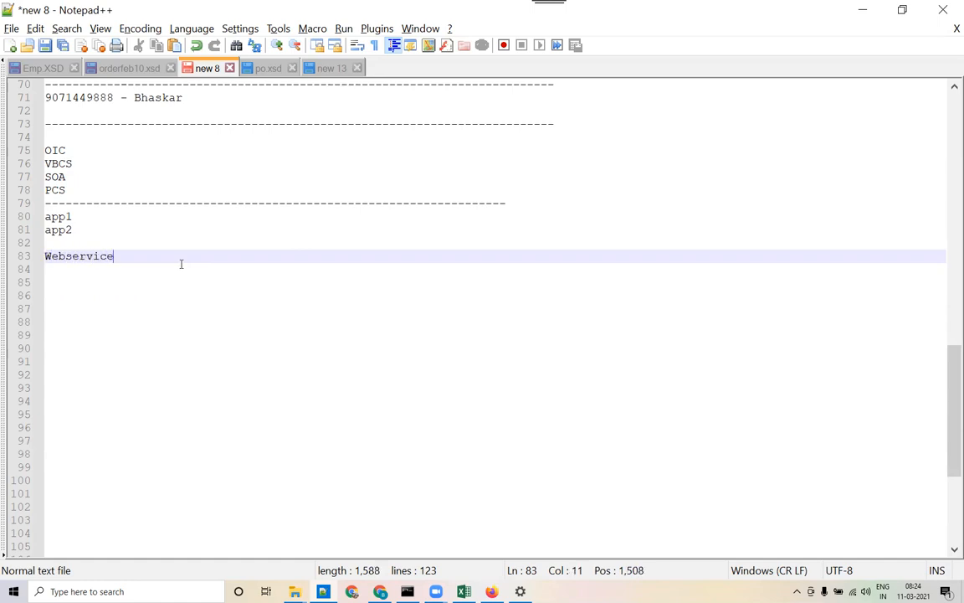
{"action": "key", "text": "Return"}
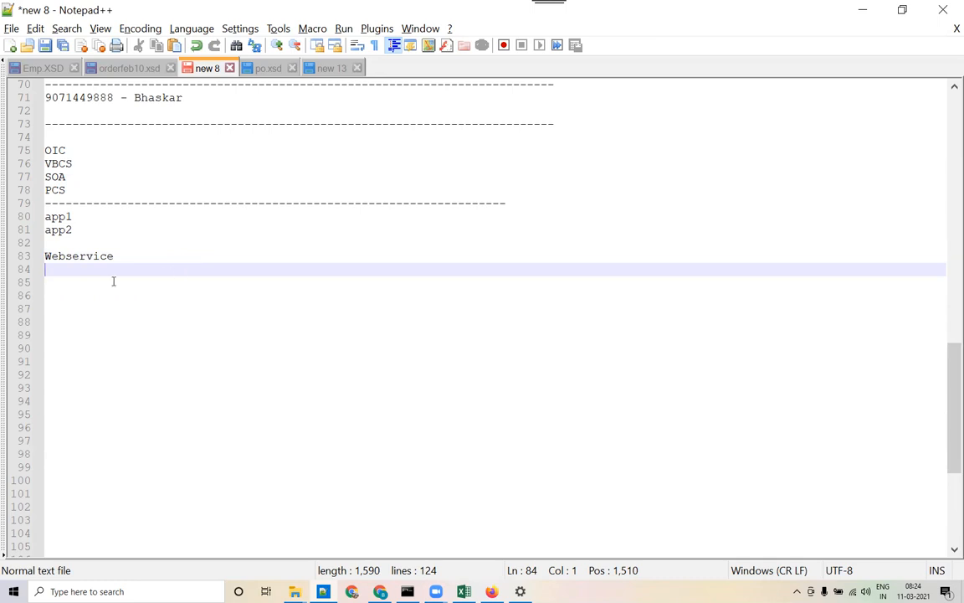
Add the indented lines URL and Independent of technologies below Webservice
{"action": "key", "text": "Tab"}
{"action": "type", "text": "URL"}
{"action": "key", "text": "Return"}
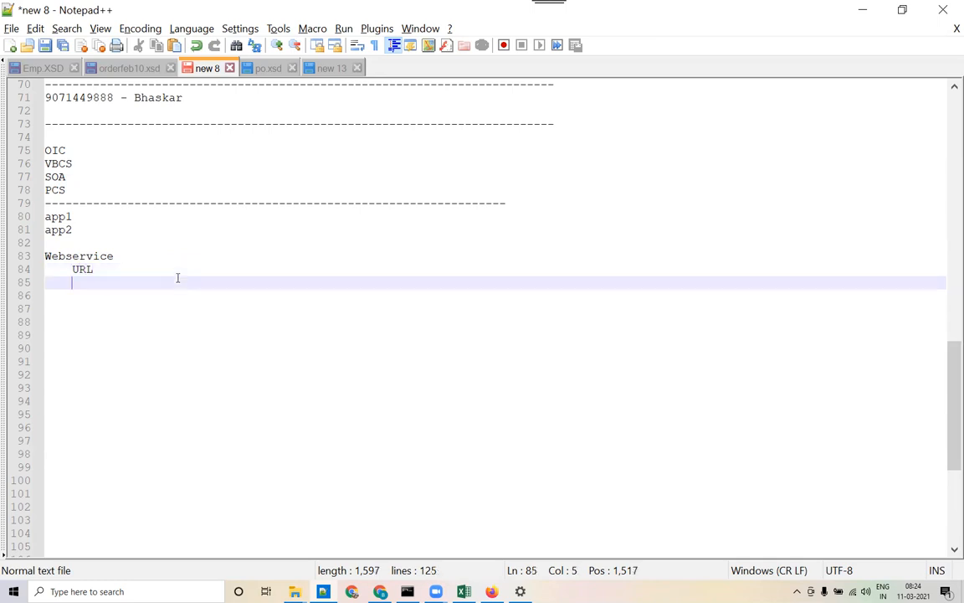
{"action": "type", "text": "Independent"}
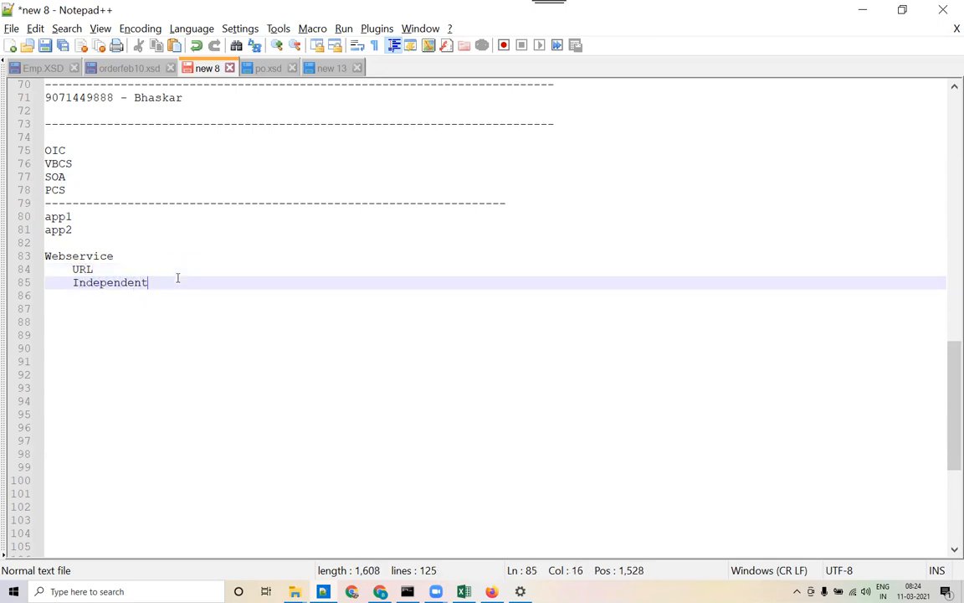
{"action": "type", "text": " of technologies"}
{"action": "key", "text": "Return"}
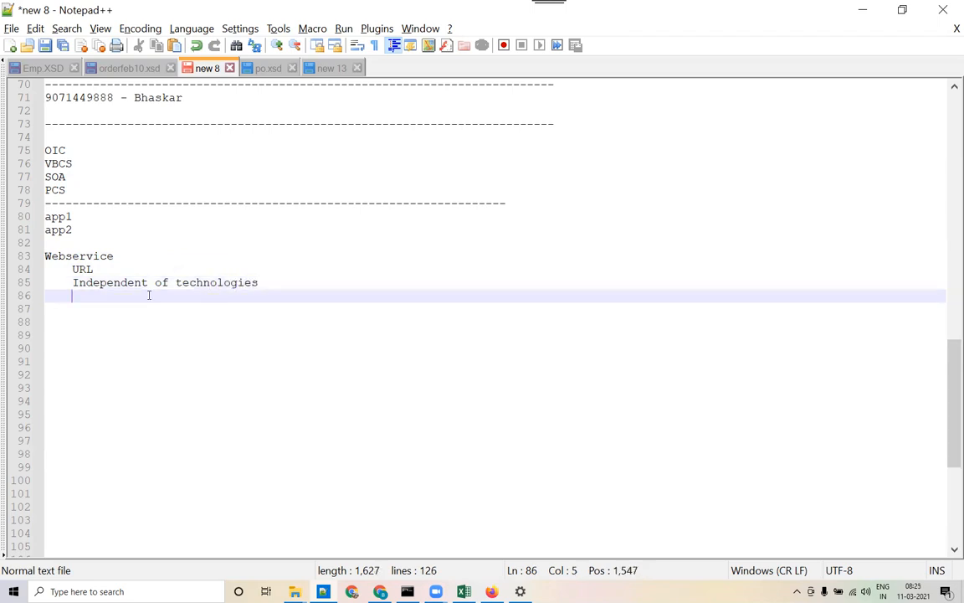
Highlight the URL line under Webservice to point it out, and place the cursor one blank line below Independent of technologies
{"action": "double_click", "coordinate": [84, 270]}
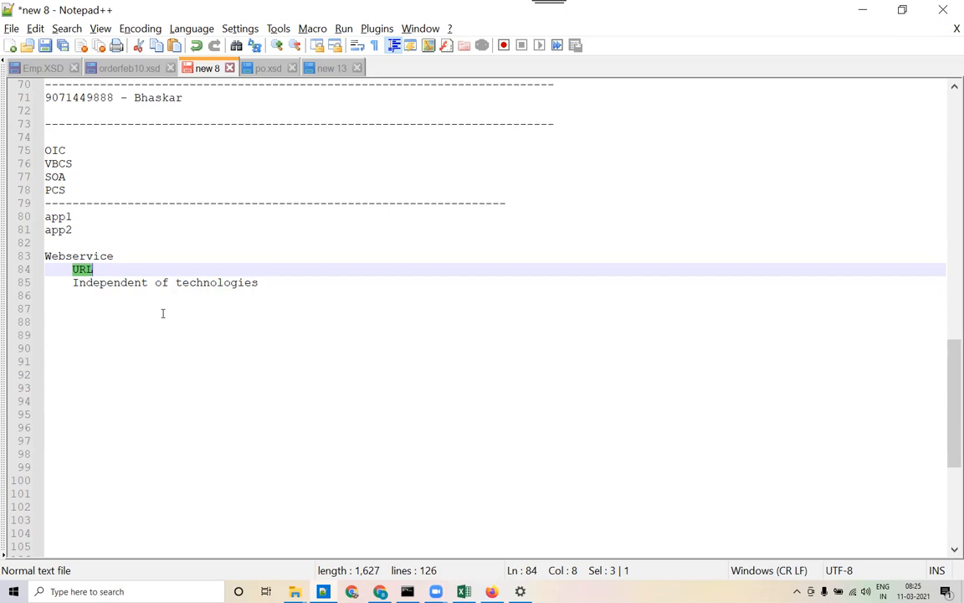
{"action": "key", "text": "Up"}
{"action": "key", "text": "Down"}
{"action": "key", "text": "Down"}
{"action": "key", "text": "Down"}
{"action": "key", "text": "Home"}
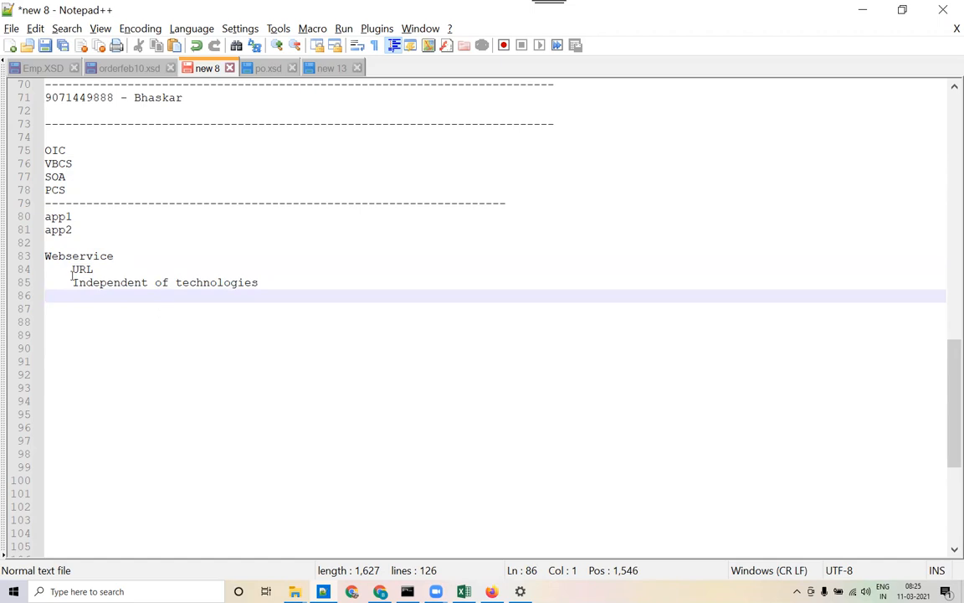
{"action": "left_click_drag", "start_coordinate": [72, 269], "coordinate": [99, 268]}
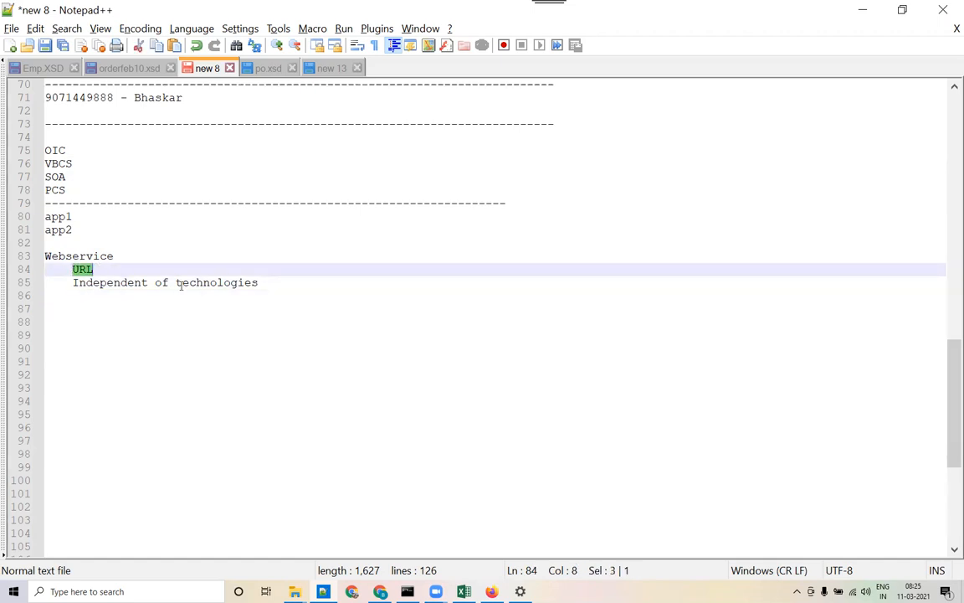
{"action": "left_click", "coordinate": [52, 310]}
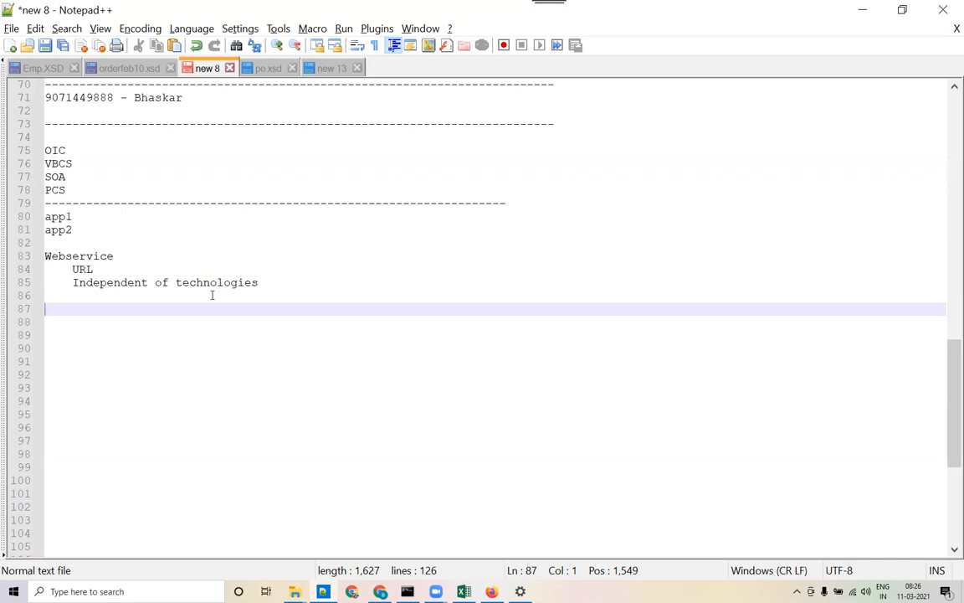
Switch to the Oracle Integration home page in the browser, highlight its web address and enlarge the page
{"action": "key", "text": "alt+Tab"}
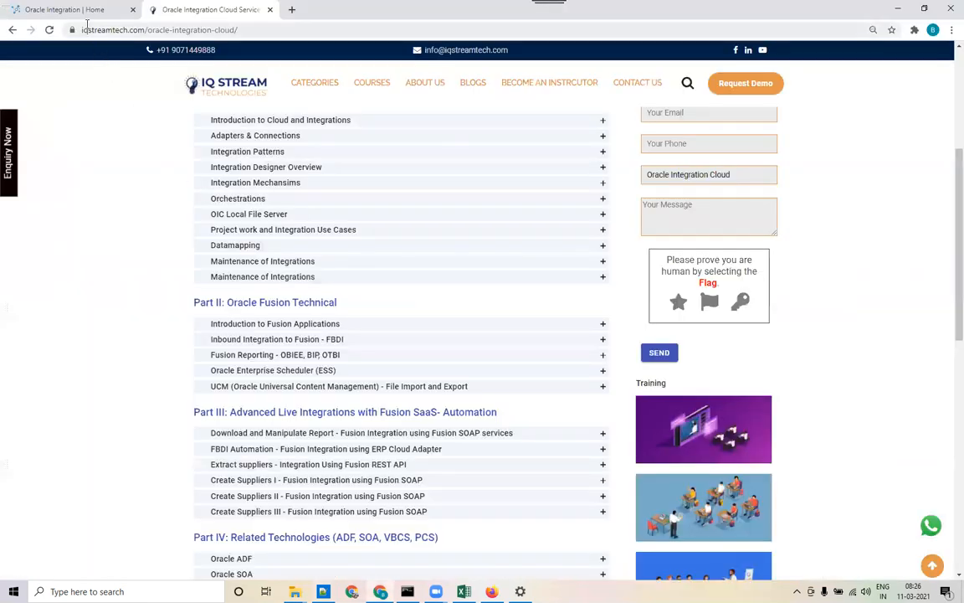
{"action": "left_click", "coordinate": [80, 9]}
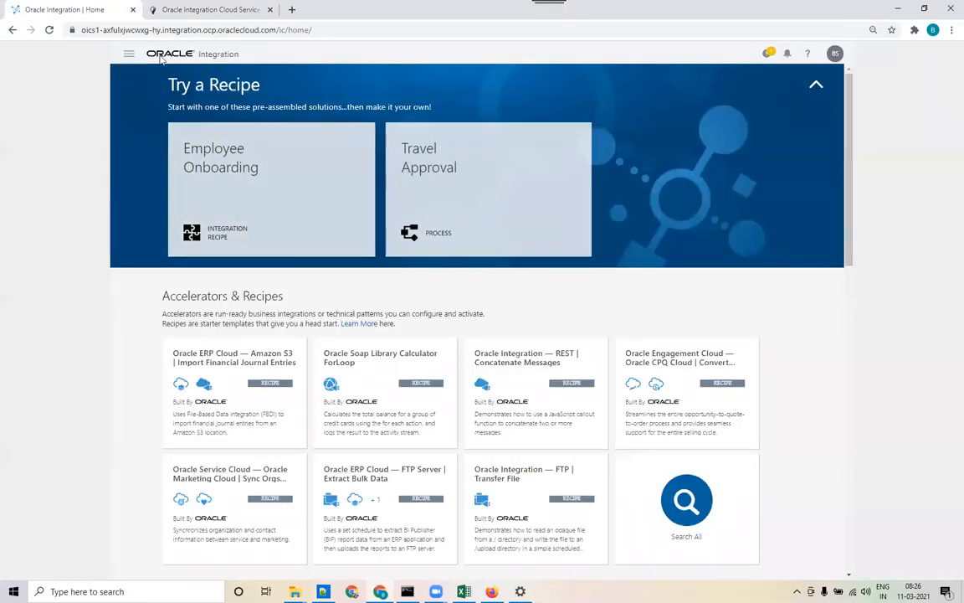
{"action": "left_click_drag", "start_coordinate": [76, 30], "coordinate": [316, 30]}
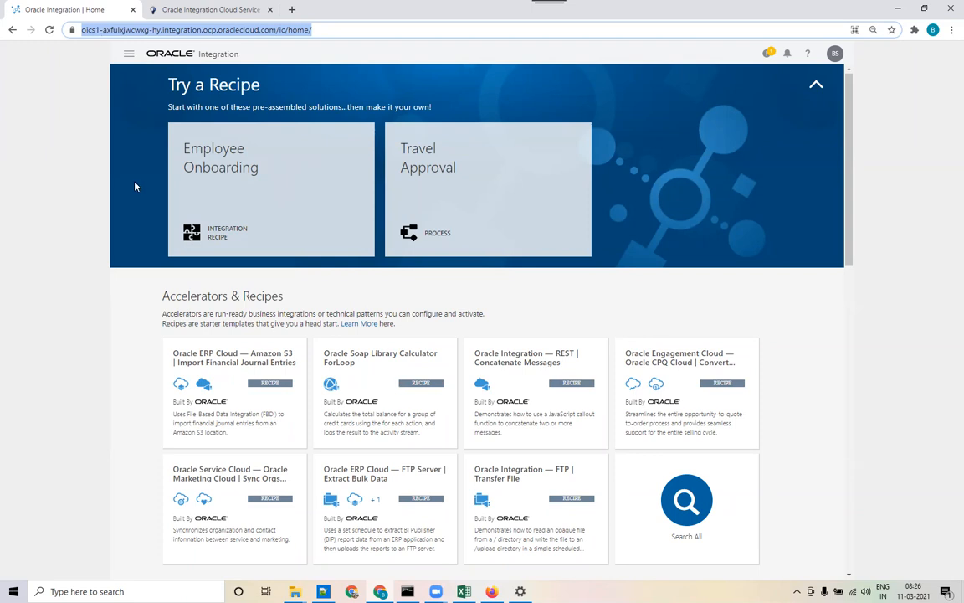
{"action": "key", "text": "ctrl+plus"}
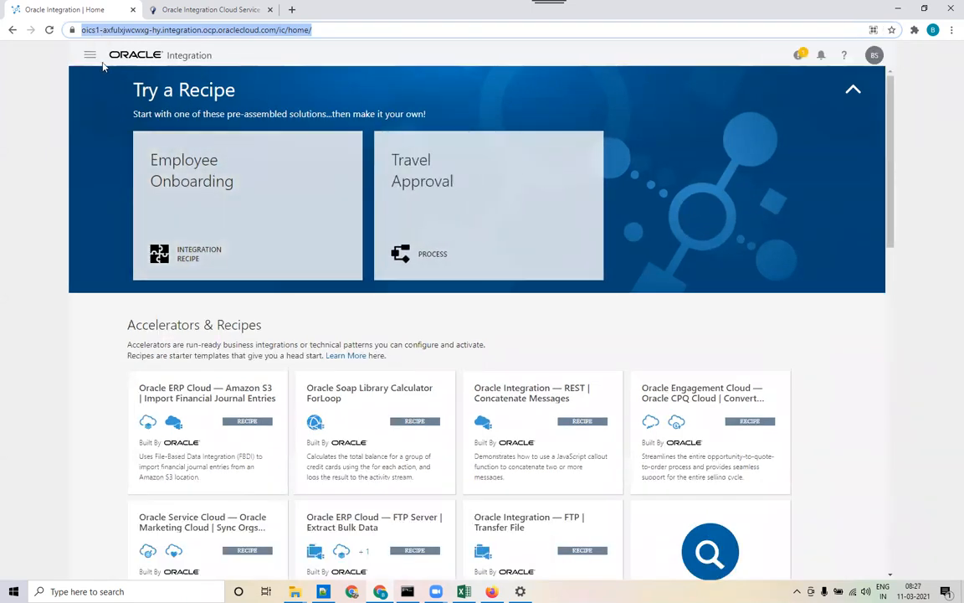
Open the Integrations section of Oracle Integration and display its Connections list
{"action": "left_click", "coordinate": [88, 56]}
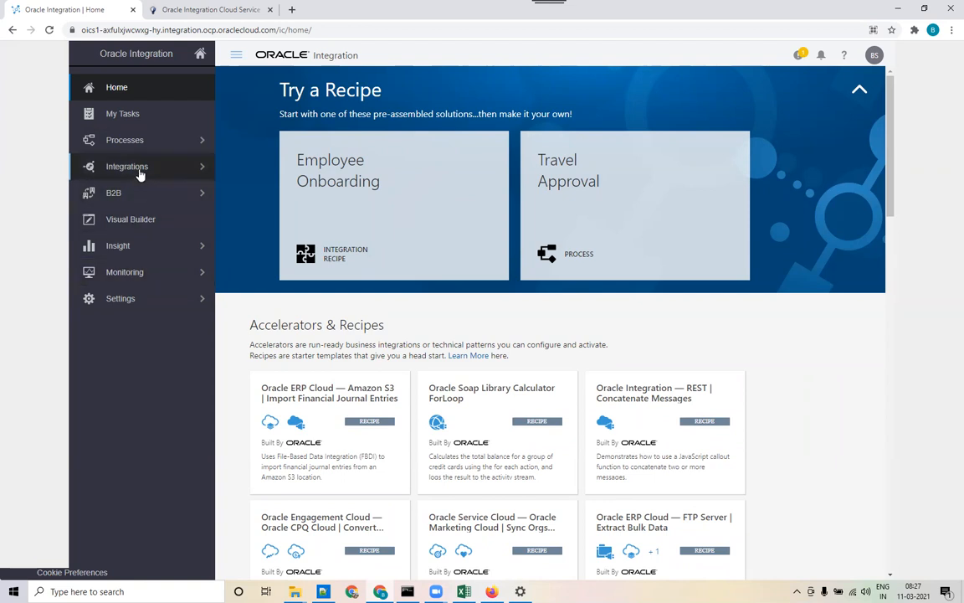
{"action": "left_click", "coordinate": [140, 166]}
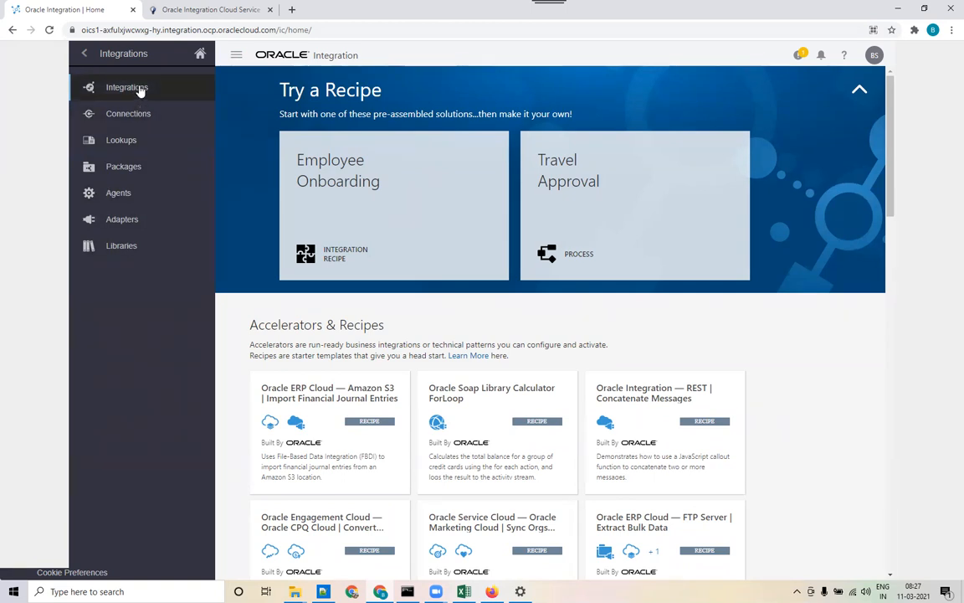
{"action": "left_click", "coordinate": [134, 117]}
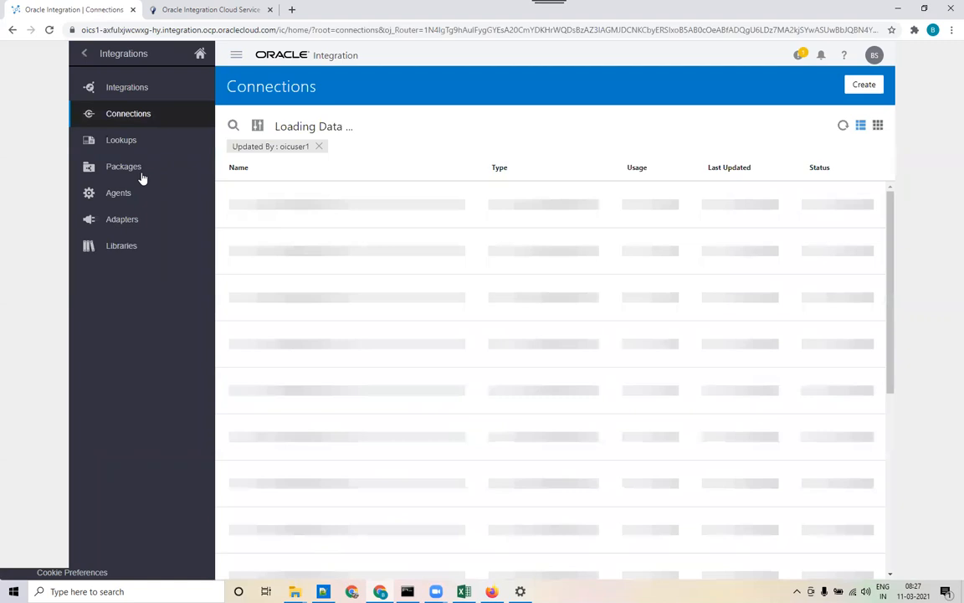
Look through the list of preinstalled adapters, and go back through the connections to the integrations list
{"action": "left_click", "coordinate": [125, 223]}
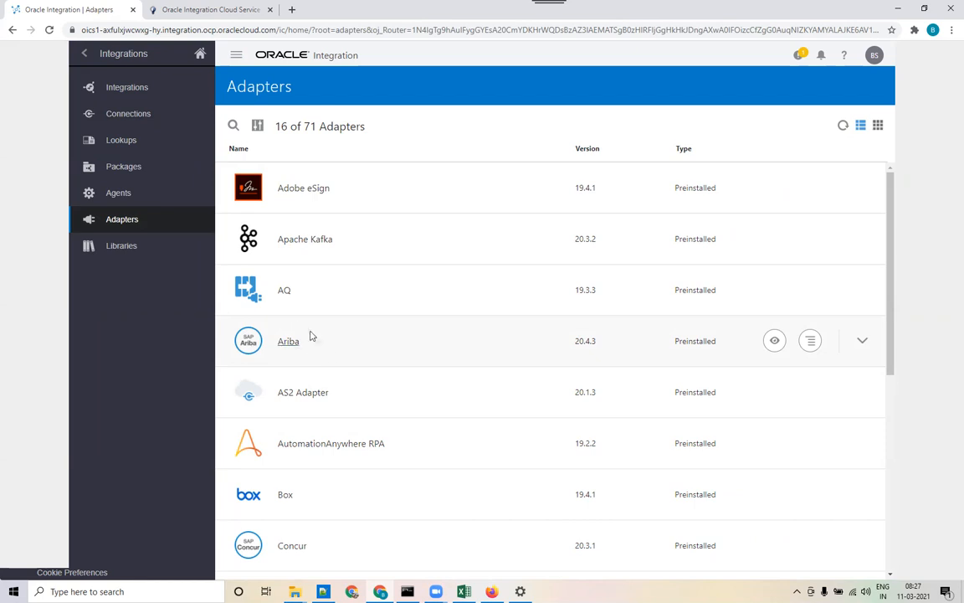
{"action": "scroll", "coordinate": [394, 331], "scroll_direction": "down", "scroll_amount": 2}
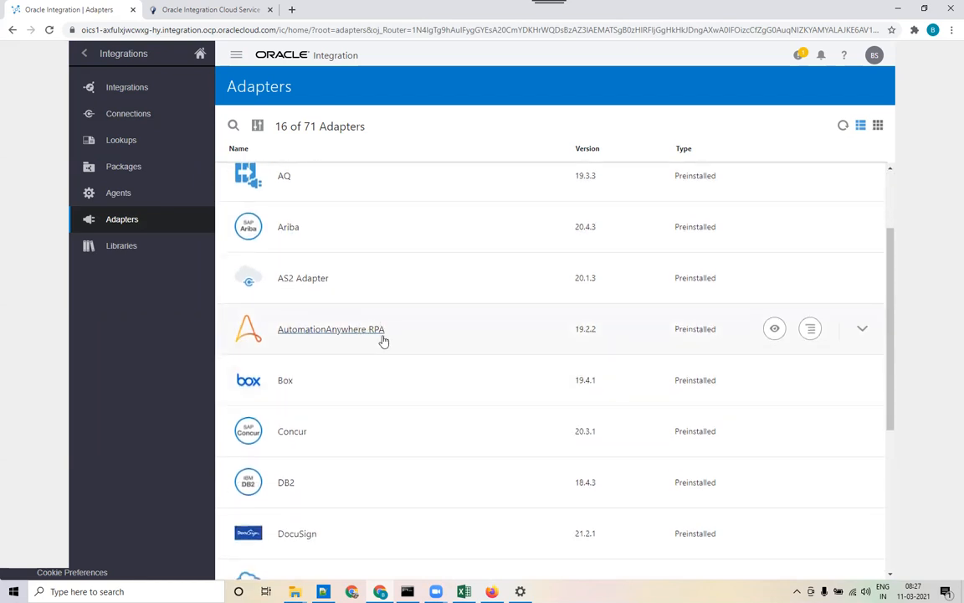
{"action": "scroll", "coordinate": [377, 333], "scroll_direction": "down", "scroll_amount": 2}
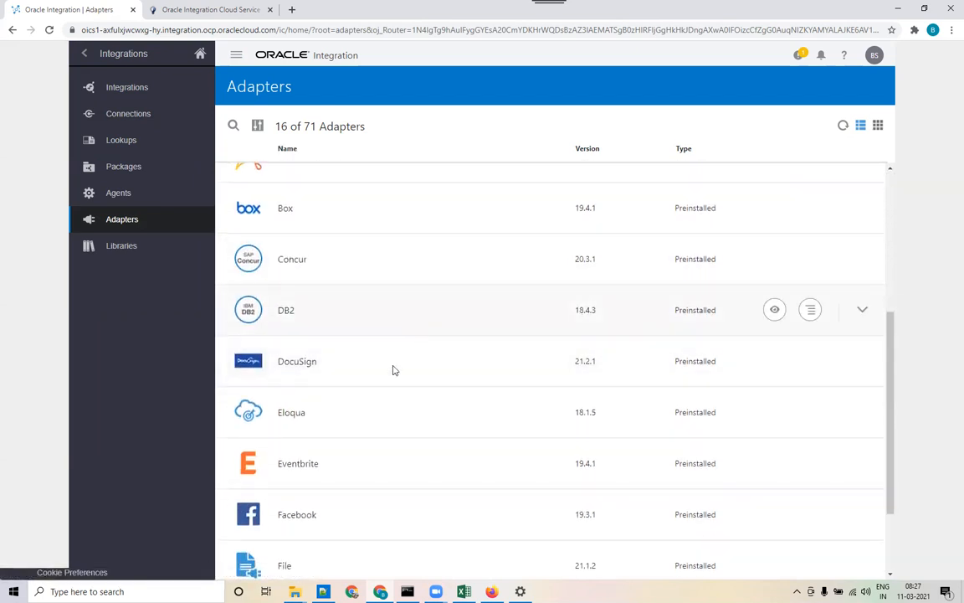
{"action": "scroll", "coordinate": [366, 390], "scroll_direction": "up", "scroll_amount": 4}
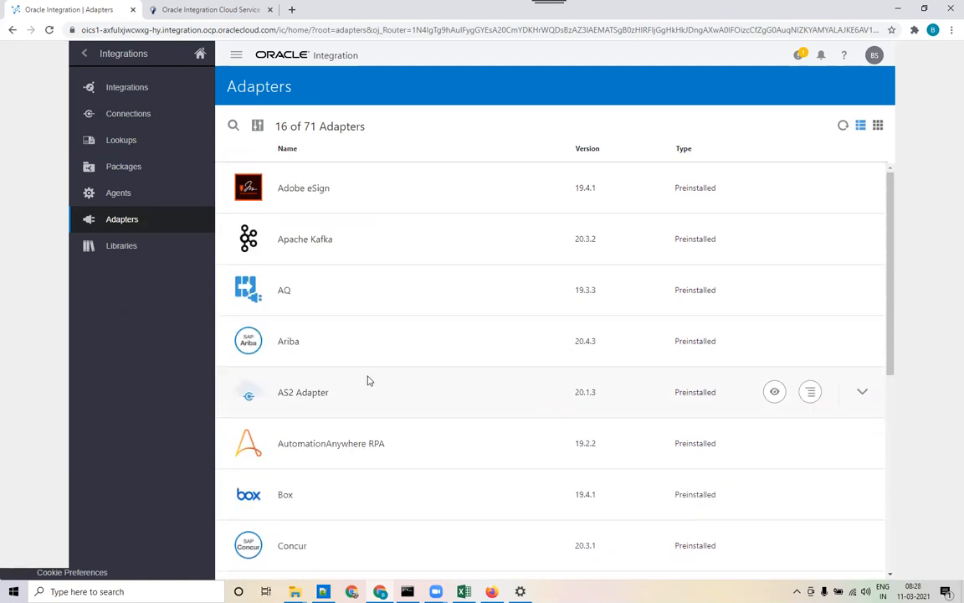
{"action": "left_click", "coordinate": [143, 117]}
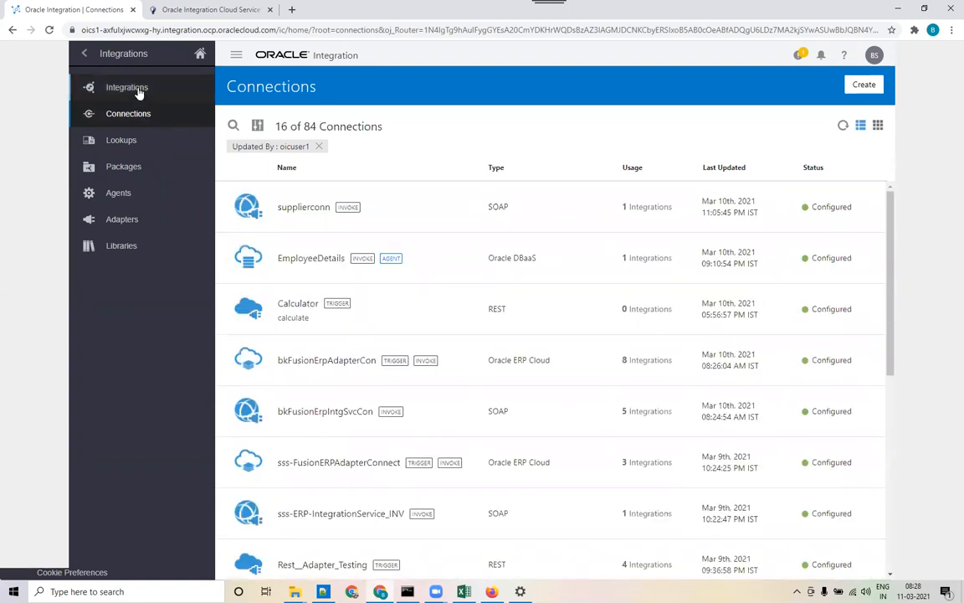
{"action": "left_click", "coordinate": [134, 88]}
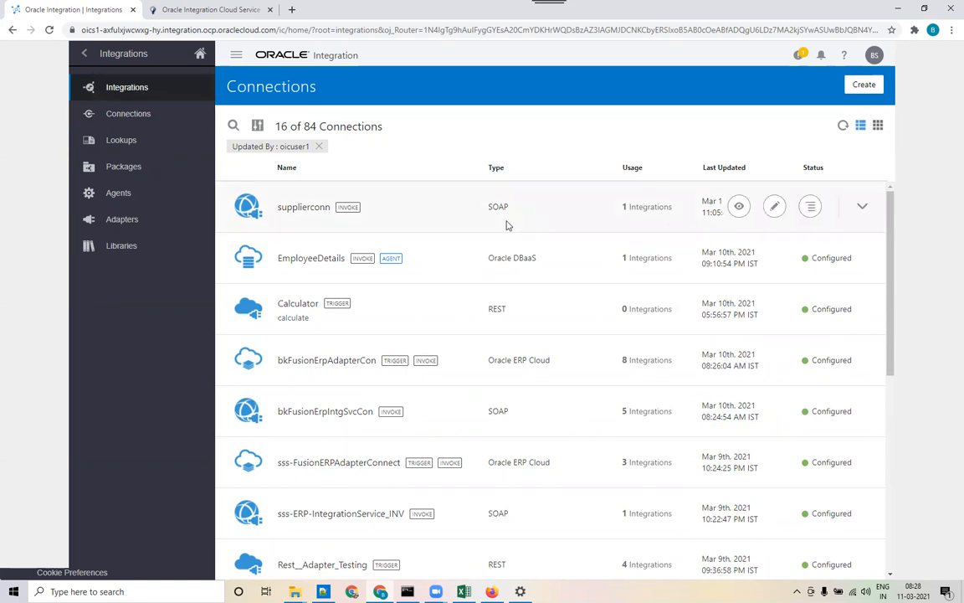
Switch to the Notepad++ notes and add the heading Greetings Integration with the line i/p: <name> directly below it
{"action": "key", "text": "alt+Tab"}
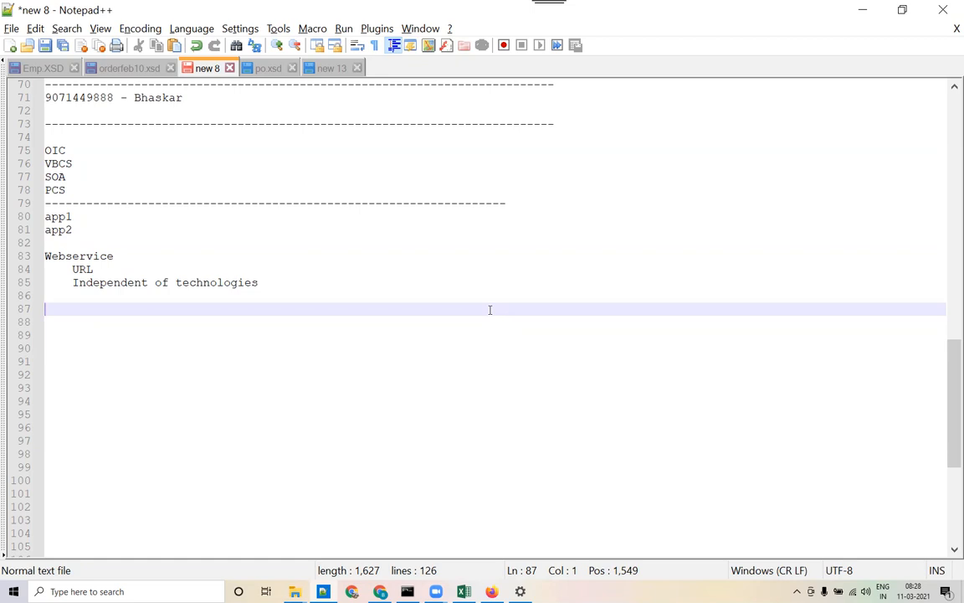
{"action": "type", "text": "Greetings Integ"}
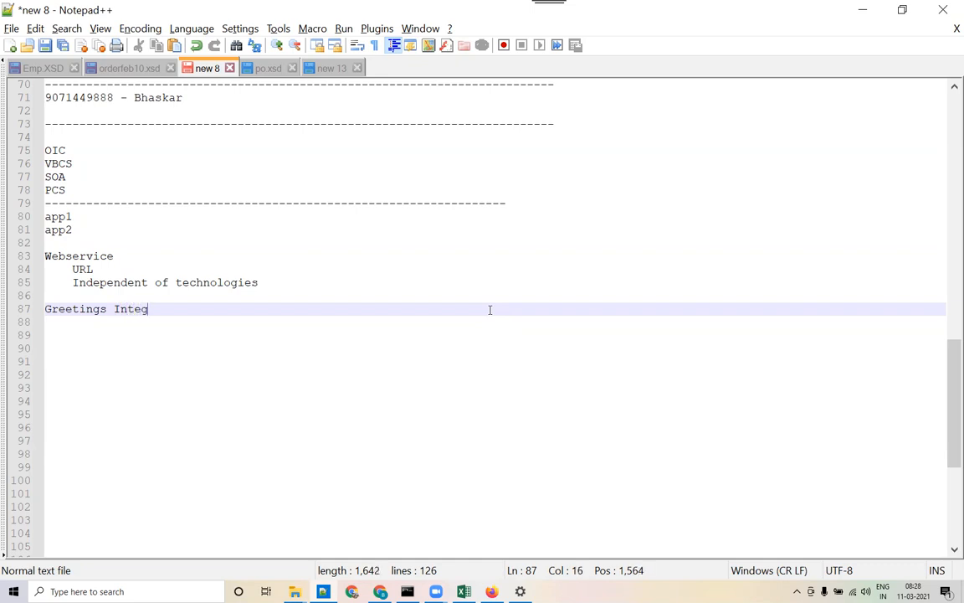
{"action": "type", "text": "ration"}
{"action": "key", "text": "Return"}
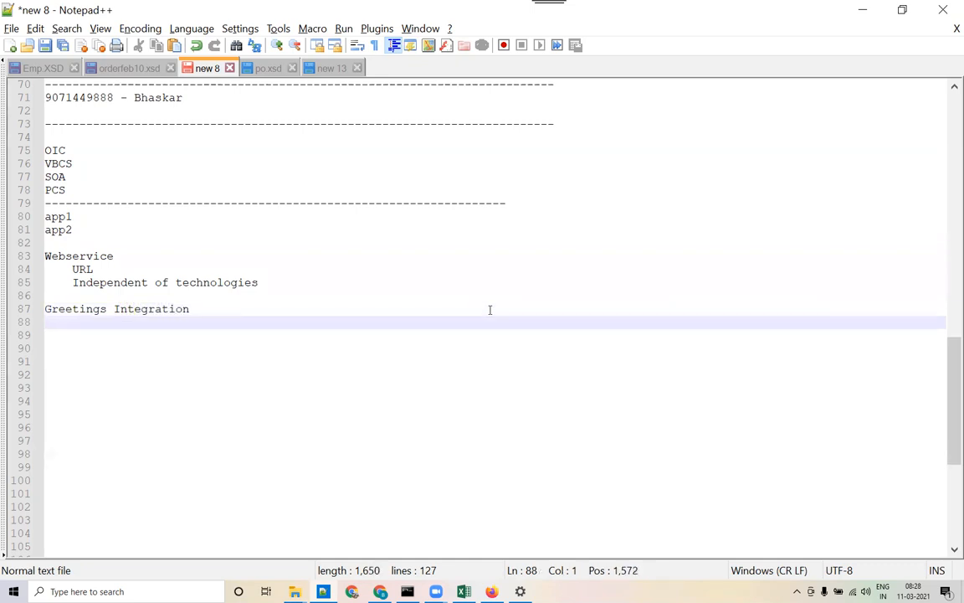
{"action": "key", "text": "Tab"}
{"action": "key", "text": "BackSpace"}
{"action": "type", "text": "i/p: <name>"}
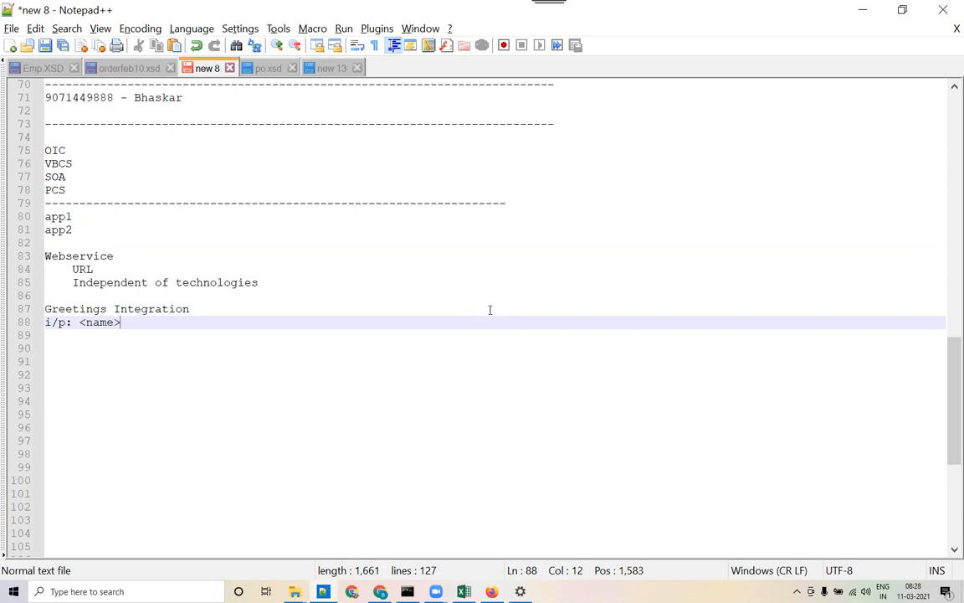
Add the output line "o/p: Hello <name>, Greetings of OIC" below the input line
{"action": "key", "text": "Return"}
{"action": "type", "text": "o/p: "}
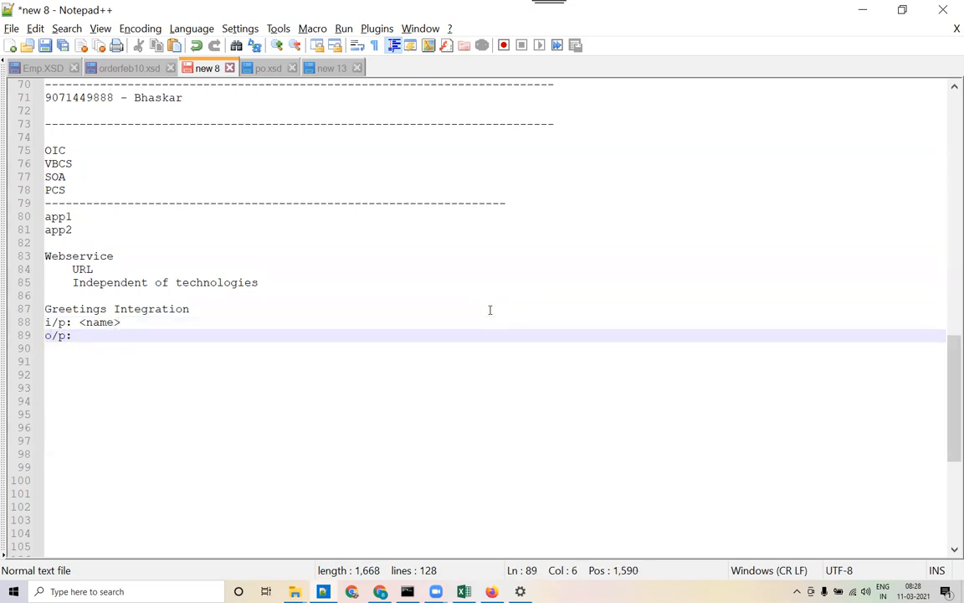
{"action": "type", "text": "Hello "}
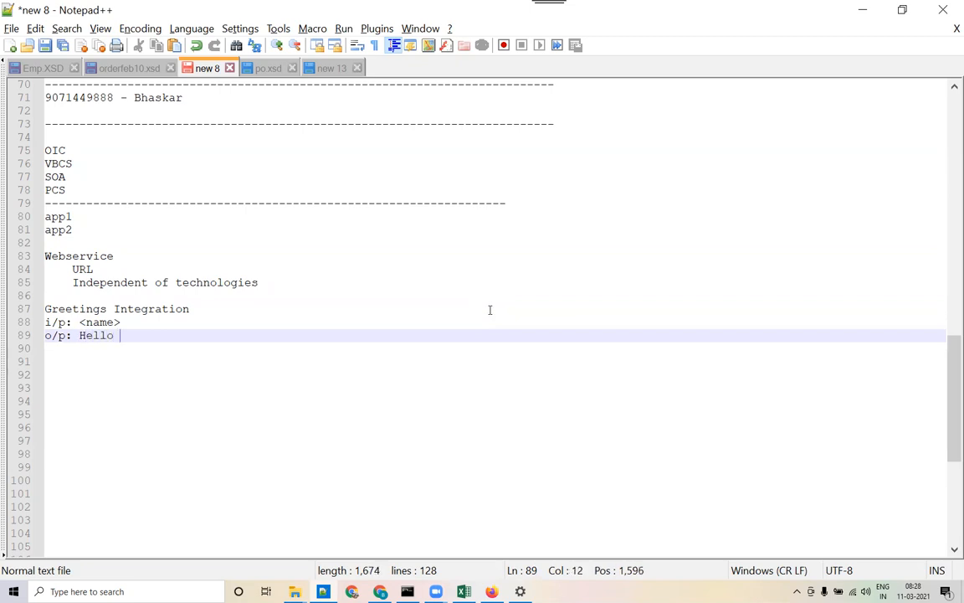
{"action": "type", "text": "<name>, greetin"}
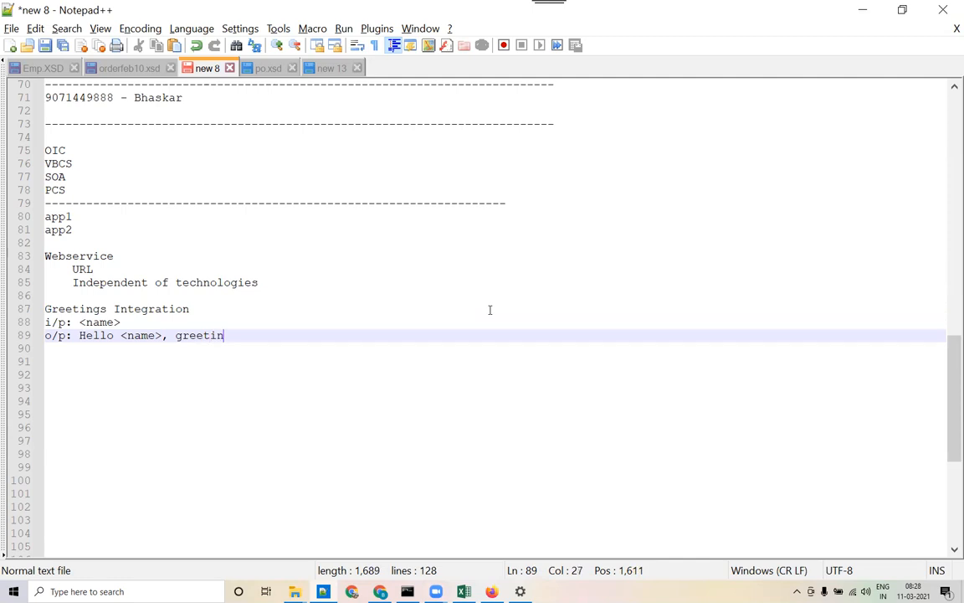
{"action": "key", "text": "BackSpace"}
{"action": "key", "text": "BackSpace"}
{"action": "key", "text": "BackSpace"}
{"action": "key", "text": "BackSpace"}
{"action": "key", "text": "BackSpace"}
{"action": "key", "text": "BackSpace"}
{"action": "key", "text": "BackSpace"}
{"action": "type", "text": "Greetings of OIC"}
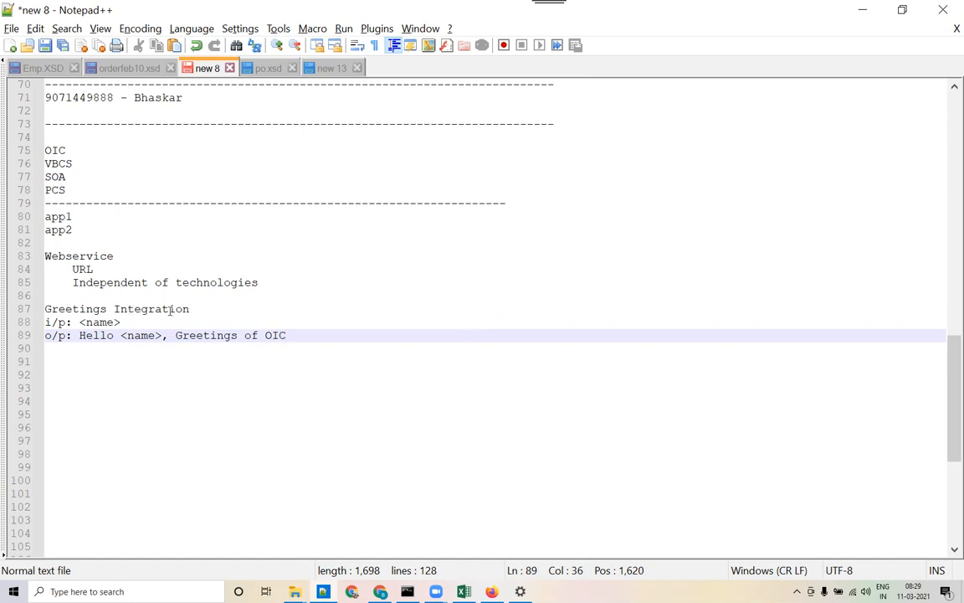
Add the line REST / SOAP / Scheduled below the output line, separated by one blank line
{"action": "left_click", "coordinate": [224, 309]}
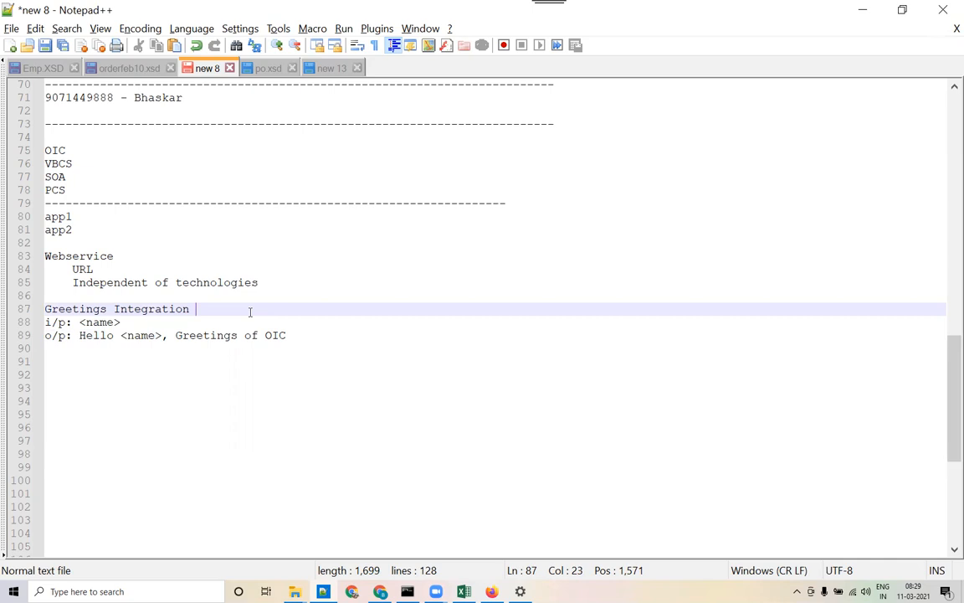
{"action": "key", "text": "Down"}
{"action": "key", "text": "Down"}
{"action": "key", "text": "Down"}
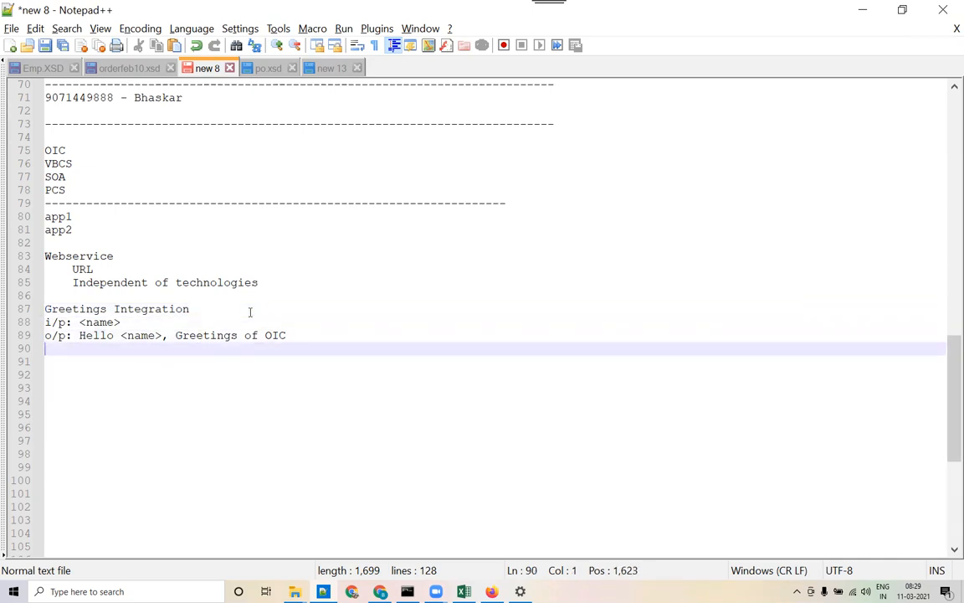
{"action": "key", "text": "Return"}
{"action": "type", "text": "REST / SOAP"}
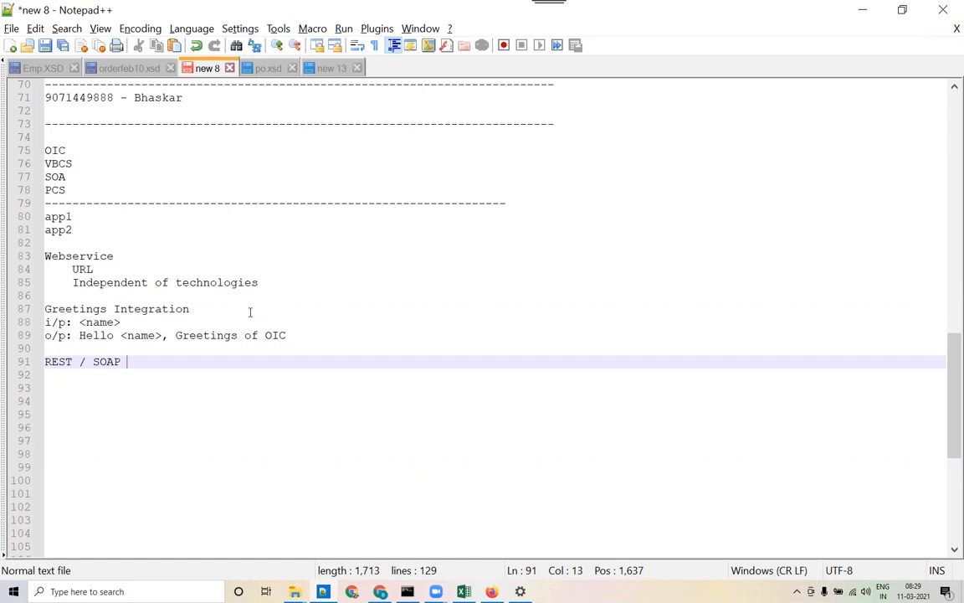
{"action": "type", "text": " / Scheduled"}
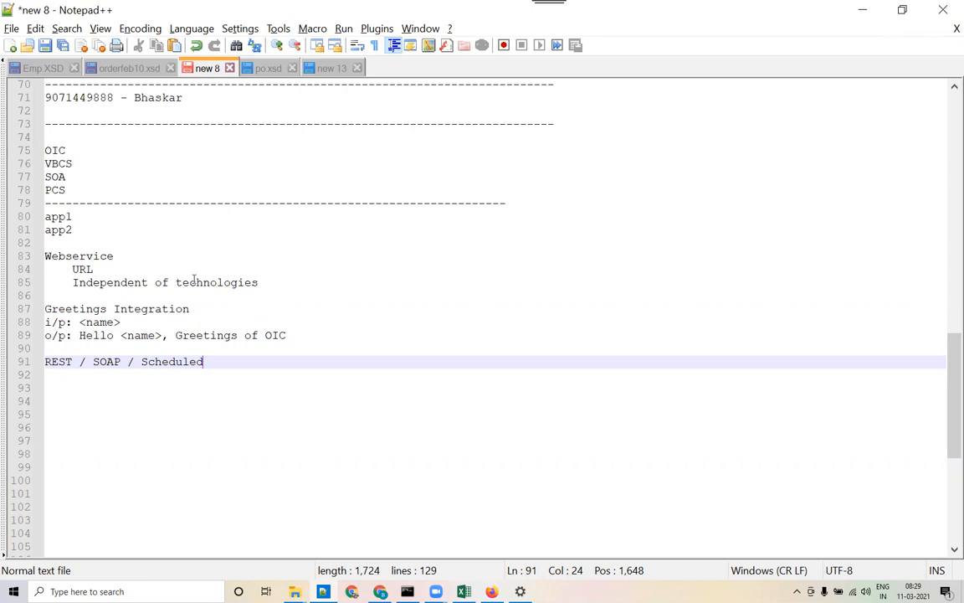
Put Scheduled on its own line directly below REST / SOAP, removing the slash between SOAP and Scheduled
{"action": "double_click", "coordinate": [48, 362]}
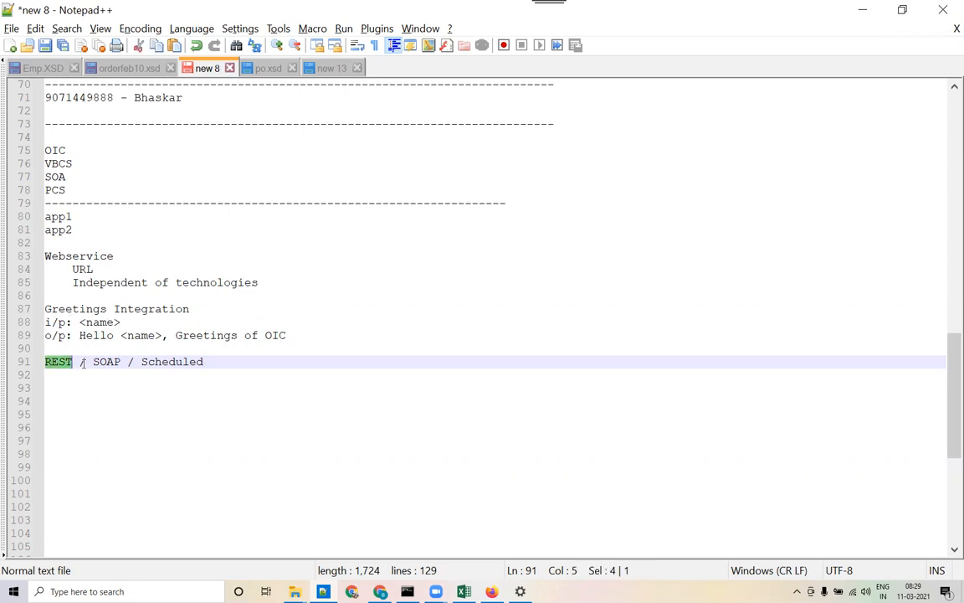
{"action": "double_click", "coordinate": [107, 363]}
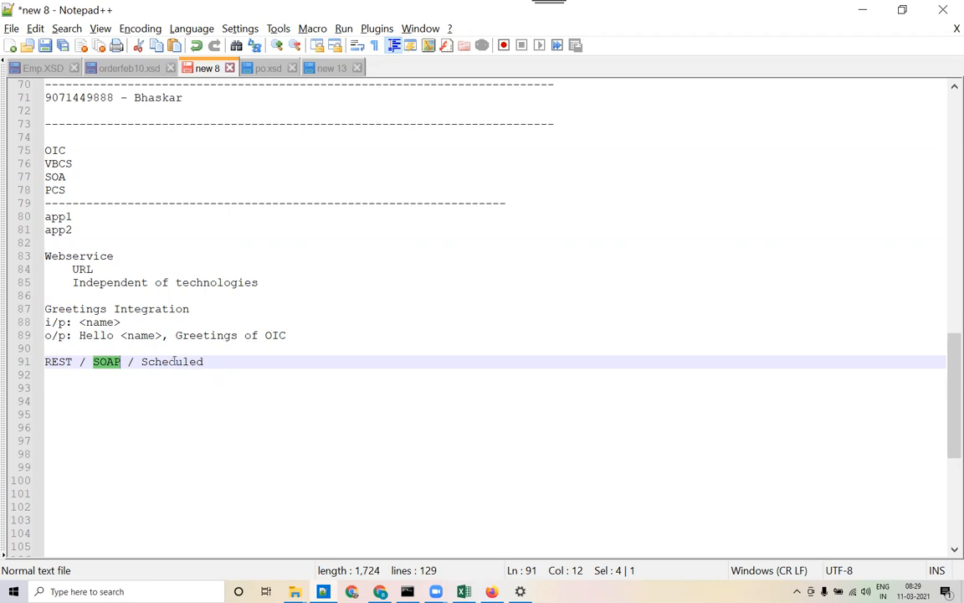
{"action": "left_click", "coordinate": [140, 361]}
{"action": "key", "text": "BackSpace"}
{"action": "key", "text": "BackSpace"}
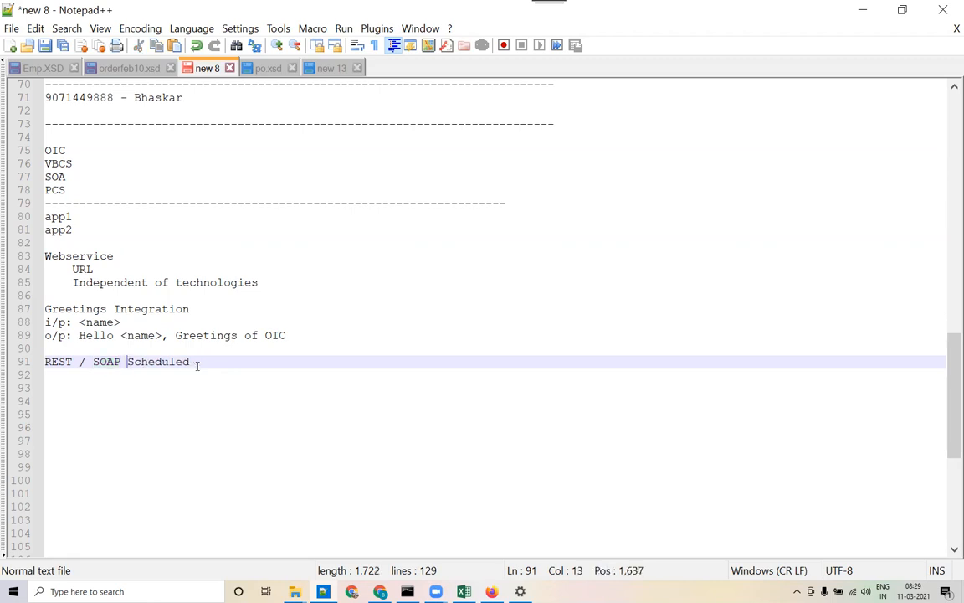
{"action": "key", "text": "Return"}
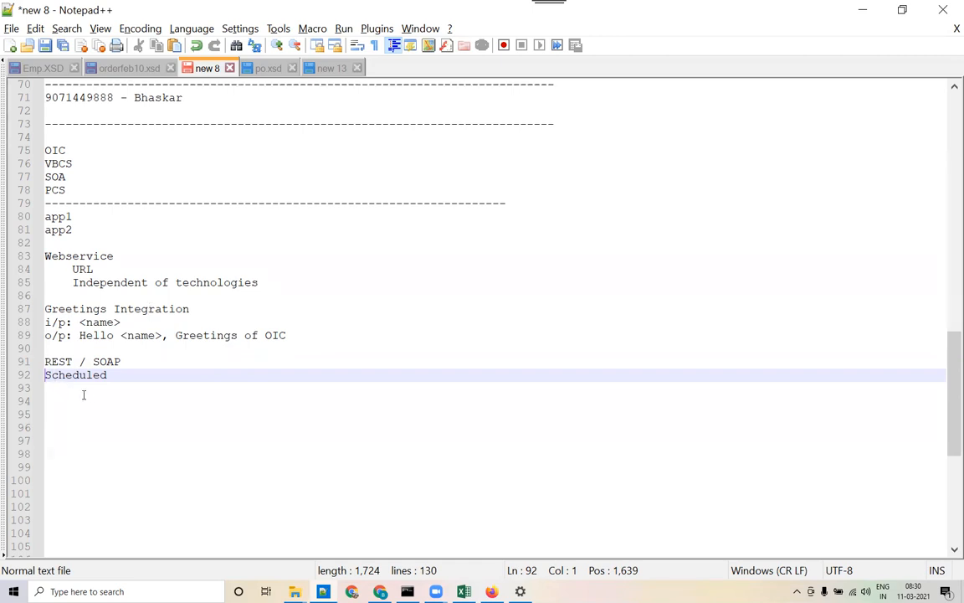
Add the line pl/sql function below Scheduled, separated by one blank line
{"action": "left_click", "coordinate": [177, 375]}
{"action": "key", "text": "Return"}
{"action": "key", "text": "Return"}
{"action": "type", "text": "pl/sql function"}
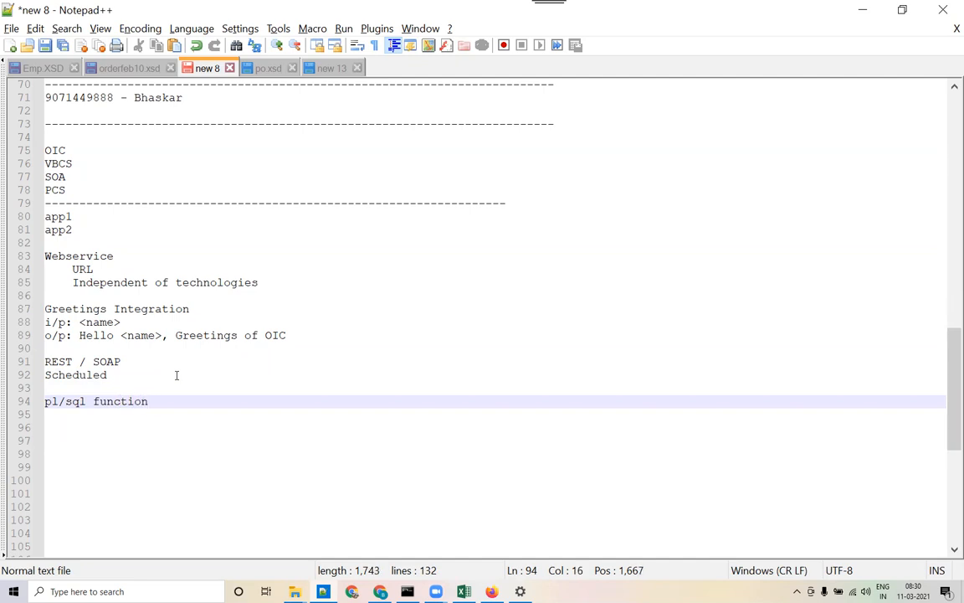
{"action": "key", "text": "Return"}
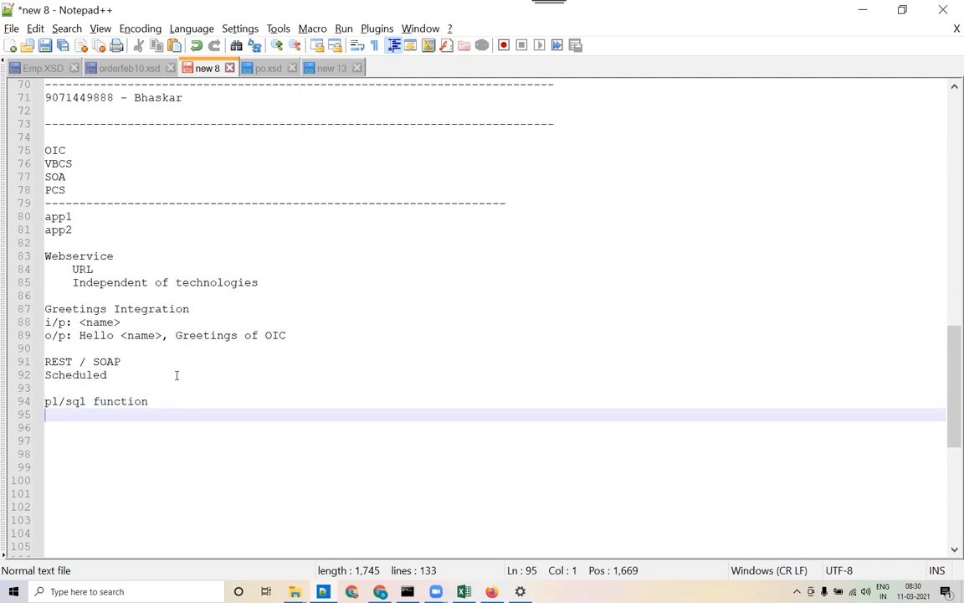
{"action": "scroll", "coordinate": [131, 463], "scroll_direction": "down", "scroll_amount": 2}
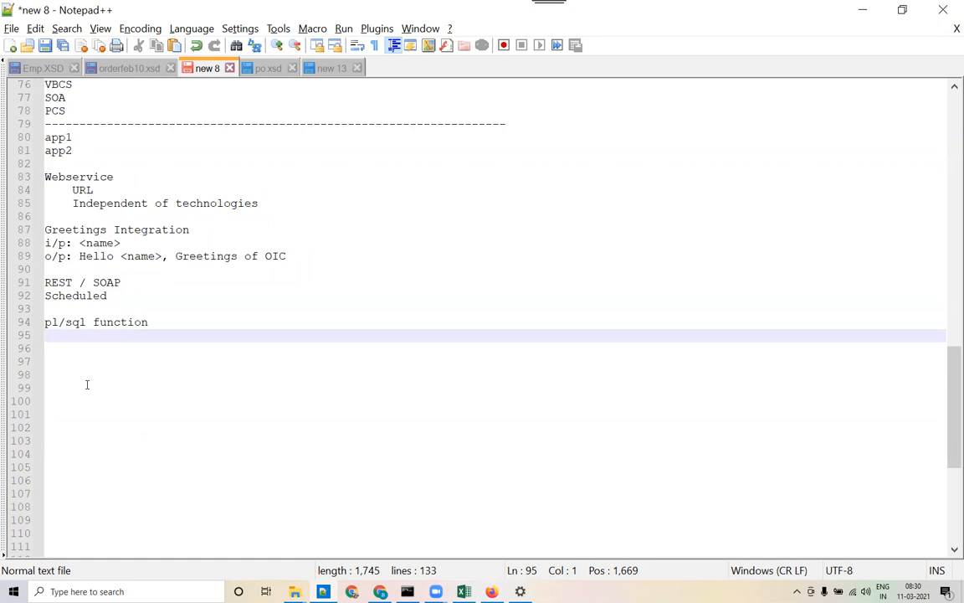
{"action": "left_click", "coordinate": [155, 324]}
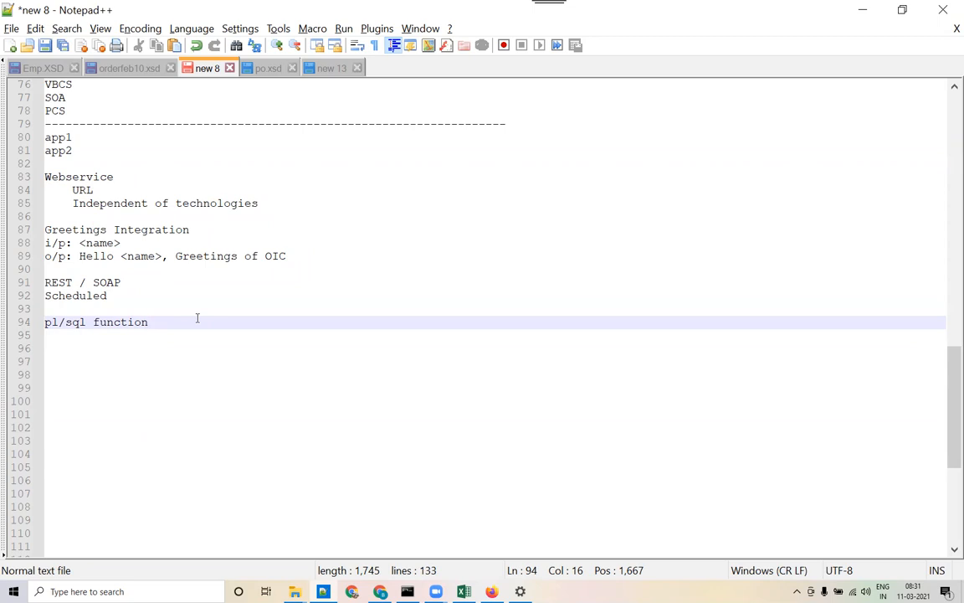
Go over the Webservice and Greetings Integration headings and the REST, SOAP and Scheduled integration types in the notes
{"action": "left_click", "coordinate": [177, 231]}
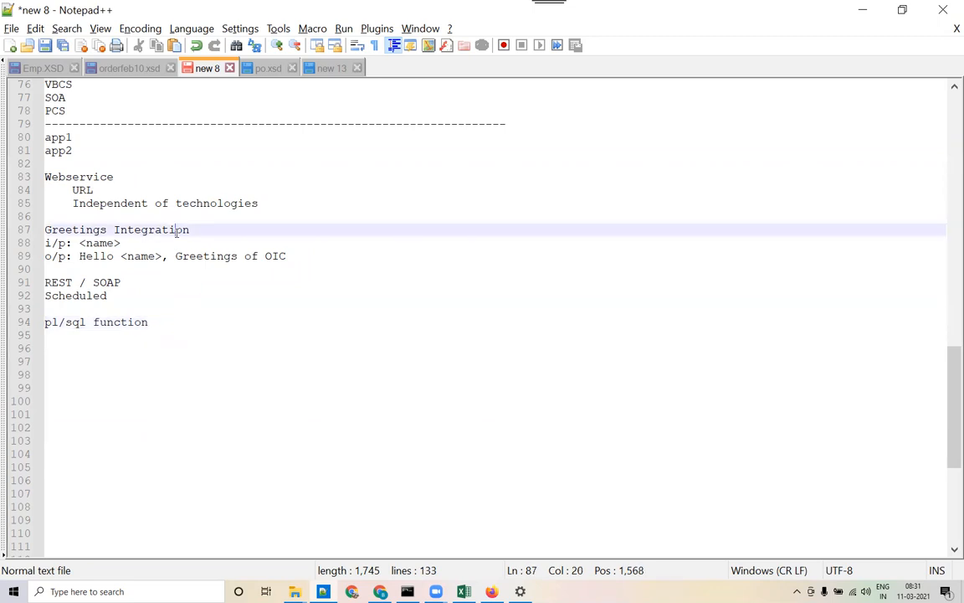
{"action": "double_click", "coordinate": [177, 231]}
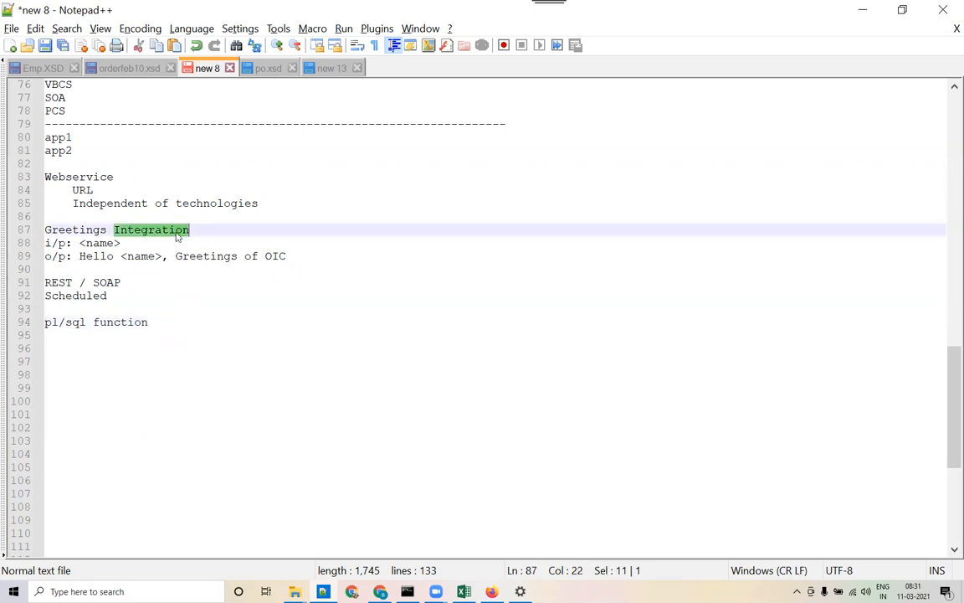
{"action": "left_click", "coordinate": [127, 176]}
{"action": "left_click_drag", "start_coordinate": [127, 175], "coordinate": [38, 176]}
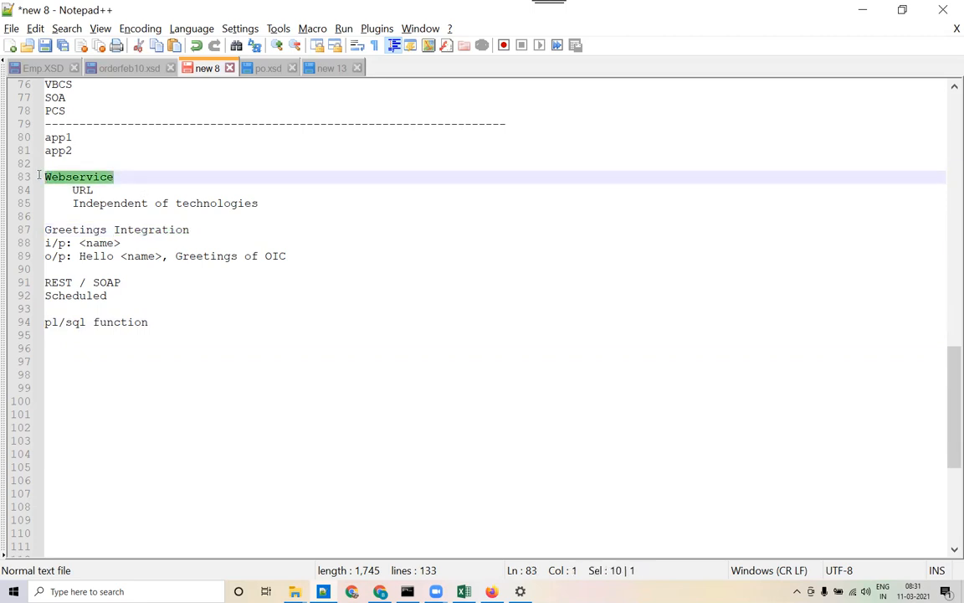
{"action": "left_click_drag", "start_coordinate": [114, 230], "coordinate": [190, 230]}
{"action": "left_click_drag", "start_coordinate": [134, 282], "coordinate": [43, 283]}
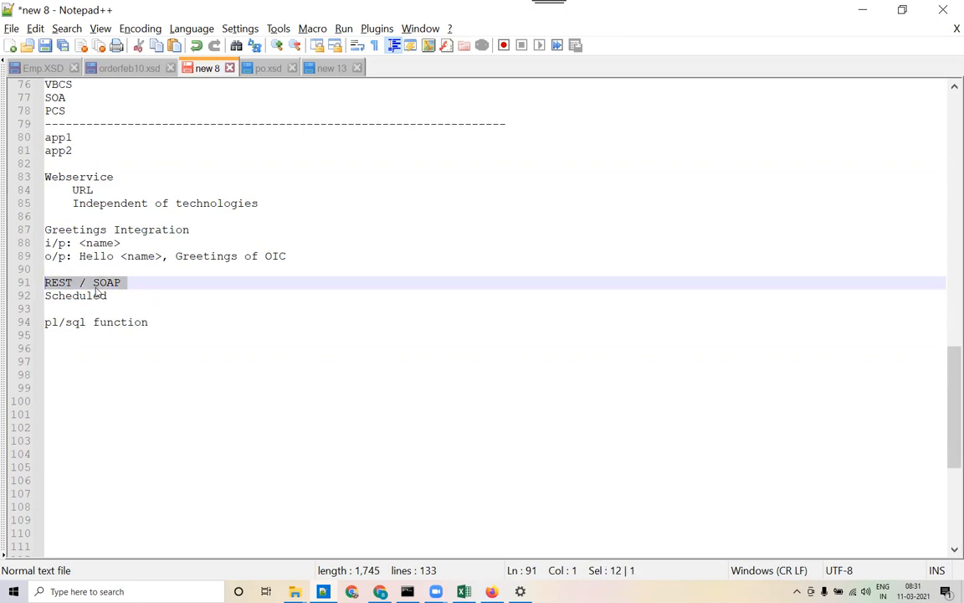
{"action": "double_click", "coordinate": [49, 282]}
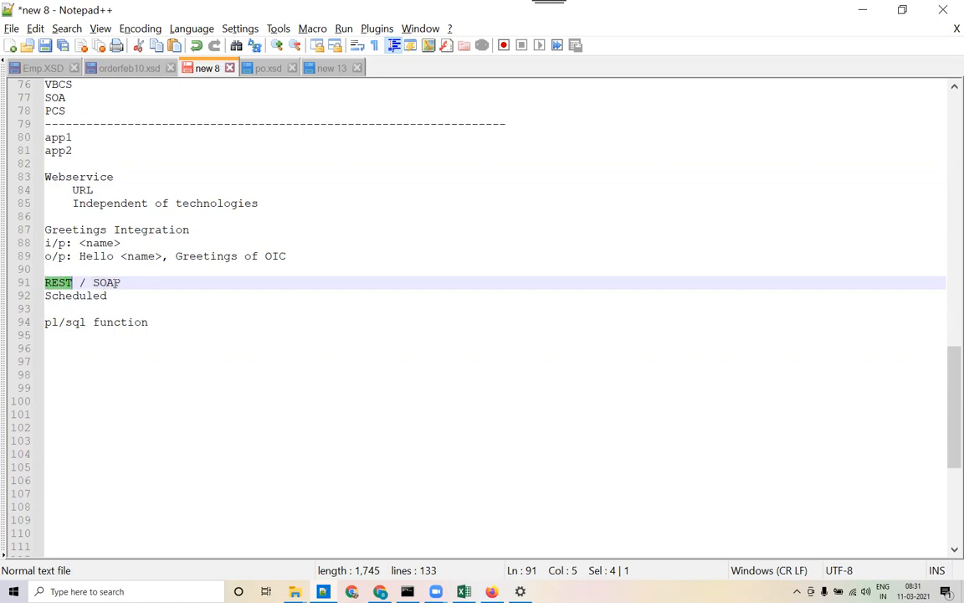
{"action": "left_click", "coordinate": [109, 296]}
{"action": "key", "text": "shift+Home"}
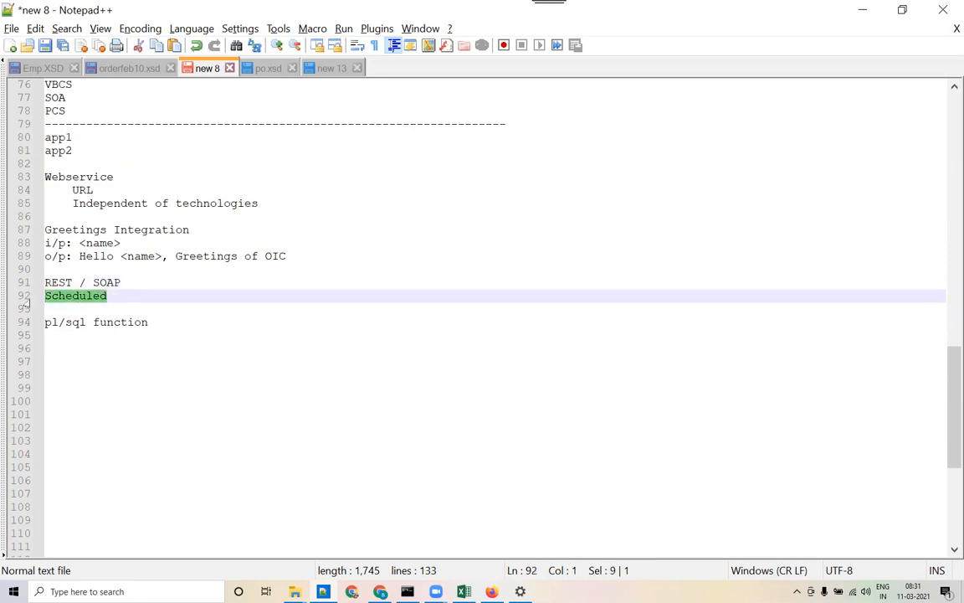
Insert three more blank lines between the Greetings output line and the REST / SOAP line
{"action": "left_click", "coordinate": [132, 271]}
{"action": "key", "text": "Return"}
{"action": "key", "text": "Return"}
{"action": "key", "text": "Return"}
{"action": "key", "text": "Up"}
{"action": "key", "text": "Up"}
{"action": "key", "text": "Up"}
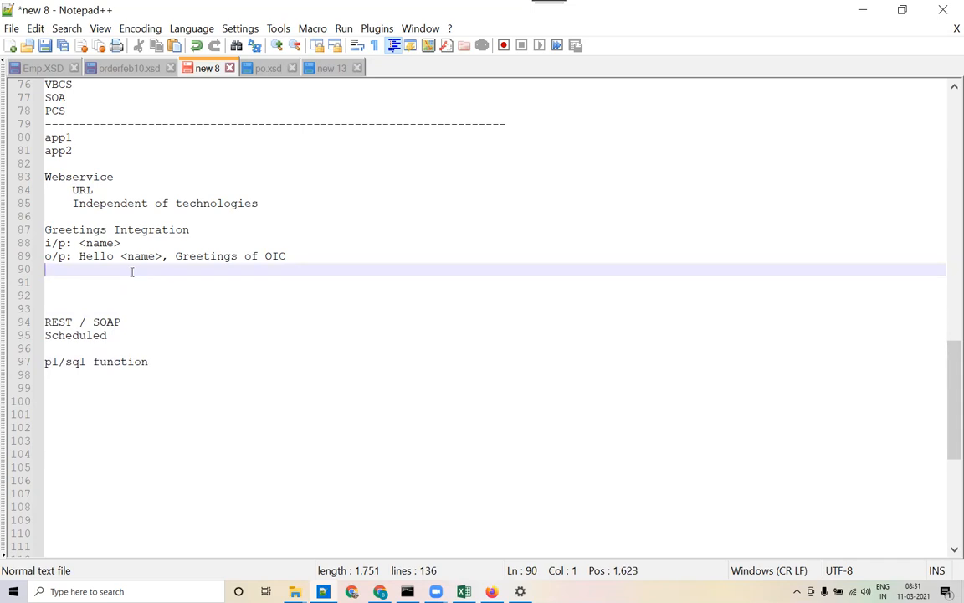
Examine the Greetings Integration's input and output lines, highlighting the name parameter and the Hello greeting text
{"action": "left_click_drag", "start_coordinate": [51, 243], "coordinate": [58, 244]}
{"action": "left_click", "coordinate": [65, 257]}
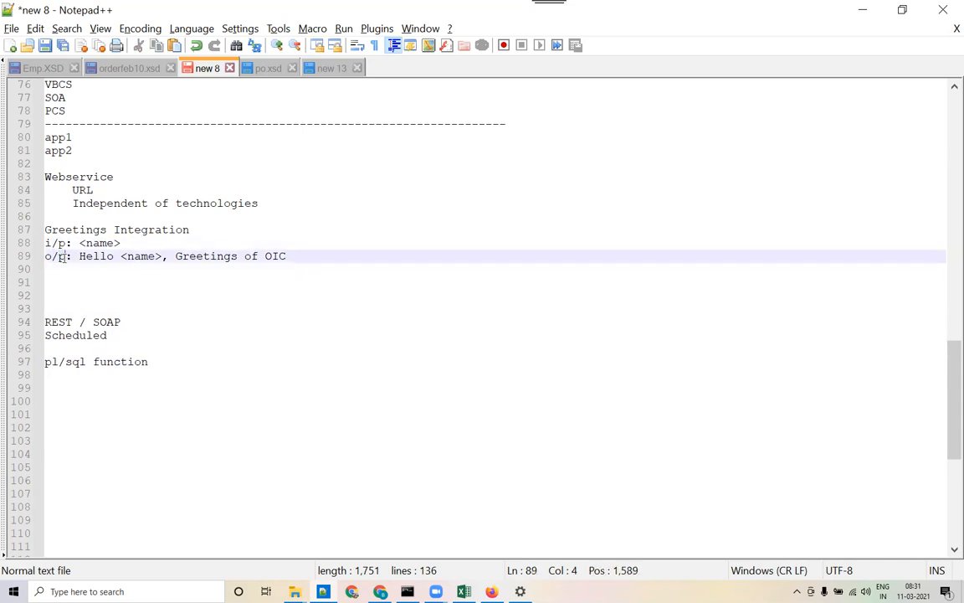
{"action": "left_click", "coordinate": [75, 281]}
{"action": "left_click_drag", "start_coordinate": [47, 243], "coordinate": [130, 243]}
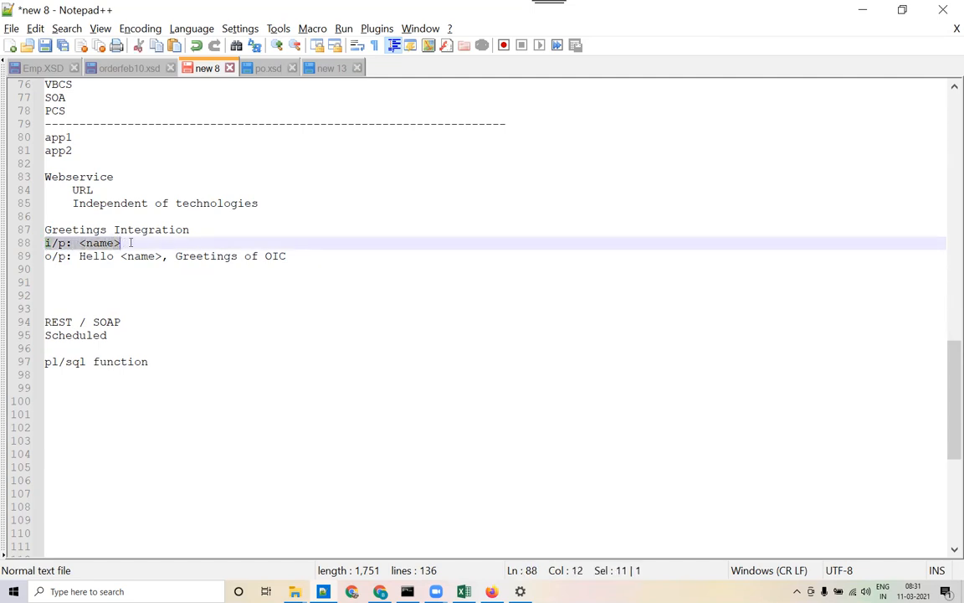
{"action": "left_click_drag", "start_coordinate": [192, 229], "coordinate": [114, 229]}
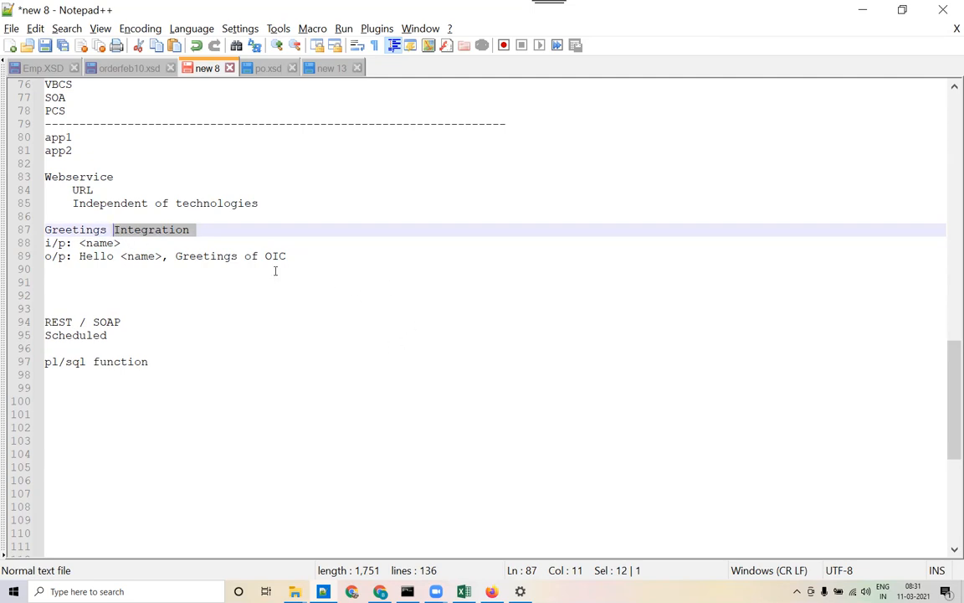
{"action": "double_click", "coordinate": [106, 242]}
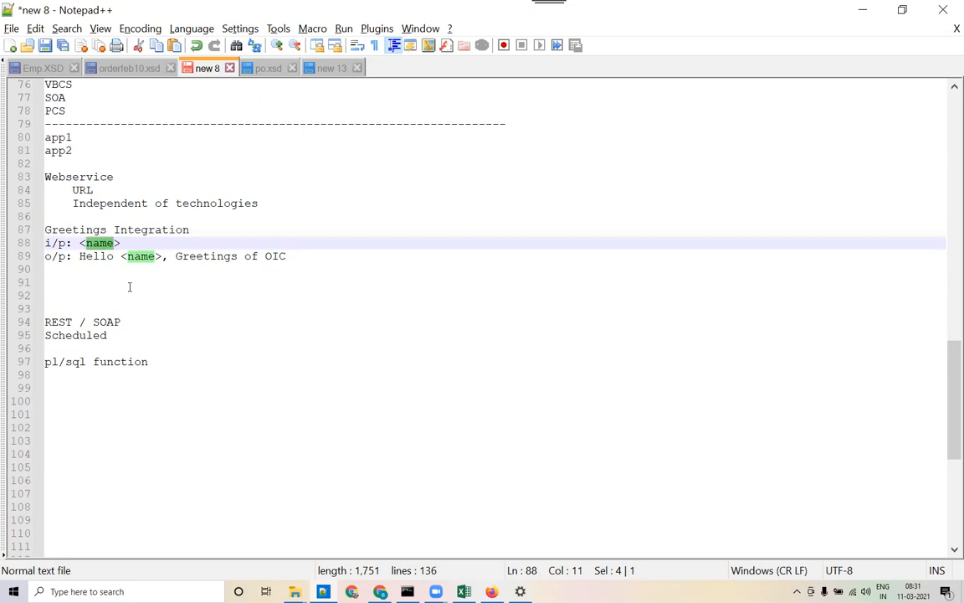
{"action": "left_click_drag", "start_coordinate": [46, 257], "coordinate": [301, 256]}
{"action": "left_click", "coordinate": [92, 257]}
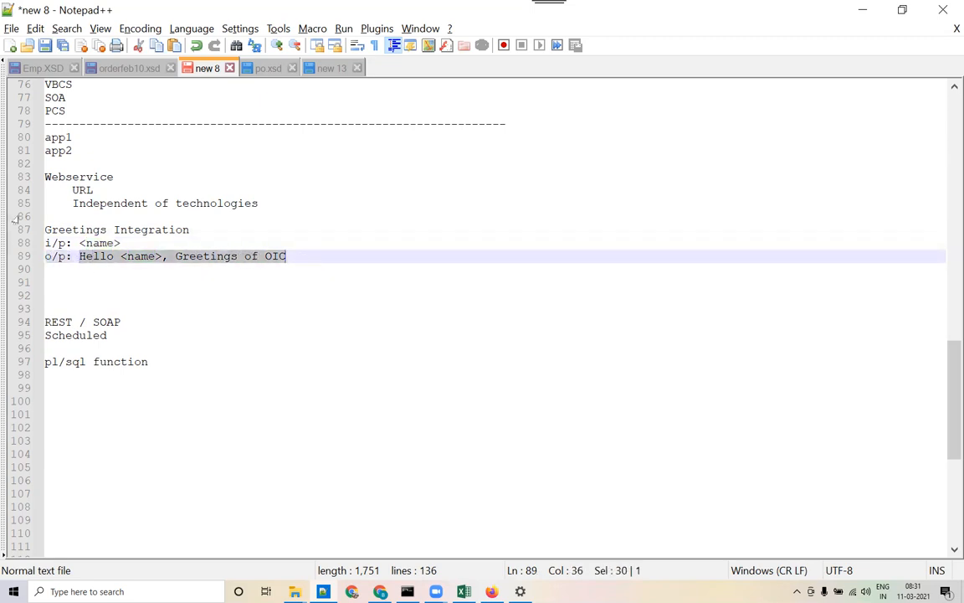
Add the line Expose as REST below the Greetings output line, separated by one blank line
{"action": "left_click", "coordinate": [80, 281]}
{"action": "type", "text": "Expose as REST"}
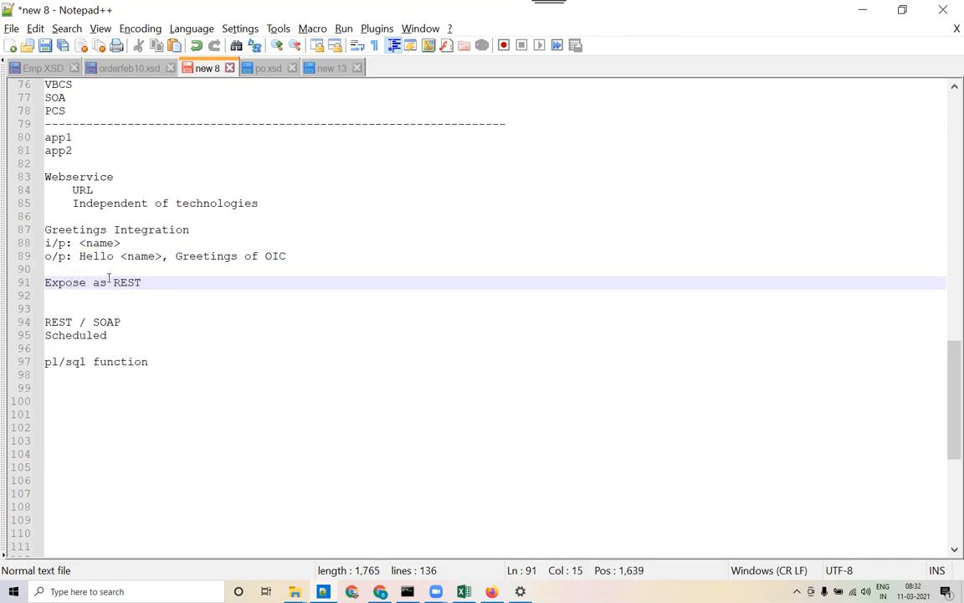
{"action": "key", "text": "Down"}
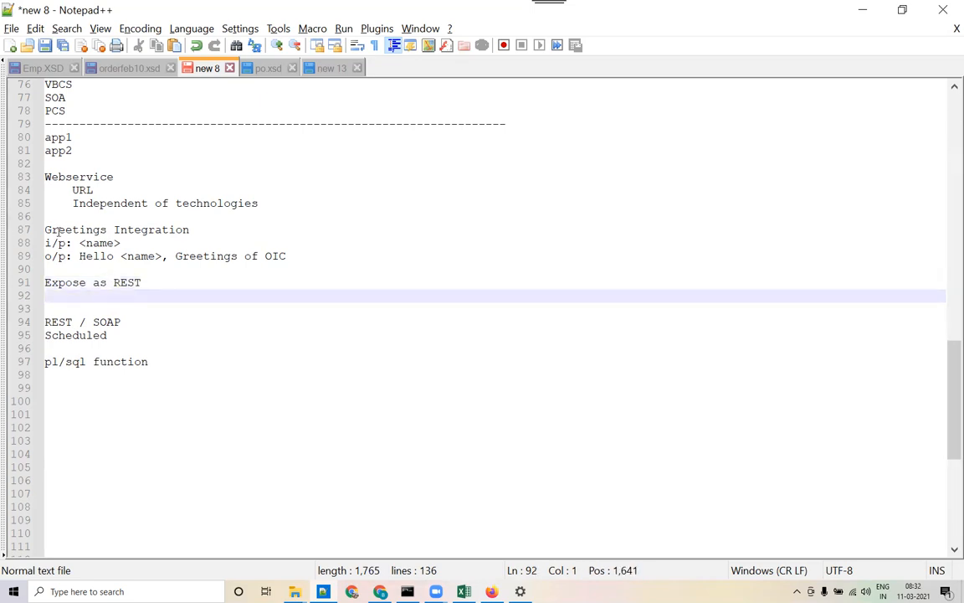
Review the whole Greetings Integration block, including its REST exposure, name input and greeting output
{"action": "left_click_drag", "start_coordinate": [46, 230], "coordinate": [149, 282]}
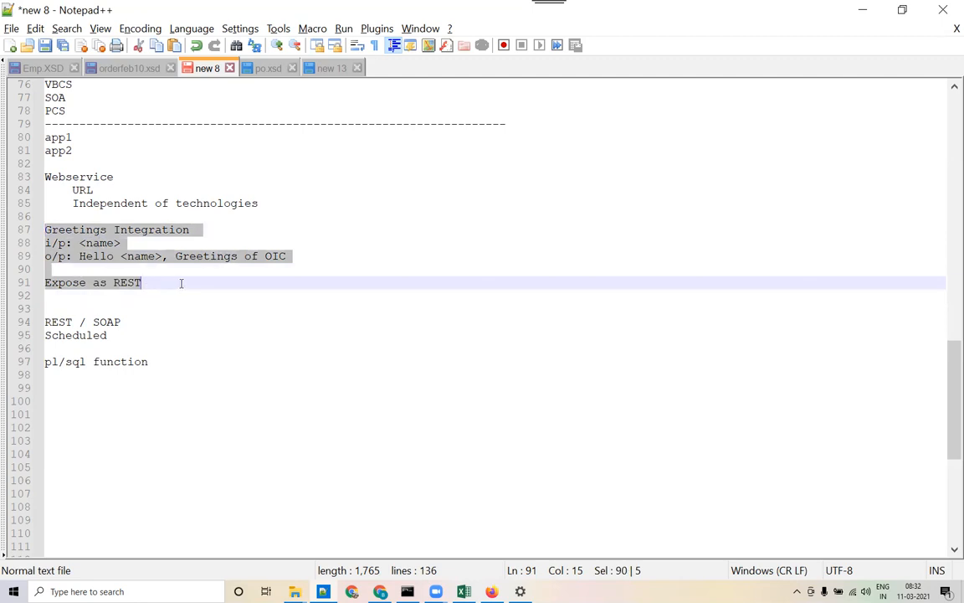
{"action": "left_click", "coordinate": [183, 282]}
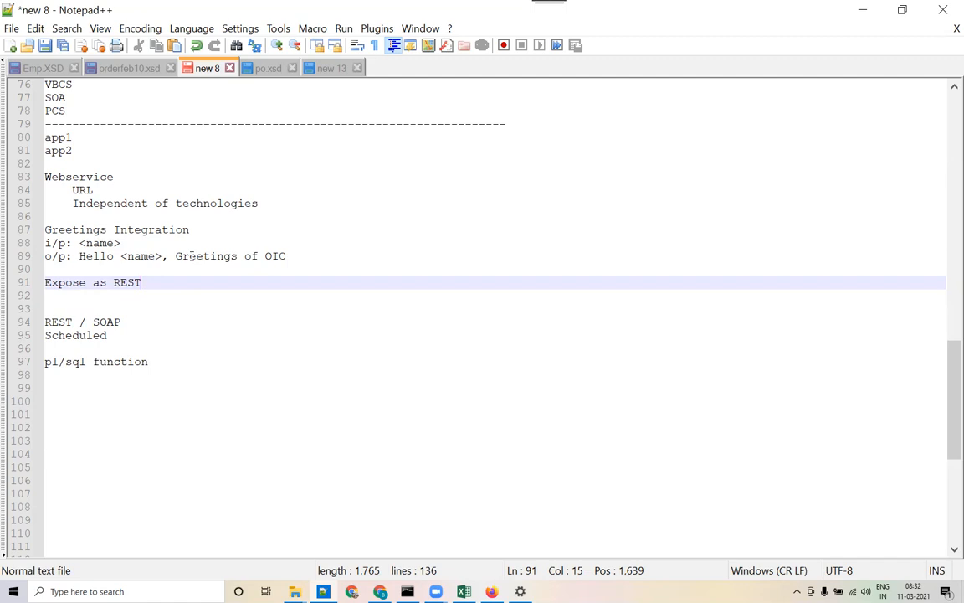
{"action": "left_click_drag", "start_coordinate": [57, 282], "coordinate": [146, 282]}
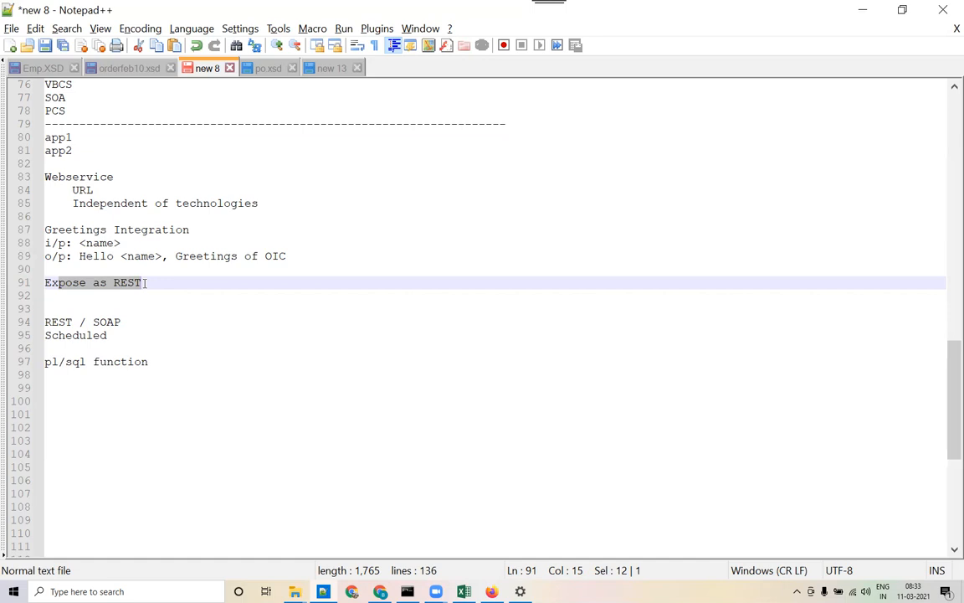
{"action": "left_click_drag", "start_coordinate": [79, 230], "coordinate": [117, 243]}
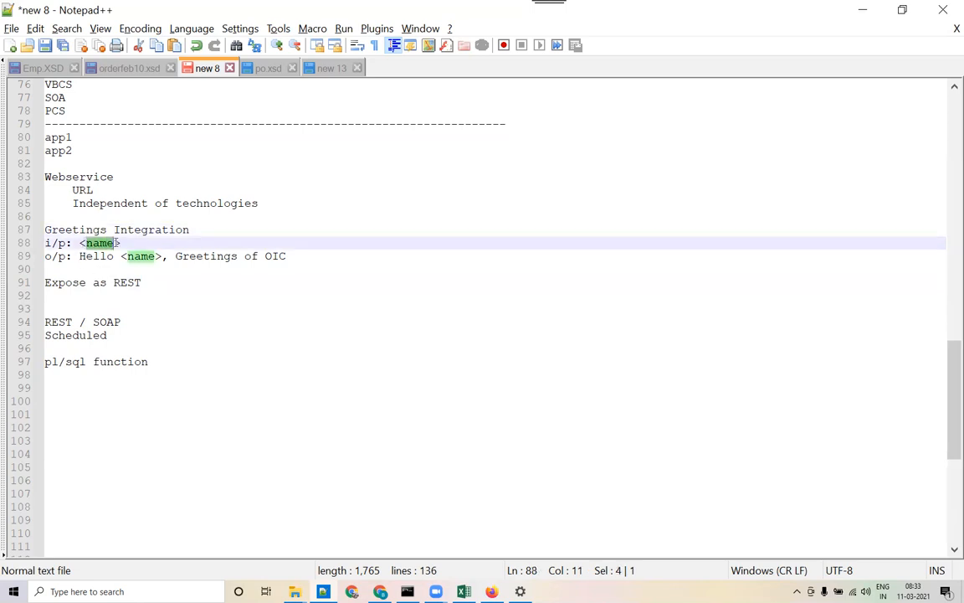
{"action": "left_click", "coordinate": [186, 256]}
{"action": "left_click", "coordinate": [260, 256], "text": "shift"}
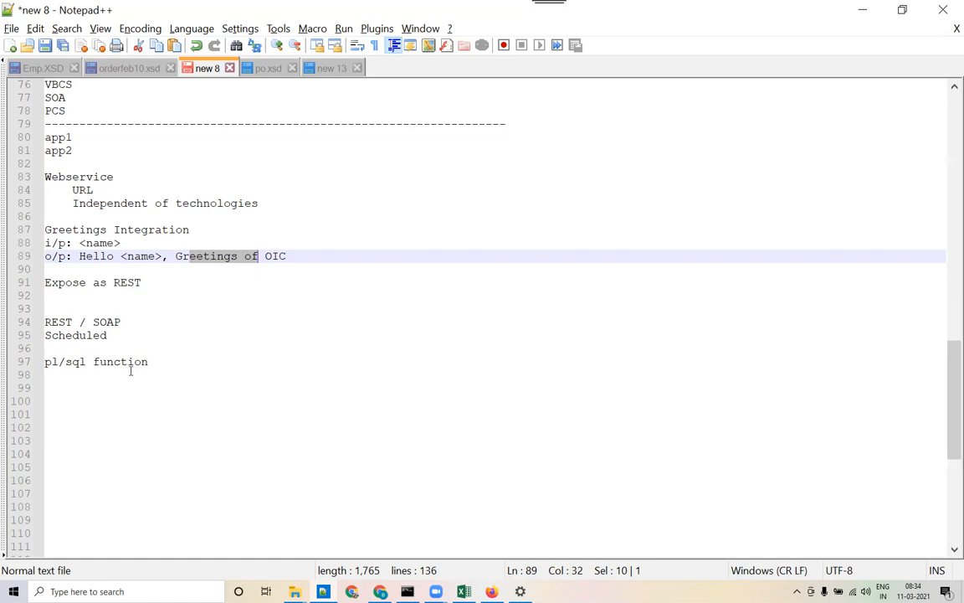
Move the REST / SOAP, Scheduled and pl/sql function lines above the Greetings Integration heading, and remove the blank line between Scheduled and pl/sql function
{"action": "left_click", "coordinate": [64, 388]}
{"action": "left_click", "coordinate": [70, 308]}
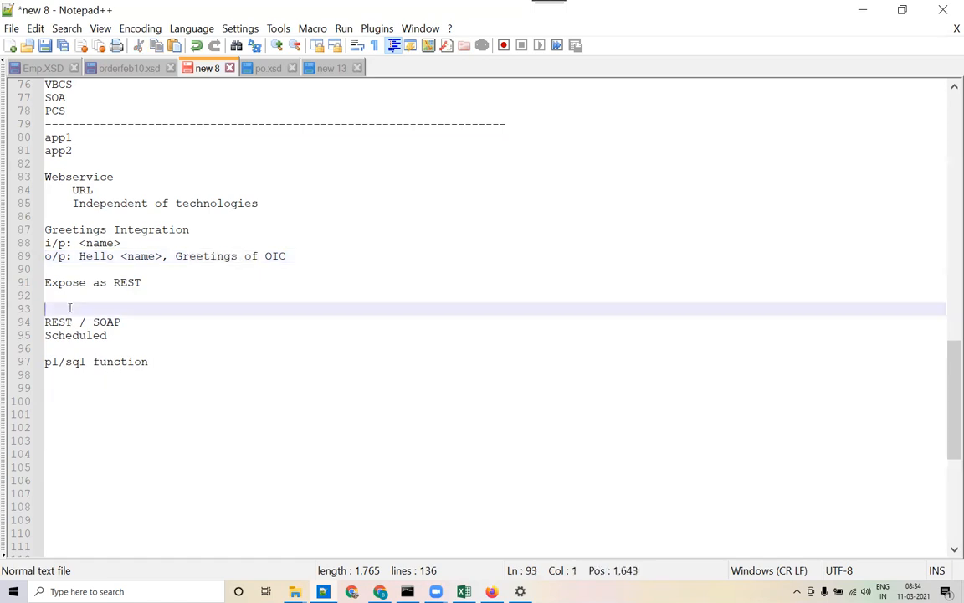
{"action": "left_click", "coordinate": [67, 387]}
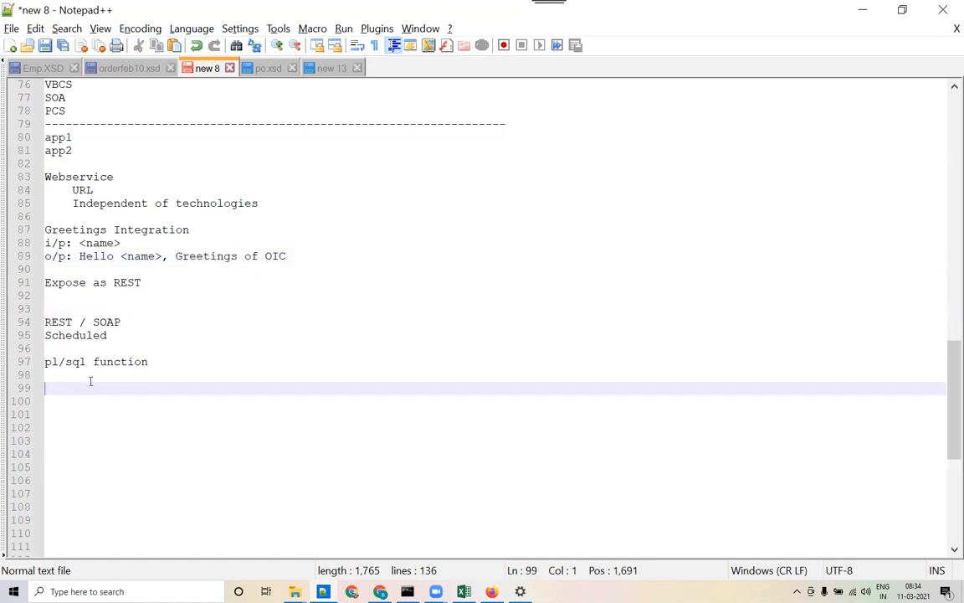
{"action": "left_click_drag", "start_coordinate": [159, 362], "coordinate": [42, 322]}
{"action": "key", "text": "ctrl+c"}
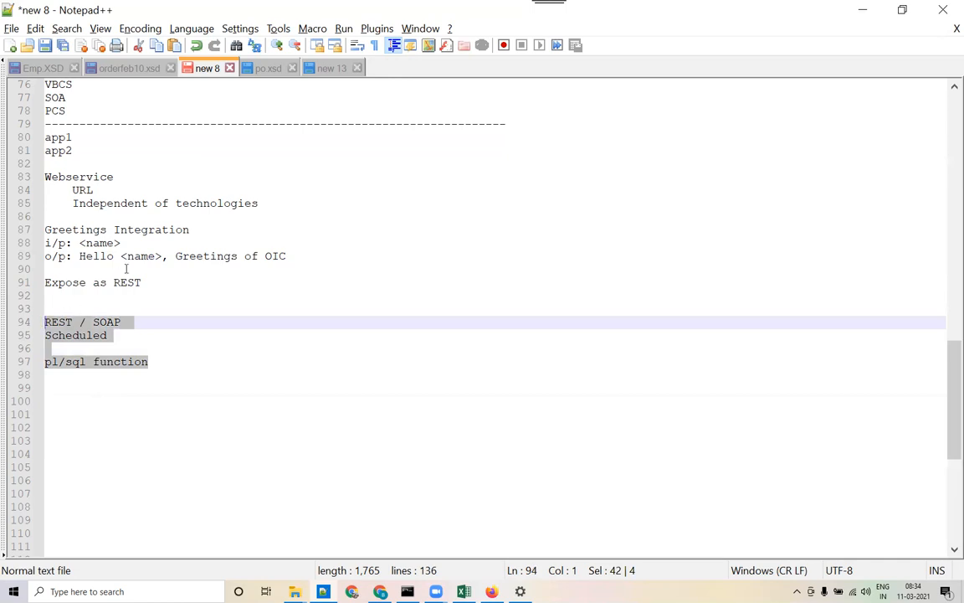
{"action": "key", "text": "Delete"}
{"action": "left_click", "coordinate": [115, 217]}
{"action": "key", "text": "Return"}
{"action": "key", "text": "BackSpace"}
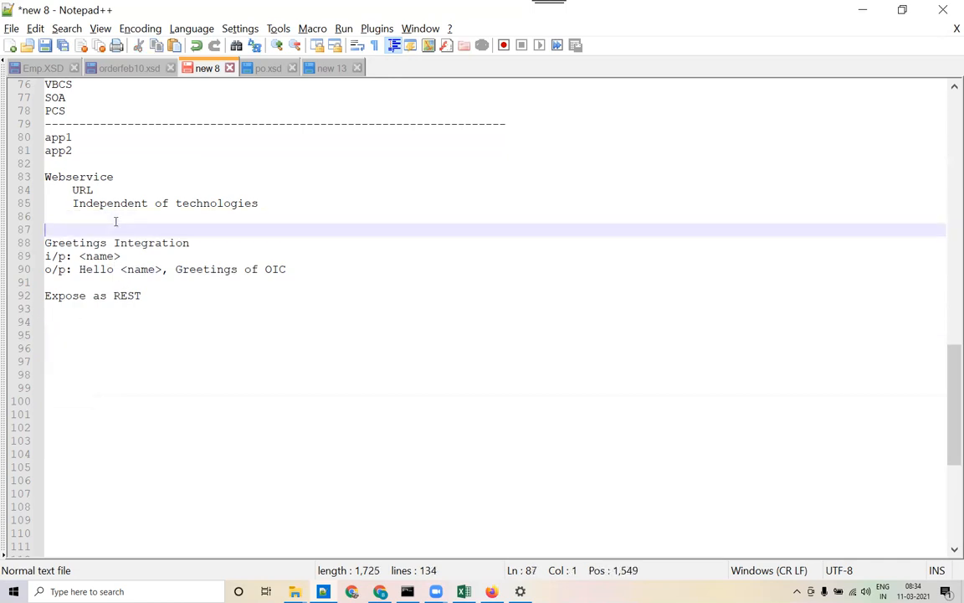
{"action": "key", "text": "ctrl+v"}
{"action": "key", "text": "Return"}
{"action": "left_click", "coordinate": [114, 255]}
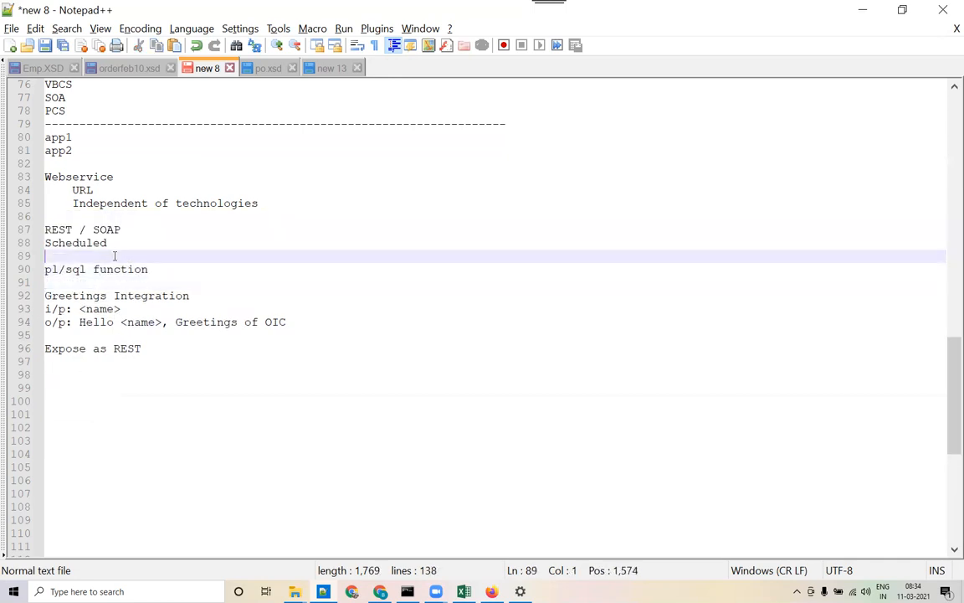
{"action": "key", "text": "Delete"}
Add the line "Helloworld - existing service" below Expose as REST, separated by two blank lines
{"action": "left_click", "coordinate": [155, 375]}
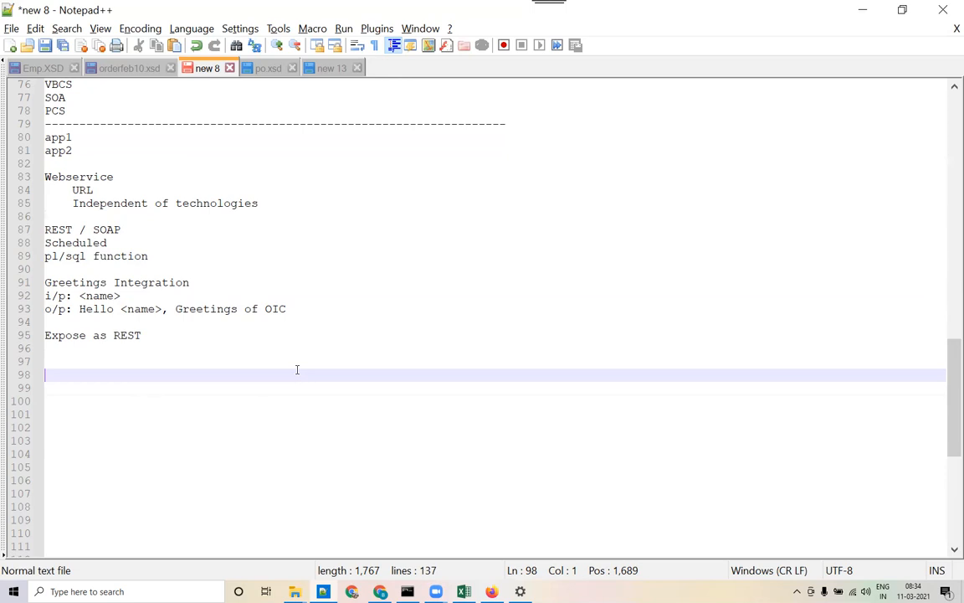
{"action": "type", "text": "Helloworld - "}
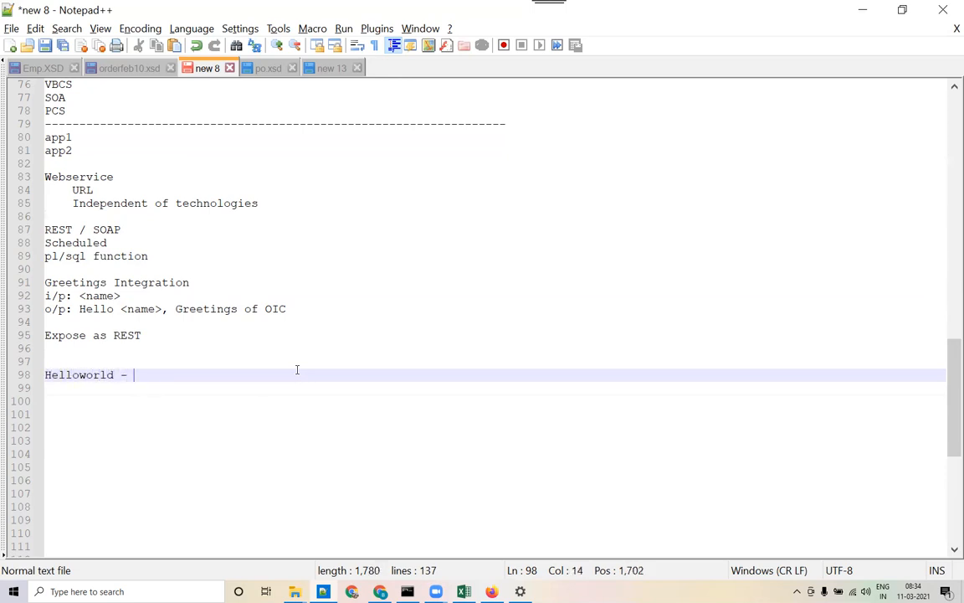
{"action": "type", "text": "existing service"}
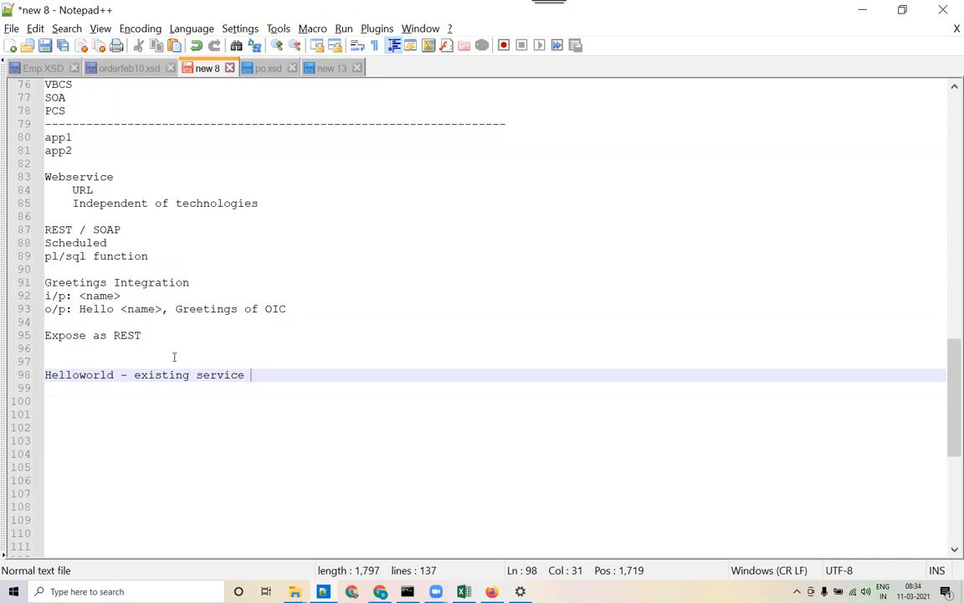
Add the line "api - pl/sql, soap, rest, java" directly below the pl/sql function line
{"action": "left_click", "coordinate": [188, 258]}
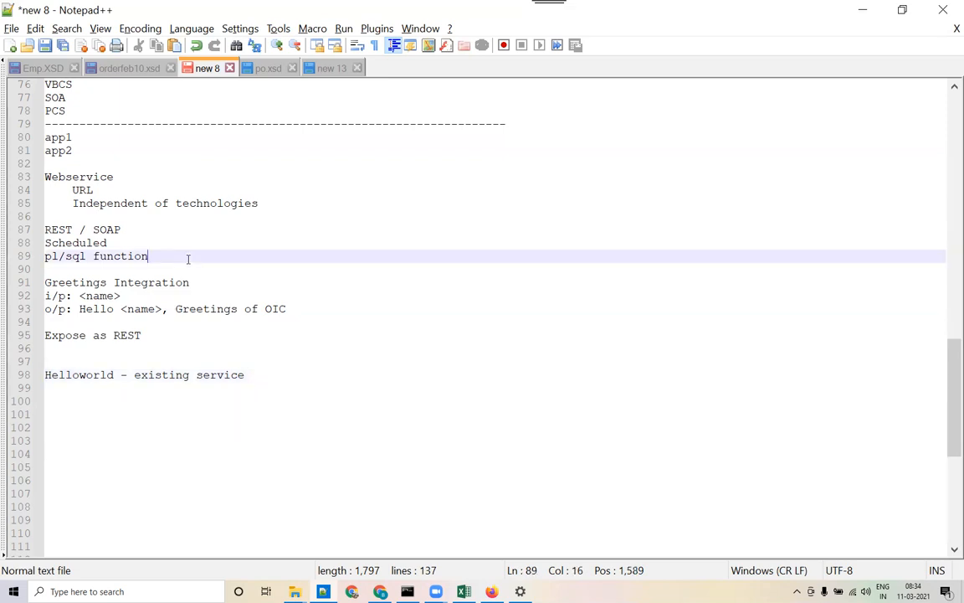
{"action": "key", "text": "Return"}
{"action": "type", "text": "api"}
{"action": "type", "text": "- pl/sql."}
{"action": "key", "text": "BackSpace"}
{"action": "type", "text": ", soap, rest, java"}
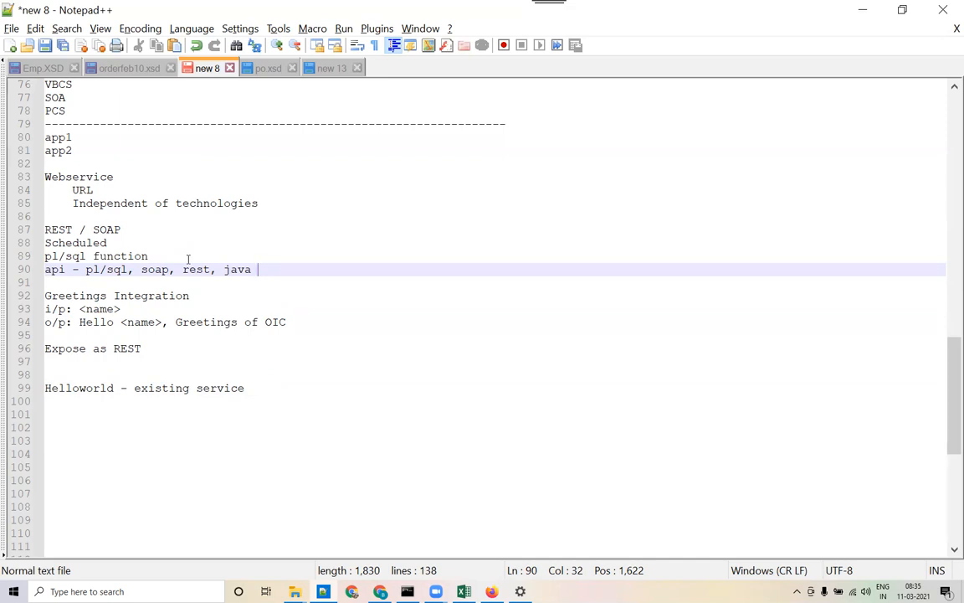
Highlight the terms api, pl/sql, soap and rest in the api line, and the word service in the Helloworld line
{"action": "double_click", "coordinate": [54, 269]}
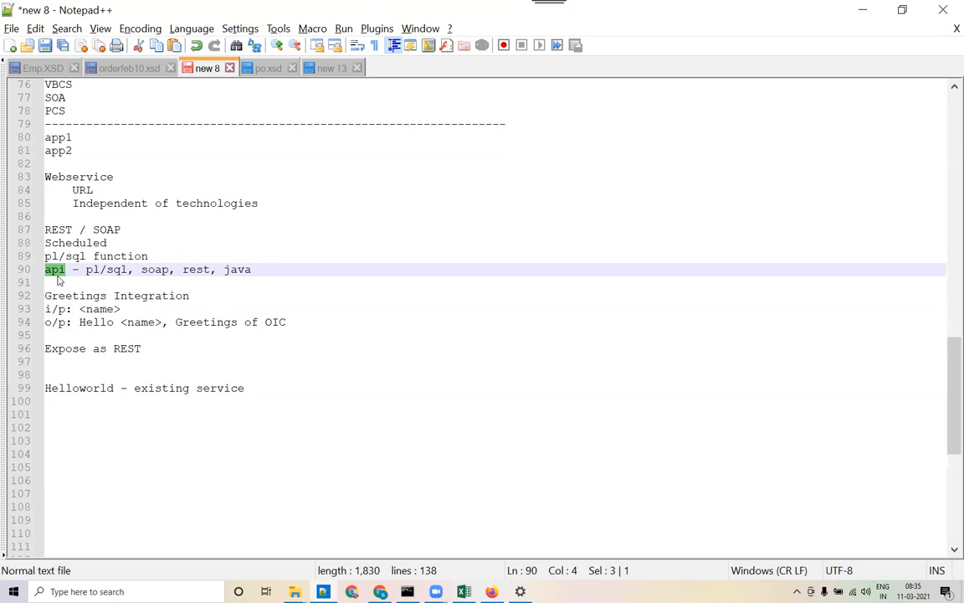
{"action": "left_click_drag", "start_coordinate": [86, 269], "coordinate": [128, 269]}
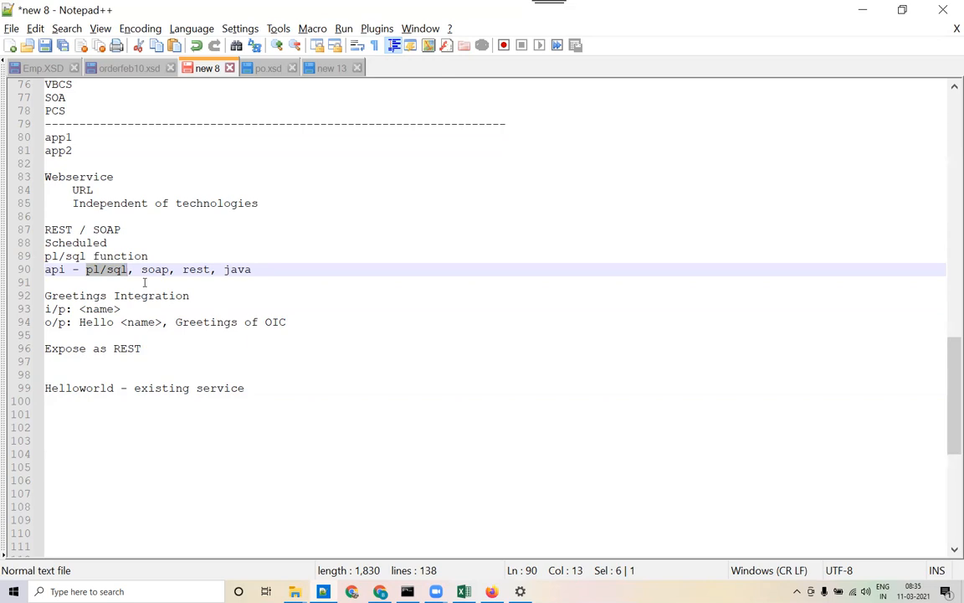
{"action": "double_click", "coordinate": [222, 389]}
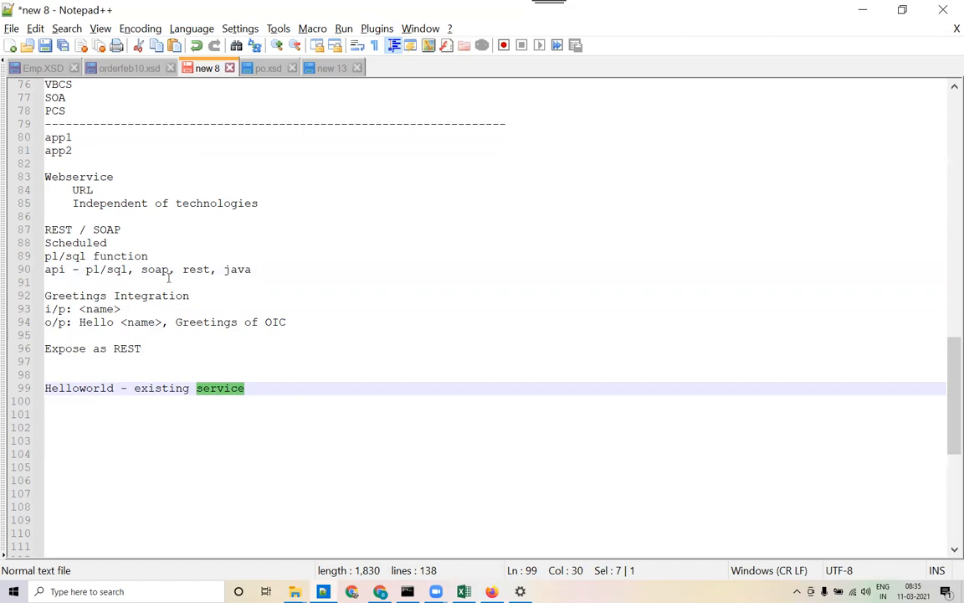
{"action": "double_click", "coordinate": [154, 269]}
{"action": "double_click", "coordinate": [196, 269]}
{"action": "double_click", "coordinate": [225, 387]}
Add the line "service - soap/rest" directly below the api line
{"action": "left_click", "coordinate": [266, 268]}
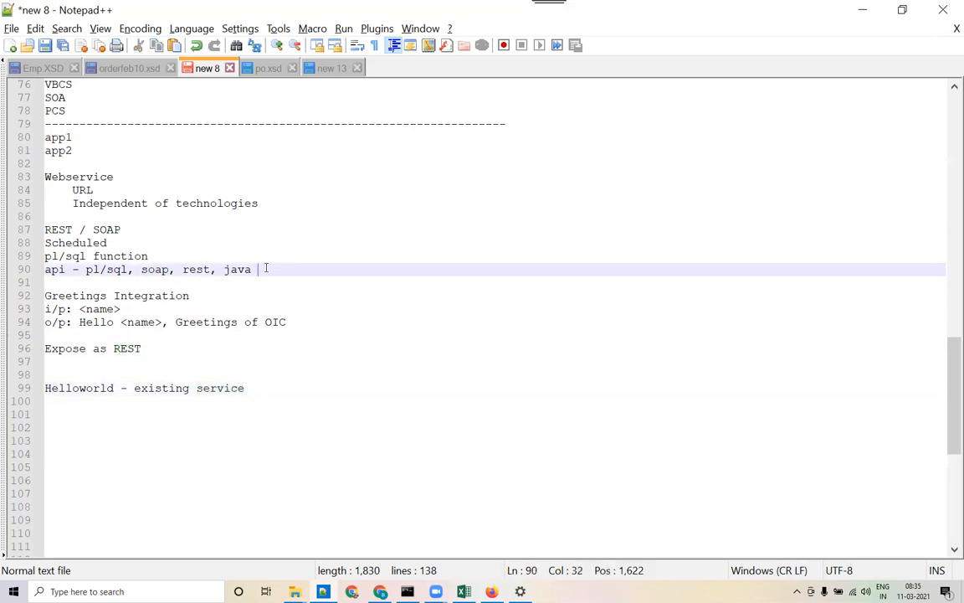
{"action": "key", "text": "Return"}
{"action": "type", "text": "service"}
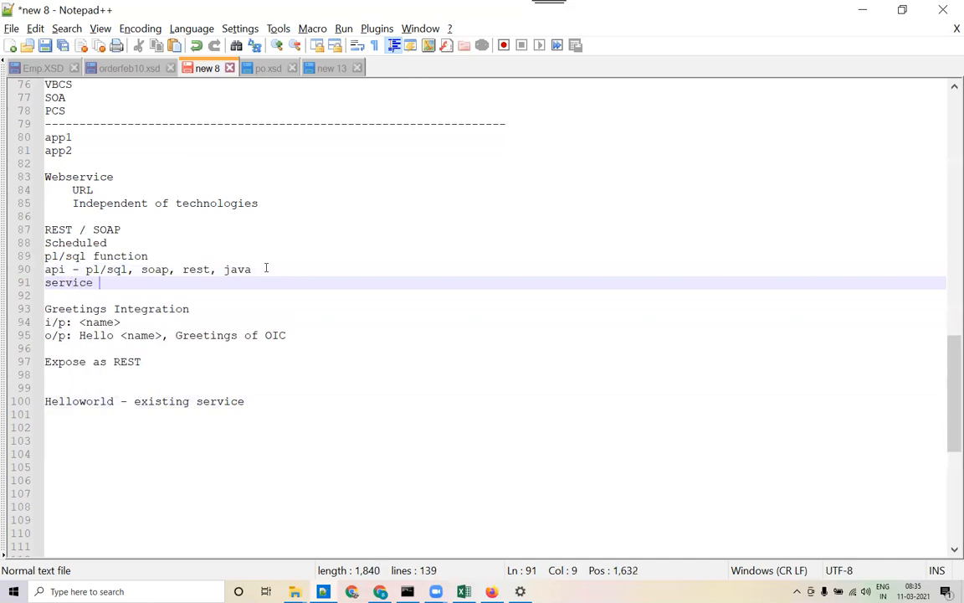
{"action": "key", "text": "BackSpace"}
{"action": "type", "text": "- soap"}
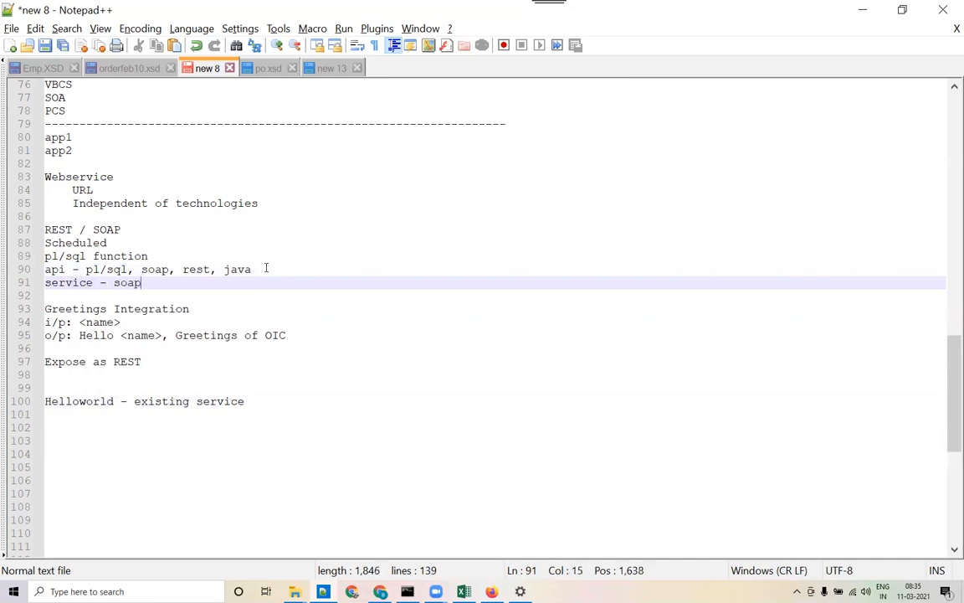
{"action": "type", "text": "/rest"}
Add the lines "i/p: name" and "o/p: Hello <name>" below the Helloworld existing service line, followed by blank lines
{"action": "scroll", "coordinate": [260, 279], "scroll_direction": "down", "scroll_amount": 1}
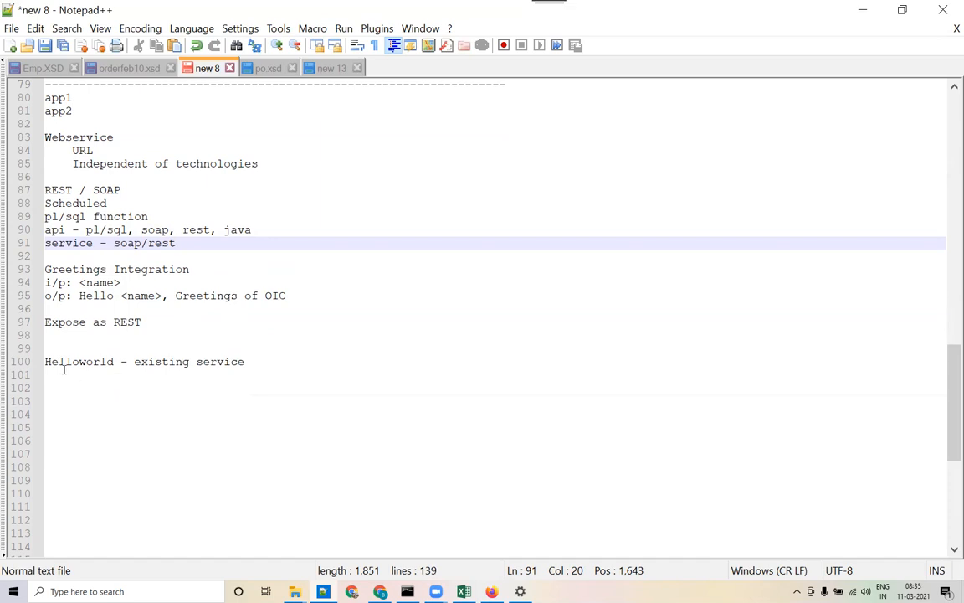
{"action": "left_click_drag", "start_coordinate": [58, 362], "coordinate": [117, 361]}
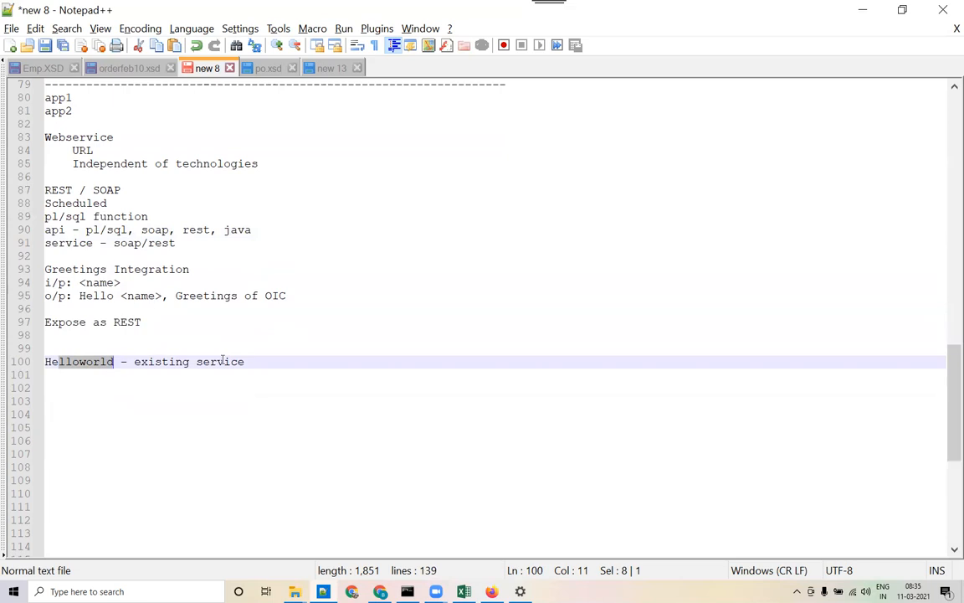
{"action": "left_click", "coordinate": [274, 362]}
{"action": "key", "text": "Return"}
{"action": "type", "text": "i"}
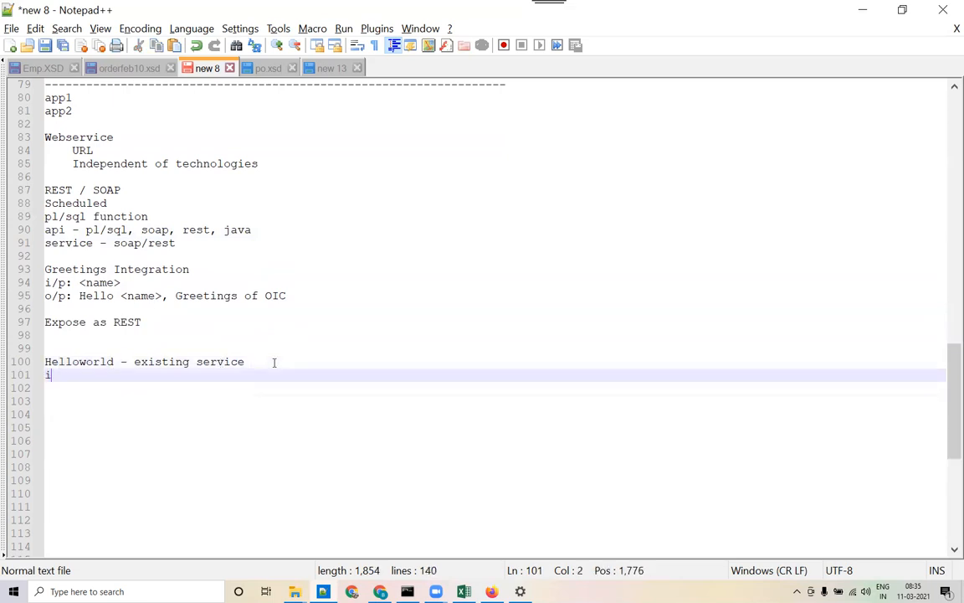
{"action": "type", "text": "/p: name"}
{"action": "key", "text": "Return"}
{"action": "type", "text": "o"}
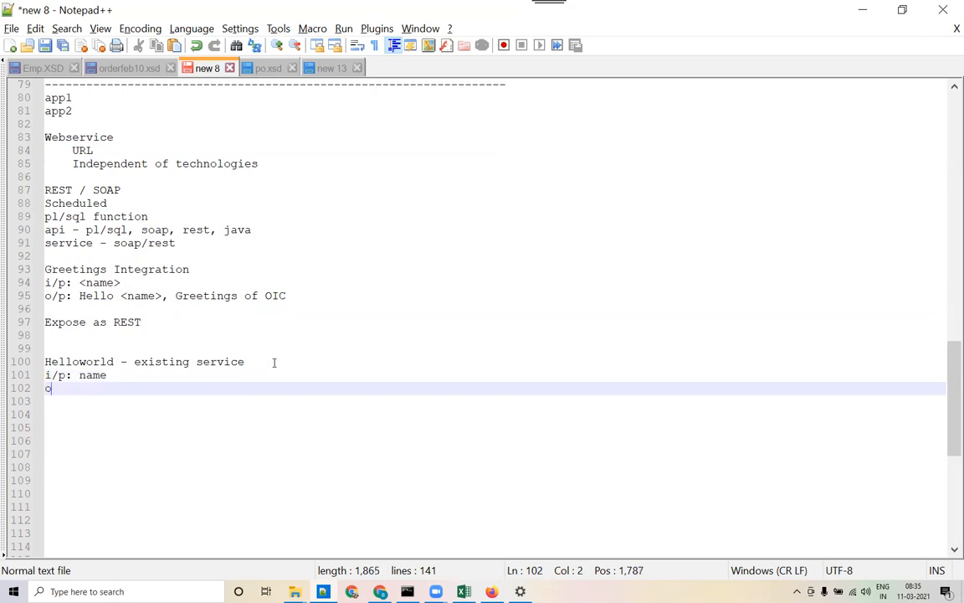
{"action": "type", "text": "/p: Hell"}
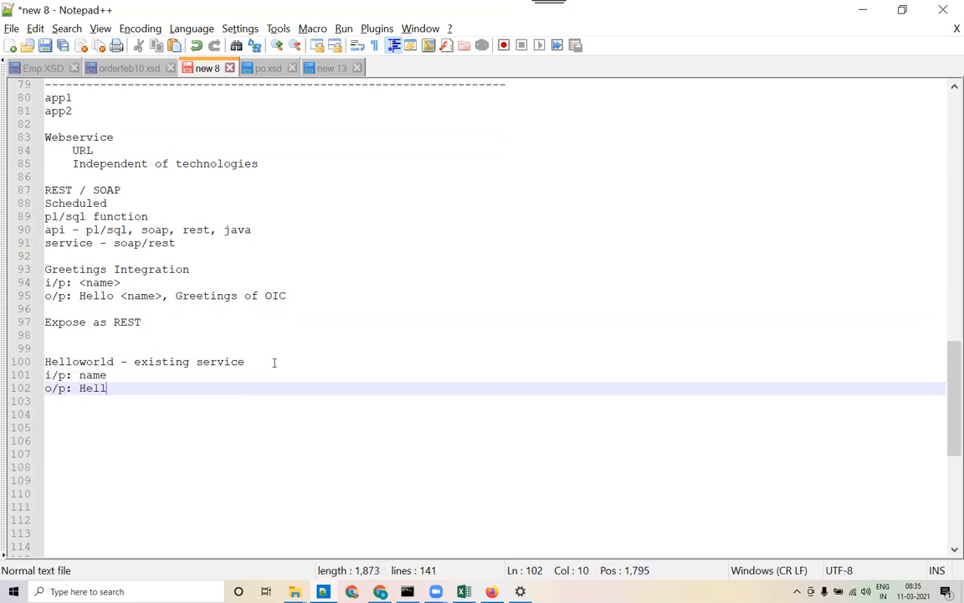
{"action": "type", "text": "o <name>"}
{"action": "key", "text": "Return"}
{"action": "key", "text": "Return"}
{"action": "scroll", "coordinate": [276, 363], "scroll_direction": "down", "scroll_amount": 2}
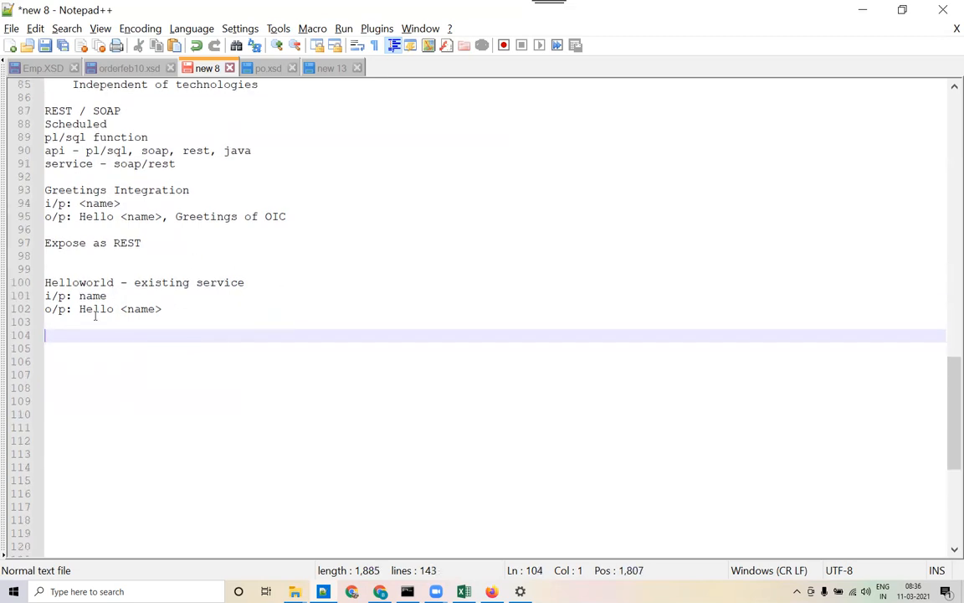
Reword the Greetings Integration output line so that it reads "Greetings from OIC"
{"action": "scroll", "coordinate": [127, 314], "scroll_direction": "up", "scroll_amount": 3}
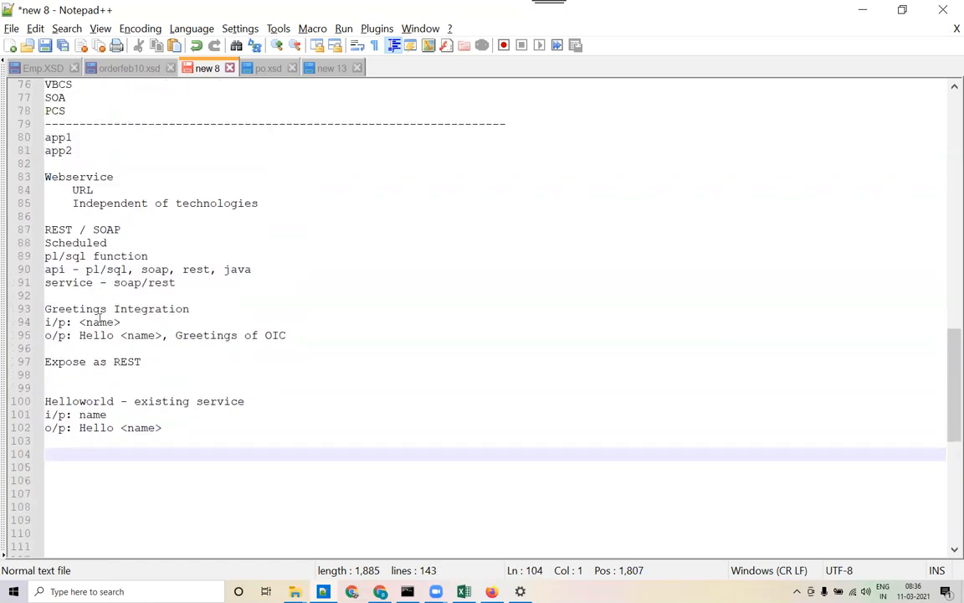
{"action": "left_click", "coordinate": [96, 414]}
{"action": "left_click_drag", "start_coordinate": [79, 322], "coordinate": [288, 335]}
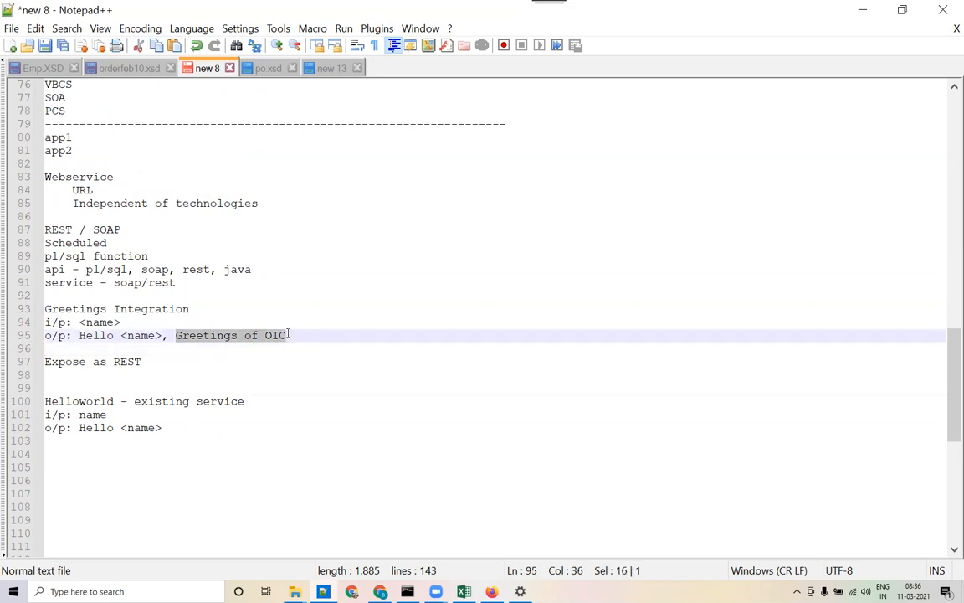
{"action": "double_click", "coordinate": [249, 335]}
{"action": "type", "text": "from"}
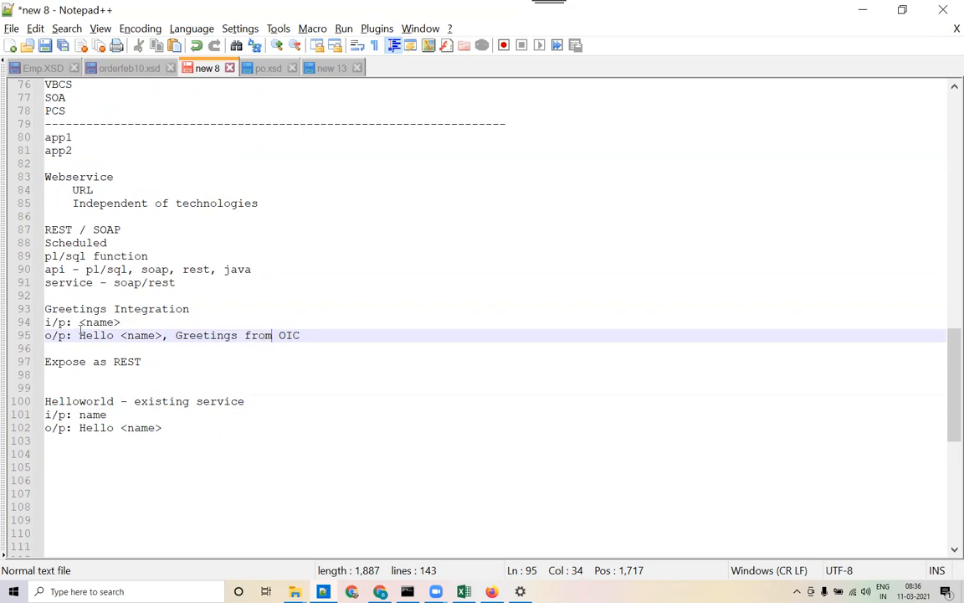
Compare the full Greetings Integration output text with the Helloworld service's output text
{"action": "left_click_drag", "start_coordinate": [80, 334], "coordinate": [309, 337]}
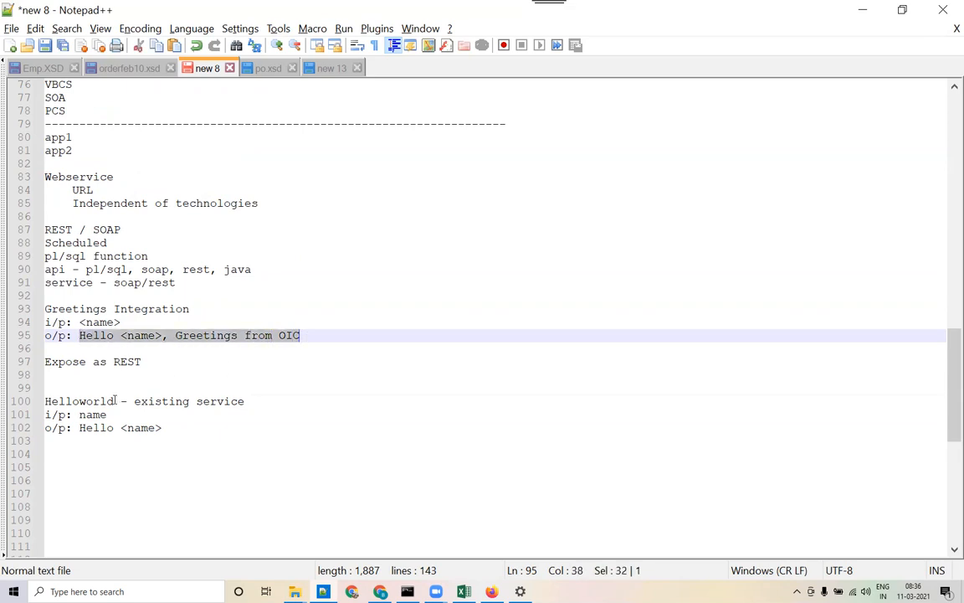
{"action": "left_click_drag", "start_coordinate": [79, 428], "coordinate": [169, 428]}
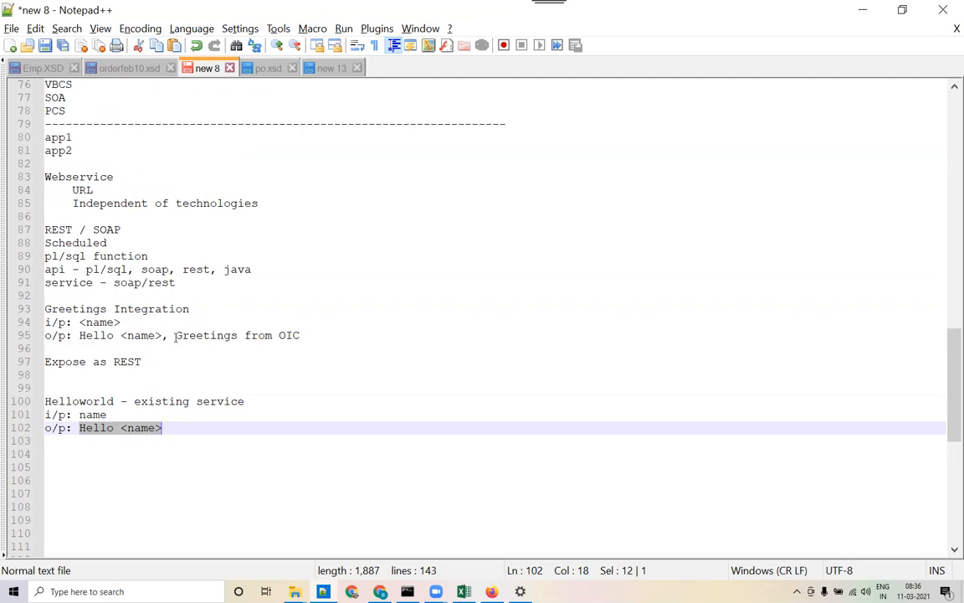
{"action": "left_click_drag", "start_coordinate": [175, 335], "coordinate": [271, 344]}
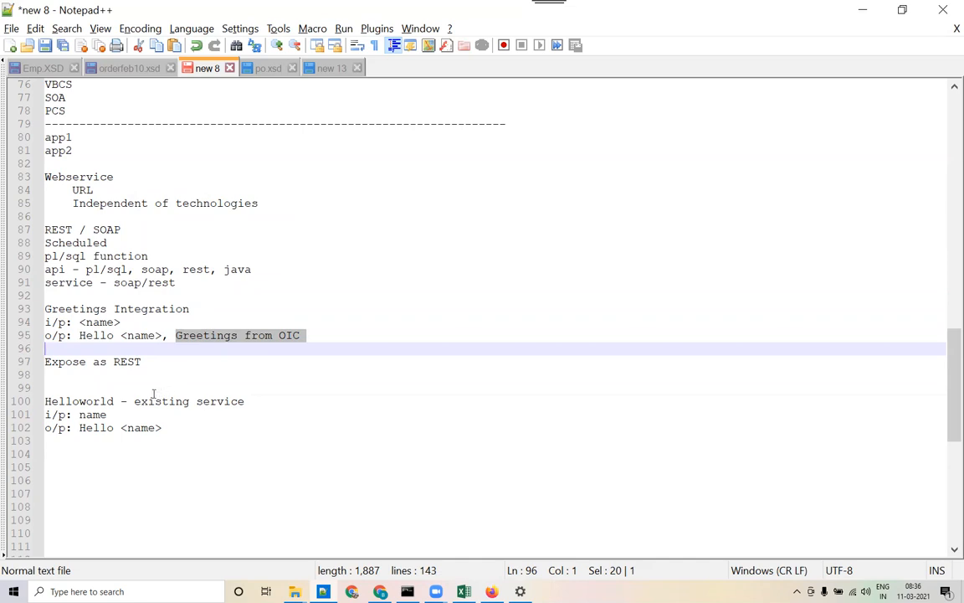
{"action": "left_click_drag", "start_coordinate": [81, 335], "coordinate": [359, 338]}
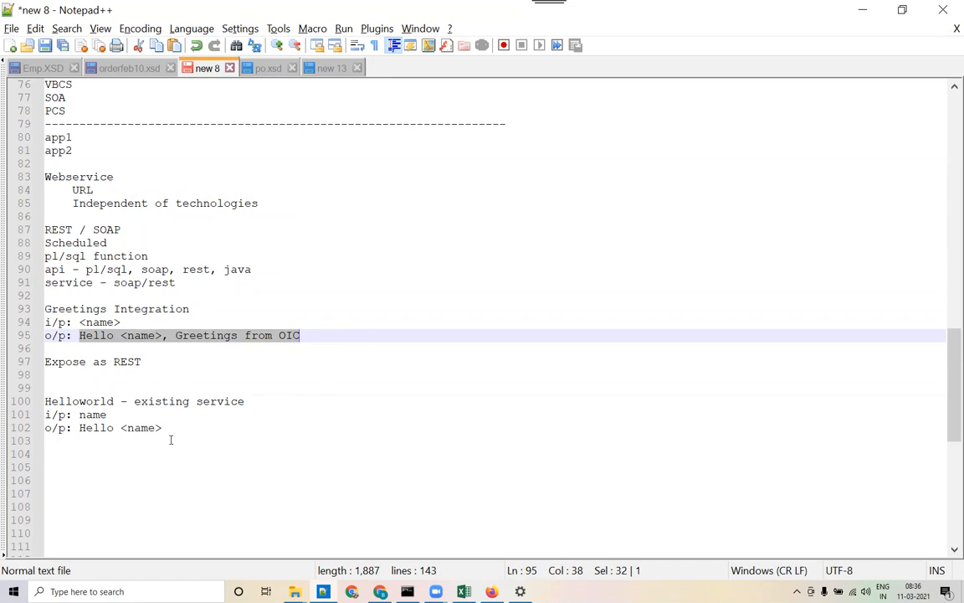
Insert ten blank lines below the Helloworld output line
{"action": "left_click", "coordinate": [170, 439]}
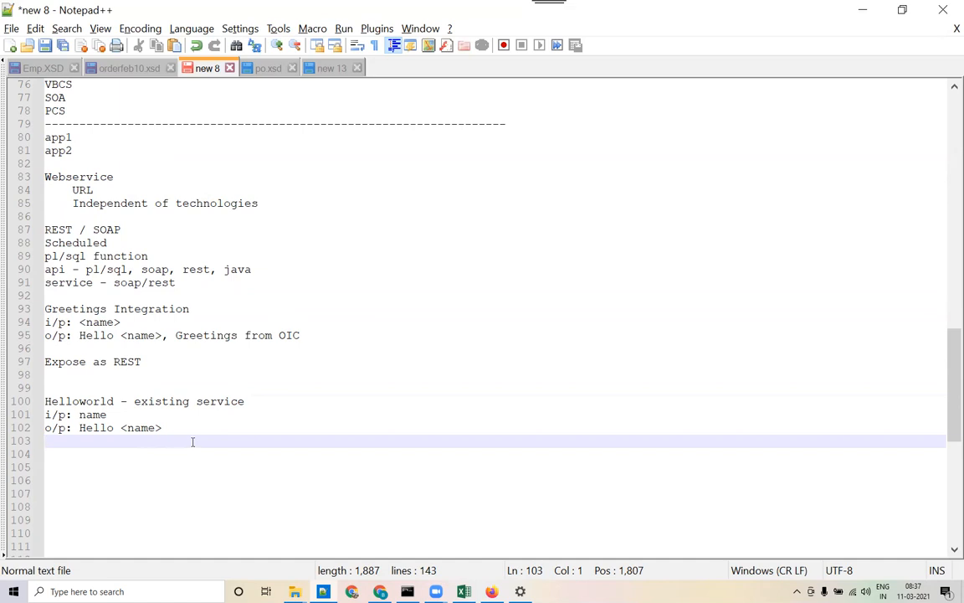
{"action": "key", "text": "Return"}
{"action": "key", "text": "Return"}
{"action": "key", "text": "Return"}
{"action": "key", "text": "Return"}
{"action": "key", "text": "Return"}
{"action": "key", "text": "Return"}
{"action": "key", "text": "Return"}
{"action": "key", "text": "Return"}
{"action": "key", "text": "Return"}
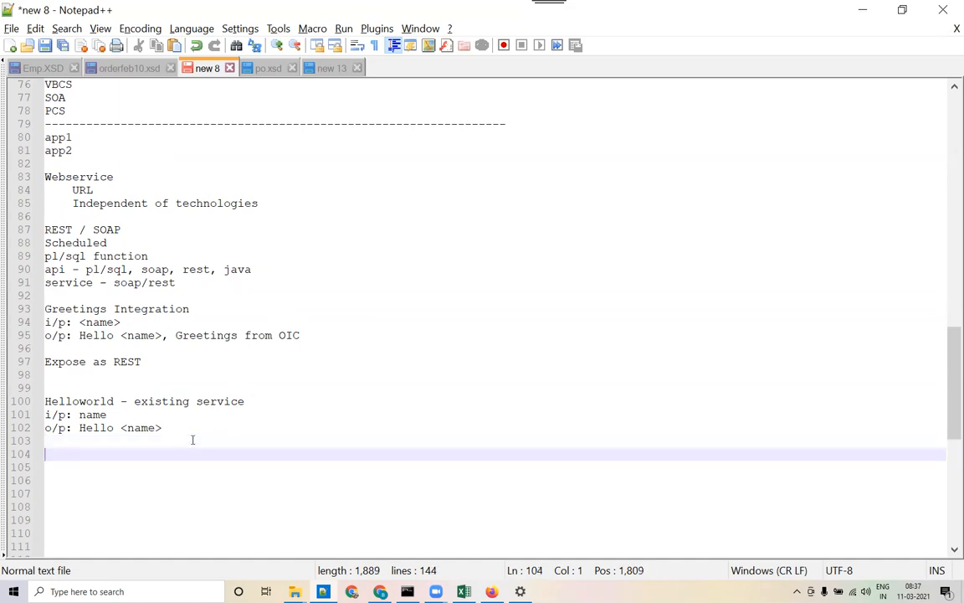
{"action": "key", "text": "Return"}
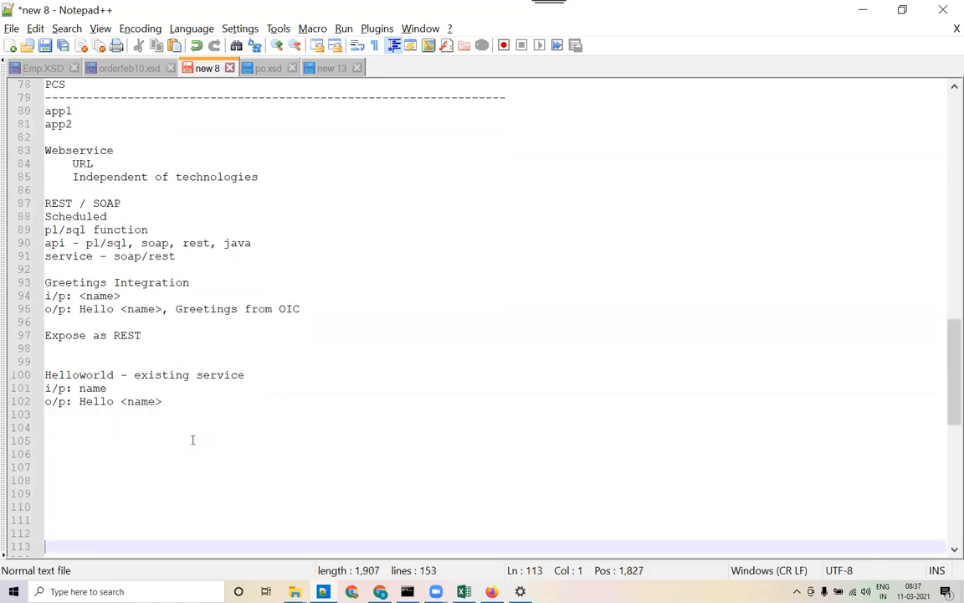
{"action": "key", "text": "Up"}
{"action": "key", "text": "Up"}
{"action": "key", "text": "Up"}
{"action": "key", "text": "Up"}
{"action": "key", "text": "Up"}
{"action": "key", "text": "Up"}
{"action": "key", "text": "Up"}
{"action": "key", "text": "Up"}
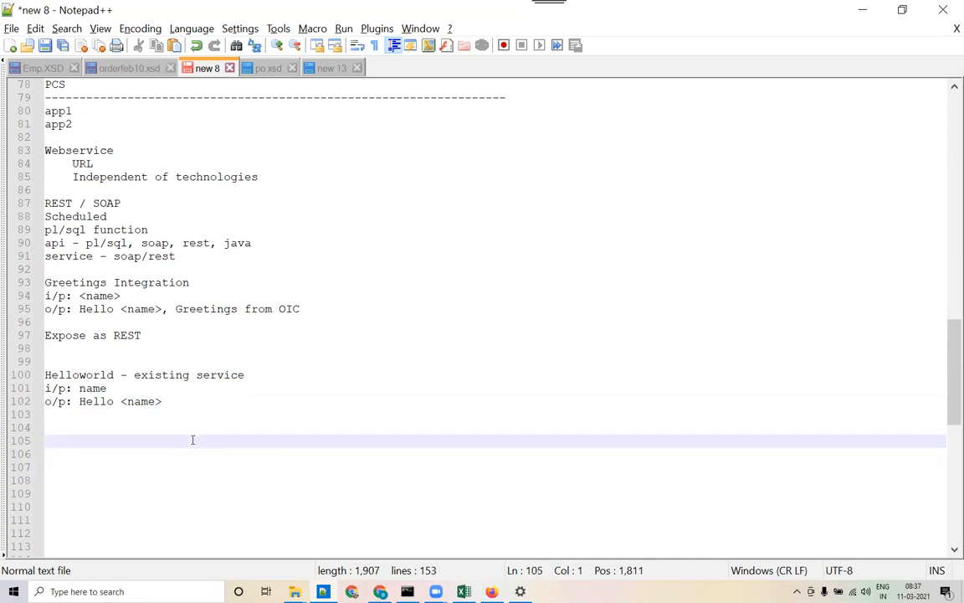
{"action": "type", "text": "How to"}
{"action": "key", "text": "shift+Home"}
{"action": "key", "text": "BackSpace"}
Remove one of the two blank lines above the Helloworld line and highlight its "existing service" text
{"action": "left_click", "coordinate": [97, 347]}
{"action": "key", "text": "Delete"}
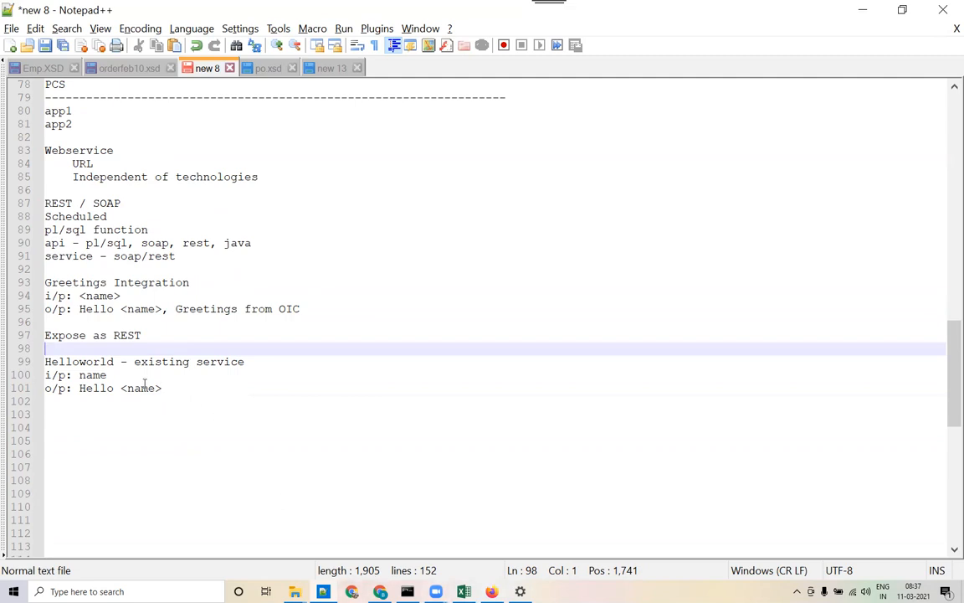
{"action": "left_click_drag", "start_coordinate": [58, 362], "coordinate": [260, 360]}
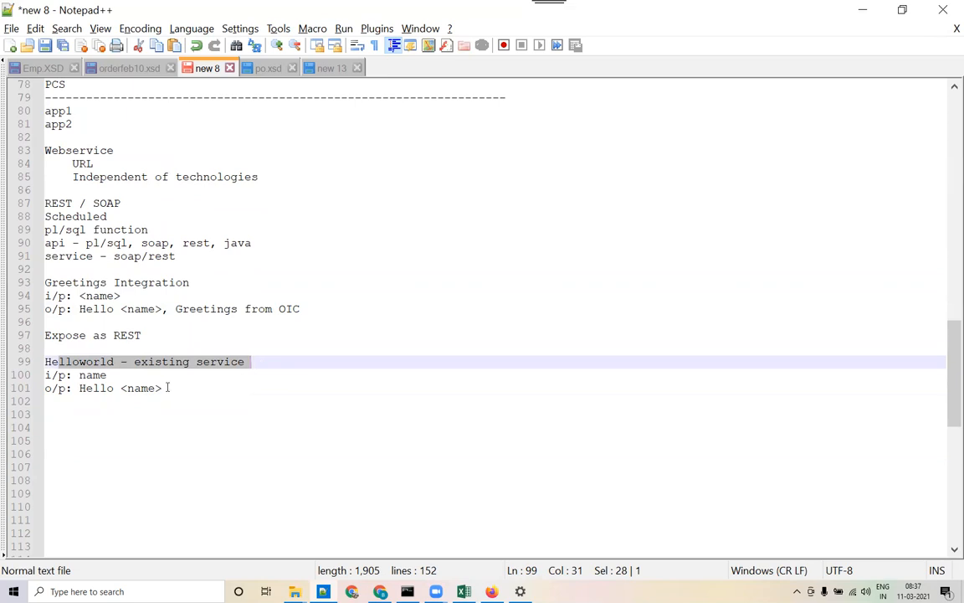
{"action": "left_click", "coordinate": [182, 392]}
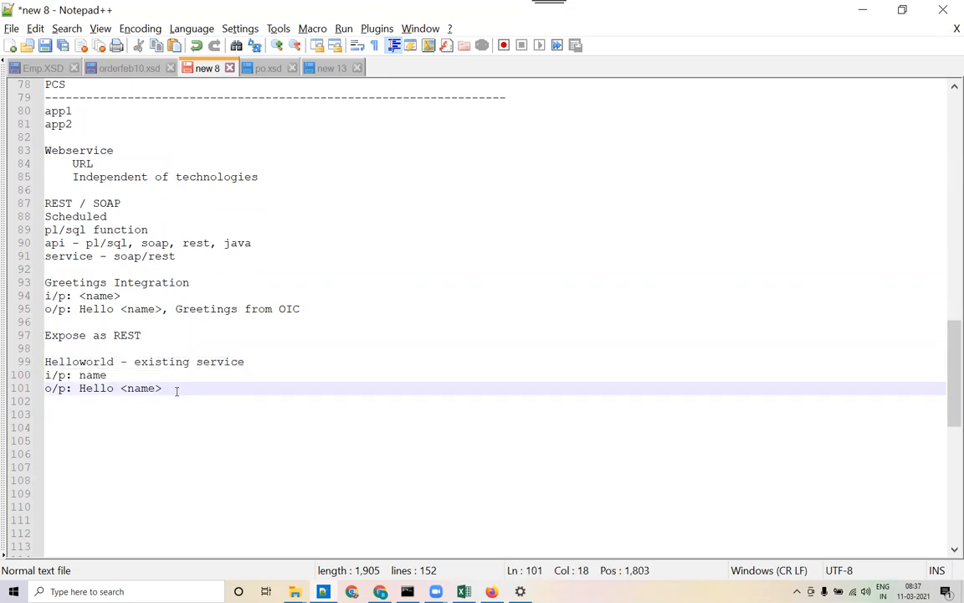
{"action": "left_click_drag", "start_coordinate": [132, 360], "coordinate": [301, 360]}
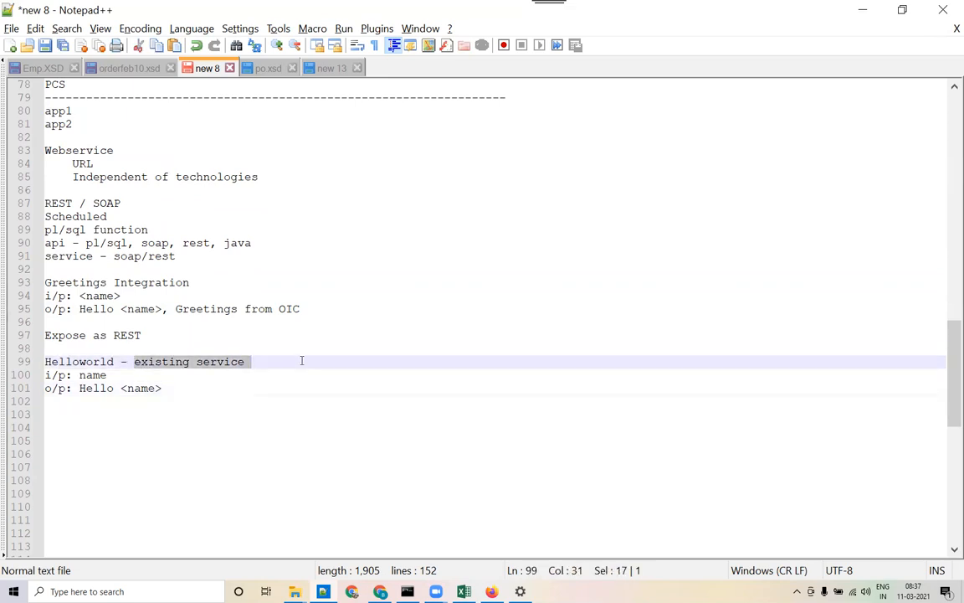
Switch to File Explorer, closing the Downloads and quotation windows and bringing up the 2021-03-10 meeting recording folder
{"action": "left_click", "coordinate": [295, 589]}
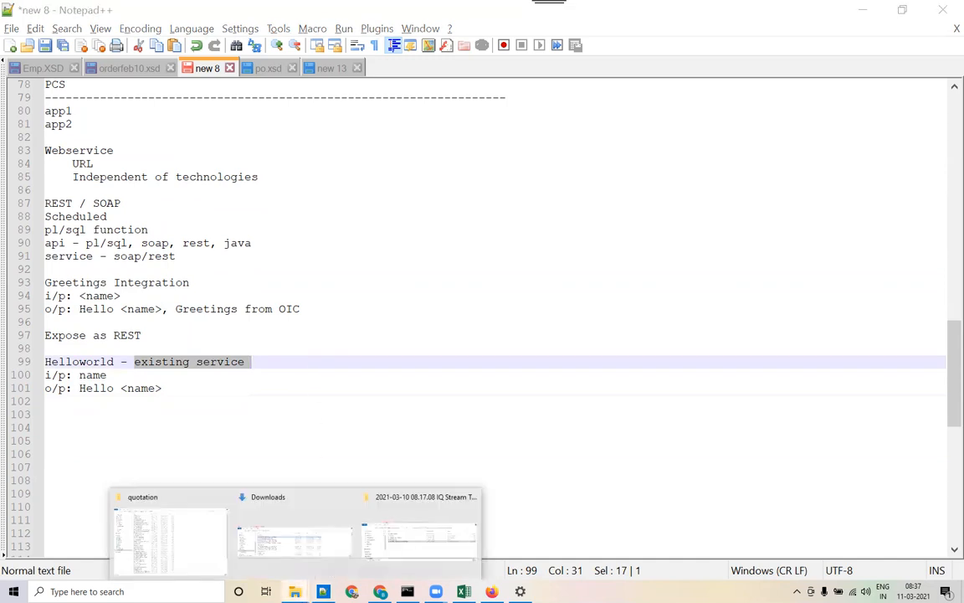
{"action": "left_click", "coordinate": [349, 497]}
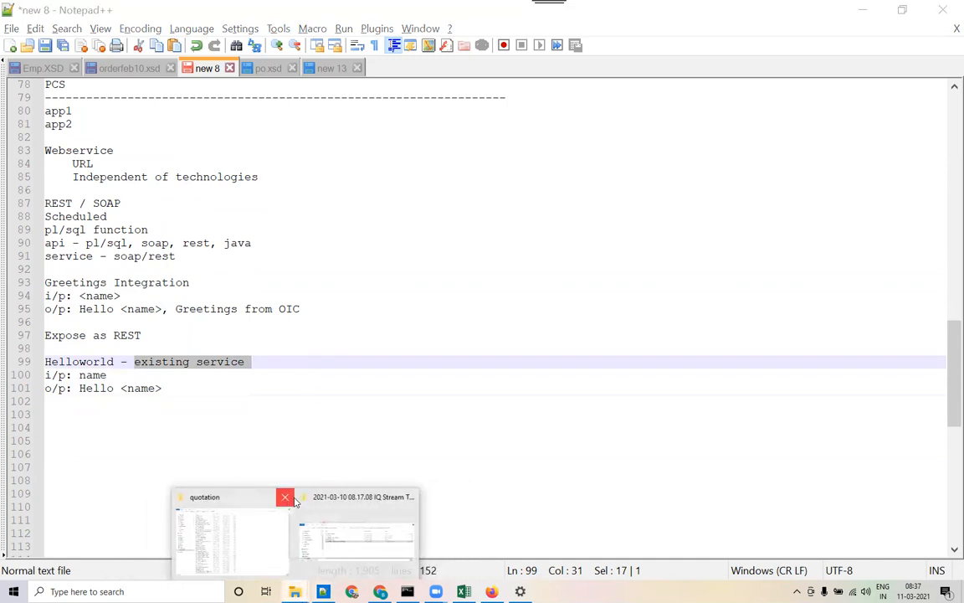
{"action": "left_click", "coordinate": [285, 497]}
{"action": "left_click", "coordinate": [310, 523]}
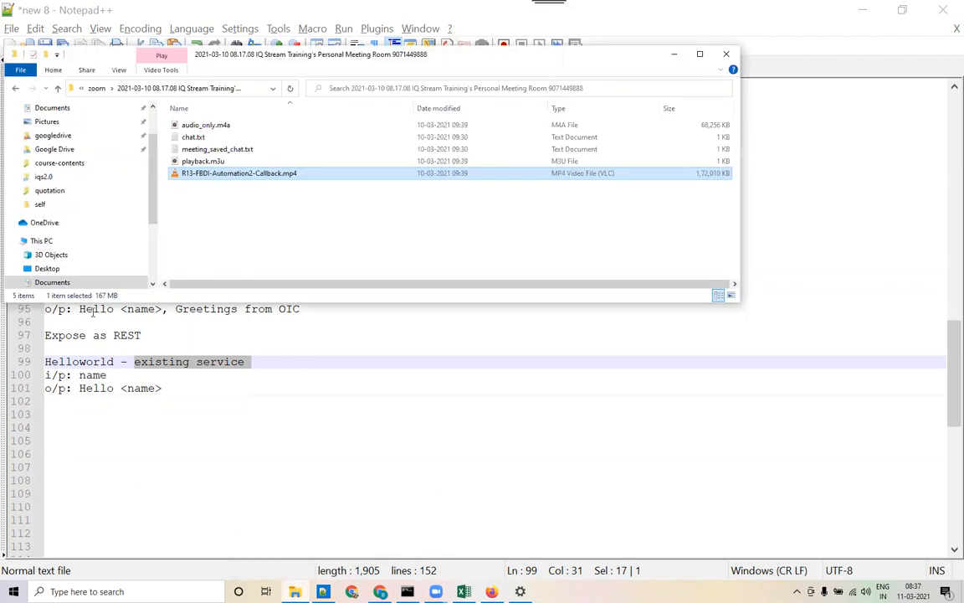
Open the files folder inside OIC-Attendees-Resources in the googledrive folder
{"action": "scroll", "coordinate": [82, 215], "scroll_direction": "up", "scroll_amount": 3}
{"action": "left_click", "coordinate": [64, 186]}
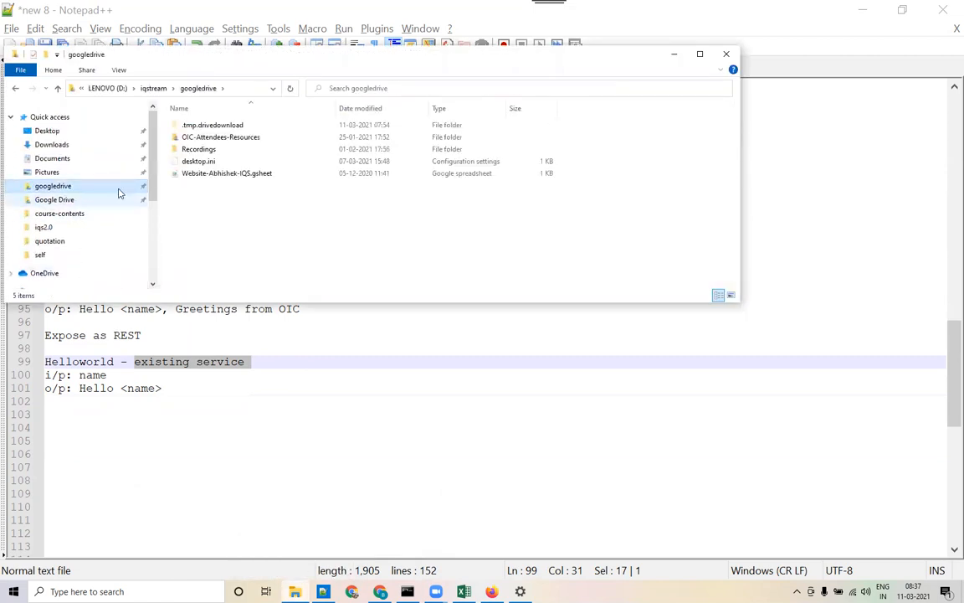
{"action": "double_click", "coordinate": [216, 139]}
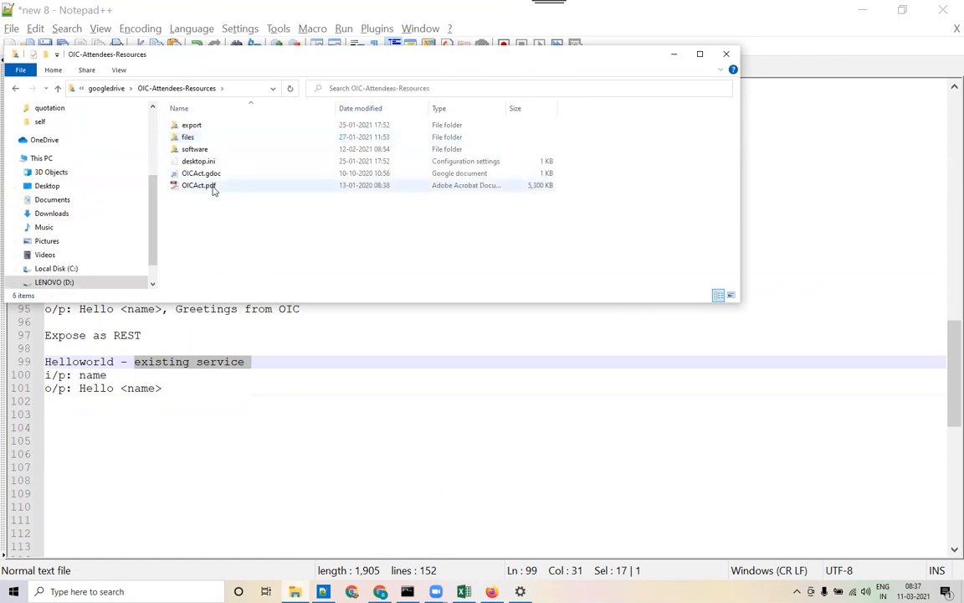
{"action": "double_click", "coordinate": [189, 137]}
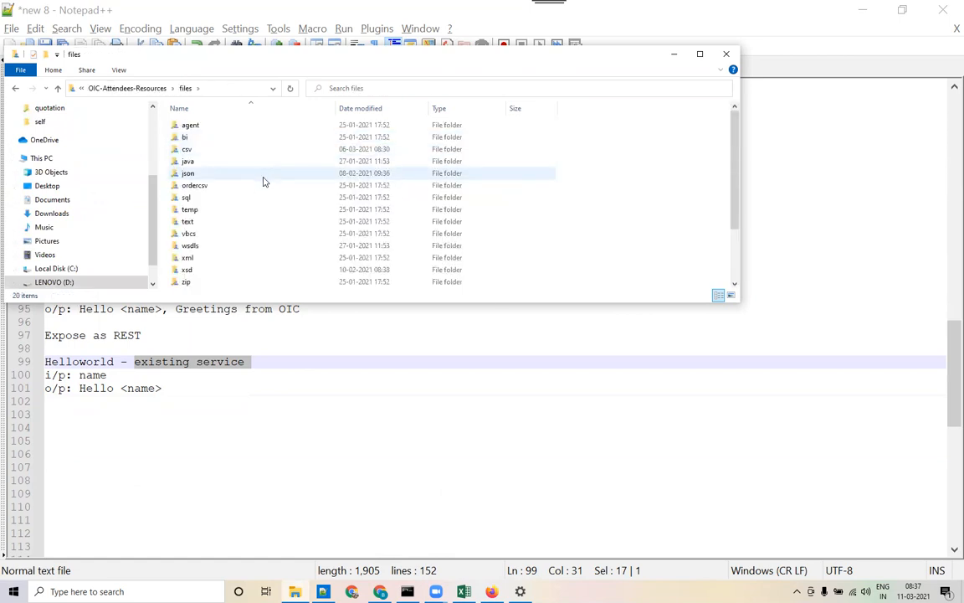
Open the wsdls folder and select the HelloWorld_Invoke.wsdl file
{"action": "double_click", "coordinate": [194, 249]}
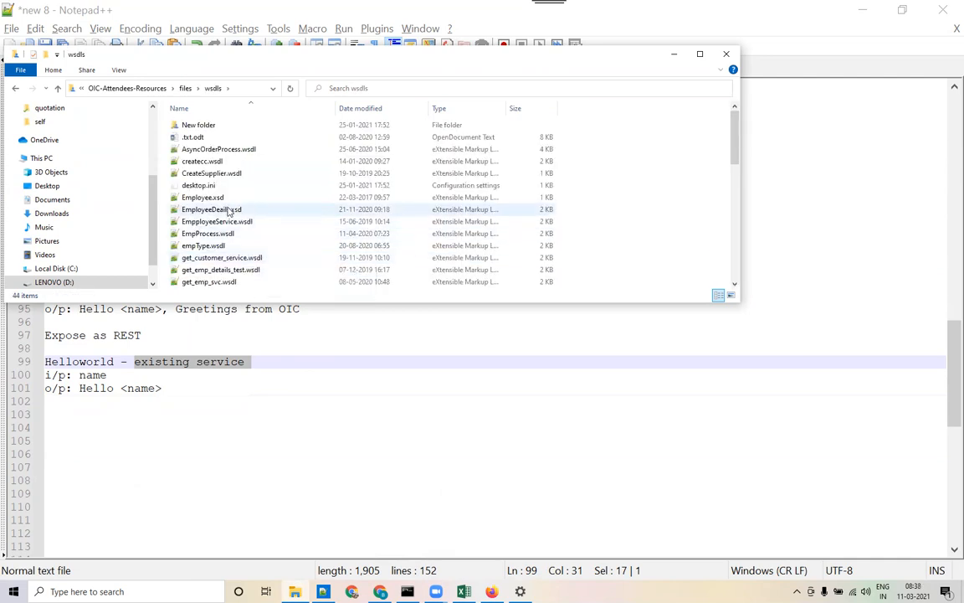
{"action": "left_click", "coordinate": [229, 209]}
{"action": "key", "text": "h"}
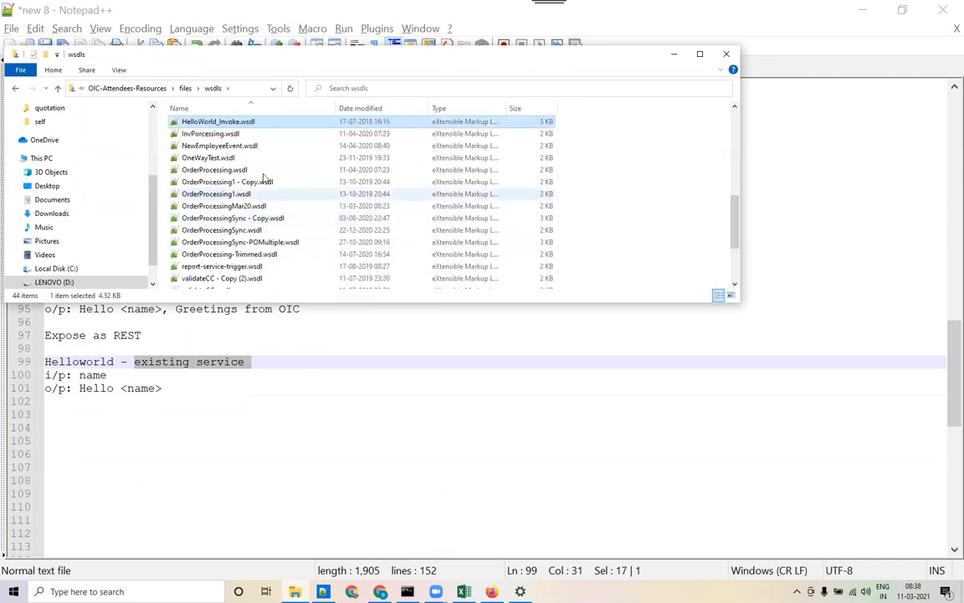
{"action": "right_click", "coordinate": [248, 123]}
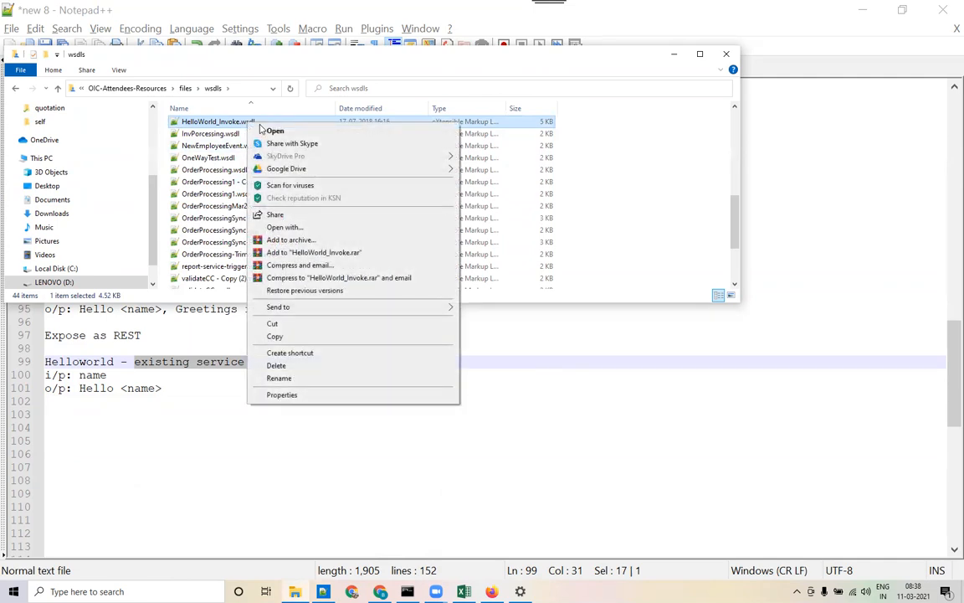
{"action": "left_click", "coordinate": [325, 227]}
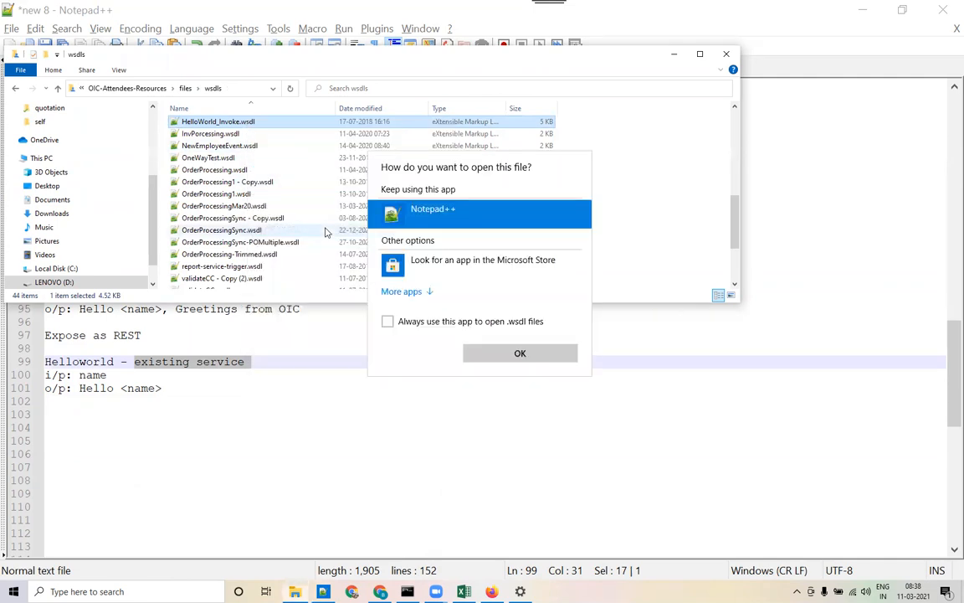
{"action": "left_click", "coordinate": [400, 291]}
{"action": "scroll", "coordinate": [466, 306], "scroll_direction": "down", "scroll_amount": 4}
{"action": "scroll", "coordinate": [466, 306], "scroll_direction": "down", "scroll_amount": 2}
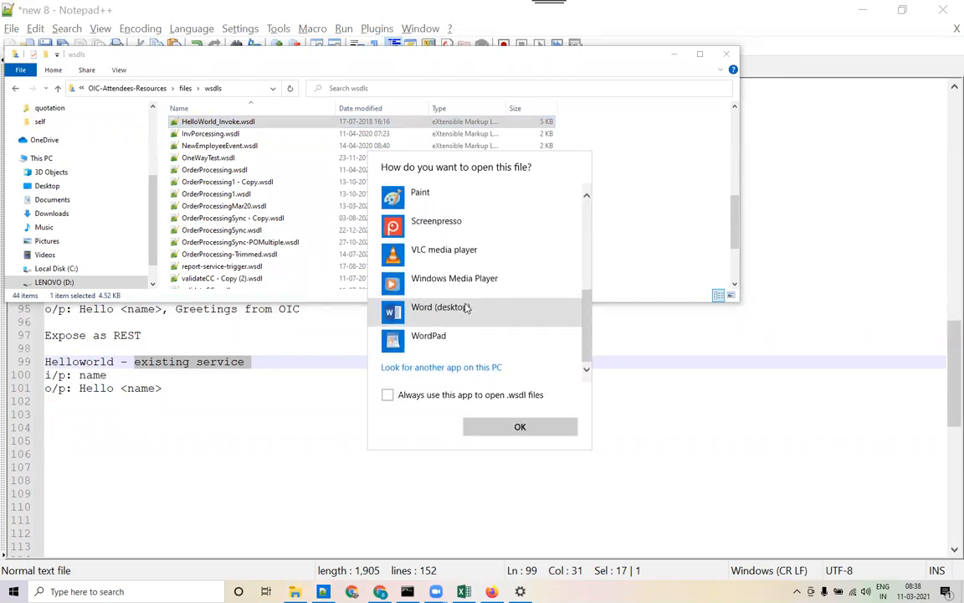
{"action": "key", "text": "Escape"}
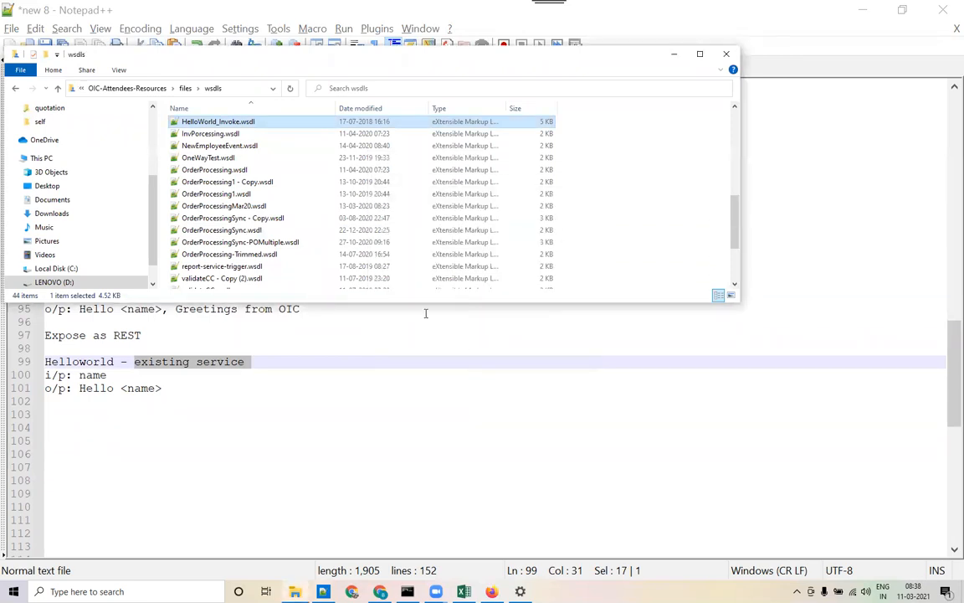
Open HelloWorld_Invoke.wsdl in Notepad++ and review its schema elements, messages and operations
{"action": "left_click_drag", "start_coordinate": [240, 120], "coordinate": [431, 301]}
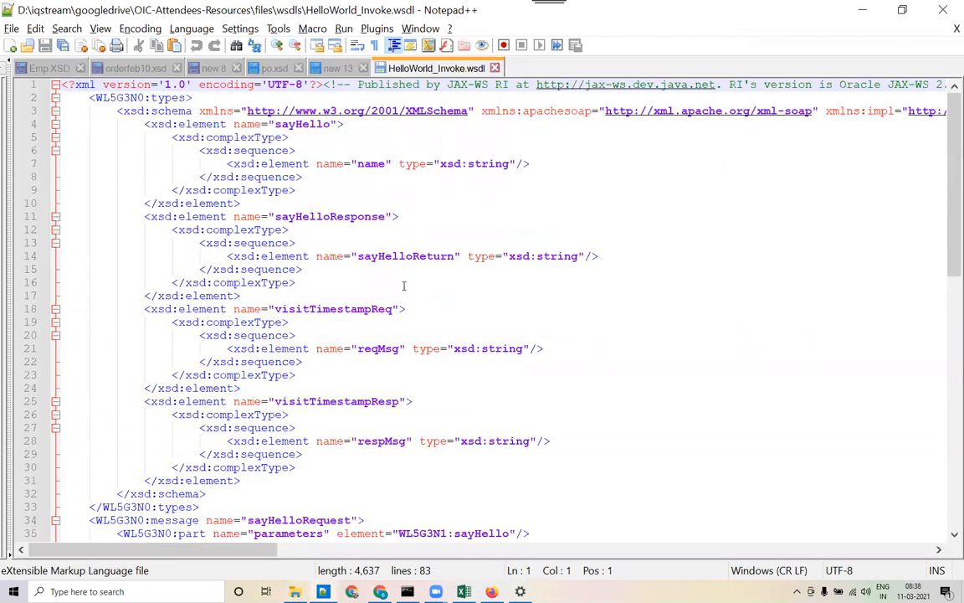
{"action": "scroll", "coordinate": [403, 285], "scroll_direction": "down", "scroll_amount": 8}
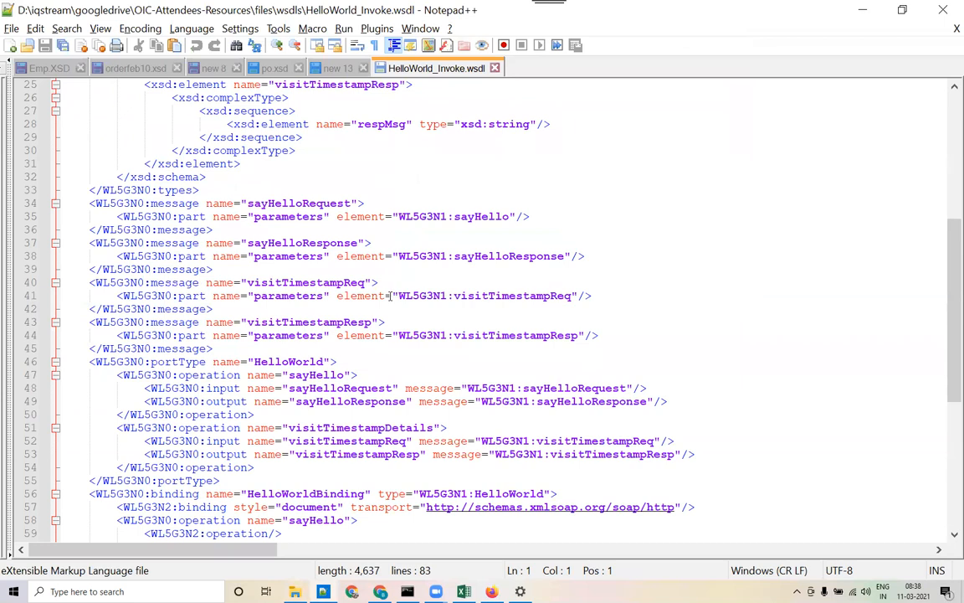
{"action": "scroll", "coordinate": [396, 295], "scroll_direction": "up", "scroll_amount": 8}
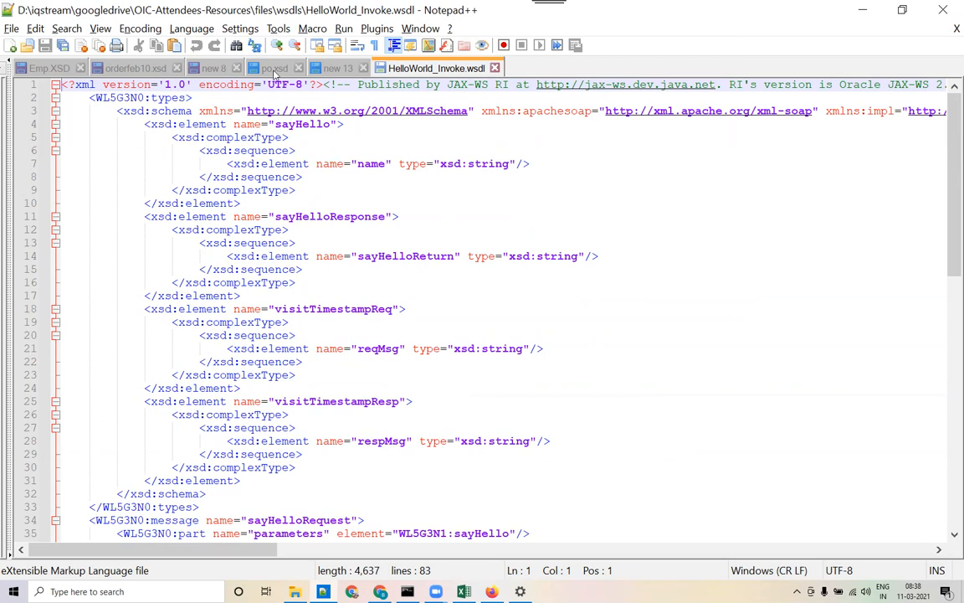
Return to the new 8 notes at the Helloworld output line, and switch to Oracle Integration in the browser to show the Connections list
{"action": "left_click", "coordinate": [216, 69]}
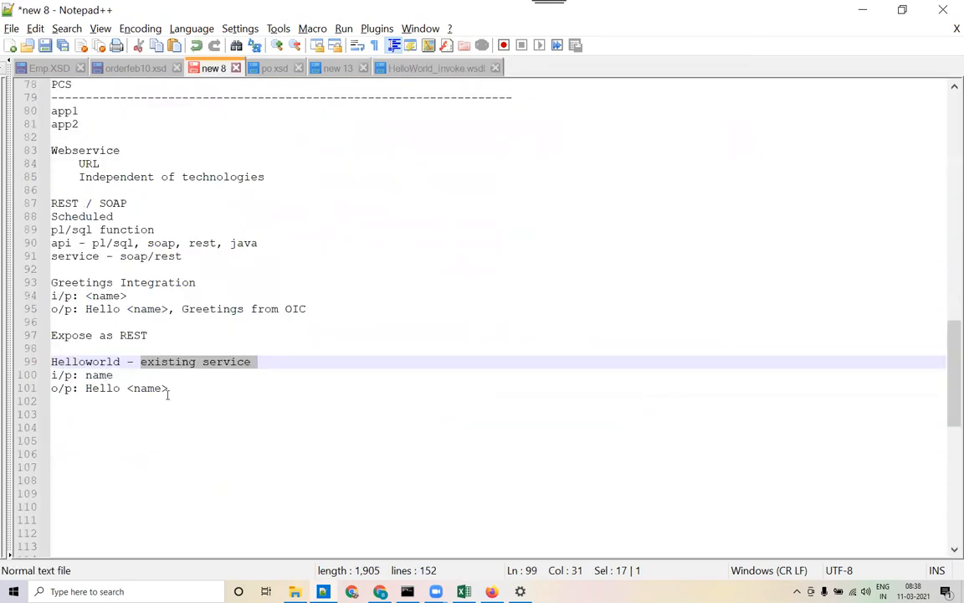
{"action": "left_click", "coordinate": [212, 388]}
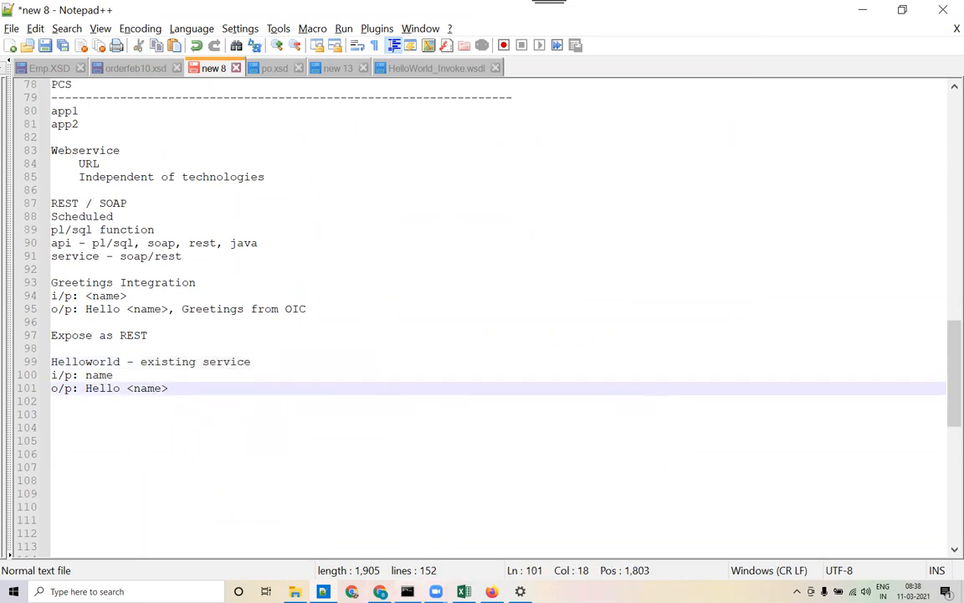
{"action": "key", "text": "alt+Tab"}
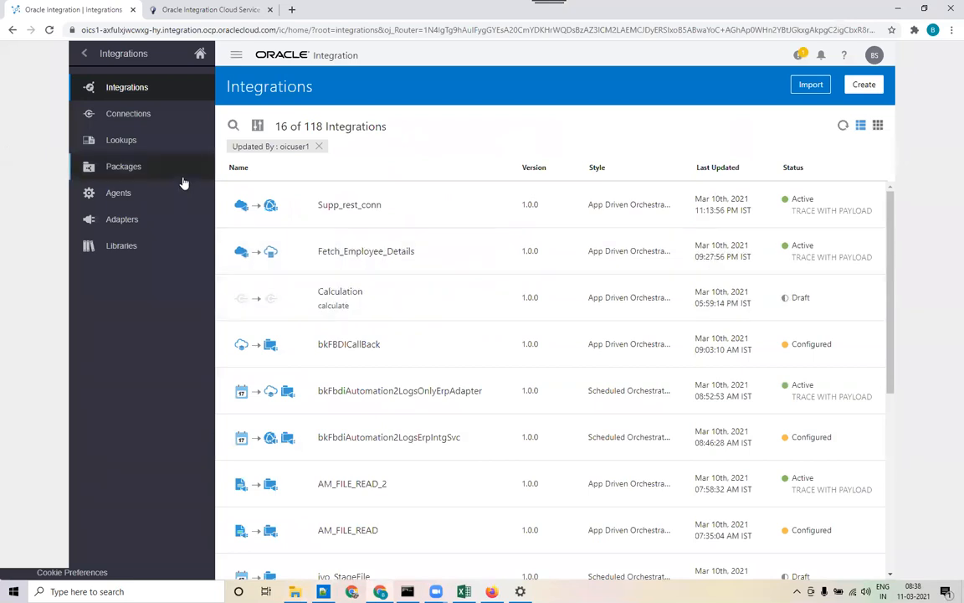
{"action": "left_click", "coordinate": [141, 123]}
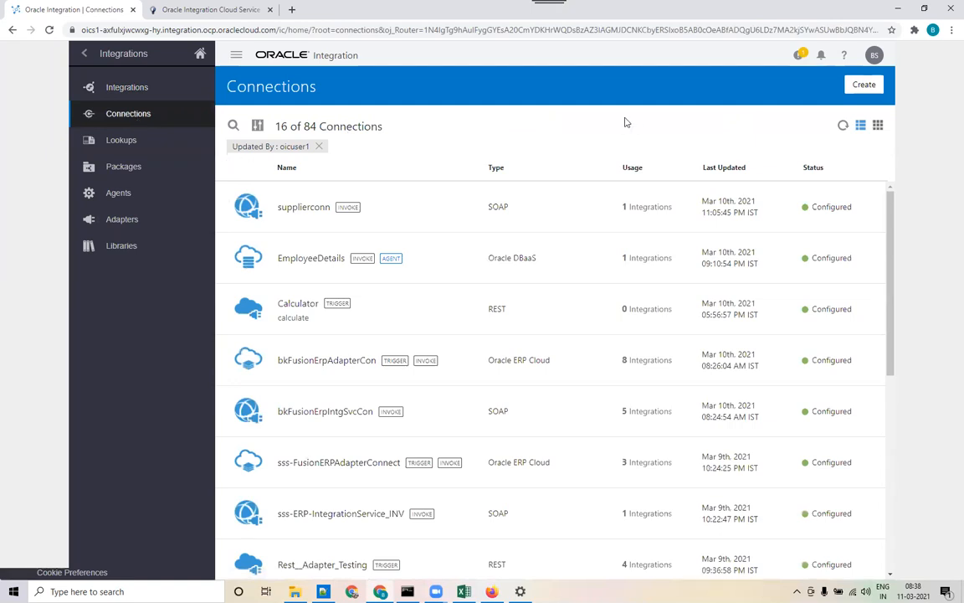
{"action": "key", "text": "alt+Tab"}
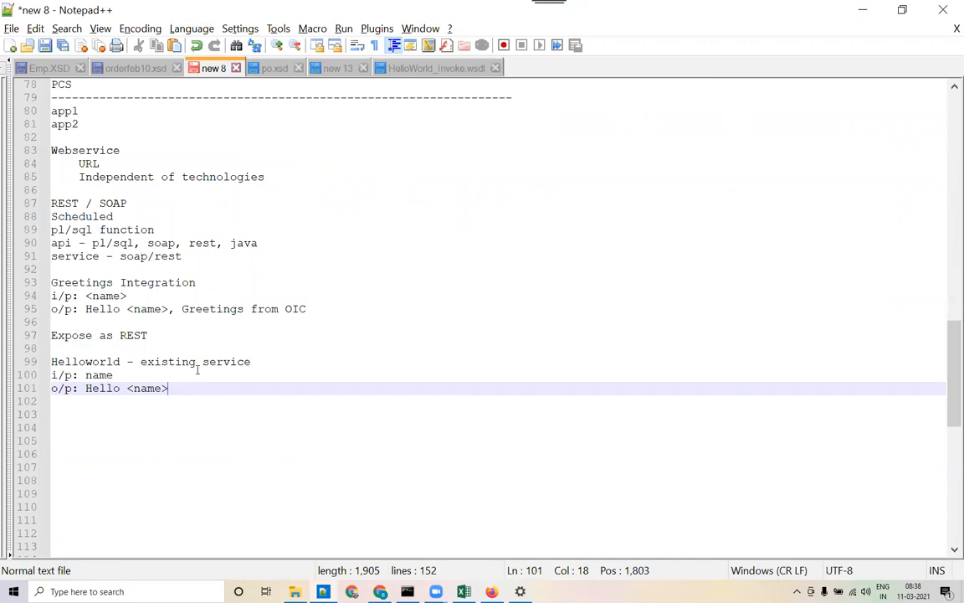
{"action": "key", "text": "alt+Tab"}
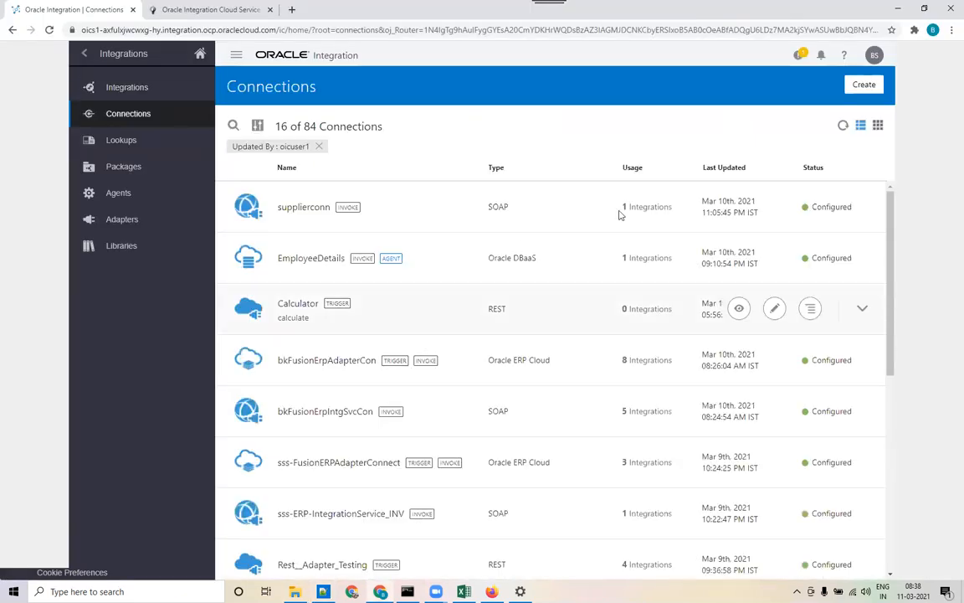
Start a new connection based on the SOAP adapter
{"action": "left_click", "coordinate": [864, 80]}
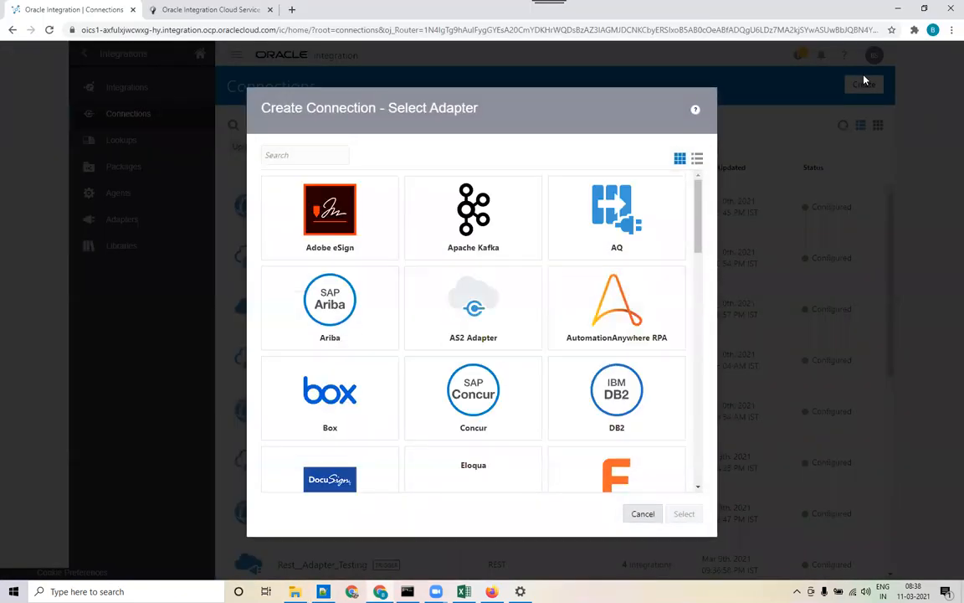
{"action": "left_click", "coordinate": [293, 157]}
{"action": "type", "text": "SOAP"}
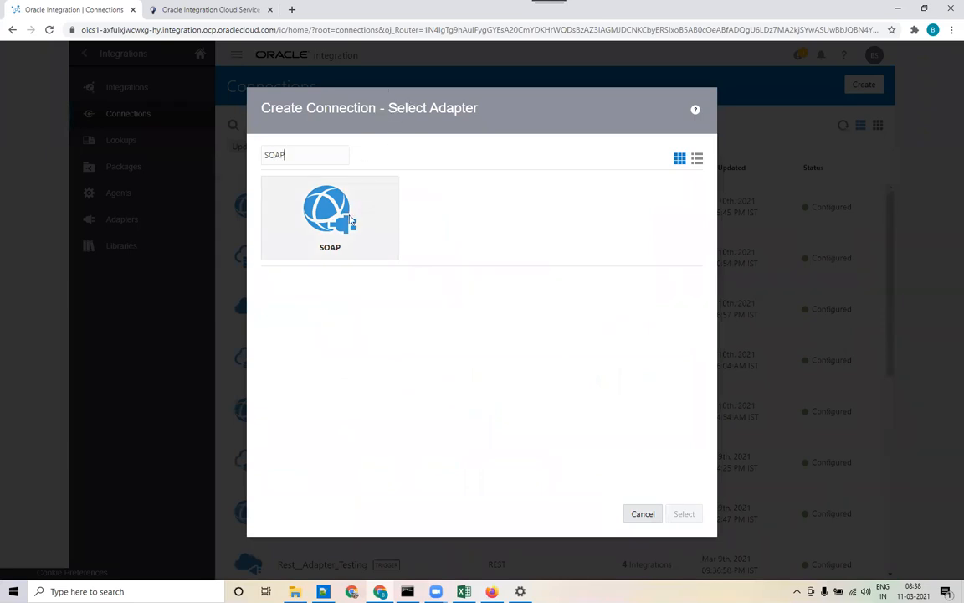
{"action": "left_click", "coordinate": [351, 219]}
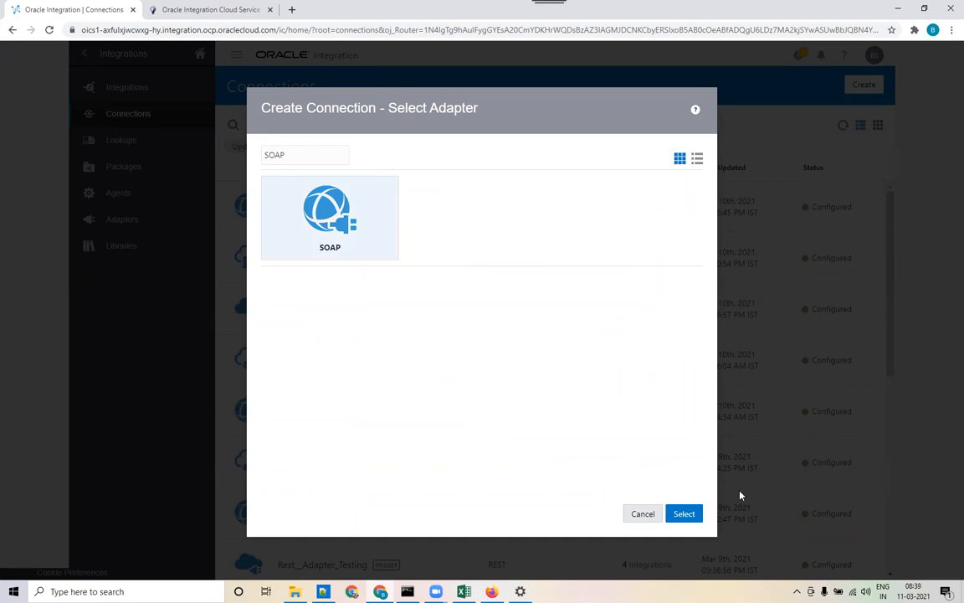
{"action": "left_click", "coordinate": [682, 513]}
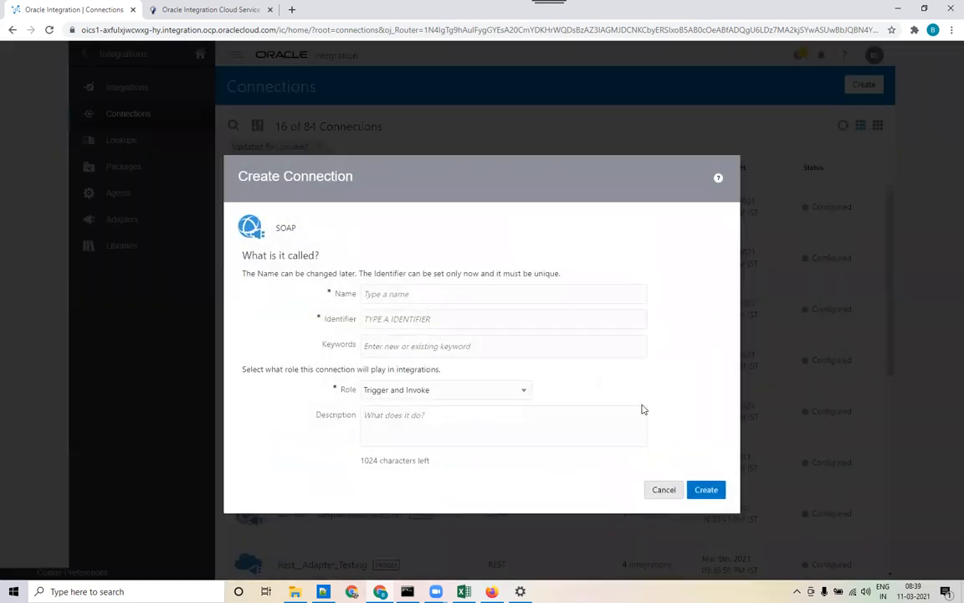
Name the SOAP connection bkmHelloWorldCon, set its role to Invoke and create it
{"action": "left_click", "coordinate": [579, 294]}
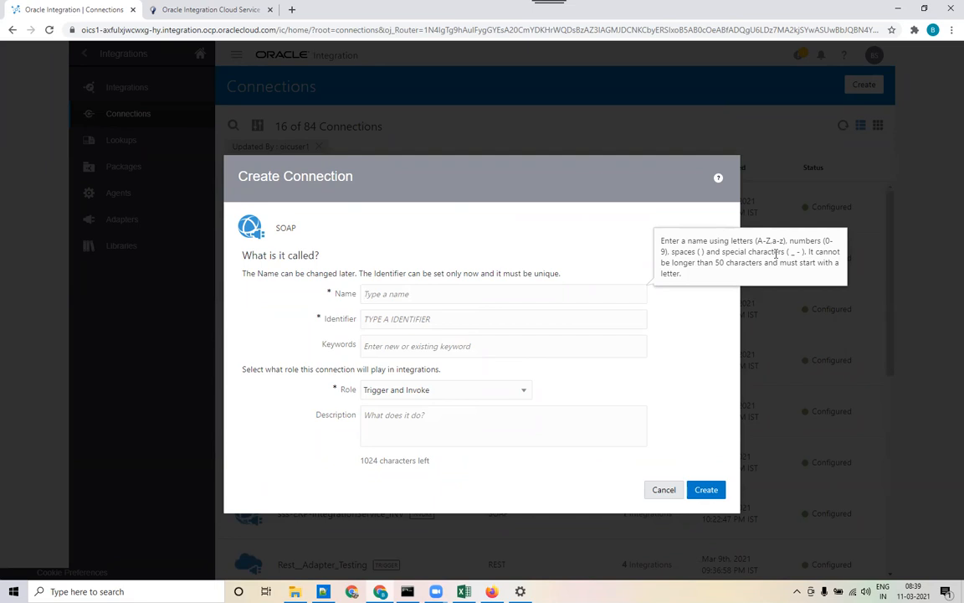
{"action": "type", "text": "bkm"}
{"action": "type", "text": "Hellow"}
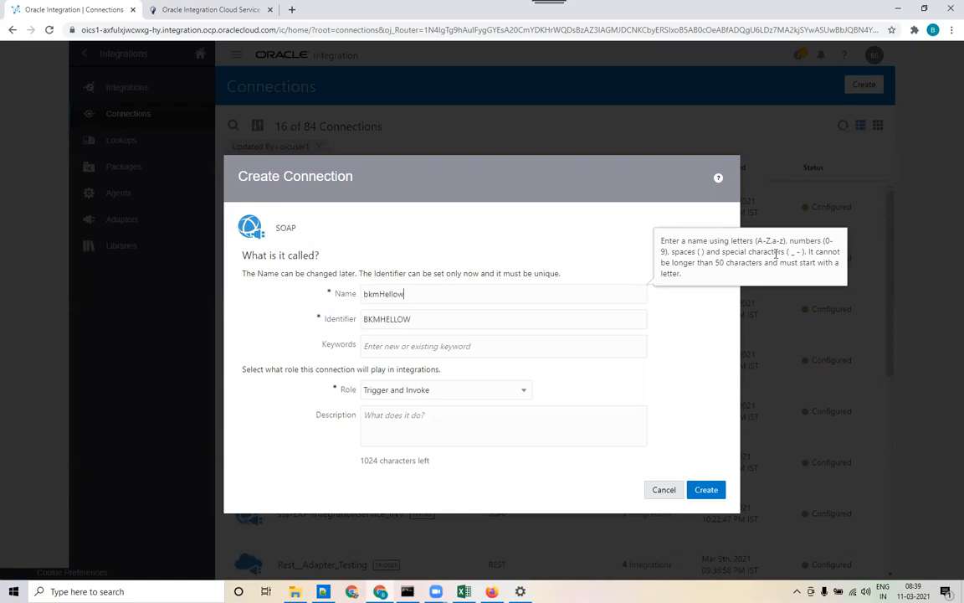
{"action": "key", "text": "BackSpace"}
{"action": "type", "text": "WorldCon"}
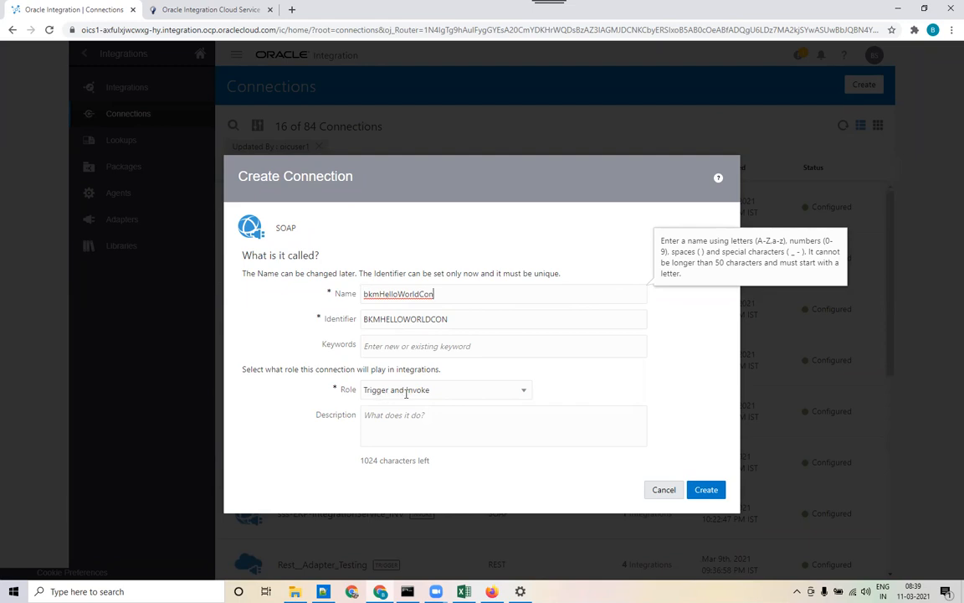
{"action": "left_click", "coordinate": [410, 392]}
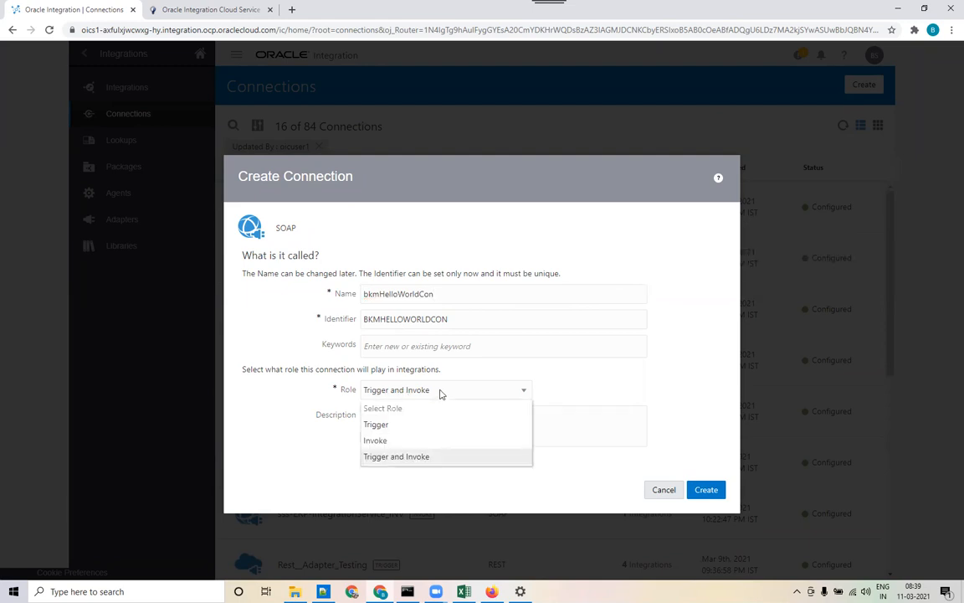
{"action": "left_click", "coordinate": [384, 442]}
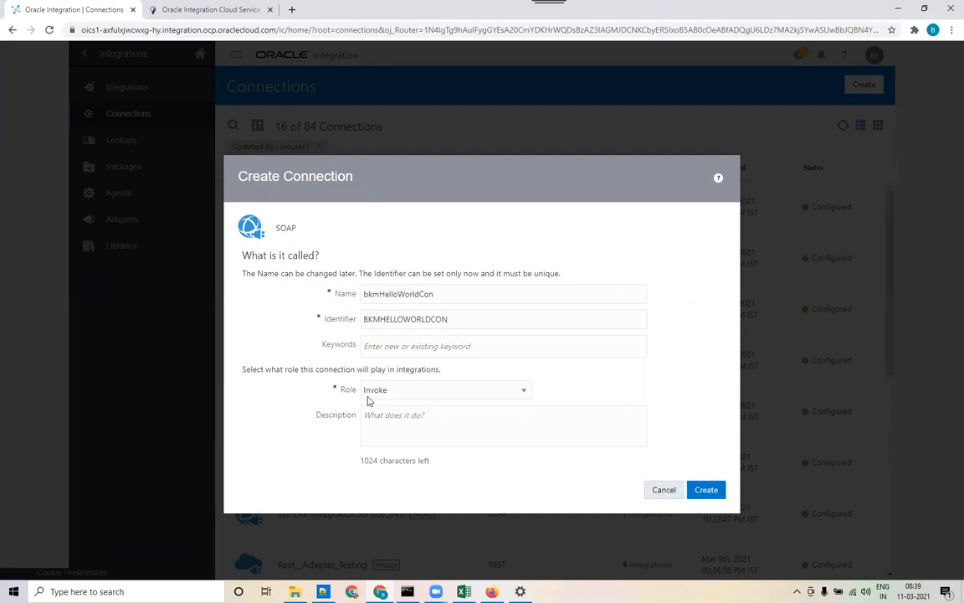
{"action": "left_click", "coordinate": [710, 492]}
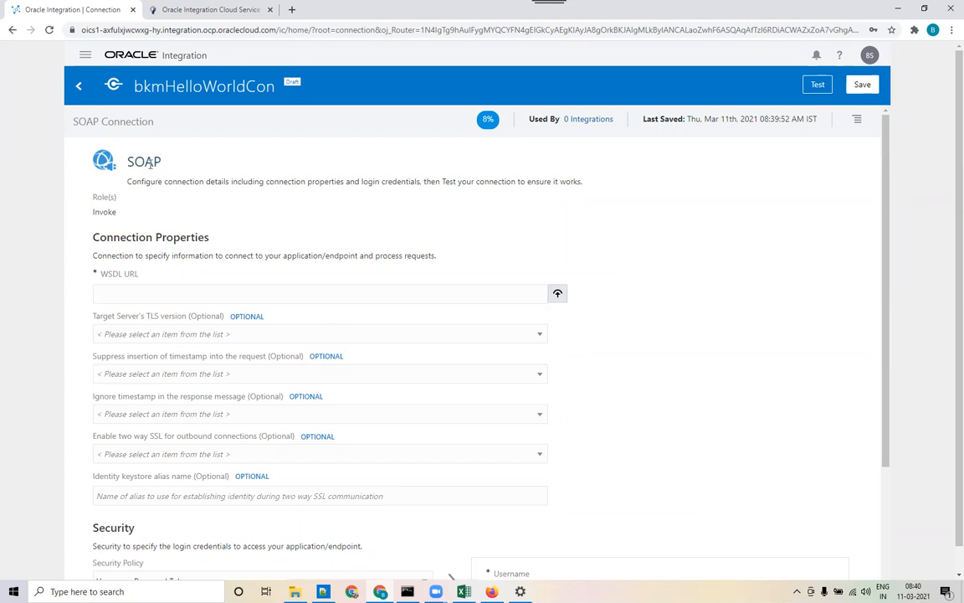
Begin uploading a WSDL for the connection's WSDL URL, browsing to googledrive, OIC-Attendees-Resources, files, wsdls
{"action": "scroll", "coordinate": [234, 277], "scroll_direction": "down", "scroll_amount": 1}
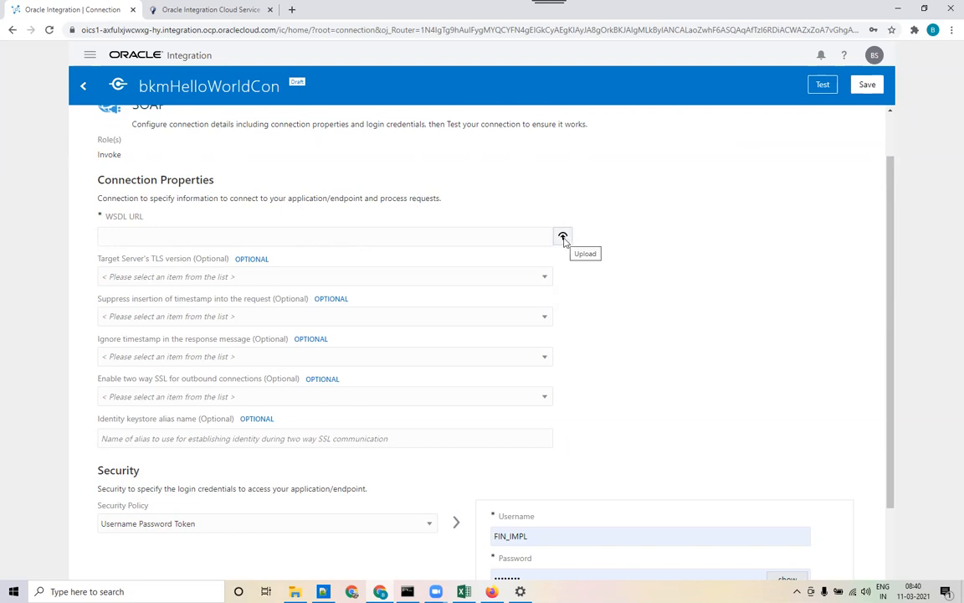
{"action": "left_click", "coordinate": [563, 237]}
{"action": "left_click", "coordinate": [482, 315]}
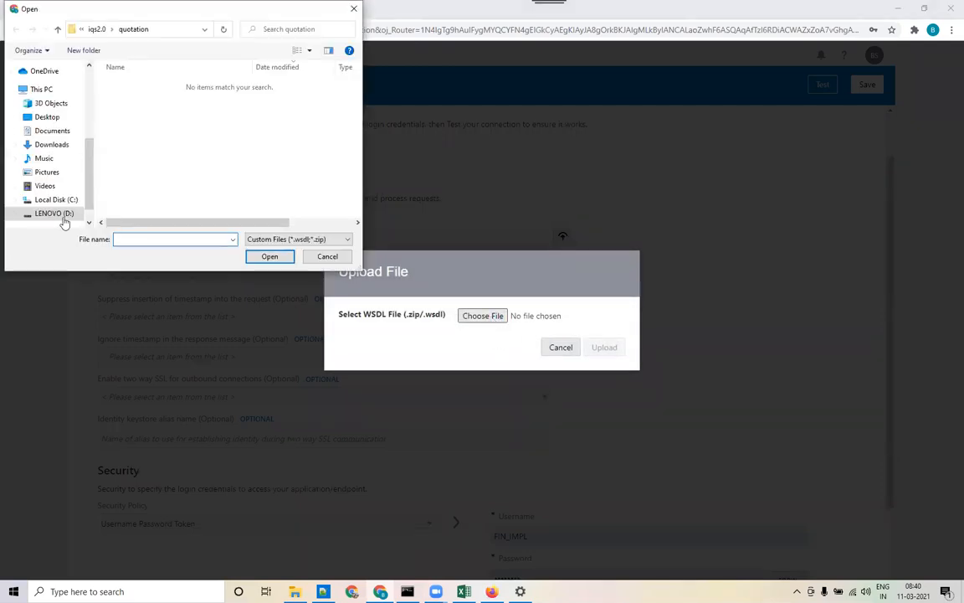
{"action": "scroll", "coordinate": [58, 168], "scroll_direction": "up", "scroll_amount": 3}
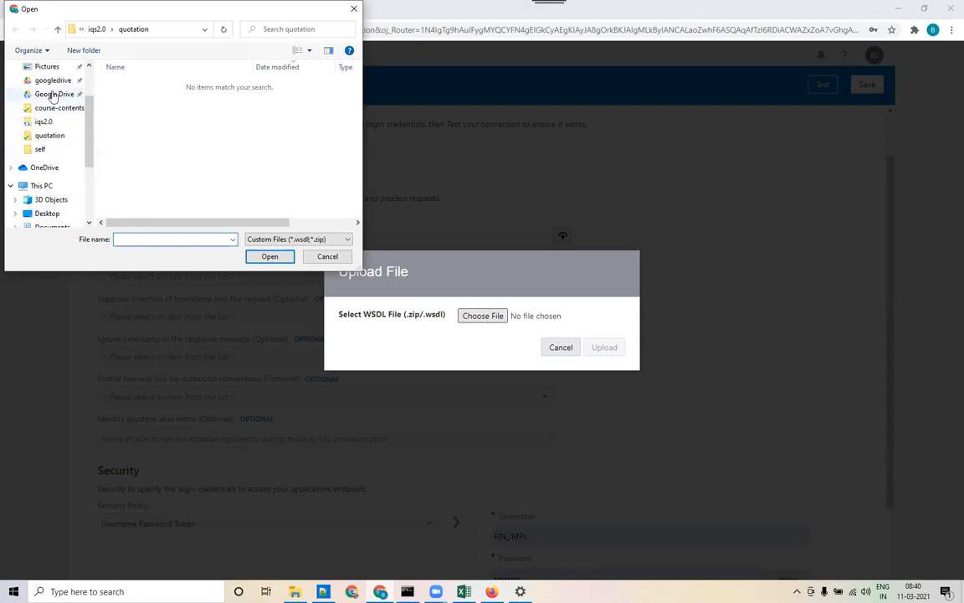
{"action": "left_click", "coordinate": [54, 94]}
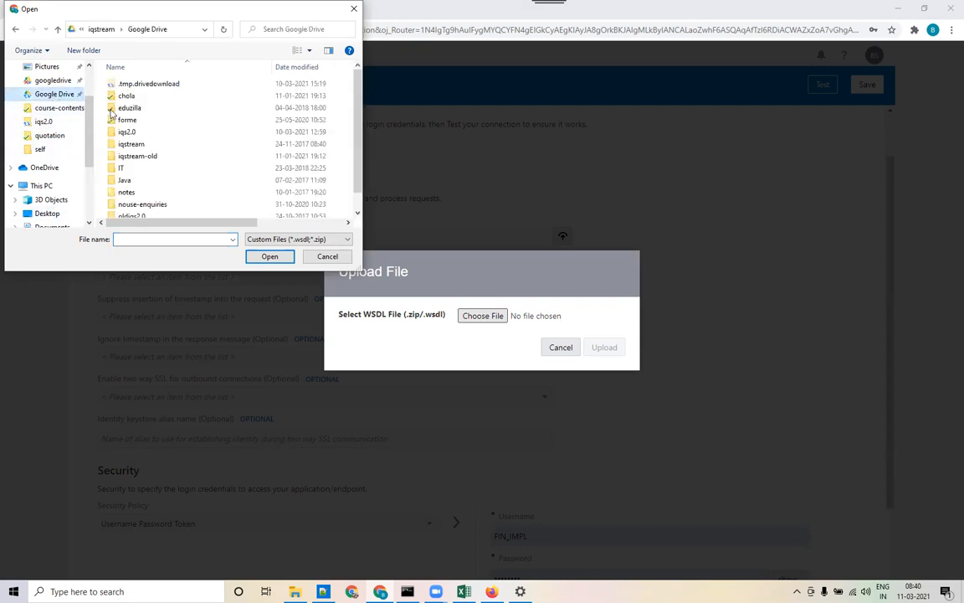
{"action": "left_click", "coordinate": [64, 80]}
{"action": "double_click", "coordinate": [134, 95]}
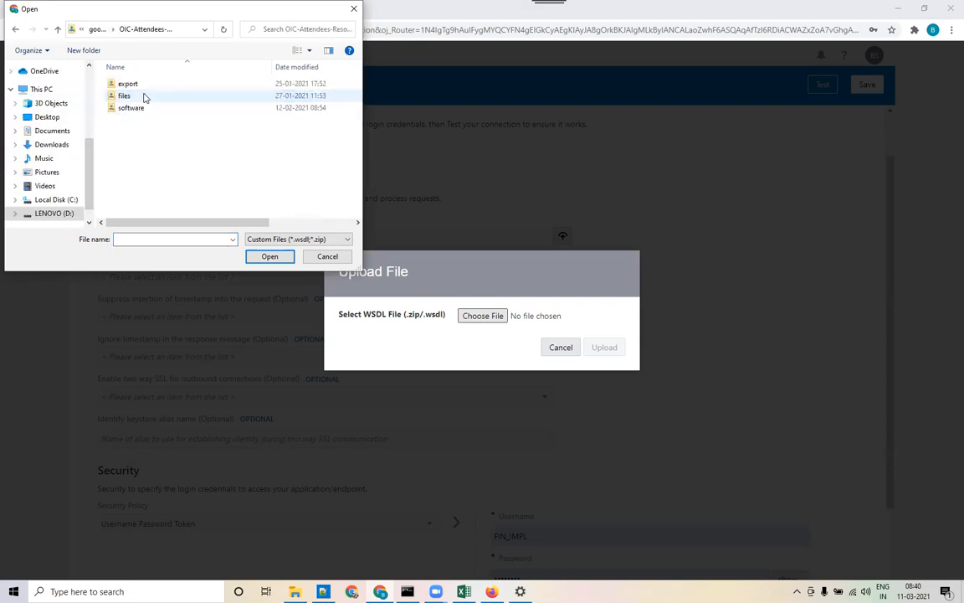
{"action": "double_click", "coordinate": [130, 96]}
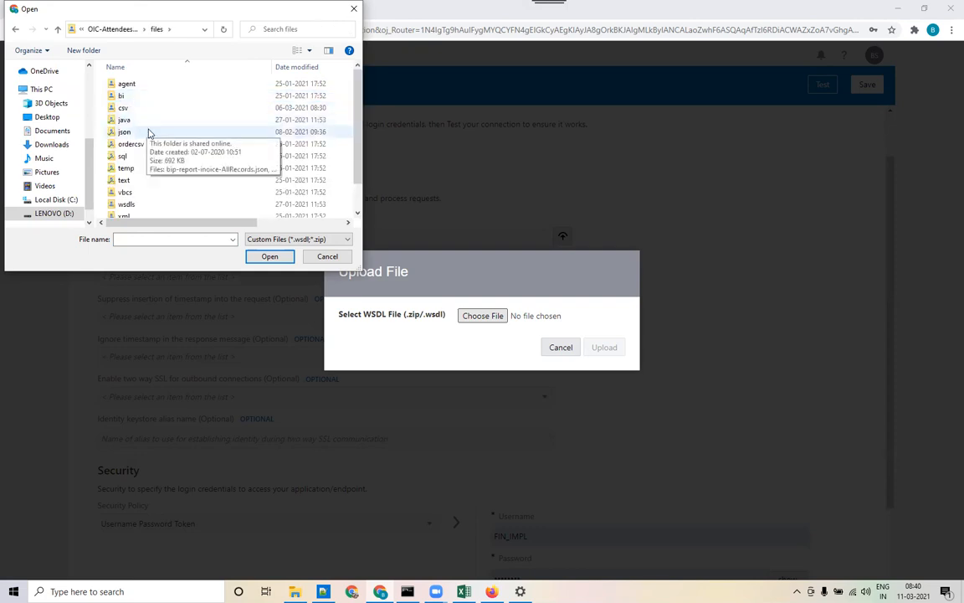
{"action": "scroll", "coordinate": [149, 132], "scroll_direction": "down", "scroll_amount": 1}
{"action": "double_click", "coordinate": [127, 178]}
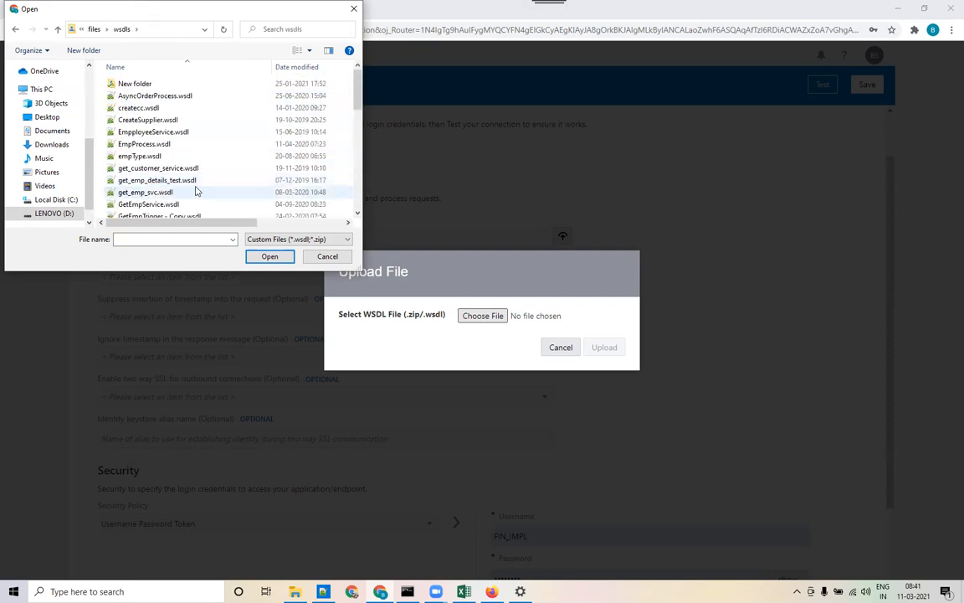
Choose HelloWorld_Invoke.wsdl as the WSDL file for the upload
{"action": "left_click", "coordinate": [155, 131]}
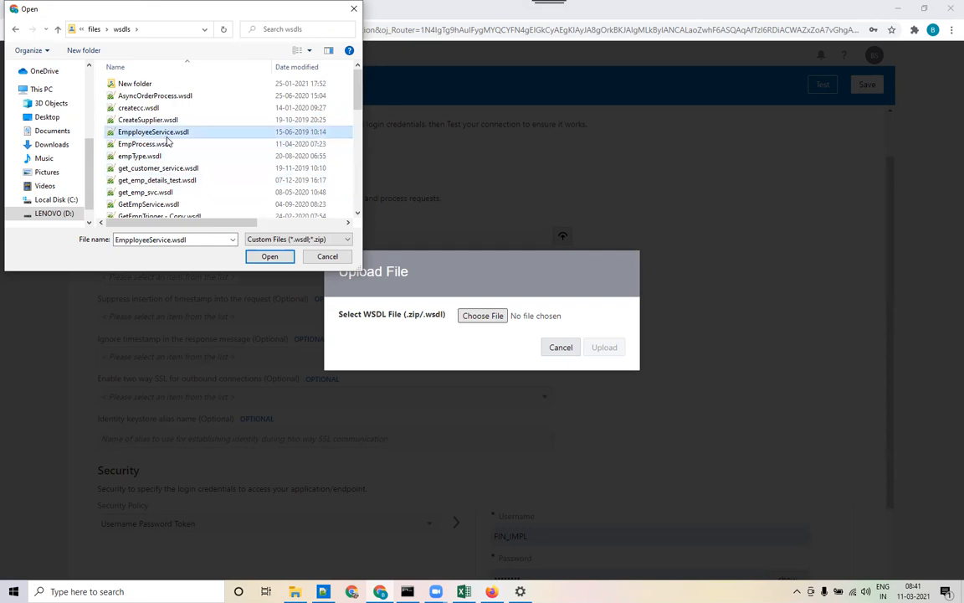
{"action": "key", "text": "h"}
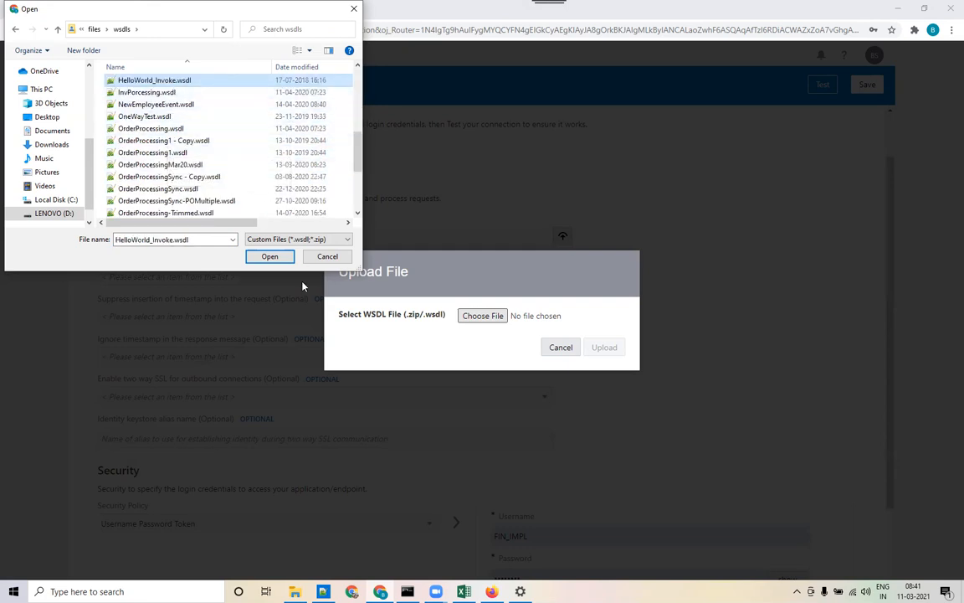
{"action": "left_click", "coordinate": [271, 256]}
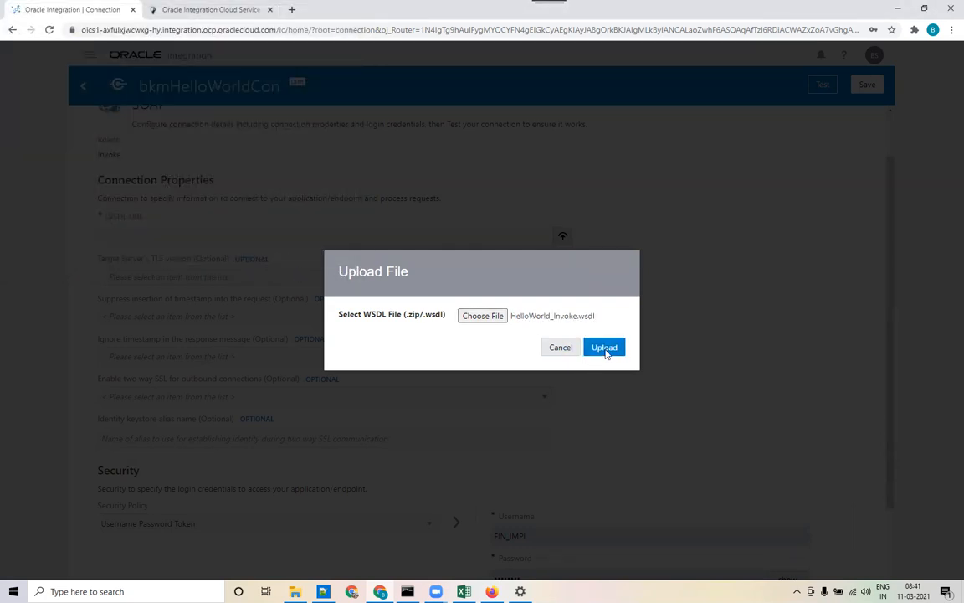
Upload the chosen HelloWorld_Invoke.wsdl and set the connection's security policy to No Security Policy
{"action": "left_click", "coordinate": [604, 348]}
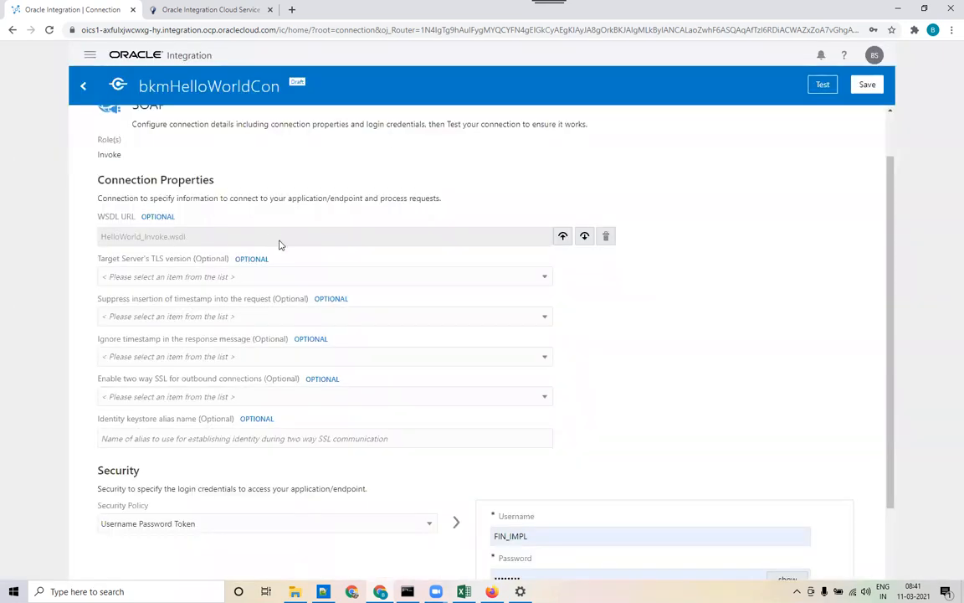
{"action": "scroll", "coordinate": [281, 243], "scroll_direction": "down", "scroll_amount": 1}
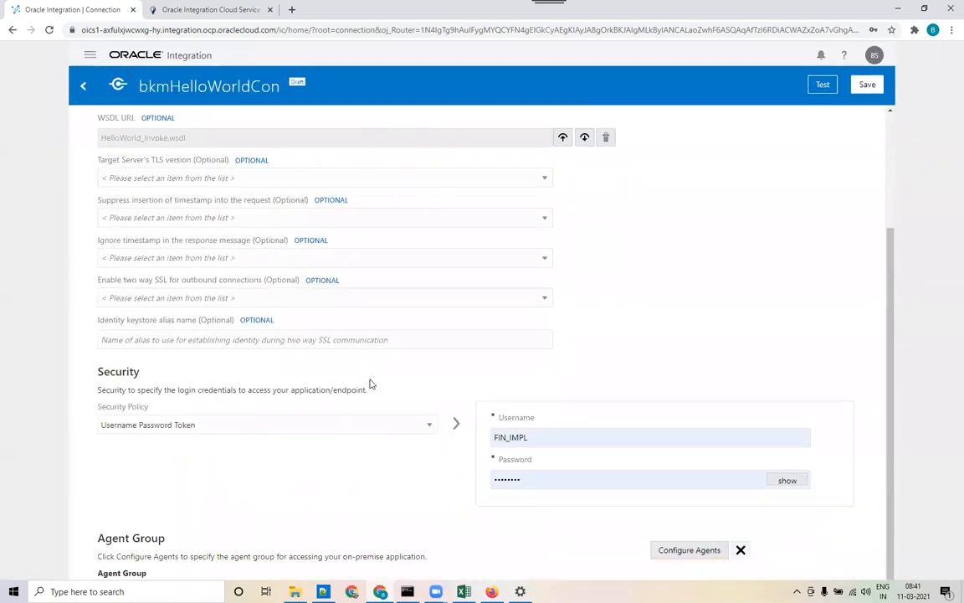
{"action": "left_click", "coordinate": [416, 427]}
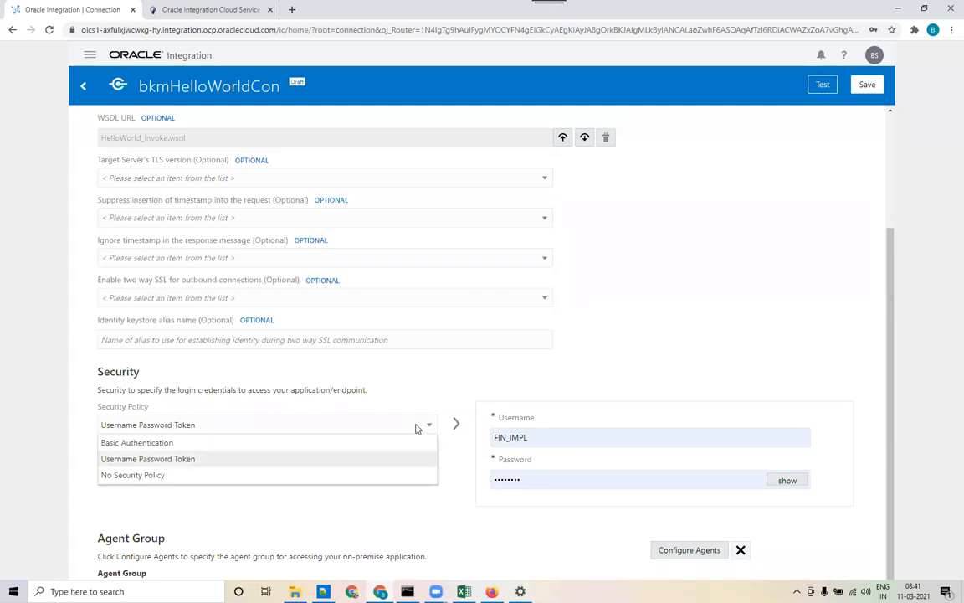
{"action": "left_click", "coordinate": [360, 482]}
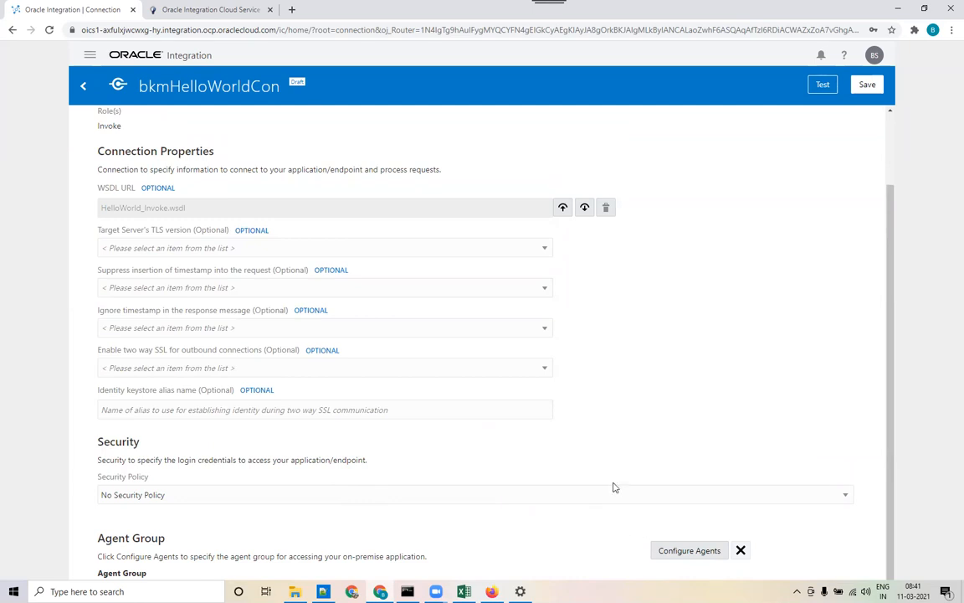
Run Validate and Test on bkmHelloWorldCon, save it and return to the connections list
{"action": "scroll", "coordinate": [628, 418], "scroll_direction": "up", "scroll_amount": 2}
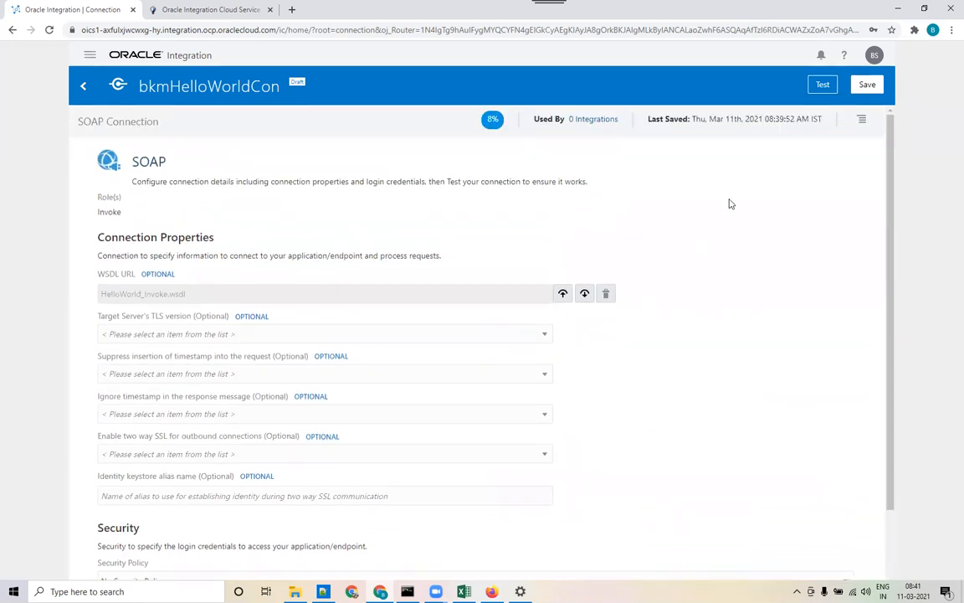
{"action": "left_click", "coordinate": [822, 85]}
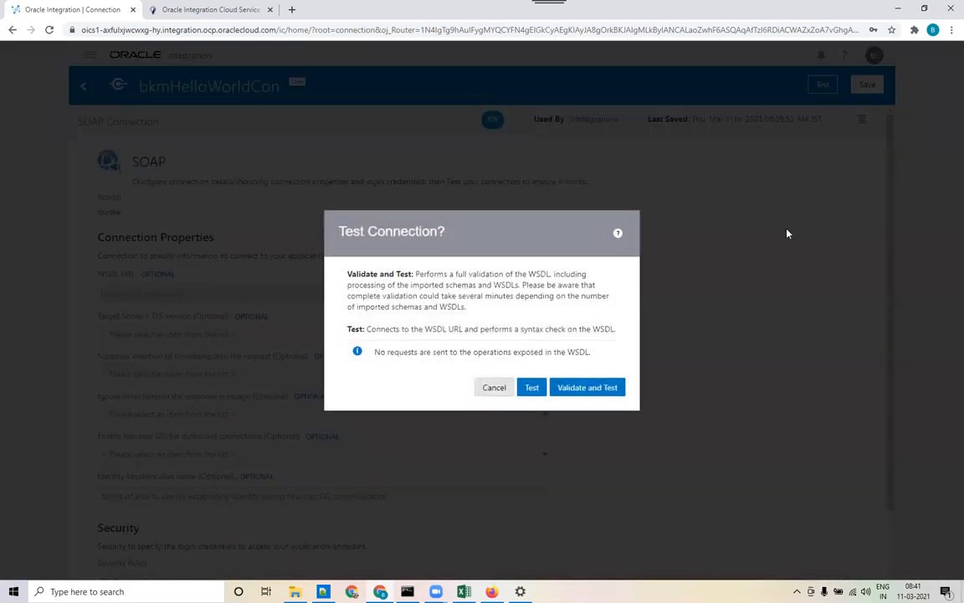
{"action": "left_click", "coordinate": [601, 390]}
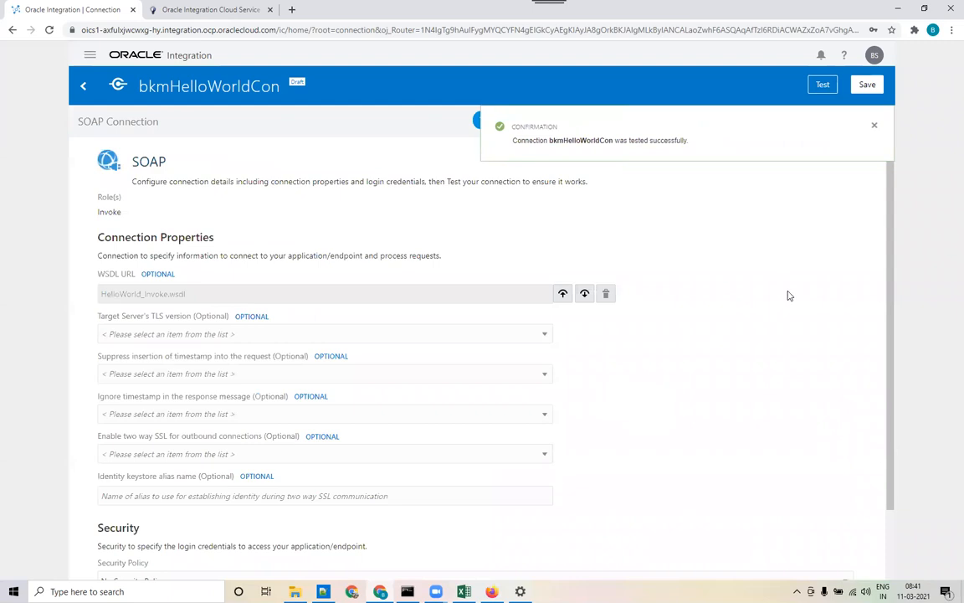
{"action": "left_click", "coordinate": [875, 128]}
{"action": "left_click", "coordinate": [868, 87]}
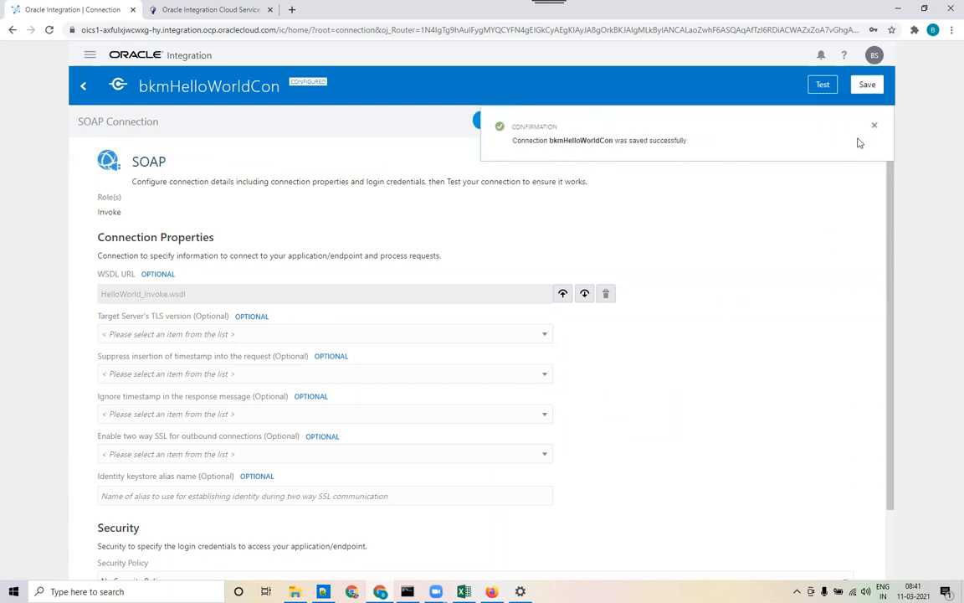
{"action": "left_click", "coordinate": [874, 127]}
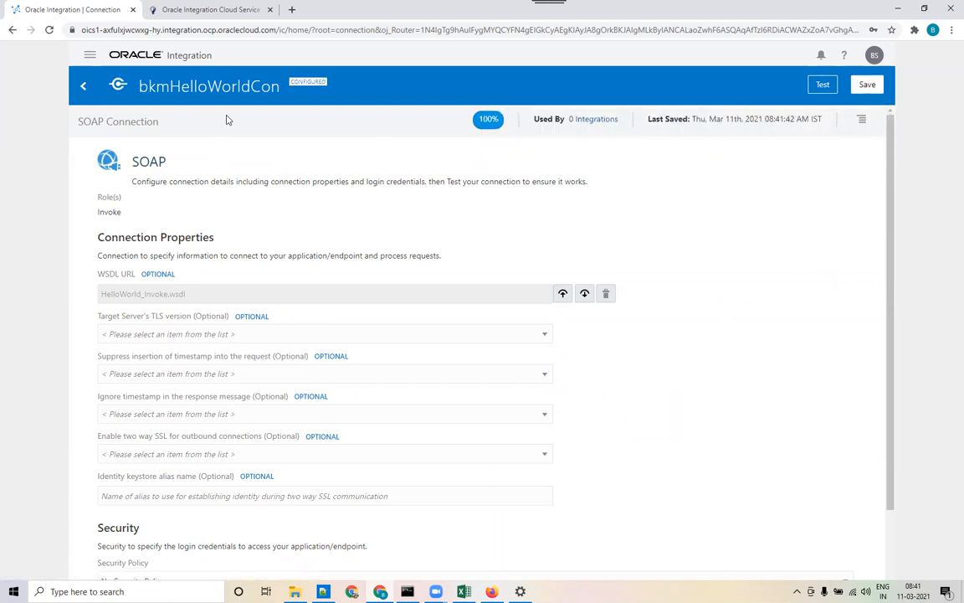
{"action": "left_click", "coordinate": [83, 86]}
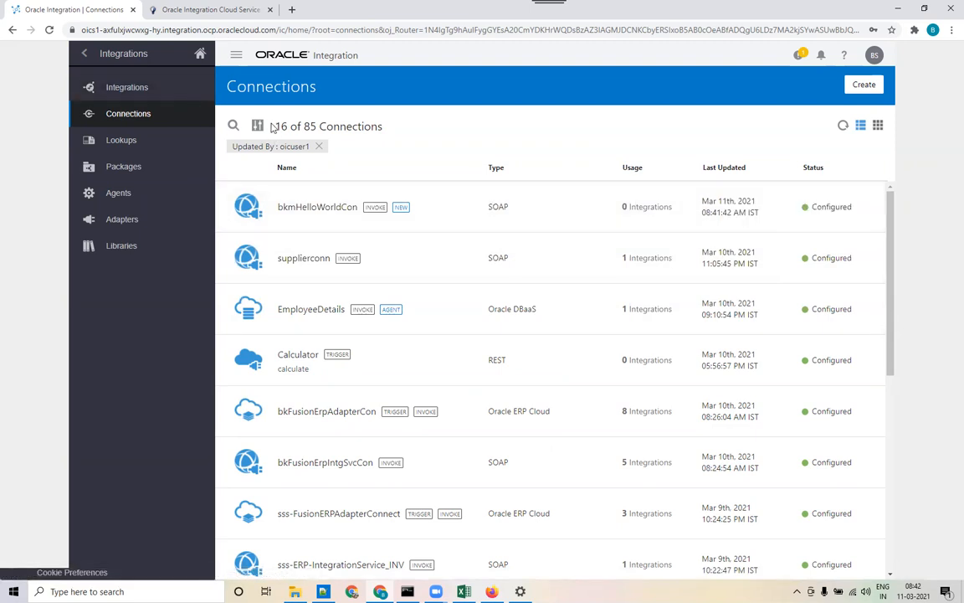
Start a new connection based on the REST adapter, highlighting the "Expose as REST" line in the Notepad++ notes before selecting the adapter
{"action": "left_click", "coordinate": [867, 86]}
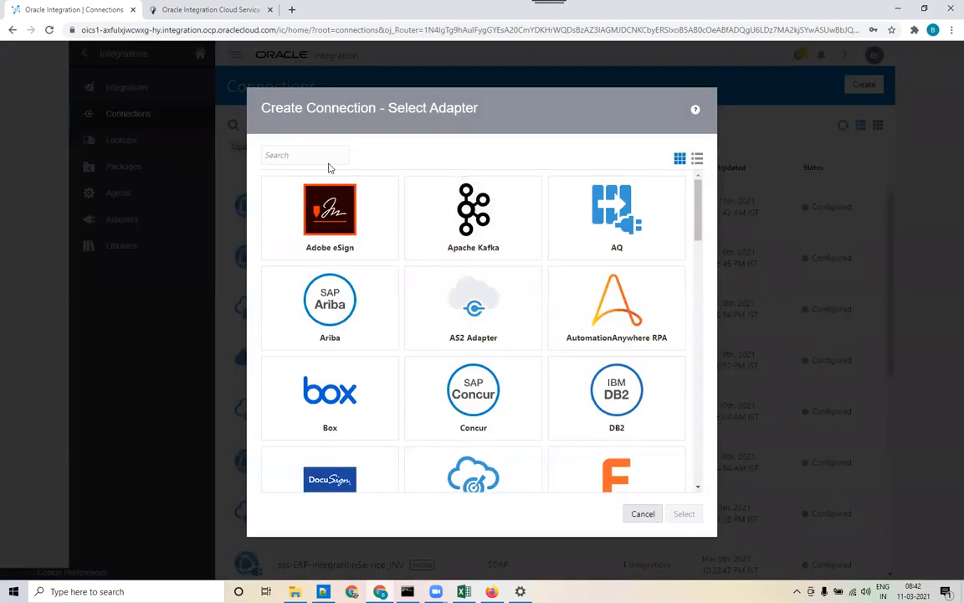
{"action": "type", "text": "REST"}
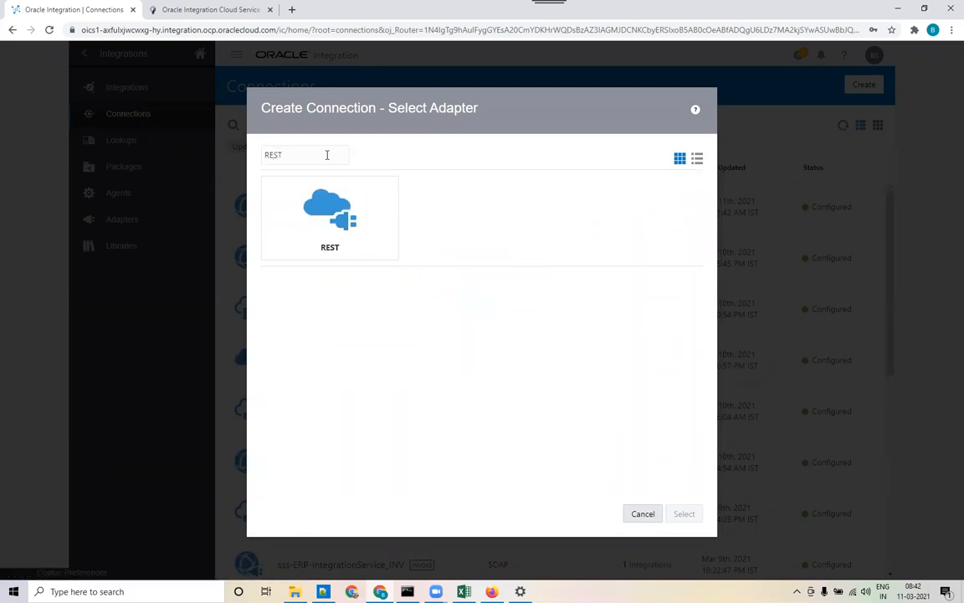
{"action": "key", "text": "alt+Tab"}
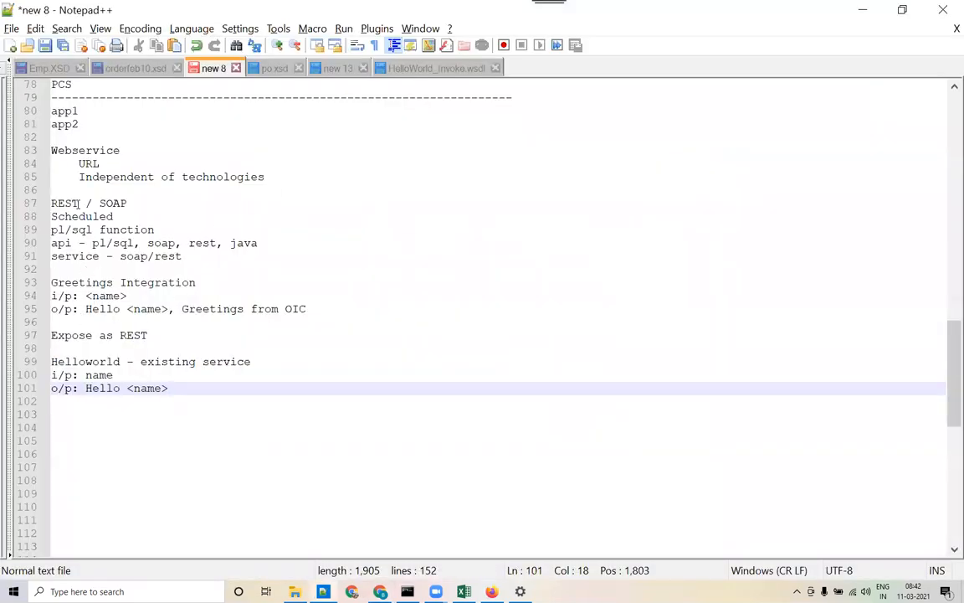
{"action": "left_click_drag", "start_coordinate": [153, 334], "coordinate": [3, 329]}
{"action": "key", "text": "alt+Tab"}
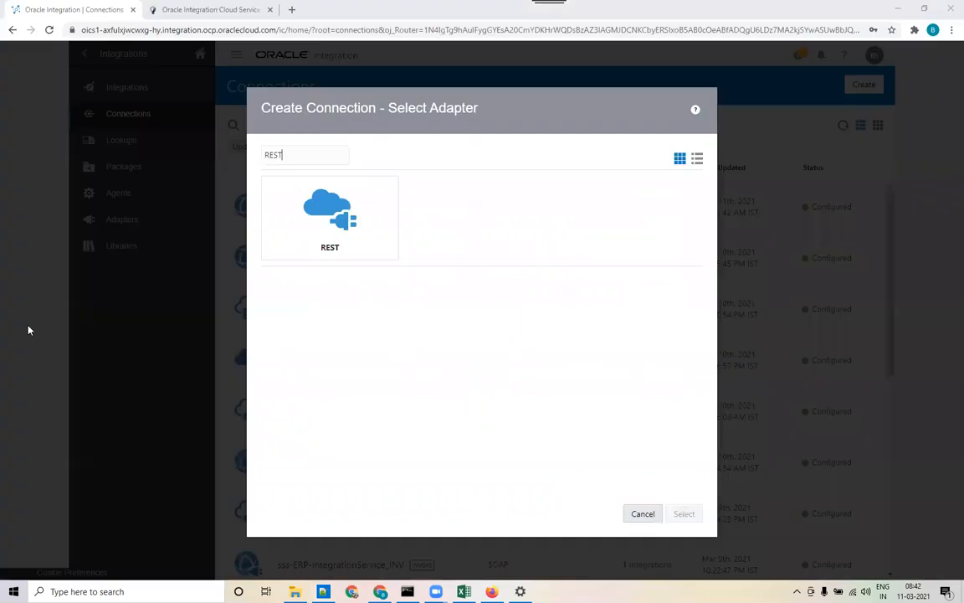
{"action": "left_click", "coordinate": [291, 220]}
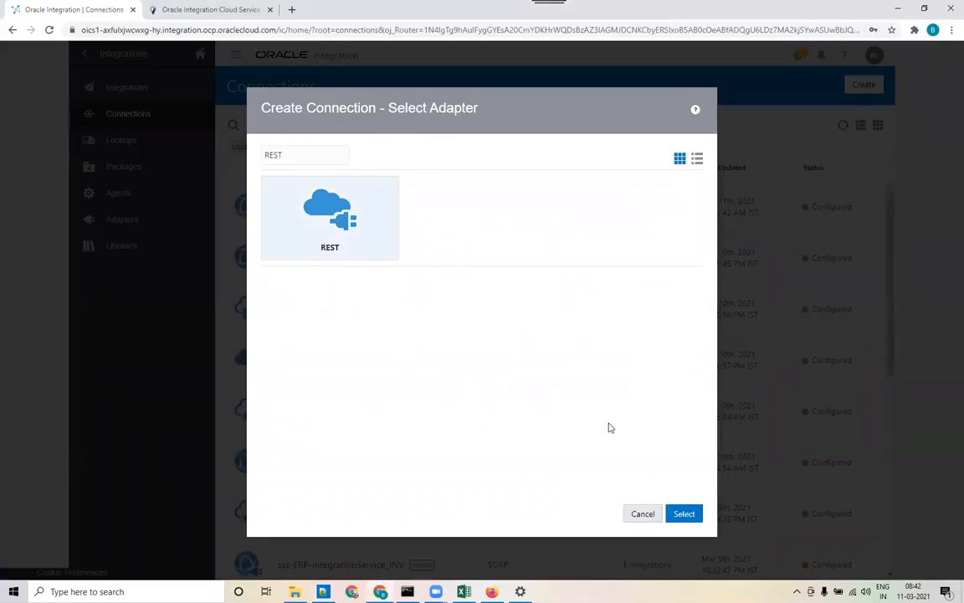
{"action": "left_click", "coordinate": [684, 513]}
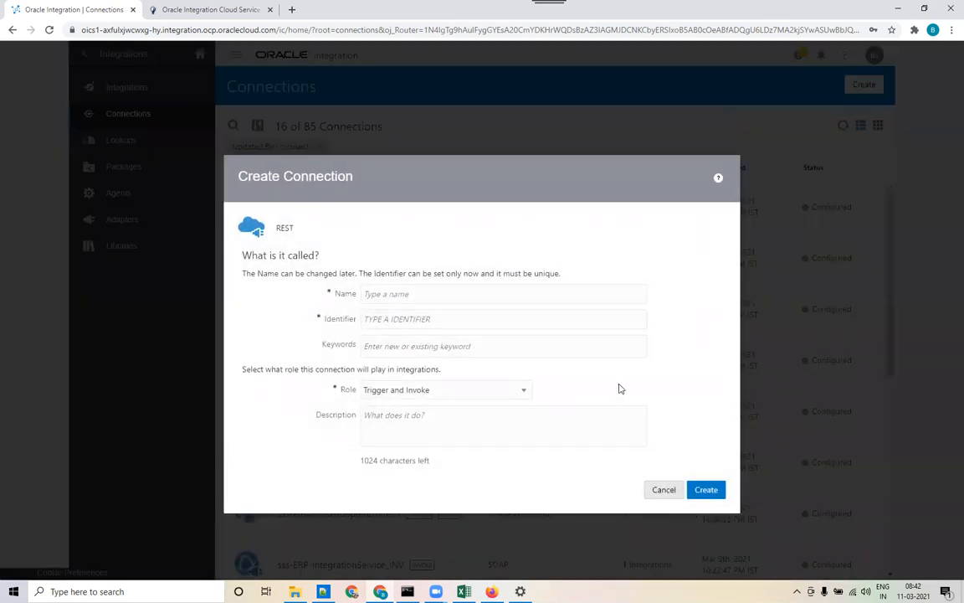
Name the REST connection bkmGreetingIntg, set its role to Trigger and create it
{"action": "left_click", "coordinate": [572, 291]}
{"action": "type", "text": "bkm"}
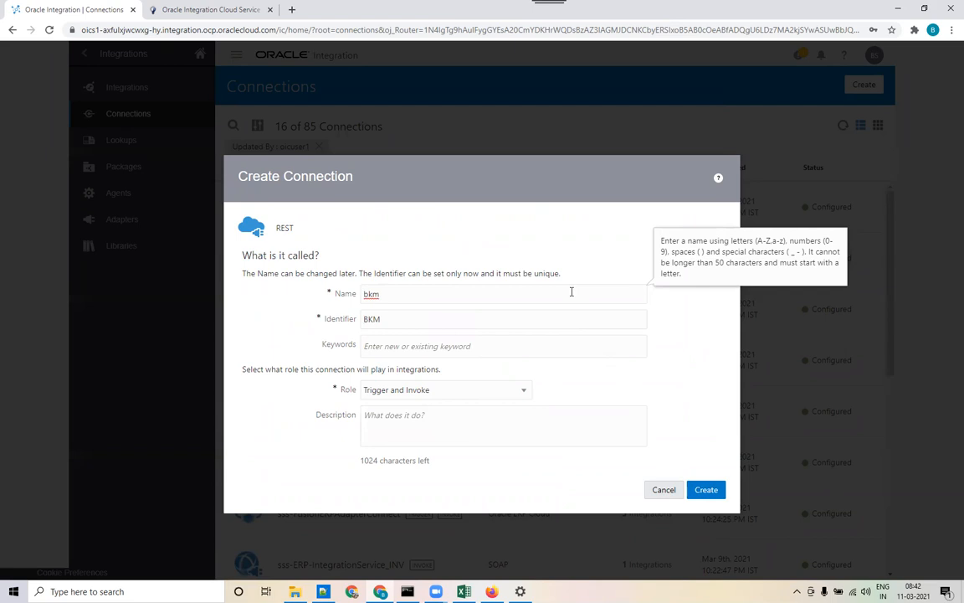
{"action": "type", "text": "GreetingIntg"}
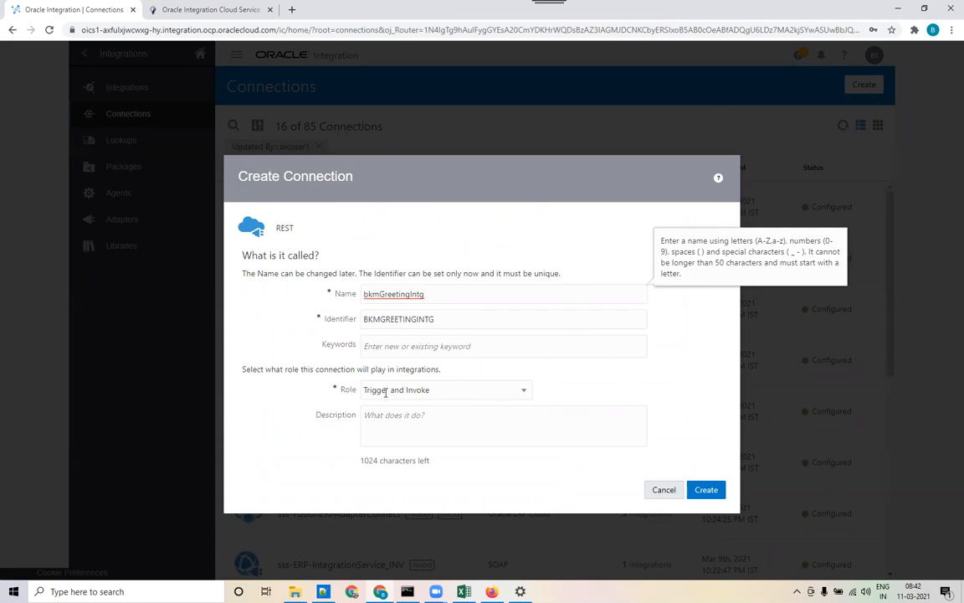
{"action": "left_click", "coordinate": [426, 390]}
{"action": "left_click", "coordinate": [389, 423]}
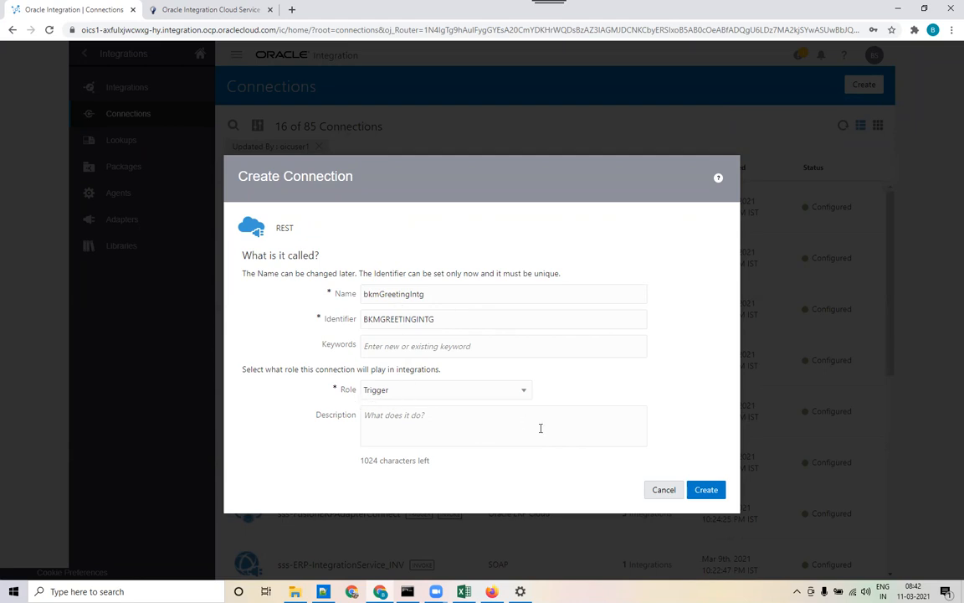
{"action": "left_click", "coordinate": [707, 492]}
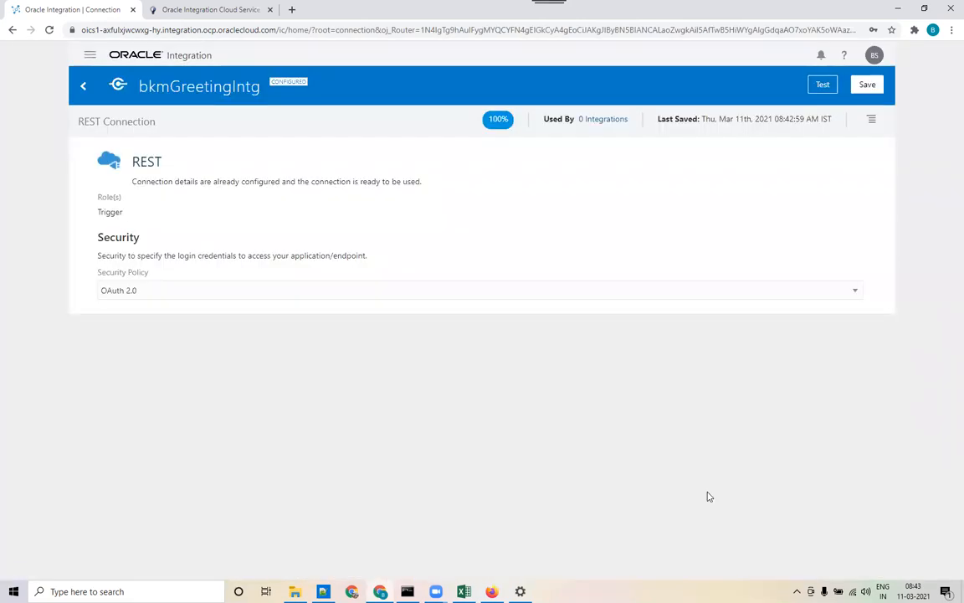
Set the security policy of bkmGreetingIntg to Basic Authentication and test the connection
{"action": "left_click", "coordinate": [772, 293]}
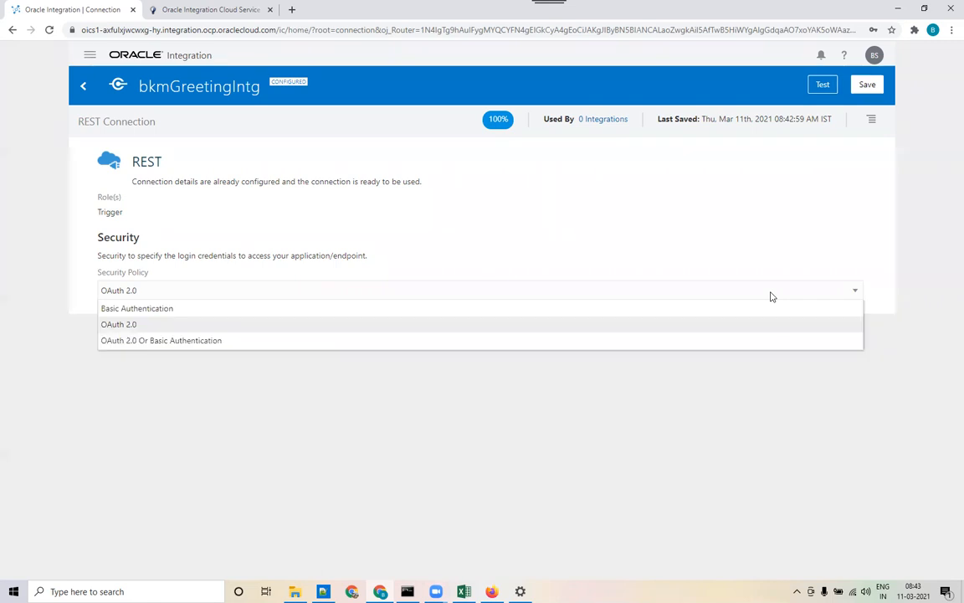
{"action": "left_click", "coordinate": [426, 310]}
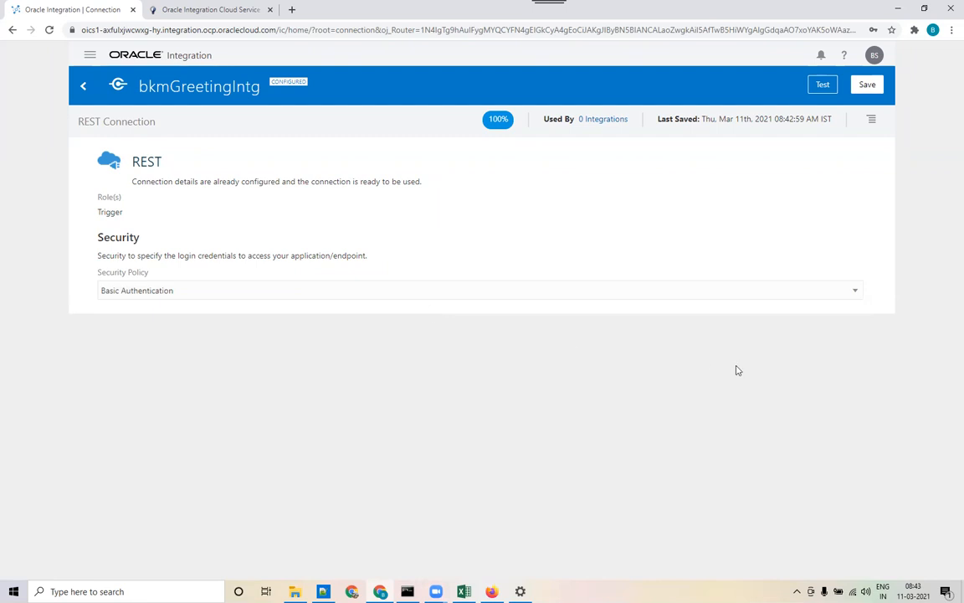
{"action": "left_click", "coordinate": [823, 85]}
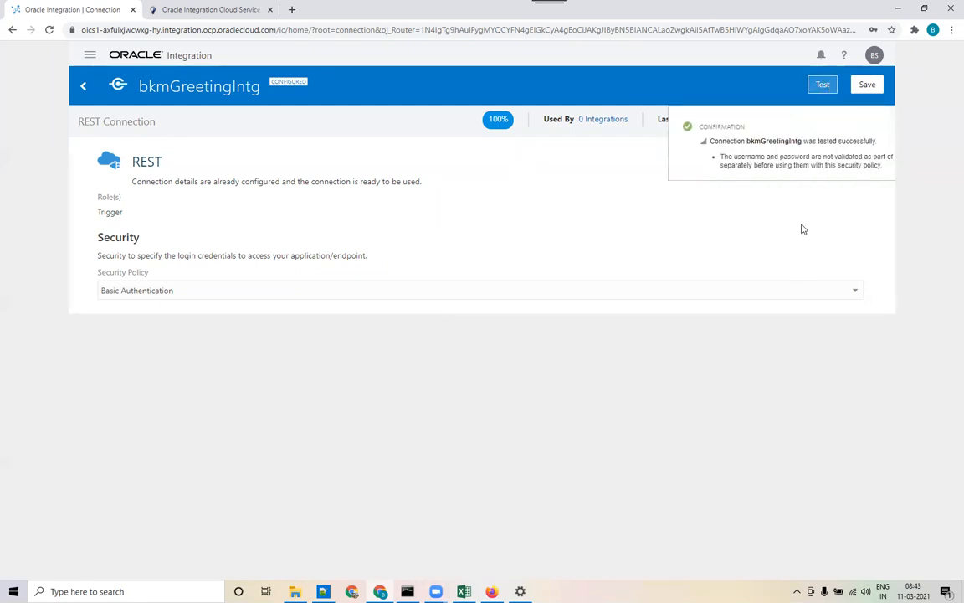
{"action": "left_click", "coordinate": [880, 126]}
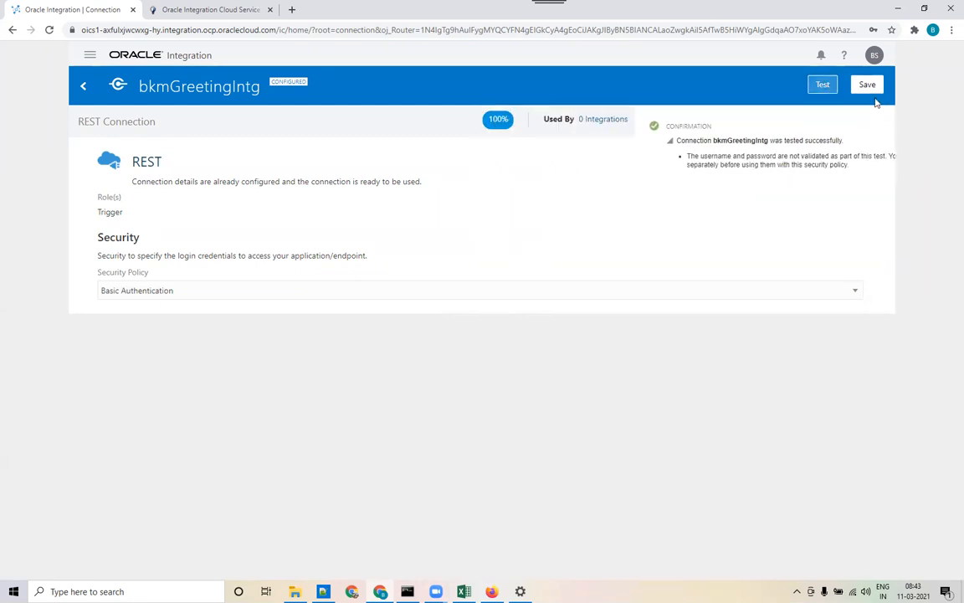
Save the bkmGreetingIntg connection and return to the connections list
{"action": "left_click", "coordinate": [871, 85]}
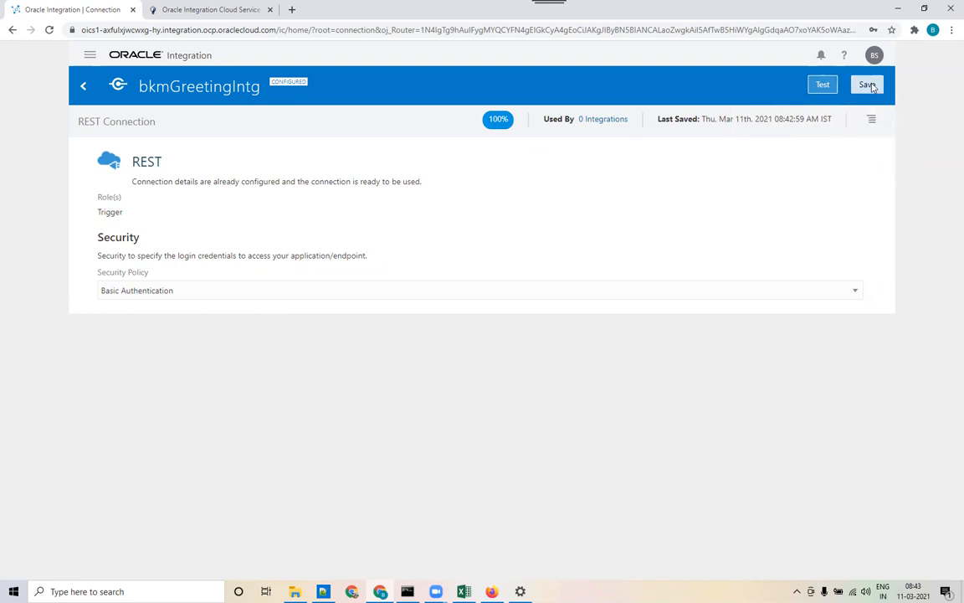
{"action": "left_click", "coordinate": [876, 126]}
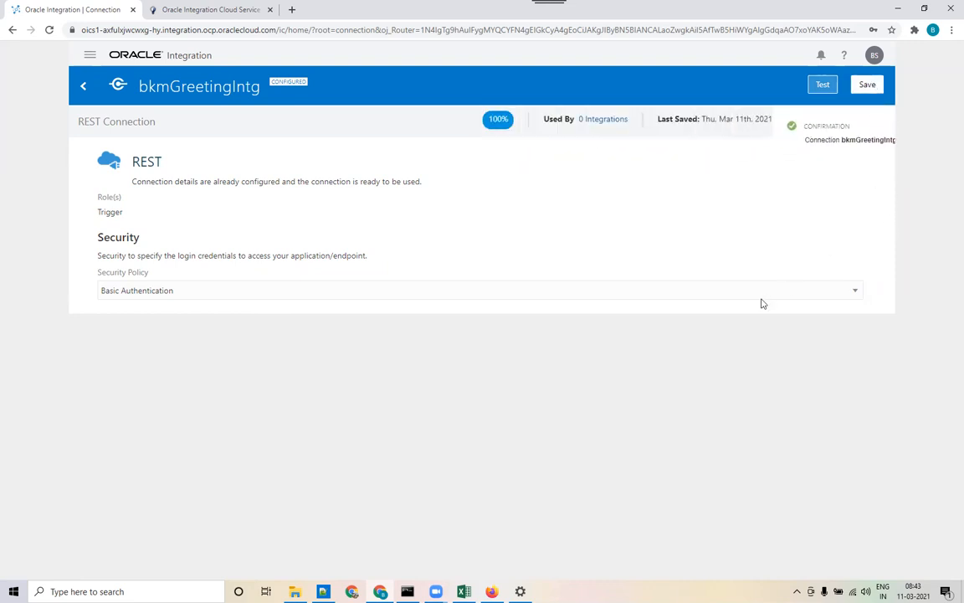
{"action": "left_click", "coordinate": [81, 86]}
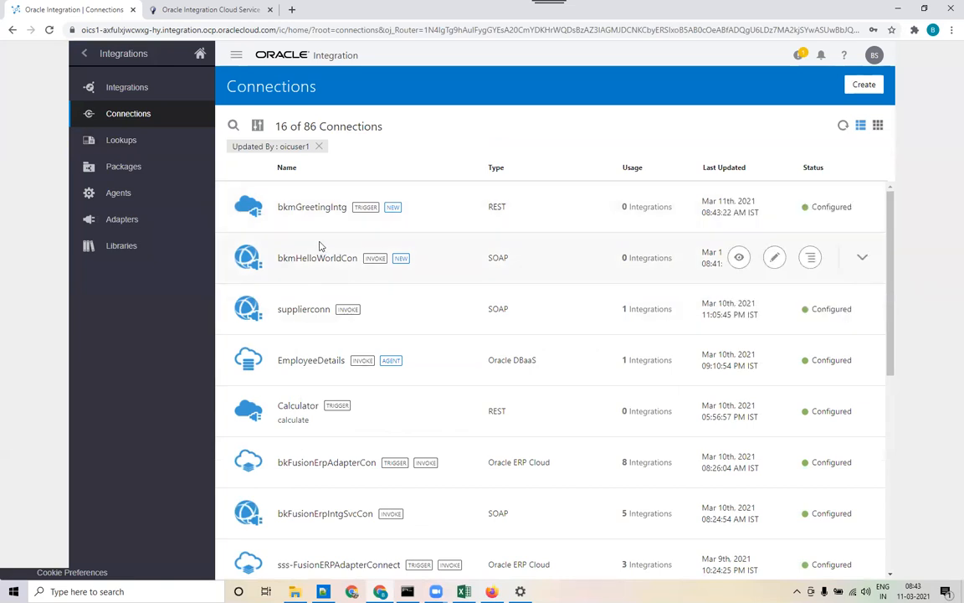
Switch to the Notepad++ notes and add the heading "Create Connections" on line 104, below the Helloworld service details
{"action": "key", "text": "alt+Tab"}
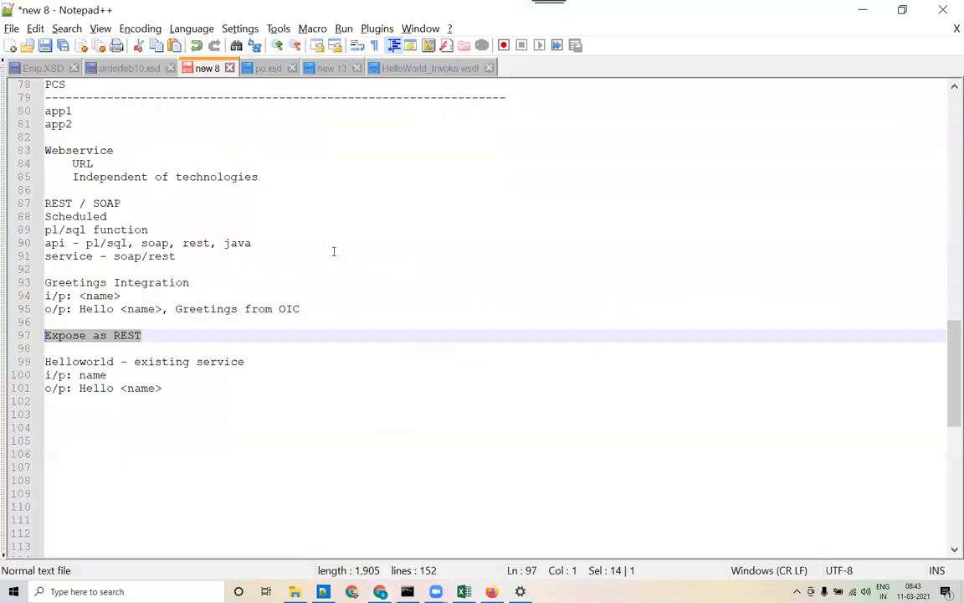
{"action": "left_click", "coordinate": [140, 428]}
{"action": "type", "text": "Conn"}
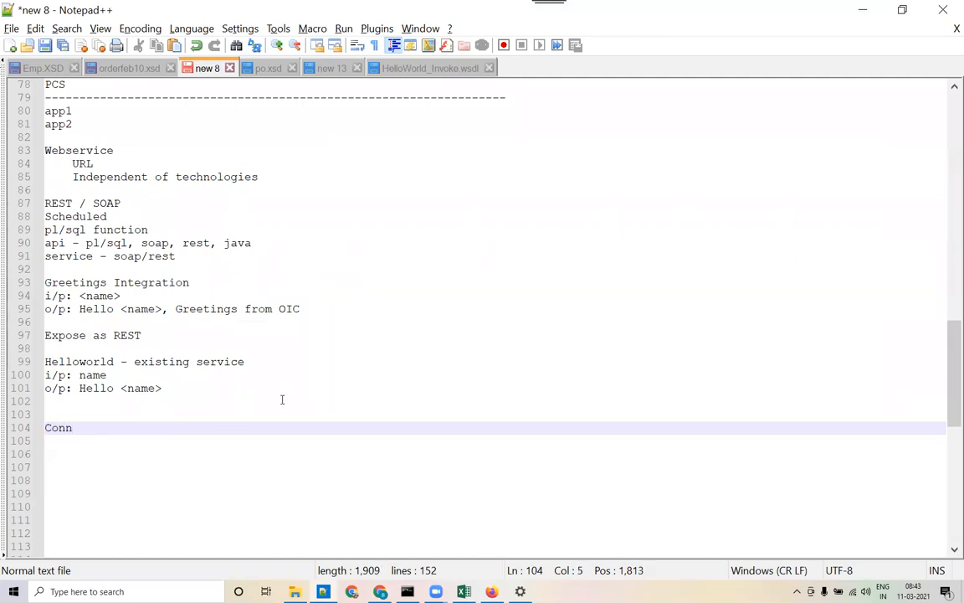
{"action": "key", "text": "shift+Home"}
{"action": "type", "text": "Create Connections"}
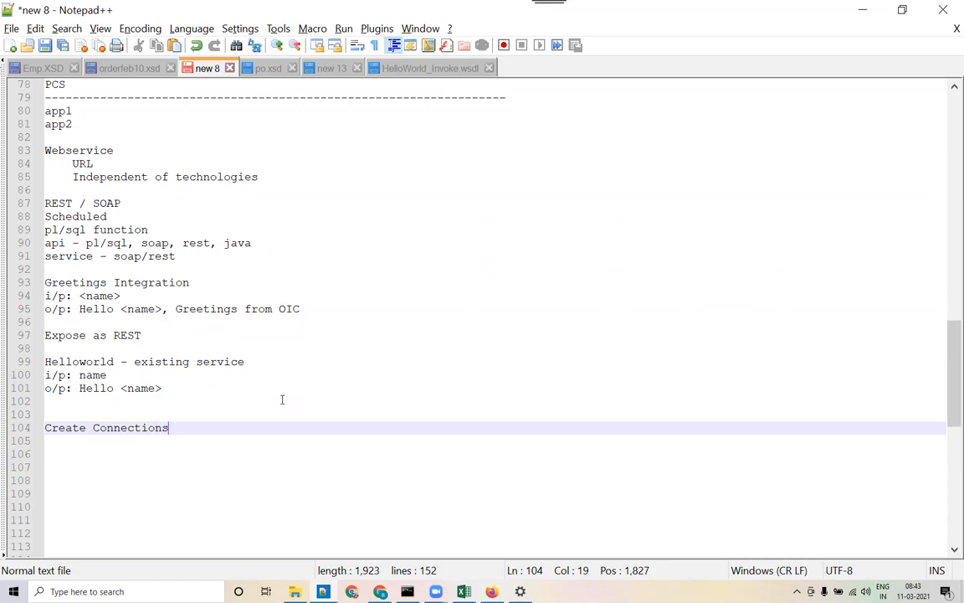
Add two indented lines under the heading: "SOAP - Invoke for Helloworld" and "REST - Trigger to expose our integration"
{"action": "key", "text": "Return"}
{"action": "key", "text": "Tab"}
{"action": "type", "text": "SOAP - Inooke for Hel"}
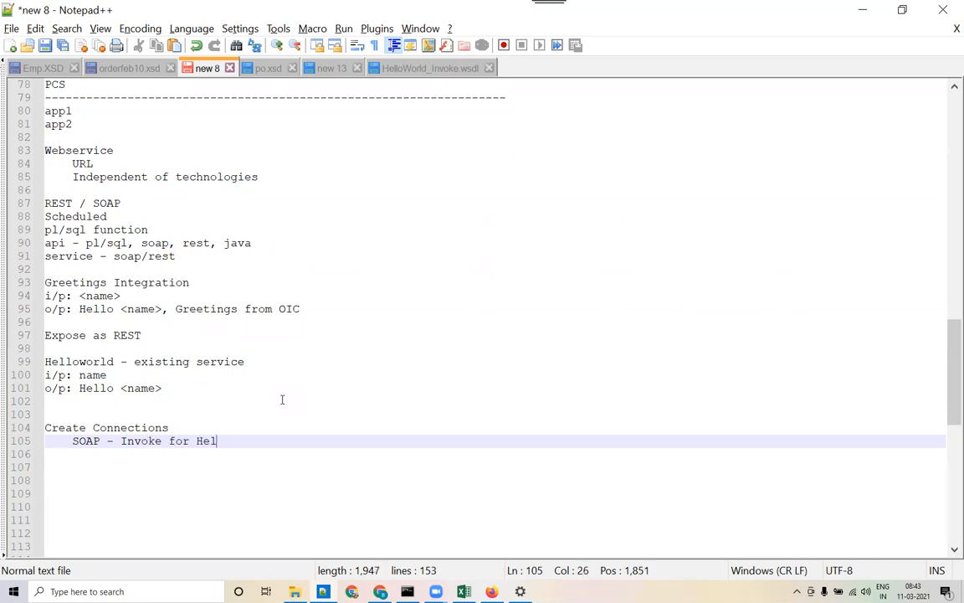
{"action": "type", "text": "loworld"}
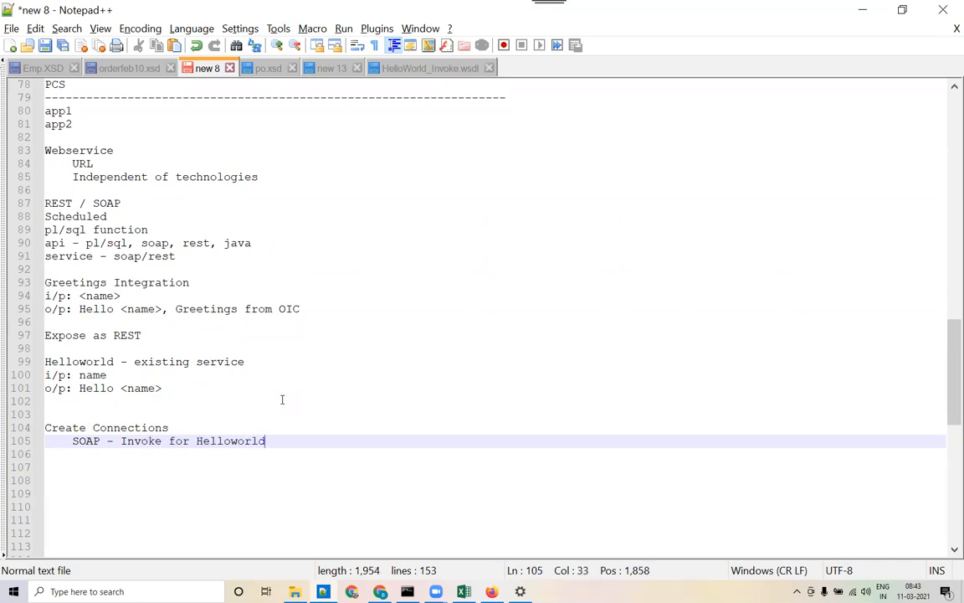
{"action": "key", "text": "Return"}
{"action": "type", "text": "REST "}
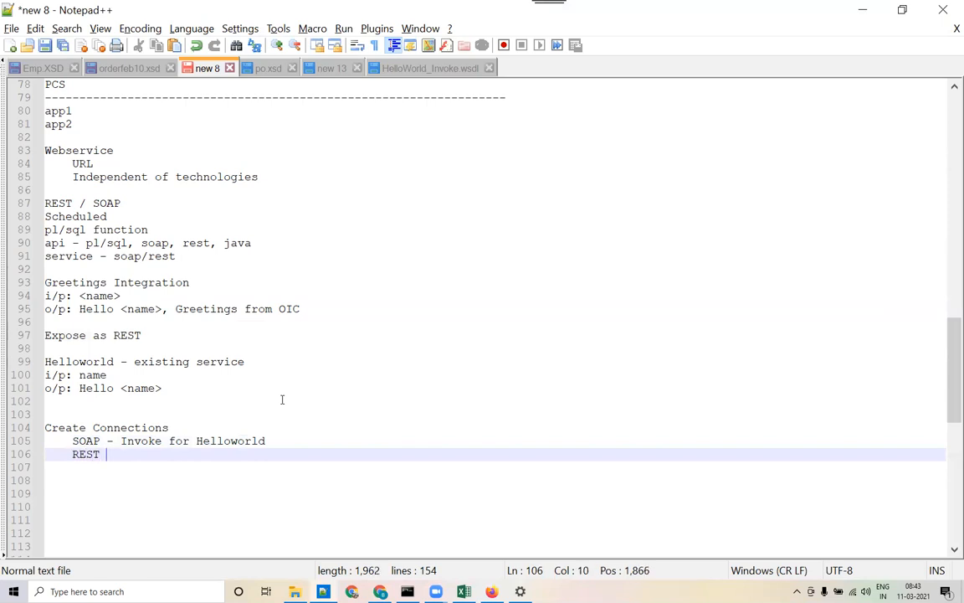
{"action": "type", "text": "- Trigger to expose our "}
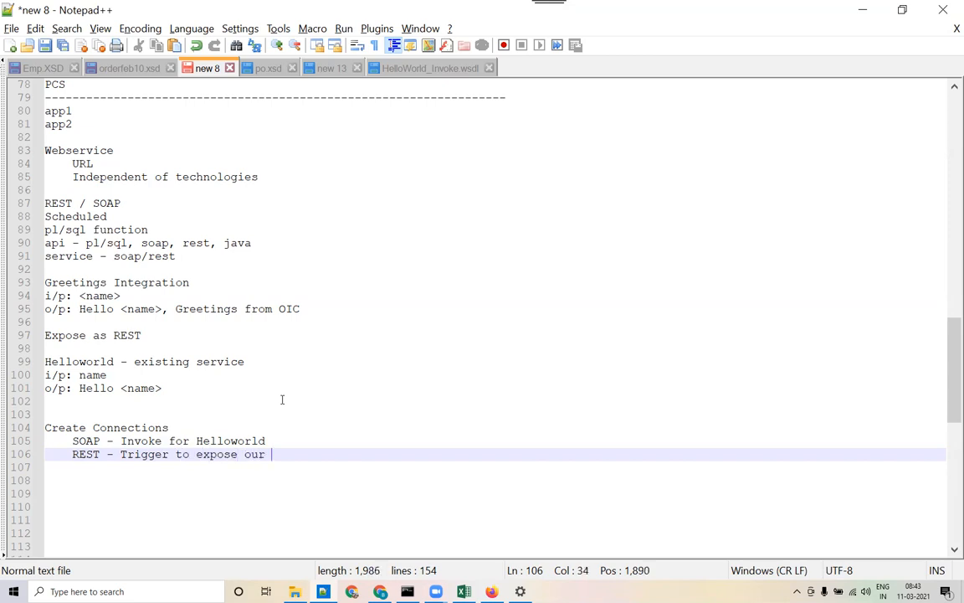
{"action": "type", "text": "integration"}
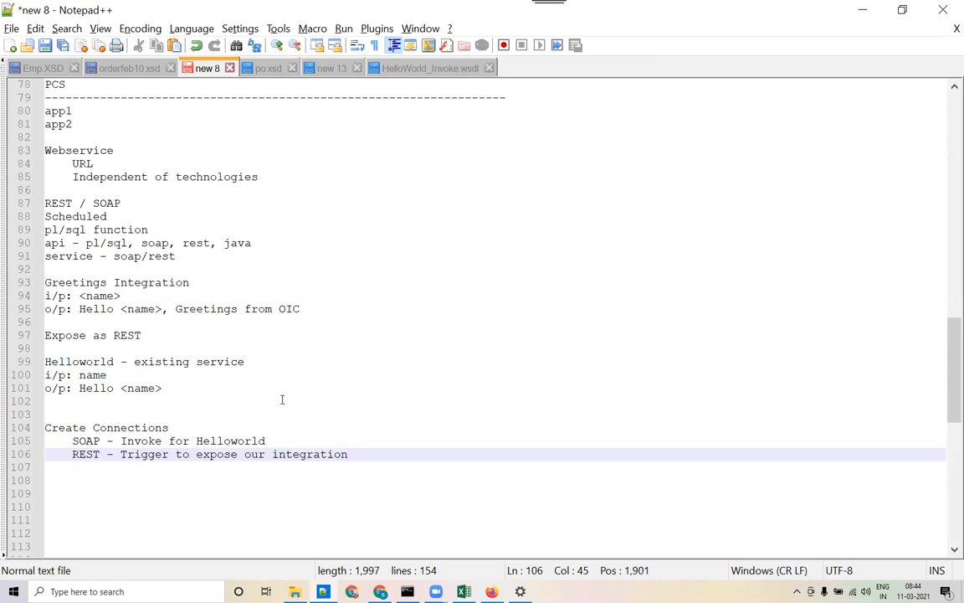
Leave blank lines below the connection notes, switch to Oracle Integration and start creating a new integration from the Integrations list
{"action": "key", "text": "Return"}
{"action": "key", "text": "Return"}
{"action": "key", "text": "alt+Tab"}
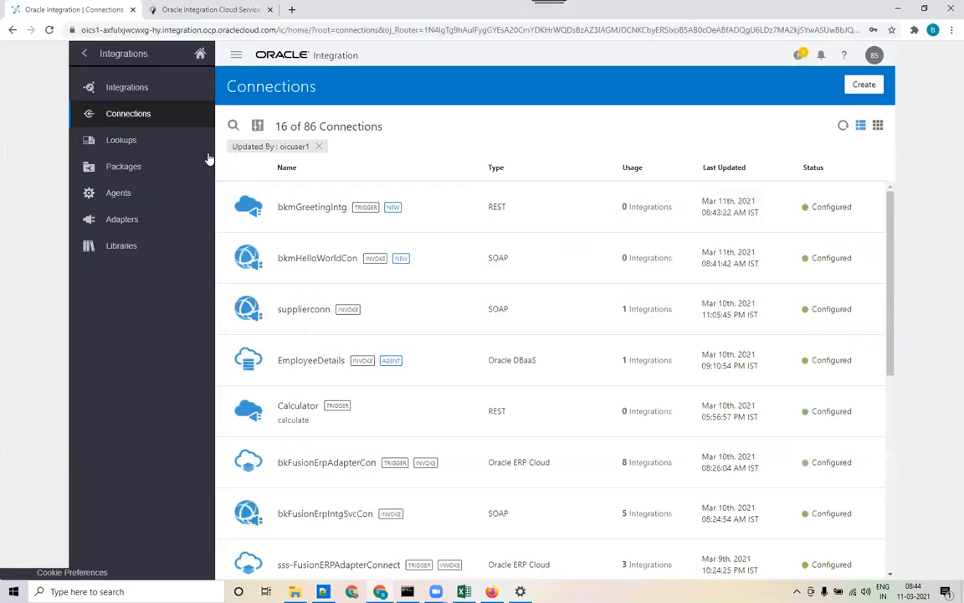
{"action": "left_click", "coordinate": [134, 90]}
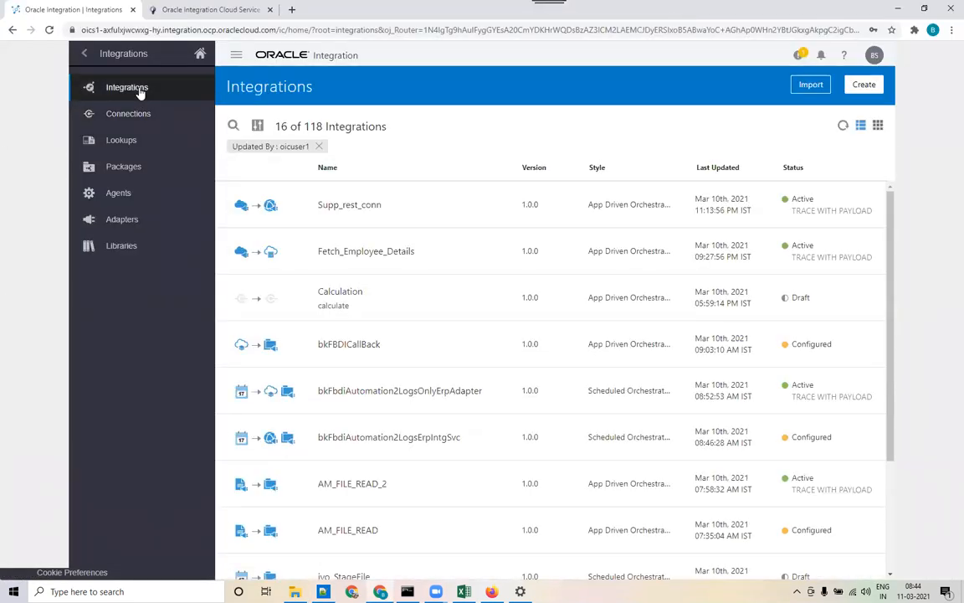
{"action": "left_click", "coordinate": [868, 87]}
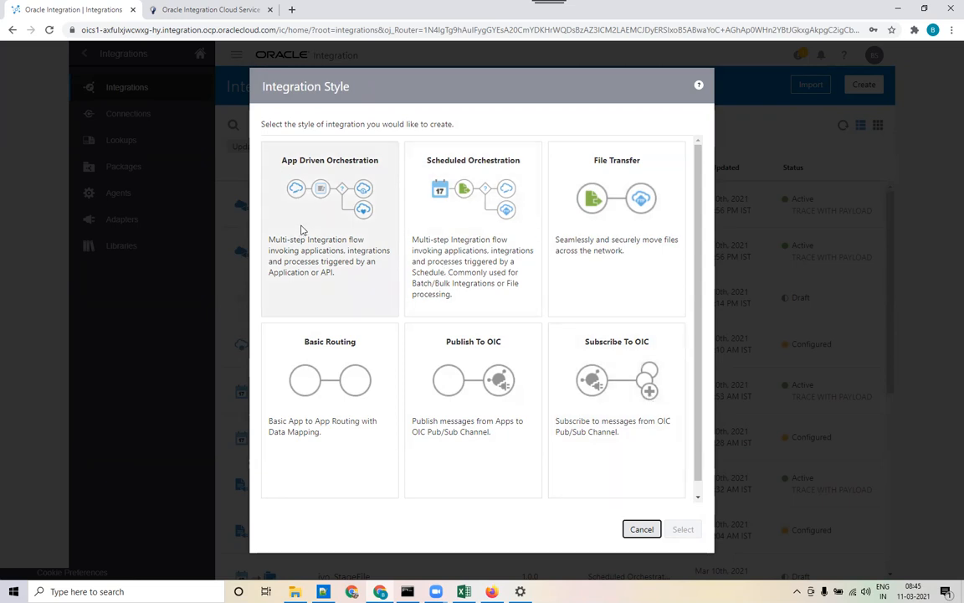
Check the "Expose as REST" requirement in the Notepad++ notes and choose the App Driven Orchestration style in Oracle Integration
{"action": "key", "text": "alt+Tab"}
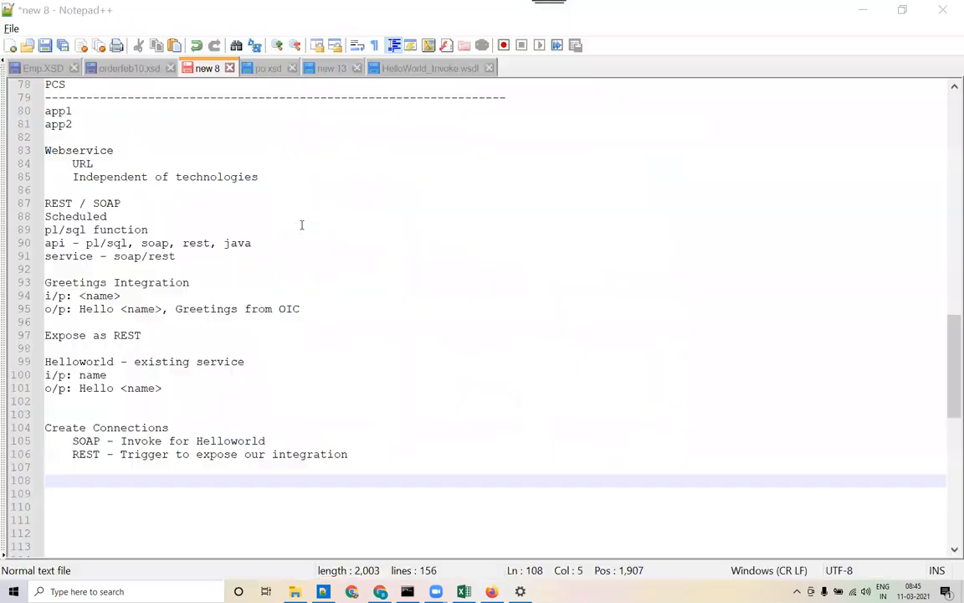
{"action": "left_click_drag", "start_coordinate": [100, 335], "coordinate": [142, 337]}
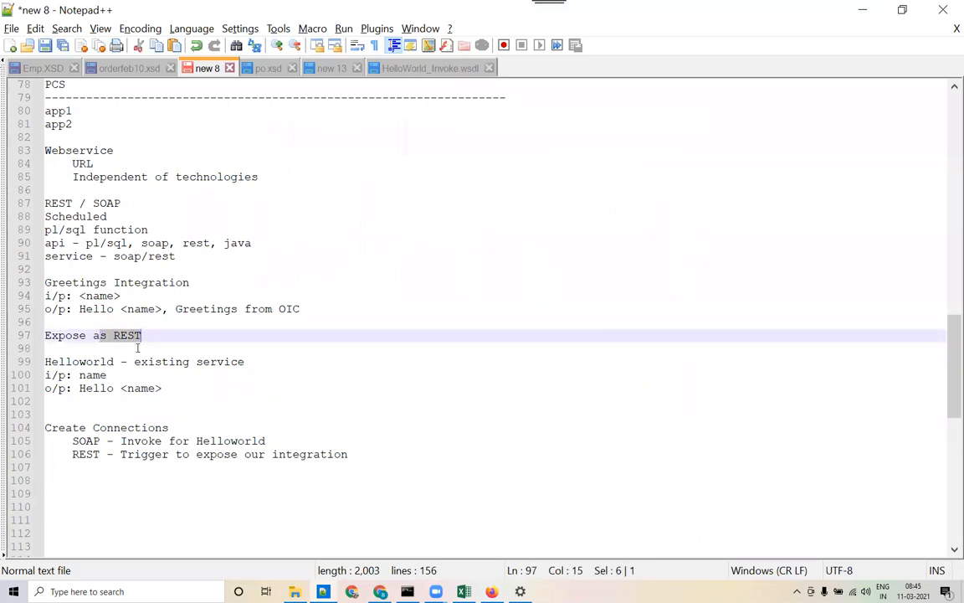
{"action": "key", "text": "alt+Tab"}
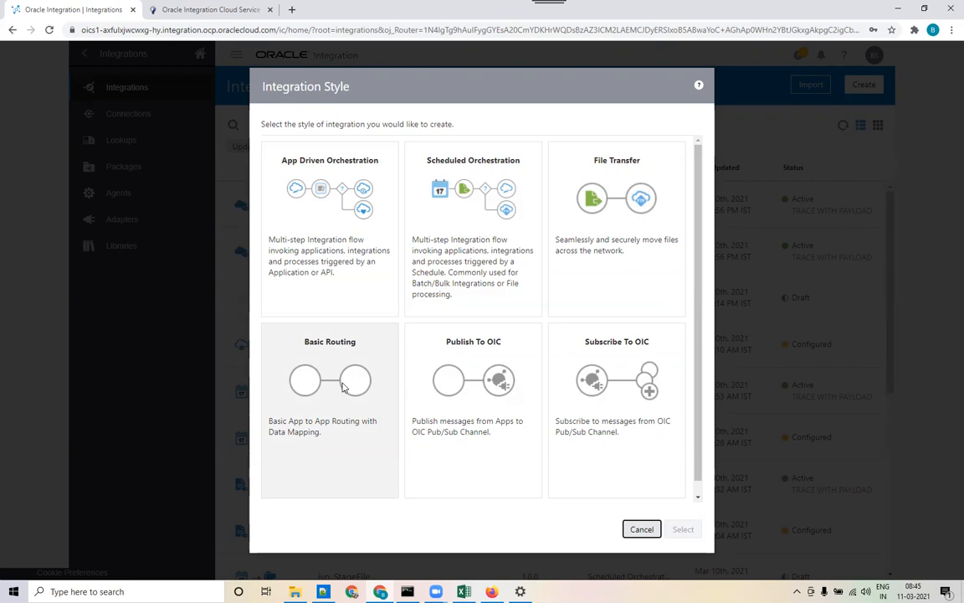
{"action": "left_click", "coordinate": [331, 285]}
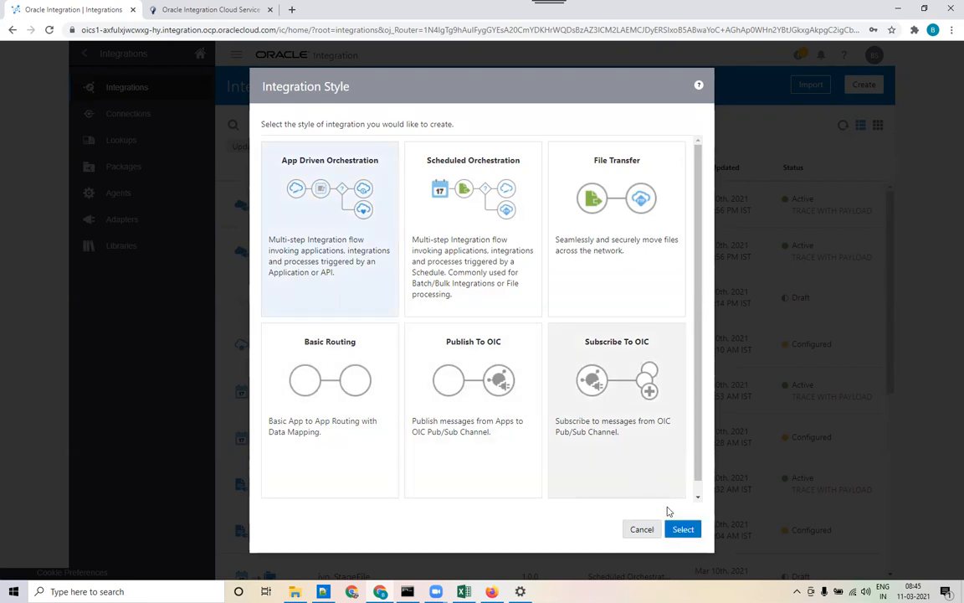
{"action": "left_click", "coordinate": [683, 529]}
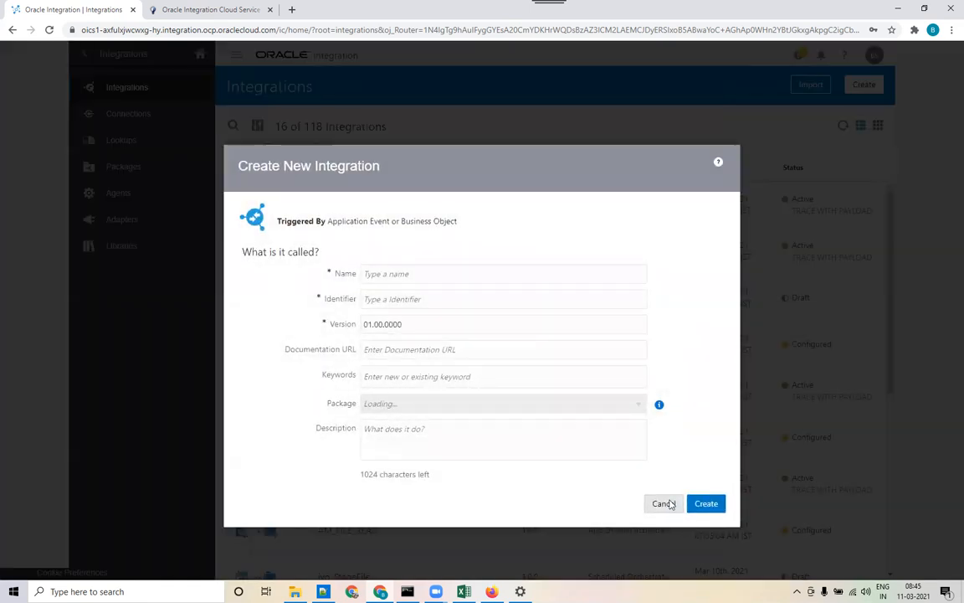
Name the new integration bkmGreetingsIntg
{"action": "left_click", "coordinate": [535, 267]}
{"action": "type", "text": "bkm"}
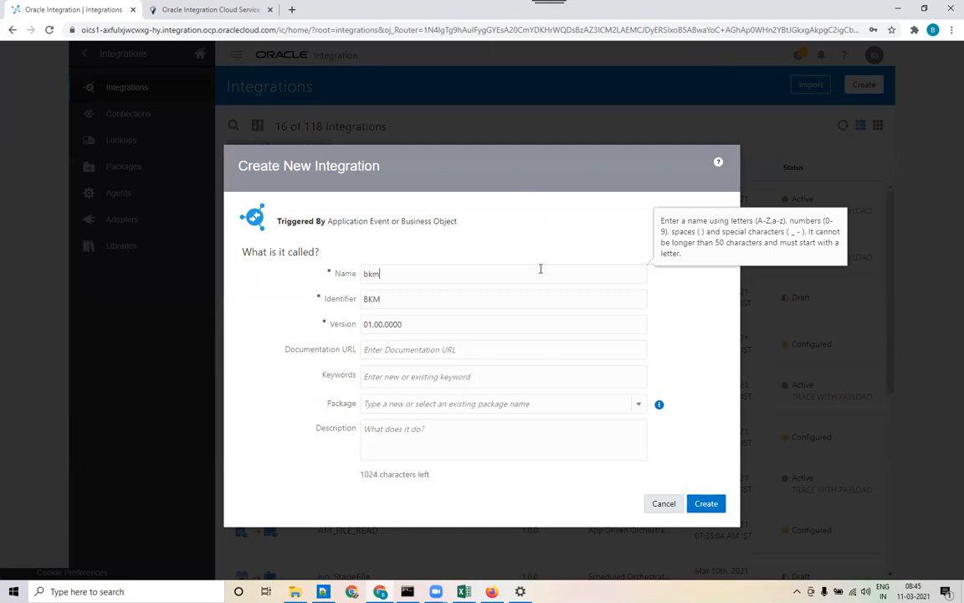
{"action": "type", "text": "Greetings"}
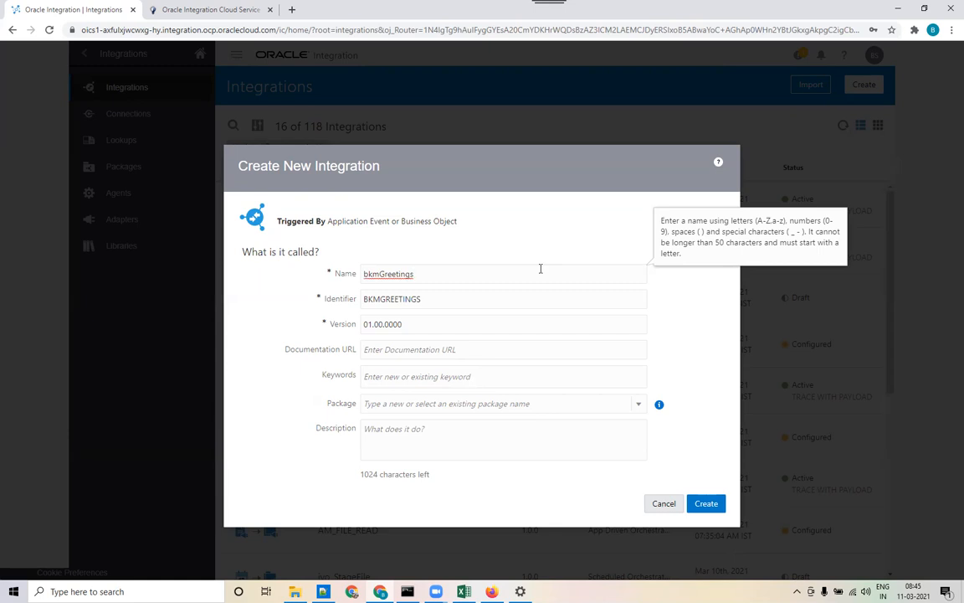
{"action": "type", "text": "Intg"}
Assign the integration to the package bkm and create it
{"action": "left_click", "coordinate": [435, 402]}
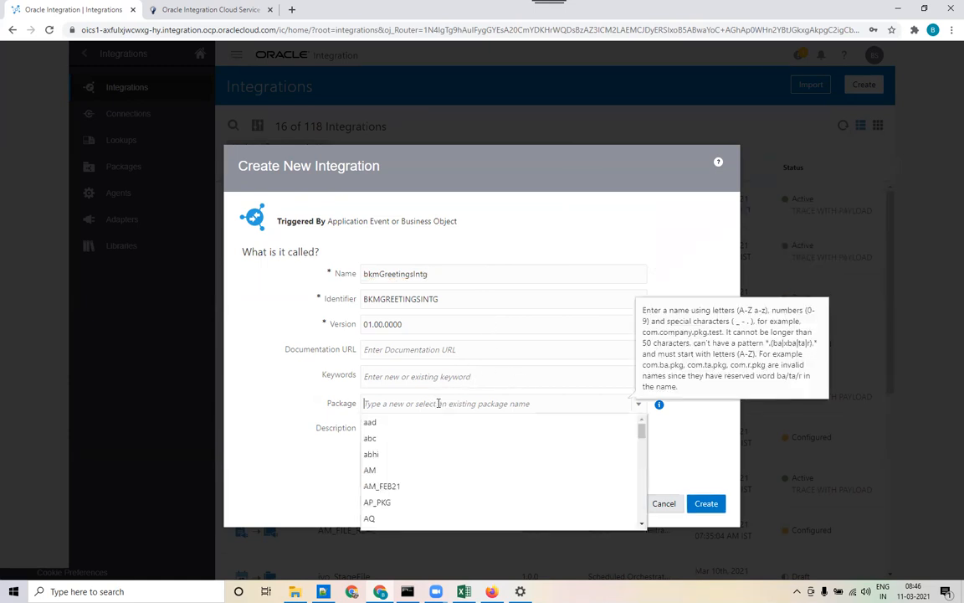
{"action": "type", "text": "bkm"}
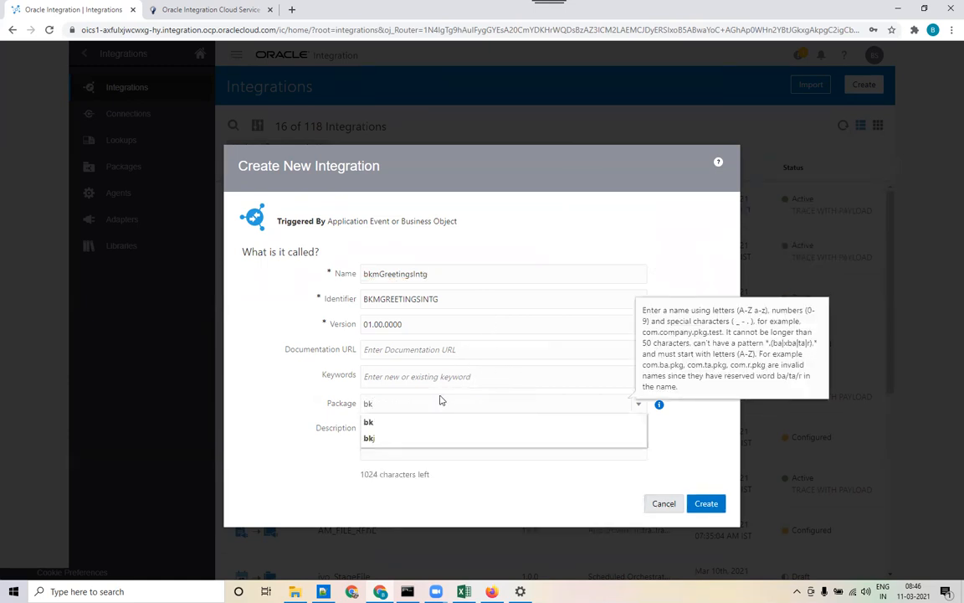
{"action": "left_click", "coordinate": [716, 436]}
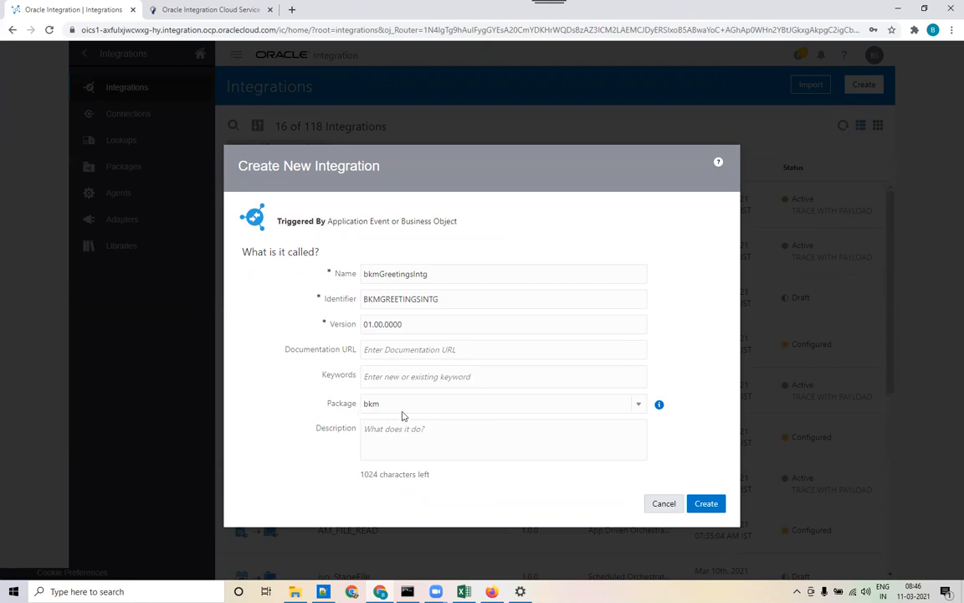
{"action": "double_click", "coordinate": [378, 274]}
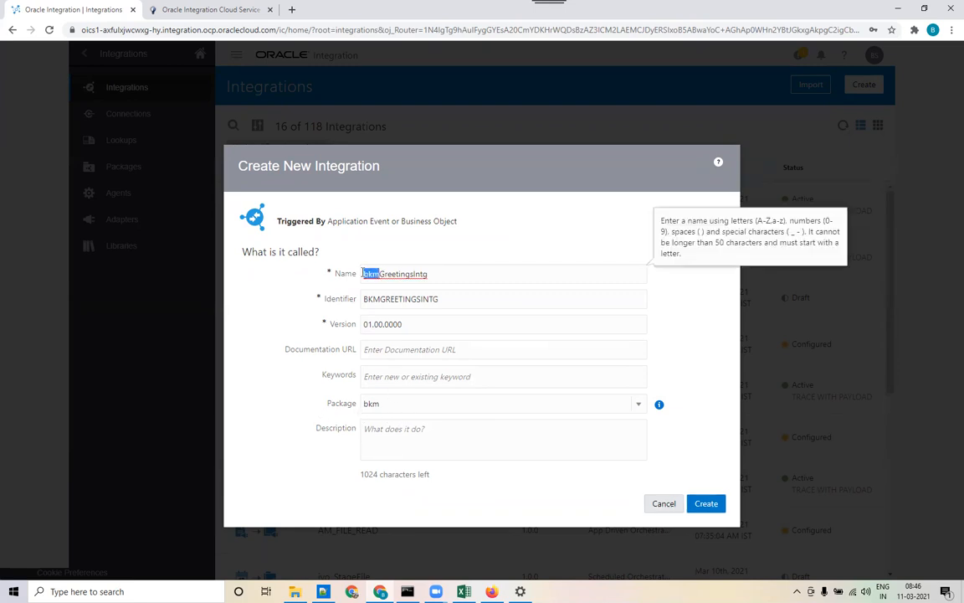
{"action": "left_click", "coordinate": [385, 404]}
{"action": "left_click_drag", "start_coordinate": [385, 404], "coordinate": [357, 406]}
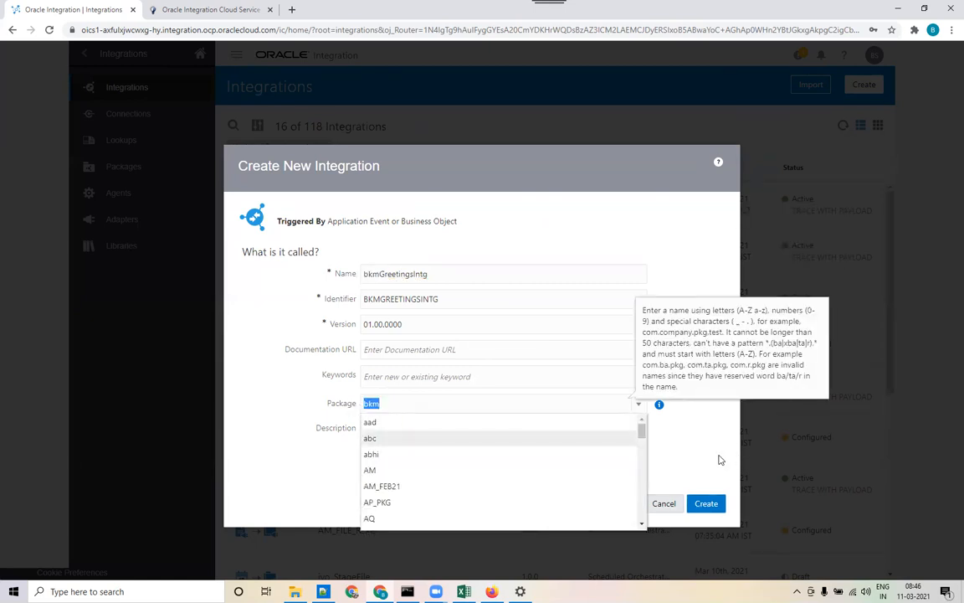
{"action": "left_click", "coordinate": [721, 458]}
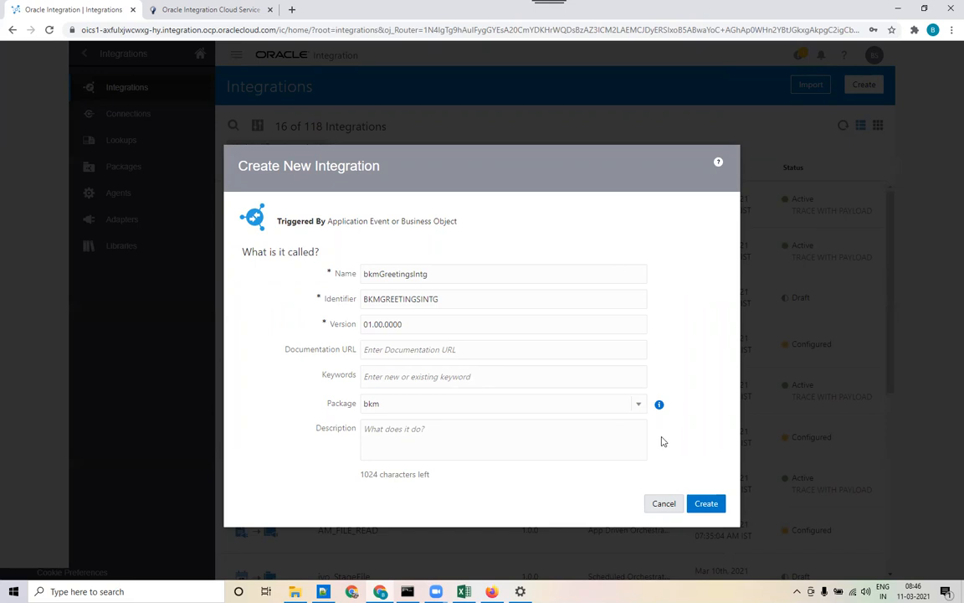
{"action": "left_click", "coordinate": [705, 504]}
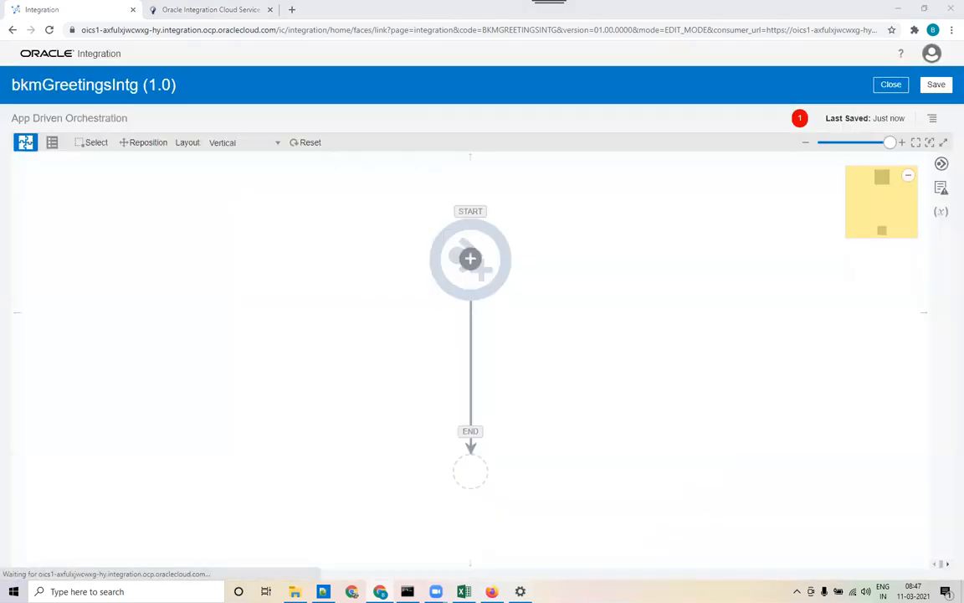
Look through the trigger connections available for the integration's start, including the REST group
{"action": "left_click", "coordinate": [470, 258]}
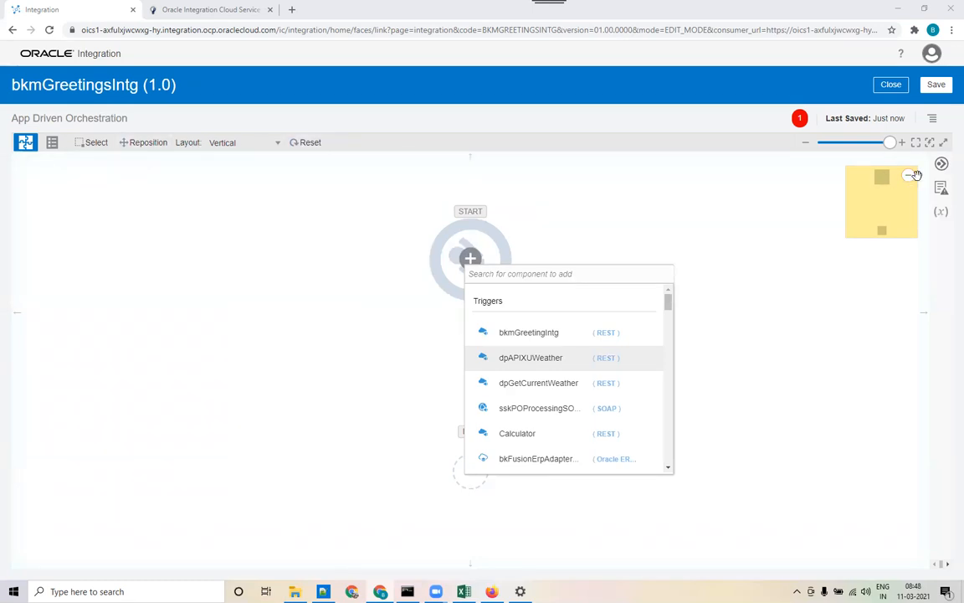
{"action": "left_click", "coordinate": [941, 166]}
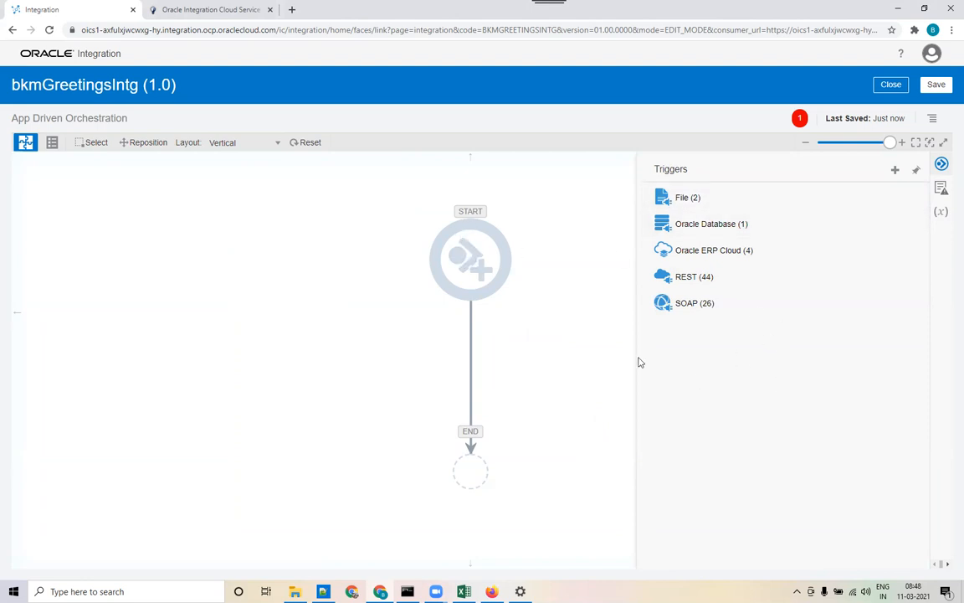
{"action": "mouse_move", "coordinate": [490, 273]}
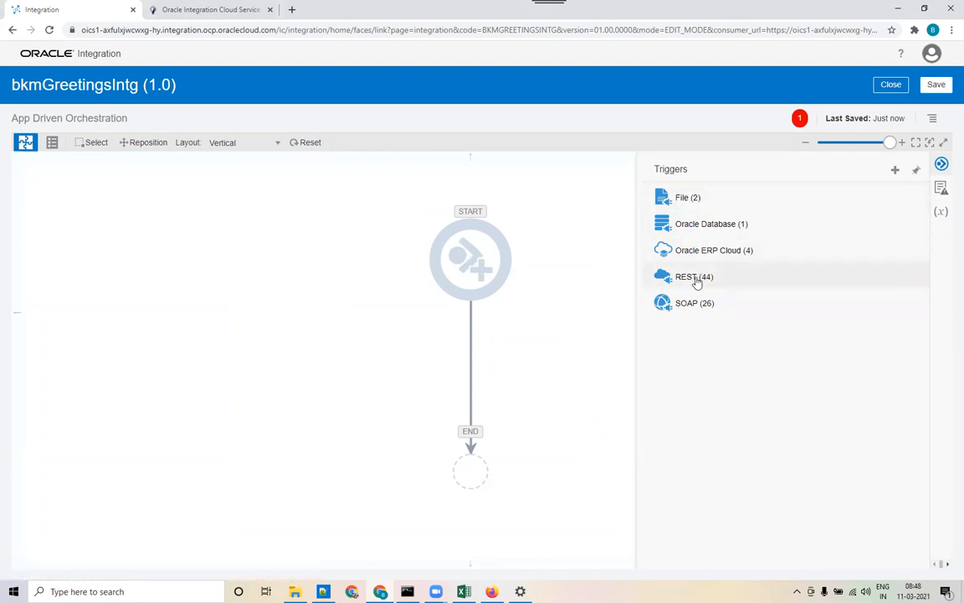
{"action": "left_click", "coordinate": [758, 282]}
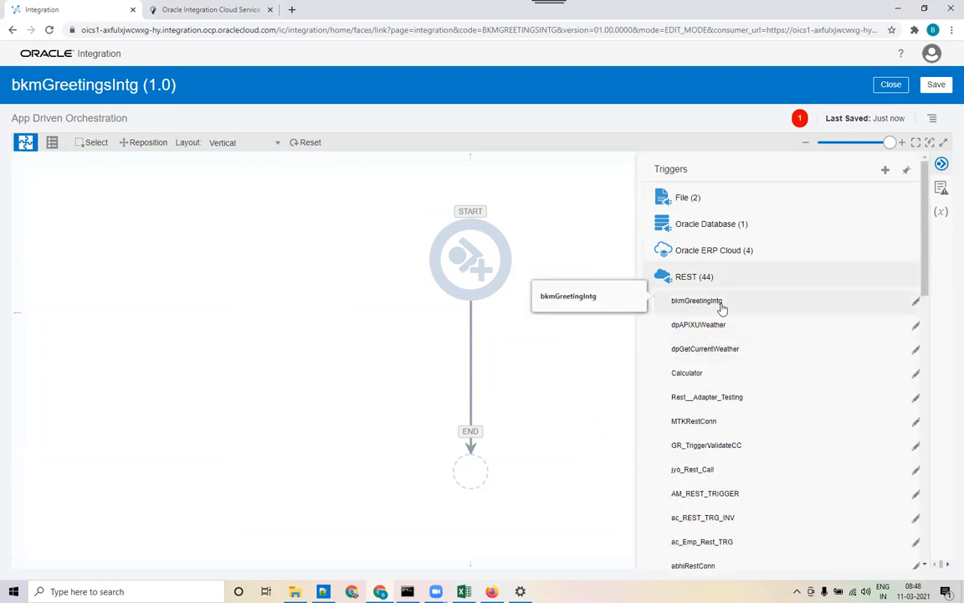
{"action": "mouse_move", "coordinate": [726, 314]}
{"action": "left_mouse_down"}
{"action": "mouse_move", "coordinate": [719, 304]}
{"action": "mouse_move", "coordinate": [566, 276]}
{"action": "mouse_move", "coordinate": [469, 272]}
{"action": "mouse_move", "coordinate": [953, 271]}
{"action": "mouse_move", "coordinate": [955, 194]}
{"action": "mouse_move", "coordinate": [943, 174]}
{"action": "left_mouse_up"}
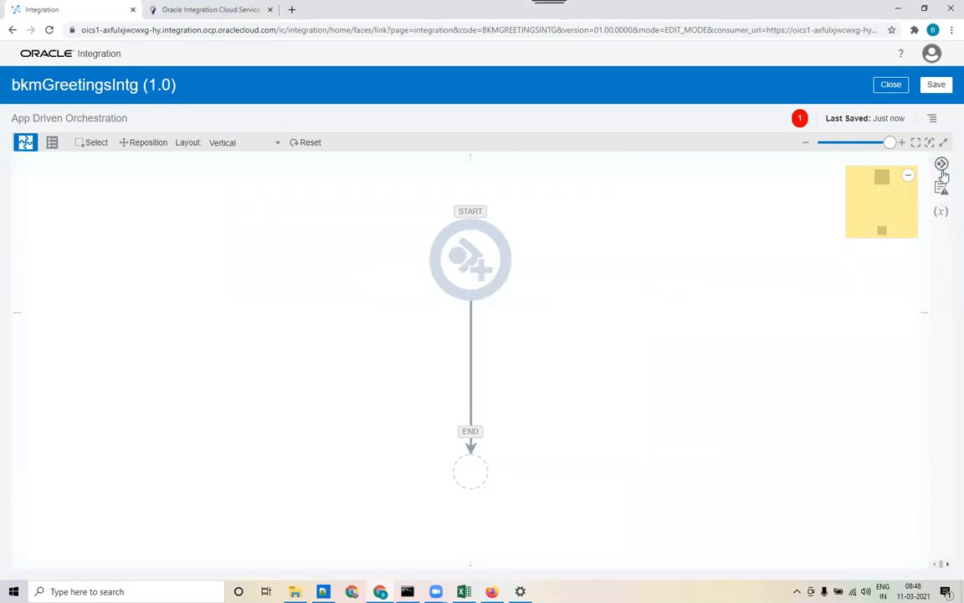
Search for "bkm" at the START node and add the REST connection bkmGreetingIntg as the trigger
{"action": "left_click", "coordinate": [469, 261]}
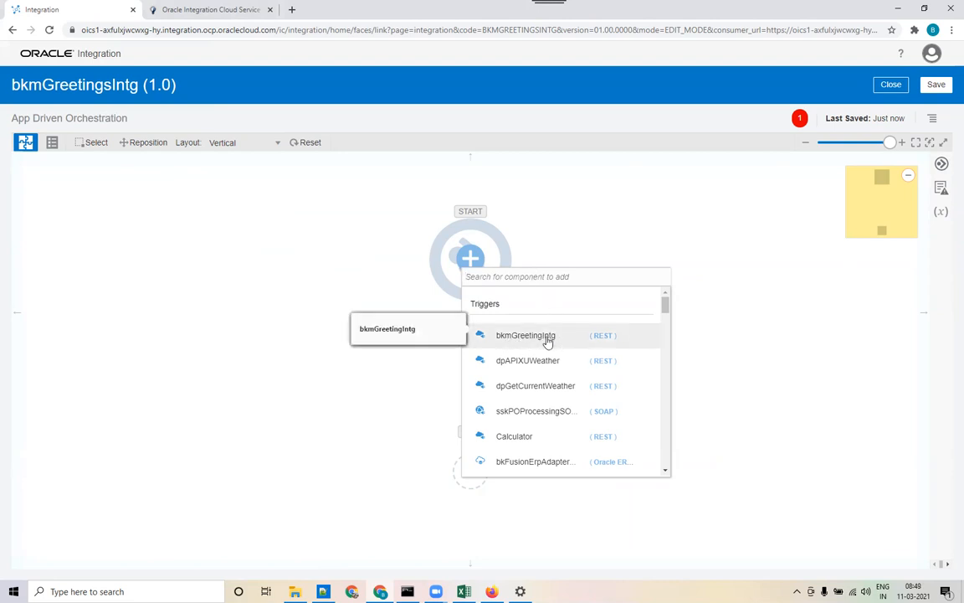
{"action": "left_click", "coordinate": [509, 275]}
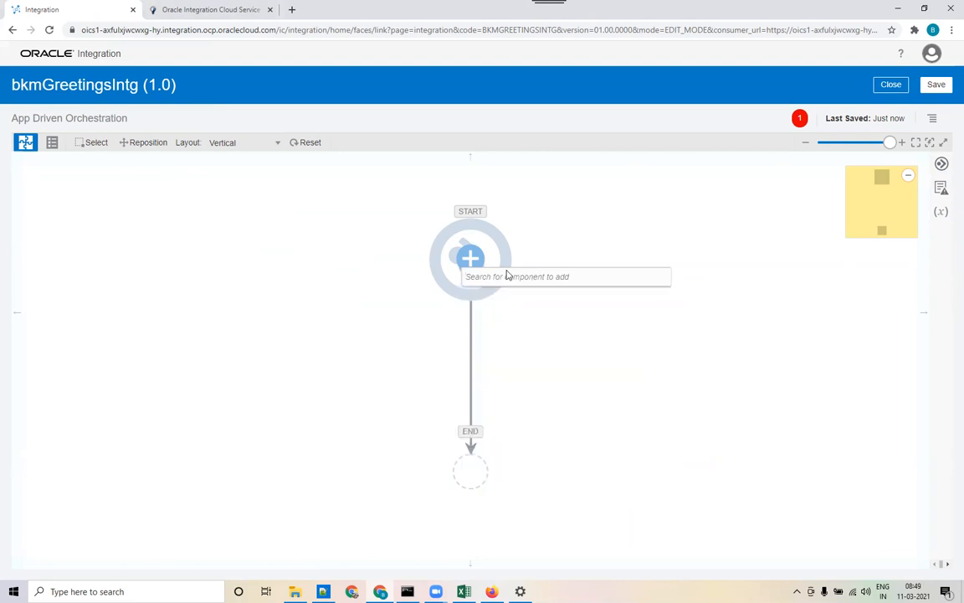
{"action": "left_click", "coordinate": [508, 276]}
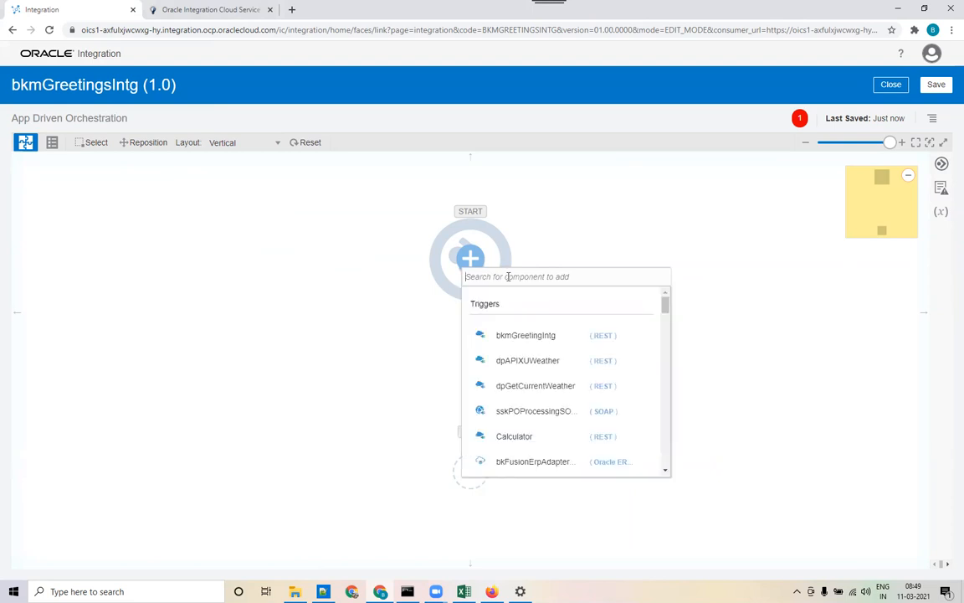
{"action": "type", "text": "bk"}
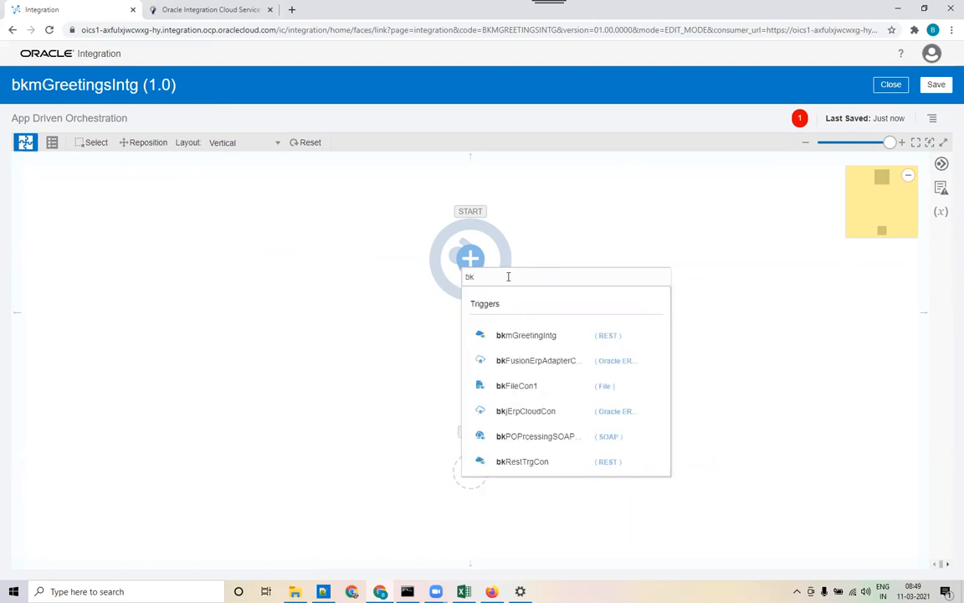
{"action": "type", "text": "m"}
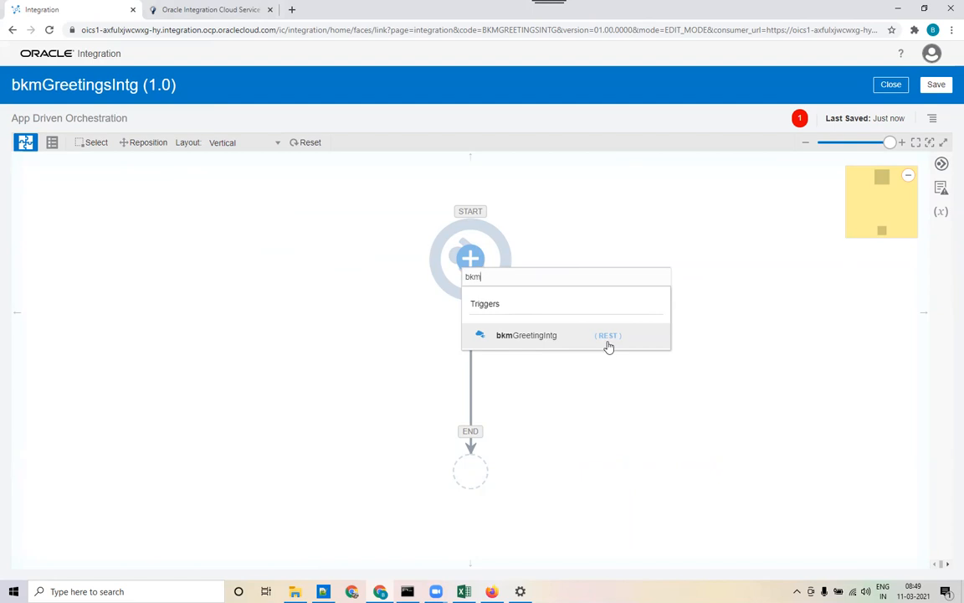
{"action": "left_click", "coordinate": [531, 339]}
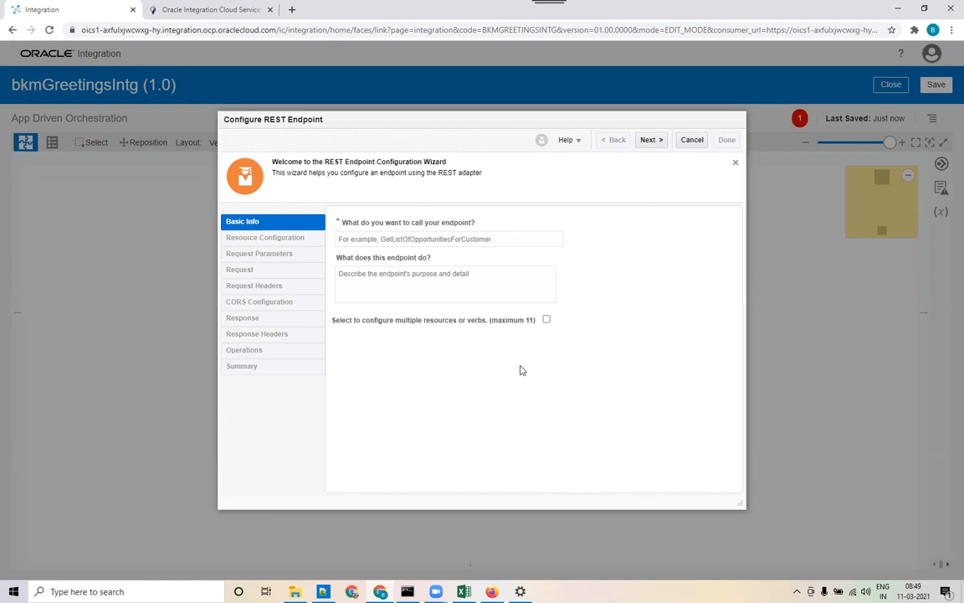
Name the REST endpoint bkmGreetings and continue to its resource configuration
{"action": "left_click", "coordinate": [503, 237]}
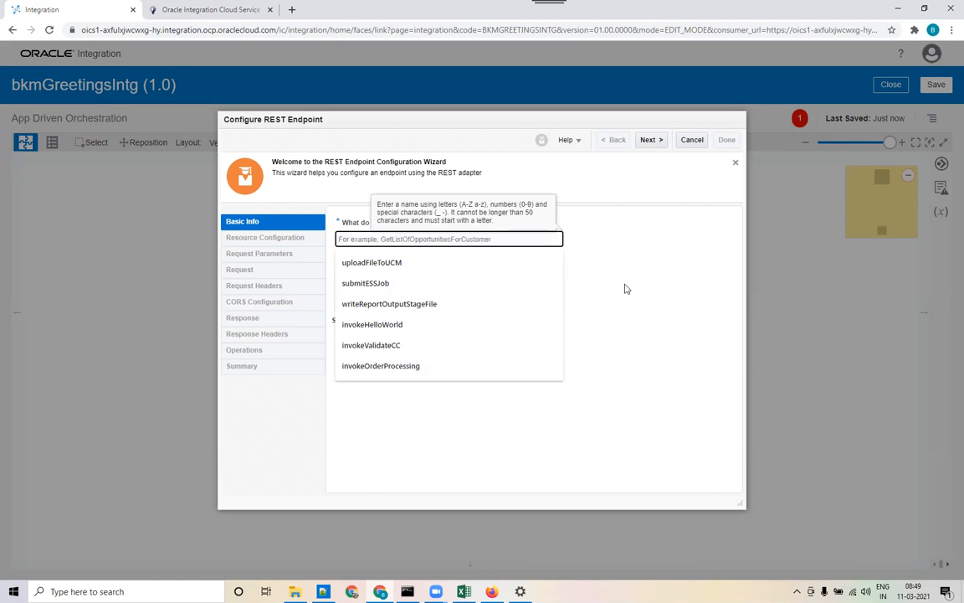
{"action": "type", "text": "bkmGreetings"}
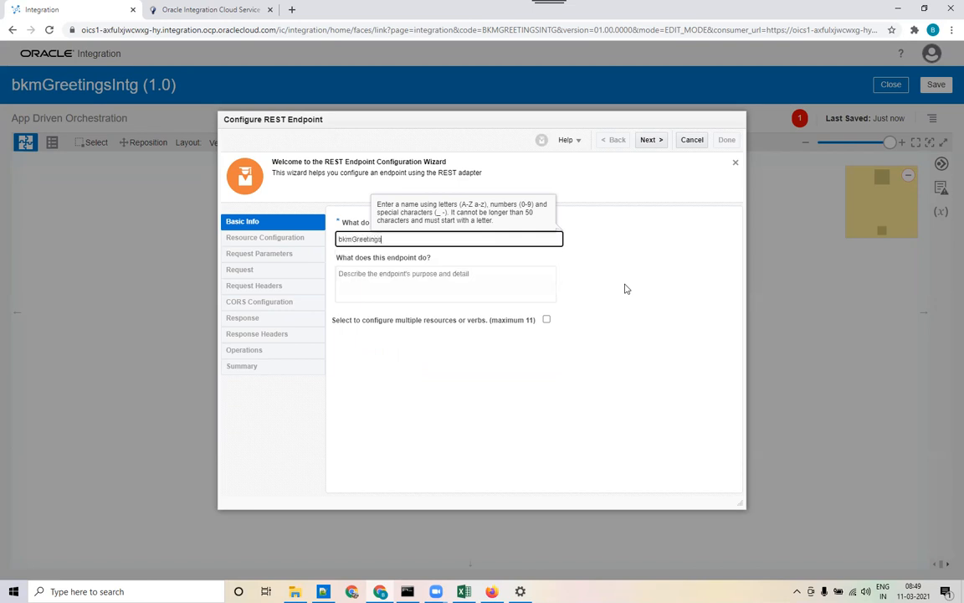
{"action": "left_click", "coordinate": [649, 140]}
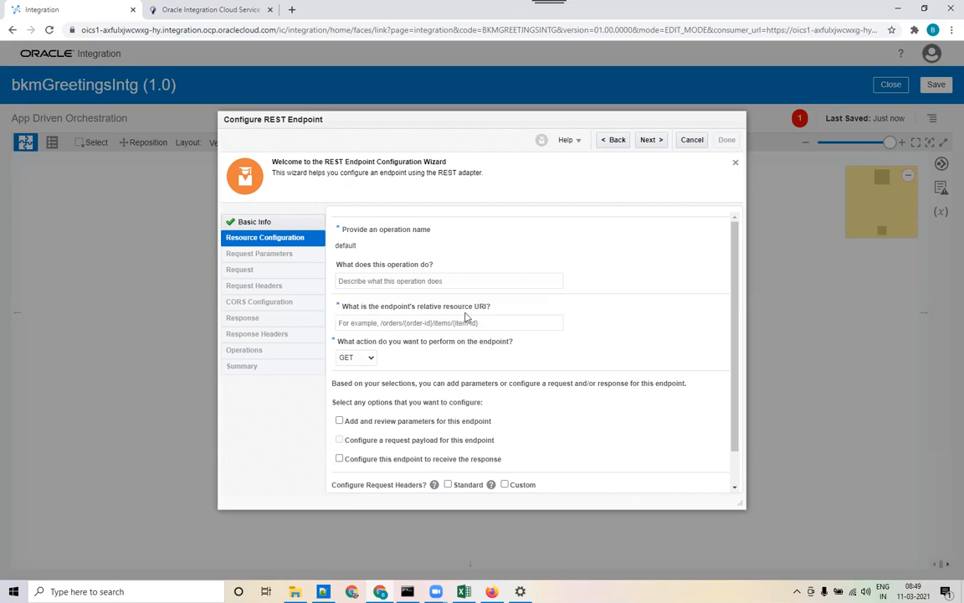
Switch to Notepad++ and note "Endpoint's relative resource URI" below the Create Connections section
{"action": "key", "text": "alt+Tab"}
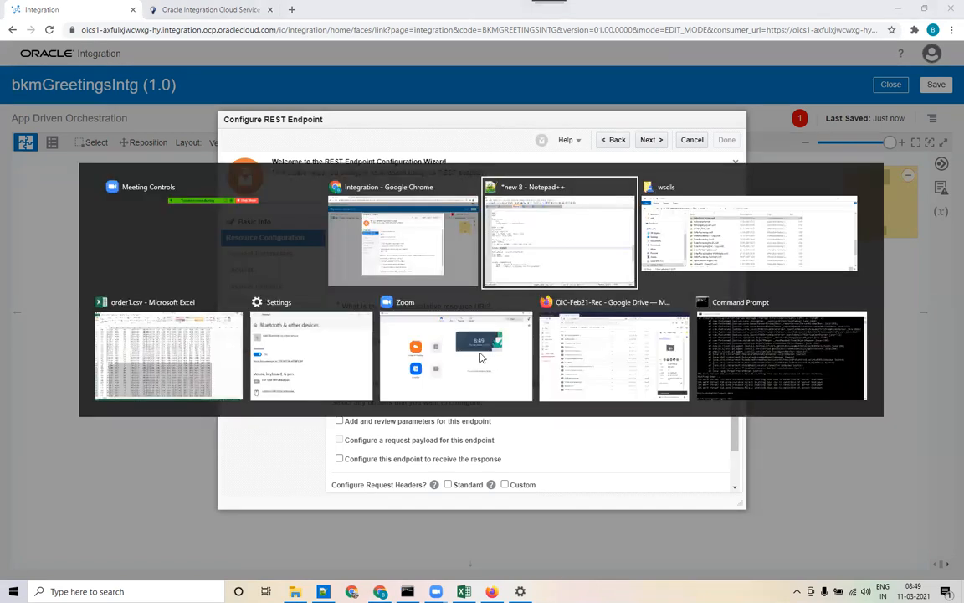
{"action": "scroll", "coordinate": [427, 411], "scroll_direction": "down", "scroll_amount": 5}
{"action": "left_click", "coordinate": [215, 343]}
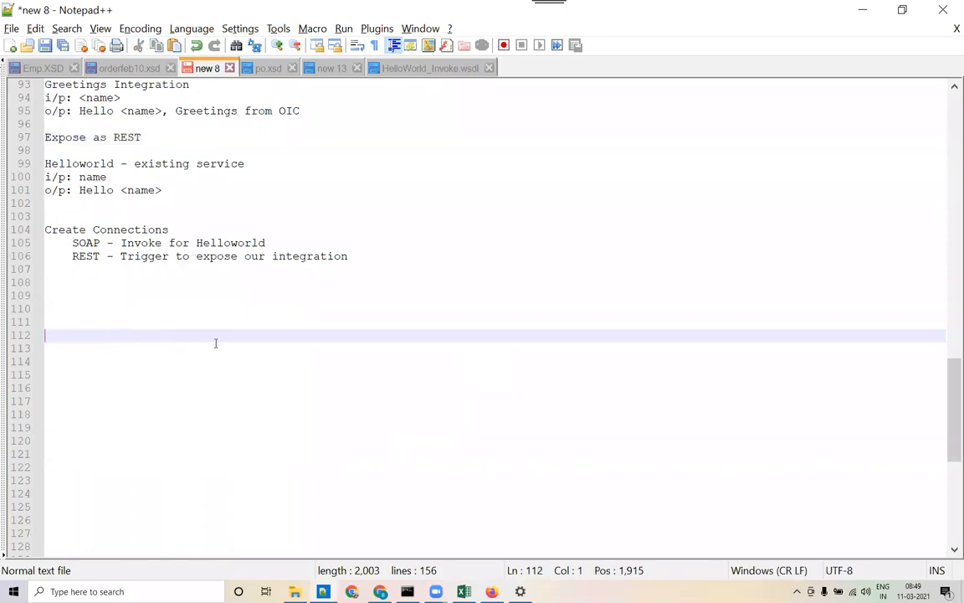
{"action": "key", "text": "Up"}
{"action": "key", "text": "Up"}
{"action": "type", "text": "Endp"}
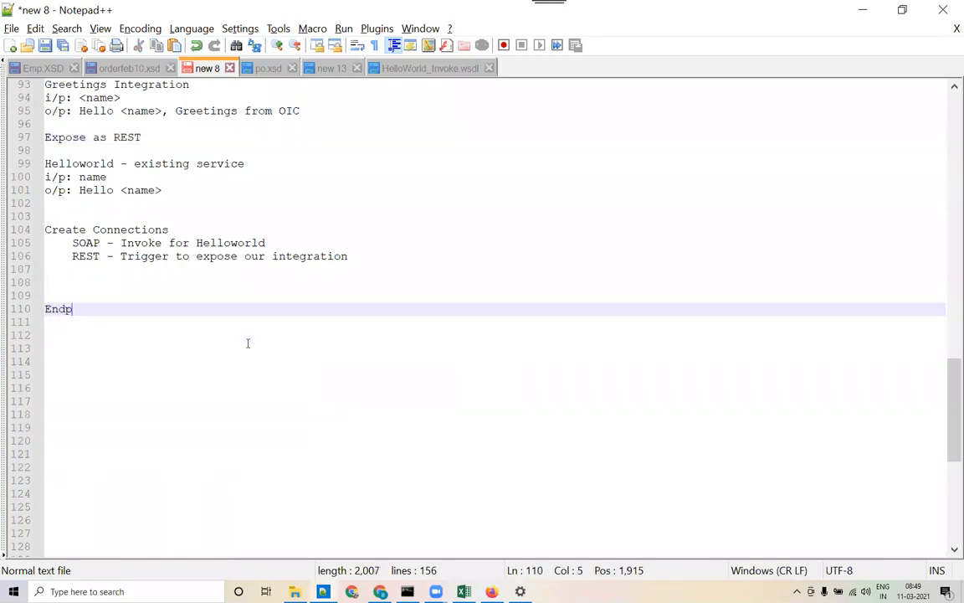
{"action": "type", "text": "ointsd"}
{"action": "key", "text": "BackSpace"}
{"action": "key", "text": "BackSpace"}
{"action": "type", "text": "'s relative"}
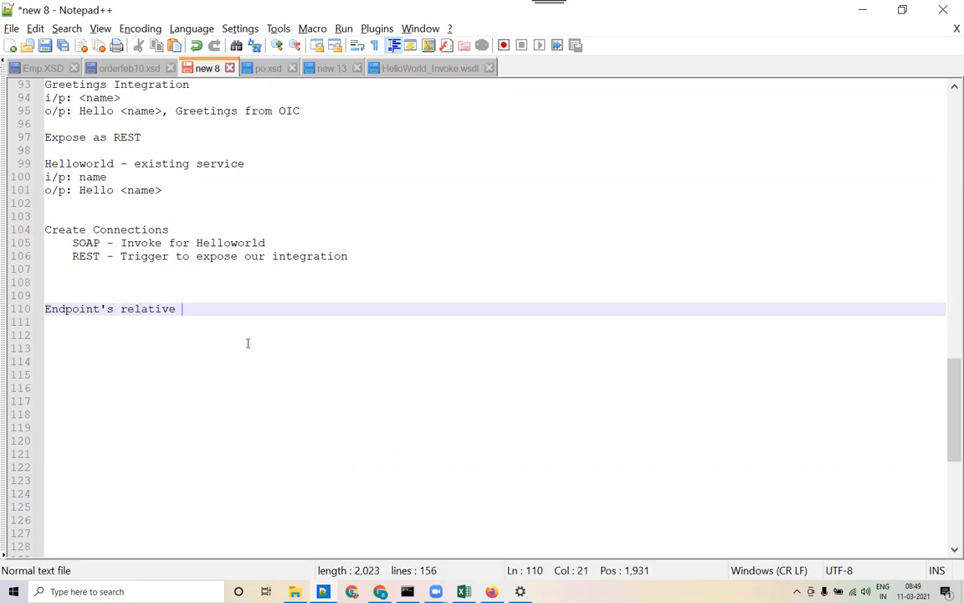
{"action": "key", "text": "alt+Tab"}
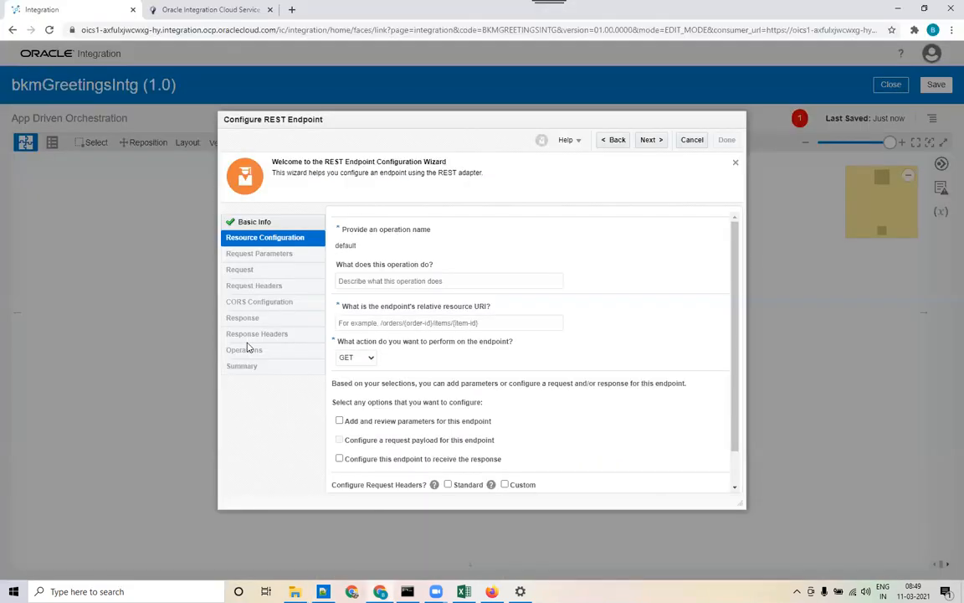
{"action": "key", "text": "alt+Tab"}
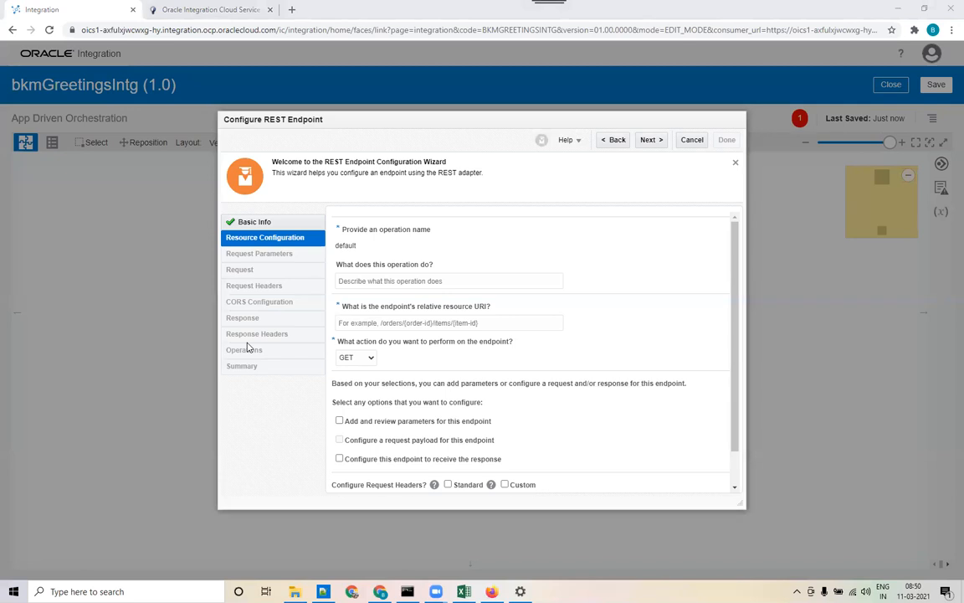
{"action": "type", "text": "resource URI"}
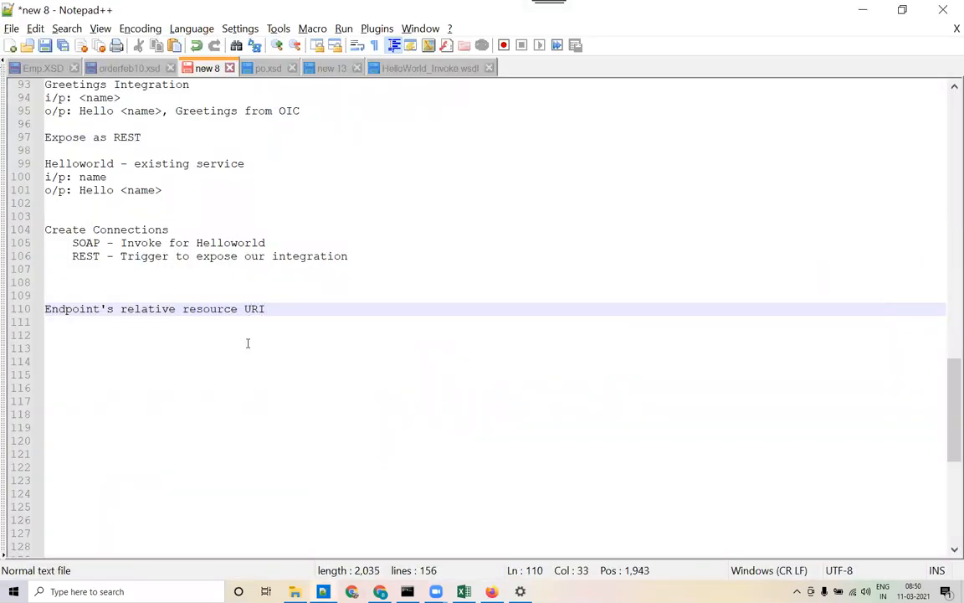
{"action": "key", "text": "Return"}
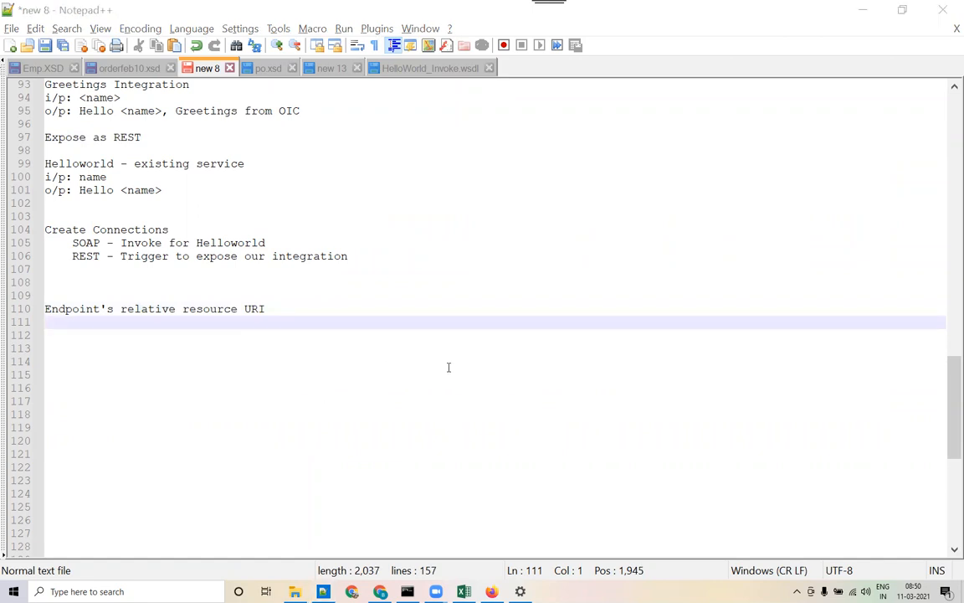
Return to the REST endpoint wizard in Chrome and set the relative resource URI to /greetings
{"action": "key", "text": "alt+Tab"}
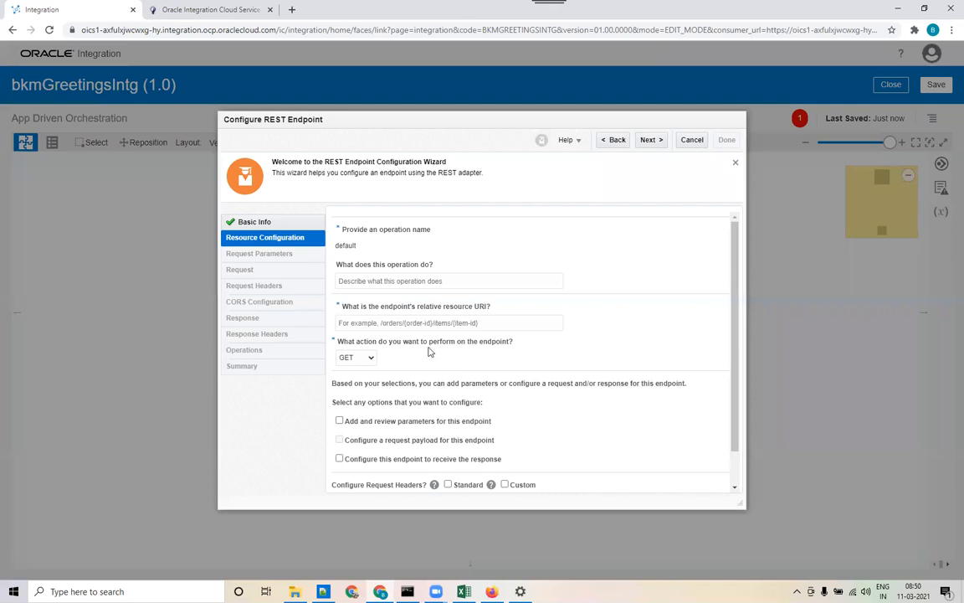
{"action": "left_click", "coordinate": [391, 324]}
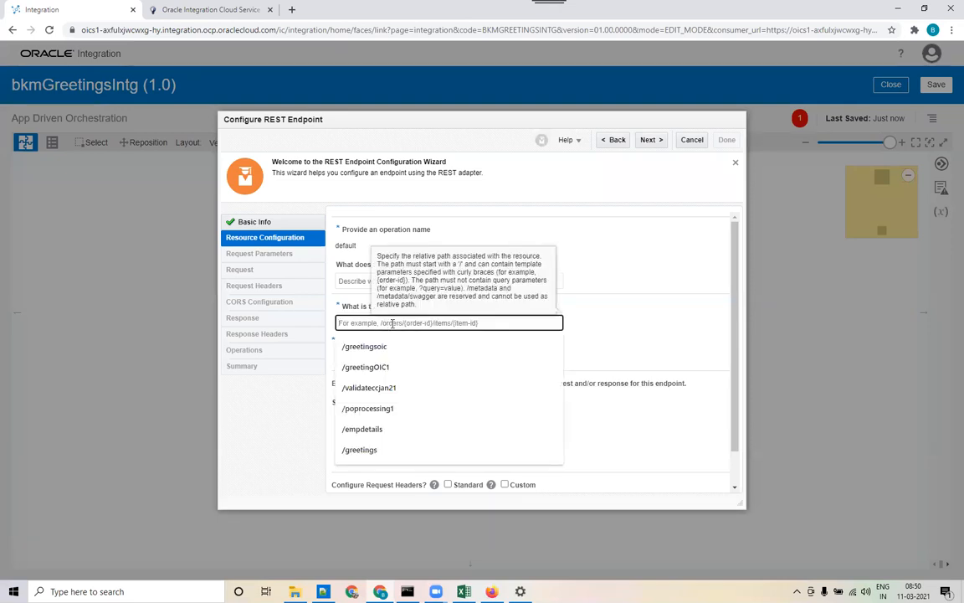
{"action": "type", "text": "/"}
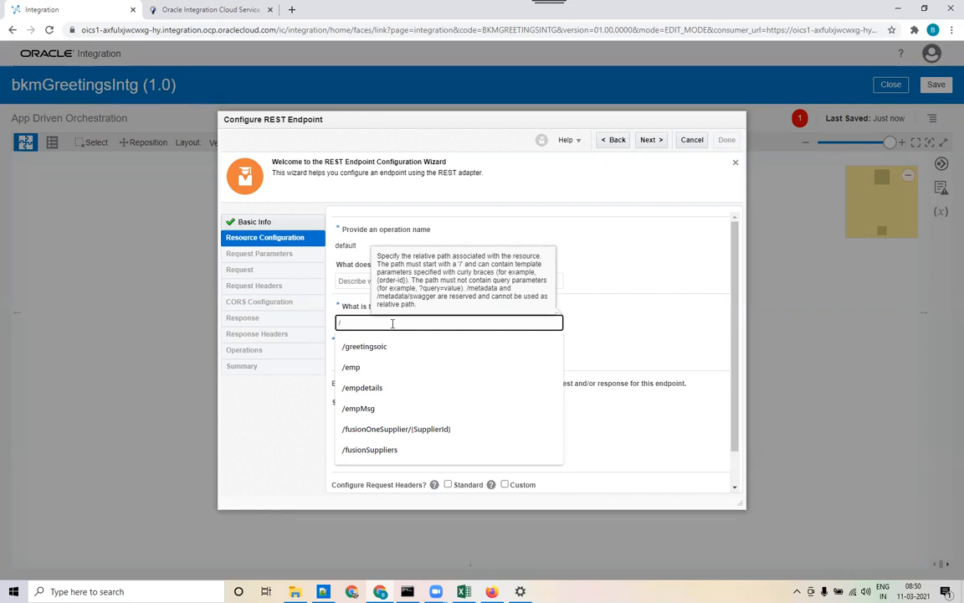
{"action": "type", "text": "g"}
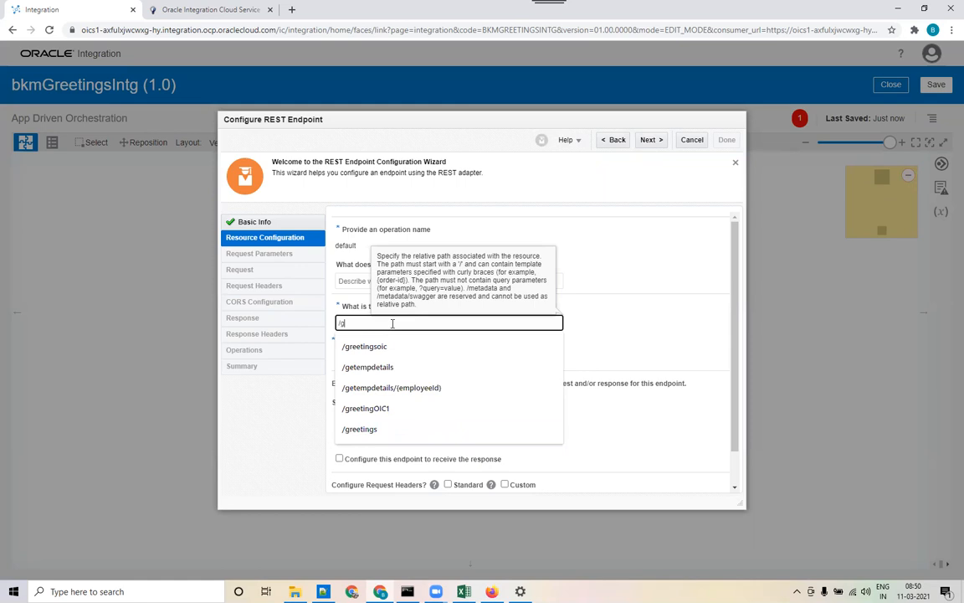
{"action": "type", "text": "reeting"}
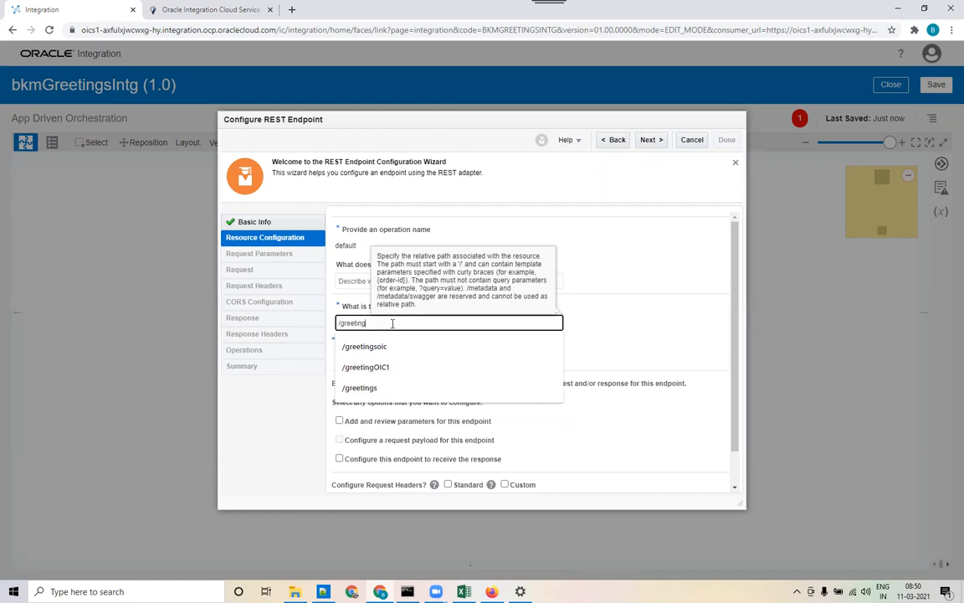
{"action": "type", "text": "s"}
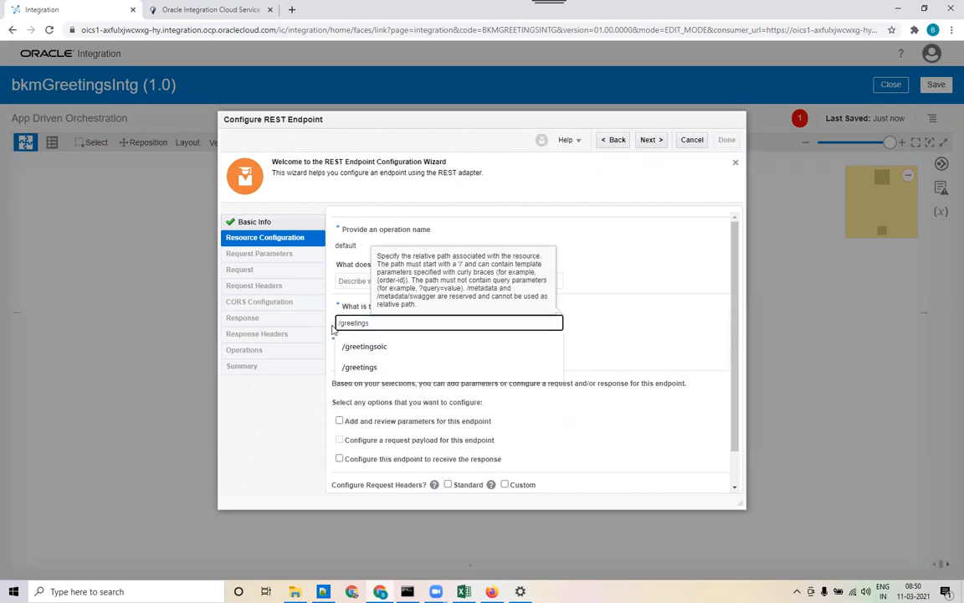
{"action": "left_click", "coordinate": [613, 312]}
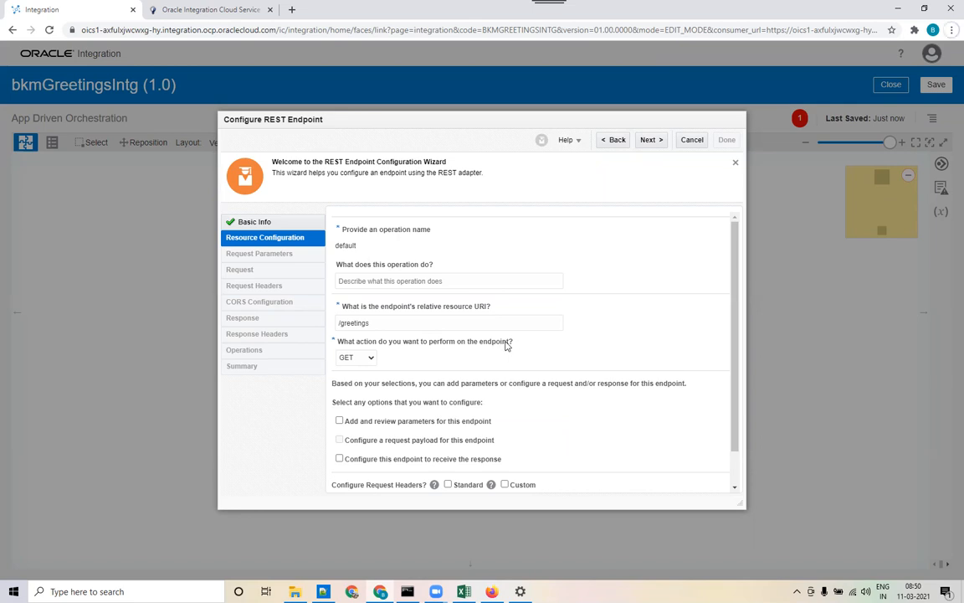
Add the line "action / method" to the Notepad++ notes and return to the endpoint wizard
{"action": "key", "text": "alt+Tab"}
{"action": "type", "text": "action / method"}
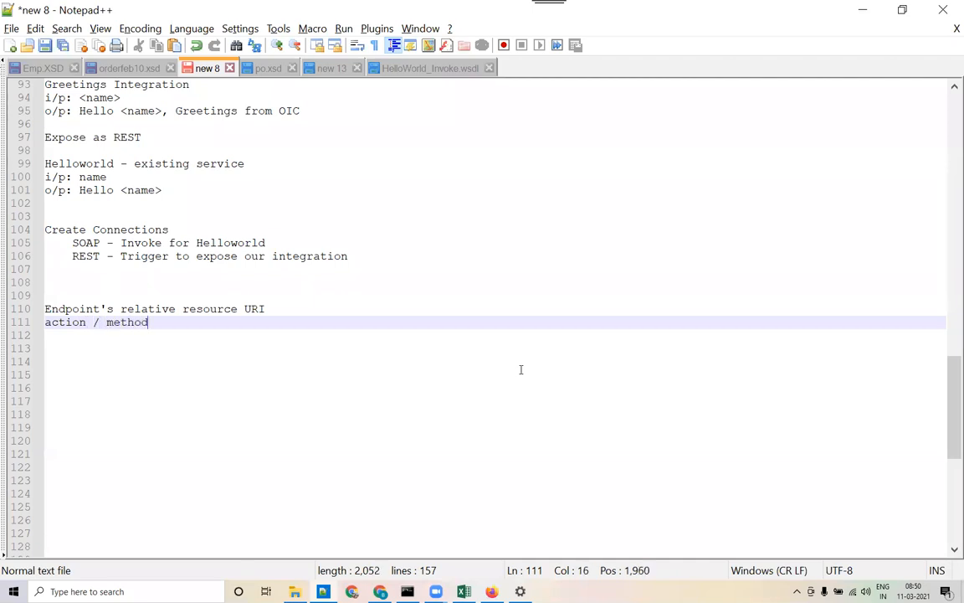
{"action": "key", "text": "alt+Tab"}
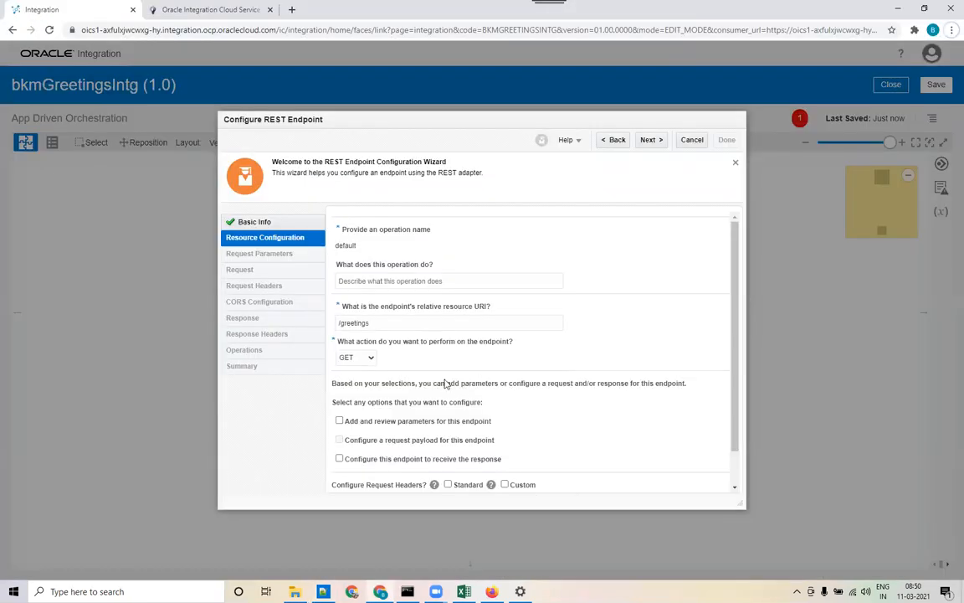
Select GET as the endpoint's action and enable adding and reviewing parameters for it
{"action": "left_click", "coordinate": [368, 362]}
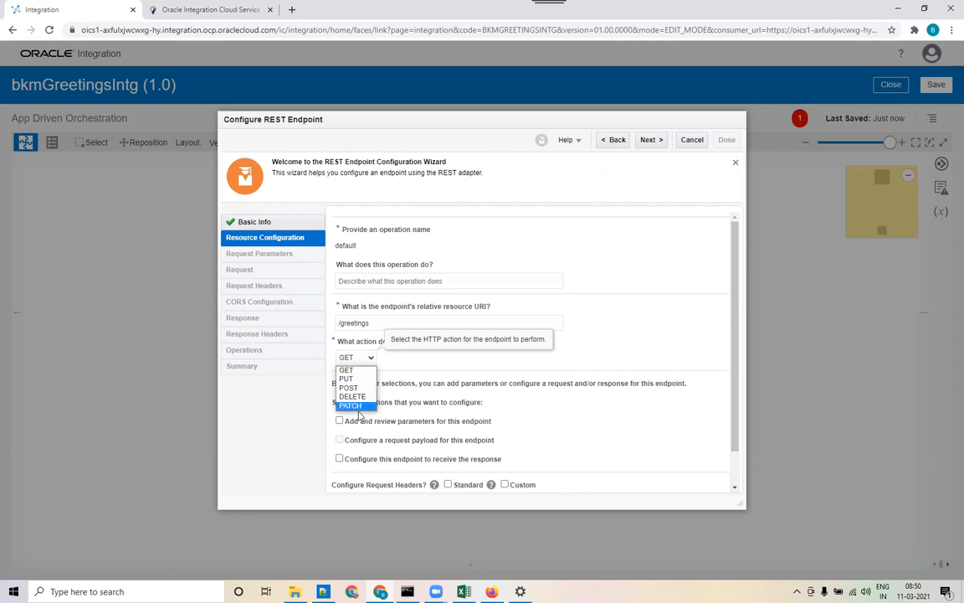
{"action": "left_click", "coordinate": [348, 370]}
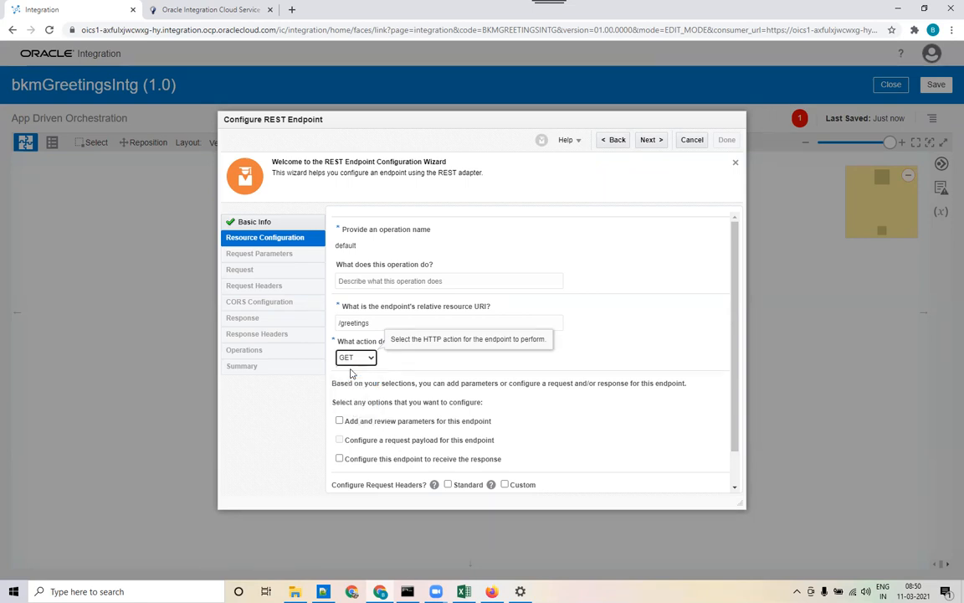
{"action": "scroll", "coordinate": [655, 351], "scroll_direction": "down", "scroll_amount": 1}
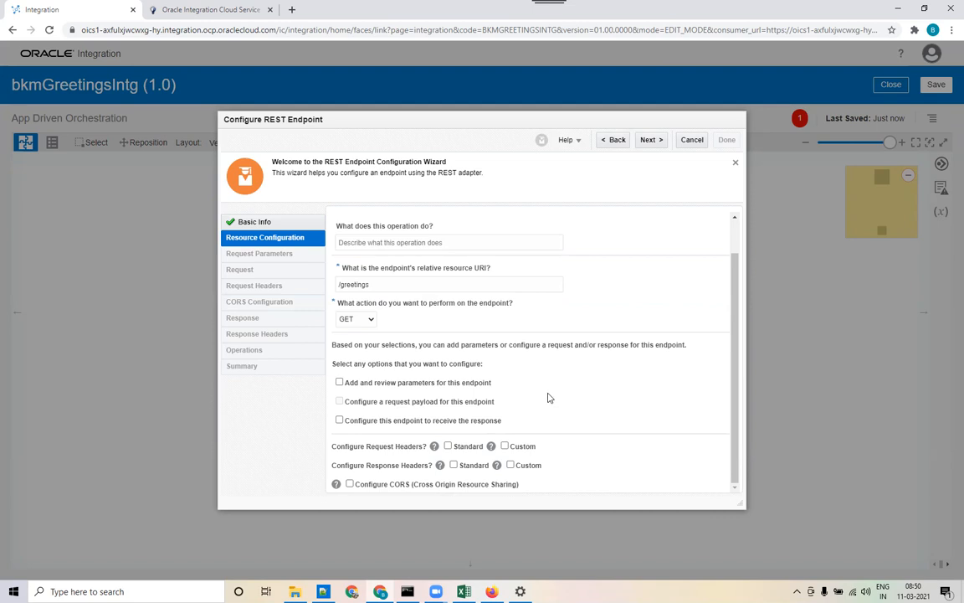
{"action": "left_click", "coordinate": [340, 383]}
Add the line "review parameter" below "action / method" in the Notepad++ notes
{"action": "key", "text": "alt+Tab"}
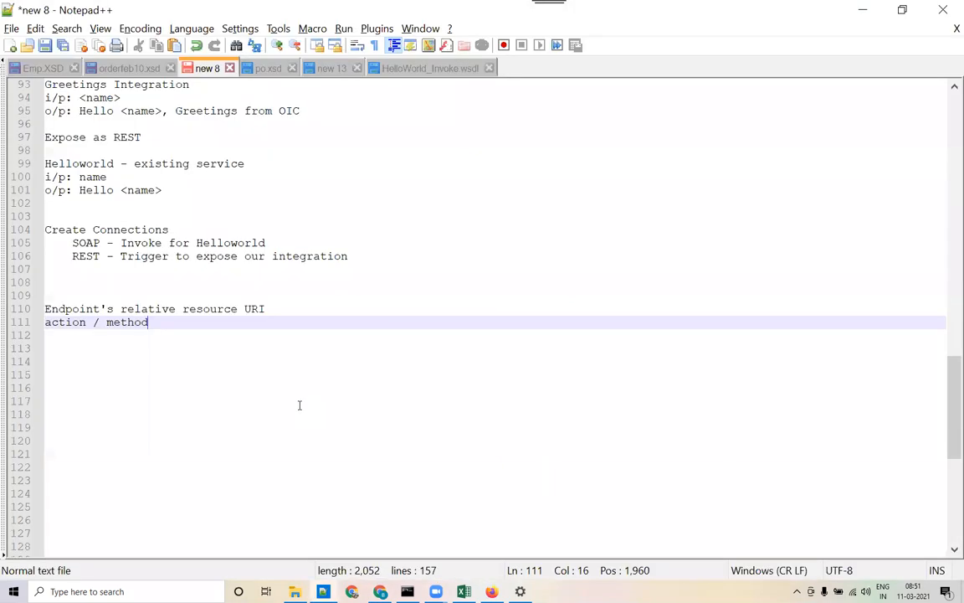
{"action": "key", "text": "Return"}
{"action": "type", "text": "review par"}
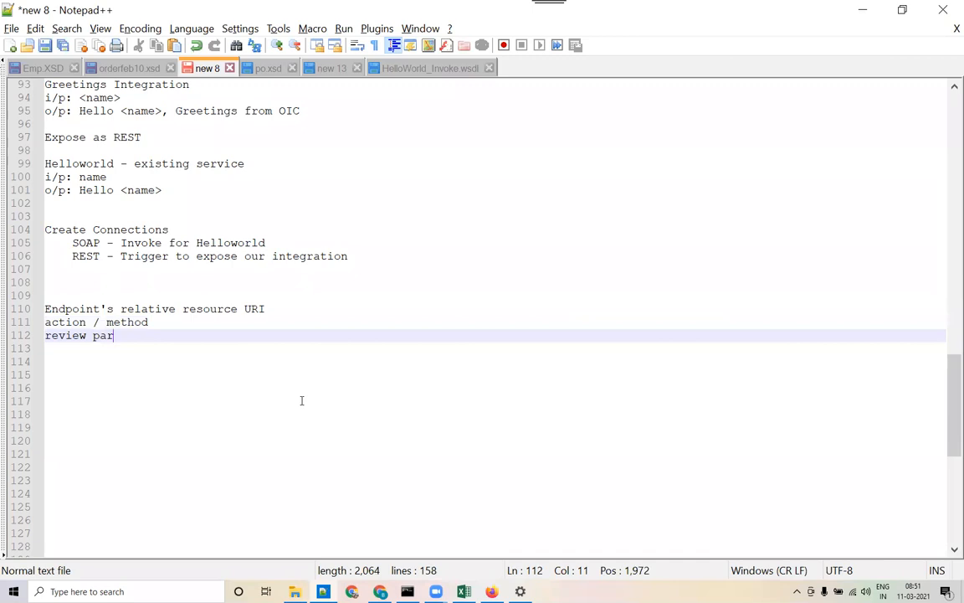
{"action": "type", "text": "ameter"}
{"action": "key", "text": "Return"}
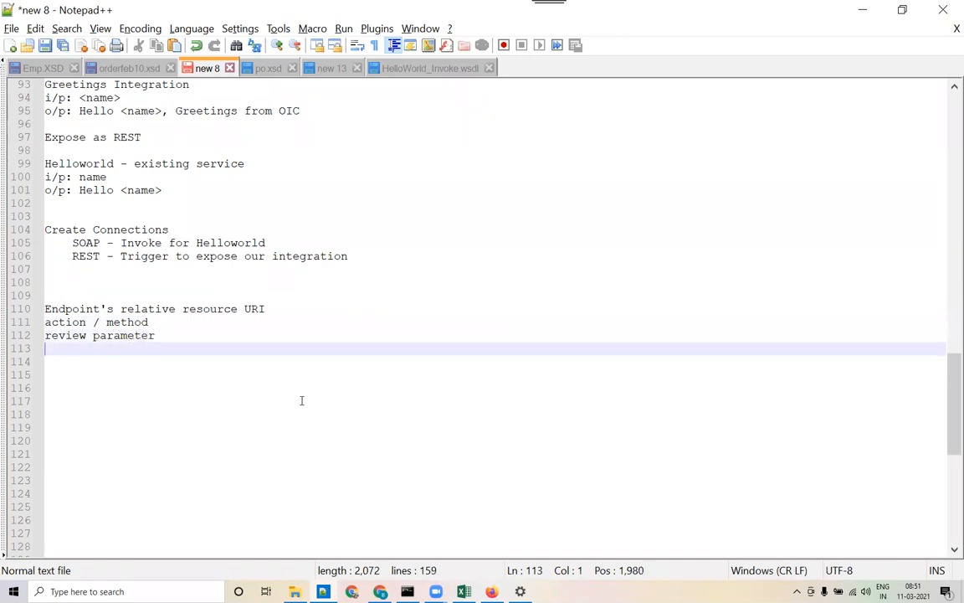
Configure the endpoint to receive the response, and add the line "response" to the Notepad++ notes
{"action": "key", "text": "alt+Tab"}
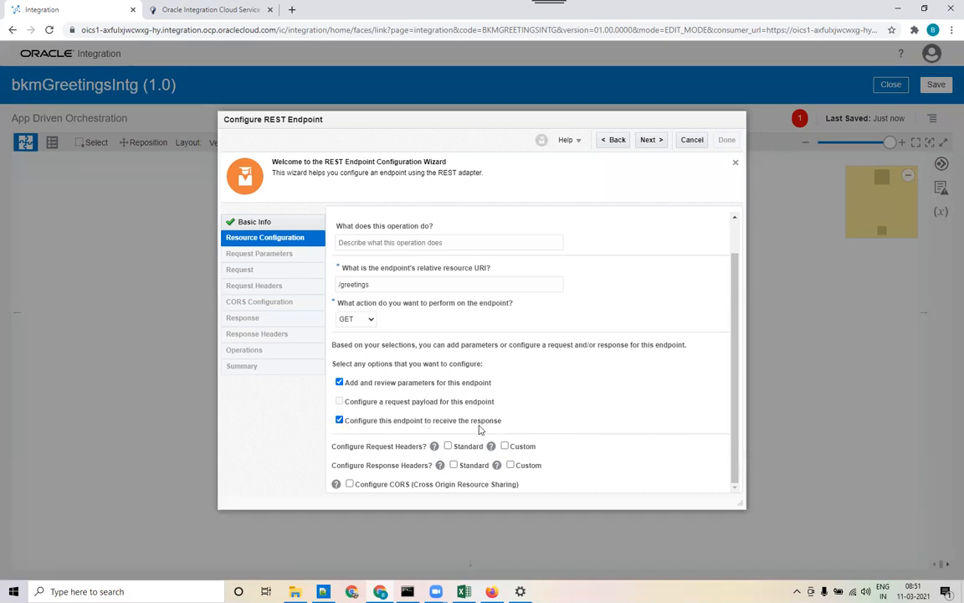
{"action": "key", "text": "alt+Tab"}
{"action": "key", "text": "alt+Tab"}
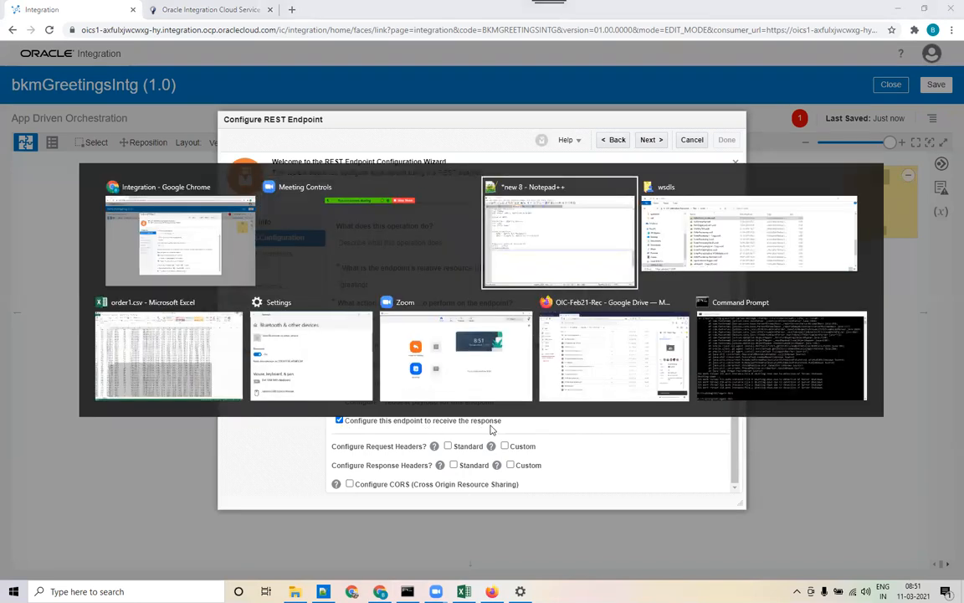
{"action": "type", "text": "response"}
{"action": "key", "text": "ctrl+s"}
{"action": "key", "text": "alt+Tab"}
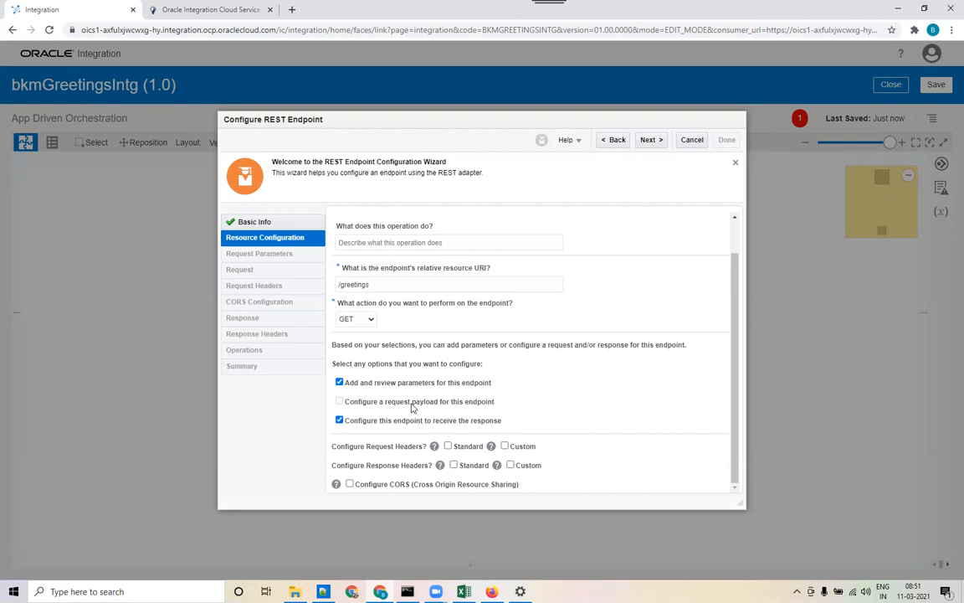
Add "request payload" directly below "response" in the Notepad++ notes, with no blank line between, and return to the wizard
{"action": "key", "text": "alt+Tab"}
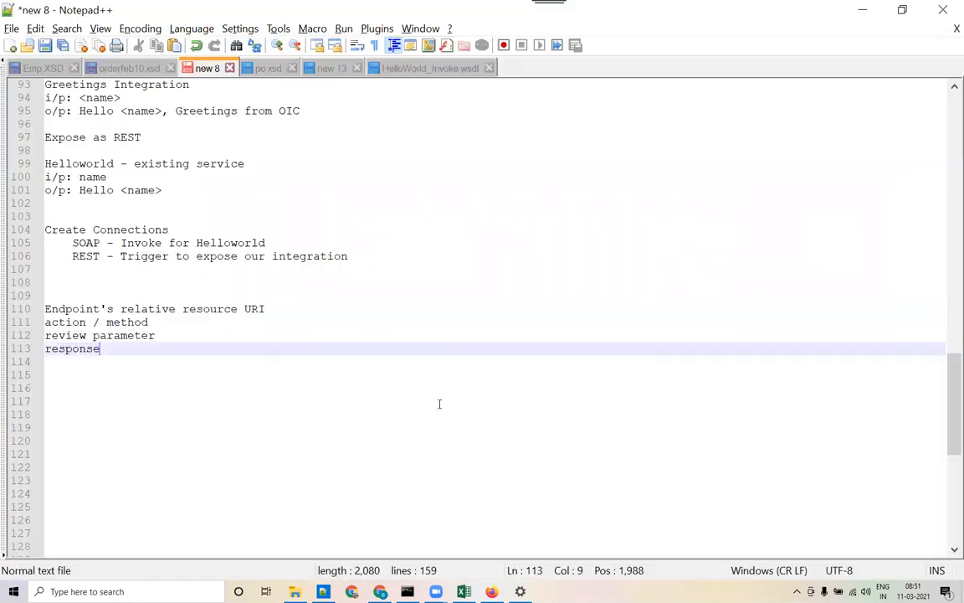
{"action": "key", "text": "Return"}
{"action": "type", "text": "quest payload"}
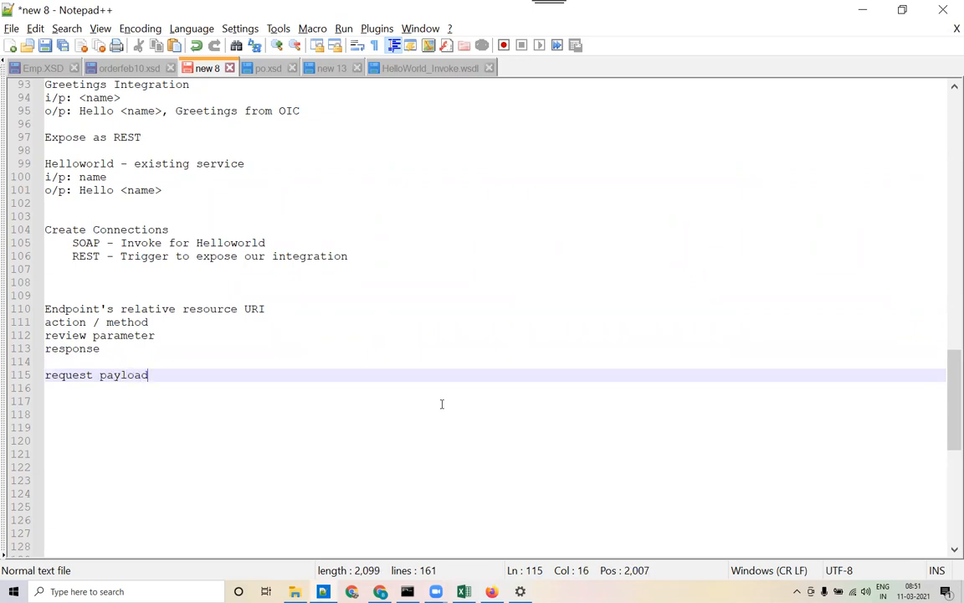
{"action": "key", "text": "Up"}
{"action": "key", "text": "Delete"}
{"action": "key", "text": "alt+Tab"}
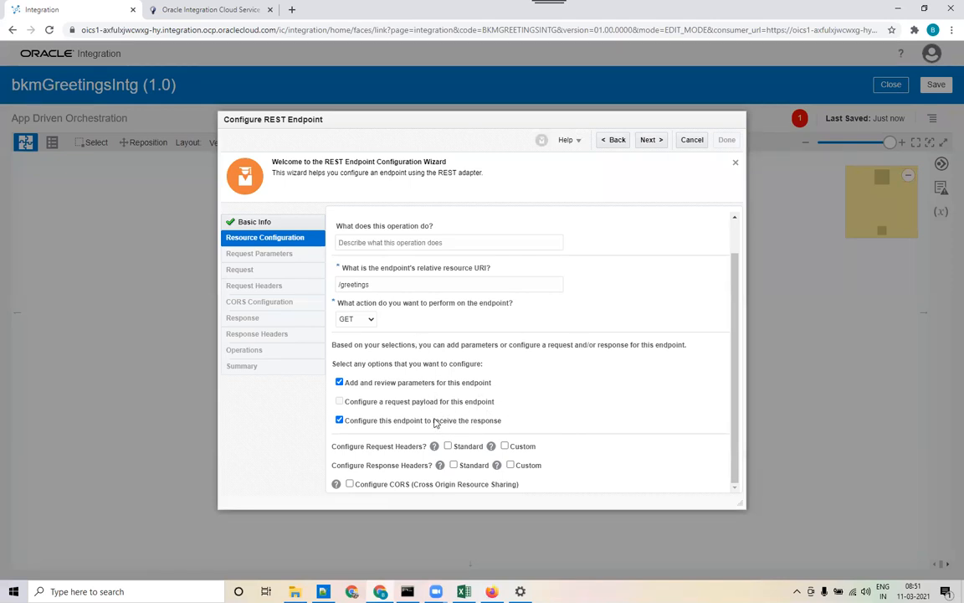
Continue to the request parameters and add a query parameter named gname with data type string
{"action": "left_click", "coordinate": [650, 140]}
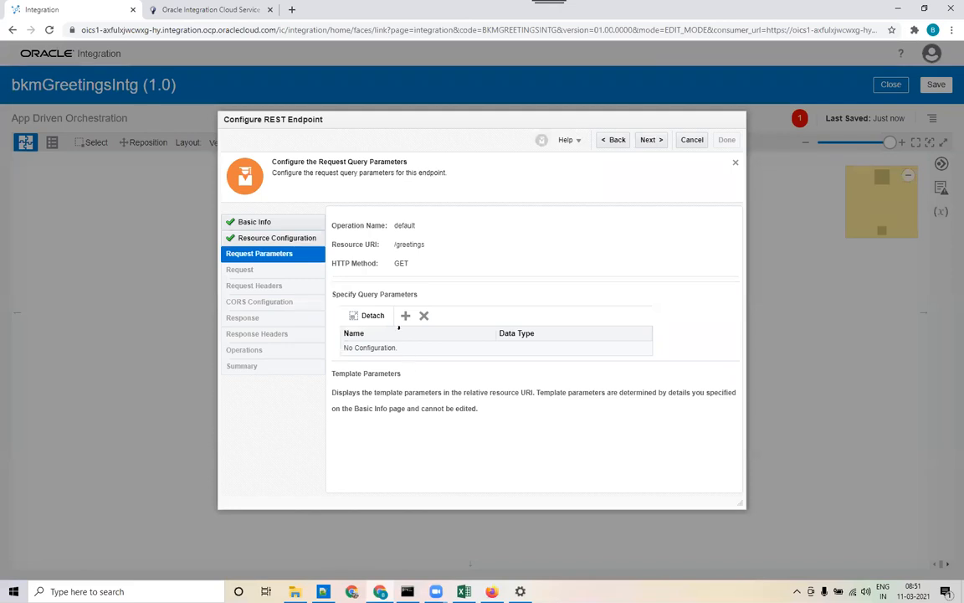
{"action": "left_click", "coordinate": [405, 316]}
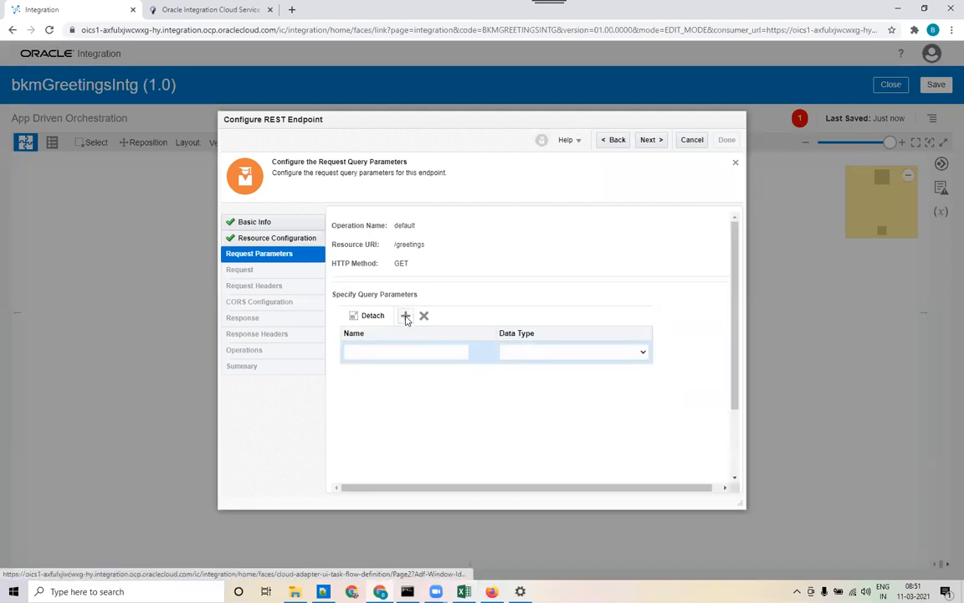
{"action": "left_click", "coordinate": [405, 352]}
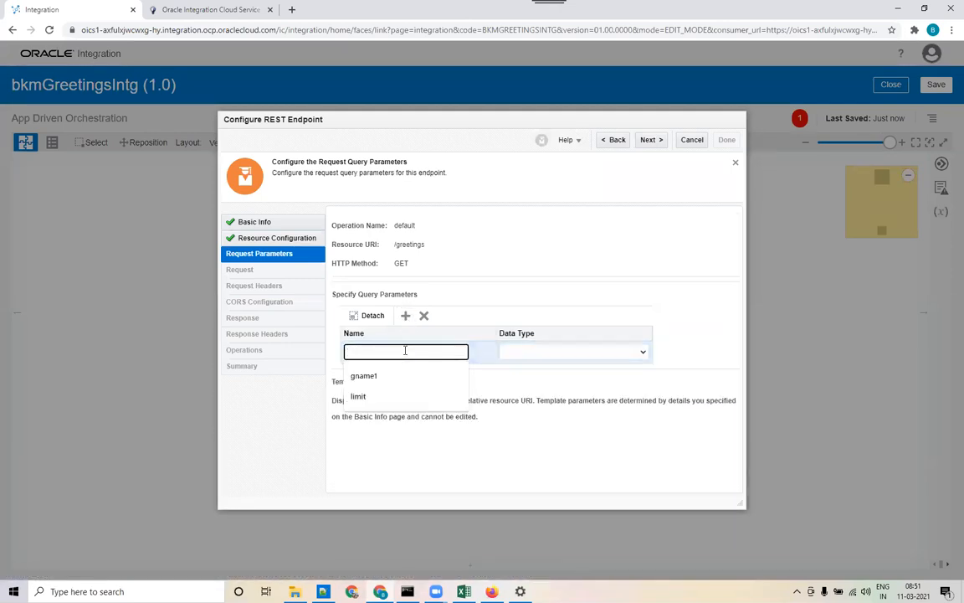
{"action": "type", "text": "gname"}
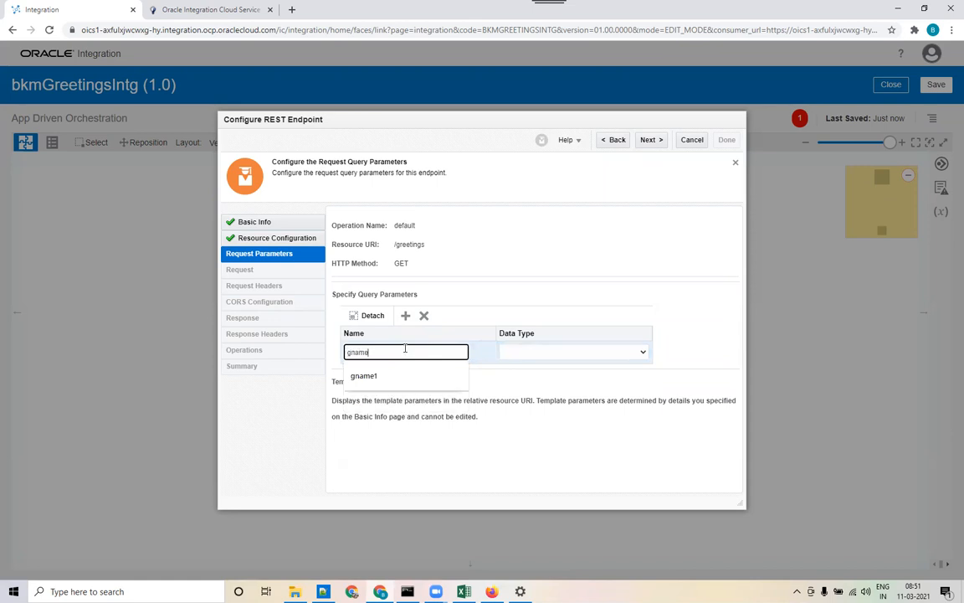
{"action": "left_click", "coordinate": [530, 354]}
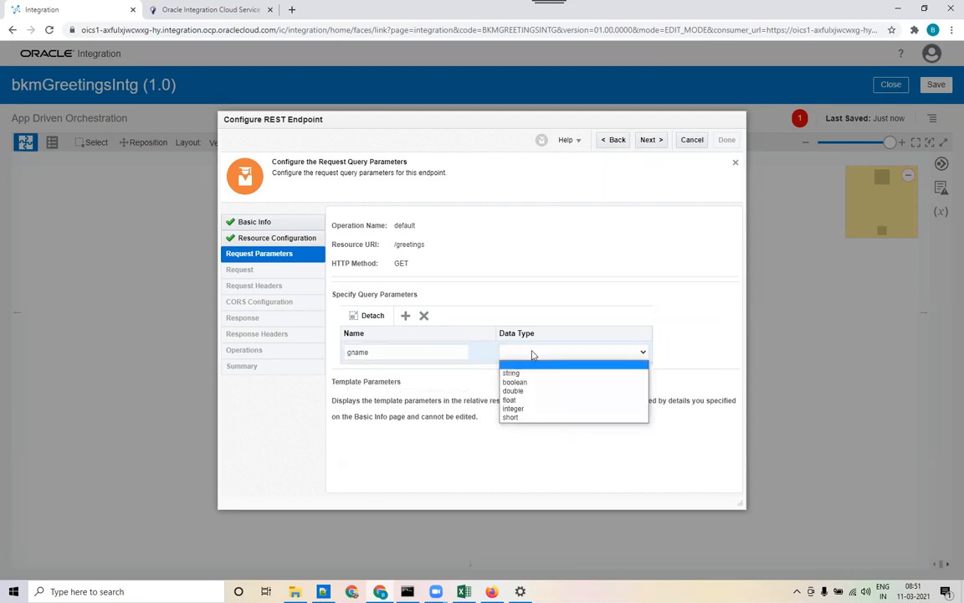
{"action": "left_click", "coordinate": [529, 371]}
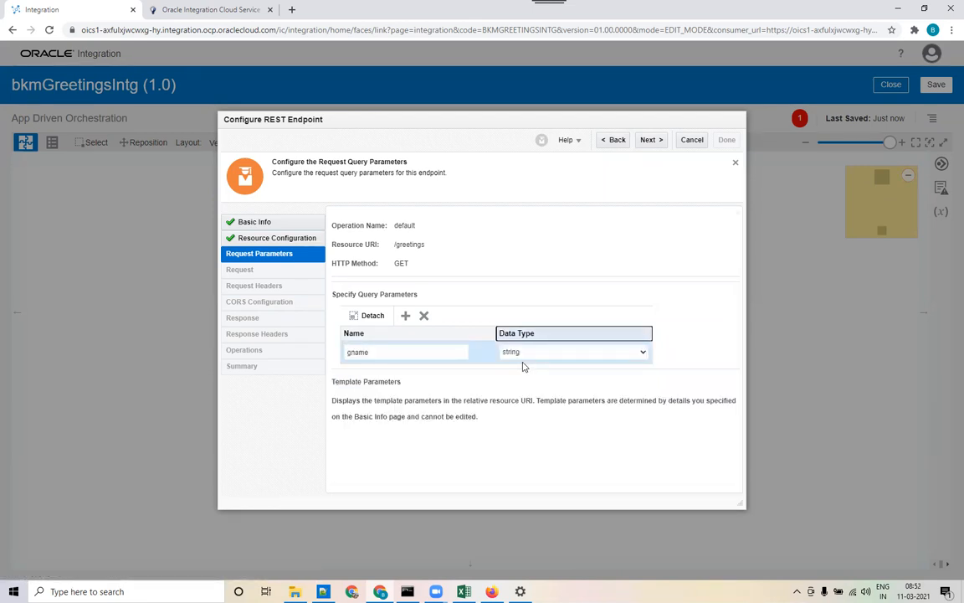
Review the name input described in the Notepad++ notes and return to the endpoint wizard
{"action": "key", "text": "alt+Tab"}
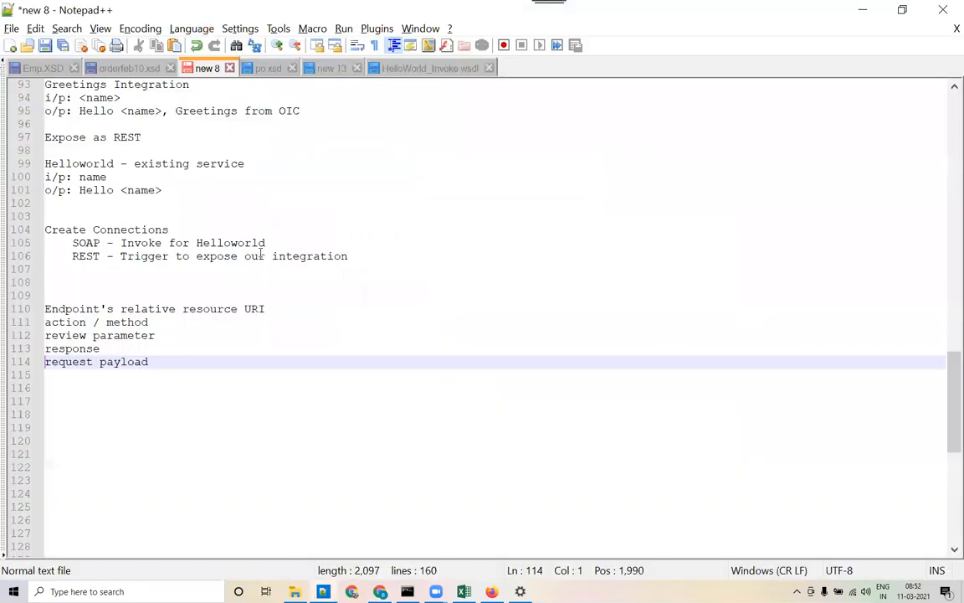
{"action": "scroll", "coordinate": [249, 259], "scroll_direction": "up", "scroll_amount": 2}
{"action": "left_click_drag", "start_coordinate": [44, 177], "coordinate": [139, 177]}
{"action": "left_click", "coordinate": [139, 176]}
{"action": "key", "text": "alt+Tab"}
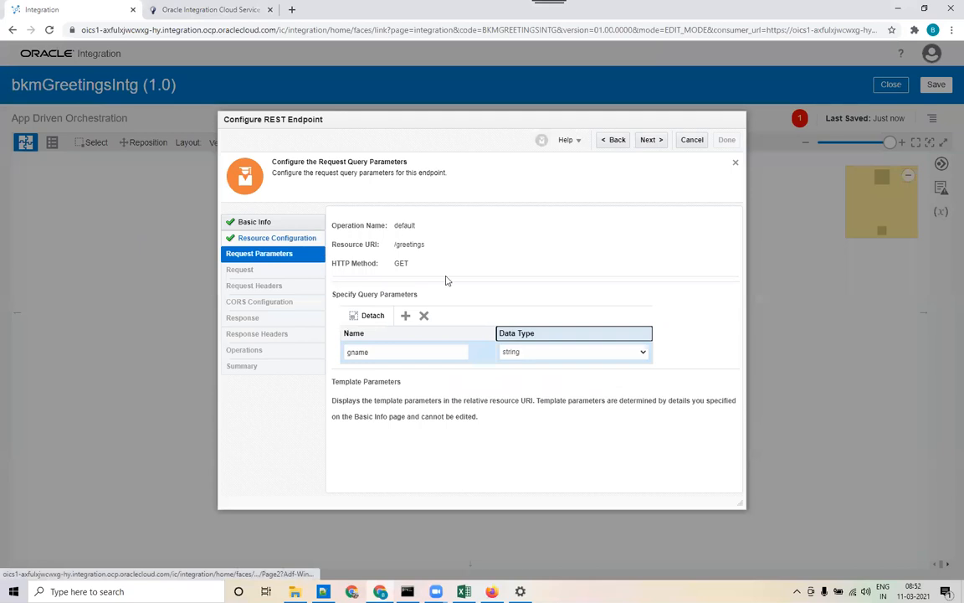
Continue to the response configuration and set the response payload format to JSON Sample
{"action": "left_click", "coordinate": [650, 141]}
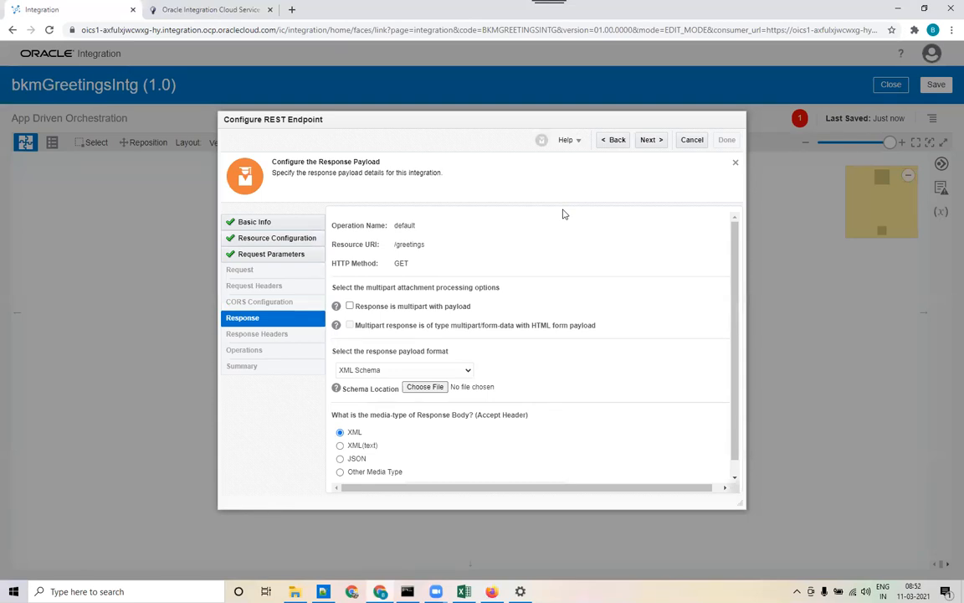
{"action": "left_click", "coordinate": [379, 372]}
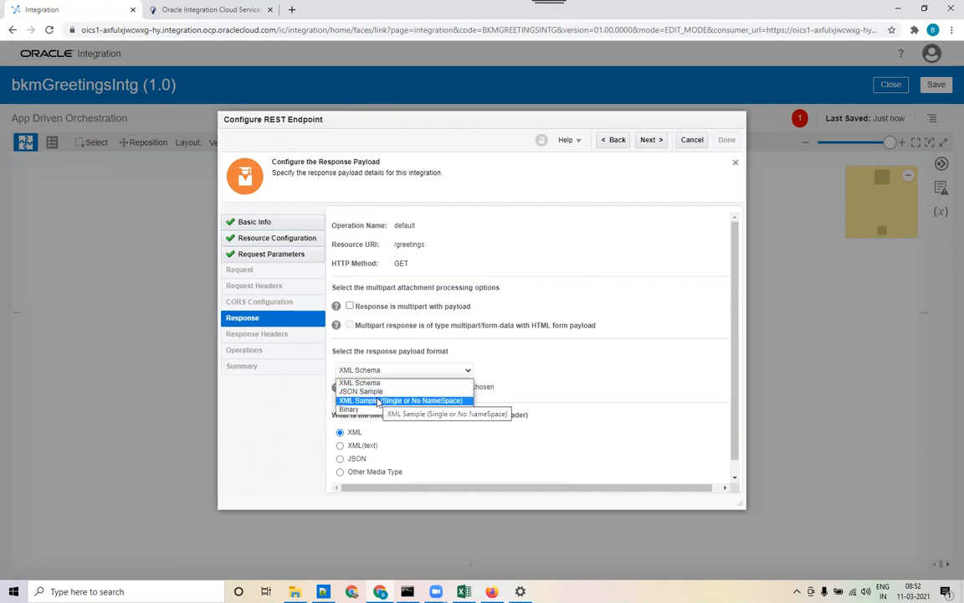
{"action": "left_click", "coordinate": [353, 392]}
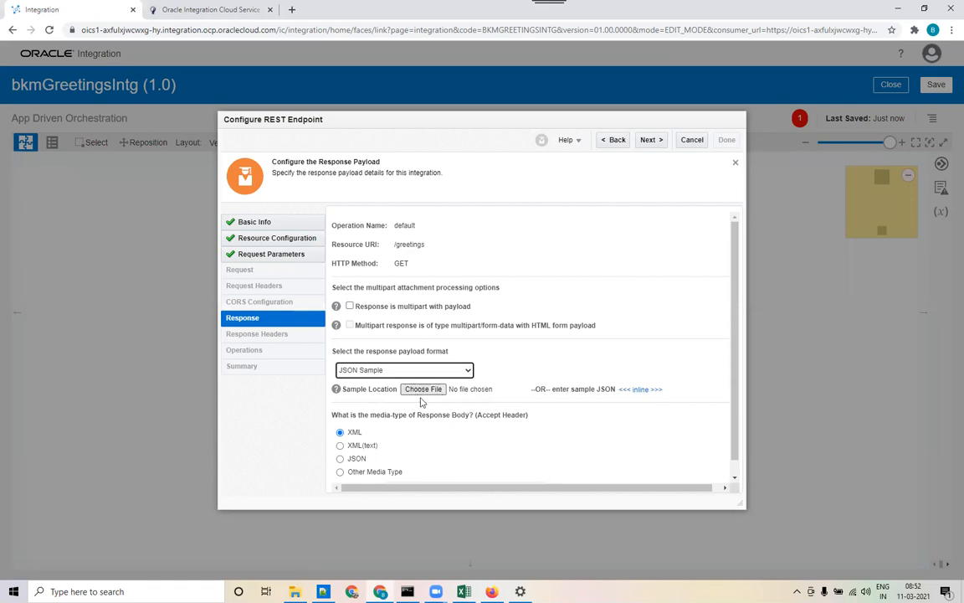
Open inline entry for the response's JSON sample and draft an object containing a gresponse field
{"action": "left_click", "coordinate": [638, 392]}
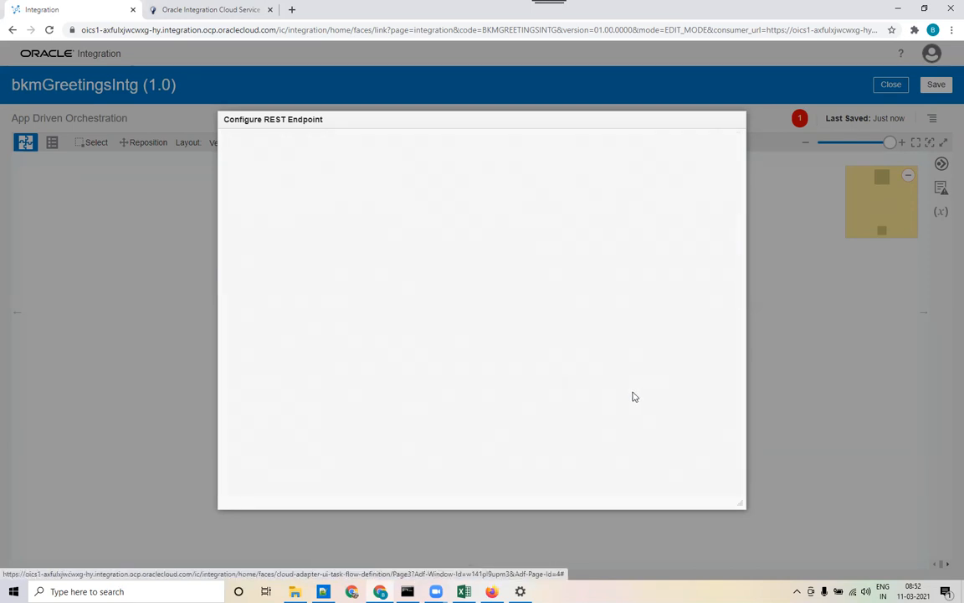
{"action": "left_click", "coordinate": [523, 317]}
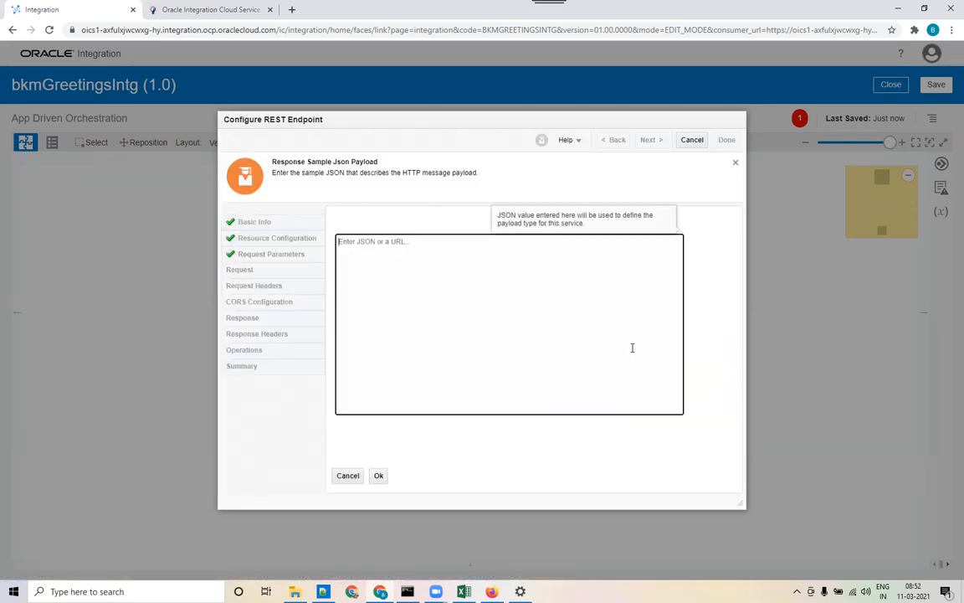
{"action": "type", "text": "{"}
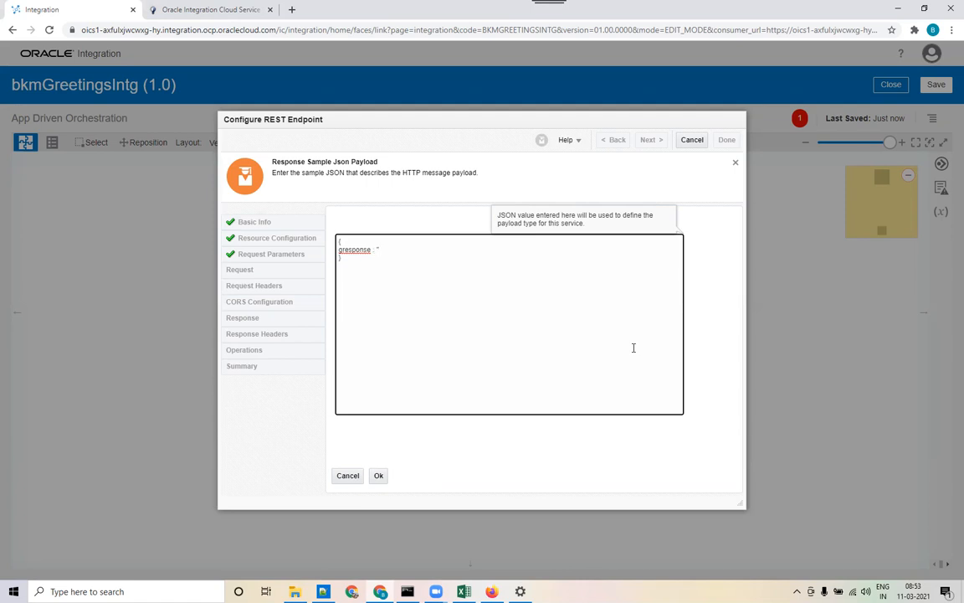
{"action": "left_click", "coordinate": [339, 249]}
Switch to File Explorer and open greeting_response.json from the files\json folder in Notepad++
{"action": "left_click", "coordinate": [296, 591]}
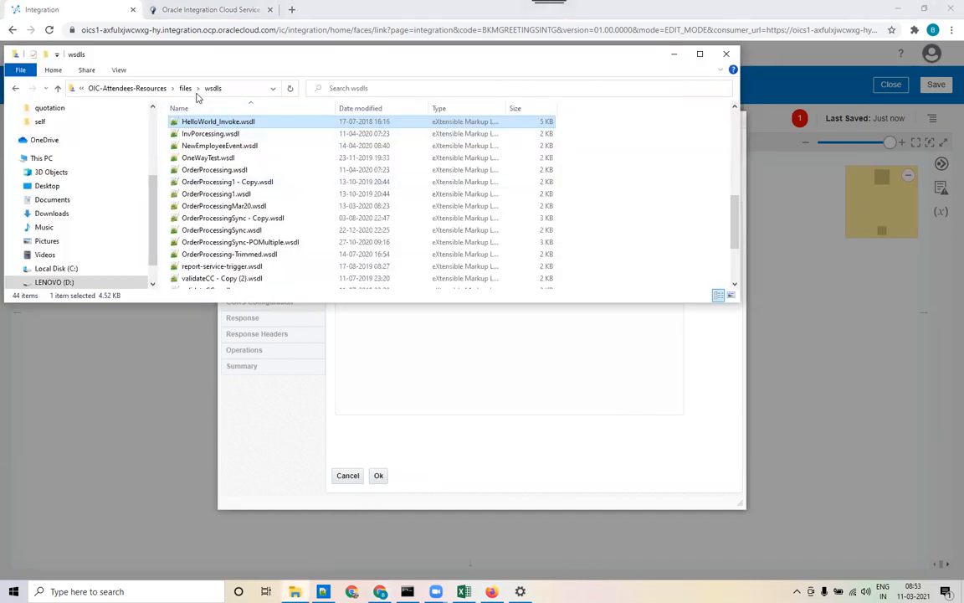
{"action": "left_click", "coordinate": [185, 88]}
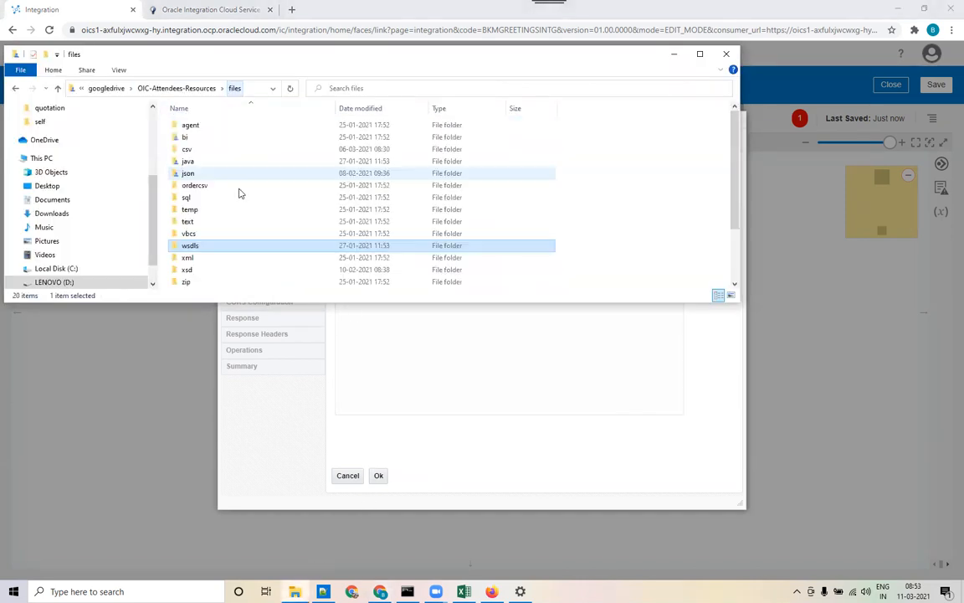
{"action": "double_click", "coordinate": [189, 173]}
{"action": "left_click", "coordinate": [205, 185]}
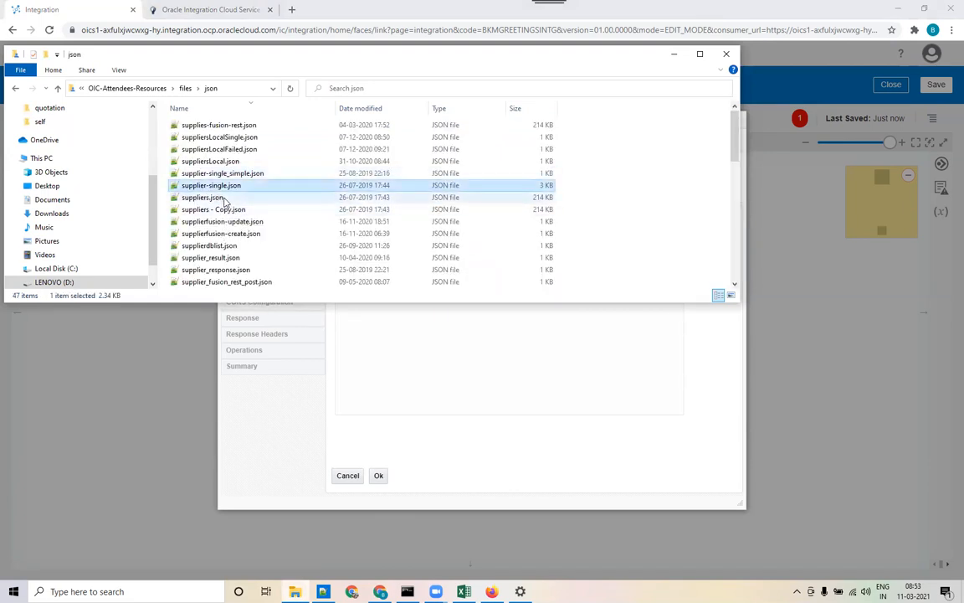
{"action": "key", "text": "g"}
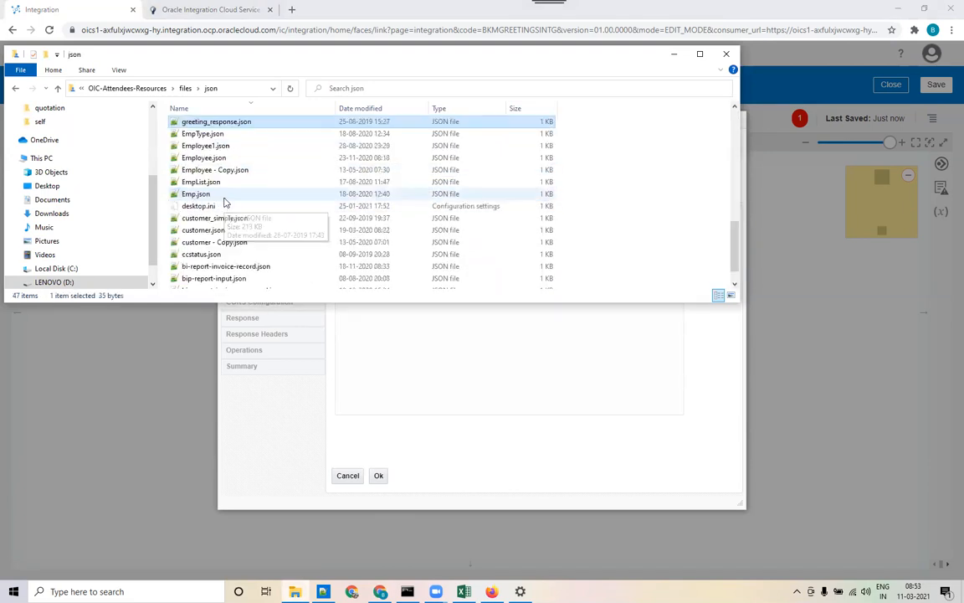
{"action": "double_click", "coordinate": [235, 122]}
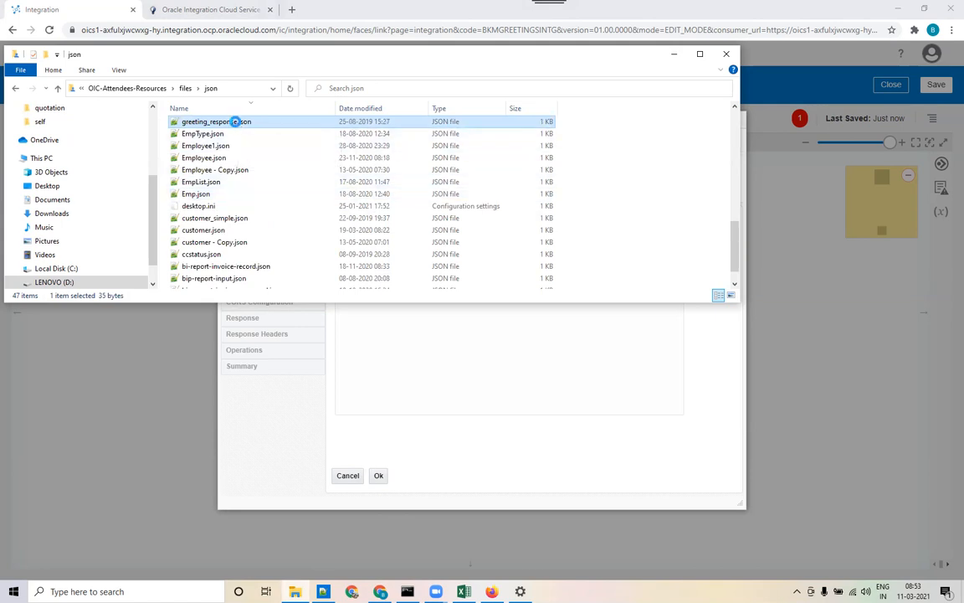
{"action": "right_click", "coordinate": [236, 122]}
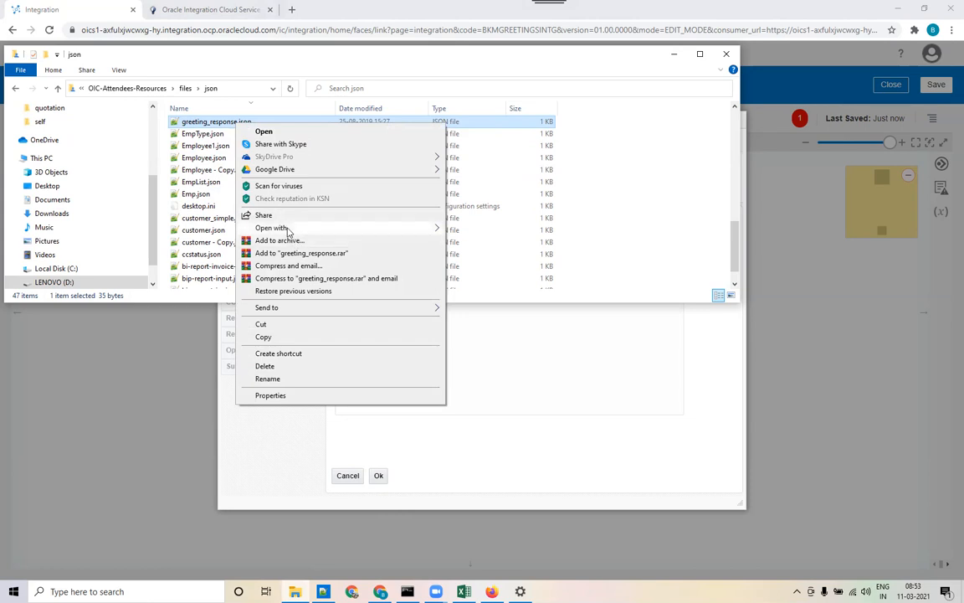
{"action": "mouse_move", "coordinate": [288, 231]}
{"action": "left_click", "coordinate": [476, 239]}
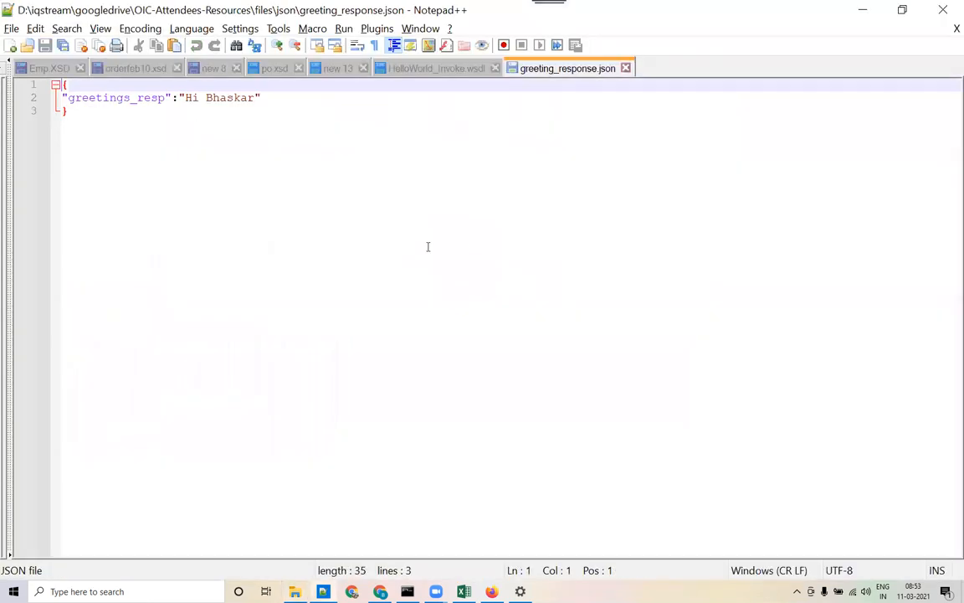
Replace the drafted inline sample JSON with the full contents of greeting_response.json and accept it
{"action": "key", "text": "ctrl+a"}
{"action": "key", "text": "ctrl+c"}
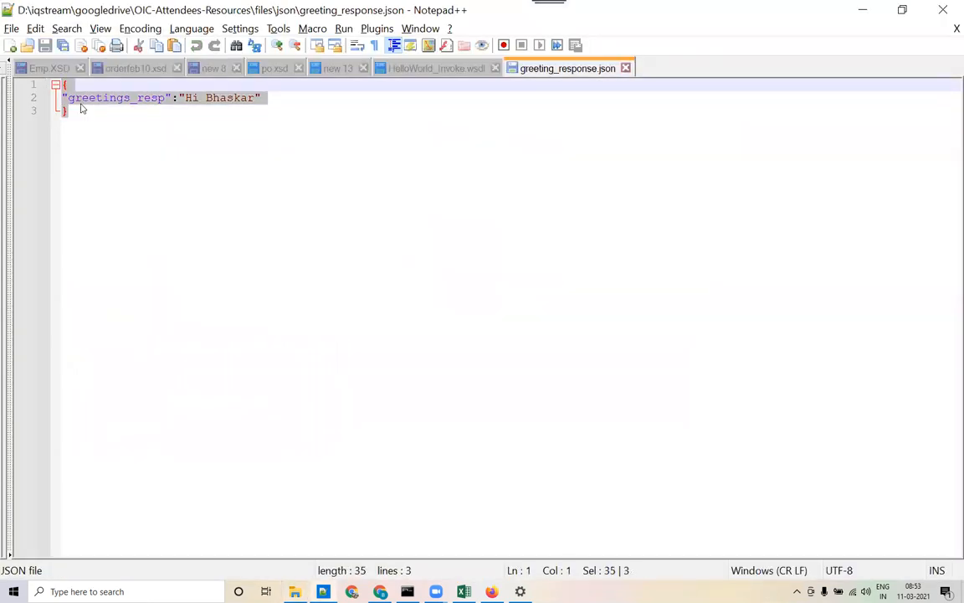
{"action": "key", "text": "alt+Tab"}
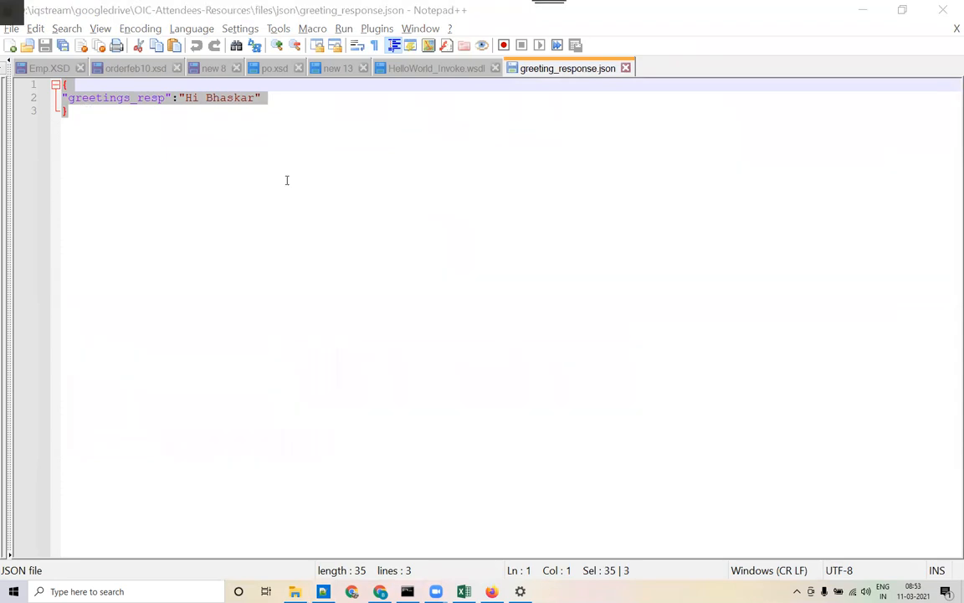
{"action": "key", "text": "ctrl+a"}
{"action": "key", "text": "ctrl+v"}
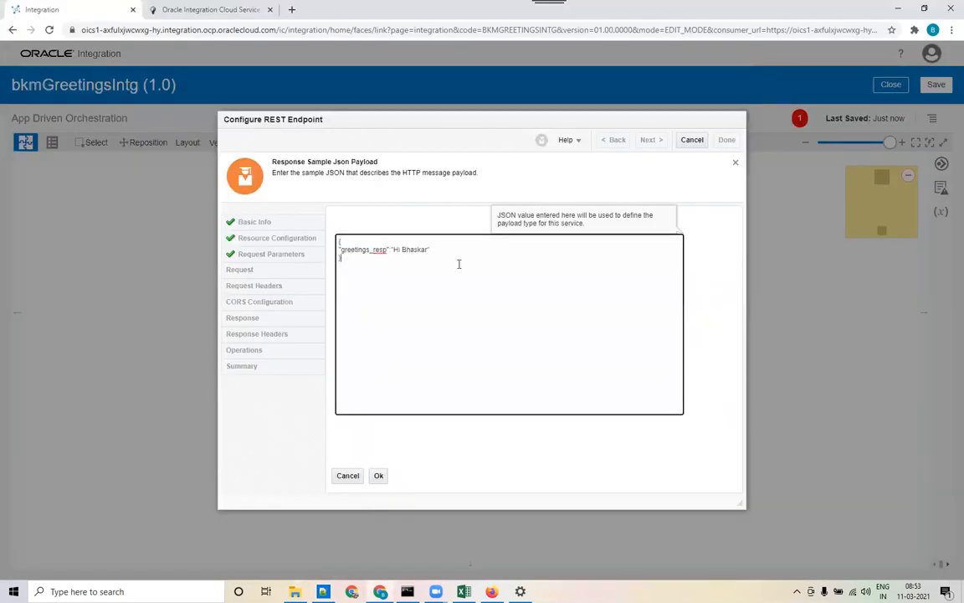
{"action": "left_click_drag", "start_coordinate": [342, 252], "coordinate": [429, 250]}
{"action": "left_click", "coordinate": [378, 476]}
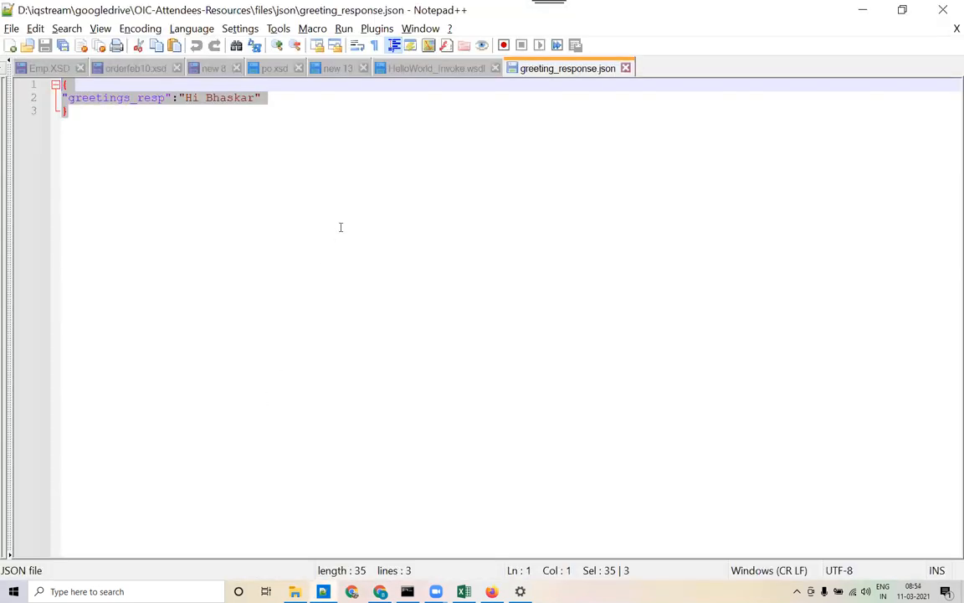
Add the line "json" below the request payload entry in the "new 8" notes in Notepad++, then return to the integration
{"action": "left_click", "coordinate": [197, 67]}
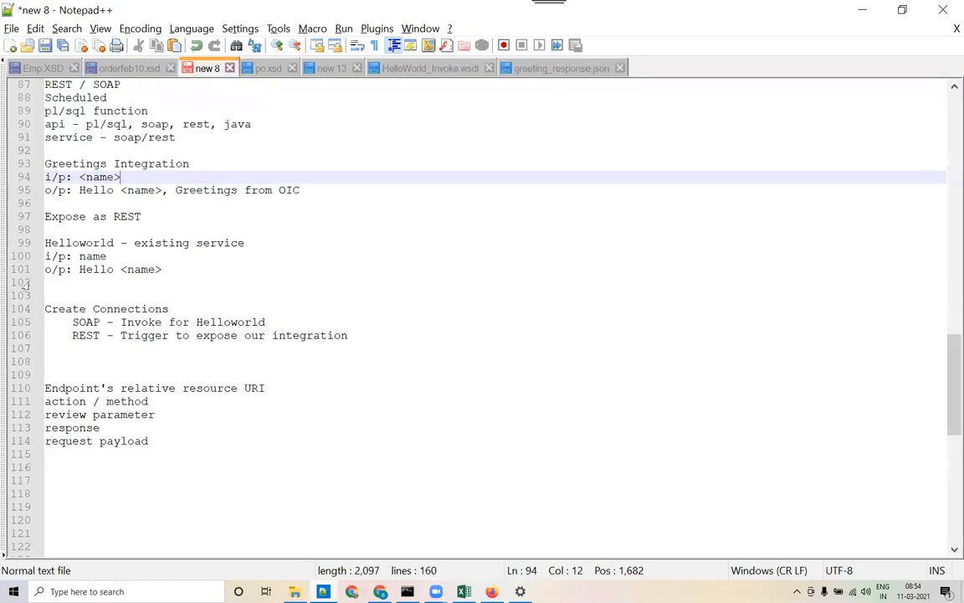
{"action": "left_click", "coordinate": [71, 466]}
{"action": "type", "text": "json"}
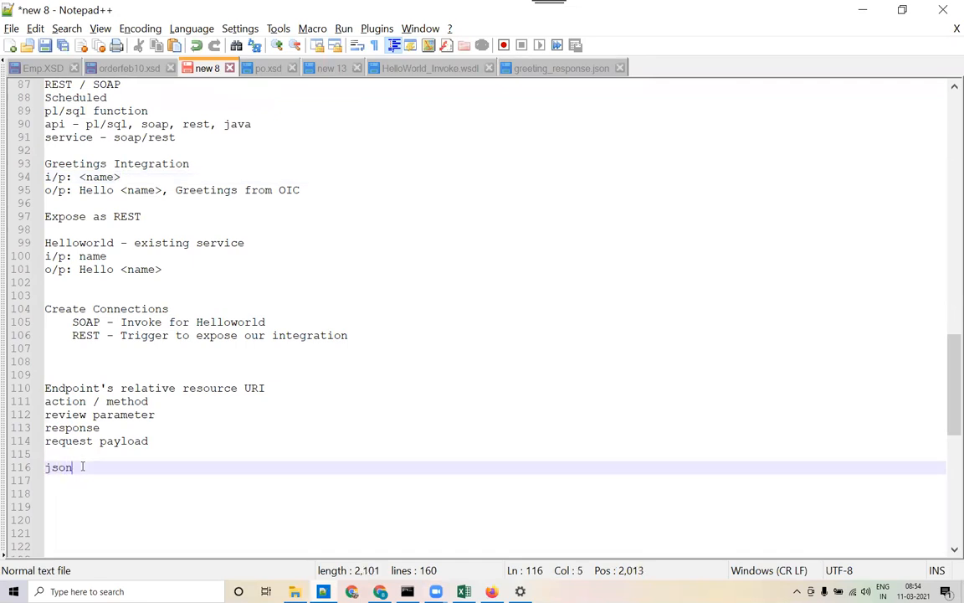
{"action": "key", "text": "alt+Tab"}
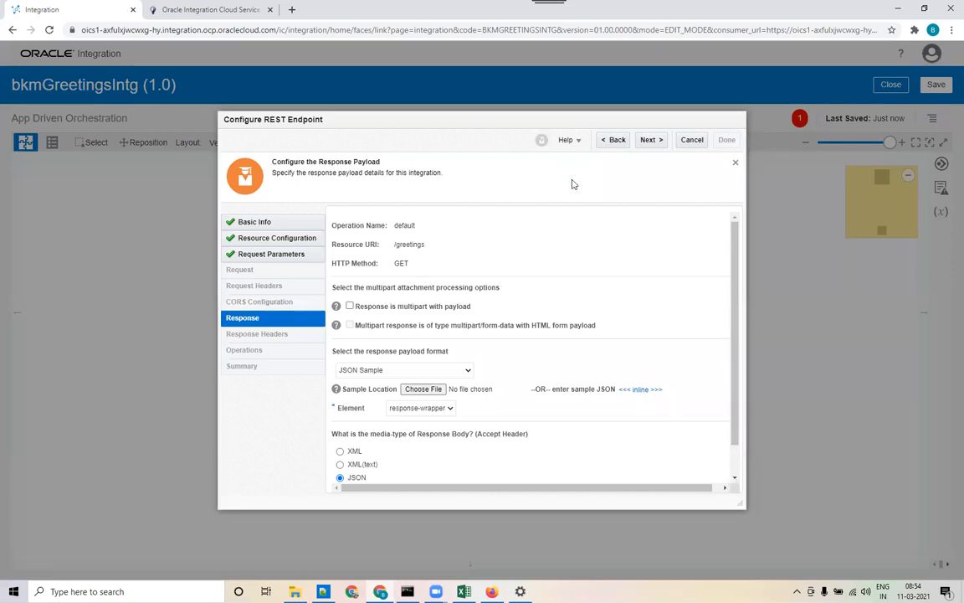
Proceed to the REST endpoint summary, expand its endpoint details and finish the configuration
{"action": "left_click", "coordinate": [654, 142]}
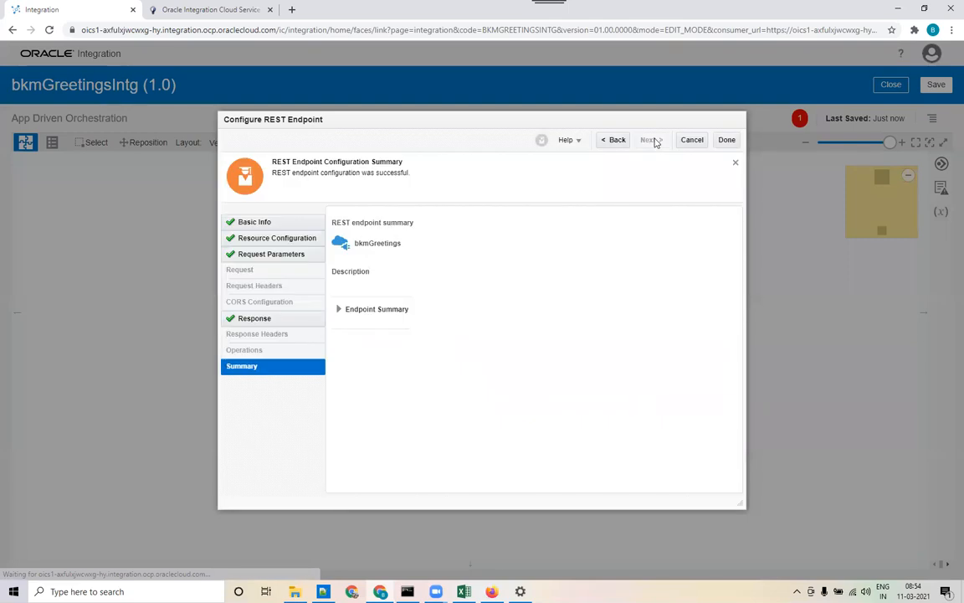
{"action": "left_click", "coordinate": [338, 310]}
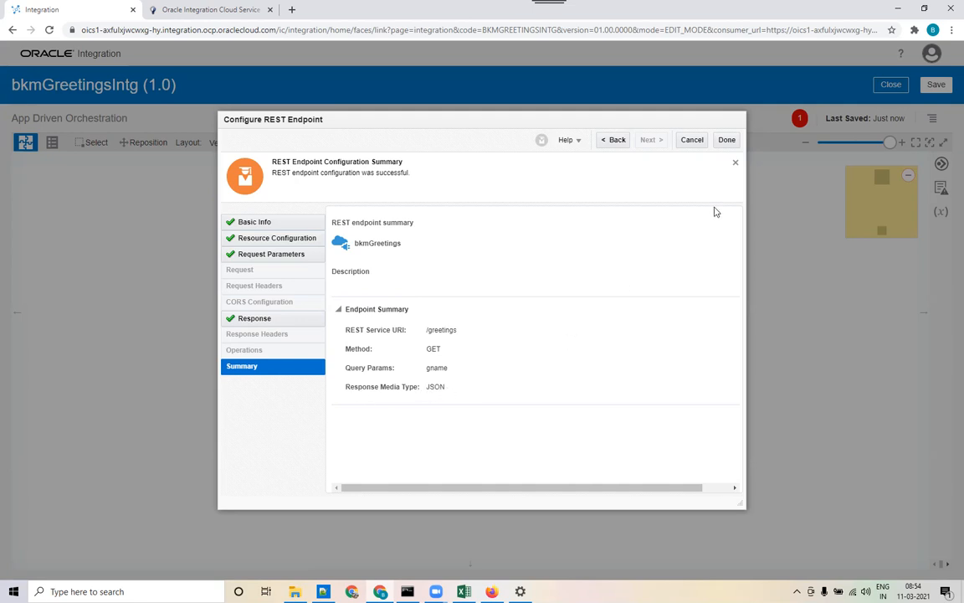
{"action": "left_click", "coordinate": [727, 140]}
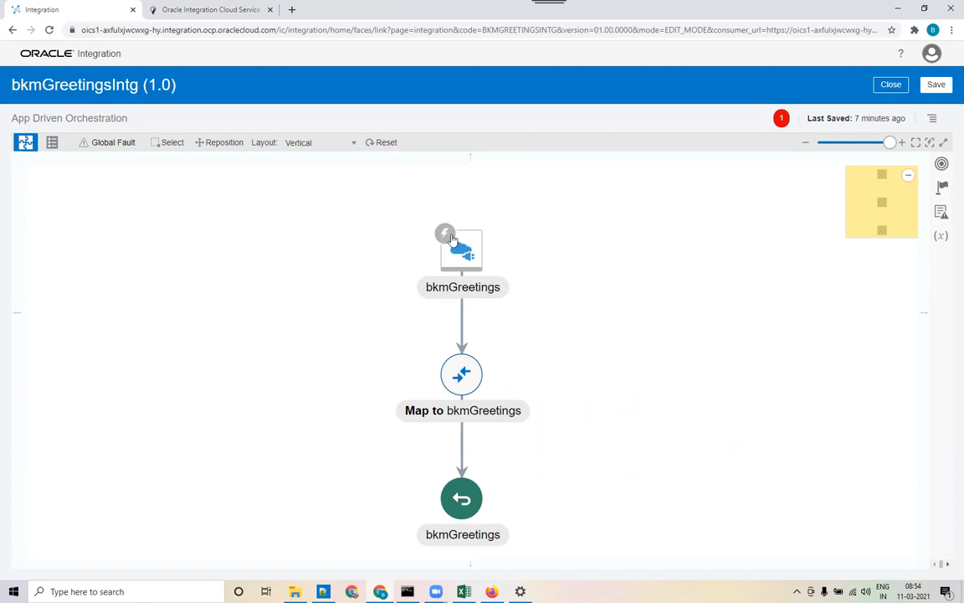
Change the integration canvas layout to Horizontal
{"action": "left_click", "coordinate": [866, 144]}
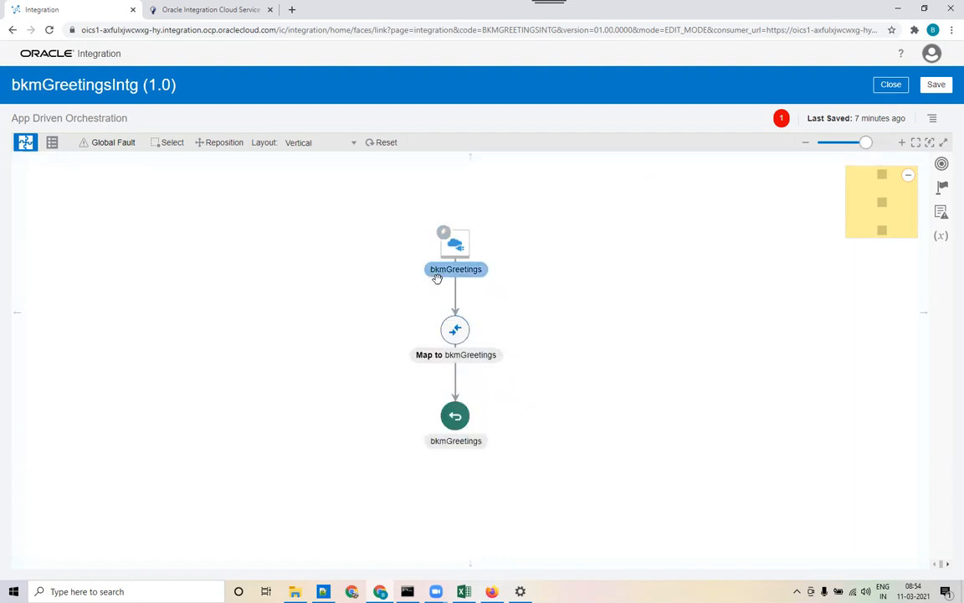
{"action": "left_click", "coordinate": [352, 143]}
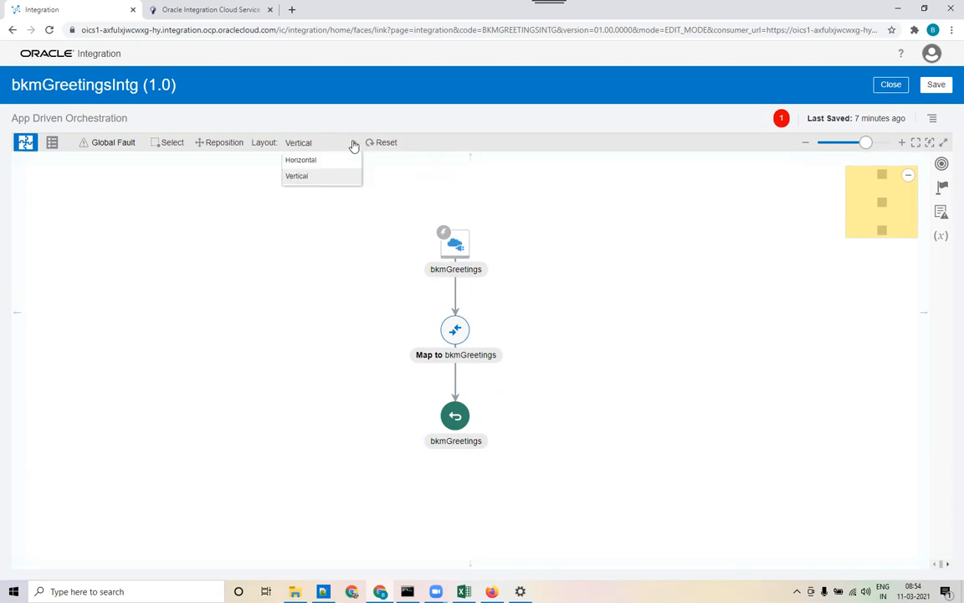
{"action": "left_click", "coordinate": [299, 159]}
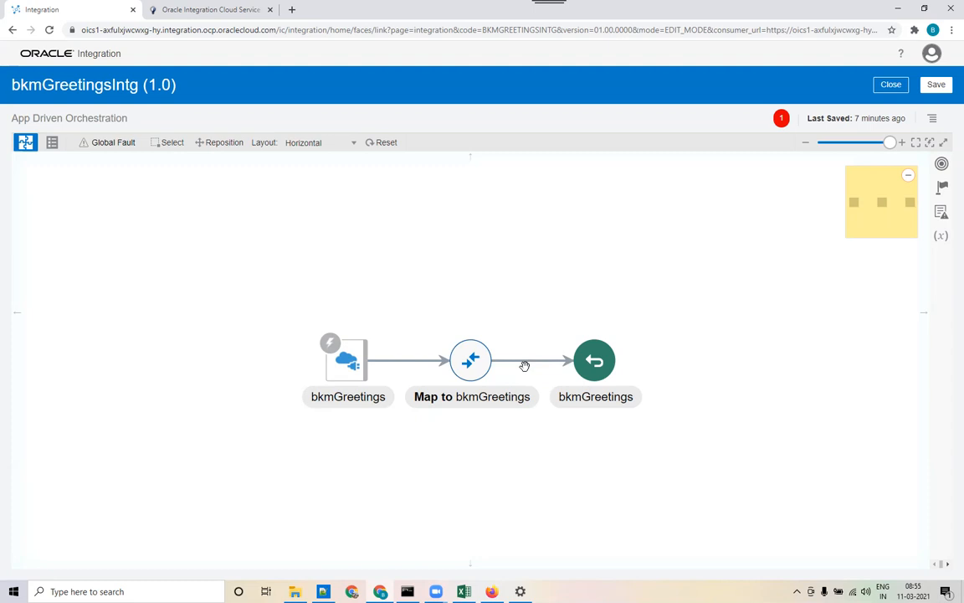
Examine the orchestration actions available in the Data, Call, Collection, General and End groups
{"action": "left_click", "coordinate": [941, 187]}
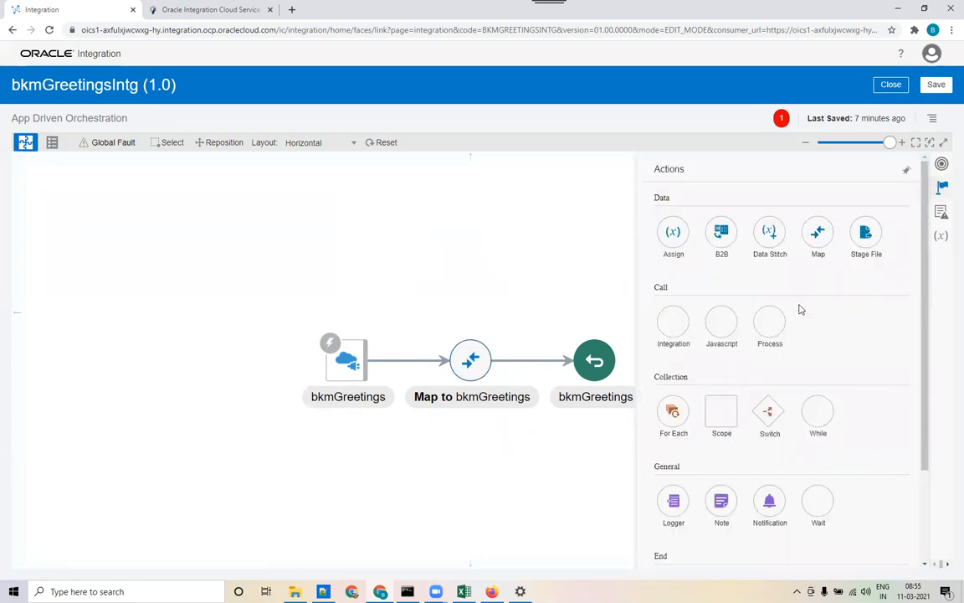
{"action": "scroll", "coordinate": [799, 308], "scroll_direction": "down", "scroll_amount": 2}
{"action": "scroll", "coordinate": [831, 314], "scroll_direction": "up", "scroll_amount": 2}
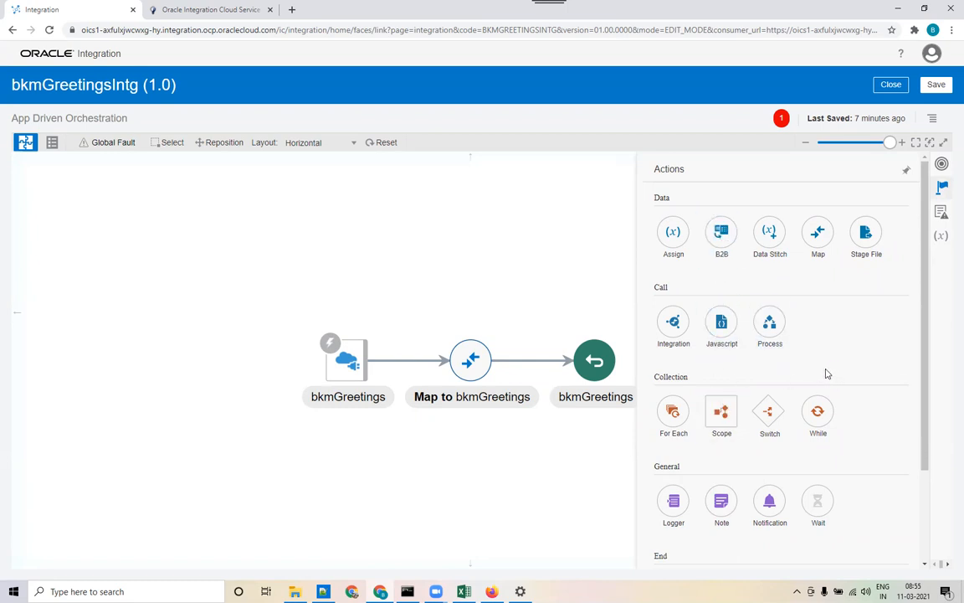
{"action": "left_click", "coordinate": [770, 410]}
{"action": "scroll", "coordinate": [784, 413], "scroll_direction": "down", "scroll_amount": 3}
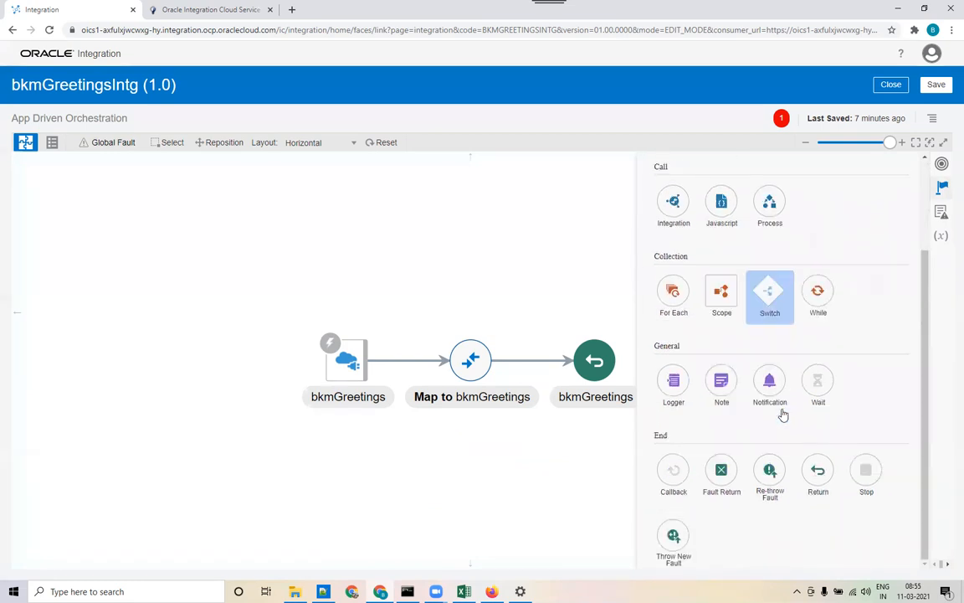
{"action": "scroll", "coordinate": [812, 416], "scroll_direction": "up", "scroll_amount": 1}
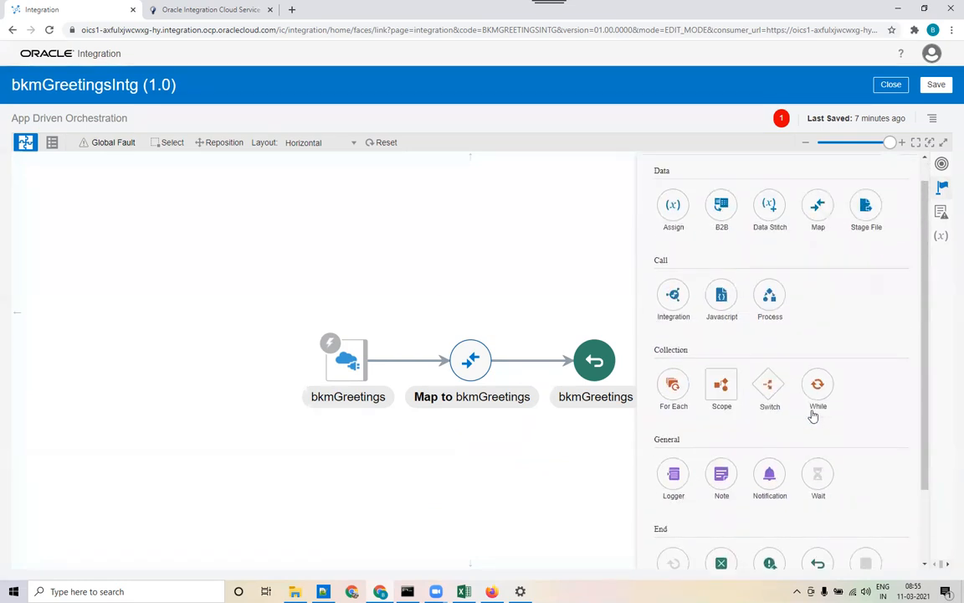
{"action": "scroll", "coordinate": [812, 416], "scroll_direction": "up", "scroll_amount": 1}
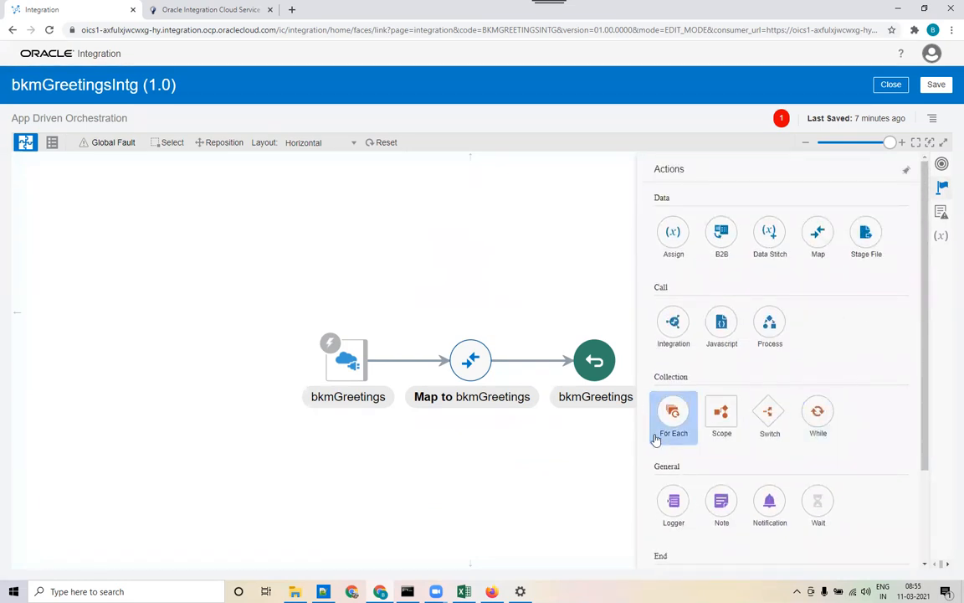
{"action": "left_click", "coordinate": [536, 467]}
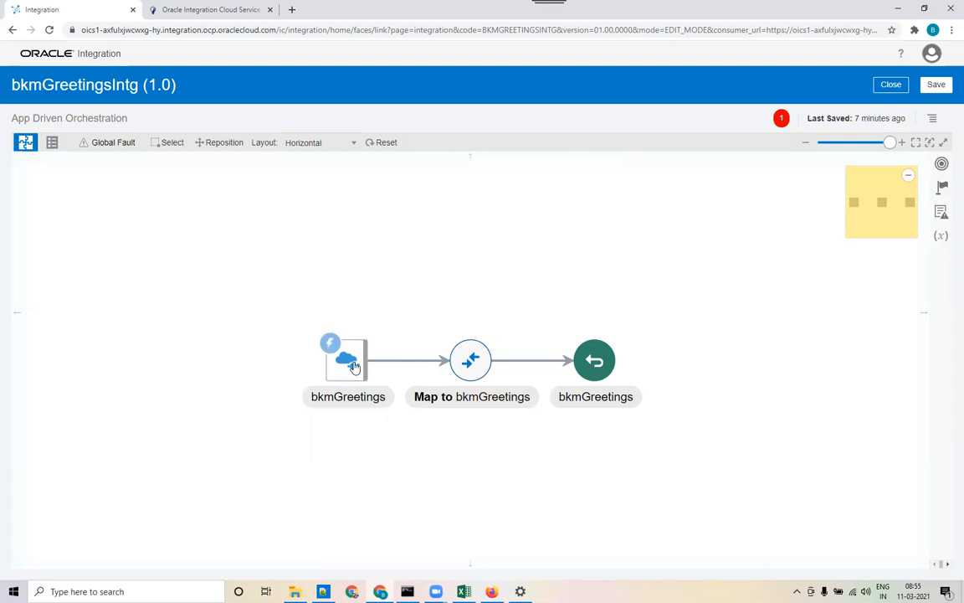
Review the Helloworld existing-service entry in the Notepad++ notes, then return to the integration canvas
{"action": "mouse_move", "coordinate": [415, 362]}
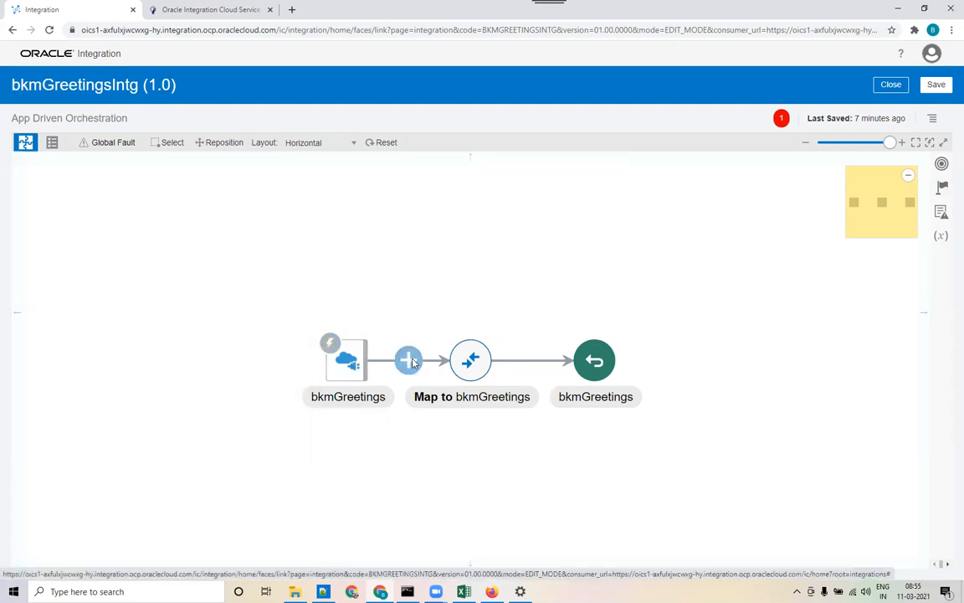
{"action": "key", "text": "alt+Tab"}
{"action": "left_click_drag", "start_coordinate": [51, 242], "coordinate": [115, 243]}
{"action": "key", "text": "alt+Tab"}
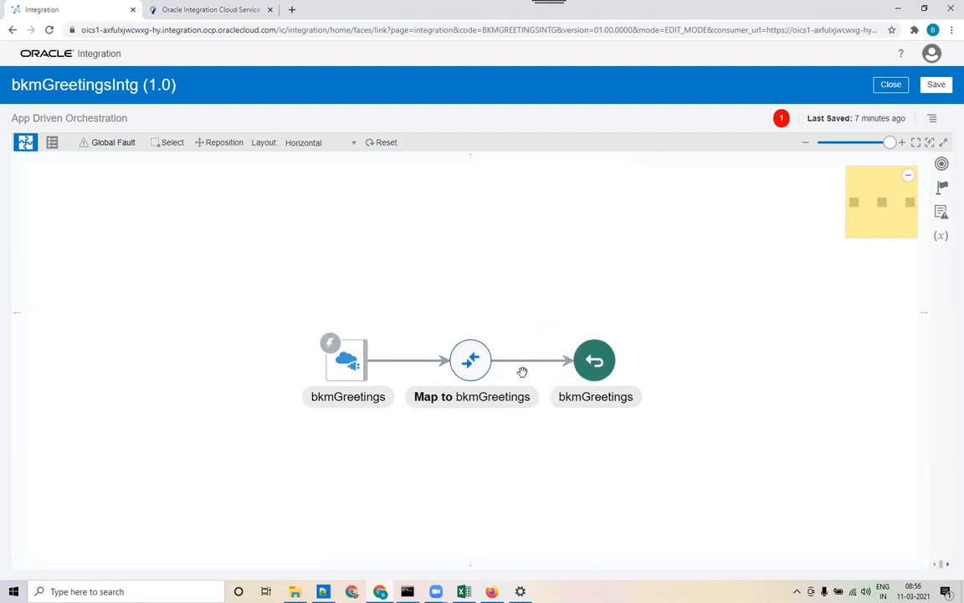
Add the bkmHelloWorldCon SOAP invoke right after the bkmGreetings trigger and name its endpoint invokeHelloworldSvc
{"action": "mouse_move", "coordinate": [410, 361]}
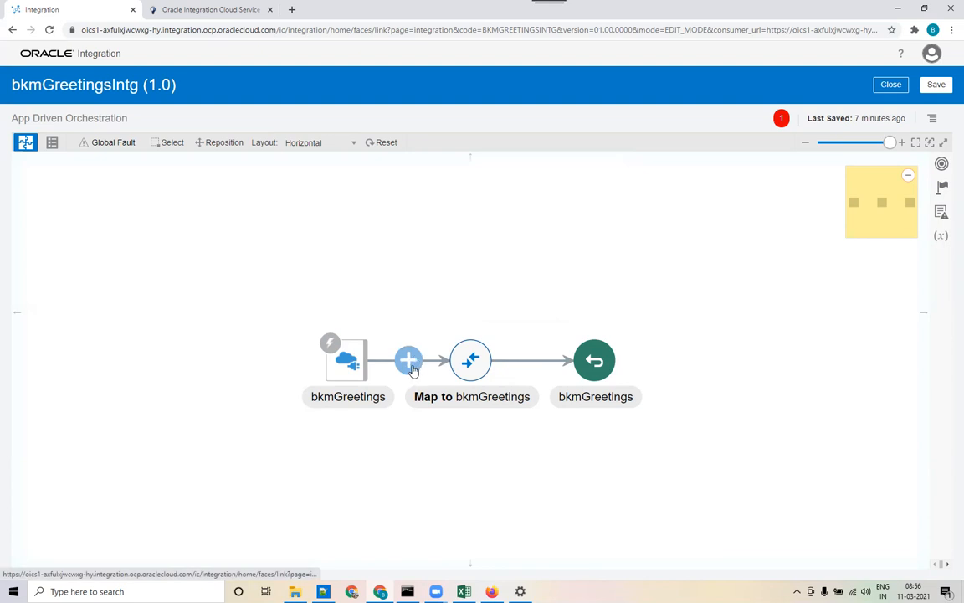
{"action": "left_click", "coordinate": [409, 361]}
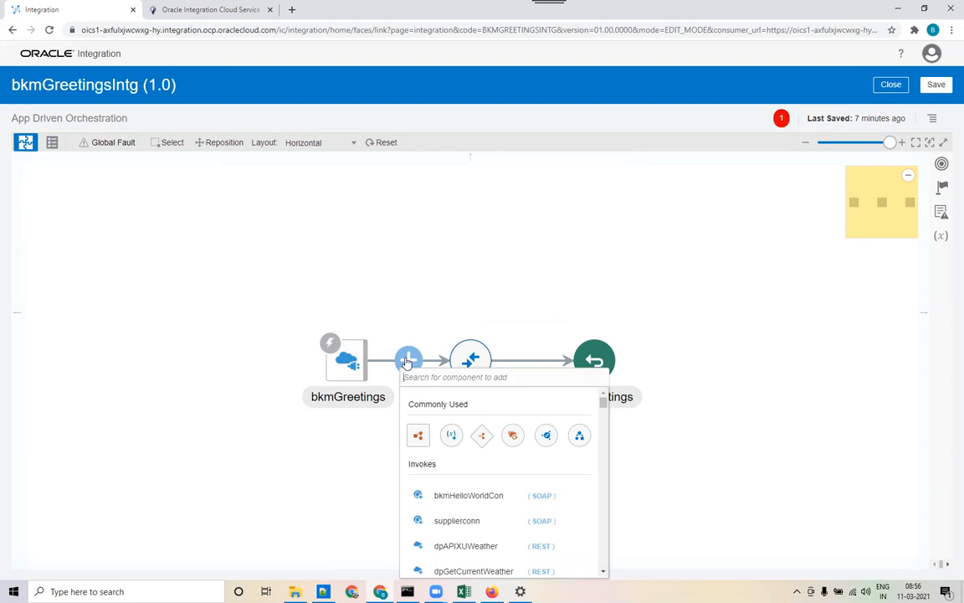
{"action": "left_click", "coordinate": [475, 500]}
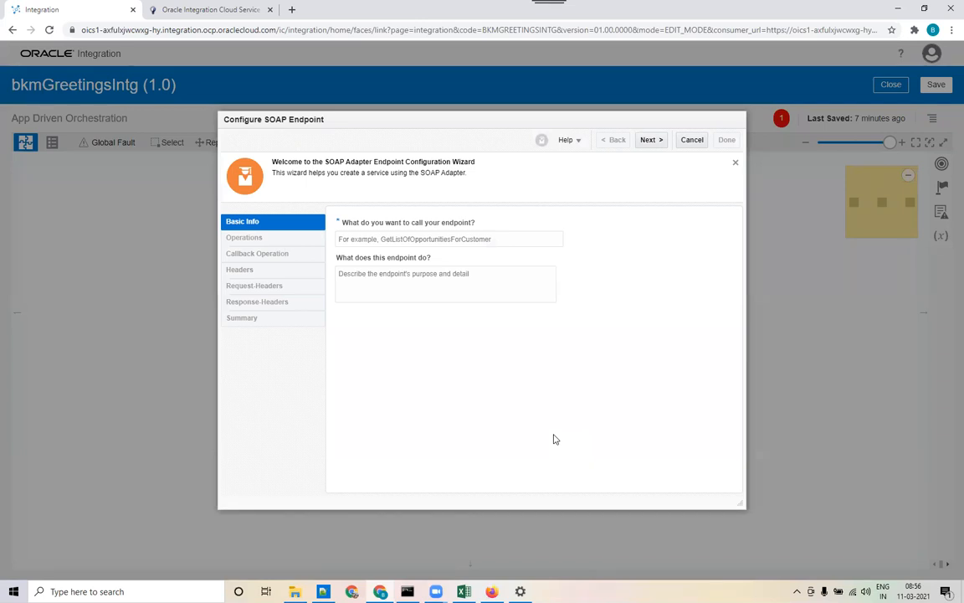
{"action": "left_click", "coordinate": [536, 237]}
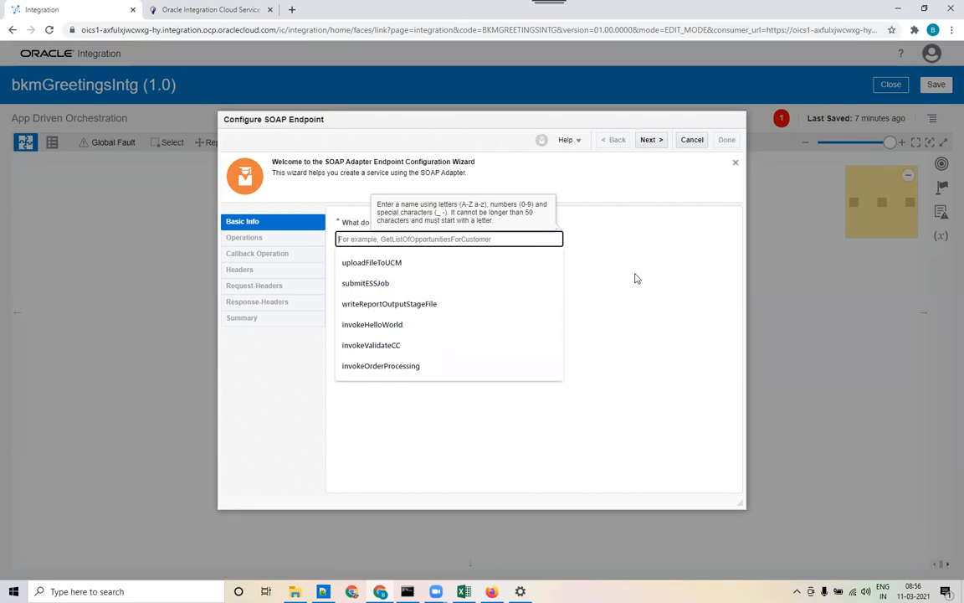
{"action": "type", "text": "bk"}
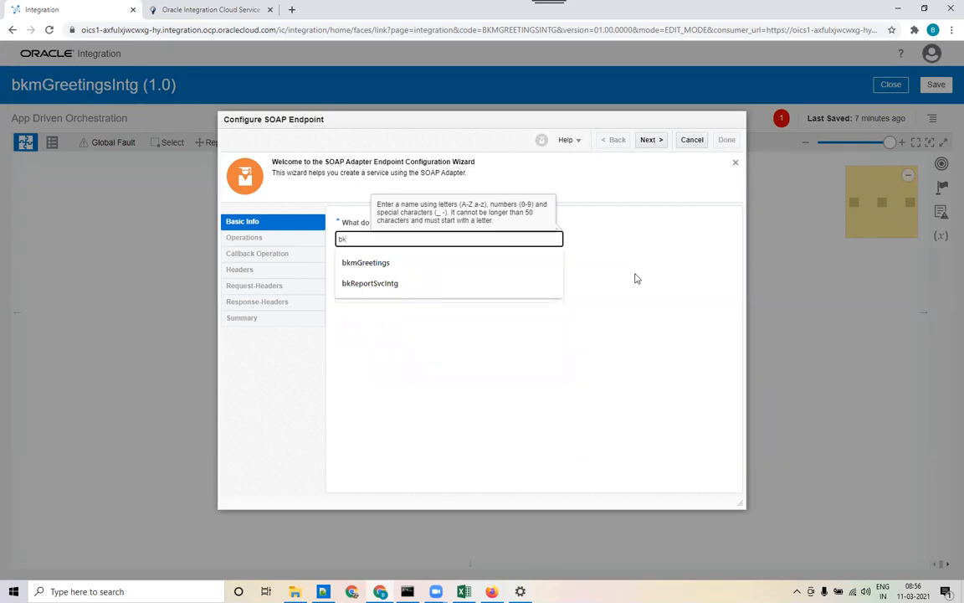
{"action": "key", "text": "BackSpace"}
{"action": "type", "text": "invokeHello"}
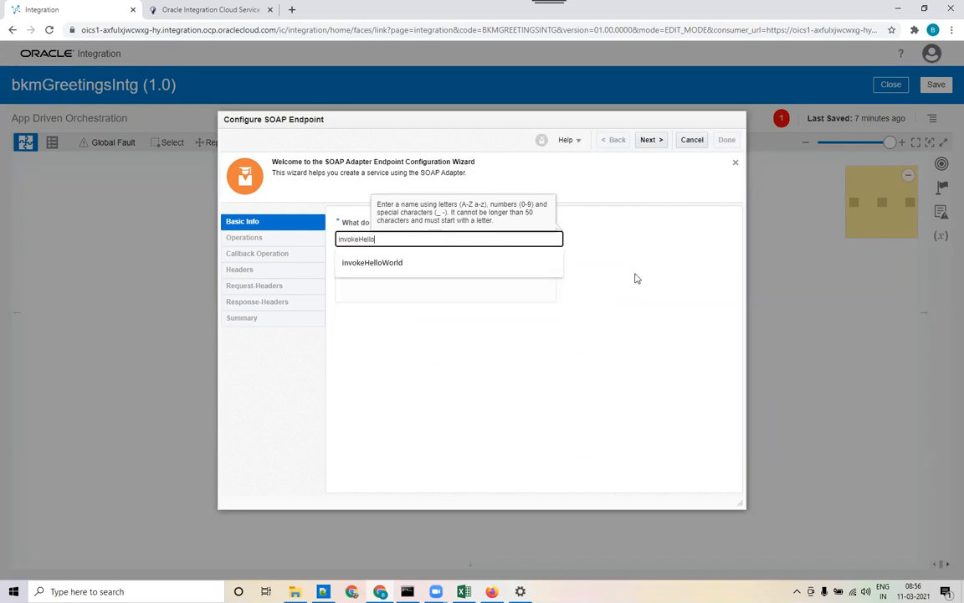
{"action": "type", "text": "worldSvc"}
{"action": "left_click", "coordinate": [634, 377]}
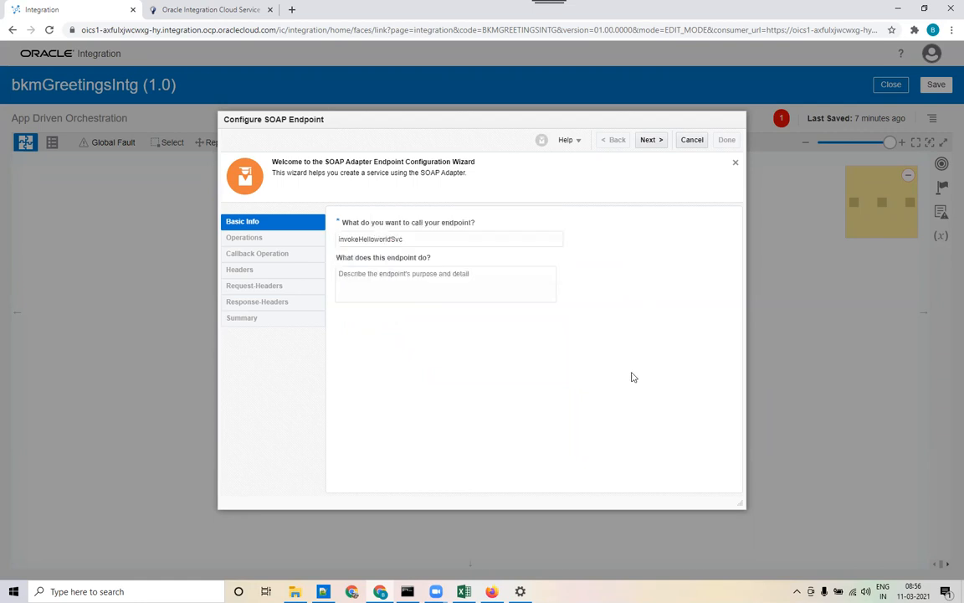
{"action": "left_click", "coordinate": [652, 141]}
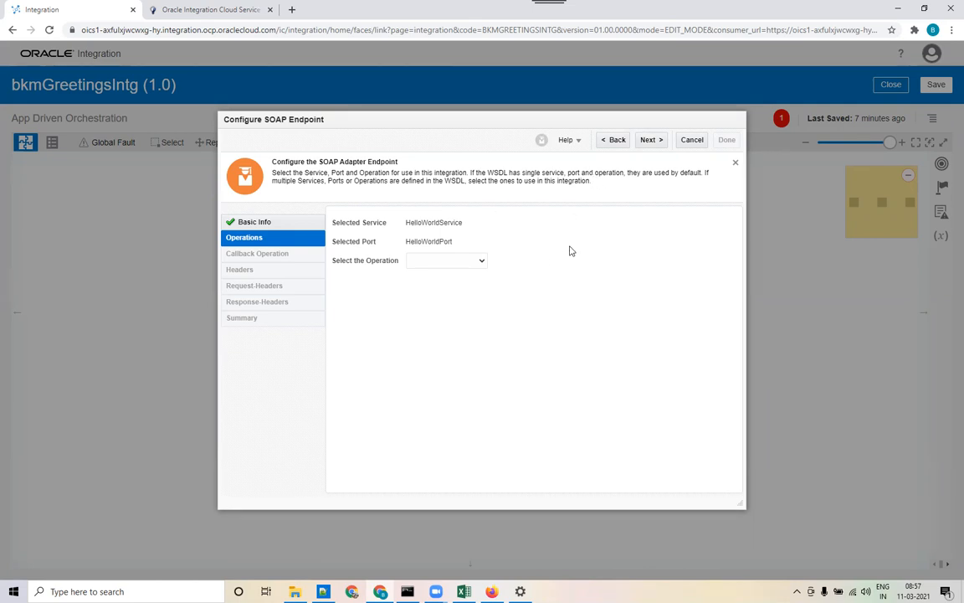
Select the sayHello operation for the SOAP endpoint, leave headers unconfigured and finish the endpoint configuration
{"action": "left_click", "coordinate": [481, 261]}
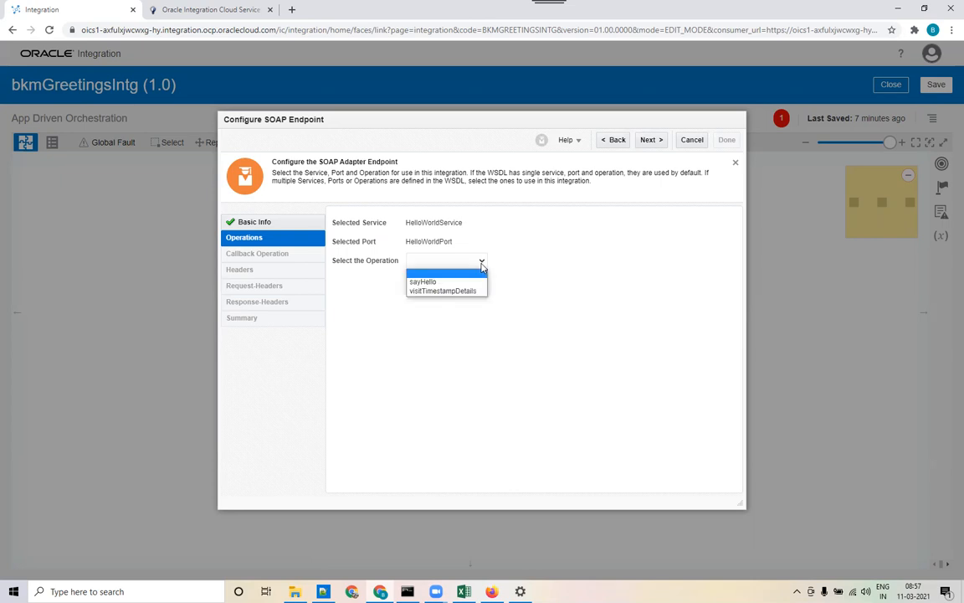
{"action": "left_click", "coordinate": [425, 282]}
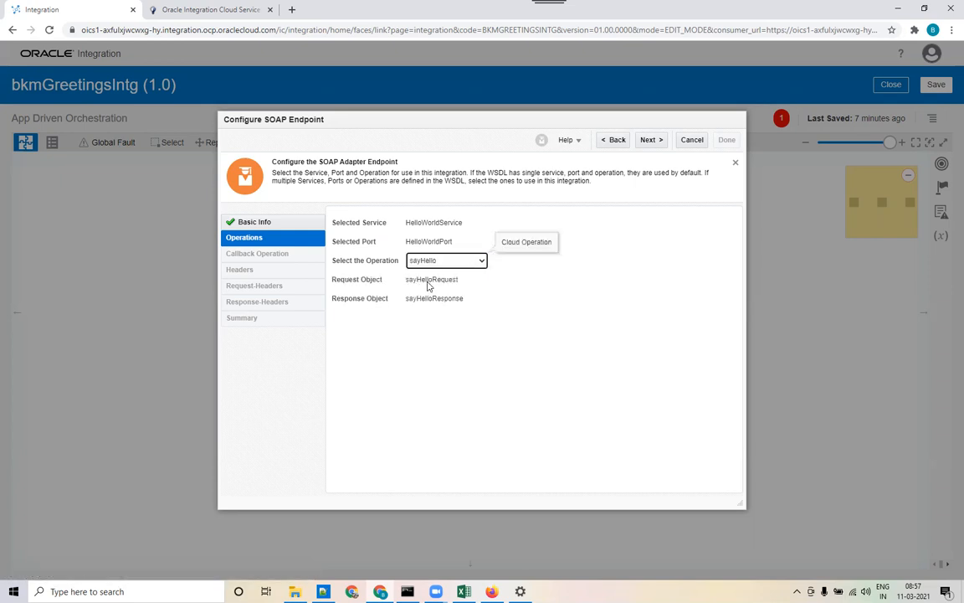
{"action": "left_click", "coordinate": [651, 139]}
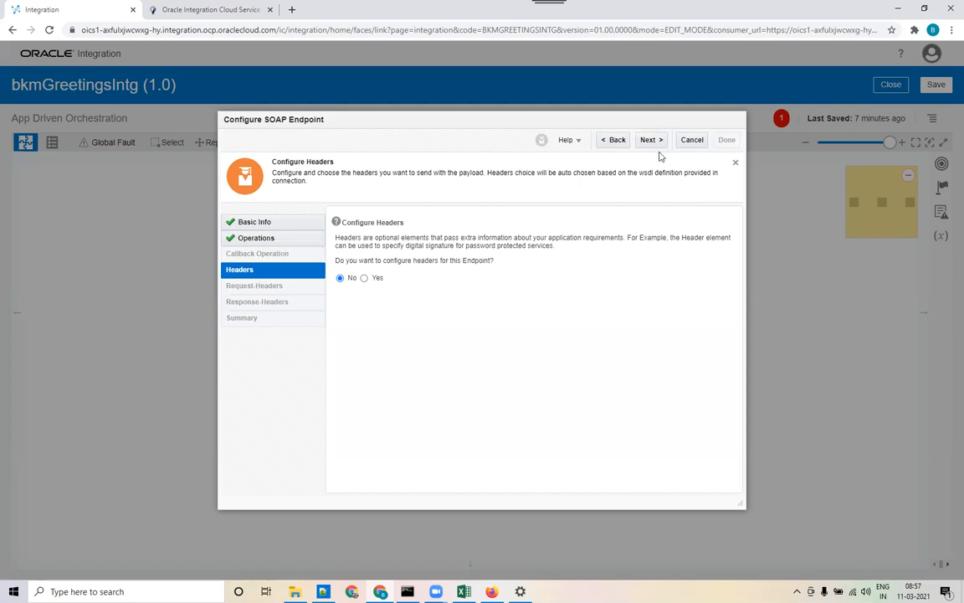
{"action": "left_click", "coordinate": [653, 140]}
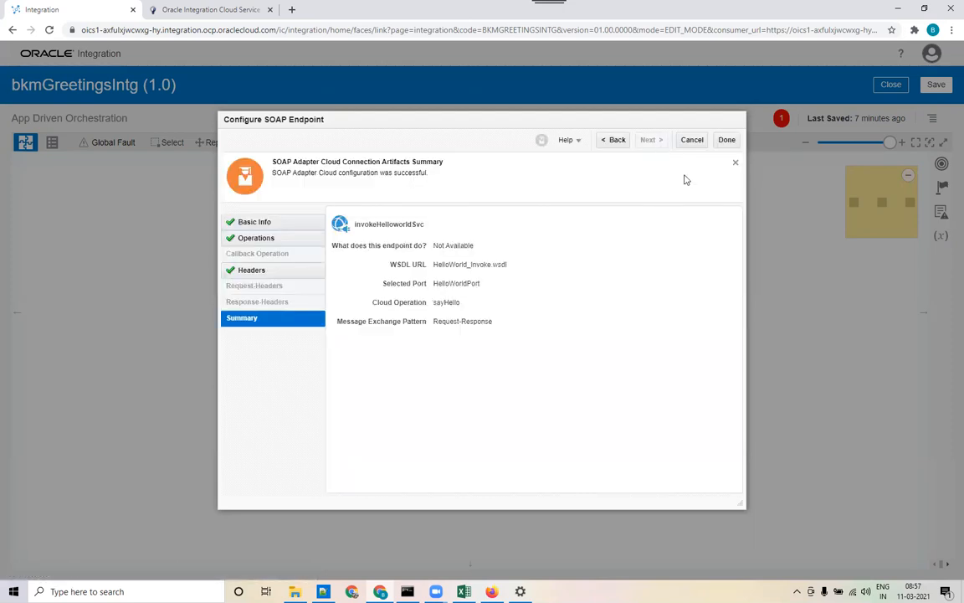
{"action": "left_click", "coordinate": [727, 141]}
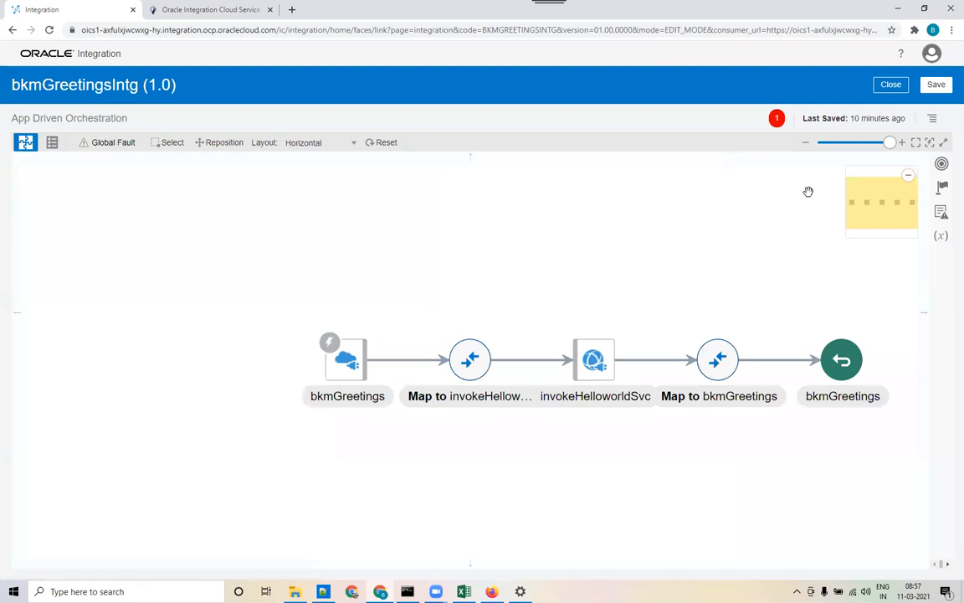
Save the bkmGreetingsIntg integration with the new SOAP invoke
{"action": "left_click", "coordinate": [865, 143]}
{"action": "left_click_drag", "start_coordinate": [669, 234], "coordinate": [596, 241]}
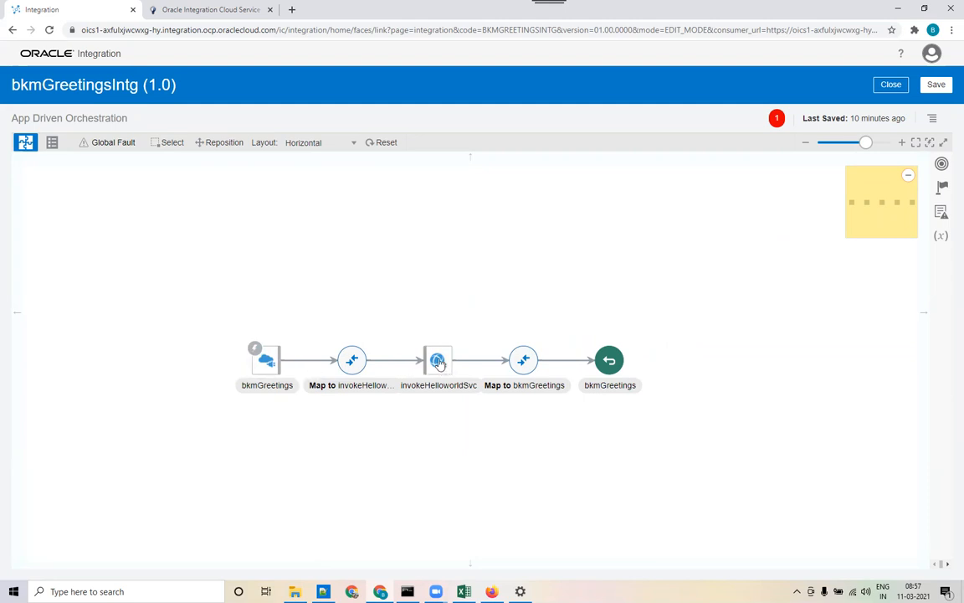
{"action": "mouse_move", "coordinate": [442, 374]}
{"action": "left_click", "coordinate": [936, 85]}
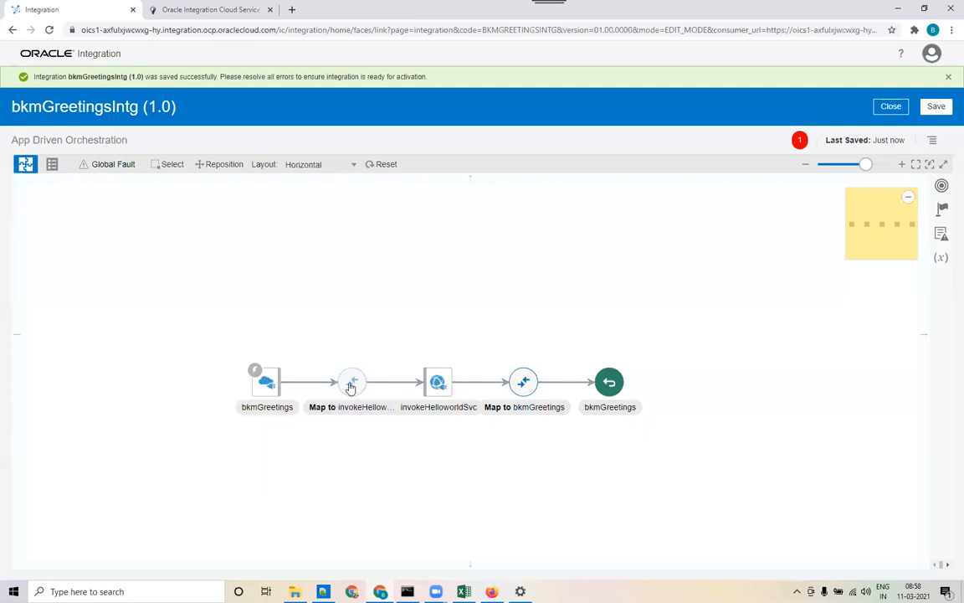
In the Map to invokeHelloworldSvc, map the Gname query parameter to the name element under sayHello
{"action": "mouse_move", "coordinate": [351, 387]}
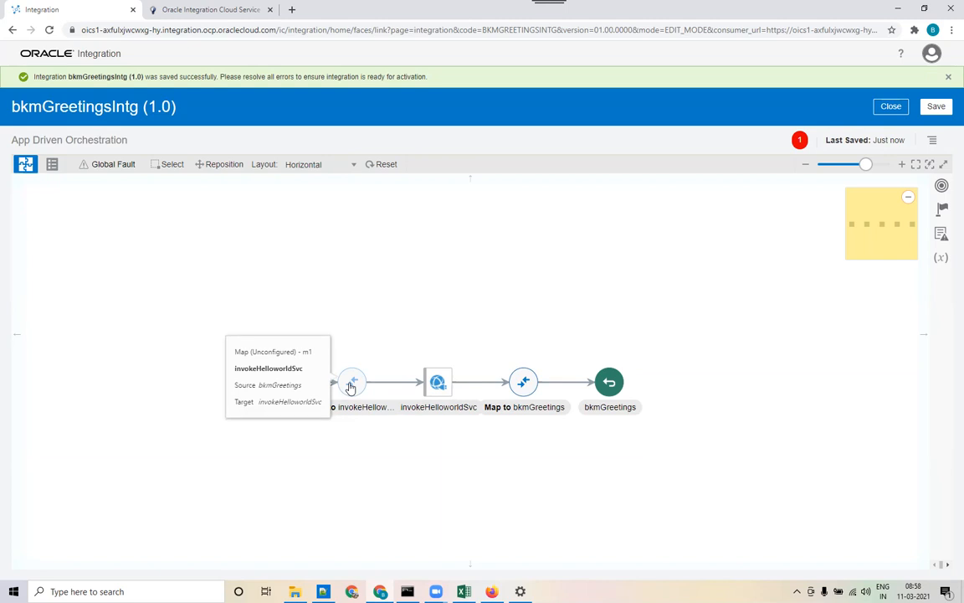
{"action": "left_click", "coordinate": [351, 385]}
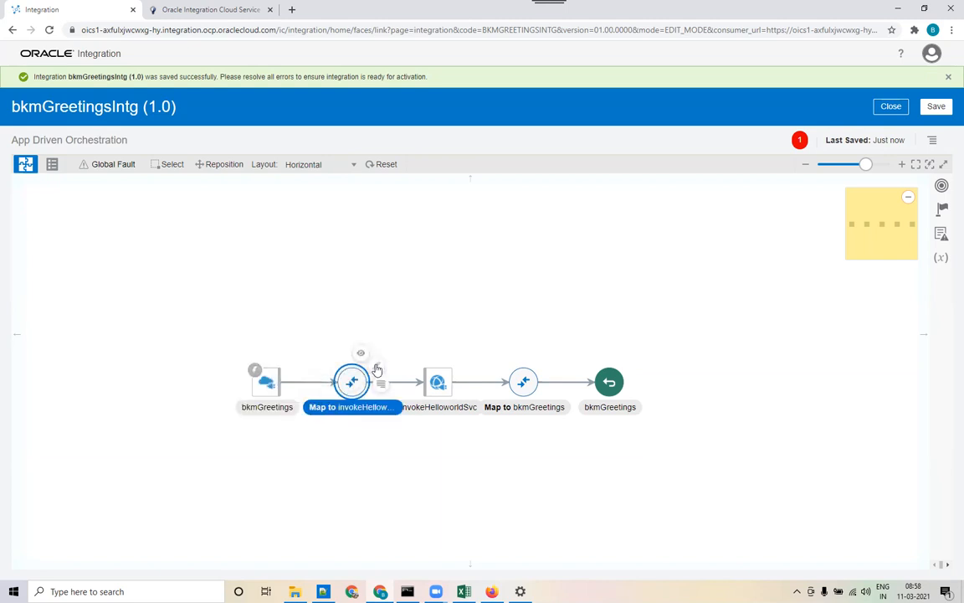
{"action": "left_click", "coordinate": [375, 369]}
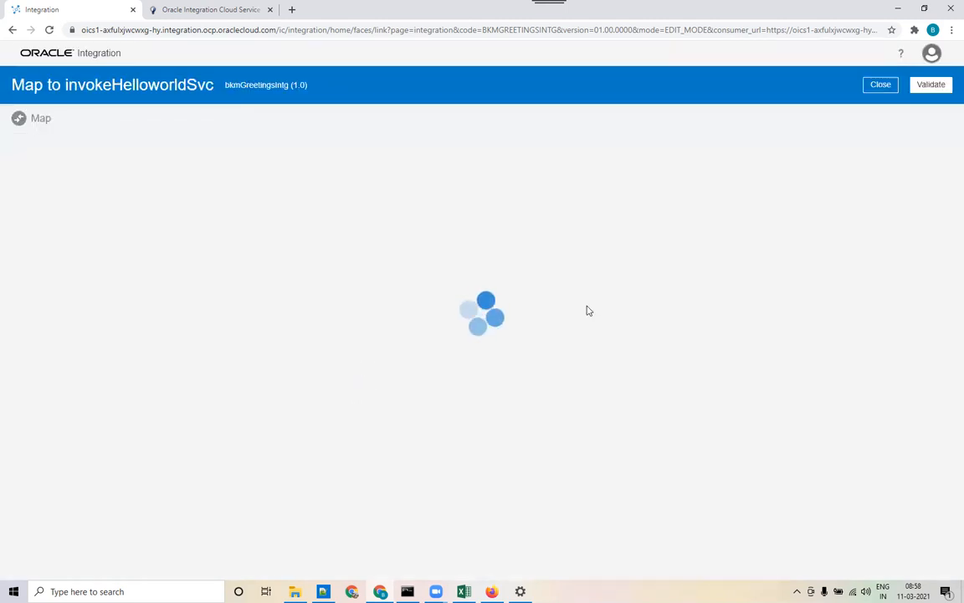
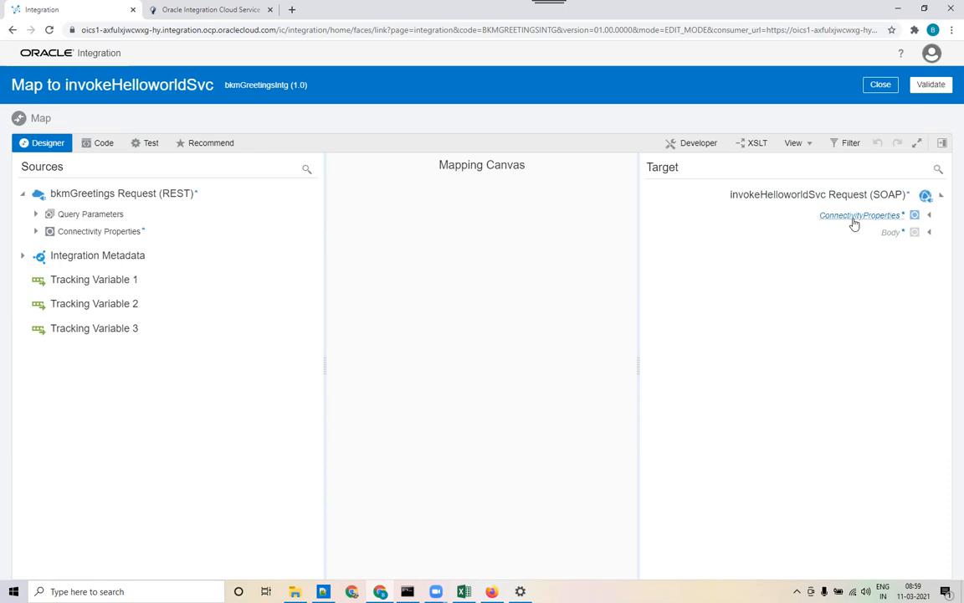
{"action": "left_click", "coordinate": [929, 232]}
{"action": "left_click", "coordinate": [920, 253]}
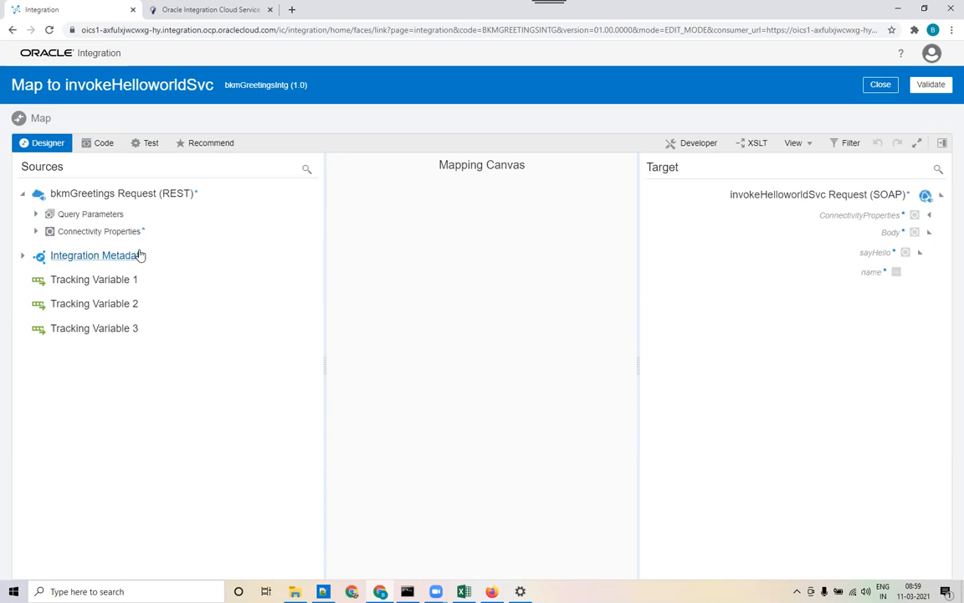
{"action": "left_click", "coordinate": [36, 215]}
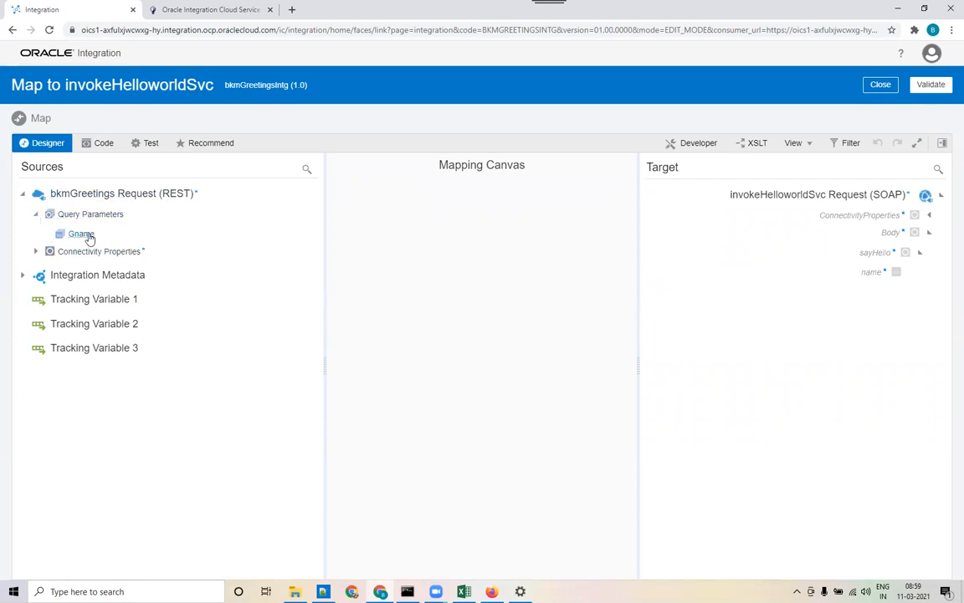
{"action": "left_click_drag", "start_coordinate": [71, 234], "coordinate": [855, 279]}
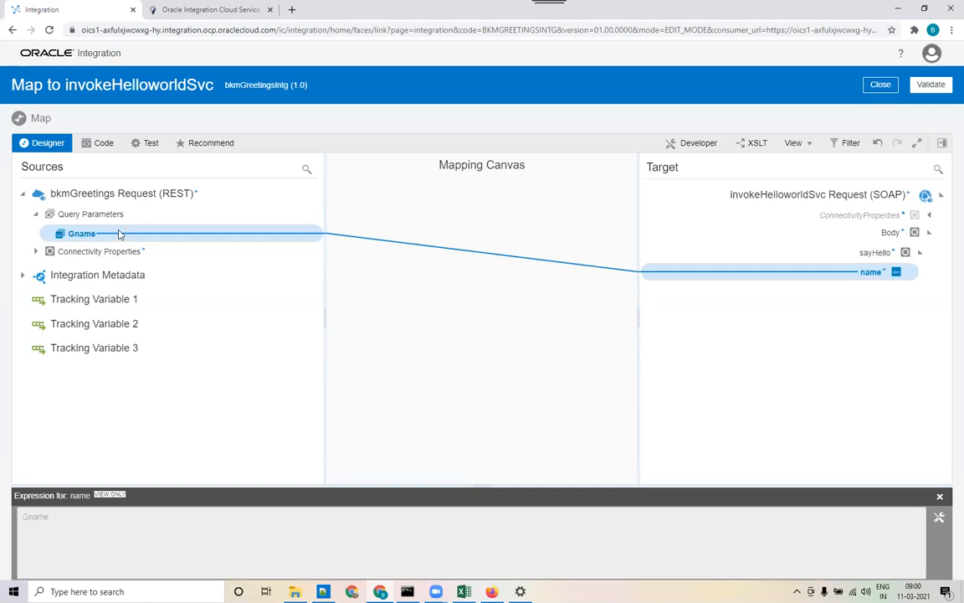
Validate the request mapping, close the mapper and save the integration
{"action": "left_click", "coordinate": [931, 85]}
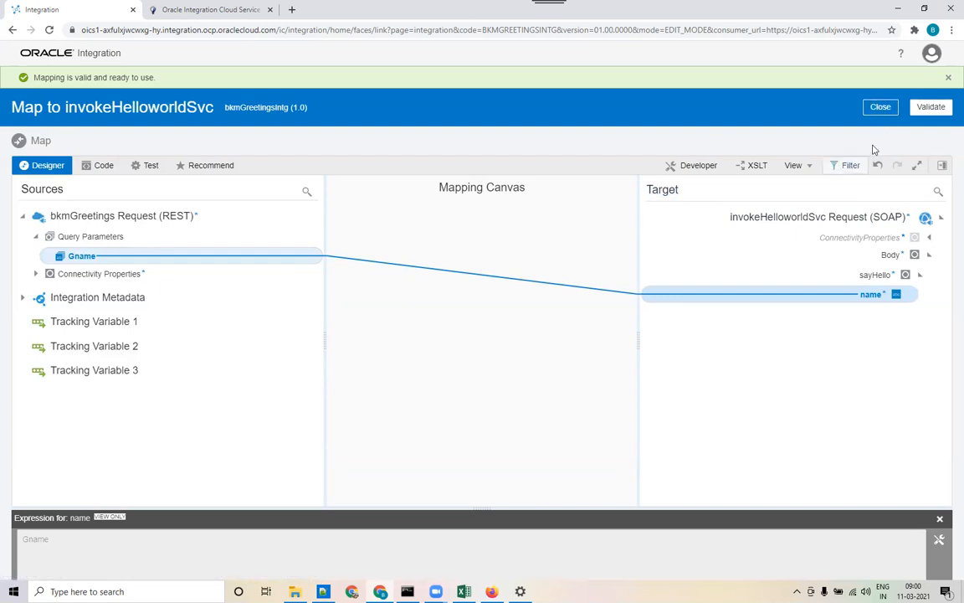
{"action": "left_click", "coordinate": [885, 111]}
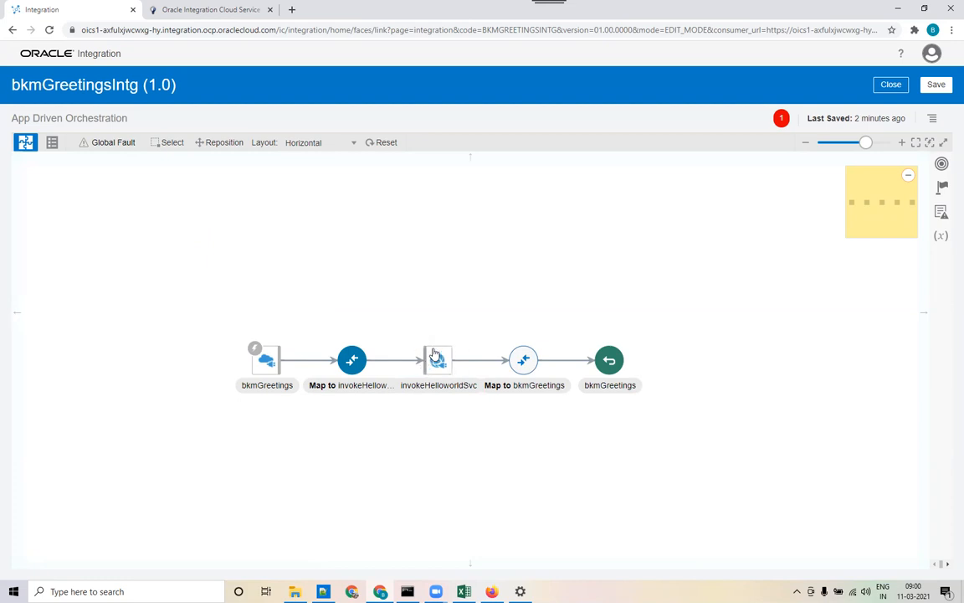
{"action": "mouse_move", "coordinate": [450, 359]}
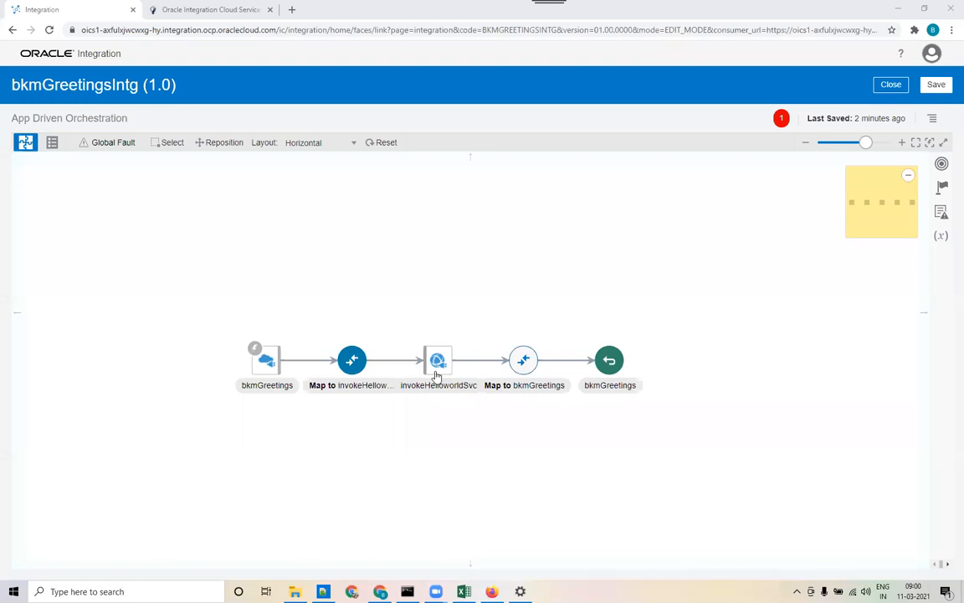
{"action": "mouse_move", "coordinate": [524, 368]}
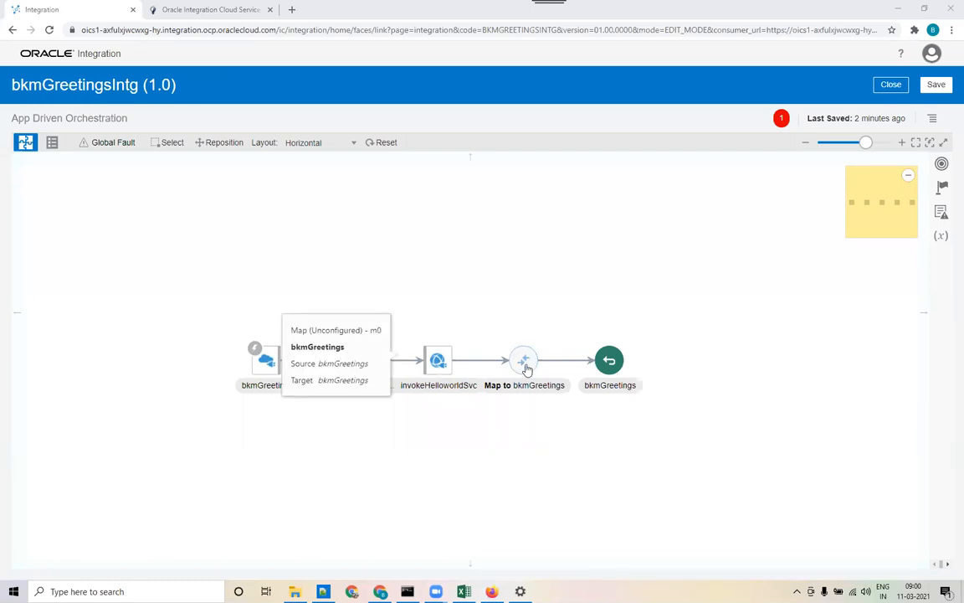
{"action": "left_click", "coordinate": [945, 87]}
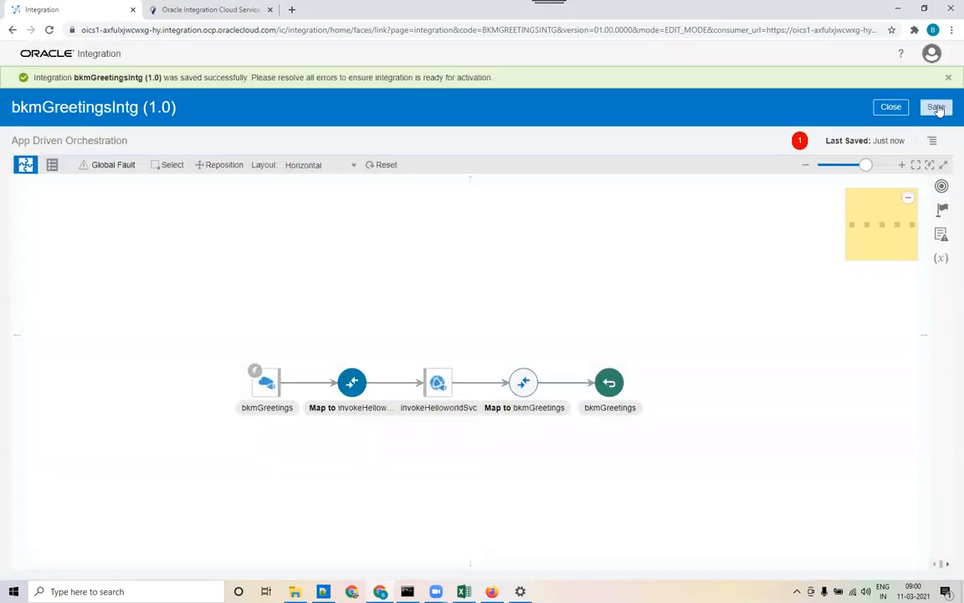
Open the Map to bkmGreetings for editing and expand the target's Response Wrapper
{"action": "left_click", "coordinate": [526, 388]}
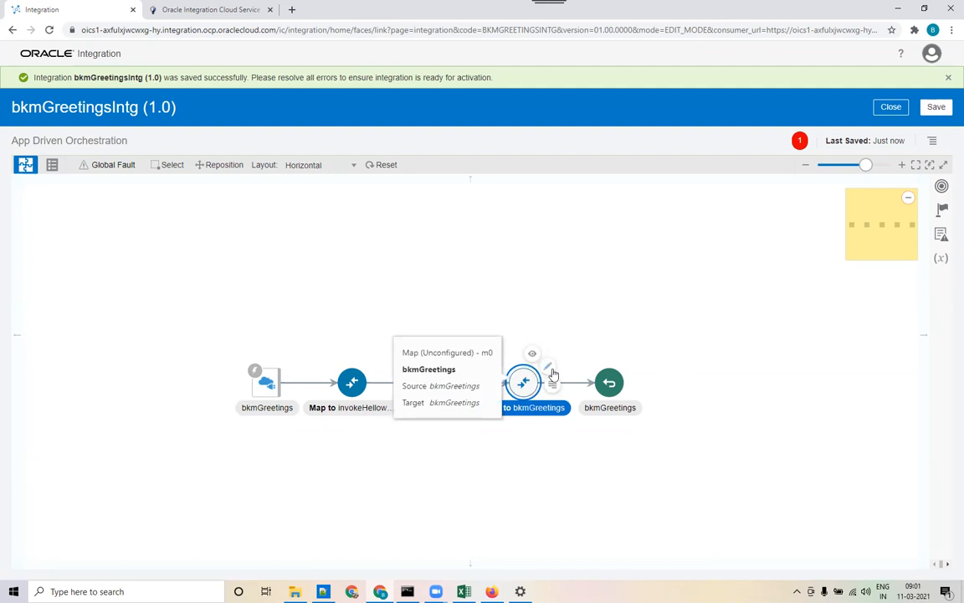
{"action": "left_click", "coordinate": [551, 370]}
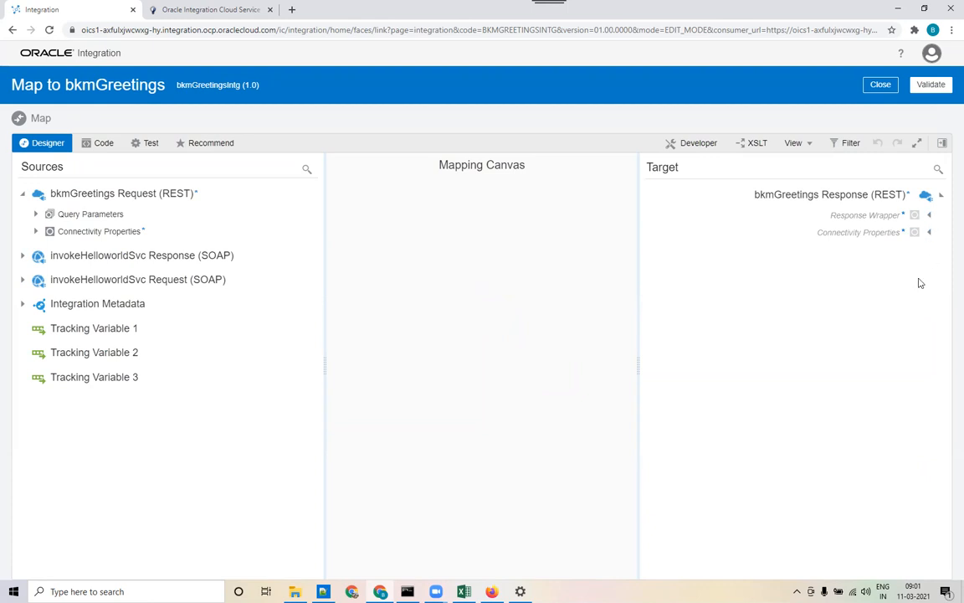
{"action": "left_click", "coordinate": [929, 216]}
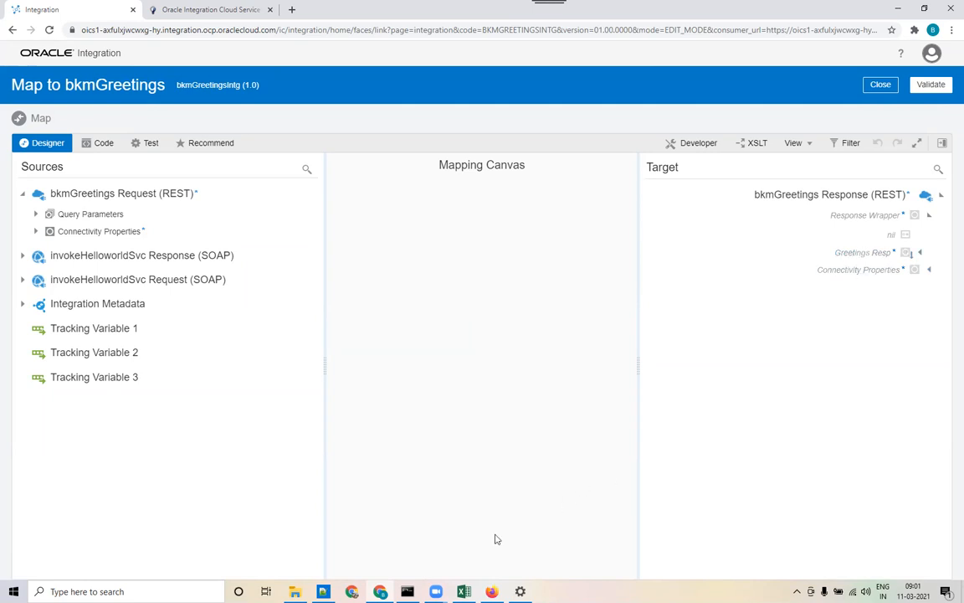
Switch to Notepad++ and examine the greetings_resp key in greeting_response.json
{"action": "key", "text": "alt+Tab"}
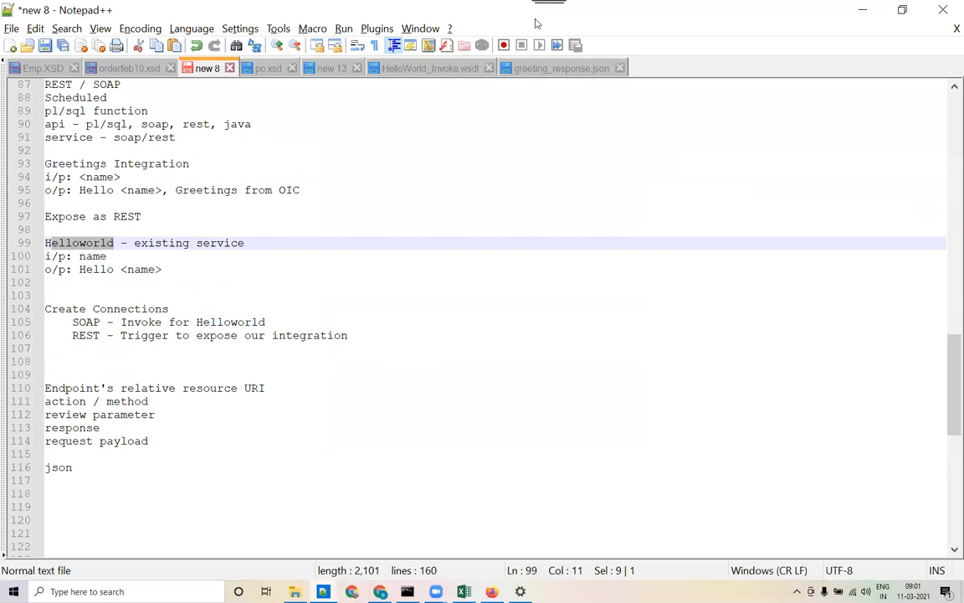
{"action": "left_click", "coordinate": [523, 68]}
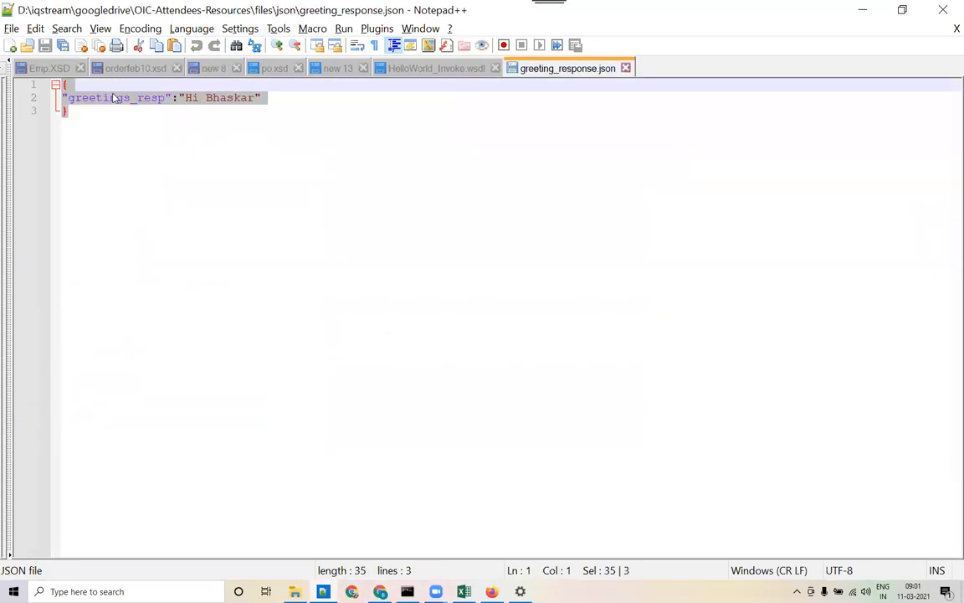
{"action": "double_click", "coordinate": [115, 98]}
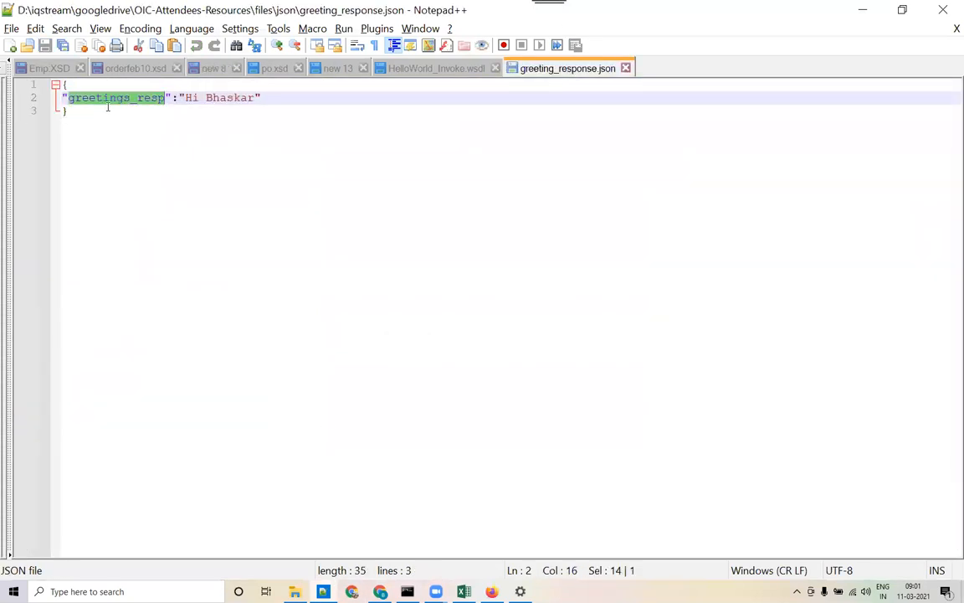
Review the Greetings Integration and Helloworld input and output notes in the new 8 file, and return to the mapper
{"action": "left_click_drag", "start_coordinate": [10, 140], "coordinate": [5, 140]}
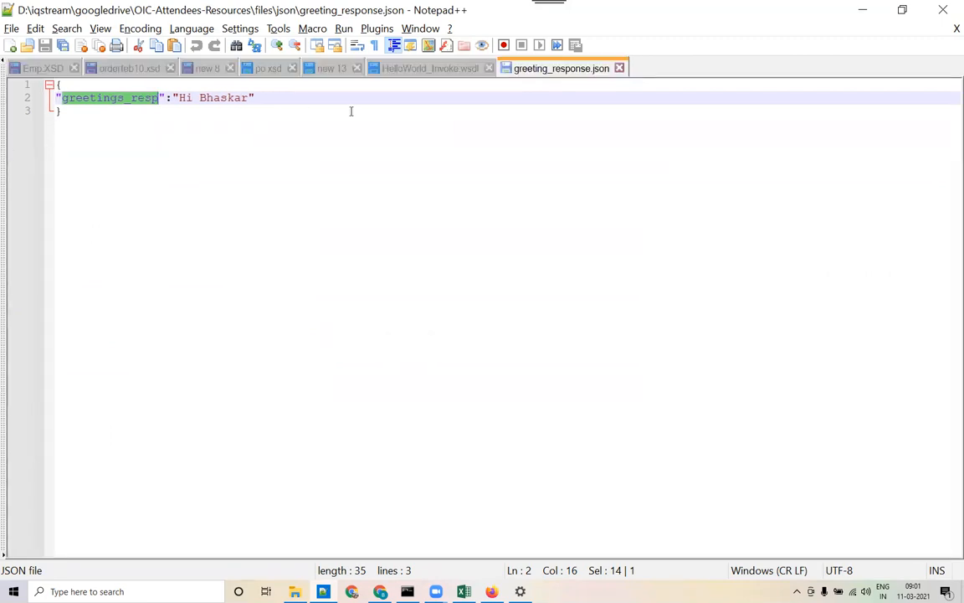
{"action": "left_click", "coordinate": [207, 68]}
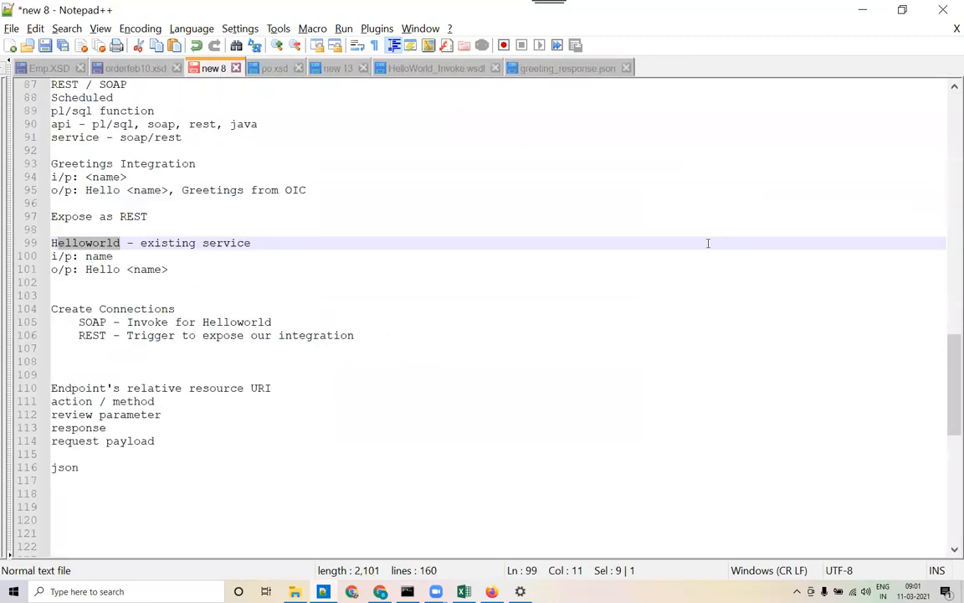
{"action": "key", "text": "alt+Tab"}
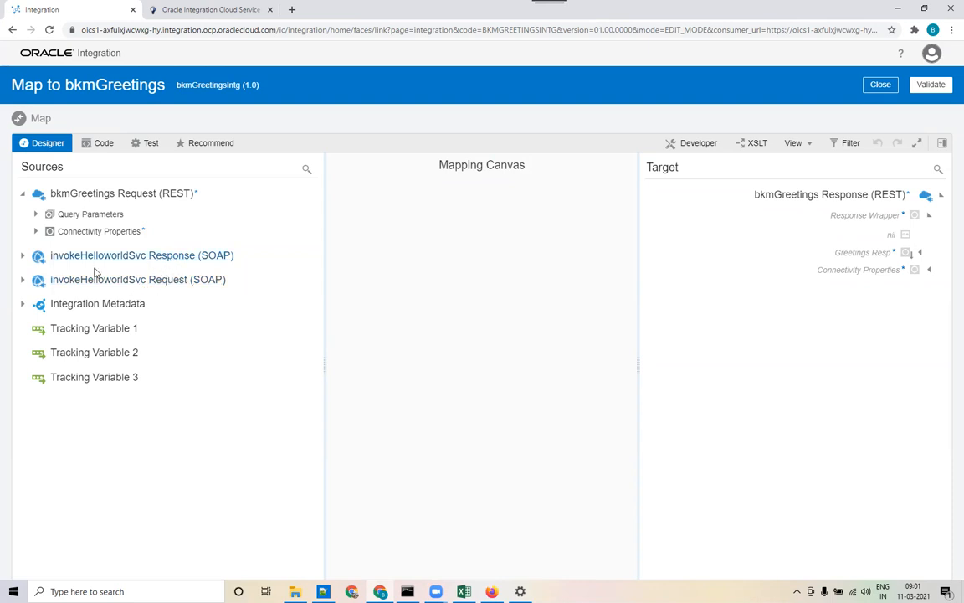
Expand the invokeHelloworldSvc response down to sayHelloReturn and compare the Helloworld output with the required greeting in the notes
{"action": "left_click", "coordinate": [22, 256]}
{"action": "left_click", "coordinate": [36, 277]}
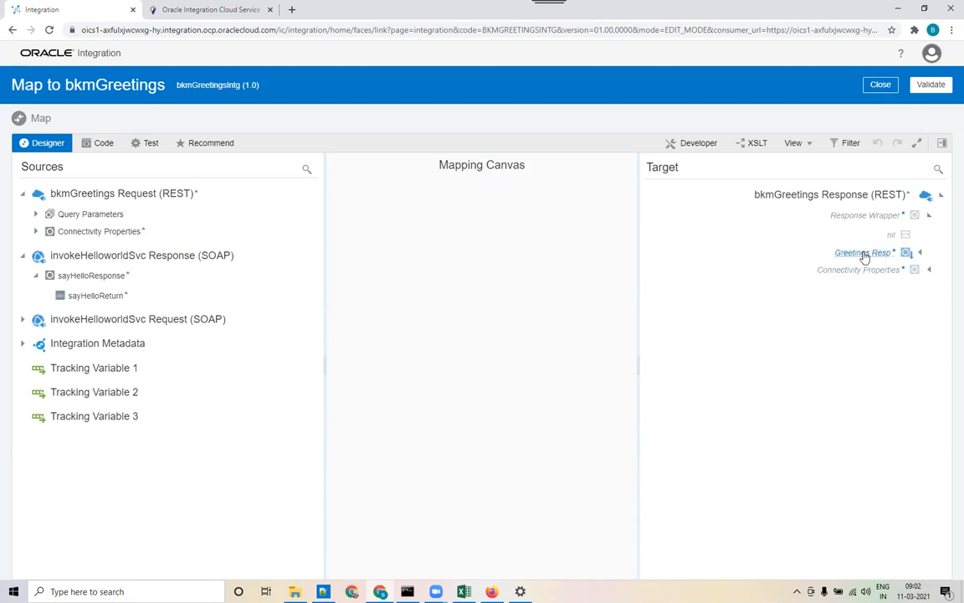
{"action": "key", "text": "alt+Tab"}
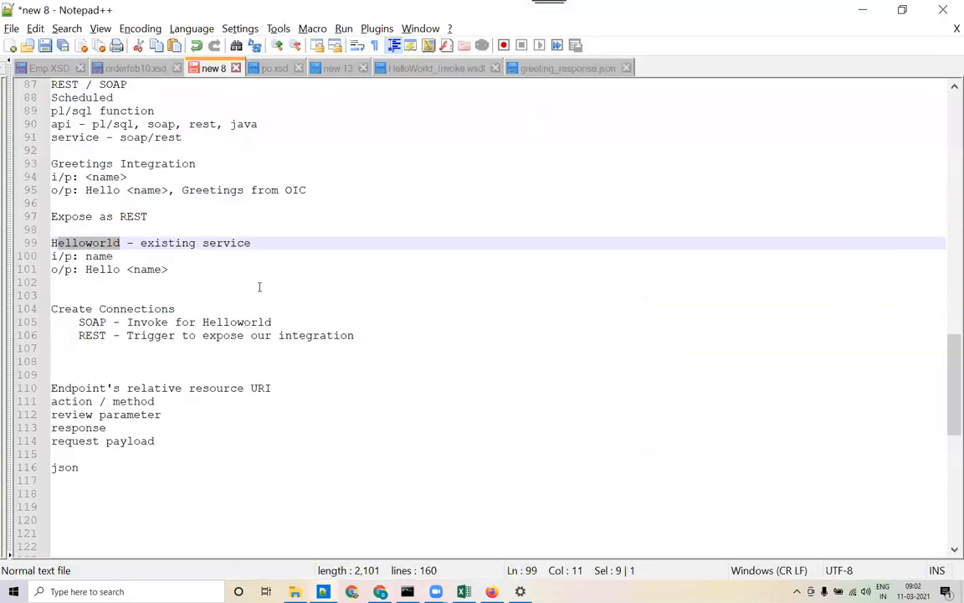
{"action": "left_click_drag", "start_coordinate": [85, 269], "coordinate": [167, 270]}
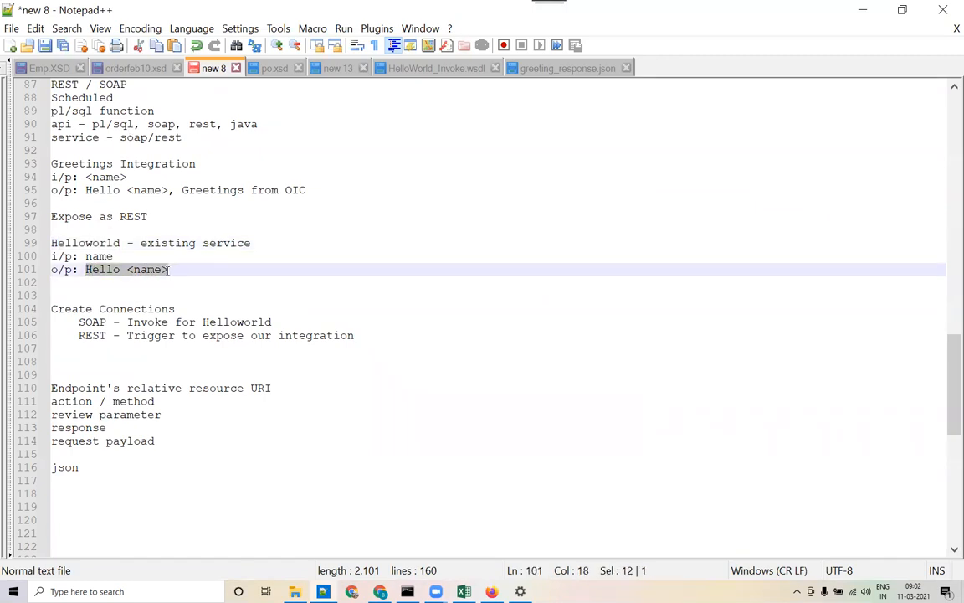
{"action": "left_click_drag", "start_coordinate": [175, 190], "coordinate": [321, 190]}
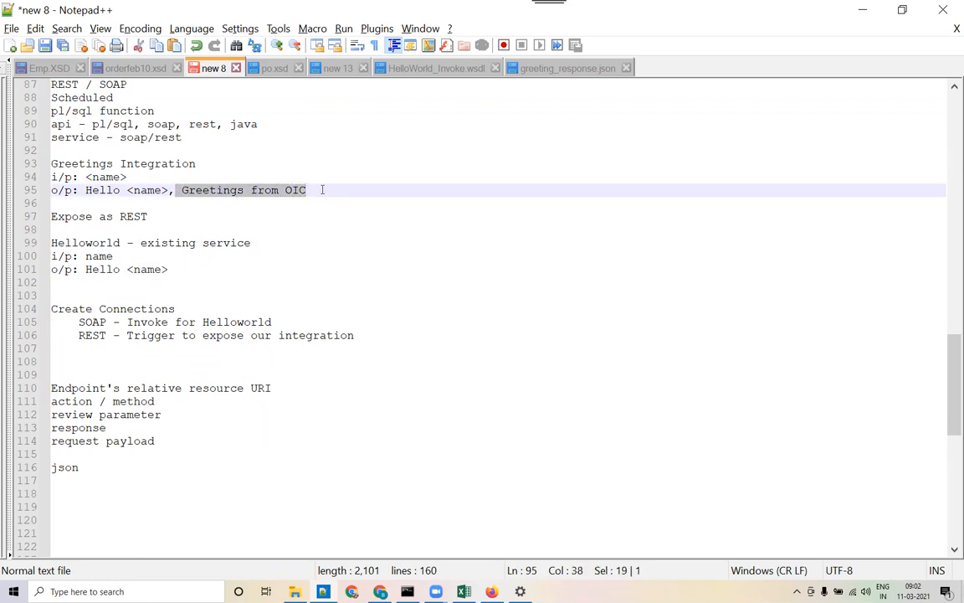
{"action": "key", "text": "alt+Tab"}
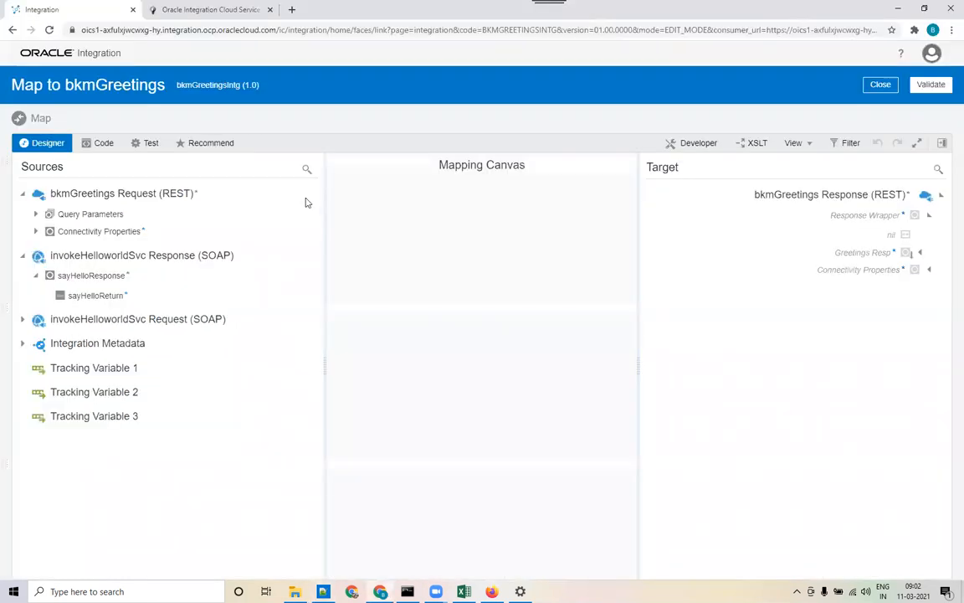
Create a target node for Greetings Resp in the bkmGreetings response
{"action": "left_click", "coordinate": [859, 259]}
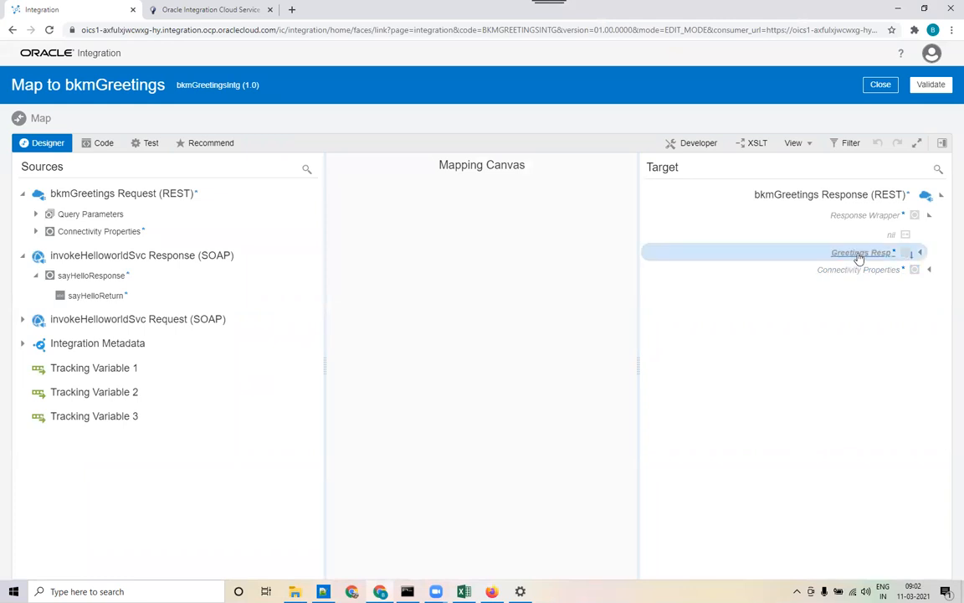
{"action": "right_click", "coordinate": [859, 260]}
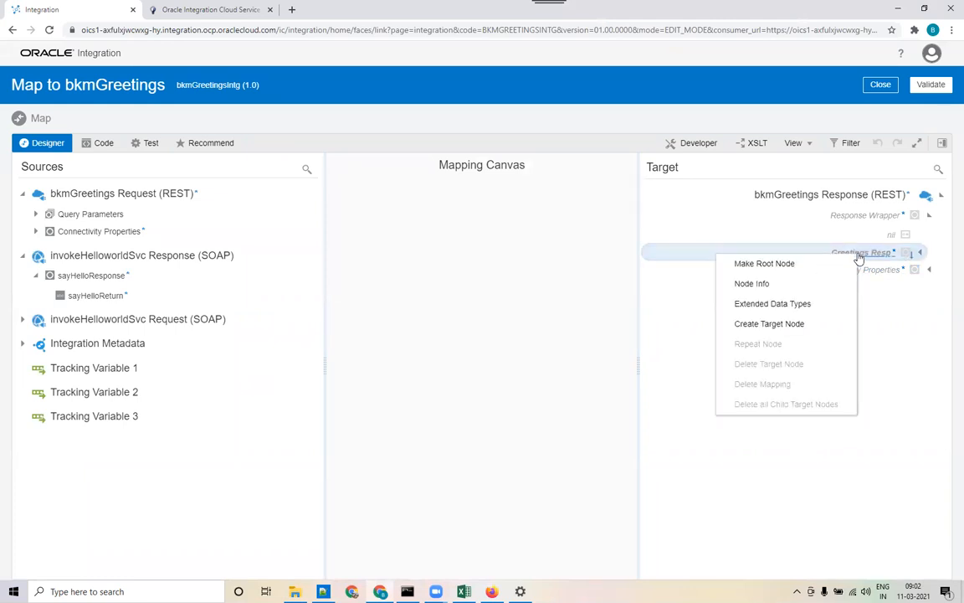
{"action": "left_click", "coordinate": [792, 325]}
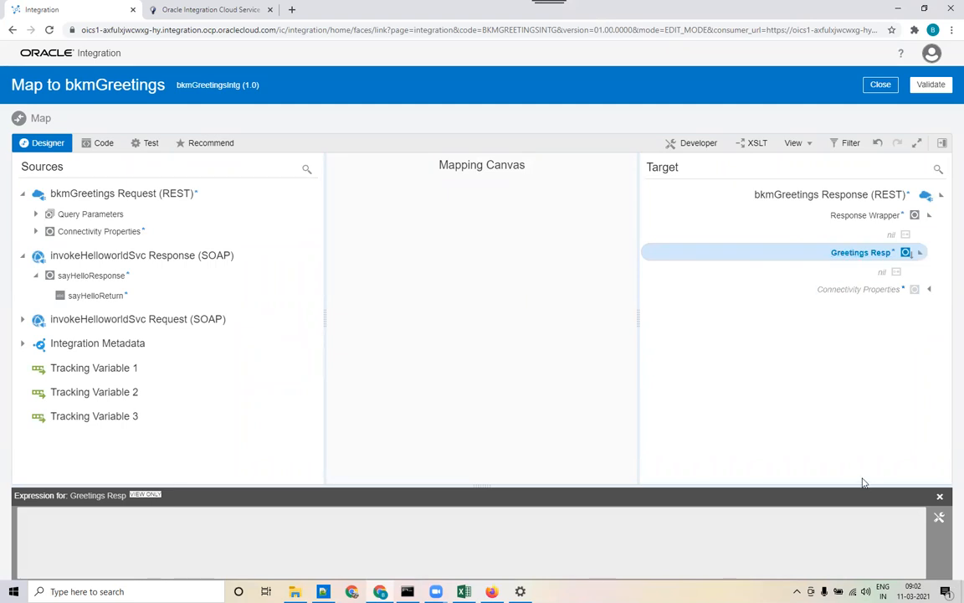
Begin the Greetings Resp expression with a concat function that takes sayHelloReturn as its first argument
{"action": "left_click", "coordinate": [939, 519]}
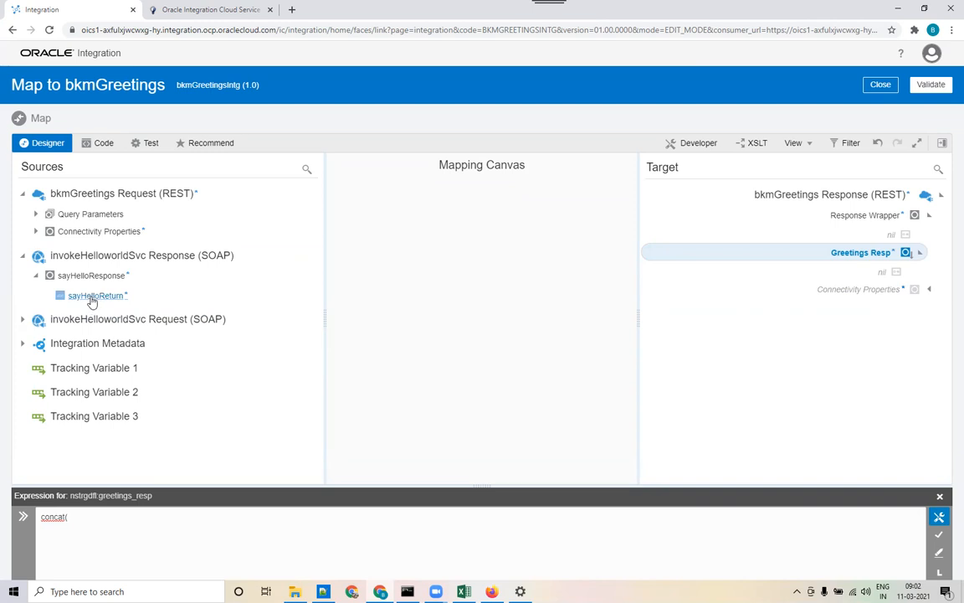
{"action": "left_click_drag", "start_coordinate": [92, 303], "coordinate": [73, 519]}
{"action": "type", "text": ","}
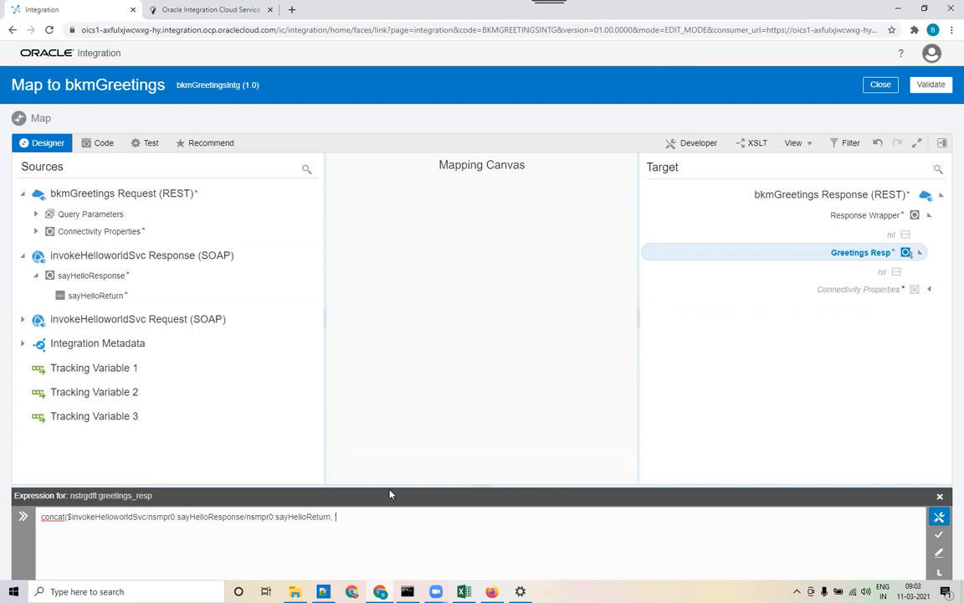
Copy ", Greetings from OIC" from the Notepad++ notes and add it in single quotes as the concat function's second argument
{"action": "key", "text": "alt+Tab"}
{"action": "left_click", "coordinate": [172, 200]}
{"action": "left_click", "coordinate": [172, 191]}
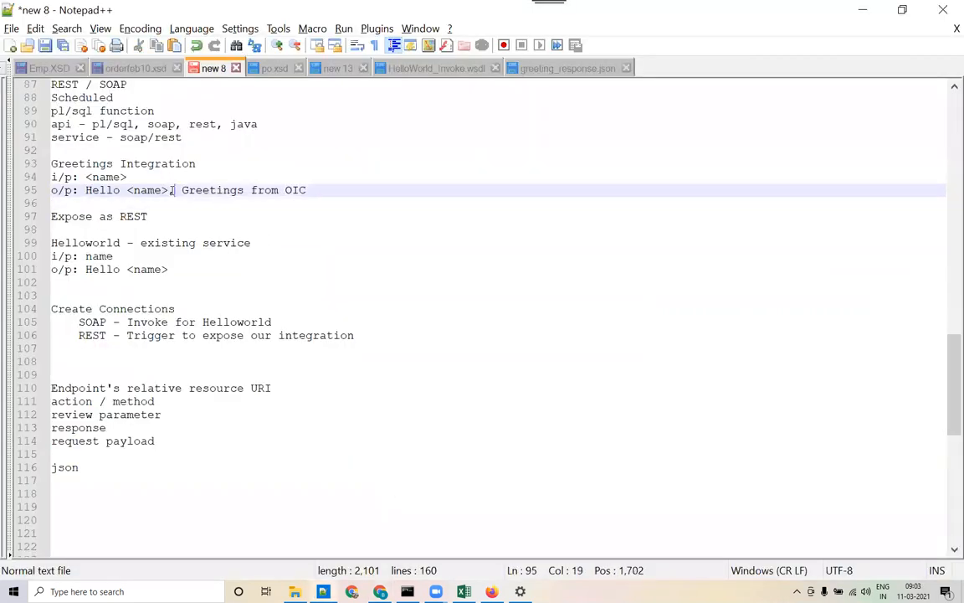
{"action": "left_click_drag", "start_coordinate": [171, 191], "coordinate": [311, 190]}
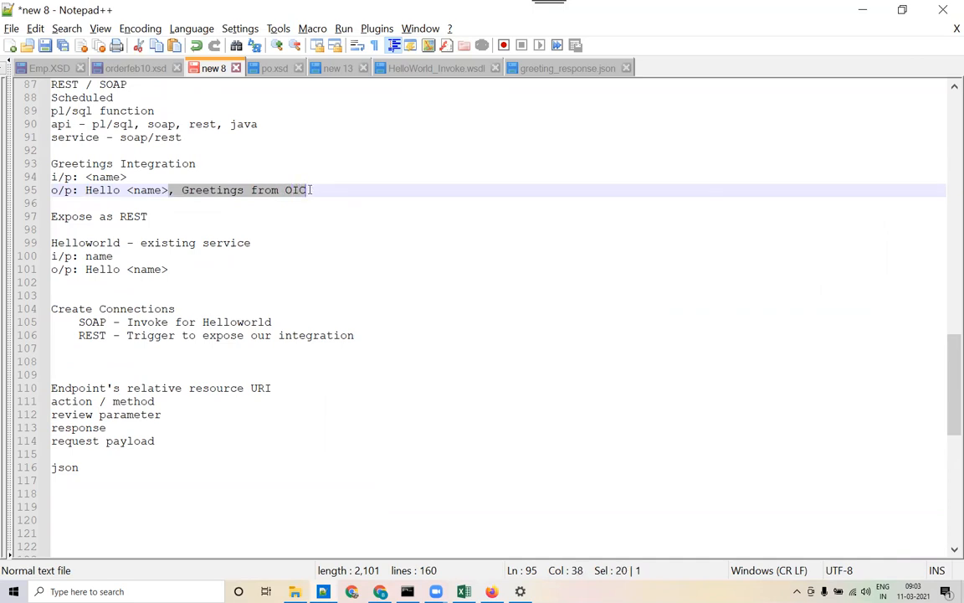
{"action": "key", "text": "ctrl+c"}
{"action": "key", "text": "alt+Tab"}
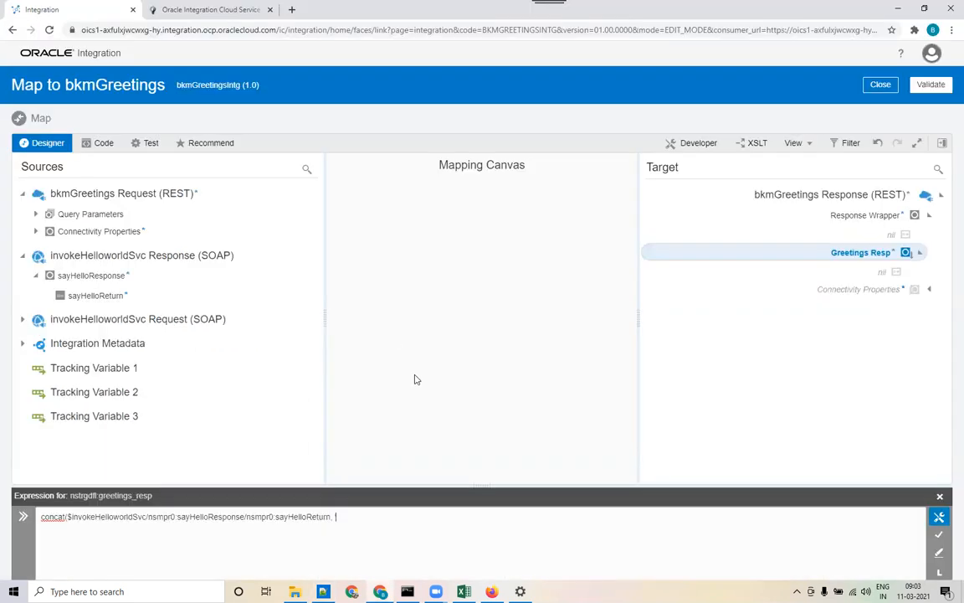
{"action": "type", "text": "'"}
{"action": "key", "text": "ctrl+v"}
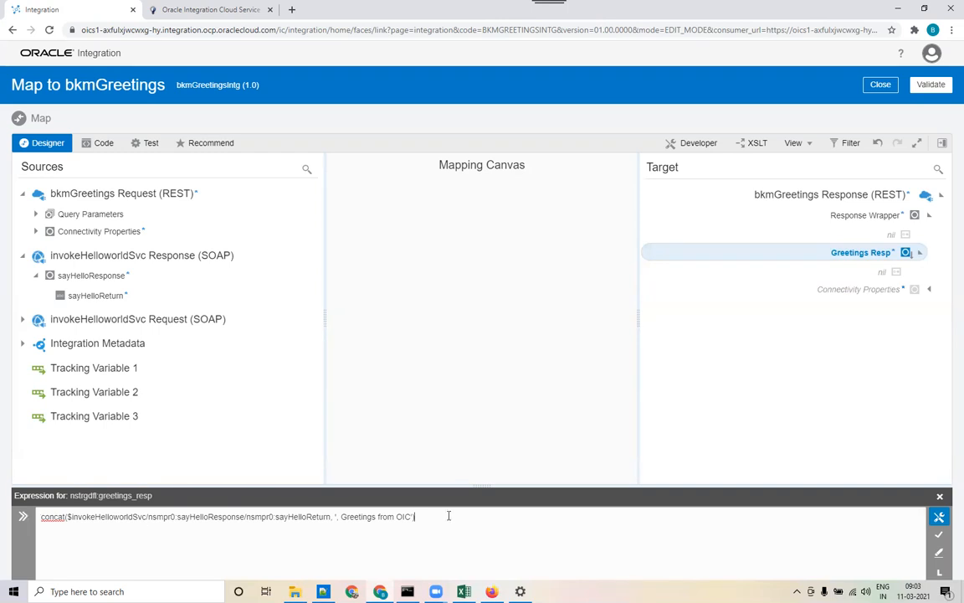
Show the mapper's function components and examine the available String functions
{"action": "left_click", "coordinate": [943, 144]}
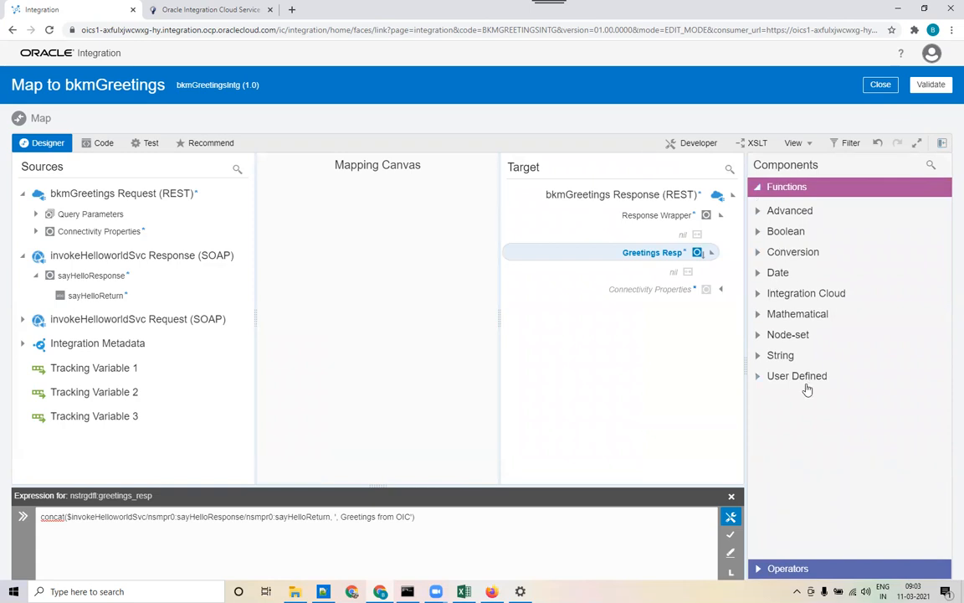
{"action": "left_click", "coordinate": [759, 355]}
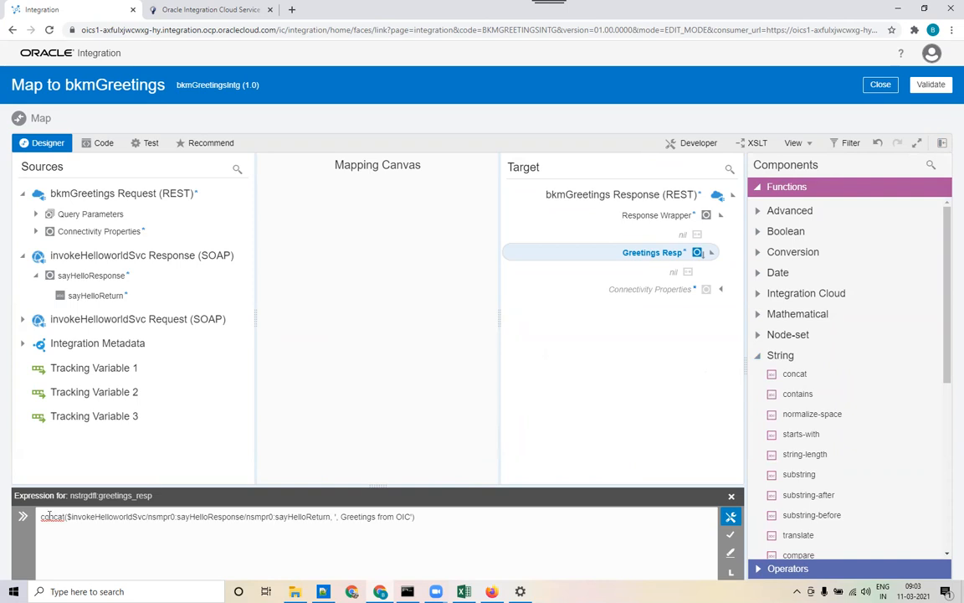
{"action": "scroll", "coordinate": [807, 402], "scroll_direction": "down", "scroll_amount": 3}
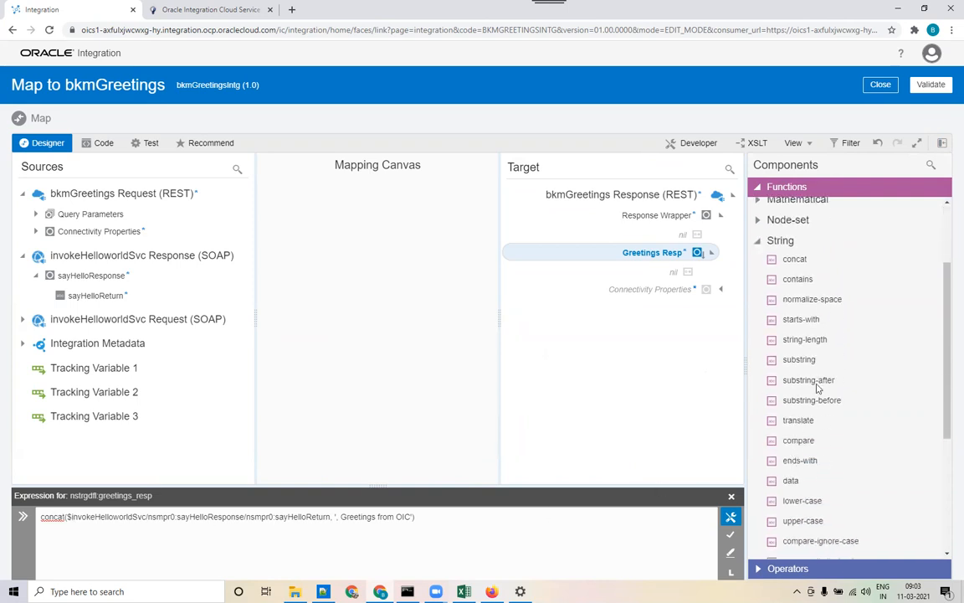
{"action": "mouse_move", "coordinate": [814, 388]}
Save the Greetings Resp concat expression, validate the response mapping and close the mapper
{"action": "left_click", "coordinate": [731, 538]}
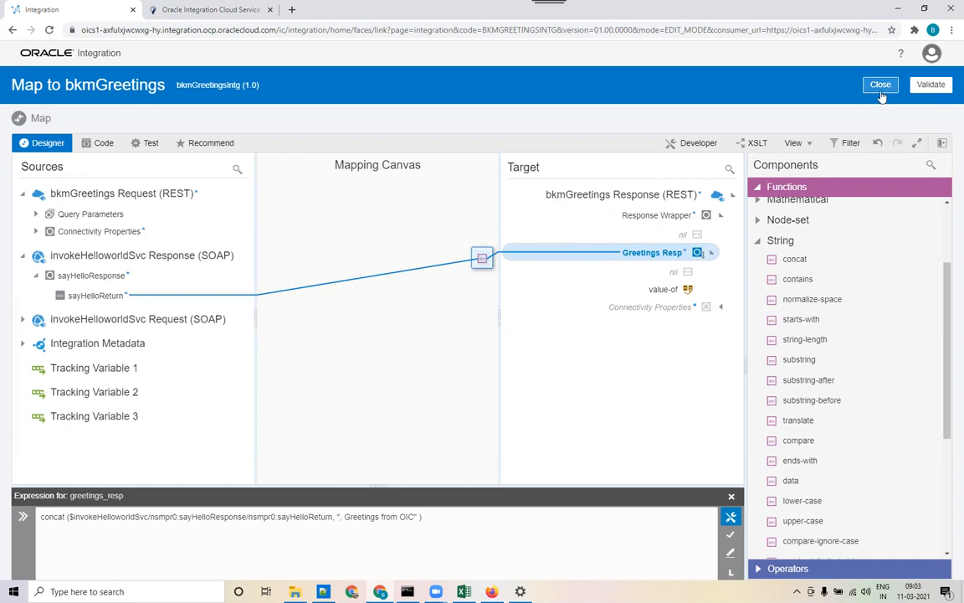
{"action": "left_click", "coordinate": [932, 86]}
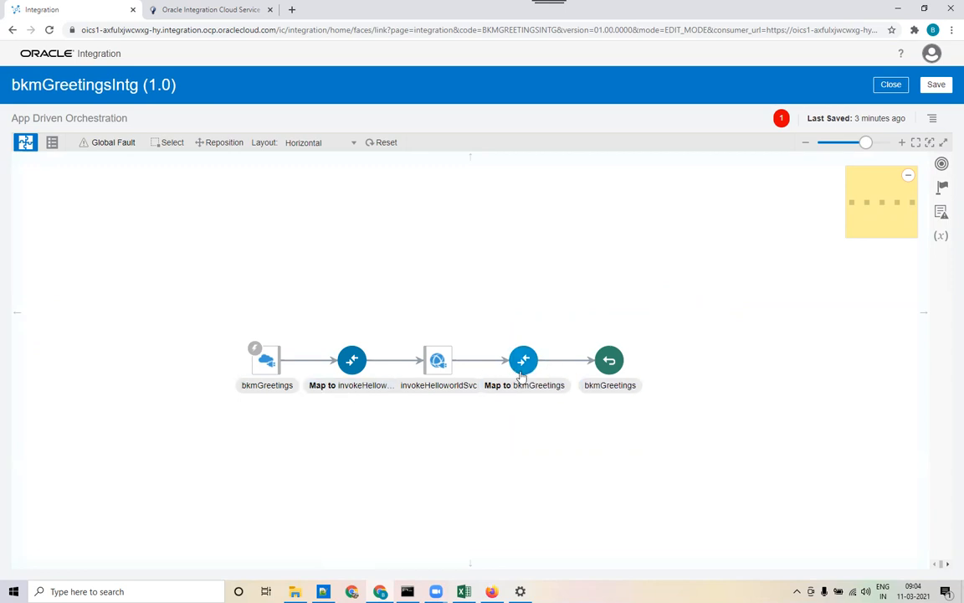
Set the gname query parameter as the integration's primary business identifier for tracking and save the tracking settings
{"action": "left_click", "coordinate": [934, 121]}
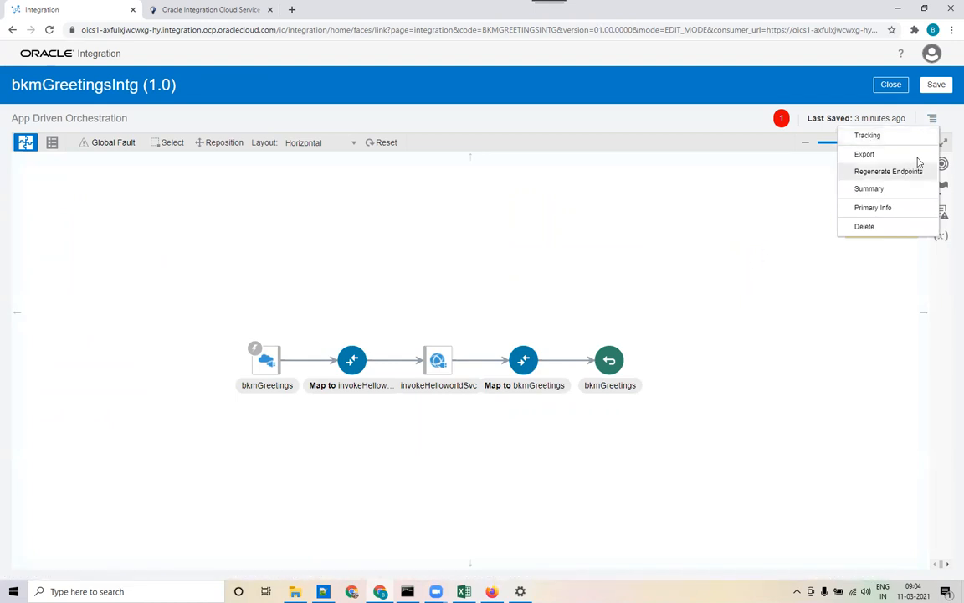
{"action": "left_click", "coordinate": [871, 137]}
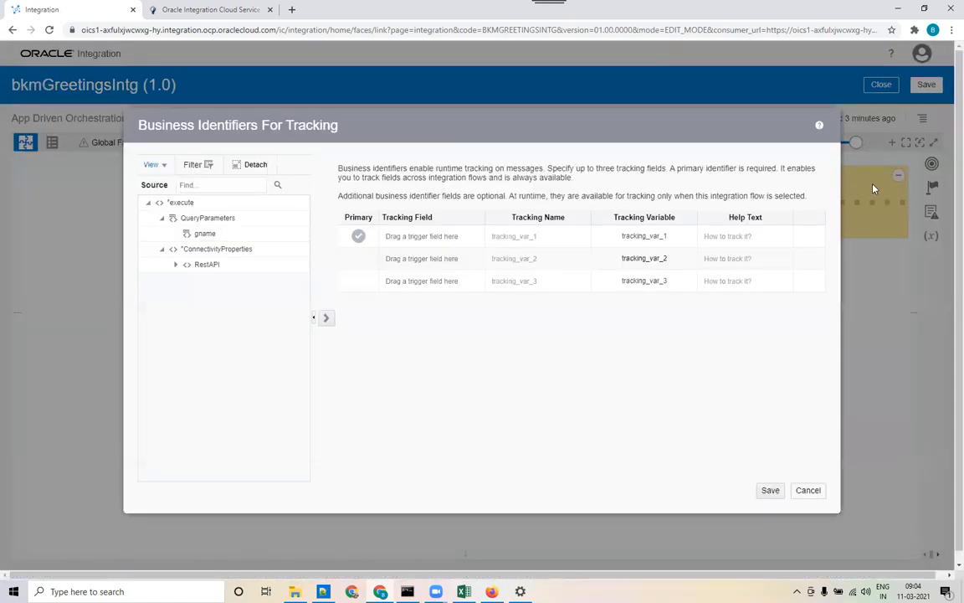
{"action": "left_click_drag", "start_coordinate": [693, 155], "coordinate": [851, 126]}
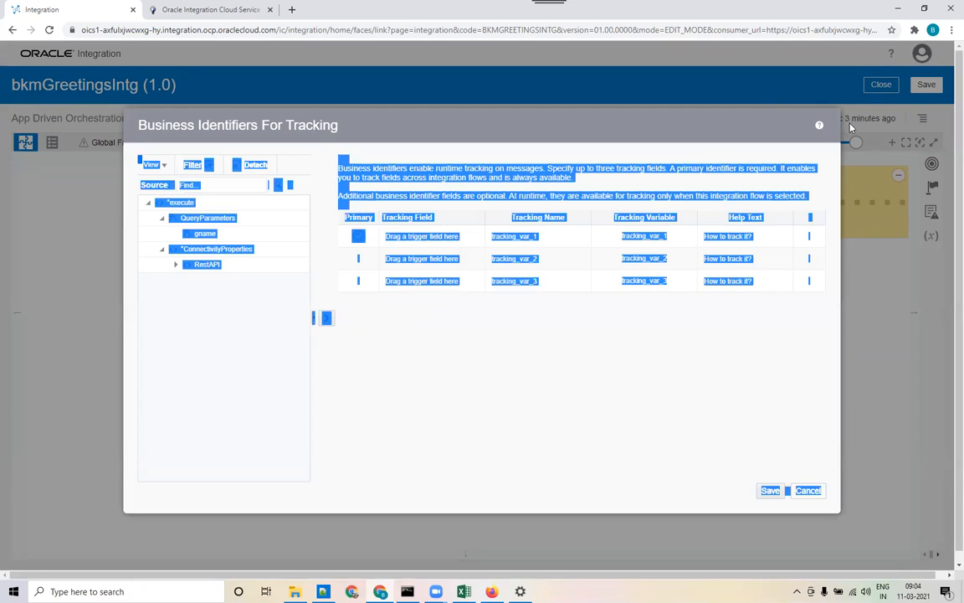
{"action": "left_click", "coordinate": [810, 370]}
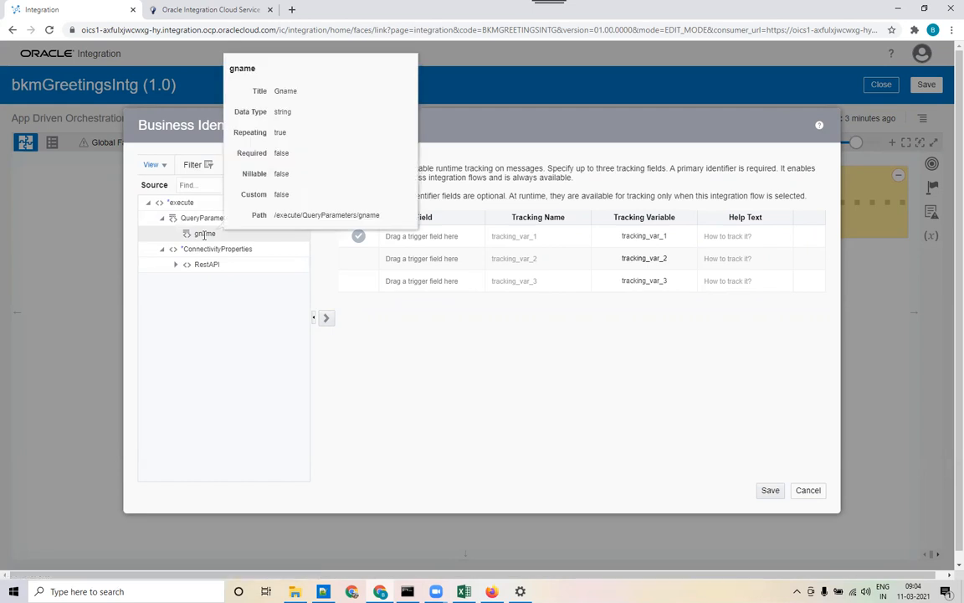
{"action": "left_click", "coordinate": [207, 236]}
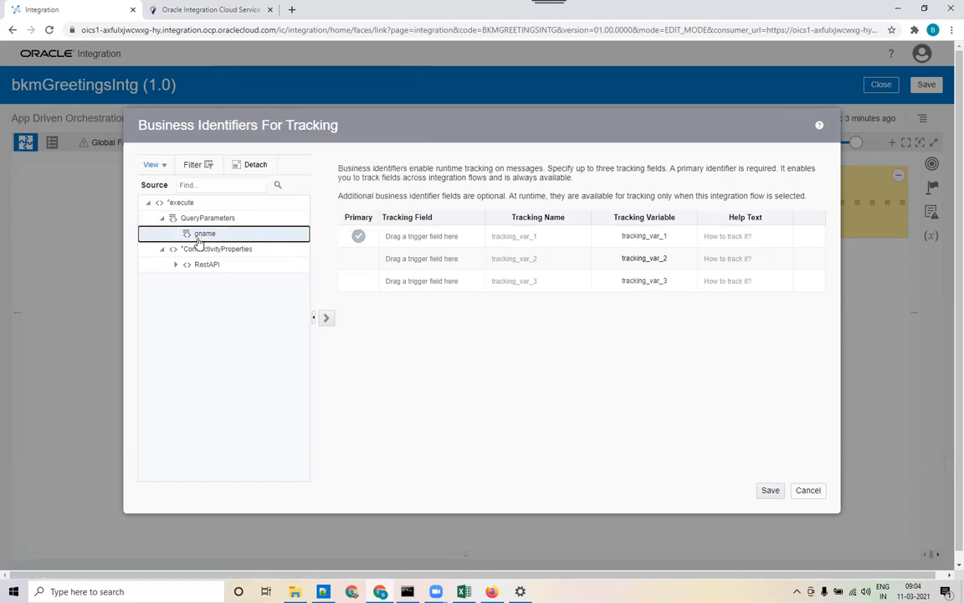
{"action": "left_click", "coordinate": [327, 321]}
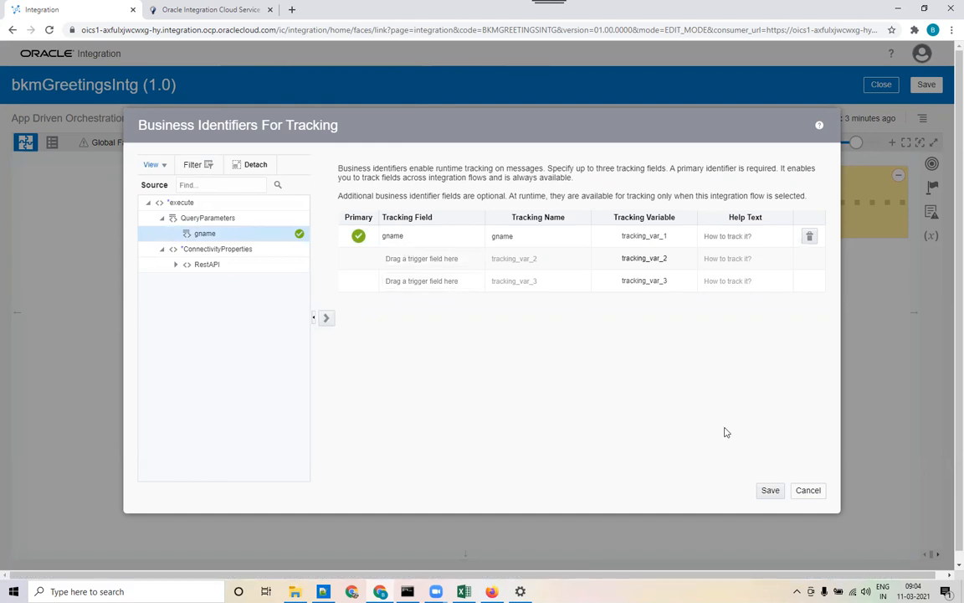
{"action": "left_click", "coordinate": [770, 491]}
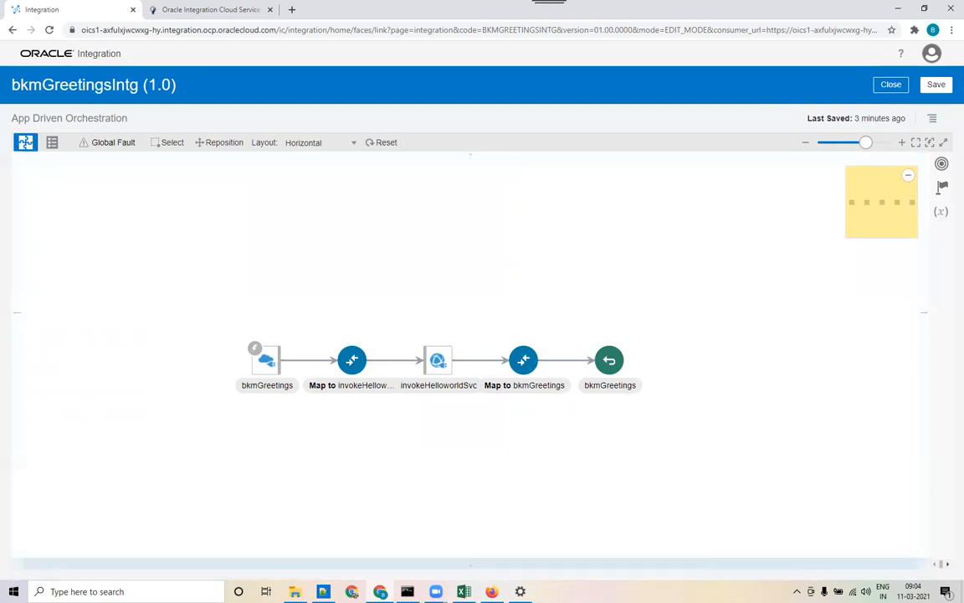
Save the bkmGreetingsIntg integration and close it to return to the integrations list
{"action": "left_click_drag", "start_coordinate": [618, 457], "coordinate": [570, 384]}
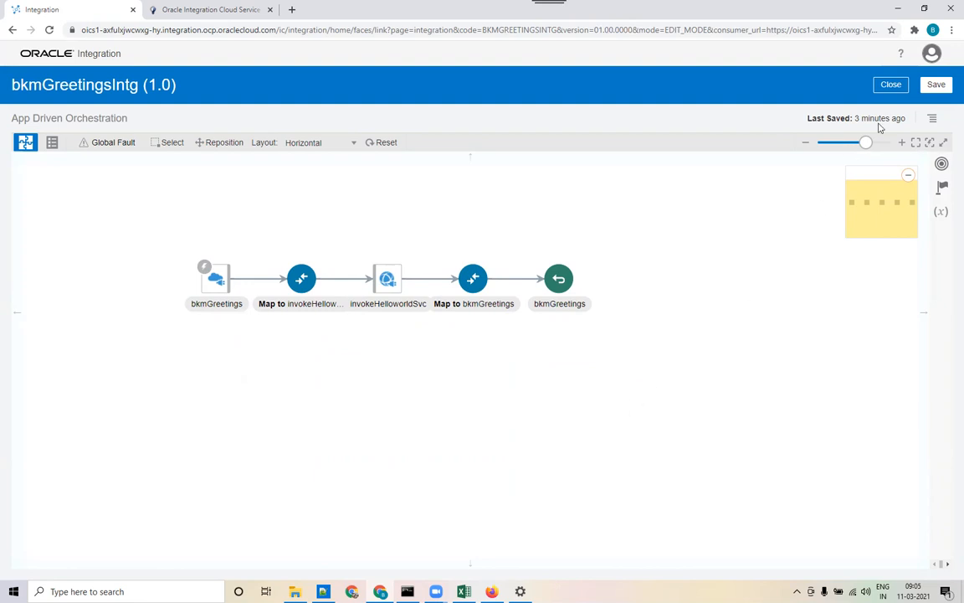
{"action": "left_click_drag", "start_coordinate": [862, 143], "coordinate": [857, 144]}
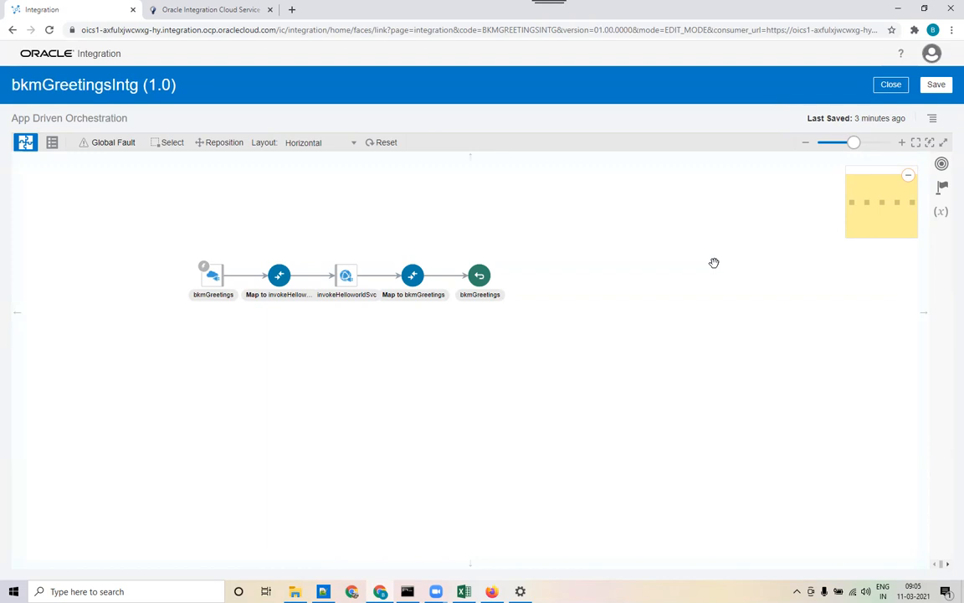
{"action": "mouse_move", "coordinate": [463, 279]}
{"action": "left_click", "coordinate": [937, 84]}
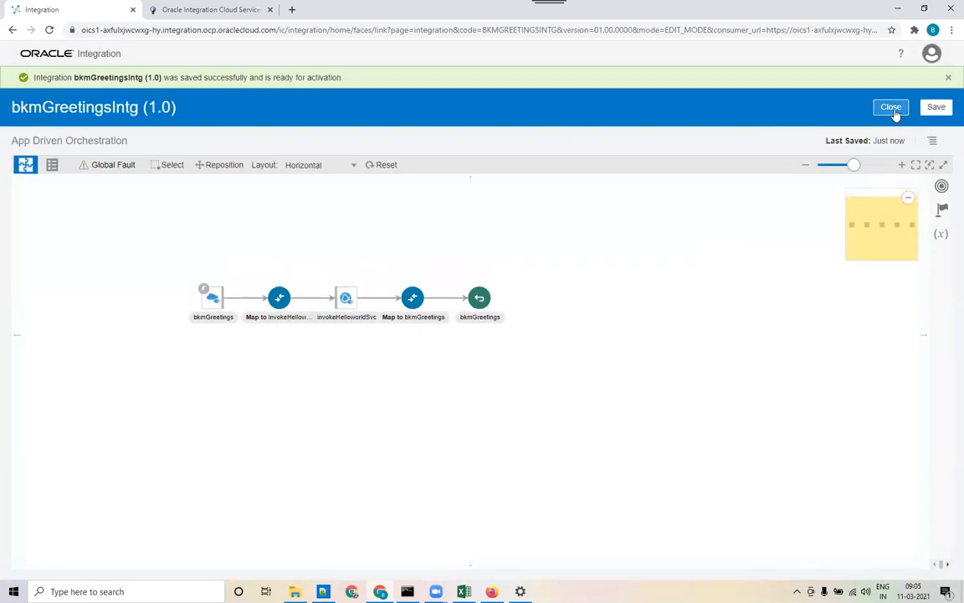
{"action": "left_click", "coordinate": [892, 109]}
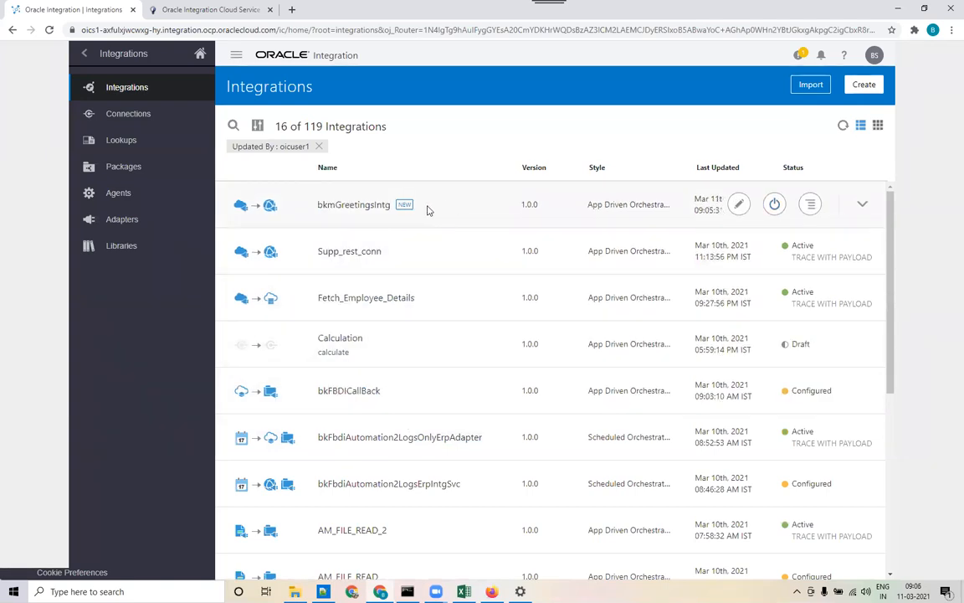
Activate the bkmGreetingsIntg integration with tracing enabled and payload included, and dismiss the confirmation
{"action": "left_click", "coordinate": [776, 205]}
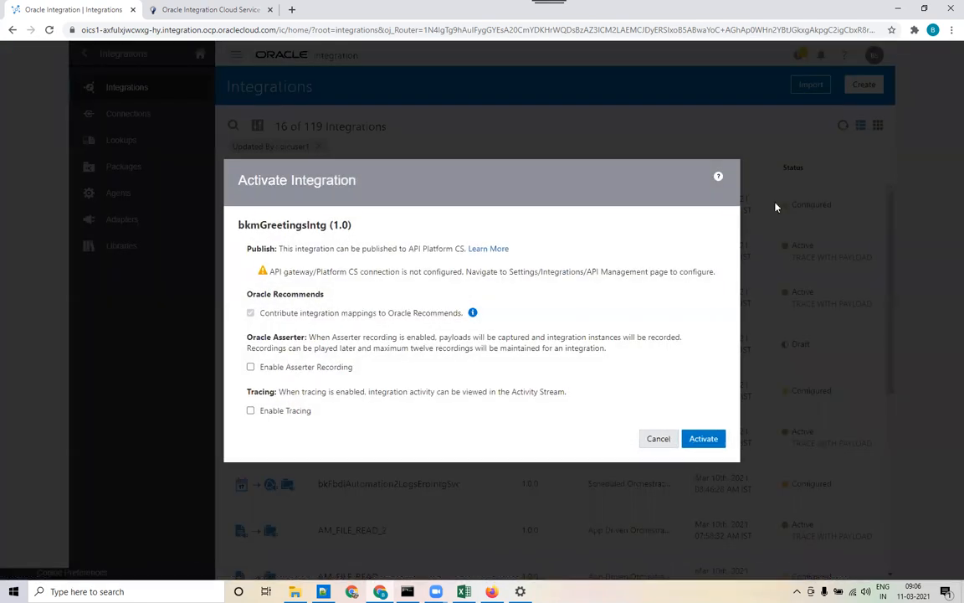
{"action": "left_click", "coordinate": [250, 410]}
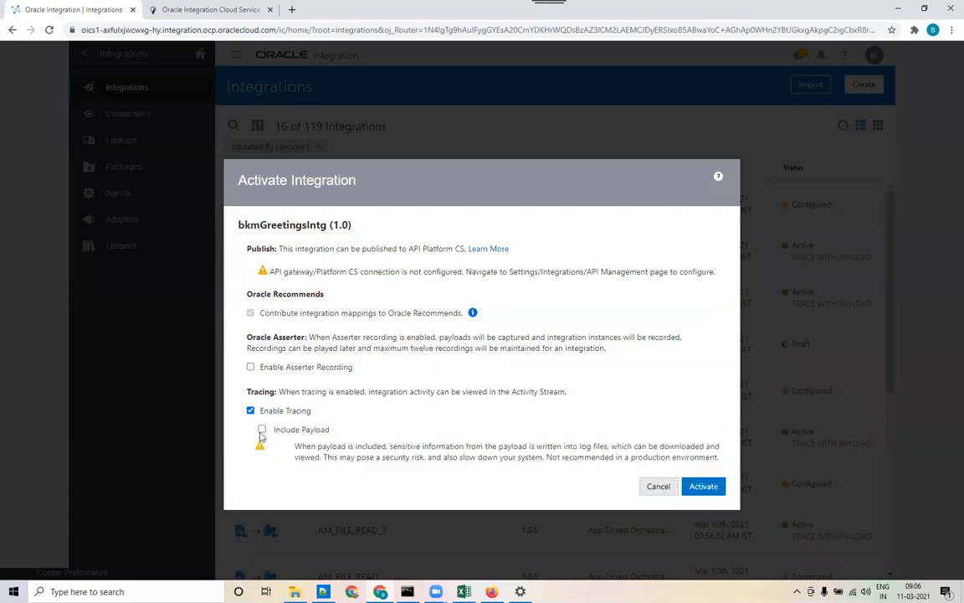
{"action": "left_click", "coordinate": [262, 430]}
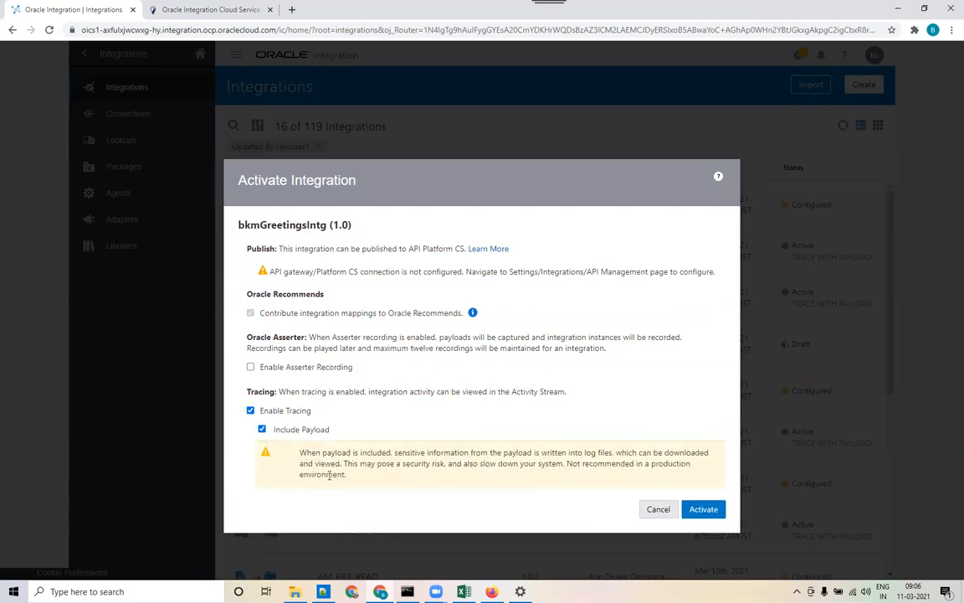
{"action": "left_click", "coordinate": [703, 510]}
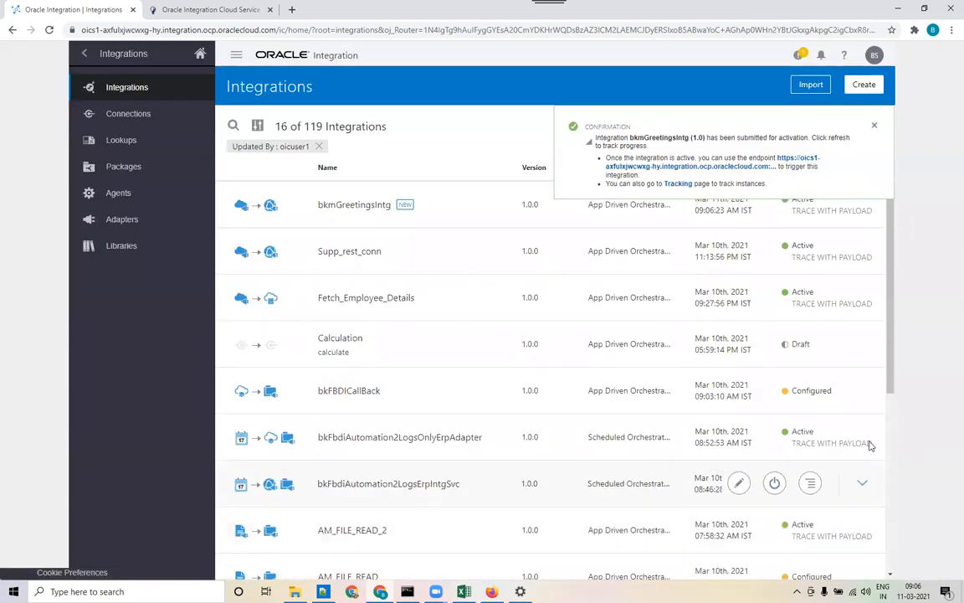
{"action": "left_click", "coordinate": [874, 128]}
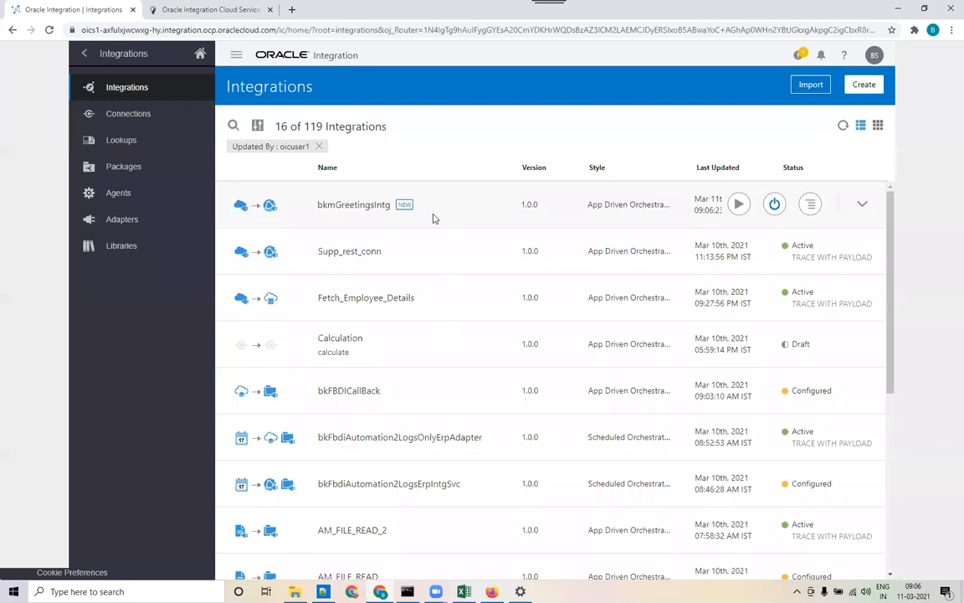
Open the test page for bkmGreetingsIntg, run it with a first name as the gname parameter, and examine the greetings_resp value
{"action": "left_click", "coordinate": [738, 206]}
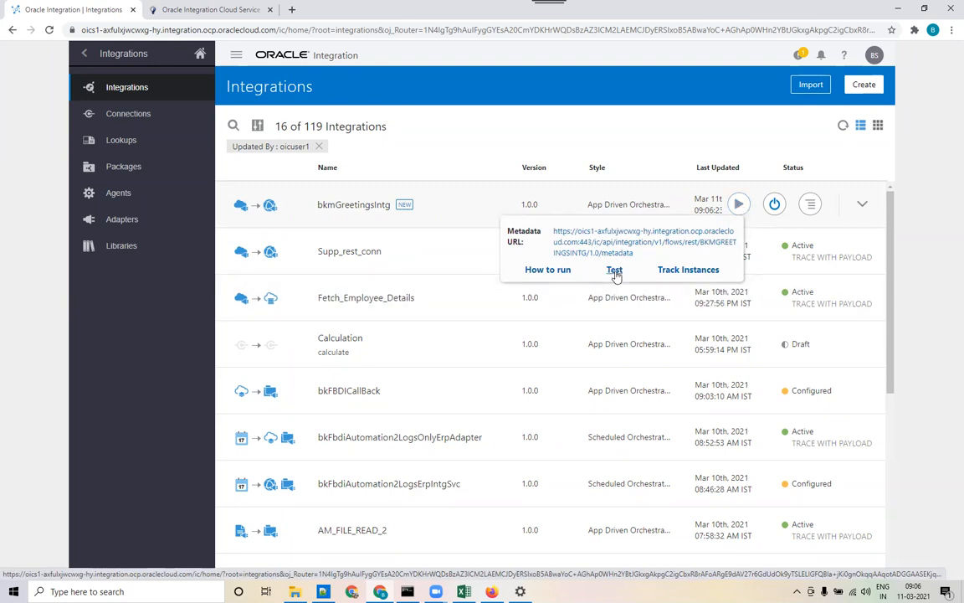
{"action": "left_click", "coordinate": [615, 271]}
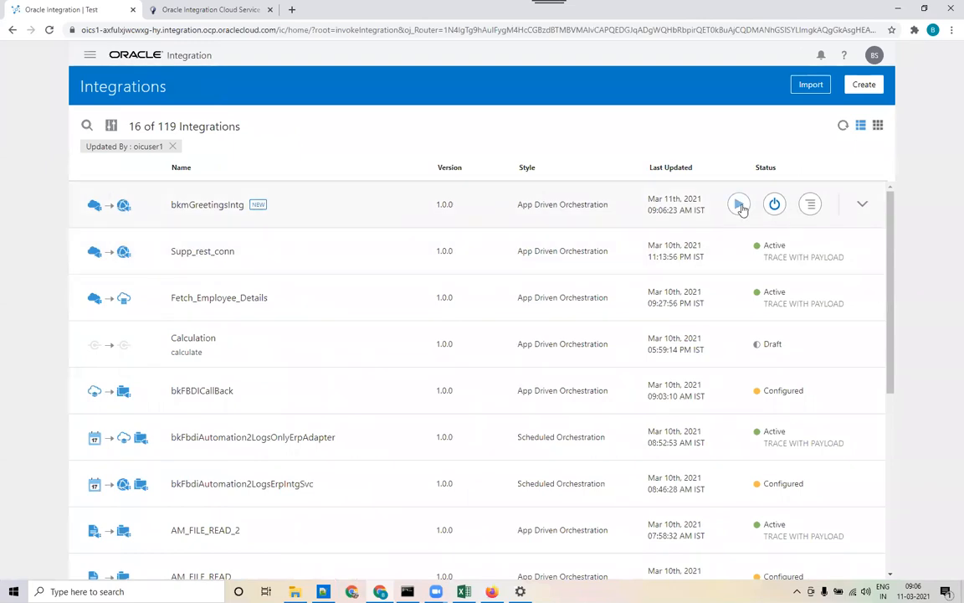
{"action": "left_click", "coordinate": [739, 207]}
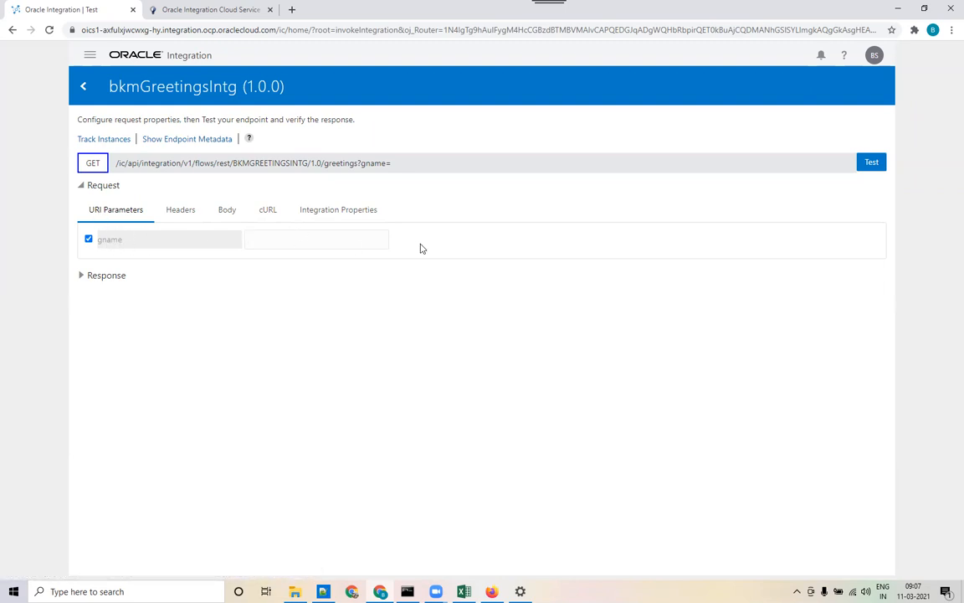
{"action": "type", "text": "haskar"}
{"action": "left_click", "coordinate": [870, 165]}
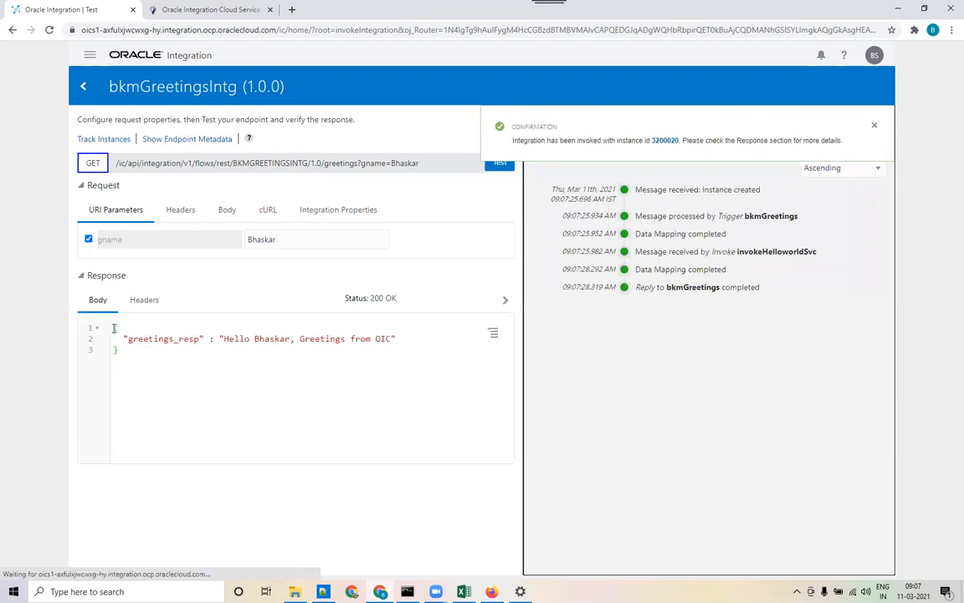
{"action": "key", "text": "ctrl+a"}
{"action": "left_click", "coordinate": [240, 352]}
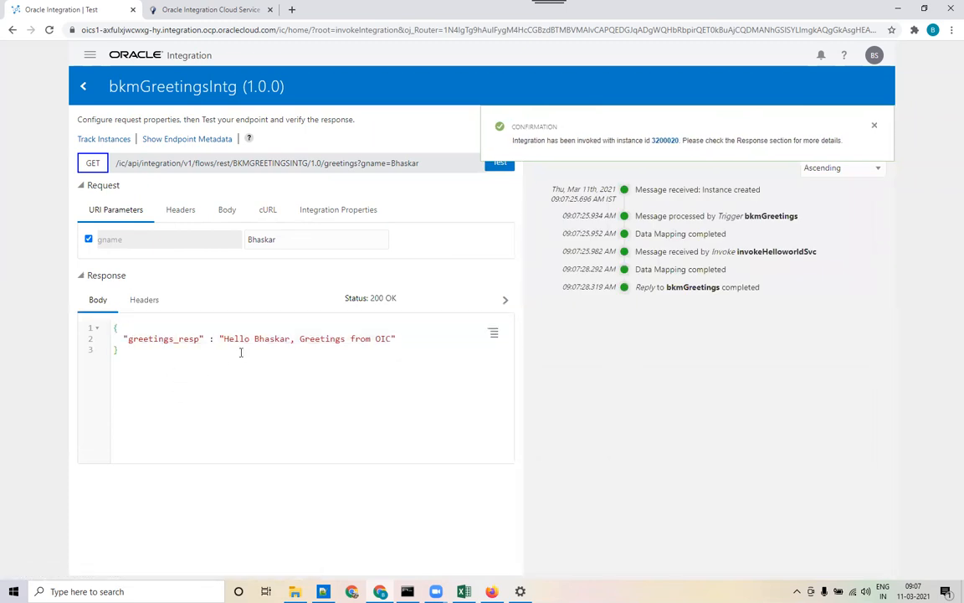
{"action": "left_click_drag", "start_coordinate": [224, 339], "coordinate": [397, 339]}
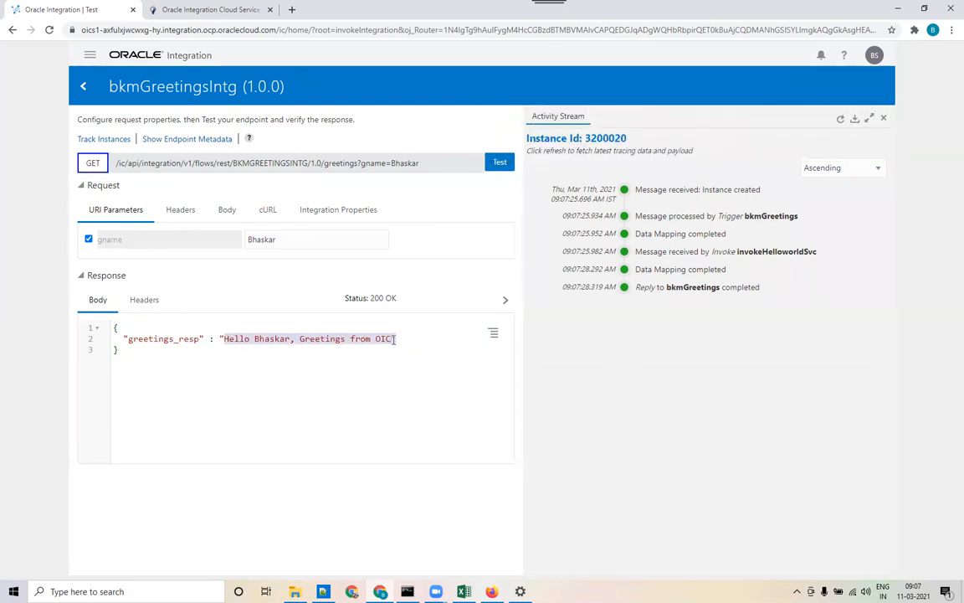
{"action": "left_click", "coordinate": [394, 339]}
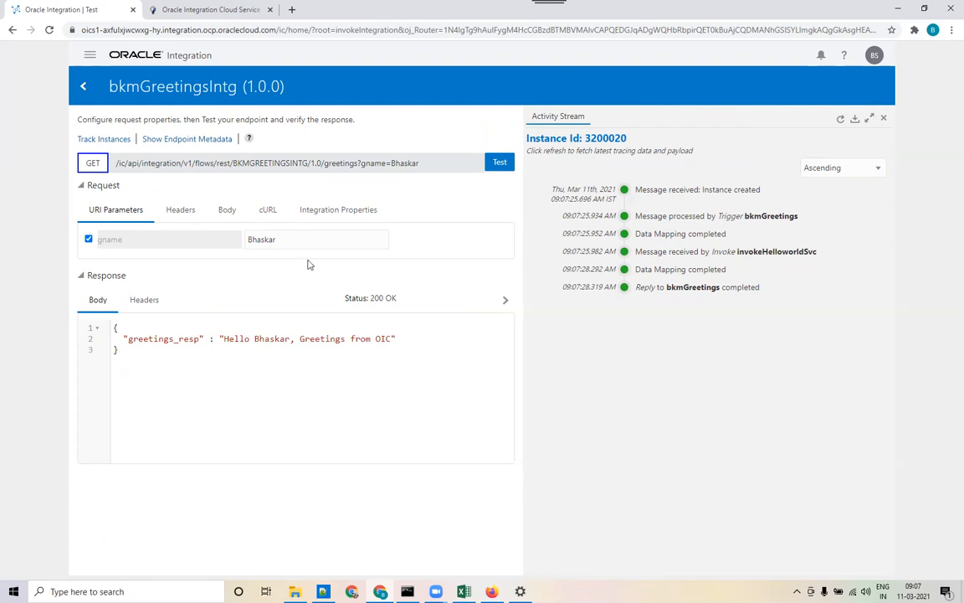
Rerun the endpoint test with two other first names as gname, check each greeting response, and dismiss the confirmation
{"action": "left_click_drag", "start_coordinate": [304, 240], "coordinate": [239, 241]}
{"action": "type", "text": "Ajay"}
{"action": "left_click", "coordinate": [490, 162]}
{"action": "double_click", "coordinate": [264, 340]}
{"action": "left_click_drag", "start_coordinate": [271, 240], "coordinate": [232, 248]}
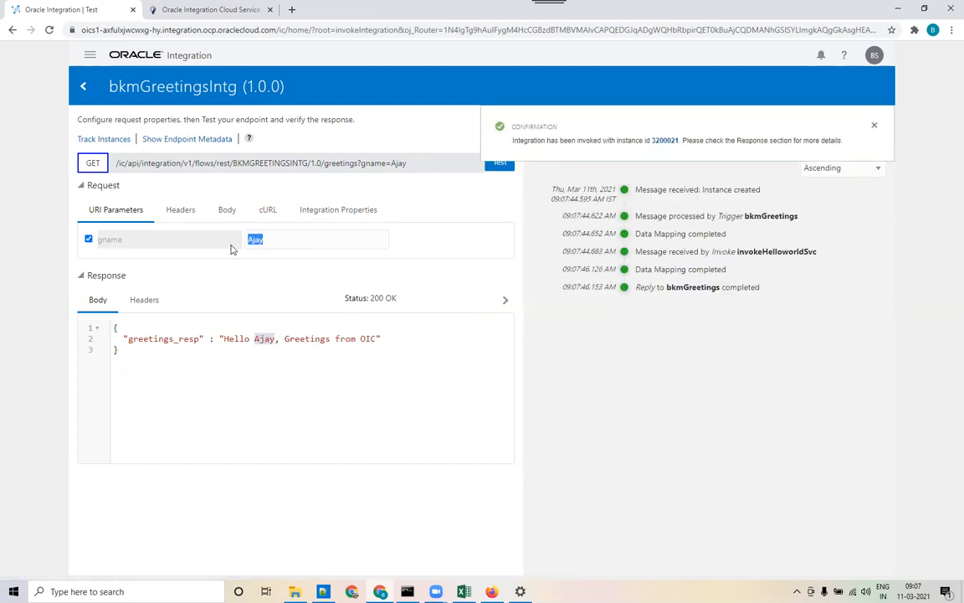
{"action": "type", "text": "Sahana"}
{"action": "left_click", "coordinate": [499, 166]}
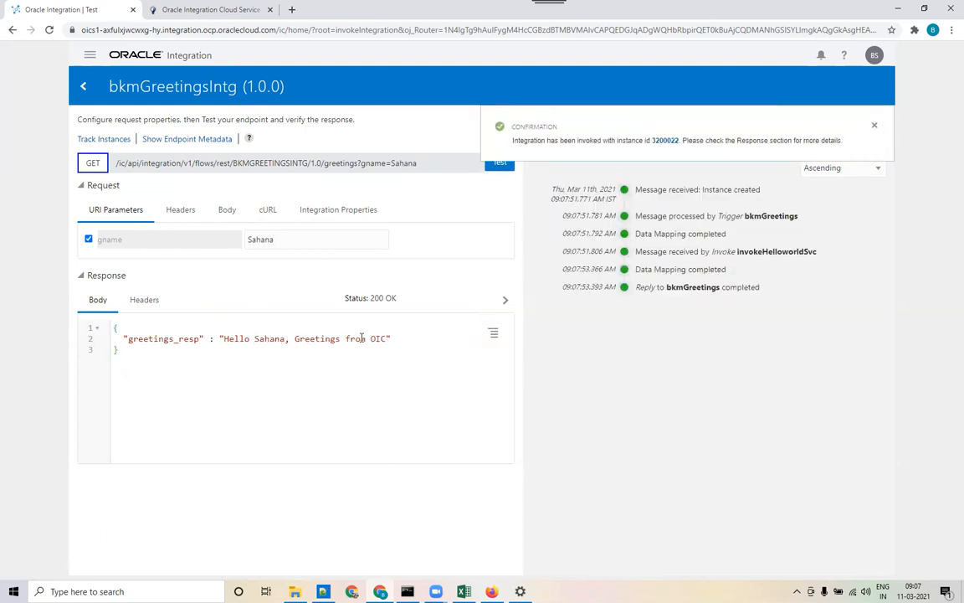
{"action": "left_click", "coordinate": [873, 128]}
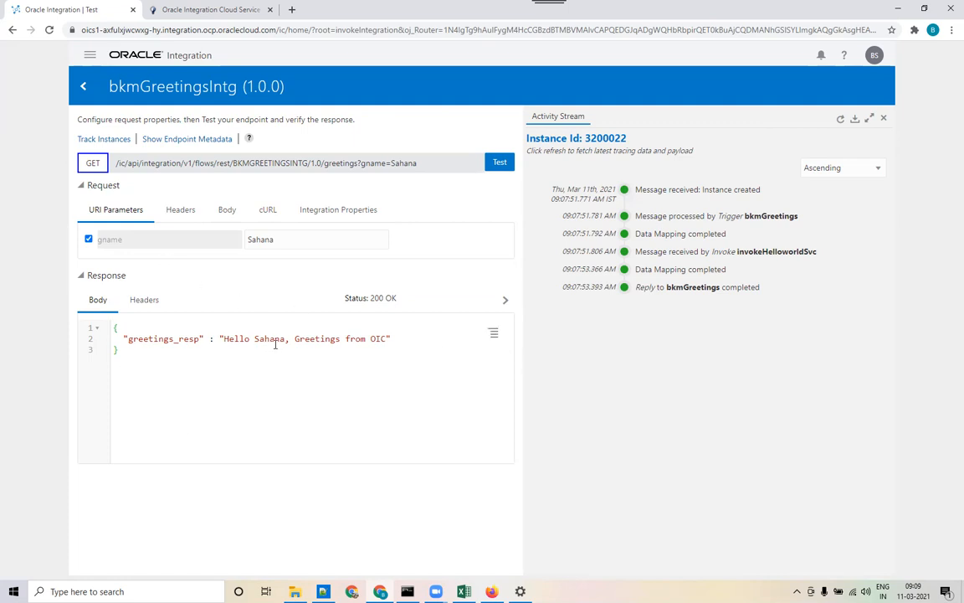
Show the bkmGreetingsIntg endpoint metadata, and return to the integrations list
{"action": "left_click", "coordinate": [200, 140]}
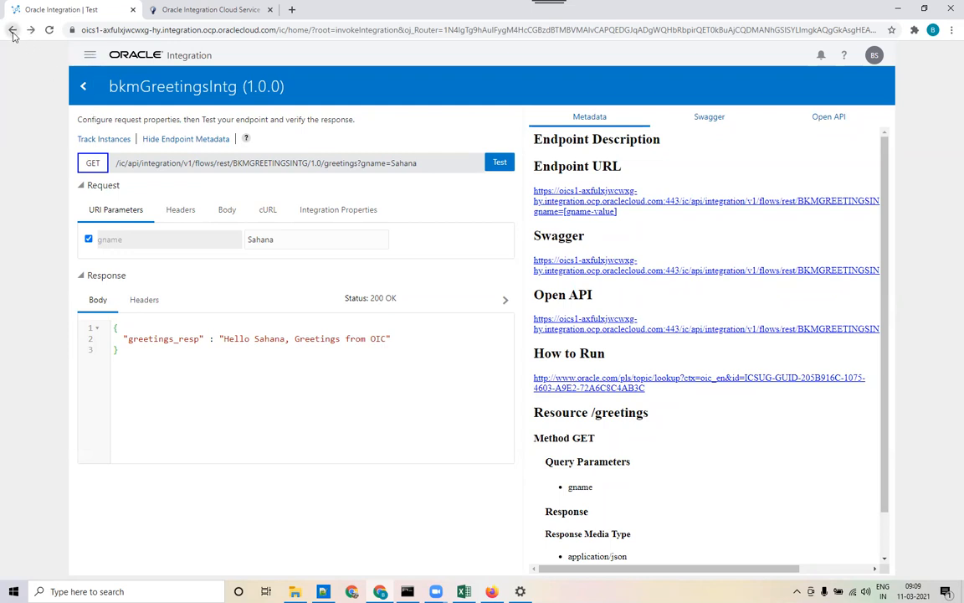
{"action": "left_click", "coordinate": [84, 89]}
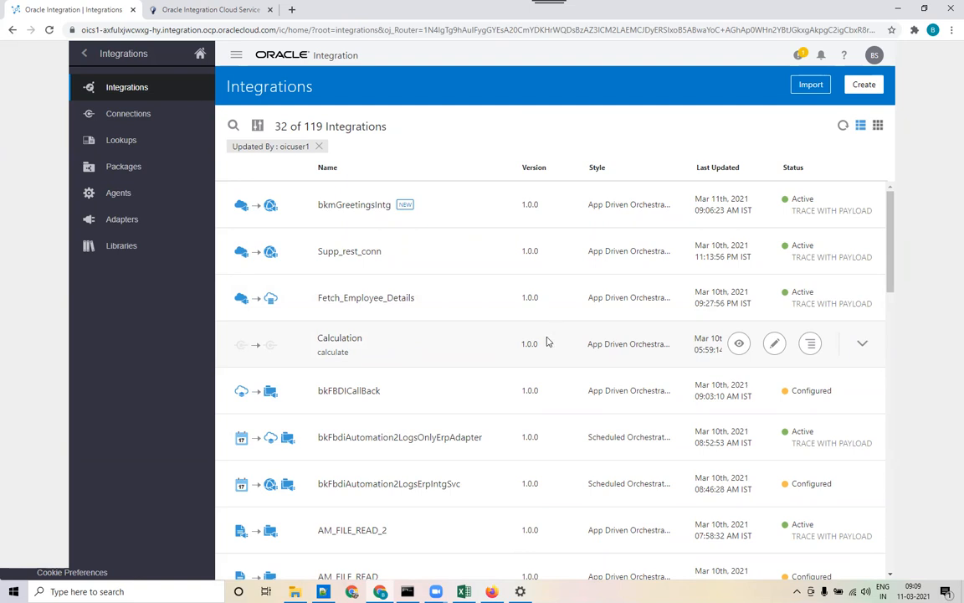
Switch to Notepad++ and review the notes on the Greetings Integration and its connections
{"action": "mouse_move", "coordinate": [436, 590]}
{"action": "mouse_move", "coordinate": [323, 590]}
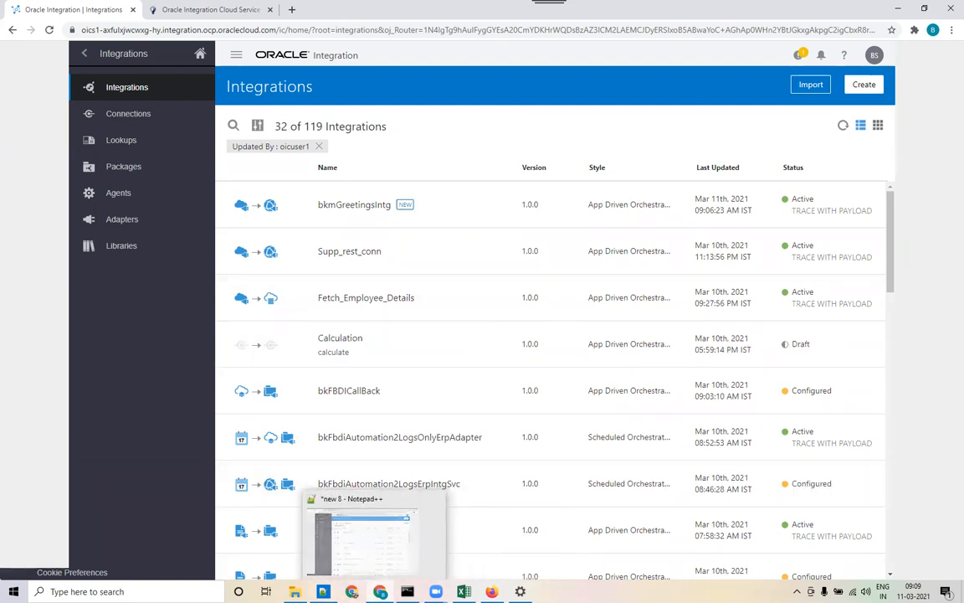
{"action": "left_click", "coordinate": [324, 553]}
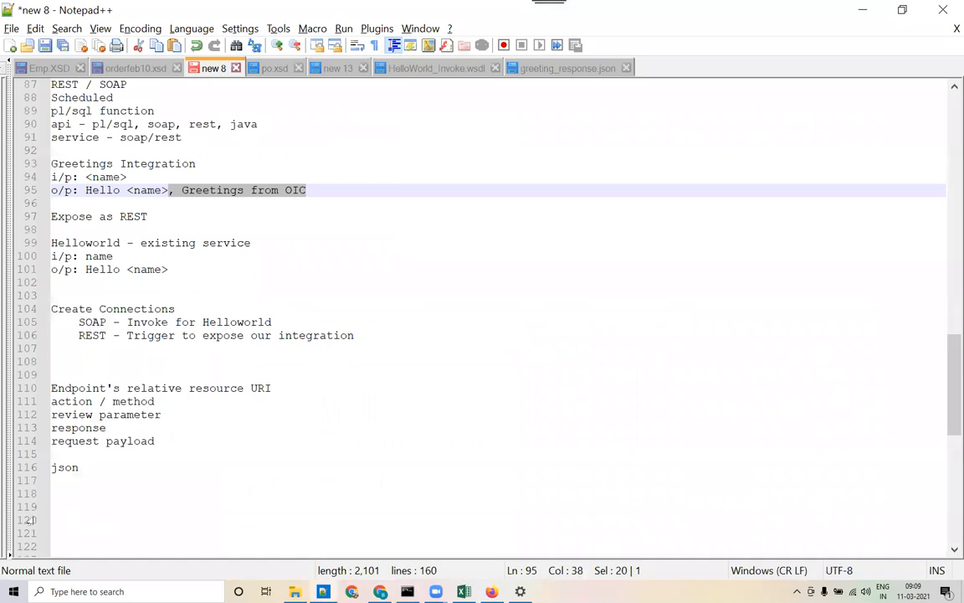
{"action": "left_click_drag", "start_coordinate": [9, 509], "coordinate": [0, 507]}
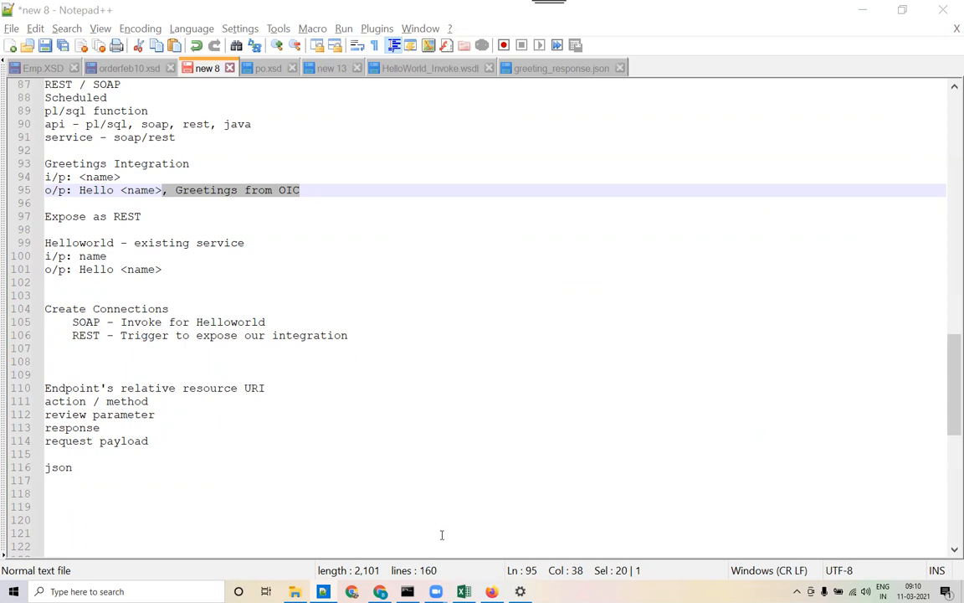
Switch back to Oracle Integration and clone the bkmGreetingsIntg integration with the default clone details
{"action": "key", "text": "alt+Tab"}
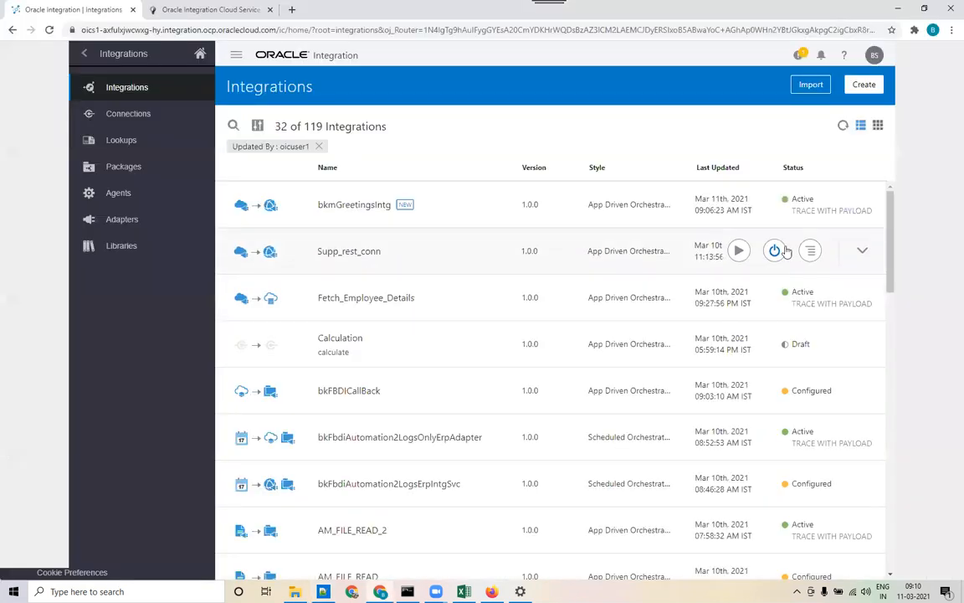
{"action": "left_click", "coordinate": [811, 205]}
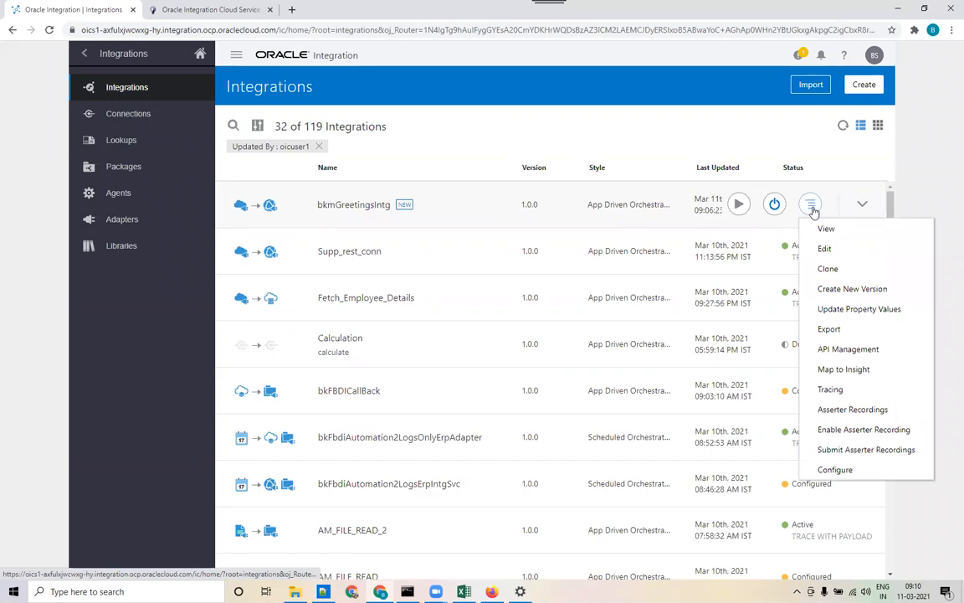
{"action": "left_click", "coordinate": [833, 272]}
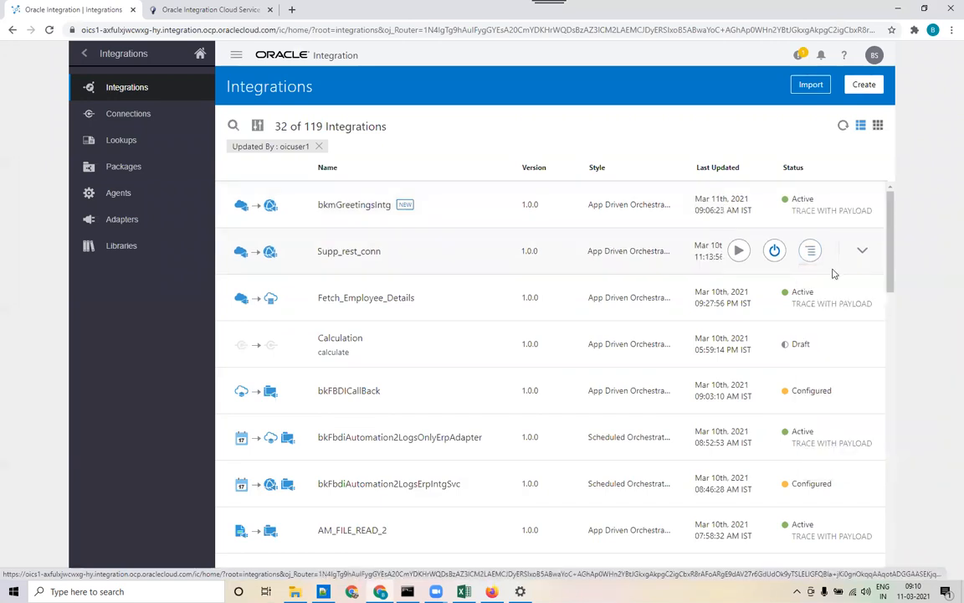
{"action": "left_click", "coordinate": [710, 452]}
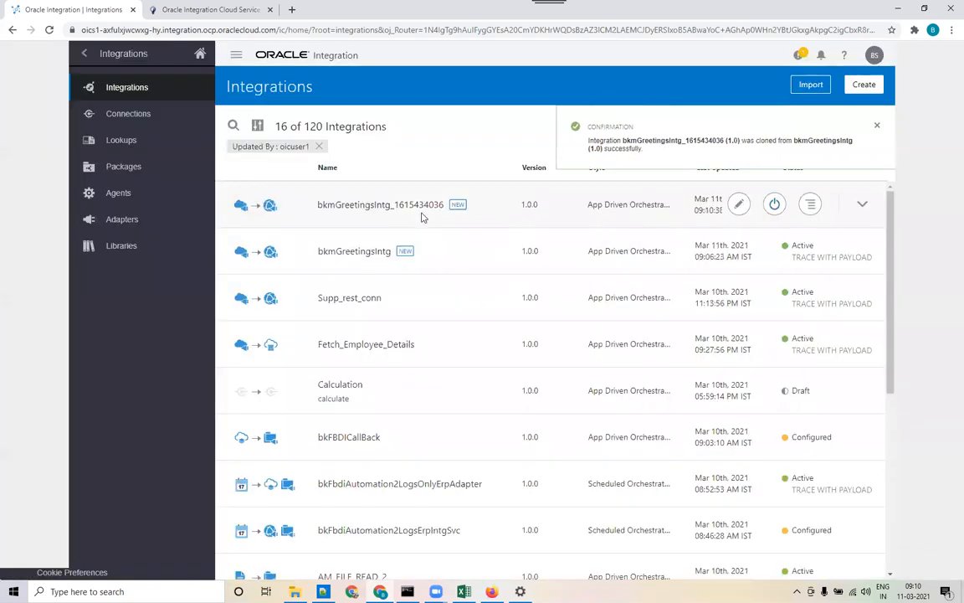
Open the cloned greetings integration and examine its REST trigger, mappings and invokeHelloworldSvc call in the flow
{"action": "left_click", "coordinate": [423, 209]}
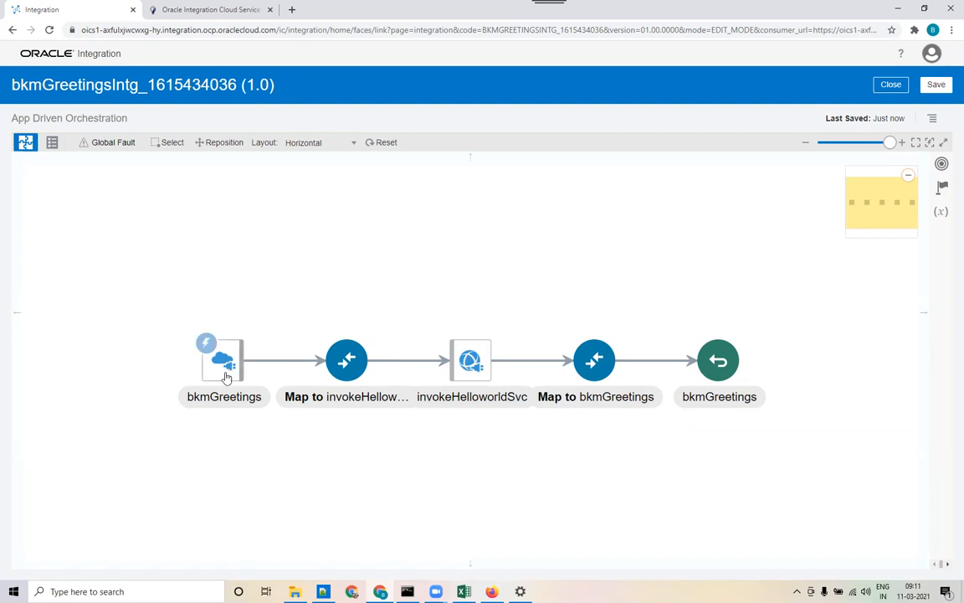
{"action": "mouse_move", "coordinate": [221, 353]}
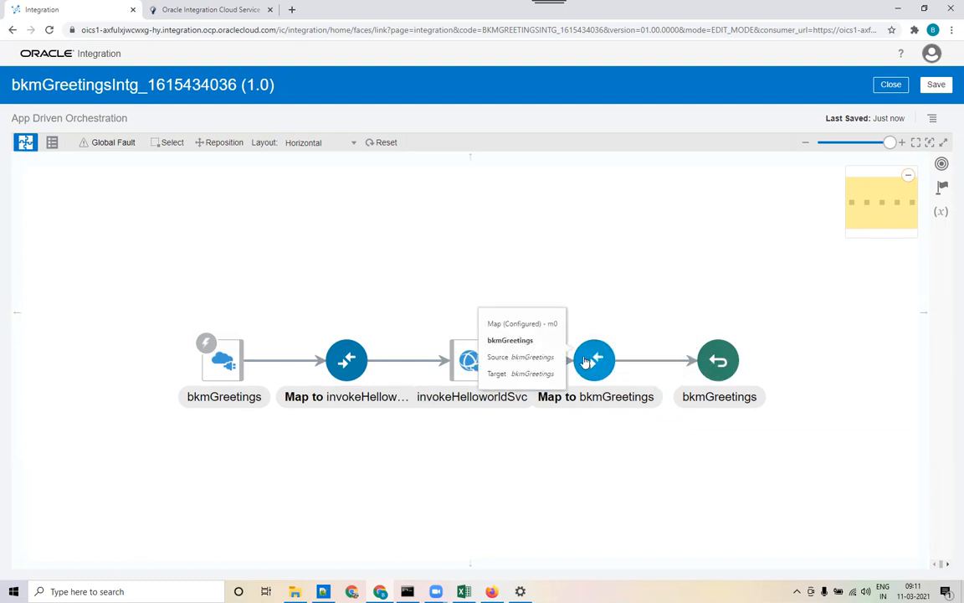
{"action": "mouse_move", "coordinate": [224, 370]}
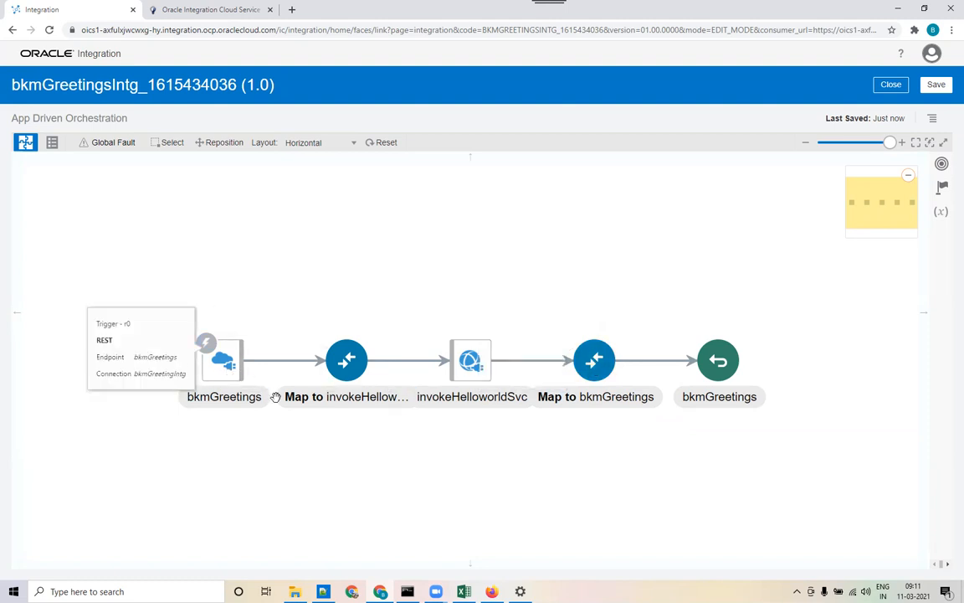
{"action": "mouse_move", "coordinate": [281, 398]}
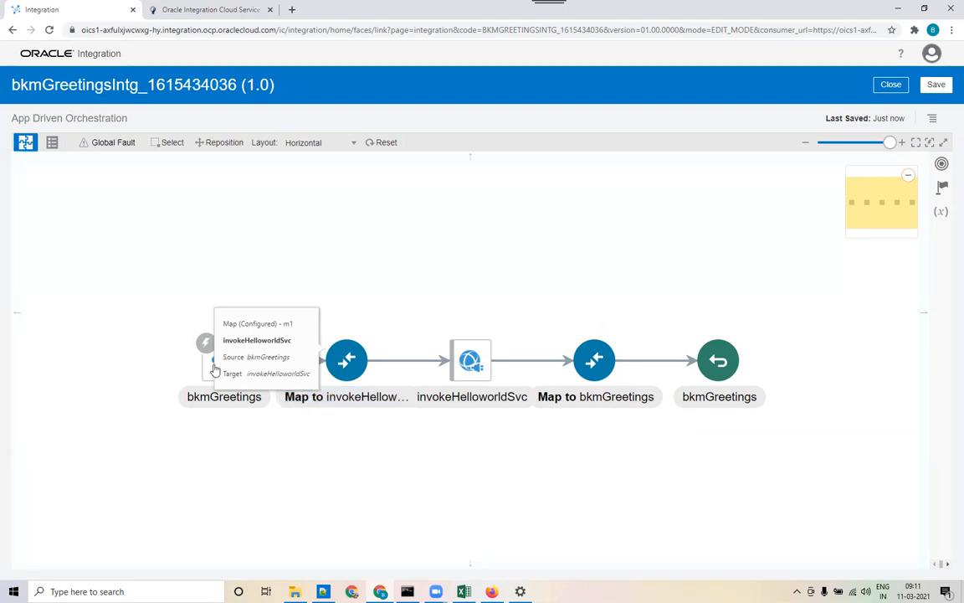
{"action": "mouse_move", "coordinate": [211, 347]}
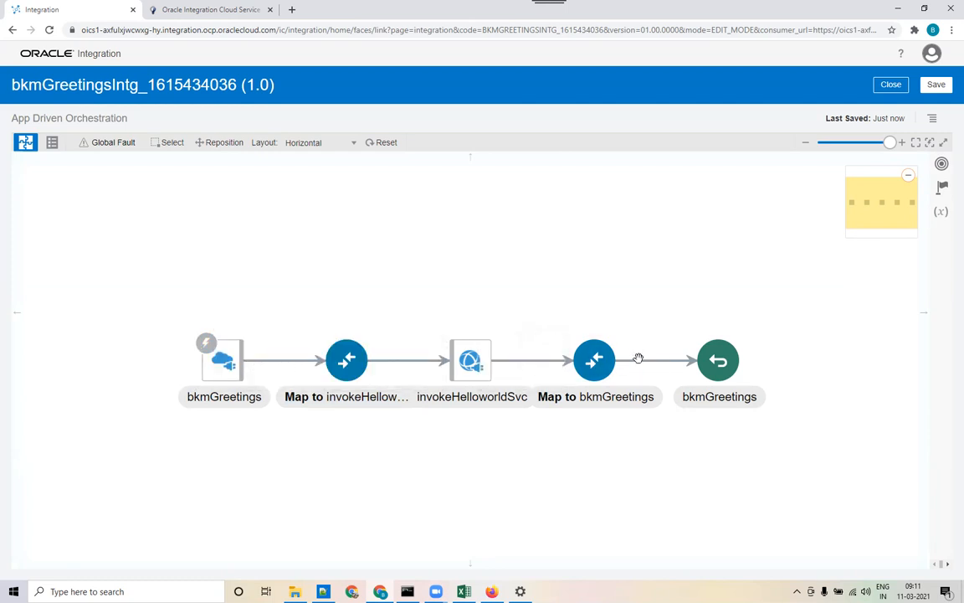
{"action": "double_click", "coordinate": [486, 397]}
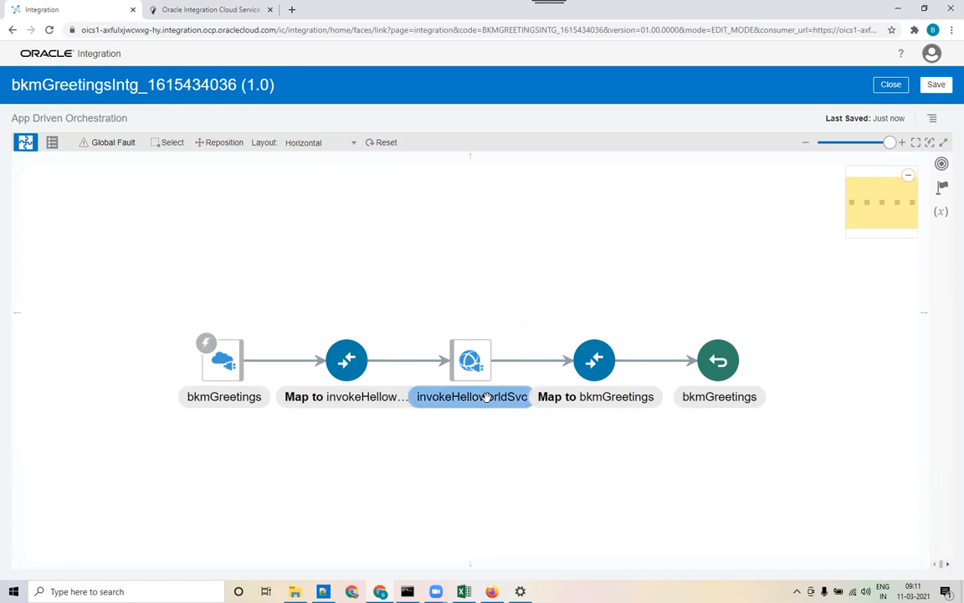
{"action": "mouse_move", "coordinate": [487, 397]}
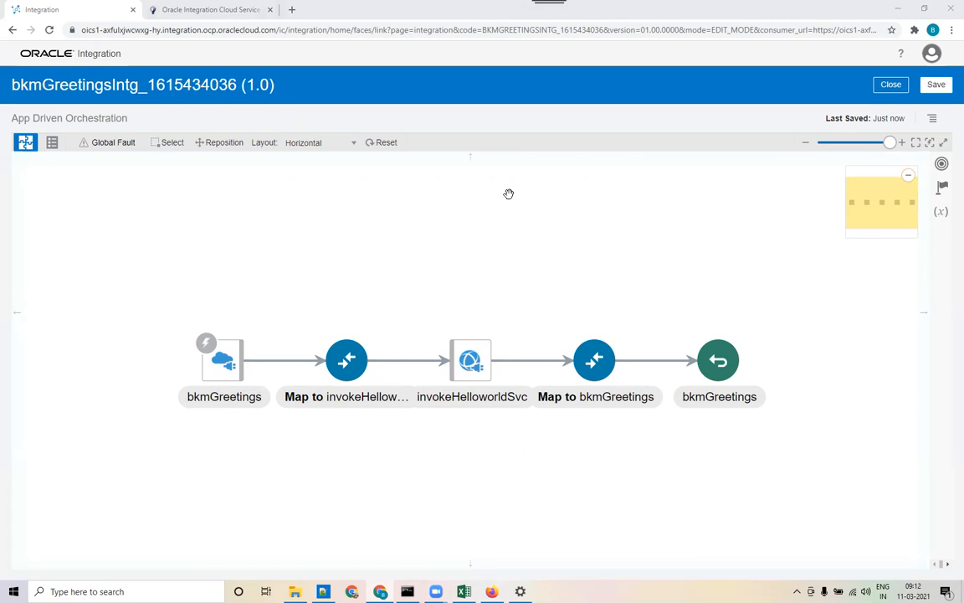
Switch to the Notepad++ notes and add the line "helloworld" at line 119, below the json note
{"action": "key", "text": "alt+Tab"}
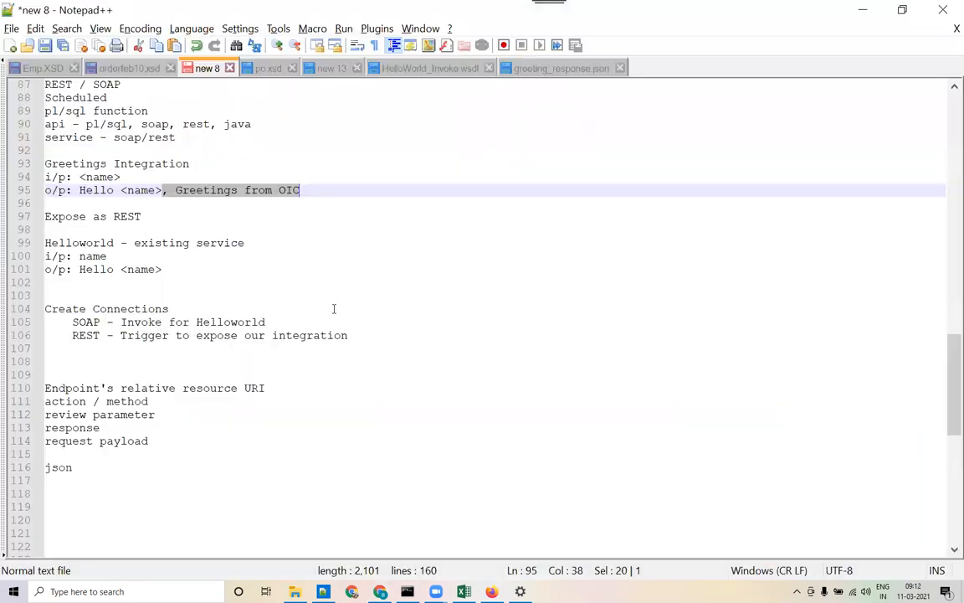
{"action": "left_click", "coordinate": [123, 505]}
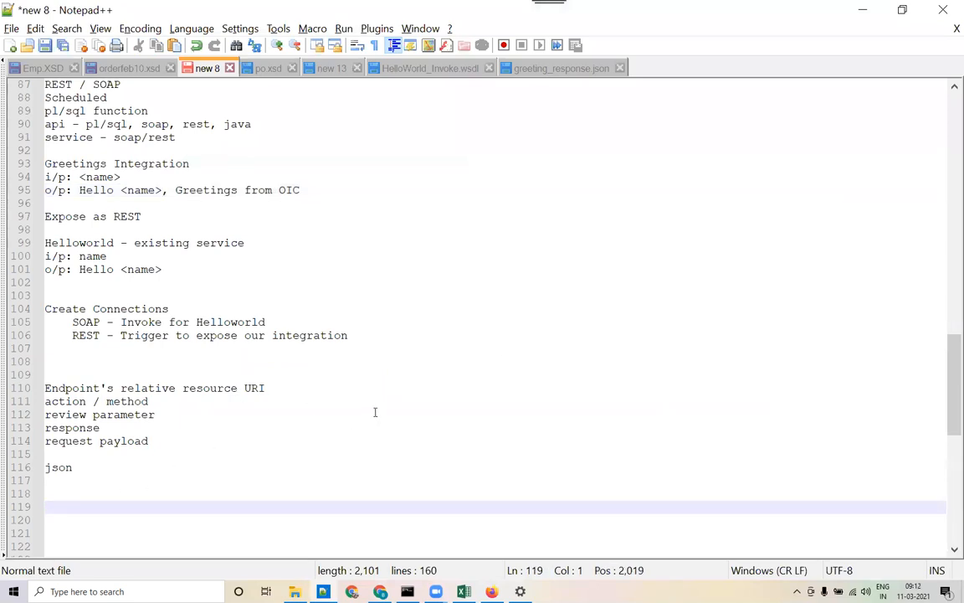
{"action": "scroll", "coordinate": [375, 412], "scroll_direction": "down", "scroll_amount": 5}
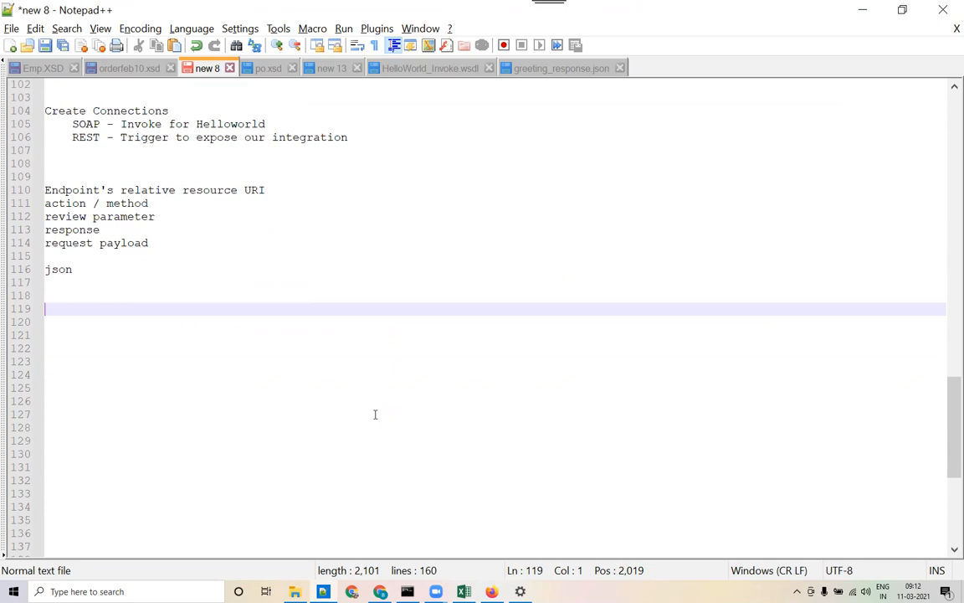
{"action": "type", "text": "helloworld"}
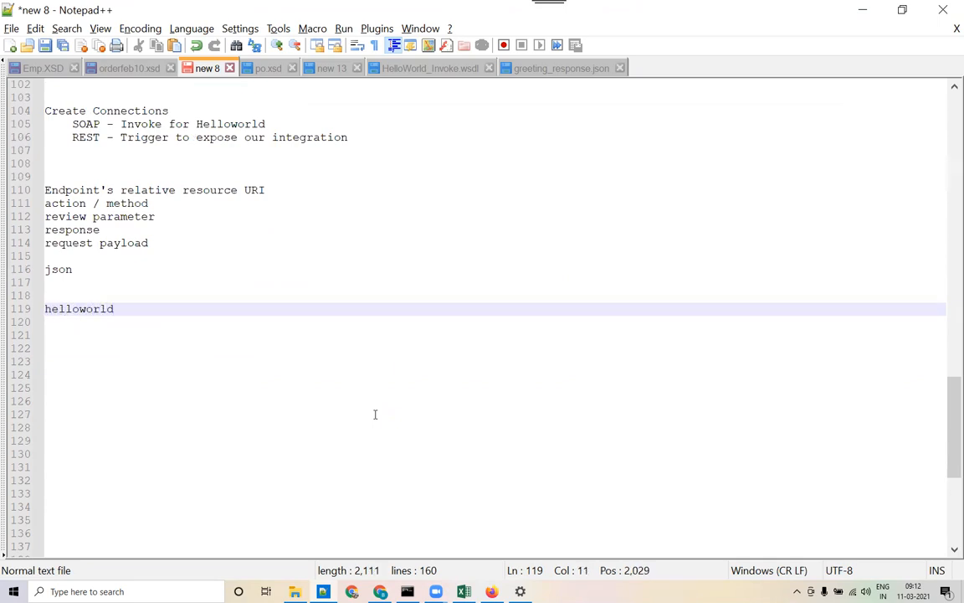
Complete the helloworld line at line 119 as "helloworld(varchar2 name) returns varchar2"
{"action": "key", "text": "Home"}
{"action": "key", "text": "End"}
{"action": "type", "text": "("}
{"action": "type", "text": "varchar2"}
{"action": "type", "text": " d"}
{"action": "key", "text": "BackSpace"}
{"action": "type", "text": "name"}
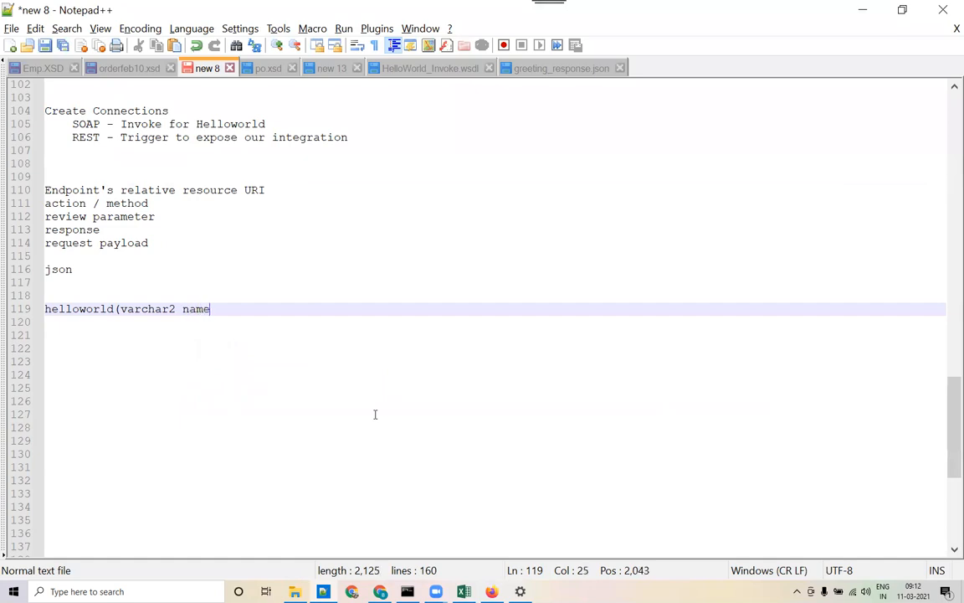
{"action": "type", "text": ") returns varchar2"}
{"action": "key", "text": "Return"}
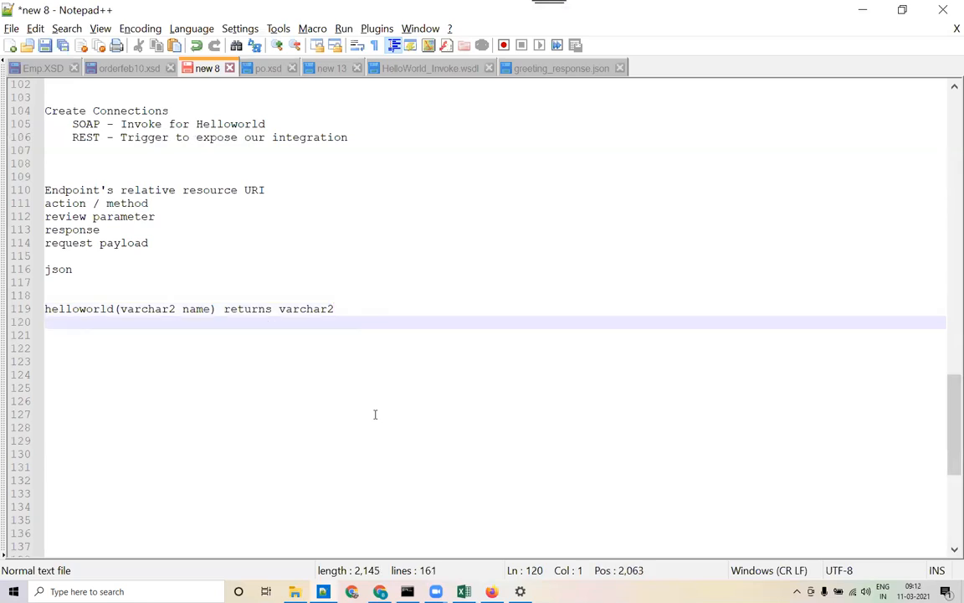
Add a /* */ comment block above the helloworld signature containing "ip: name" and "op: Hello name"
{"action": "left_click", "coordinate": [101, 294]}
{"action": "key", "text": "Return"}
{"action": "key", "text": "Return"}
{"action": "type", "text": "/"}
{"action": "type", "text": "*"}
{"action": "key", "text": "Return"}
{"action": "key", "text": "Return"}
{"action": "type", "text": "*/"}
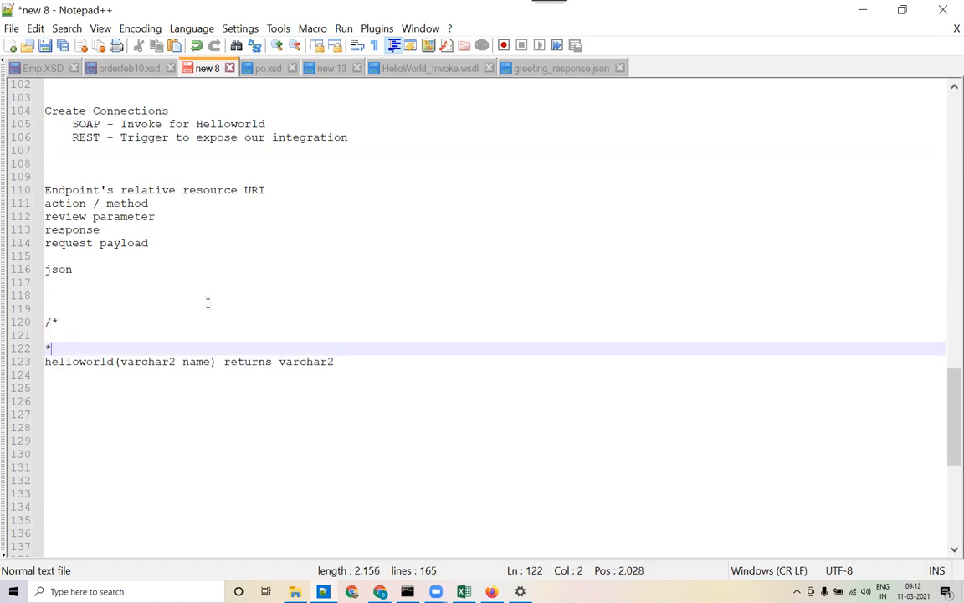
{"action": "key", "text": "Up"}
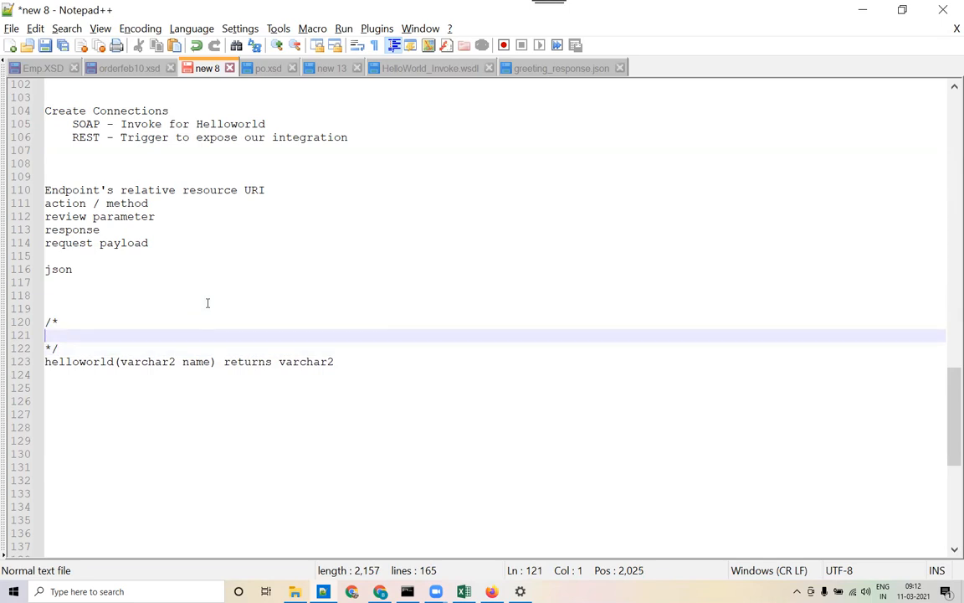
{"action": "type", "text": "ip: name"}
{"action": "key", "text": "Return"}
{"action": "type", "text": "op: Hello name"}
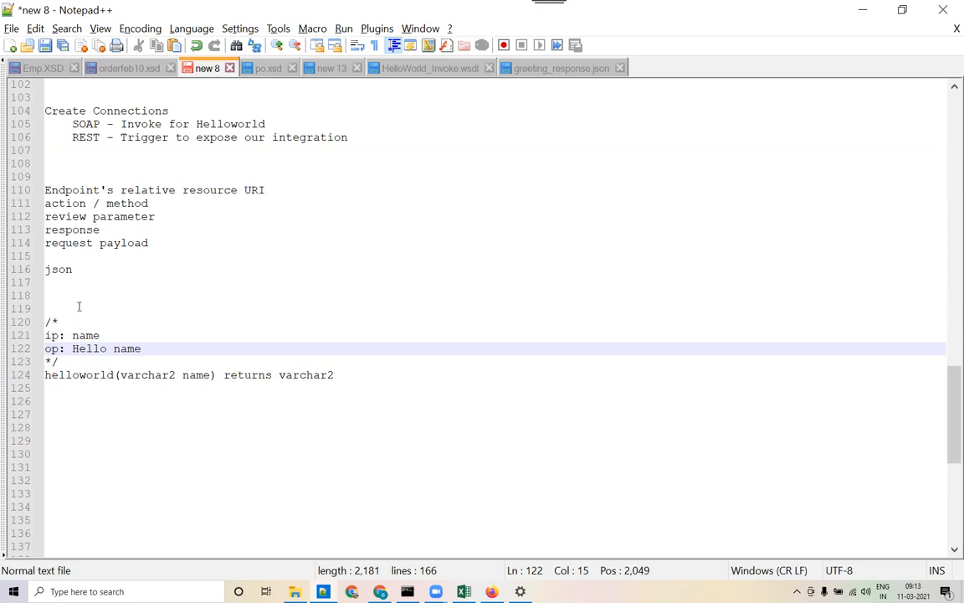
Write the signature "greetings(varchar2 gname) retrurns varchar2" at line 129, a few lines below helloworld
{"action": "left_click", "coordinate": [143, 439]}
{"action": "type", "text": "greetings"}
{"action": "key", "text": "BackSpace"}
{"action": "type", "text": "(varchar2 gname) retrun"}
{"action": "key", "text": "BackSpace"}
{"action": "key", "text": "BackSpace"}
{"action": "type", "text": "rns varchar2"}
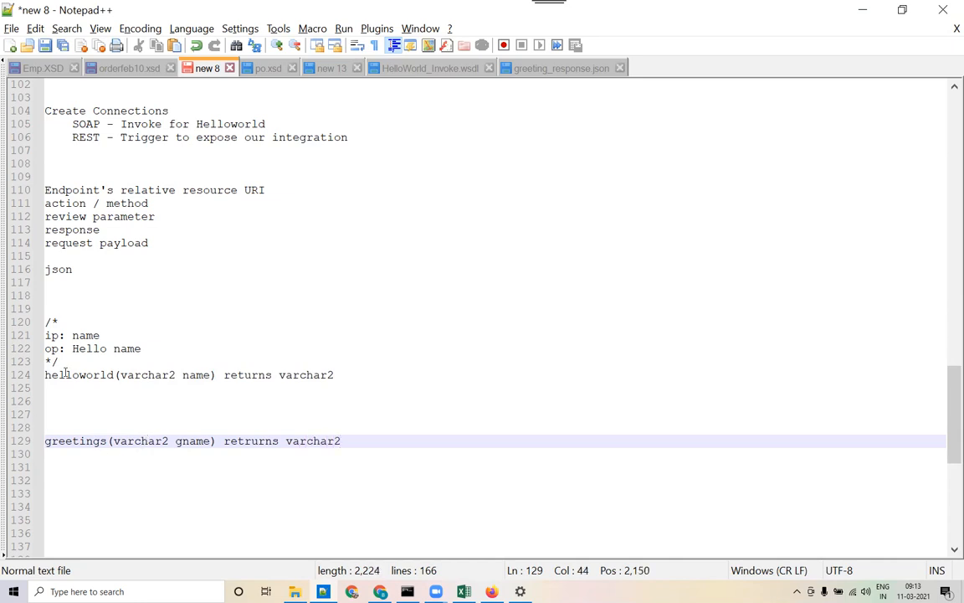
{"action": "left_click_drag", "start_coordinate": [51, 376], "coordinate": [120, 377]}
{"action": "left_click", "coordinate": [360, 375]}
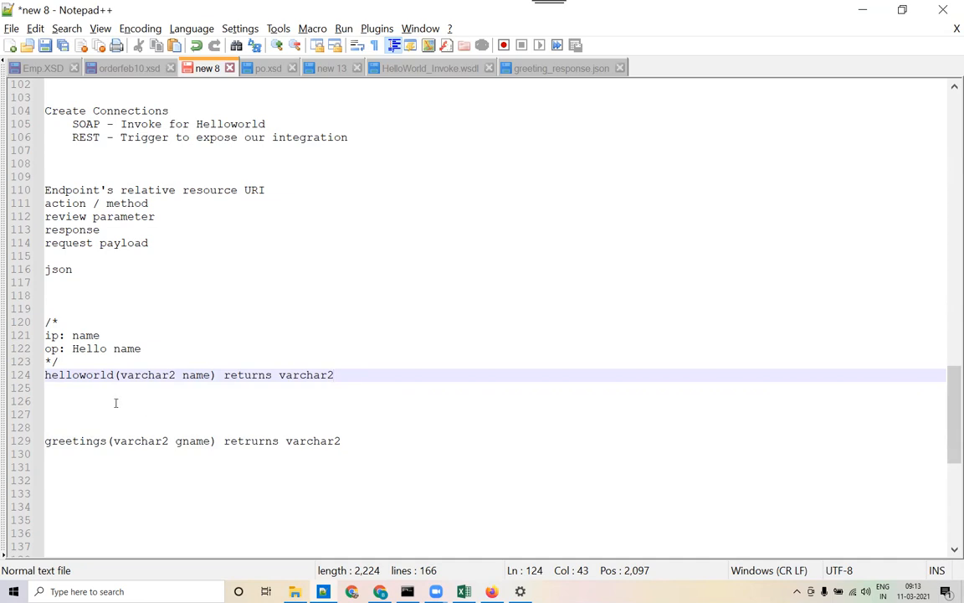
{"action": "left_click_drag", "start_coordinate": [362, 375], "coordinate": [42, 322]}
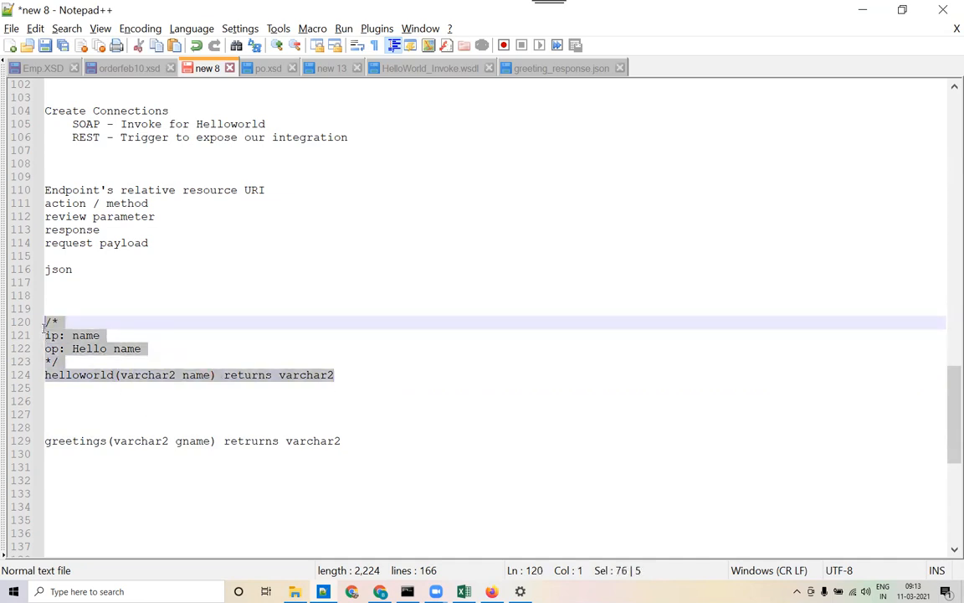
{"action": "left_click_drag", "start_coordinate": [66, 441], "coordinate": [134, 441]}
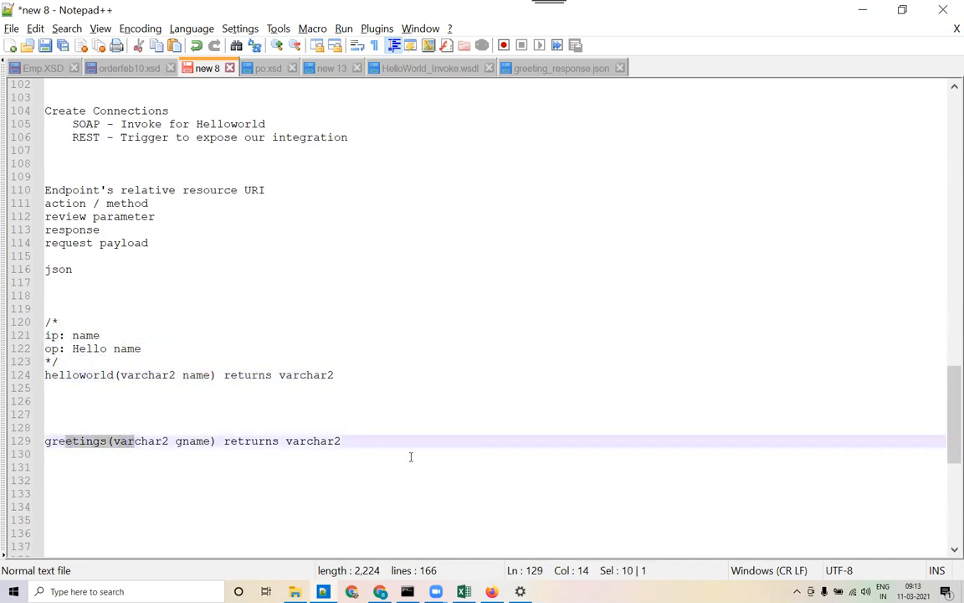
Add a "begin" and "end;" block below the greetings signature, with an indented blank line inside
{"action": "left_click", "coordinate": [387, 443]}
{"action": "key", "text": "Return"}
{"action": "type", "text": "begin"}
{"action": "key", "text": "Return"}
{"action": "key", "text": "Return"}
{"action": "key", "text": "Return"}
{"action": "key", "text": "Up"}
{"action": "key", "text": "Up"}
{"action": "key", "text": "Return"}
{"action": "type", "text": "end;"}
{"action": "key", "text": "Home"}
{"action": "key", "text": "Return"}
{"action": "key", "text": "Up"}
{"action": "key", "text": "Tab"}
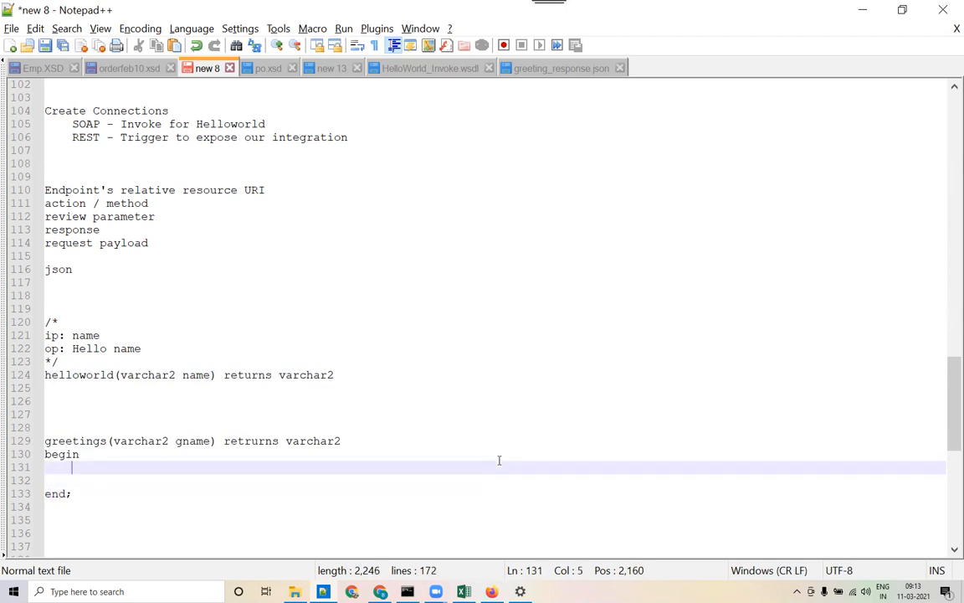
Insert the variable declaration "varchar2 helloresponse" between the greetings signature and begin
{"action": "left_click", "coordinate": [389, 445]}
{"action": "key", "text": "Return"}
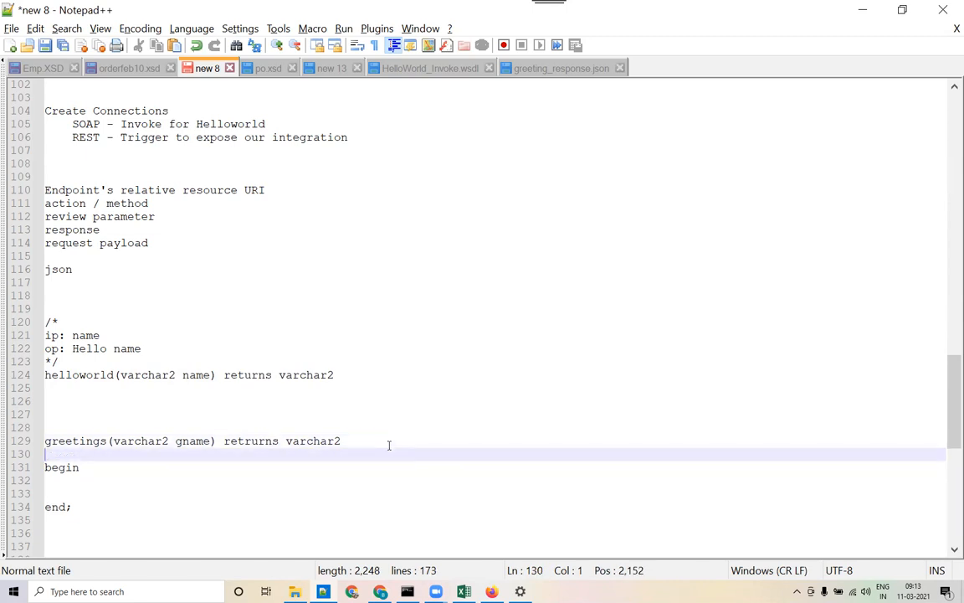
{"action": "type", "text": "hellow"}
{"action": "key", "text": "BackSpace"}
{"action": "type", "text": "response"}
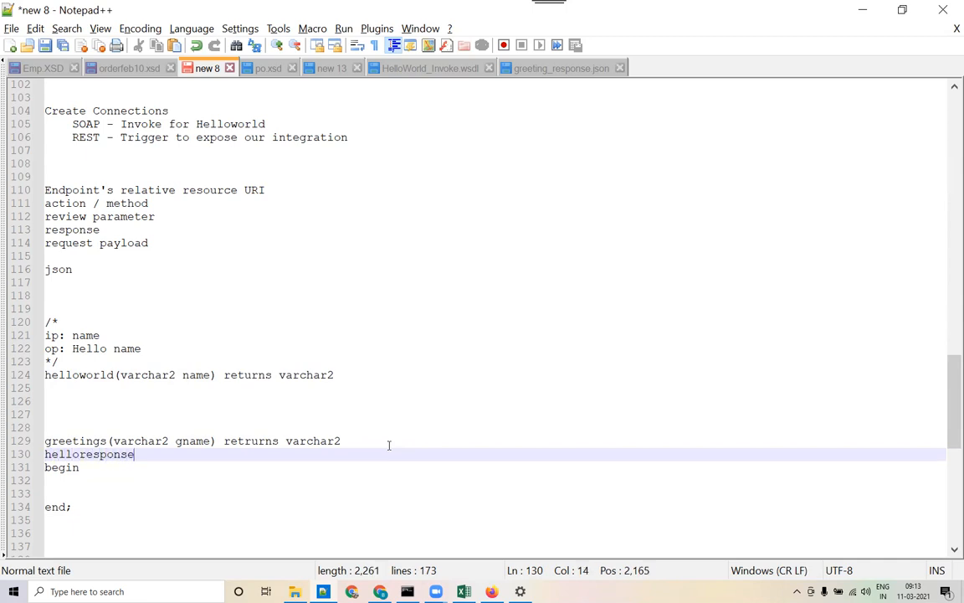
{"action": "key", "text": "Home"}
{"action": "type", "text": "varchar2"}
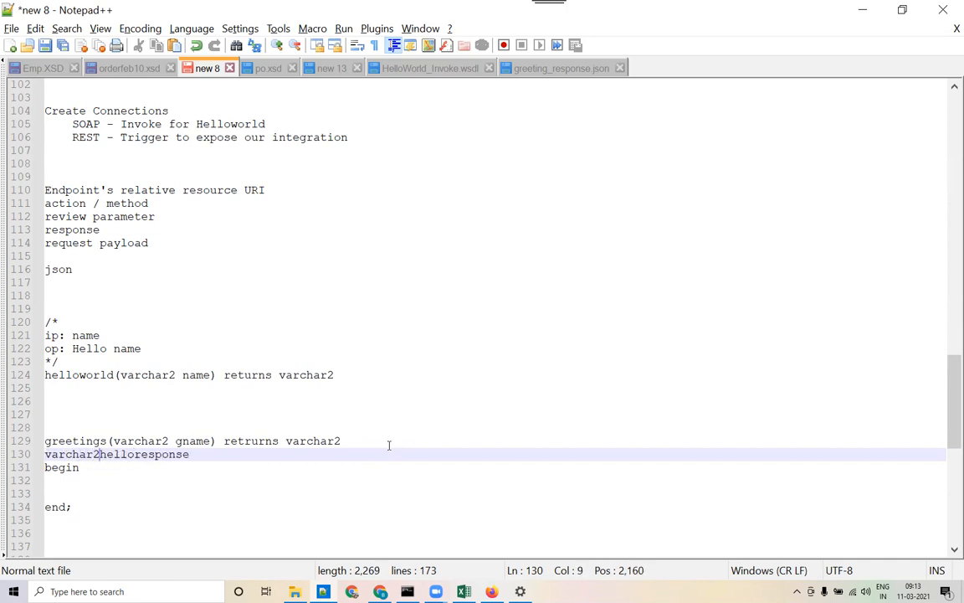
{"action": "key", "text": "End"}
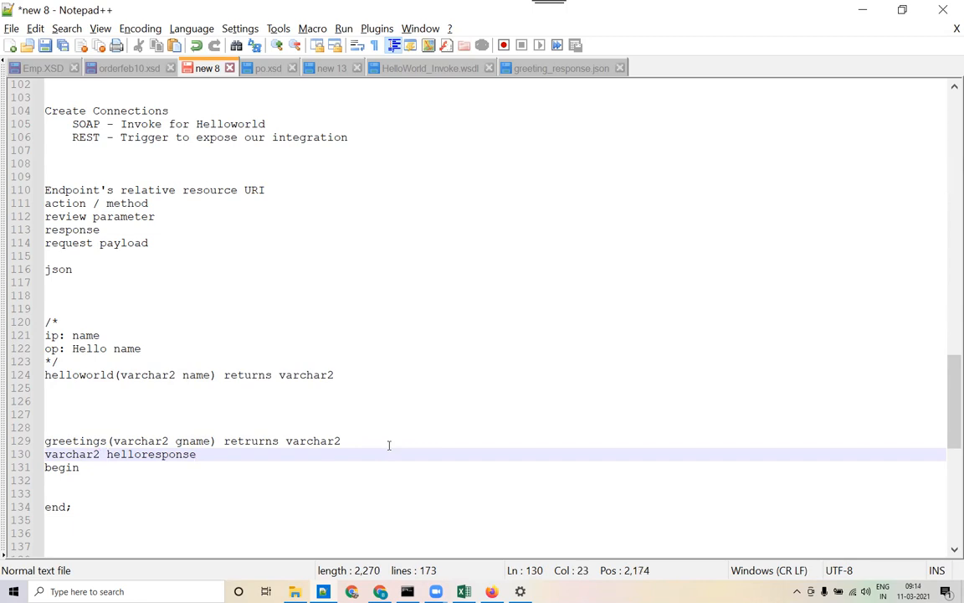
Reorder the greetings parameter so that it reads "gname varchar2"
{"action": "key", "text": "Up"}
{"action": "key", "text": "ctrl+Left"}
{"action": "key", "text": "ctrl+Left"}
{"action": "key", "text": "shift+Right"}
{"action": "key", "text": "shift+Right"}
{"action": "key", "text": "shift+Right"}
{"action": "key", "text": "shift+Right"}
{"action": "key", "text": "shift+Right"}
{"action": "key", "text": "shift+Right"}
{"action": "key", "text": "shift+Right"}
{"action": "key", "text": "shift+Right"}
{"action": "key", "text": "ctrl+c"}
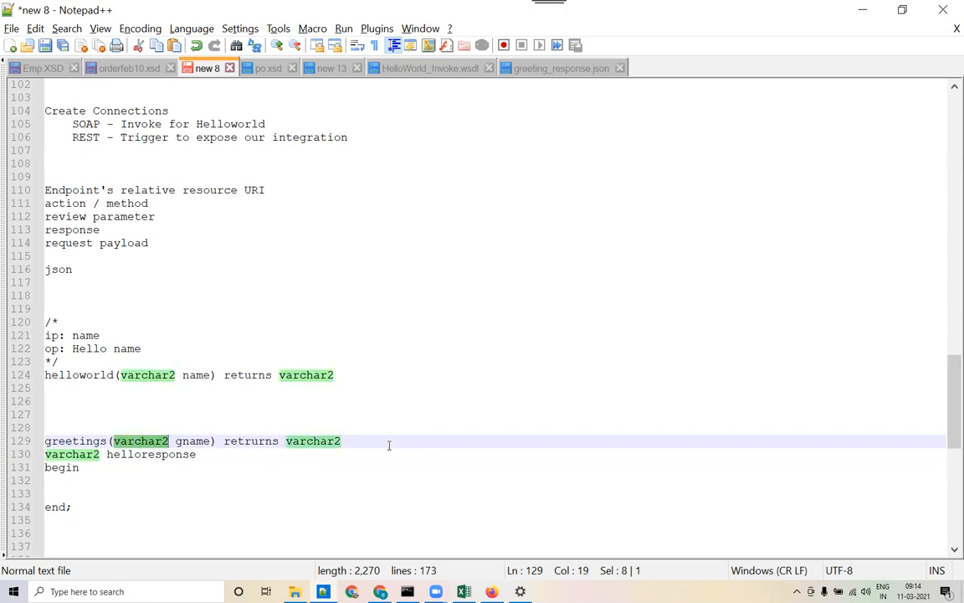
{"action": "key", "text": "Delete"}
{"action": "key", "text": "Delete"}
{"action": "key", "text": "ctrl+Right"}
{"action": "key", "text": "ctrl+v"}
Reorder the helloworld parameter so that it reads "name varchar2"
{"action": "key", "text": "Up"}
{"action": "key", "text": "Up"}
{"action": "key", "text": "Up"}
{"action": "key", "text": "Up"}
{"action": "key", "text": "Up"}
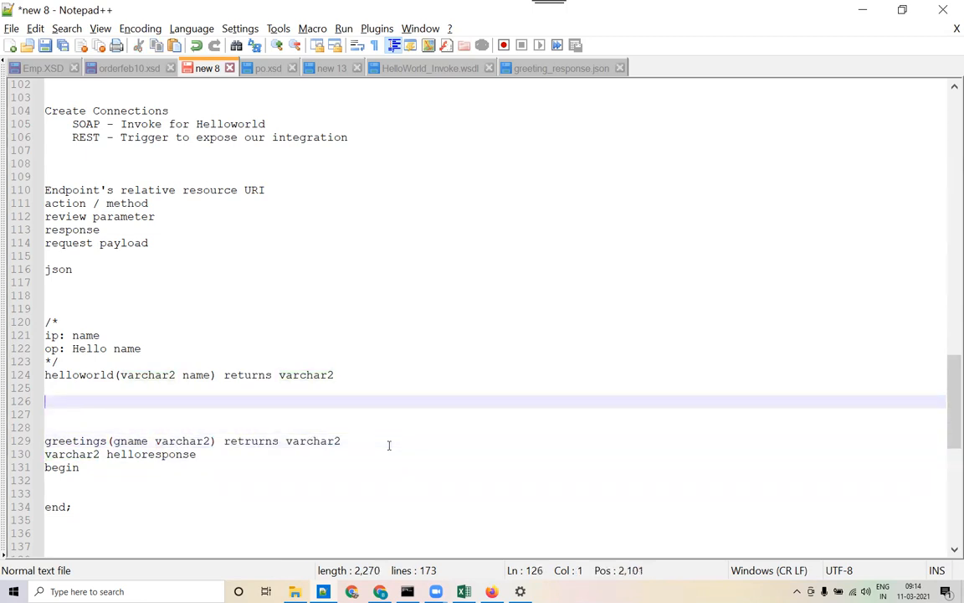
{"action": "key", "text": "ctrl+Left"}
{"action": "key", "text": "ctrl+Left"}
{"action": "key", "text": "shift+Right"}
{"action": "key", "text": "shift+Right"}
{"action": "key", "text": "shift+Right"}
{"action": "key", "text": "shift+Right"}
{"action": "key", "text": "shift+Right"}
{"action": "key", "text": "shift+Right"}
{"action": "key", "text": "shift+Right"}
{"action": "key", "text": "shift+Right"}
{"action": "key", "text": "ctrl+c"}
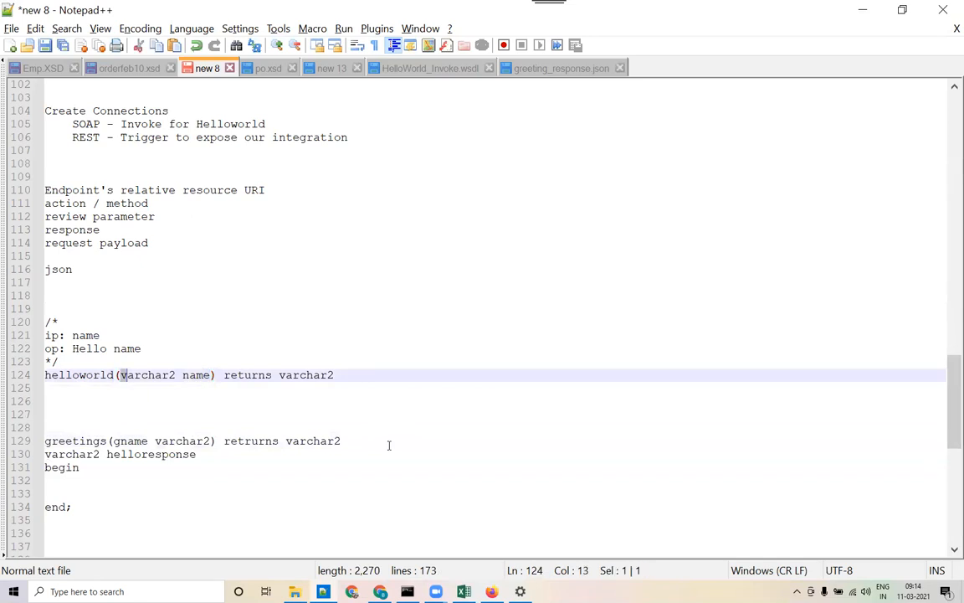
{"action": "key", "text": "Delete"}
{"action": "key", "text": "Delete"}
{"action": "key", "text": "ctrl+Right"}
{"action": "key", "text": "ctrl+v"}
End the helloresponse declaration at line 130 with a semicolon
{"action": "key", "text": "Up"}
{"action": "key", "text": "Down"}
{"action": "key", "text": "Down"}
{"action": "key", "text": "Down"}
{"action": "key", "text": "Down"}
{"action": "key", "text": "Down"}
{"action": "key", "text": "Down"}
{"action": "key", "text": "Down"}
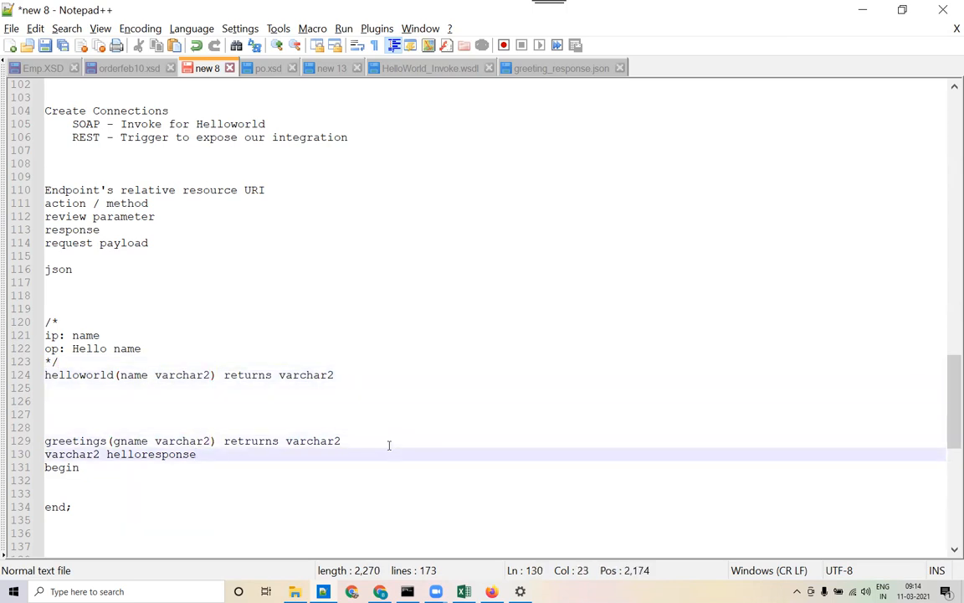
{"action": "type", "text": ";"}
Write the indented statement "helloresponse := helloworld(name -> gname);" inside the begin block
{"action": "key", "text": "Down"}
{"action": "key", "text": "Down"}
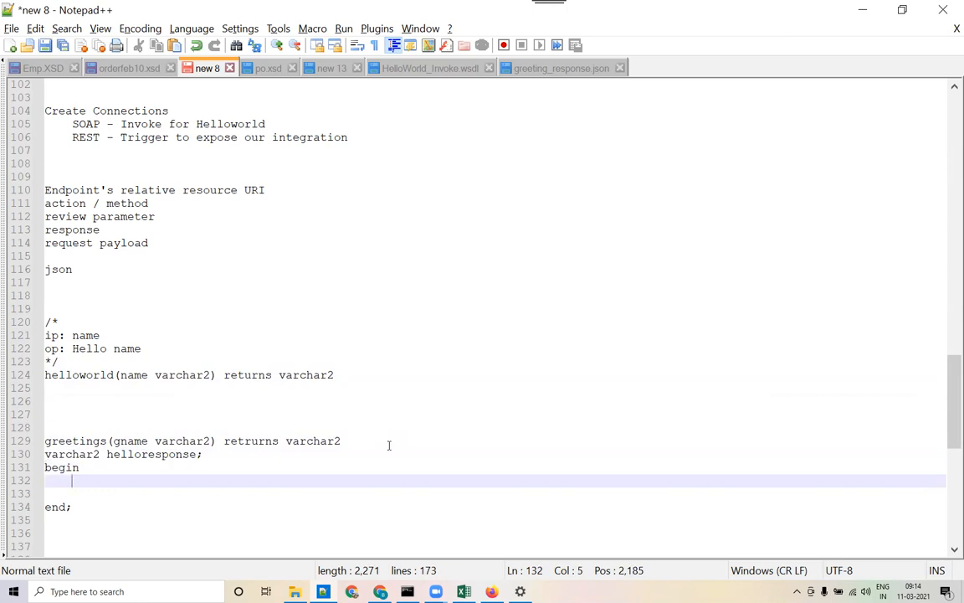
{"action": "key", "text": "Return"}
{"action": "type", "text": "hl"}
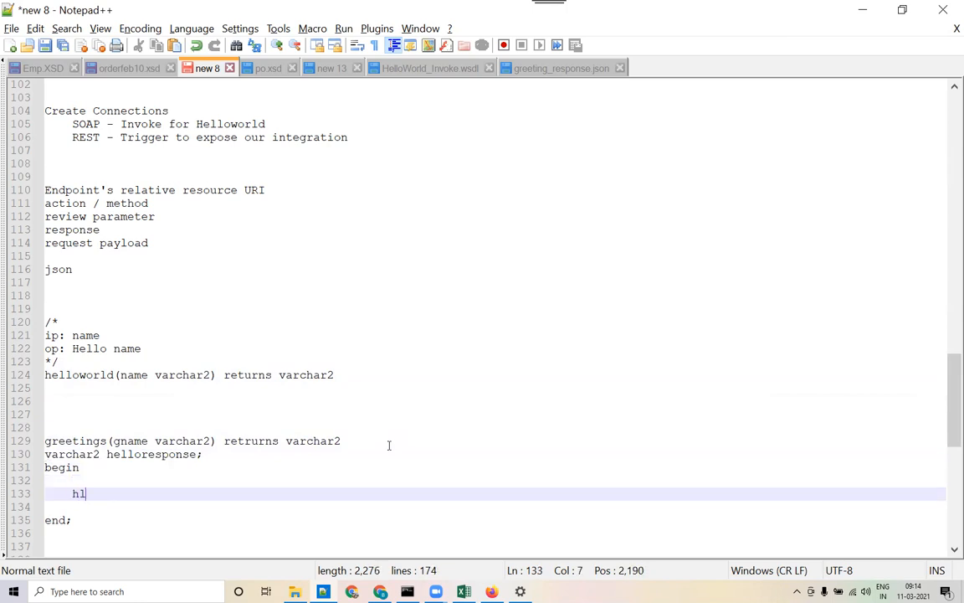
{"action": "key", "text": "BackSpace"}
{"action": "type", "text": "elloresponse := "}
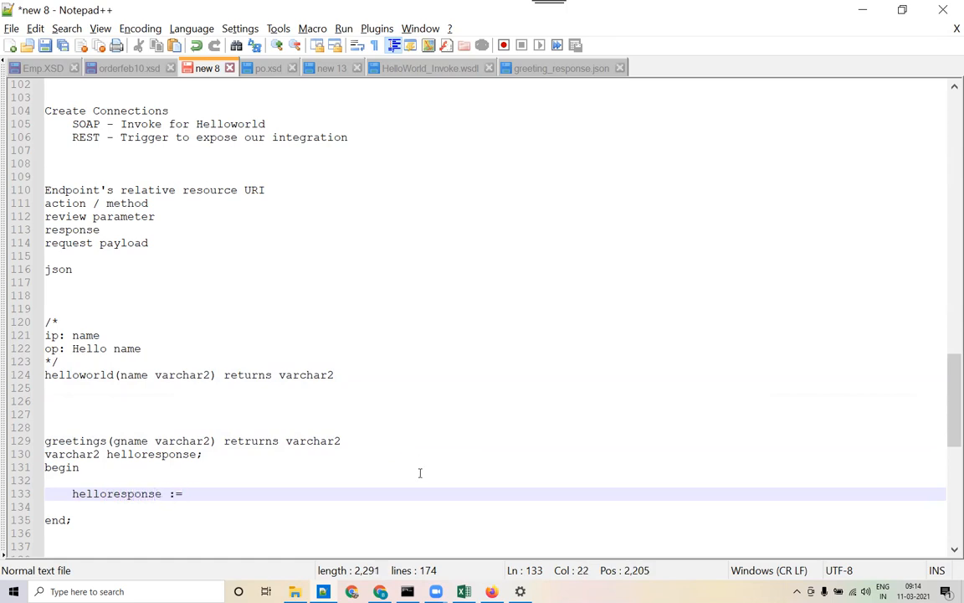
{"action": "type", "text": "helloworld("}
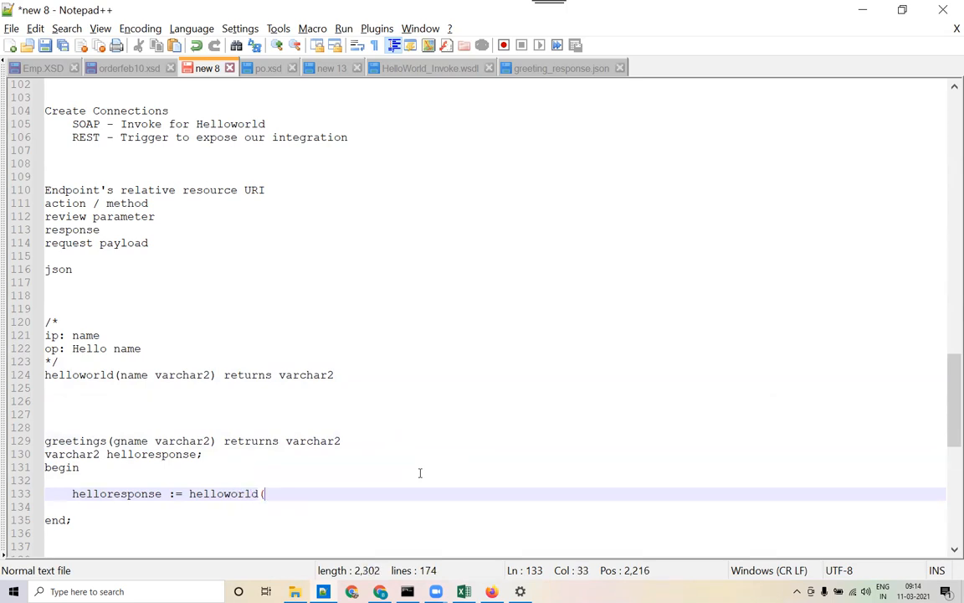
{"action": "type", "text": "name ->"}
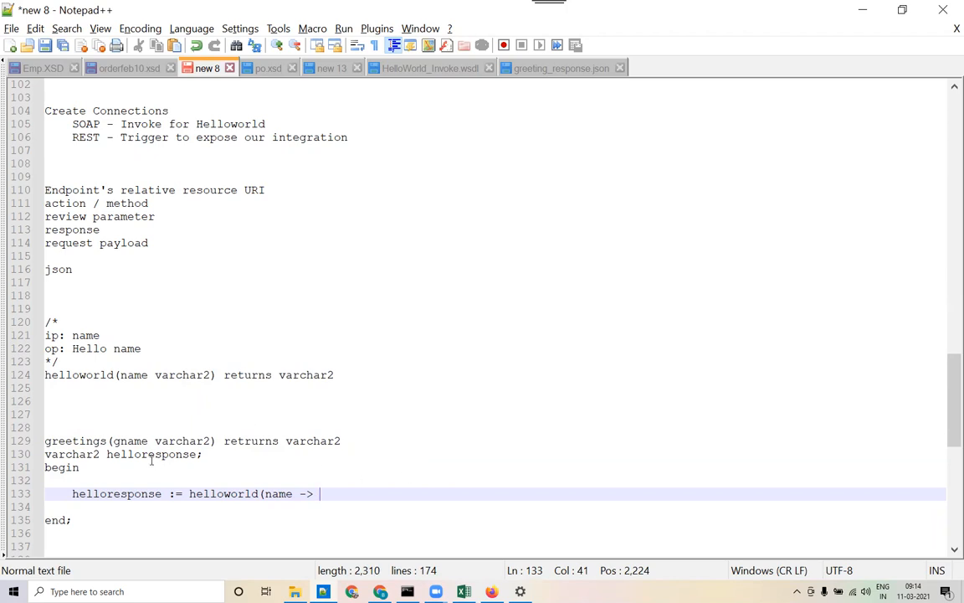
{"action": "double_click", "coordinate": [130, 441]}
{"action": "left_click", "coordinate": [334, 495]}
{"action": "type", "text": "gname"}
{"action": "key", "text": "BackSpace"}
{"action": "type", "text": "me);"}
Rename the declared helloresponse variable at line 130 to gresponse
{"action": "key", "text": "Up"}
{"action": "key", "text": "Up"}
{"action": "key", "text": "Up"}
{"action": "key", "text": "Left"}
{"action": "key", "text": "Home"}
{"action": "key", "text": "ctrl+Right"}
{"action": "key", "text": "Delete"}
{"action": "key", "text": "Delete"}
{"action": "key", "text": "Delete"}
{"action": "key", "text": "Delete"}
{"action": "key", "text": "Delete"}
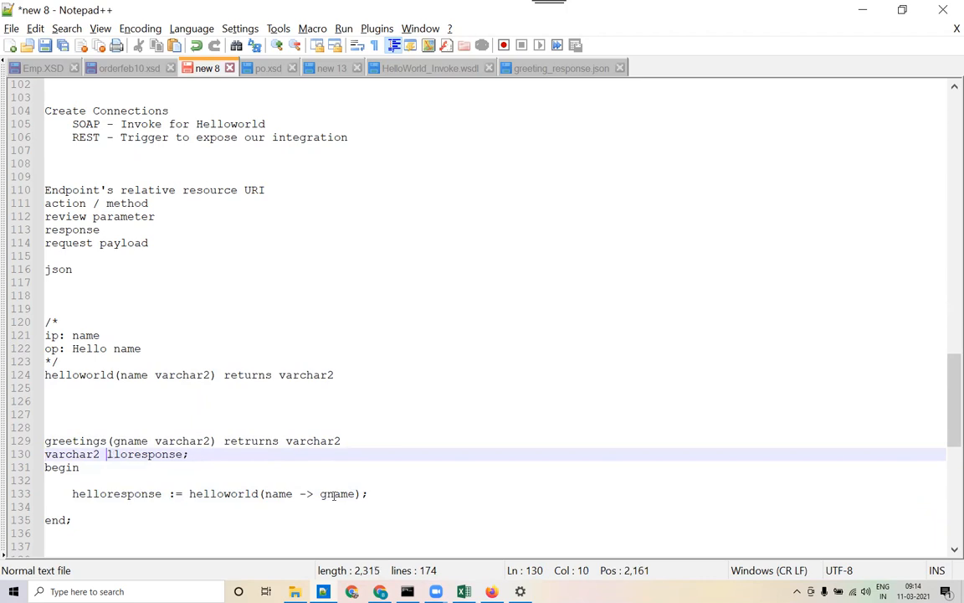
{"action": "key", "text": "Delete"}
{"action": "key", "text": "Delete"}
{"action": "key", "text": "Delete"}
{"action": "type", "text": "gres"}
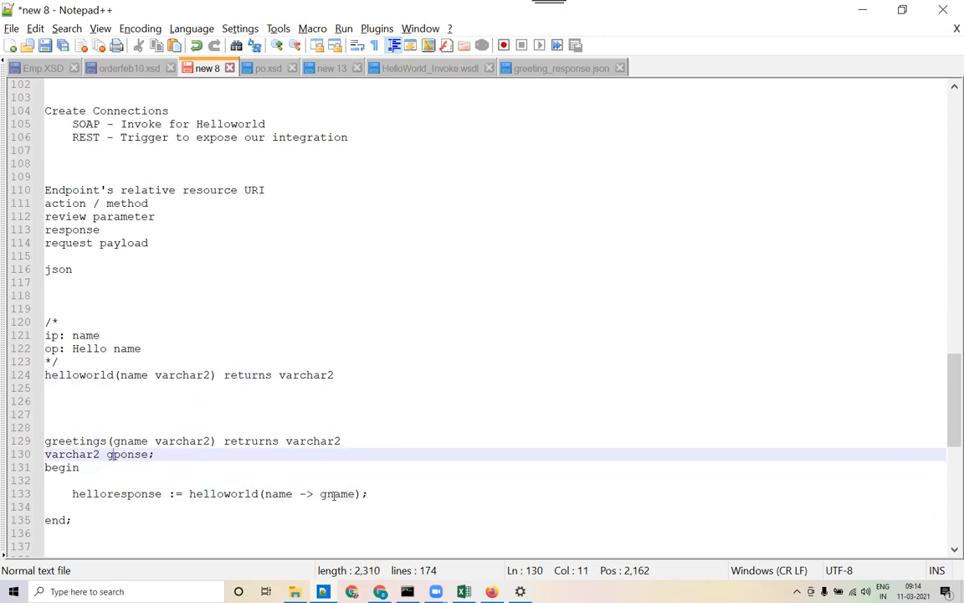
Replace helloresponse with the copied name gresponse in the helloworld call assignment
{"action": "key", "text": "Down"}
{"action": "key", "text": "Down"}
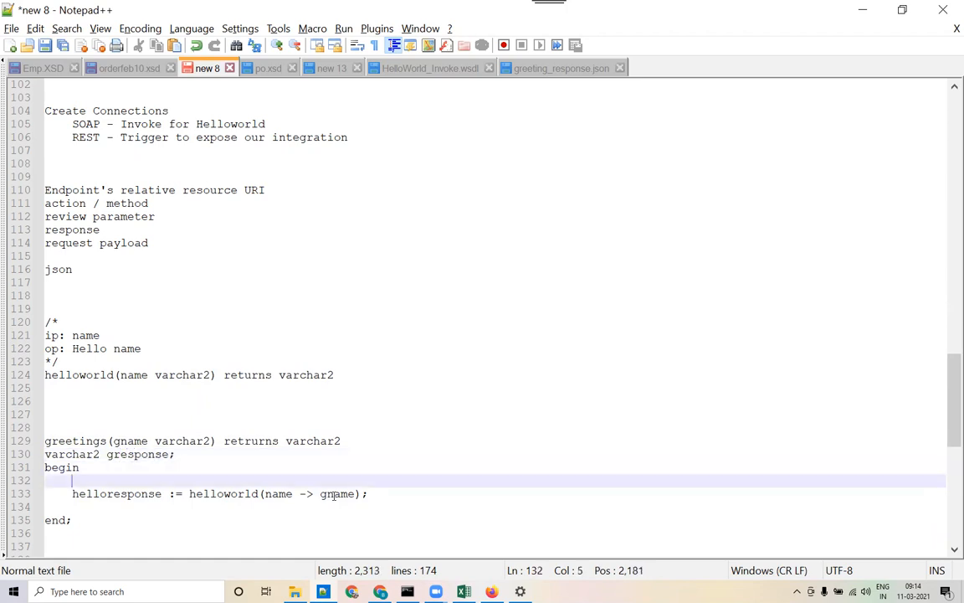
{"action": "double_click", "coordinate": [138, 454]}
{"action": "key", "text": "ctrl+c"}
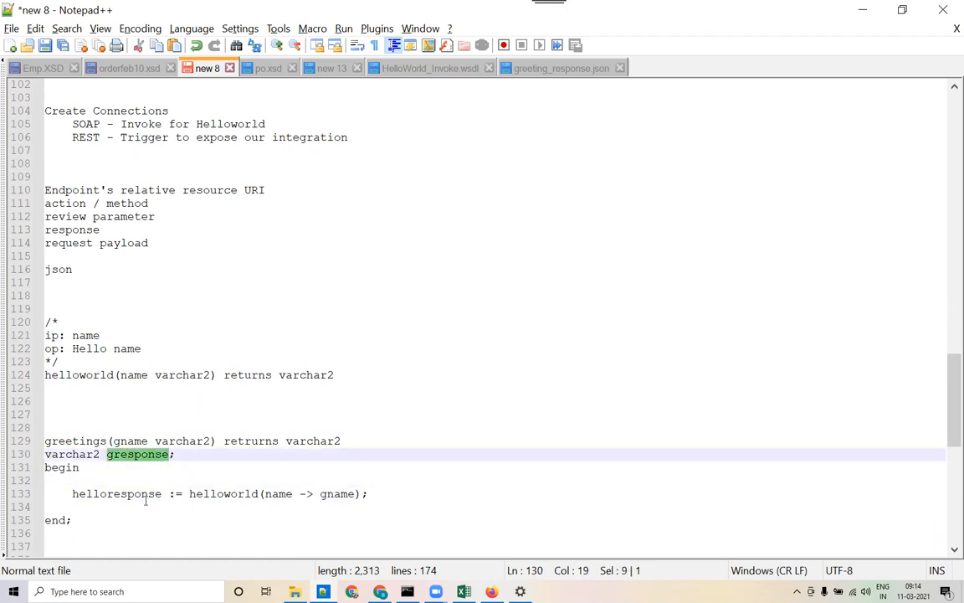
{"action": "double_click", "coordinate": [136, 493]}
{"action": "key", "text": "ctrl+v"}
{"action": "left_click", "coordinate": [370, 494]}
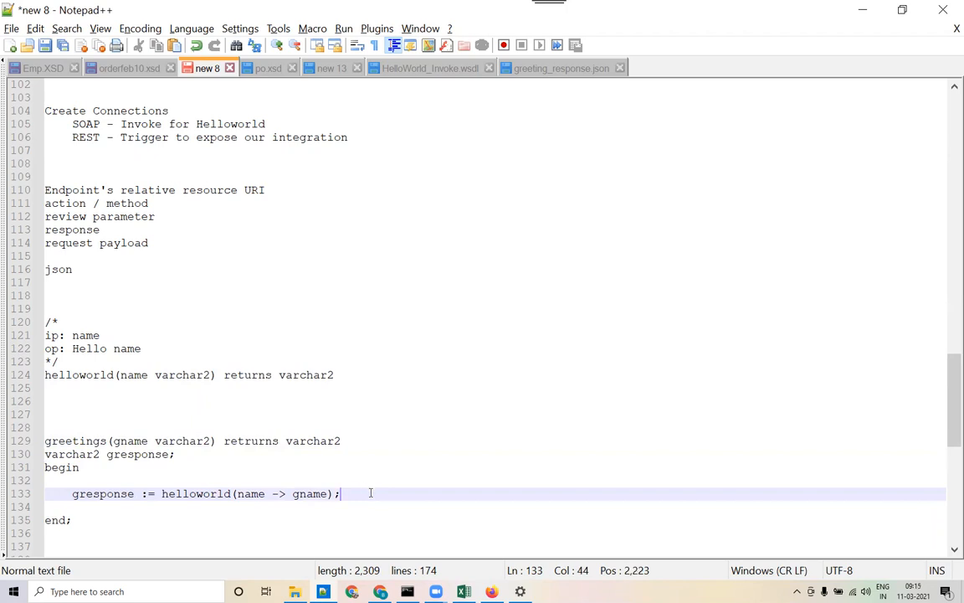
Add the line gresponse := gresponse + ",Grettings from OIC'; below the helloworld call
{"action": "key", "text": "Return"}
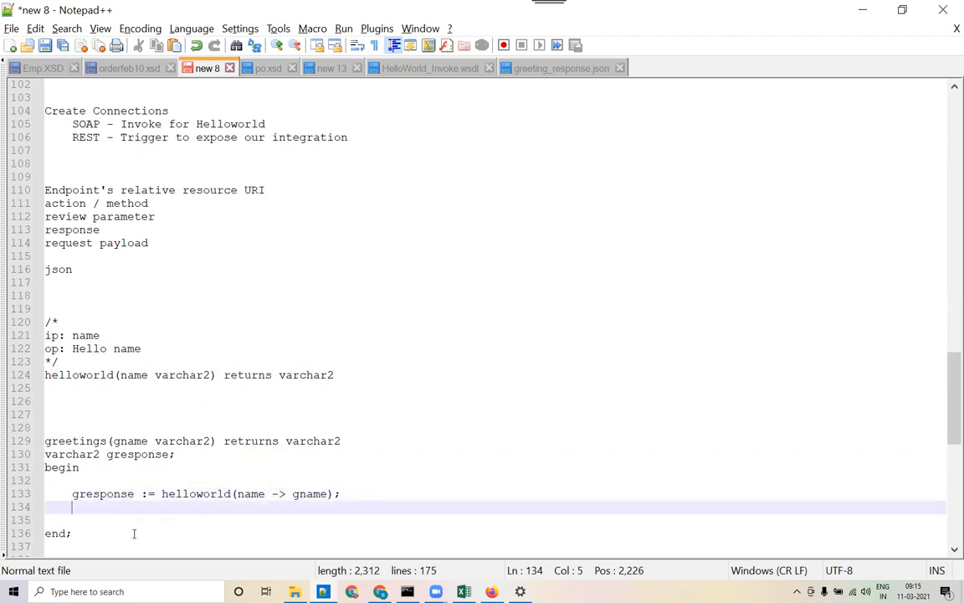
{"action": "key", "text": "ctrl+v"}
{"action": "type", "text": "="}
{"action": "key", "text": "BackSpace"}
{"action": "type", "text": ":="}
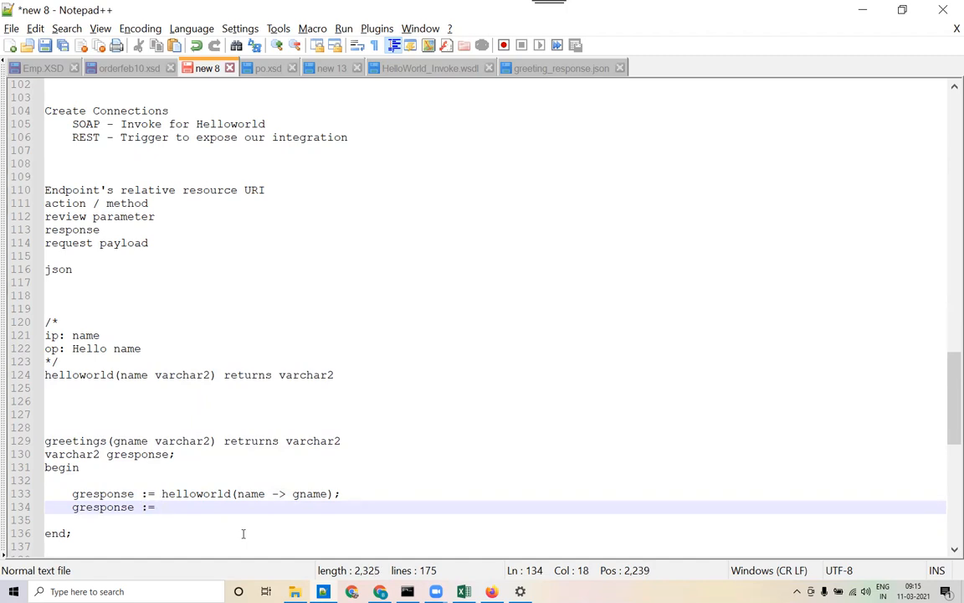
{"action": "key", "text": "ctrl+v"}
{"action": "type", "text": "+ "}
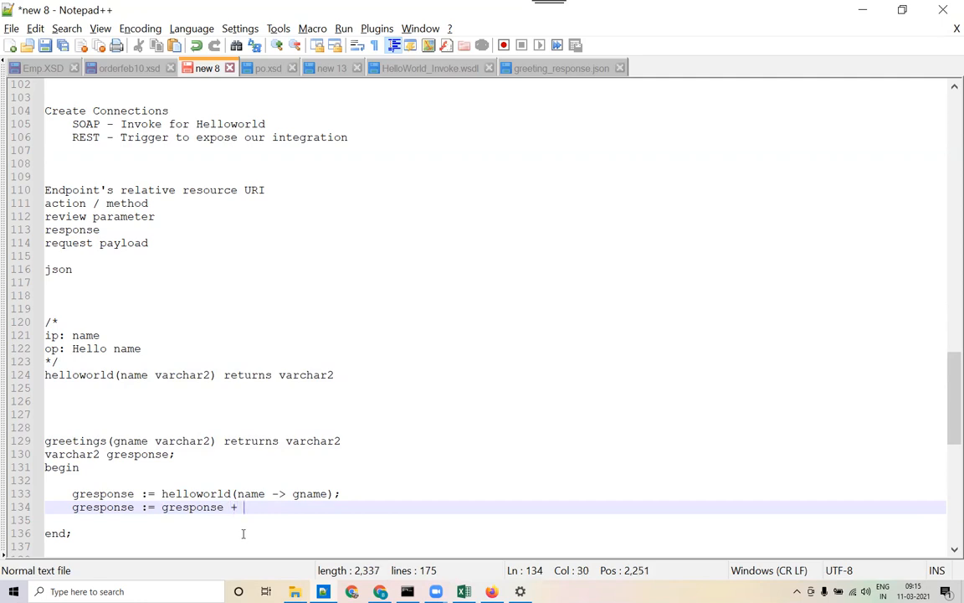
{"action": "type", "text": "\",Grettings "}
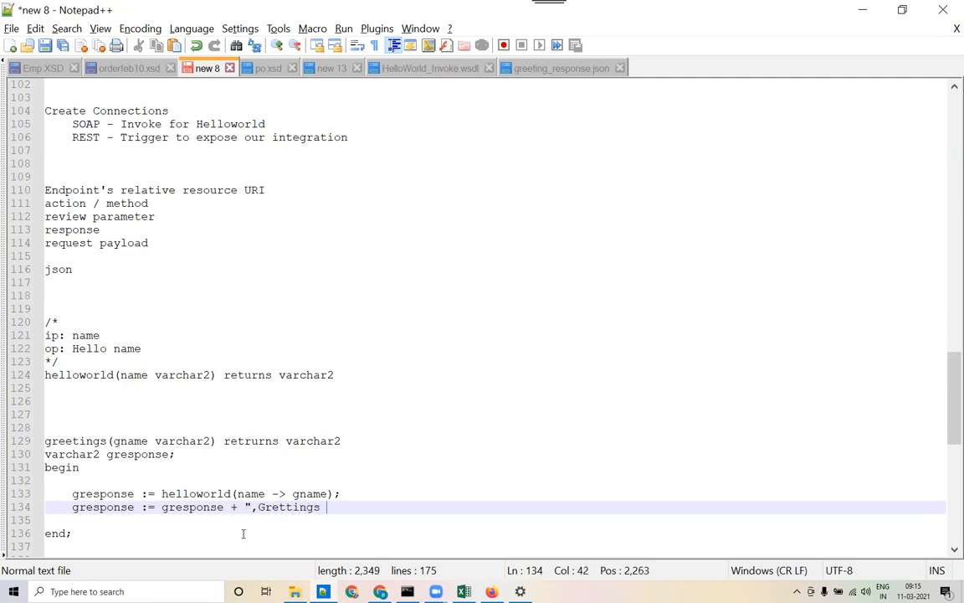
{"action": "type", "text": "from OIC'"}
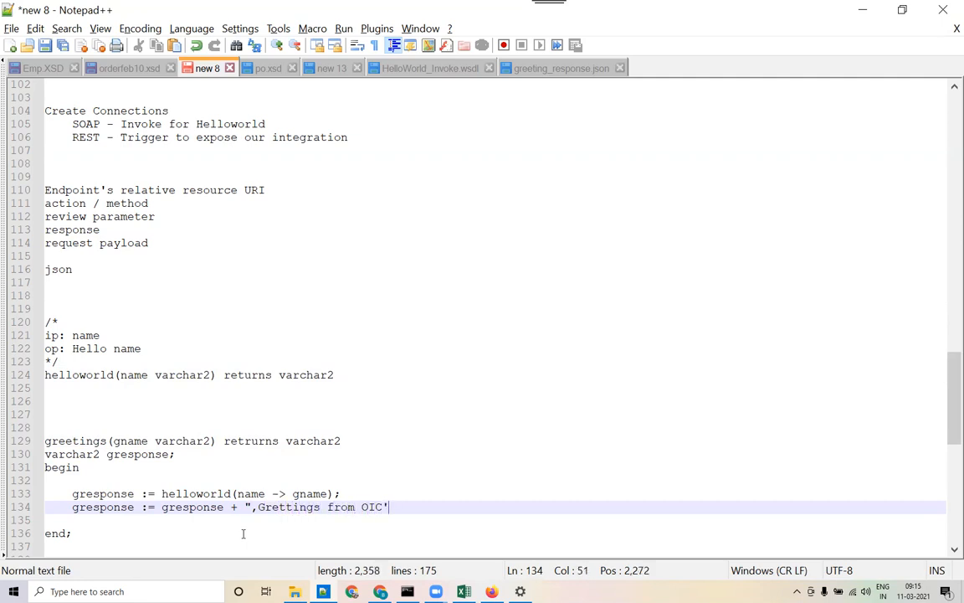
{"action": "type", "text": ";"}
Finish the greeting assignment line with a semicolon and add the indented statement "return gresponse;" below it, separated by a blank line
{"action": "key", "text": "Return"}
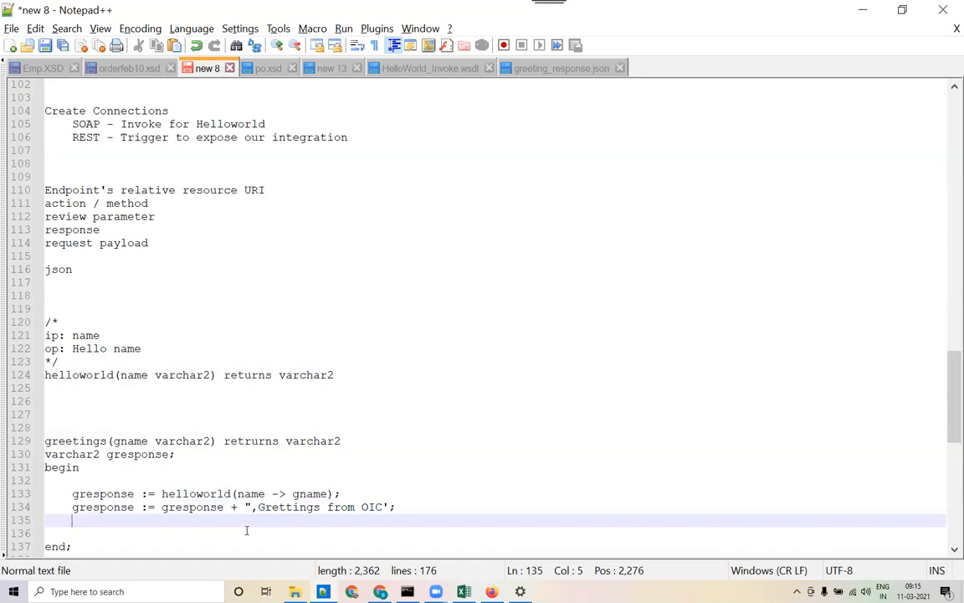
{"action": "key", "text": "Return"}
{"action": "type", "text": "return g"}
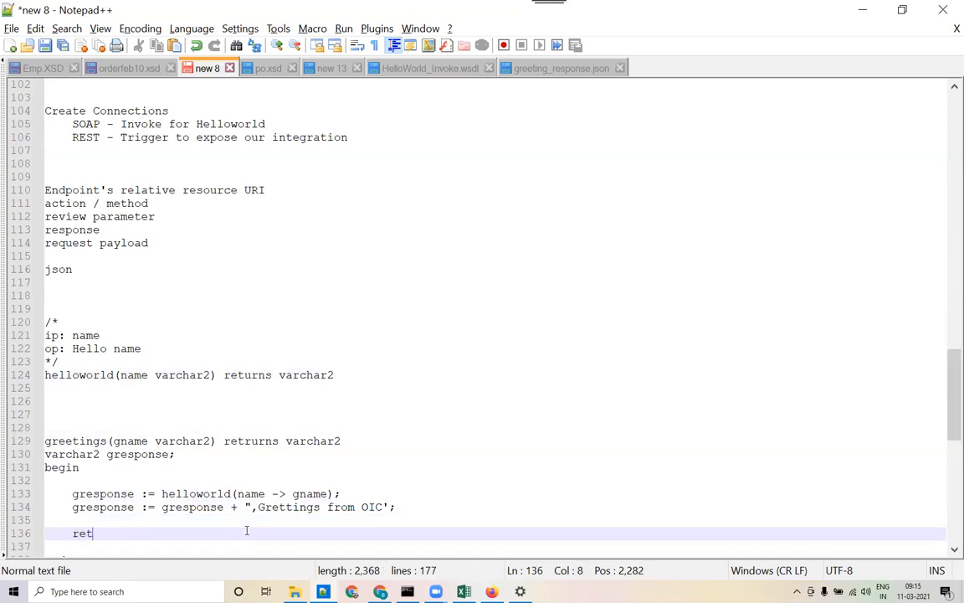
{"action": "key", "text": "BackSpace"}
{"action": "type", "text": "gresponse;"}
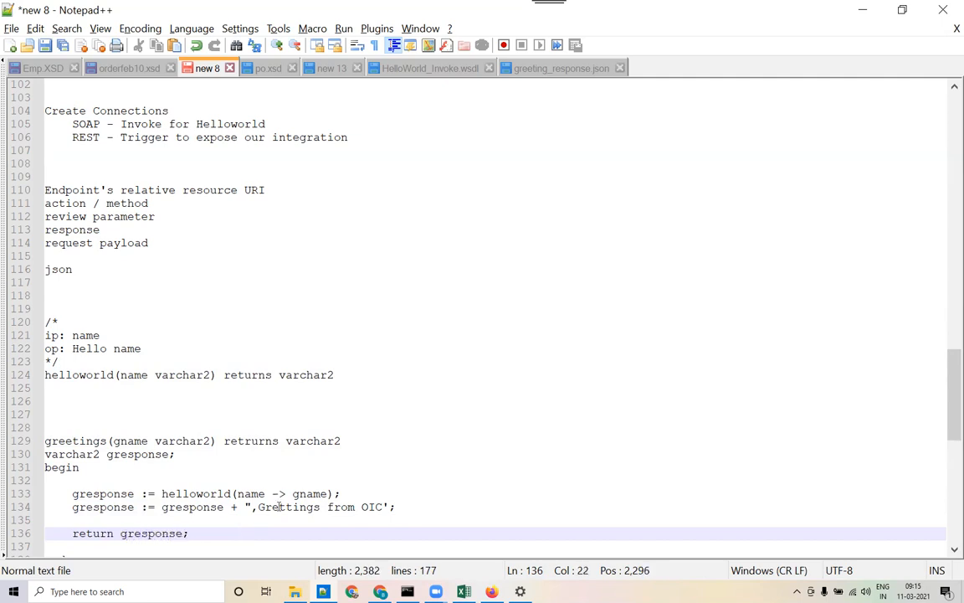
Delete the surplus blank lines between the helloworld and greetings declarations, leaving a single empty line
{"action": "scroll", "coordinate": [251, 515], "scroll_direction": "down", "scroll_amount": 3}
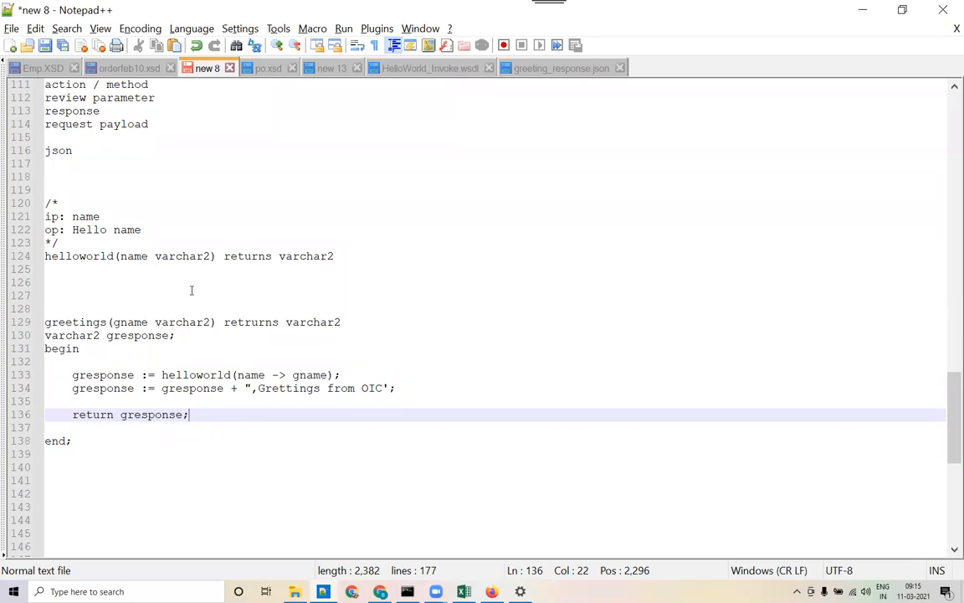
{"action": "left_click", "coordinate": [292, 281]}
{"action": "key", "text": "Delete"}
{"action": "key", "text": "Delete"}
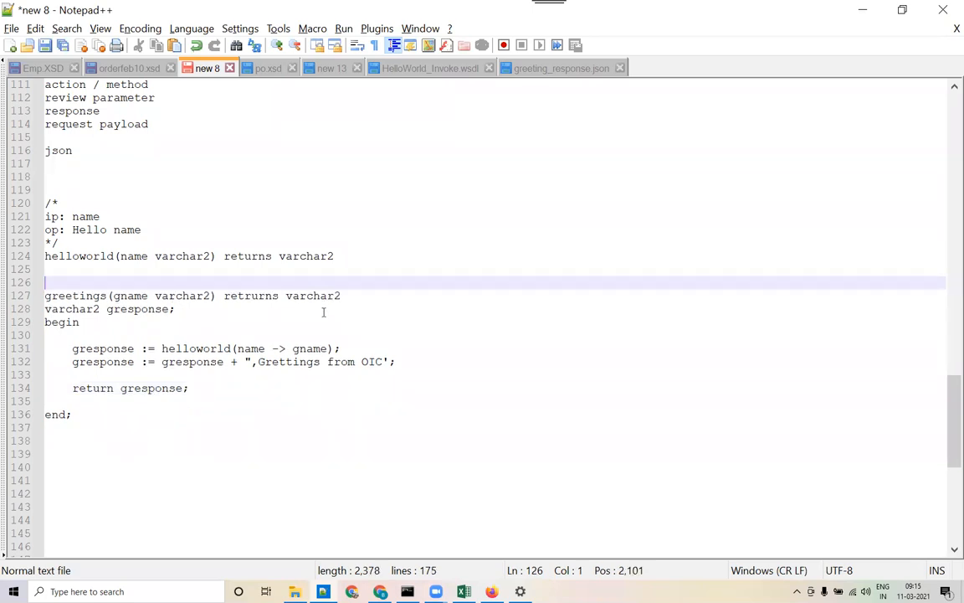
{"action": "key", "text": "Delete"}
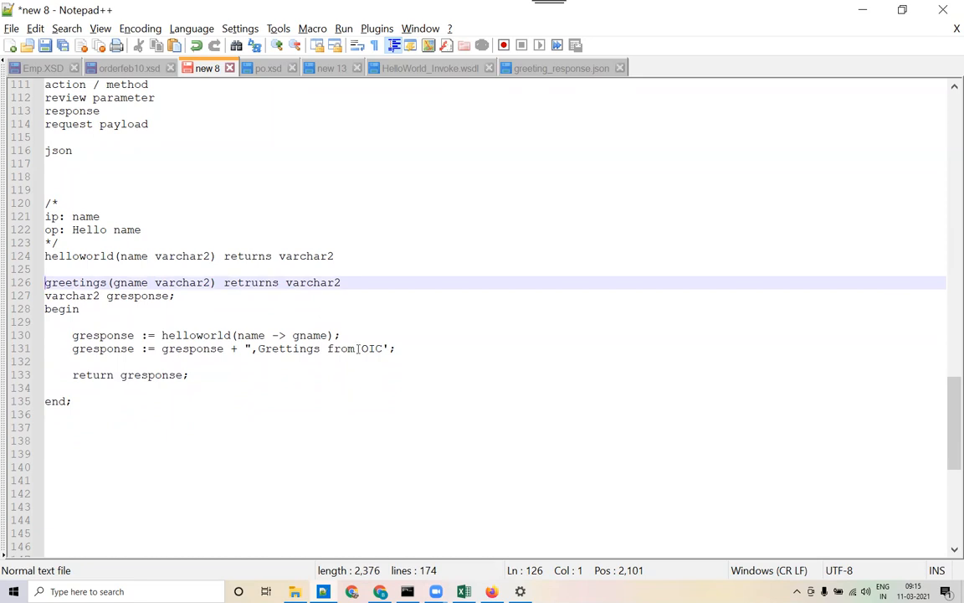
Switch to the bkmGreetingsIntg flow in Chrome, shrink its window beside the pseudocode notes and bring the flow's nodes into view
{"action": "key", "text": "alt+Tab"}
{"action": "key", "text": "alt+Tab"}
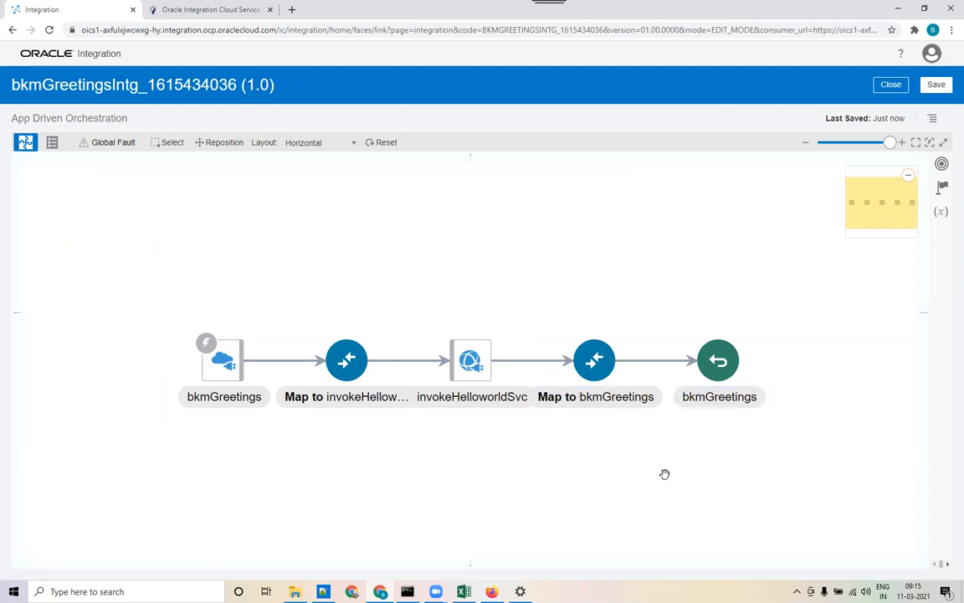
{"action": "key", "text": "alt+Tab"}
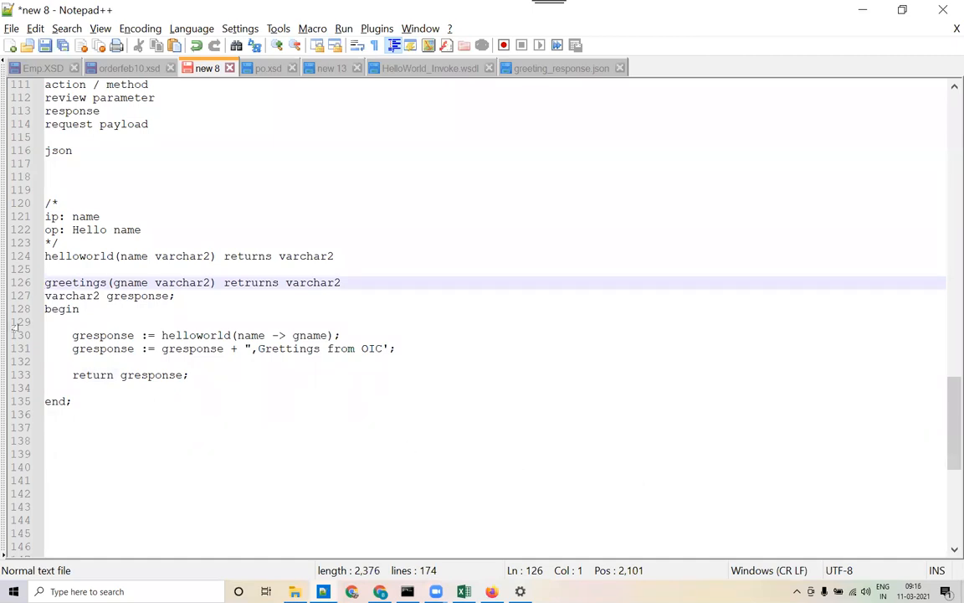
{"action": "left_click", "coordinate": [108, 453]}
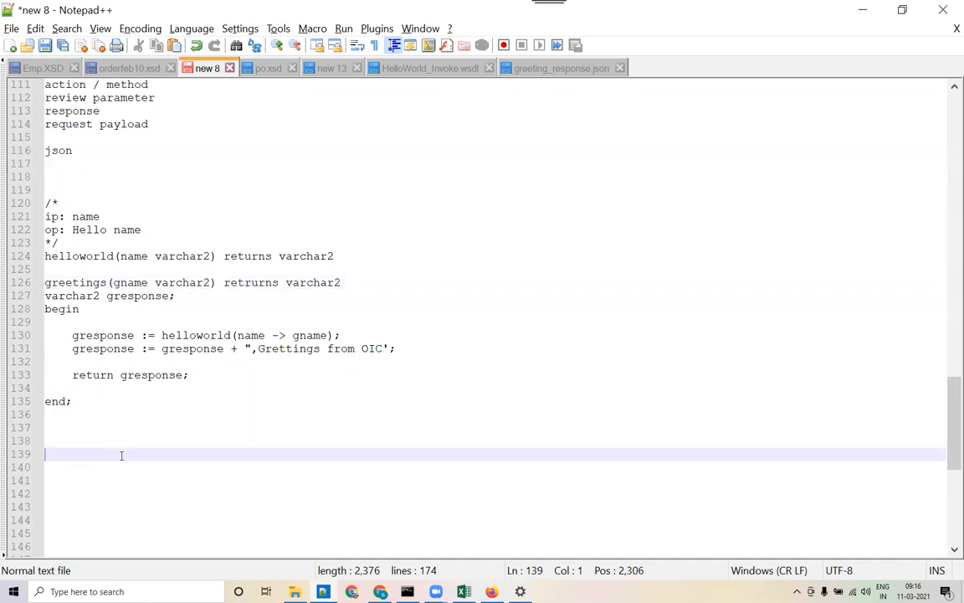
{"action": "key", "text": "alt+Tab"}
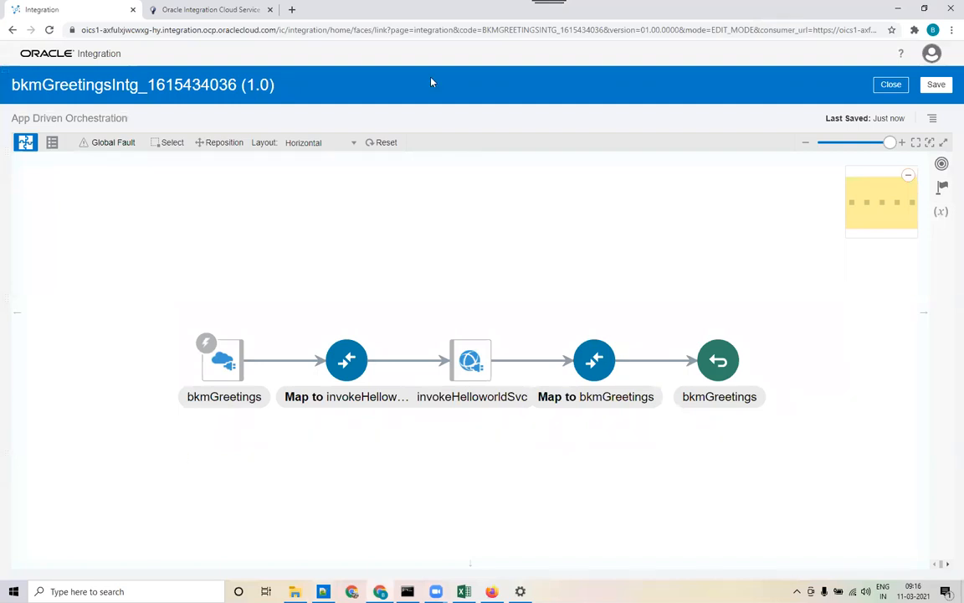
{"action": "double_click", "coordinate": [456, 17]}
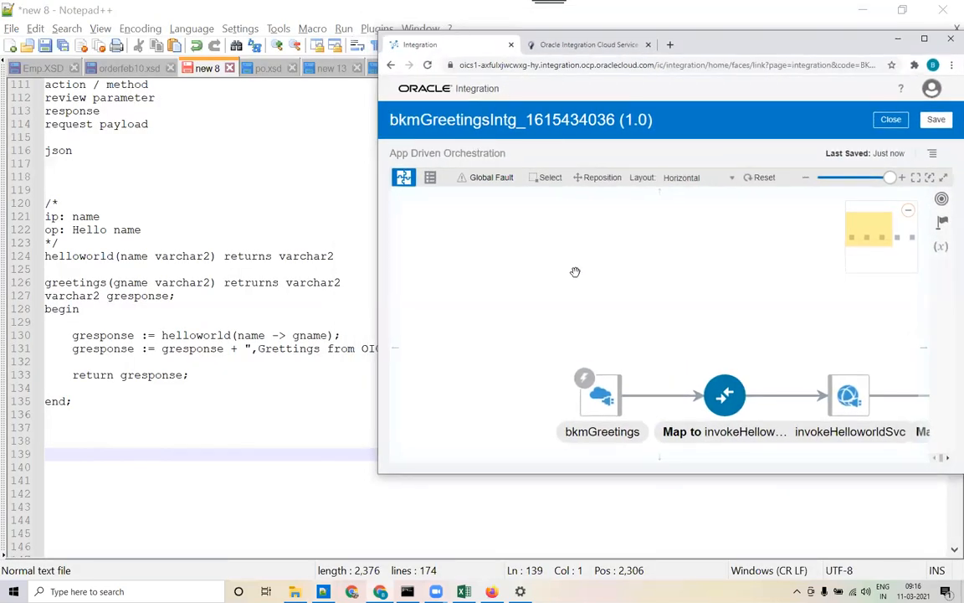
{"action": "left_click_drag", "start_coordinate": [700, 322], "coordinate": [568, 262]}
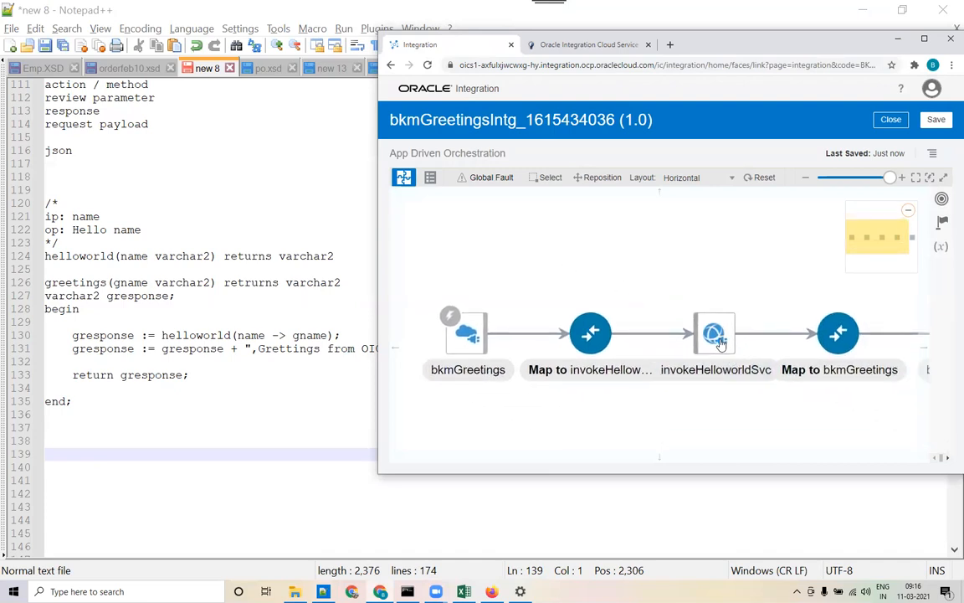
{"action": "mouse_move", "coordinate": [722, 342]}
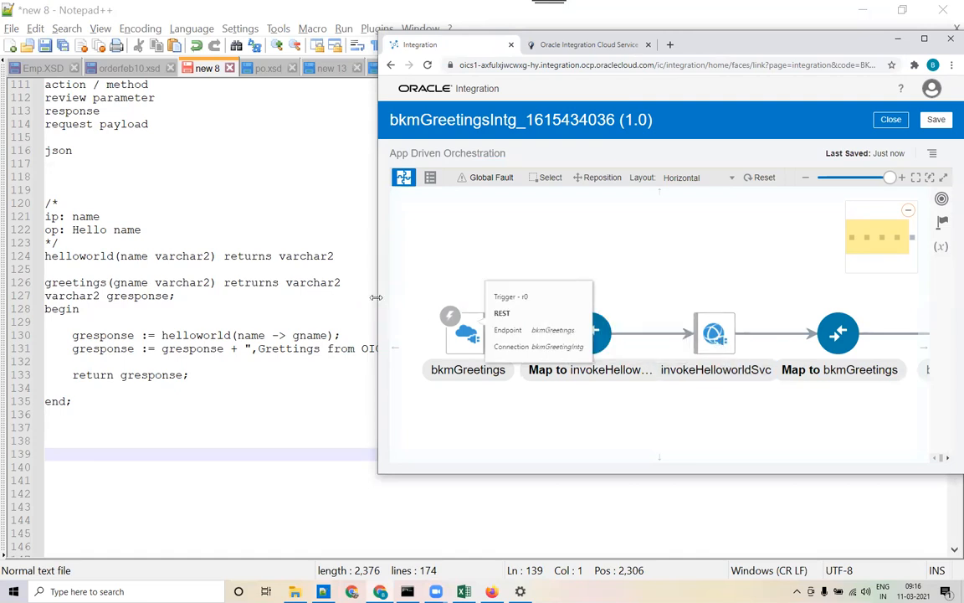
Insert a blank line above the greetings declaration in the Notepad++ notes and mark the helloworld call
{"action": "left_click", "coordinate": [59, 269]}
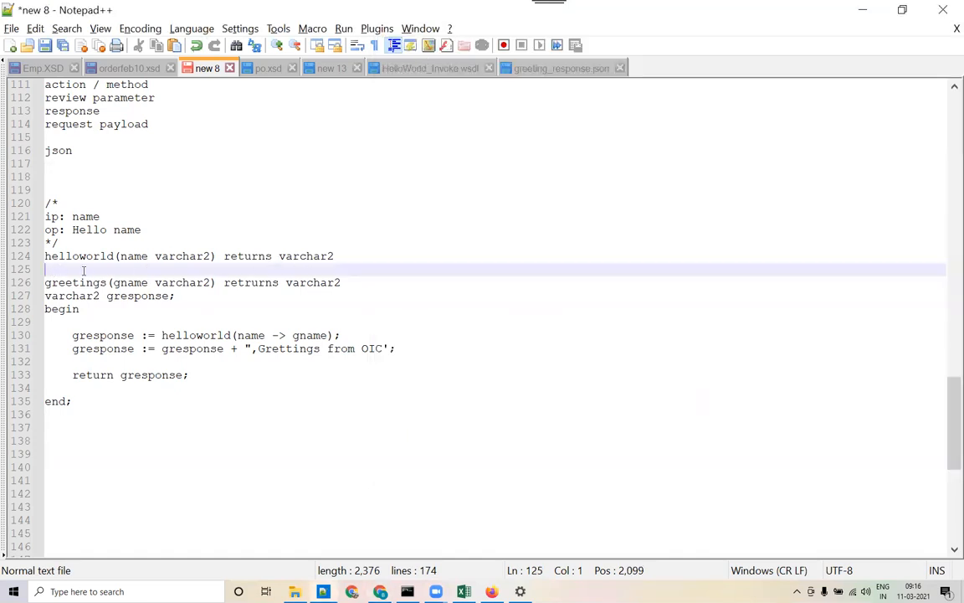
{"action": "key", "text": "Return"}
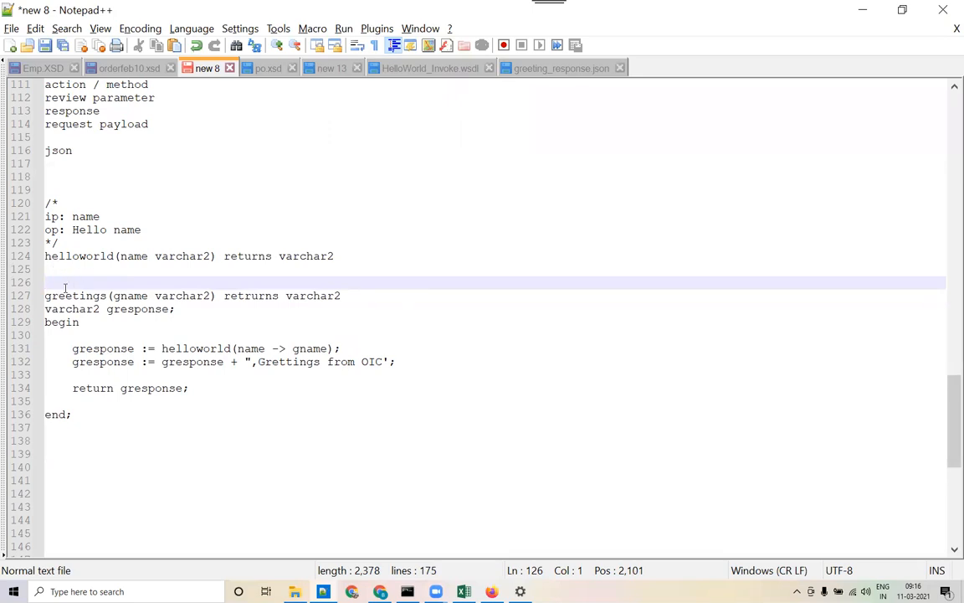
{"action": "left_click_drag", "start_coordinate": [188, 348], "coordinate": [195, 348]}
Return to the integration flow in Chrome, then move and enlarge its window so the whole flow fits over the notes
{"action": "key", "text": "alt+Tab"}
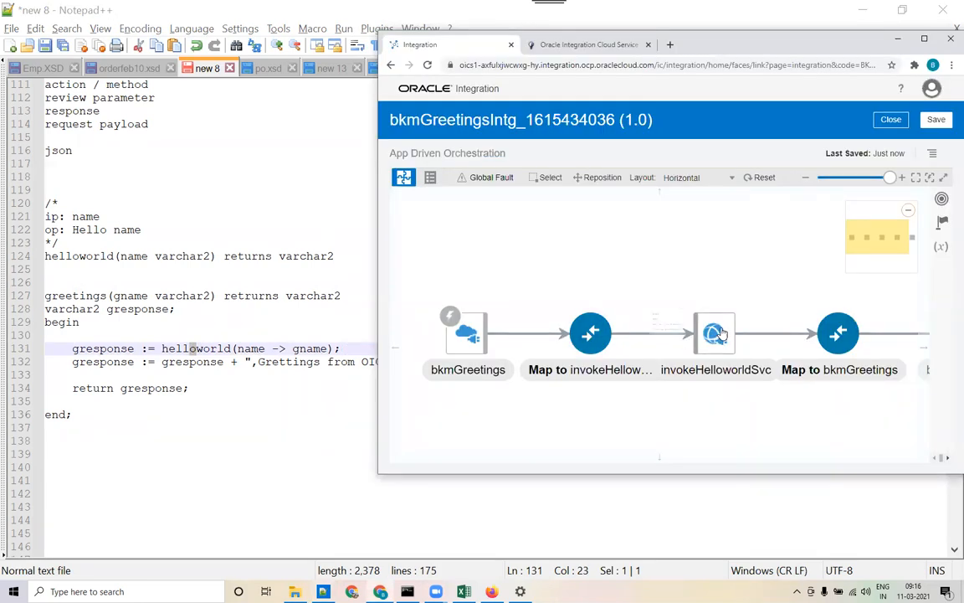
{"action": "mouse_move", "coordinate": [721, 335]}
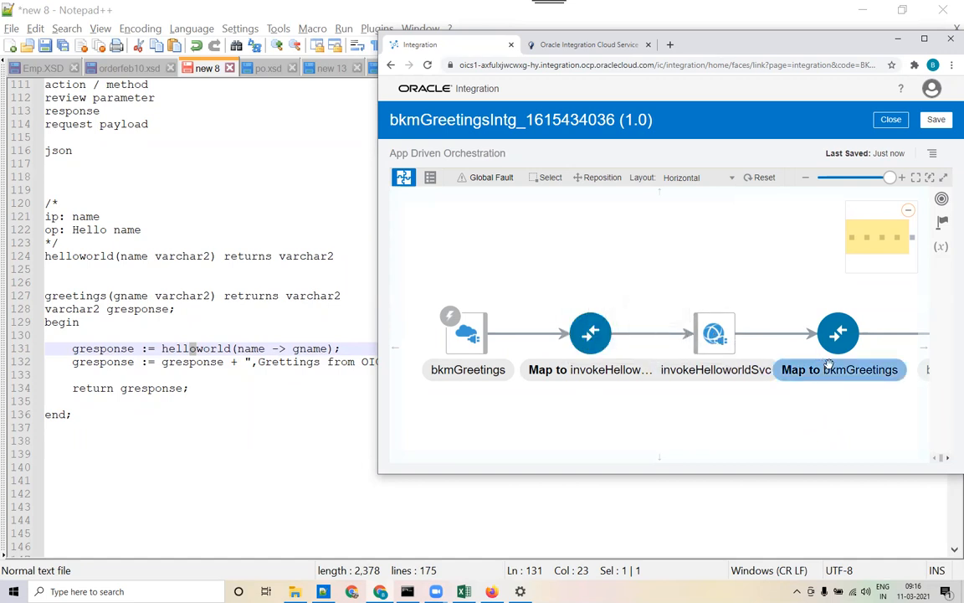
{"action": "mouse_move", "coordinate": [862, 371]}
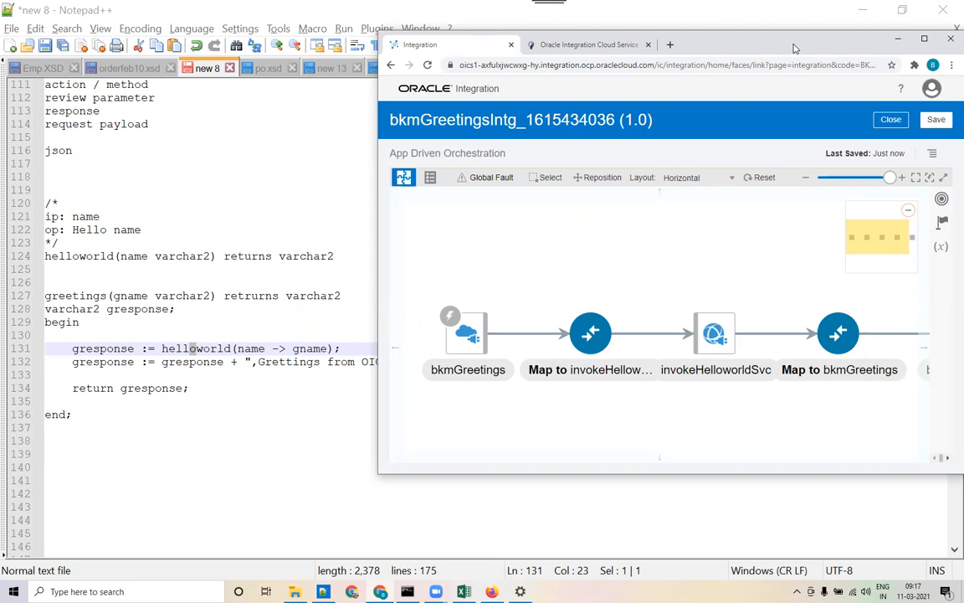
{"action": "left_click_drag", "start_coordinate": [796, 44], "coordinate": [670, 39]}
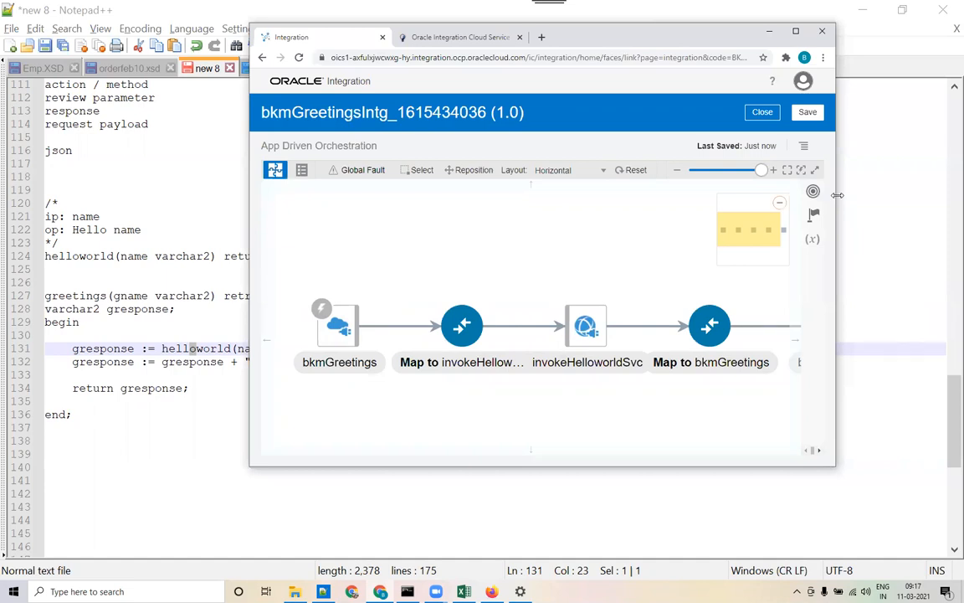
{"action": "left_click_drag", "start_coordinate": [837, 194], "coordinate": [908, 194]}
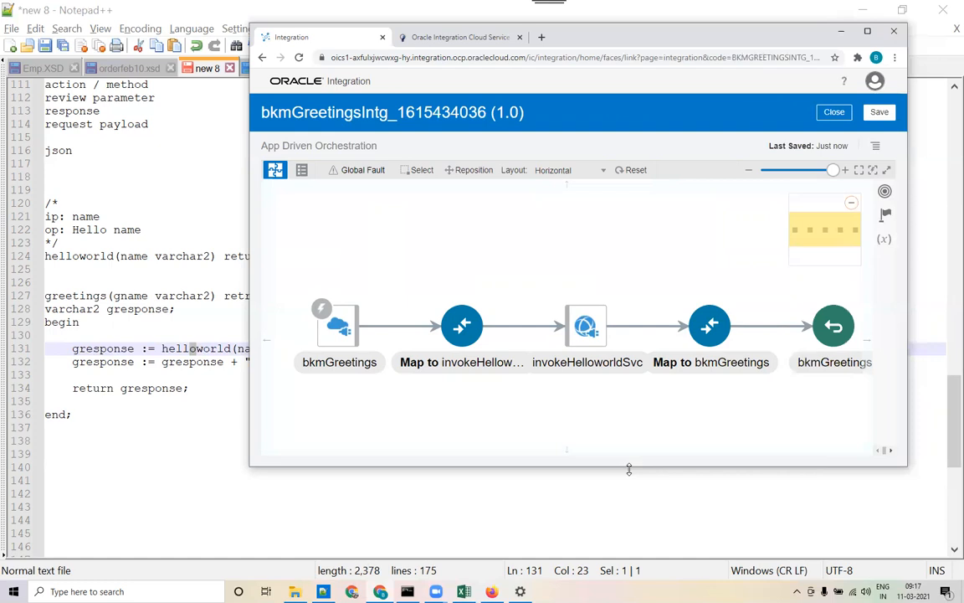
{"action": "left_click_drag", "start_coordinate": [628, 467], "coordinate": [628, 554]}
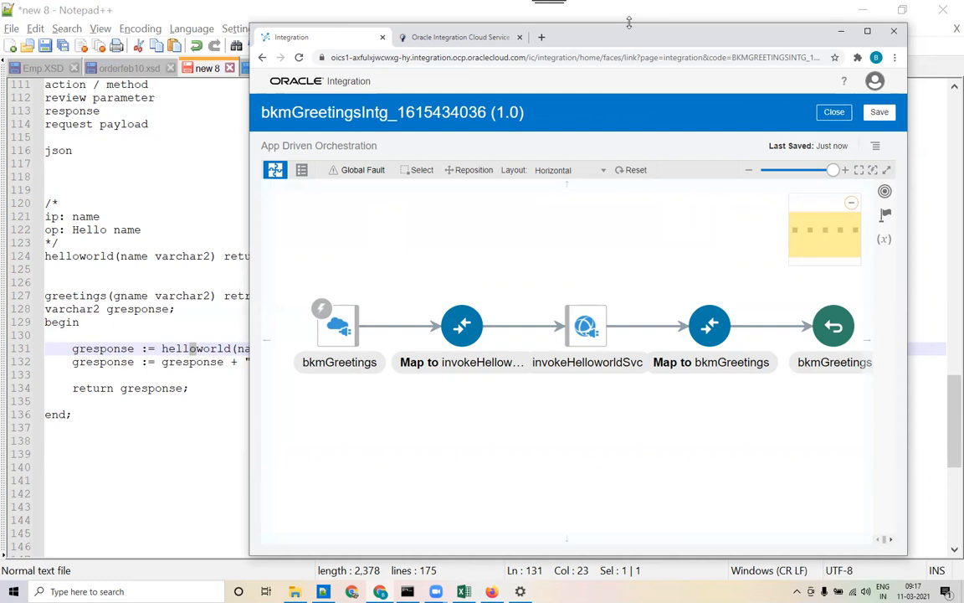
{"action": "left_click_drag", "start_coordinate": [629, 23], "coordinate": [629, 5]}
{"action": "key", "text": "alt+Tab"}
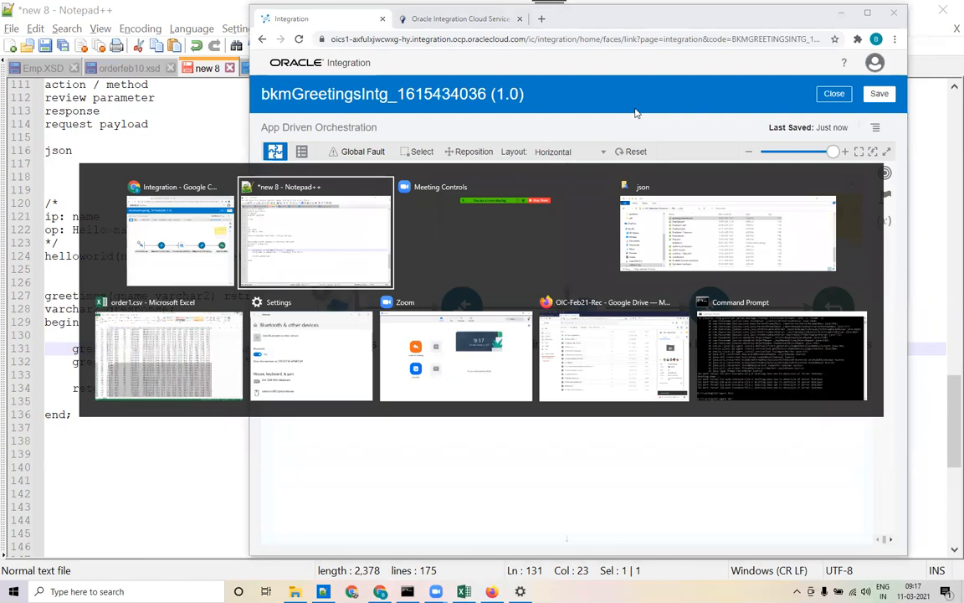
{"action": "key", "text": "alt+shift+Tab"}
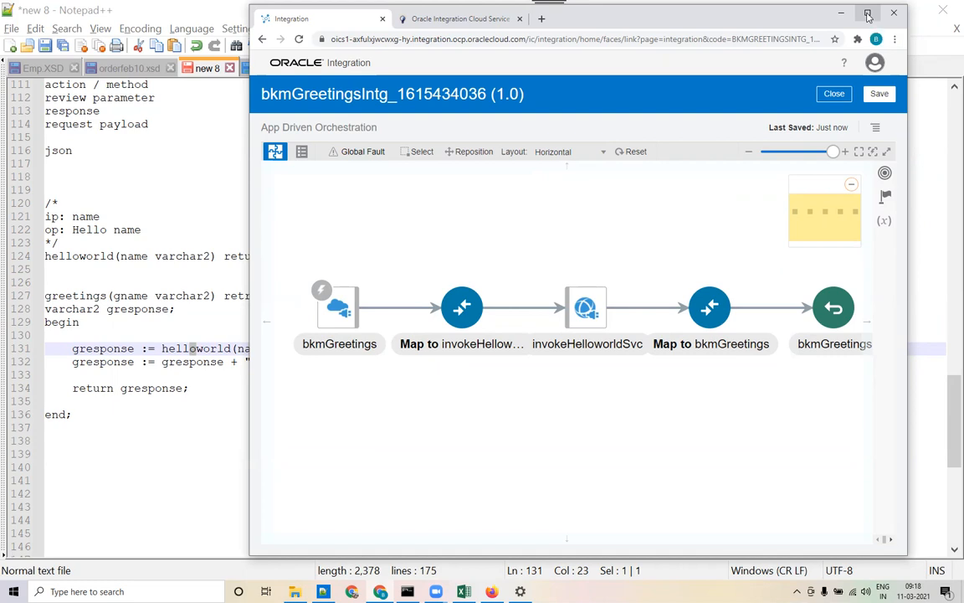
Examine the Oracle Integration Cloud course curriculum on the IQ Stream Technologies page, from Part I to Part IV, in a widened window
{"action": "left_click", "coordinate": [460, 18]}
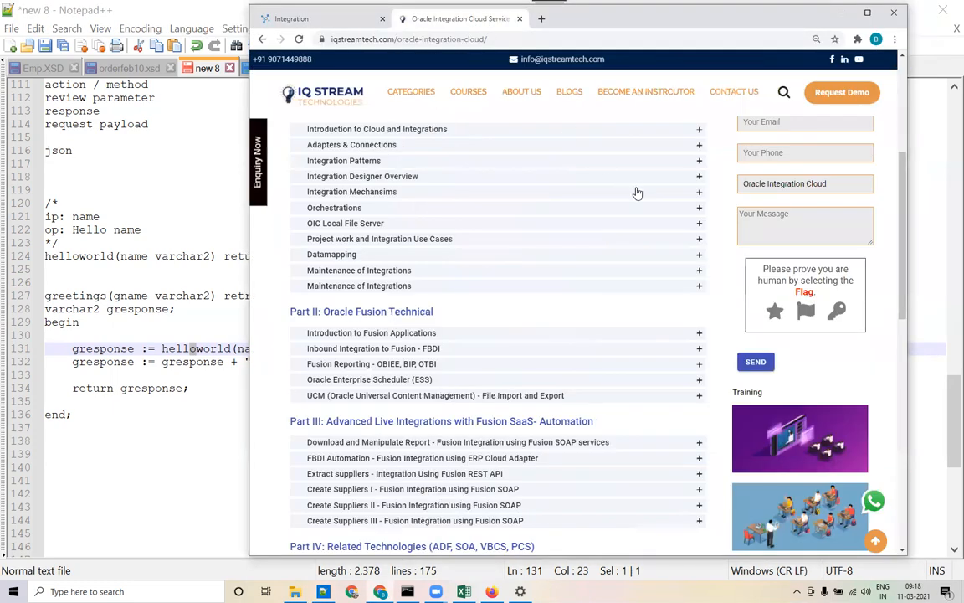
{"action": "scroll", "coordinate": [630, 187], "scroll_direction": "down", "scroll_amount": 3}
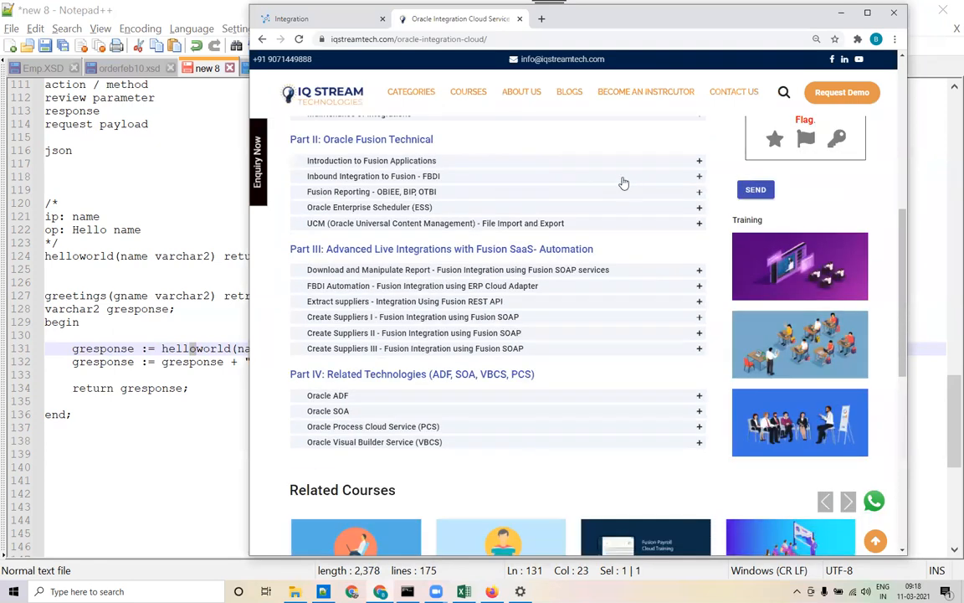
{"action": "scroll", "coordinate": [624, 183], "scroll_direction": "up", "scroll_amount": 4}
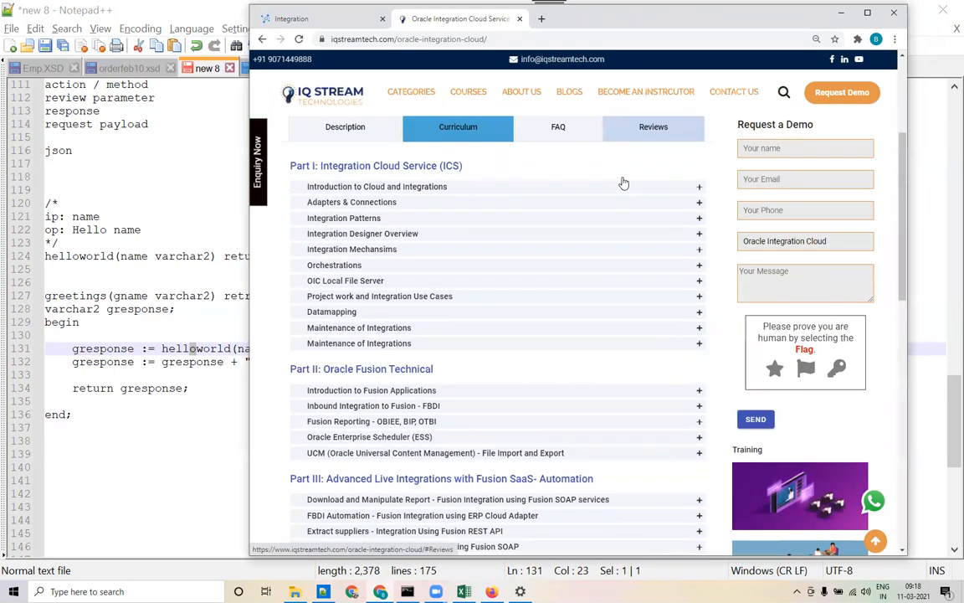
{"action": "scroll", "coordinate": [623, 180], "scroll_direction": "down", "scroll_amount": 1}
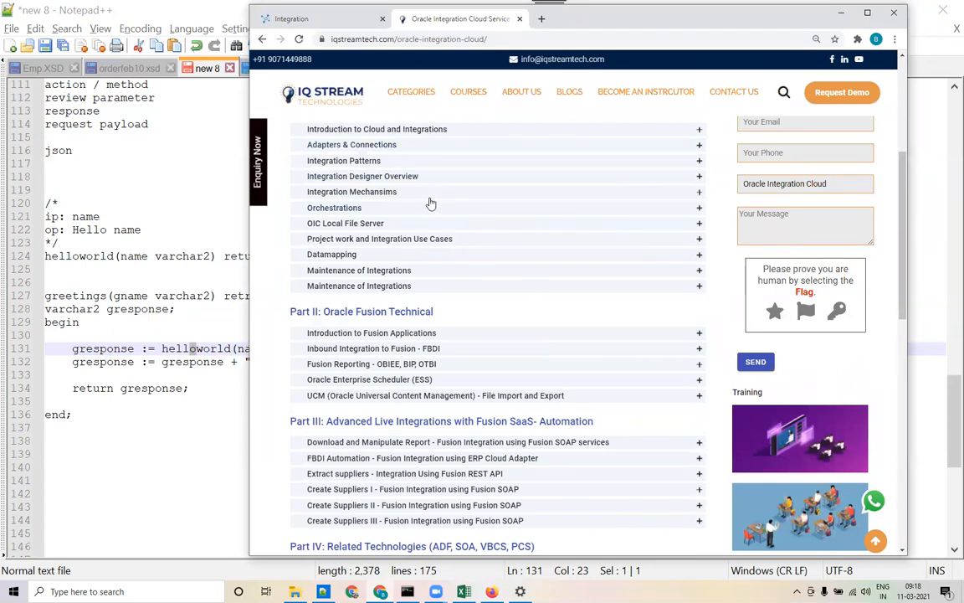
{"action": "scroll", "coordinate": [360, 251], "scroll_direction": "down", "scroll_amount": 2}
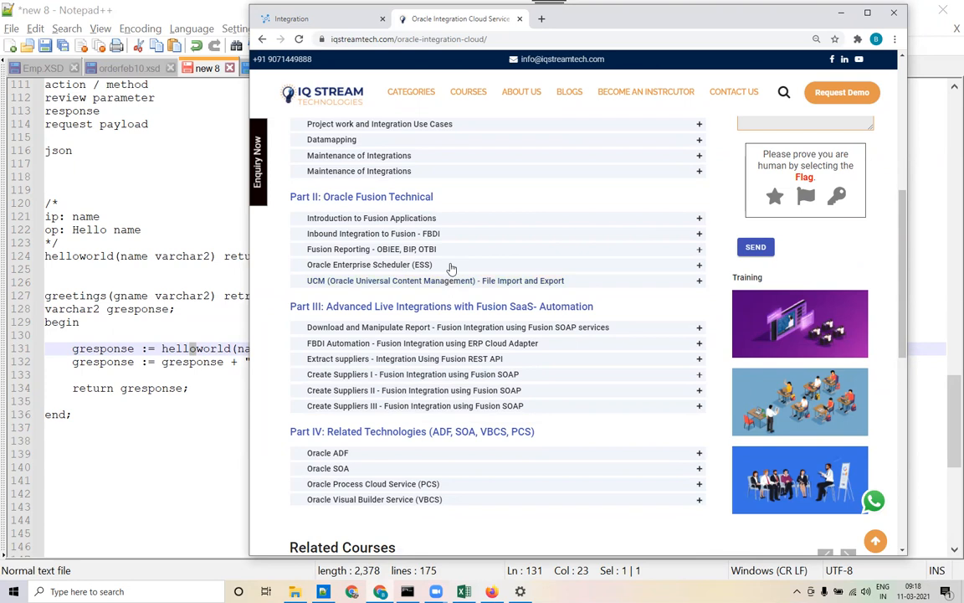
{"action": "scroll", "coordinate": [494, 276], "scroll_direction": "up", "scroll_amount": 3}
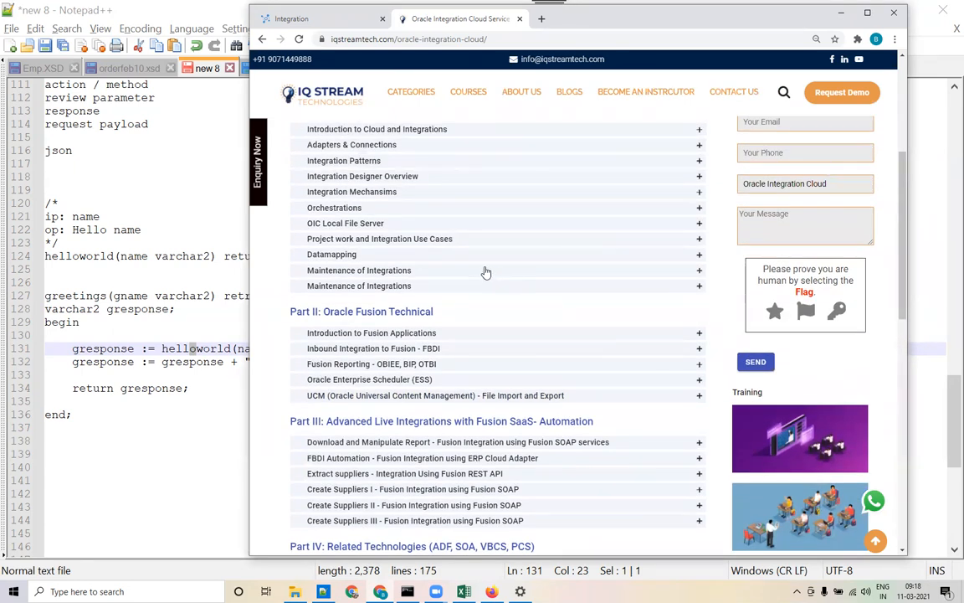
{"action": "scroll", "coordinate": [490, 276], "scroll_direction": "up", "scroll_amount": 1}
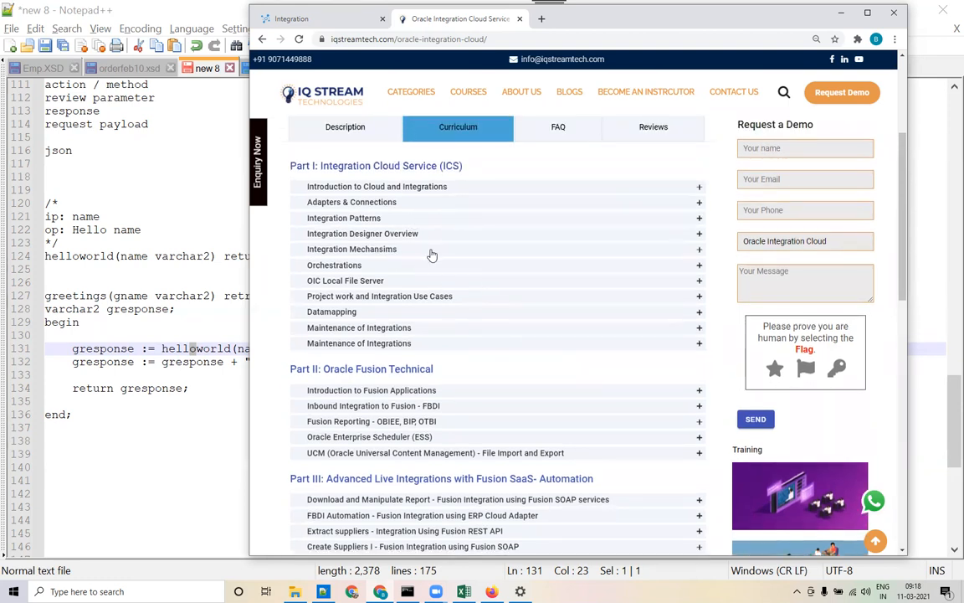
{"action": "scroll", "coordinate": [482, 302], "scroll_direction": "down", "scroll_amount": 1}
{"action": "scroll", "coordinate": [477, 313], "scroll_direction": "down", "scroll_amount": 2}
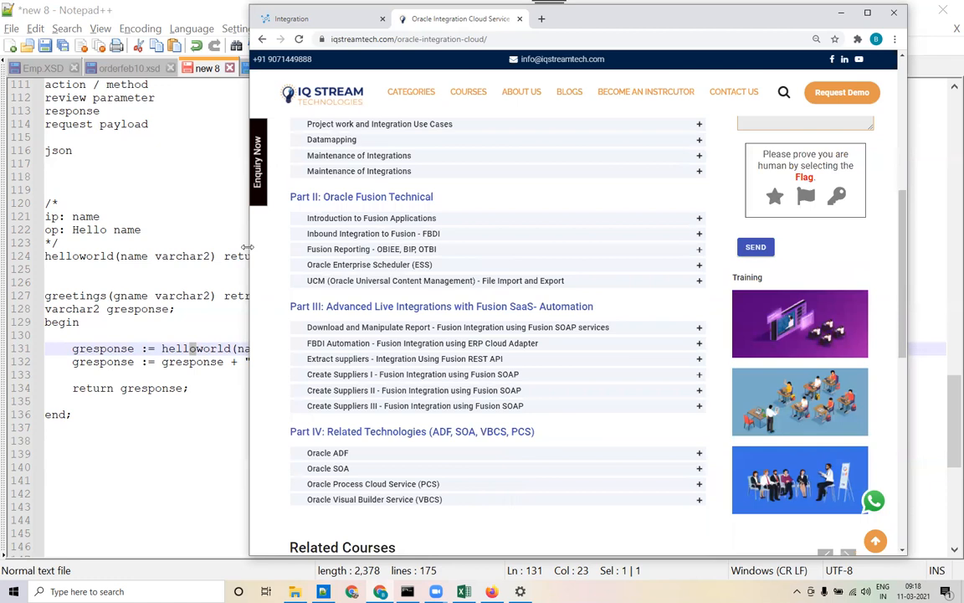
{"action": "left_click_drag", "start_coordinate": [248, 247], "coordinate": [138, 246]}
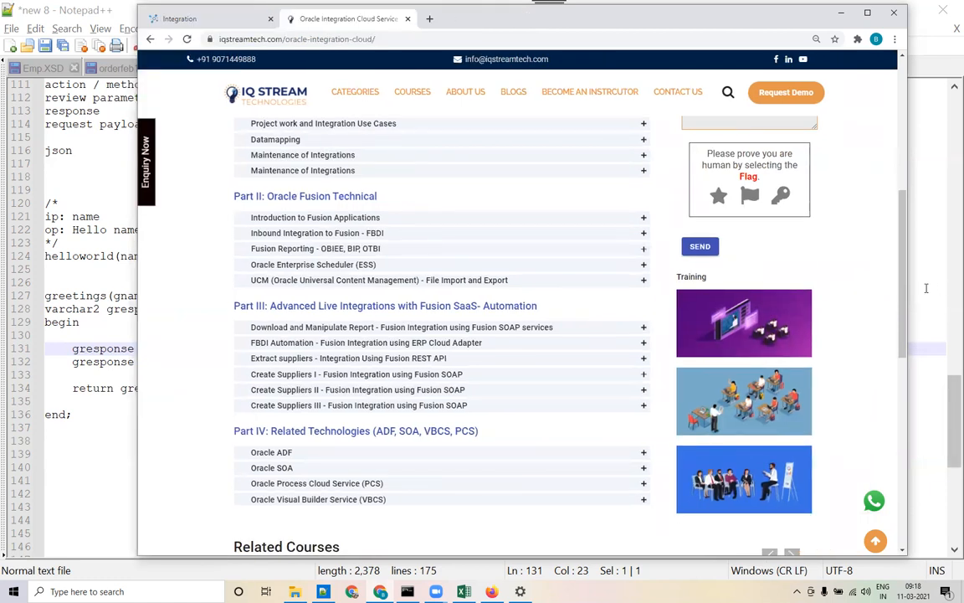
{"action": "left_click_drag", "start_coordinate": [903, 289], "coordinate": [900, 290]}
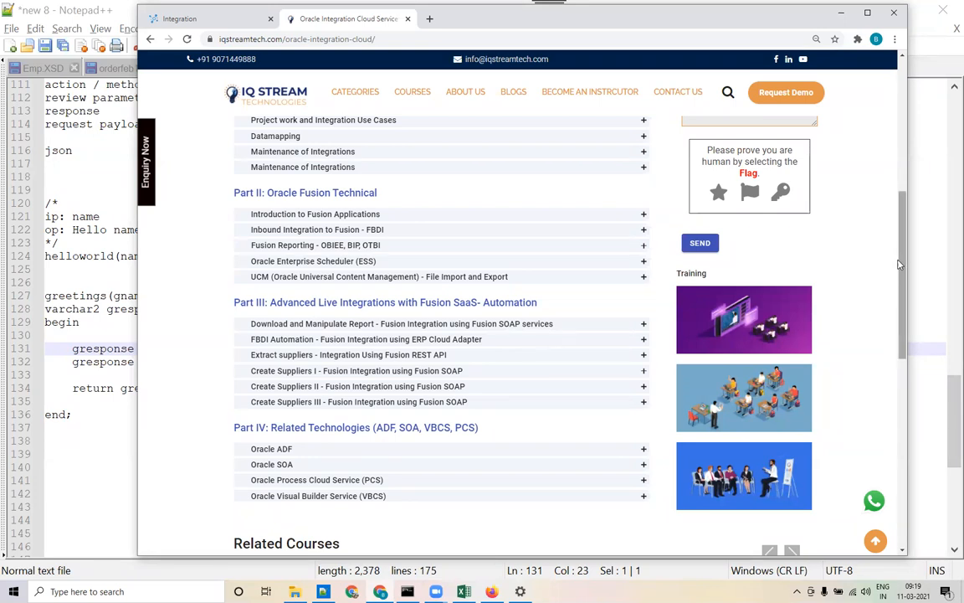
{"action": "mouse_move", "coordinate": [899, 264]}
{"action": "left_mouse_down"}
{"action": "mouse_move", "coordinate": [894, 220]}
{"action": "mouse_move", "coordinate": [896, 263]}
{"action": "left_mouse_up"}
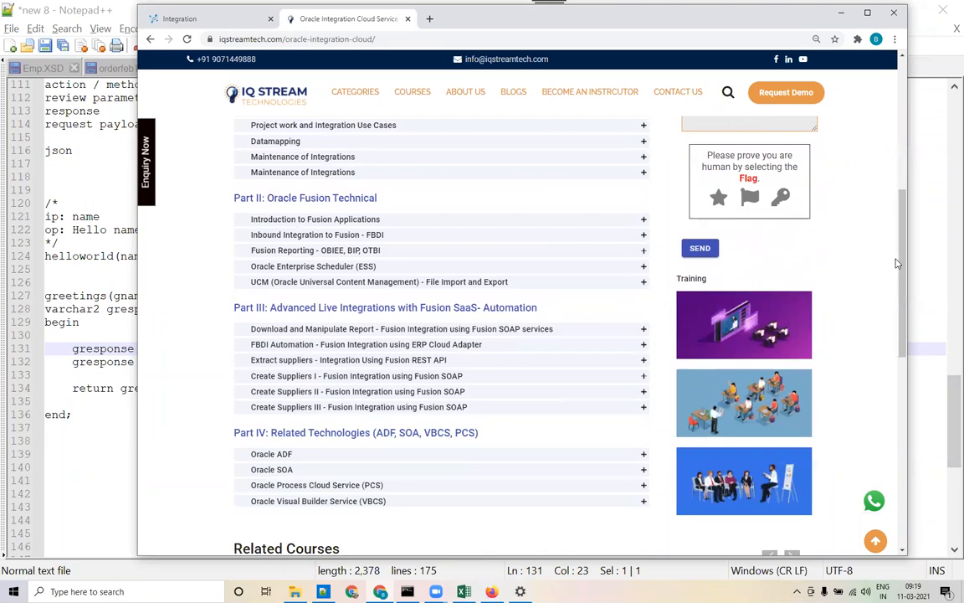
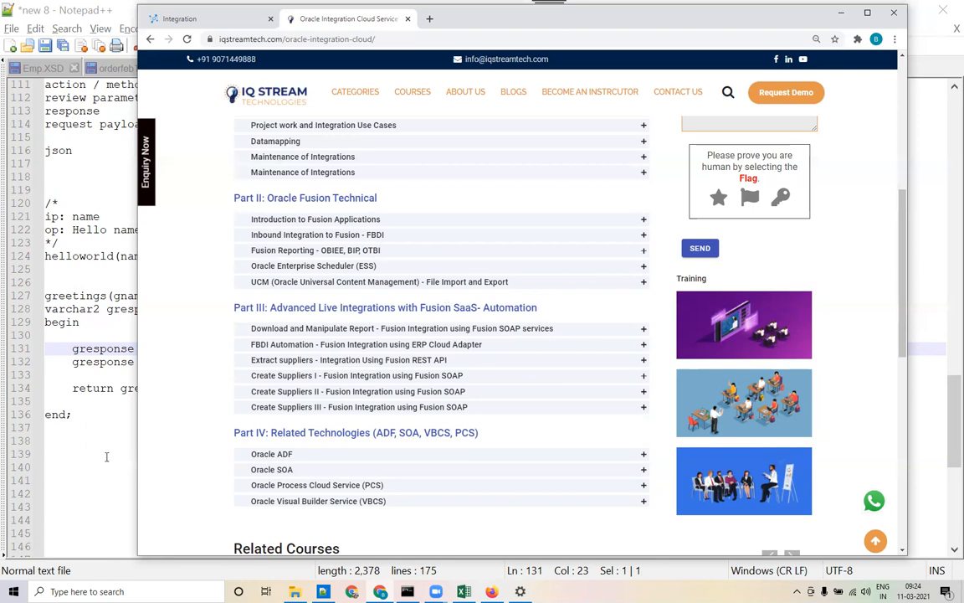
Return to the cloned bkmGreetingsIntg flow in Chrome and maximize its window
{"action": "left_click", "coordinate": [101, 453]}
{"action": "left_click", "coordinate": [380, 591]}
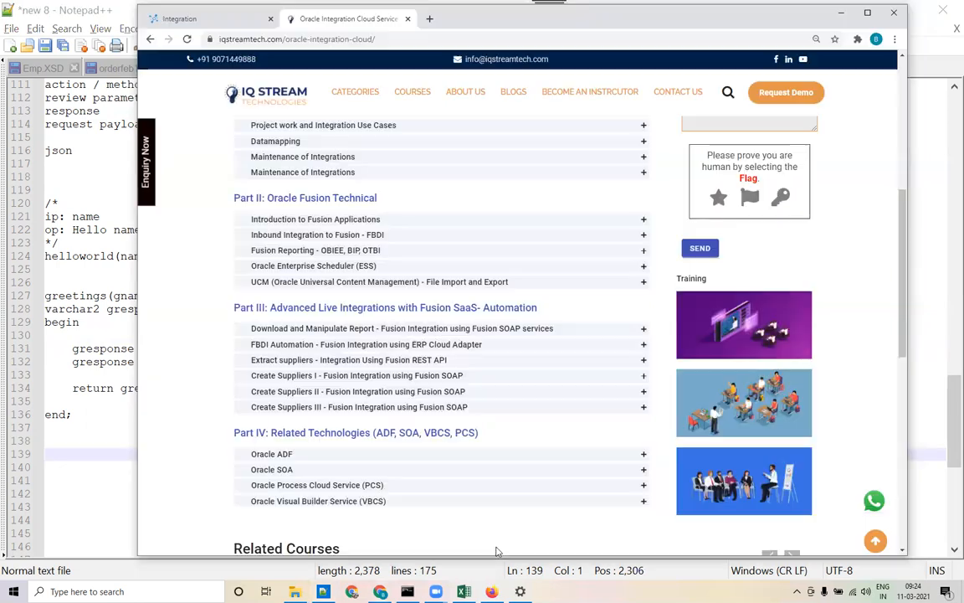
{"action": "left_click", "coordinate": [209, 19]}
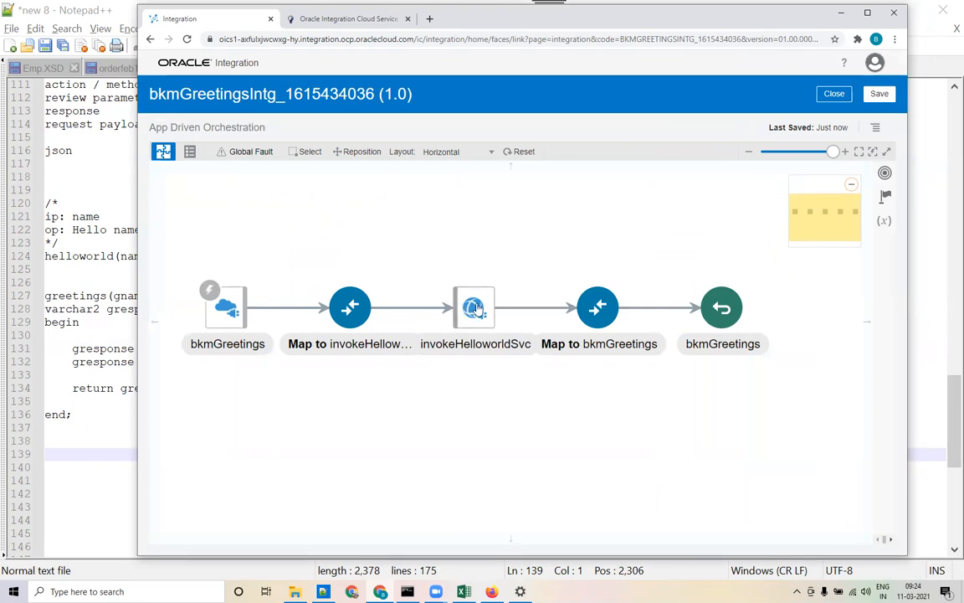
{"action": "mouse_move", "coordinate": [475, 309]}
{"action": "mouse_move", "coordinate": [680, 330]}
{"action": "double_click", "coordinate": [787, 15]}
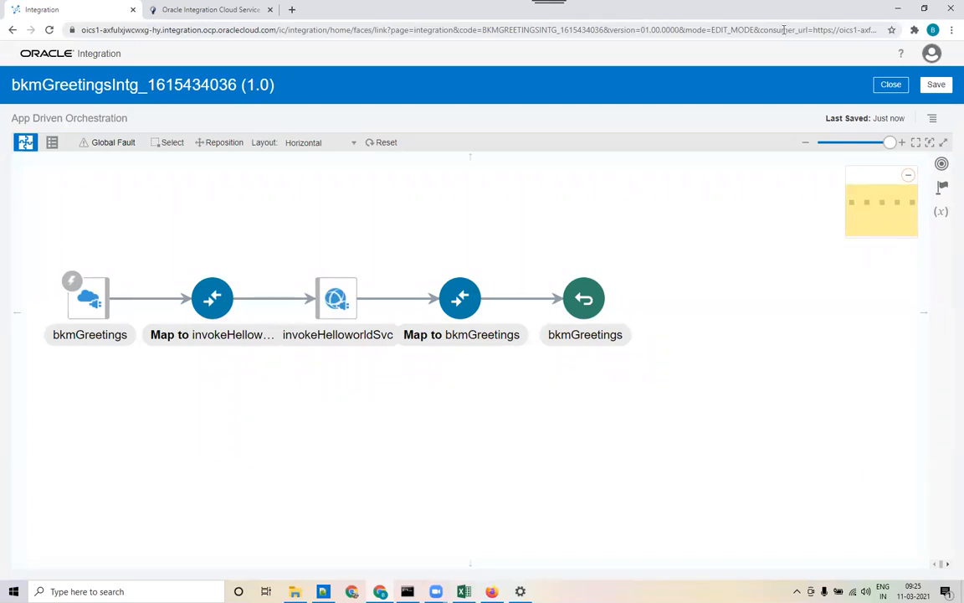
Check the helloworld and greetings pseudocode in Notepad++, and return to the integration flow in Chrome
{"action": "key", "text": "alt+Tab"}
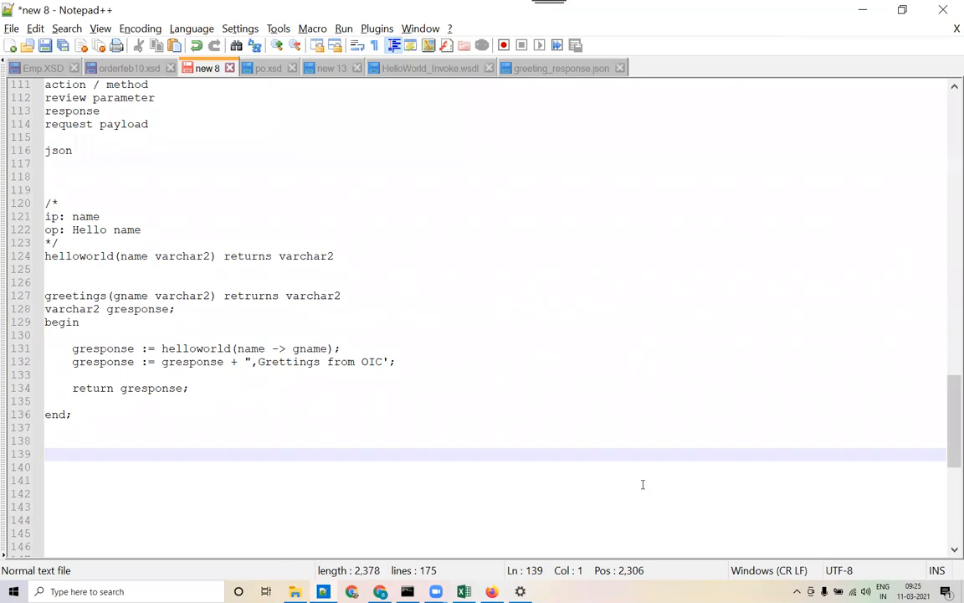
{"action": "key", "text": "alt+Tab"}
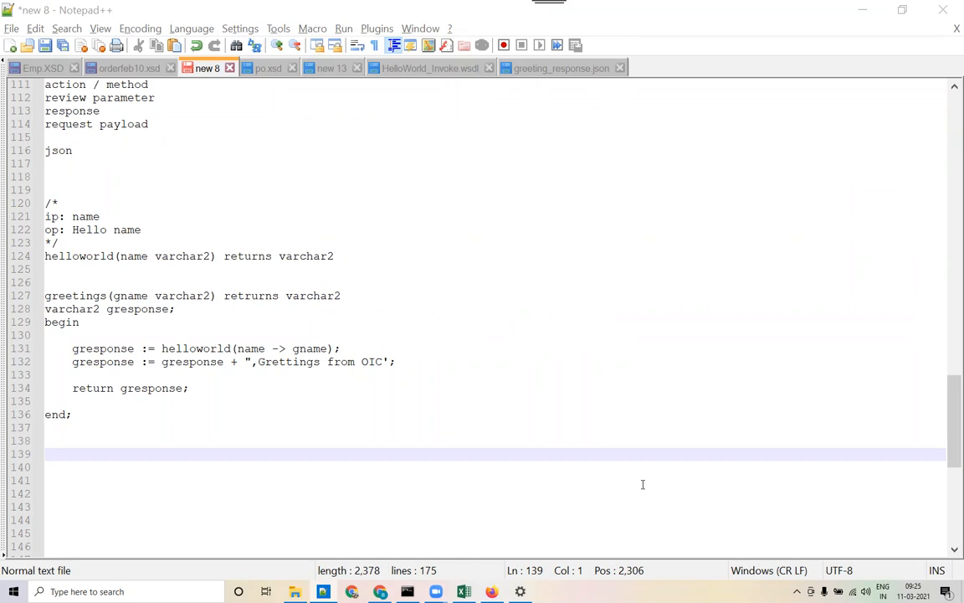
{"action": "key", "text": "alt+Tab"}
{"action": "key", "text": "Tab"}
{"action": "left_click", "coordinate": [583, 219]}
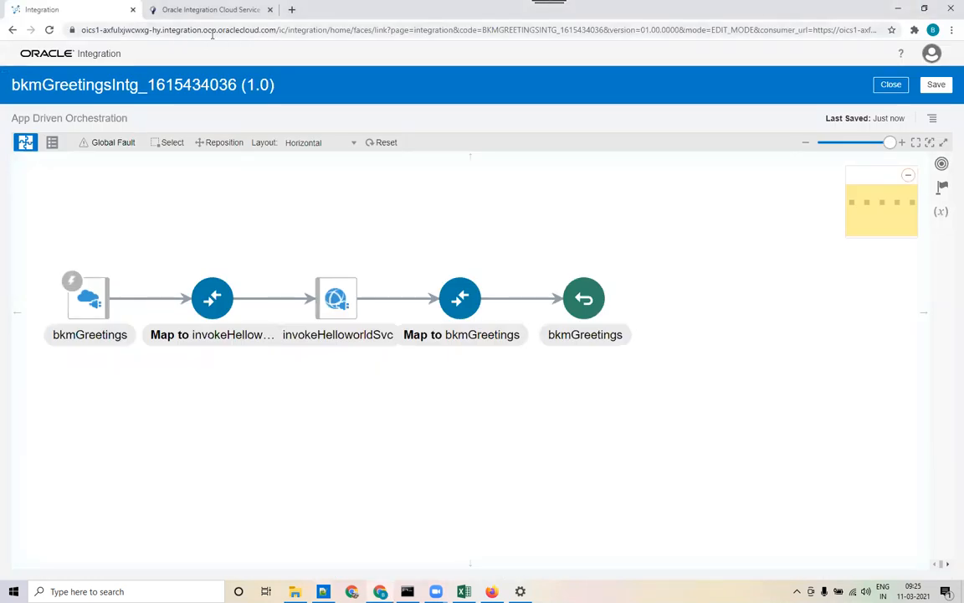
Copy the flow's web address up to /ic/integration/home and open it in a new browser tab
{"action": "left_click_drag", "start_coordinate": [83, 29], "coordinate": [318, 31]}
{"action": "key", "text": "ctrl+c"}
{"action": "left_click", "coordinate": [292, 10]}
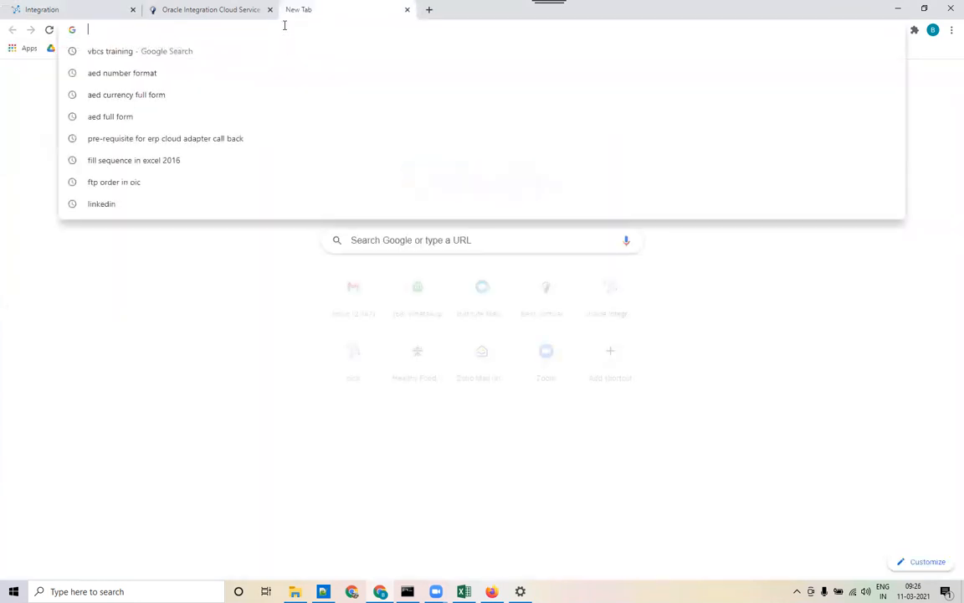
{"action": "key", "text": "ctrl+v"}
{"action": "key", "text": "Return"}
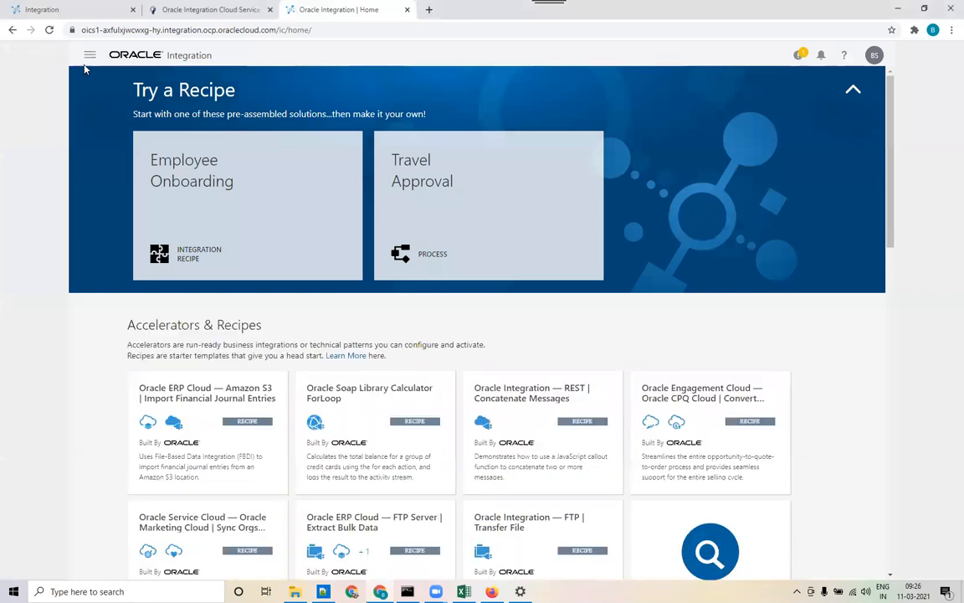
{"action": "left_click", "coordinate": [60, 10]}
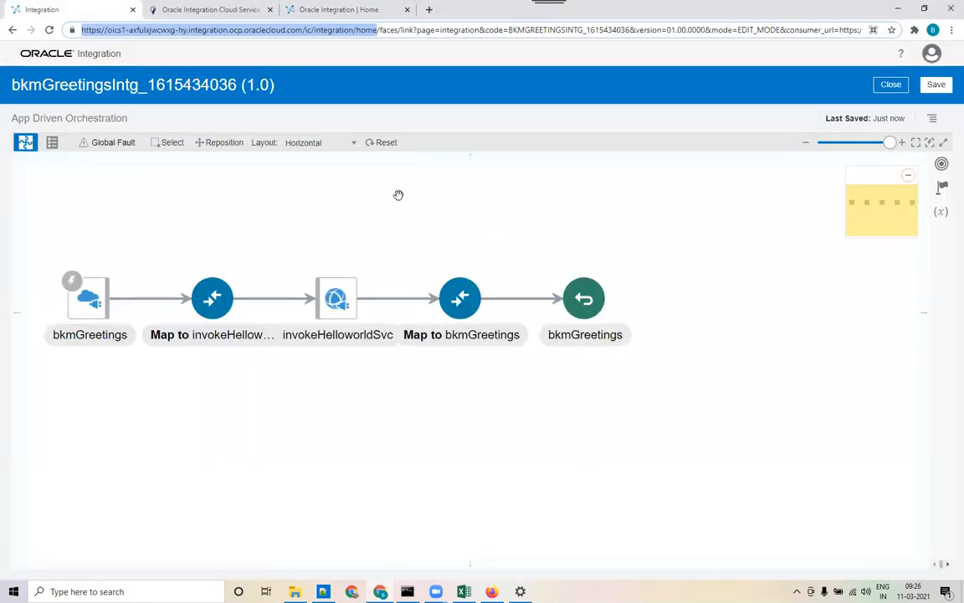
{"action": "left_click", "coordinate": [339, 10]}
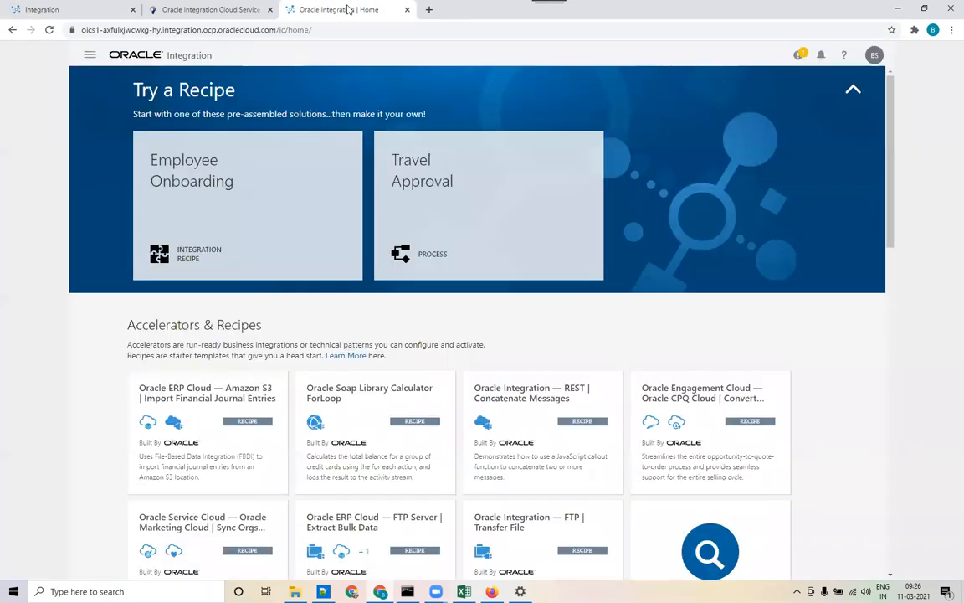
Open the Track Instances page from the integrations monitoring section of Oracle Integration
{"action": "left_click", "coordinate": [89, 56]}
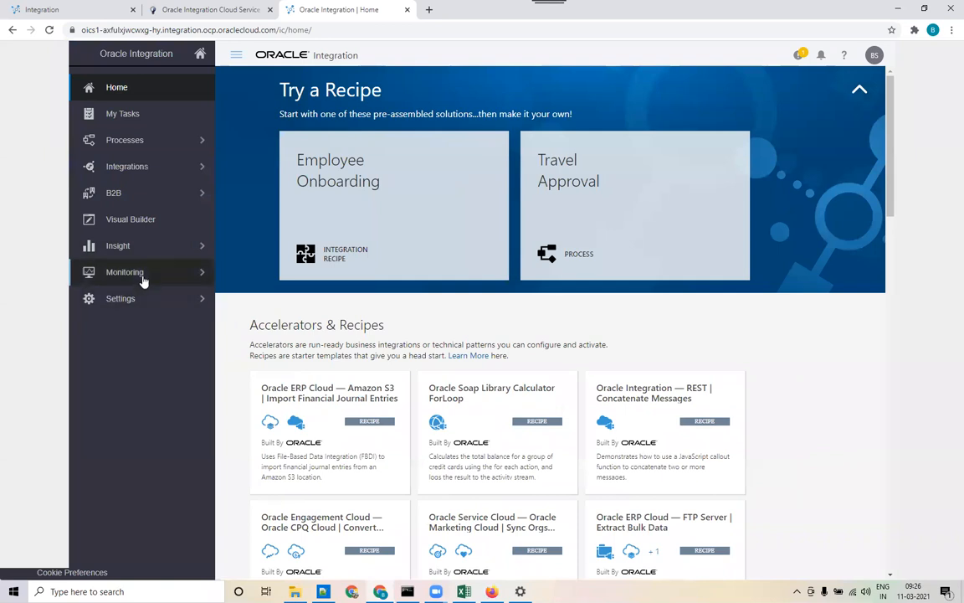
{"action": "left_click", "coordinate": [140, 272]}
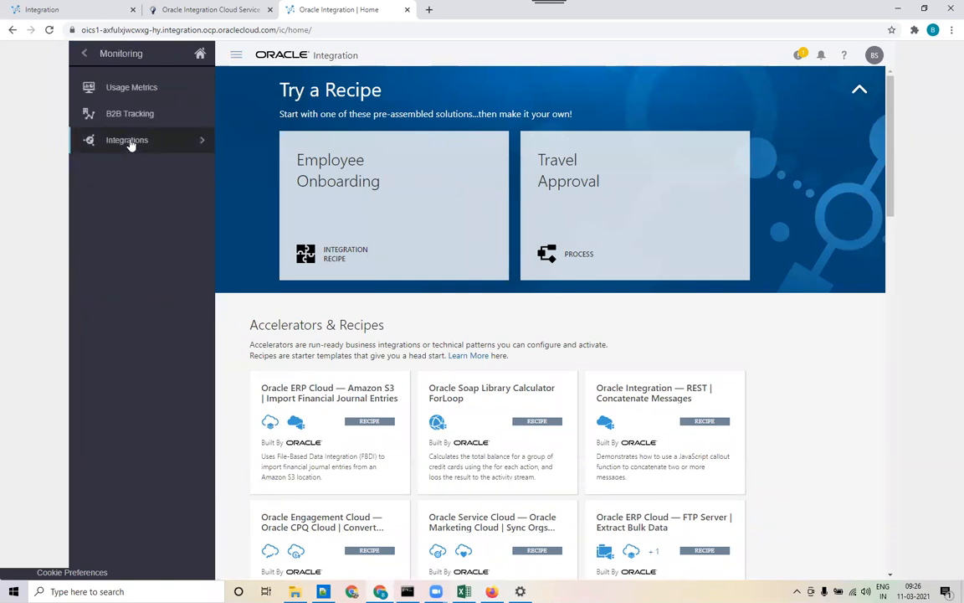
{"action": "left_click", "coordinate": [132, 140]}
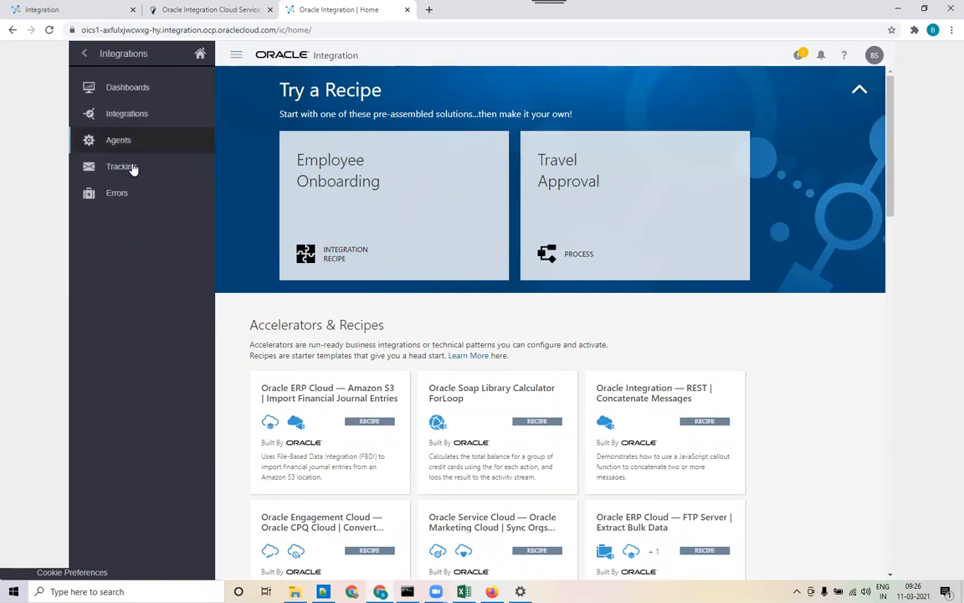
{"action": "left_click", "coordinate": [128, 172]}
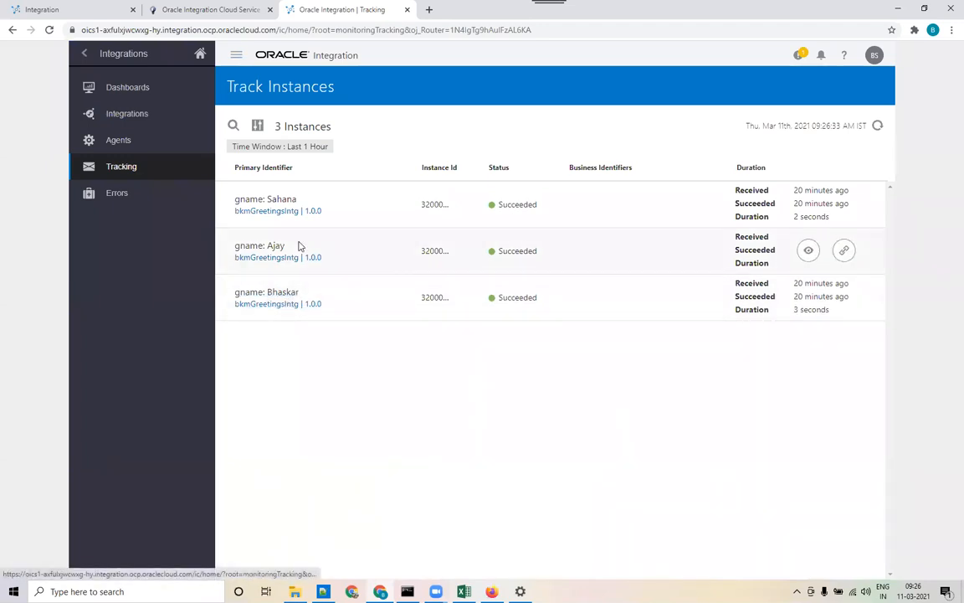
Open the first listed bkmGreetingsIntg instance and show its activity stream
{"action": "left_click", "coordinate": [270, 201]}
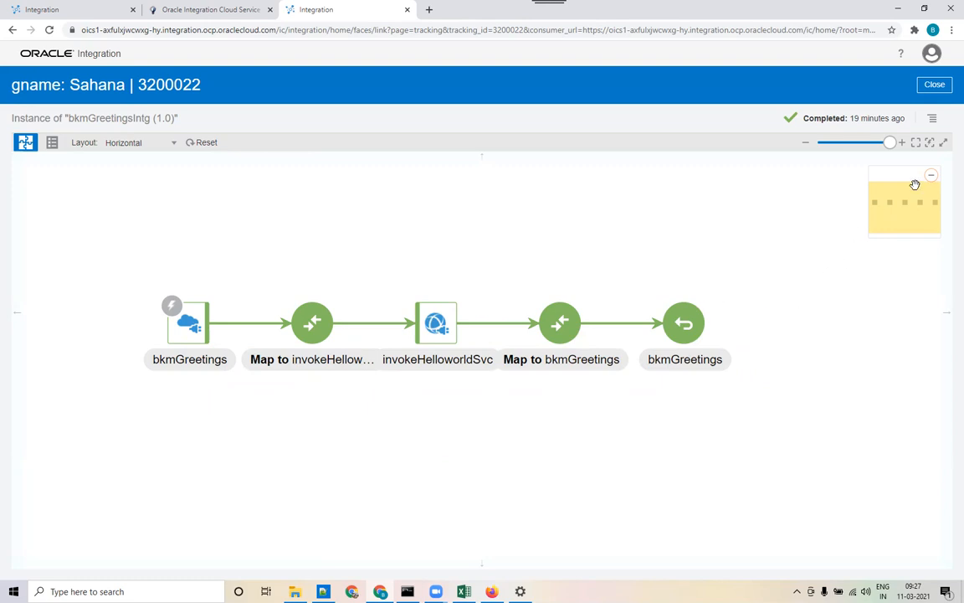
{"action": "left_click", "coordinate": [932, 122]}
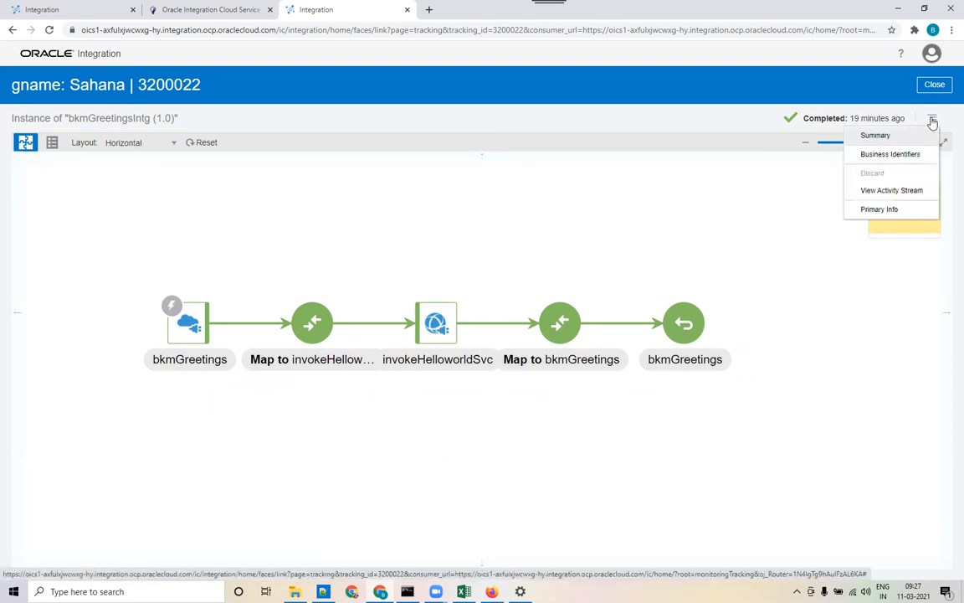
{"action": "left_click", "coordinate": [883, 192]}
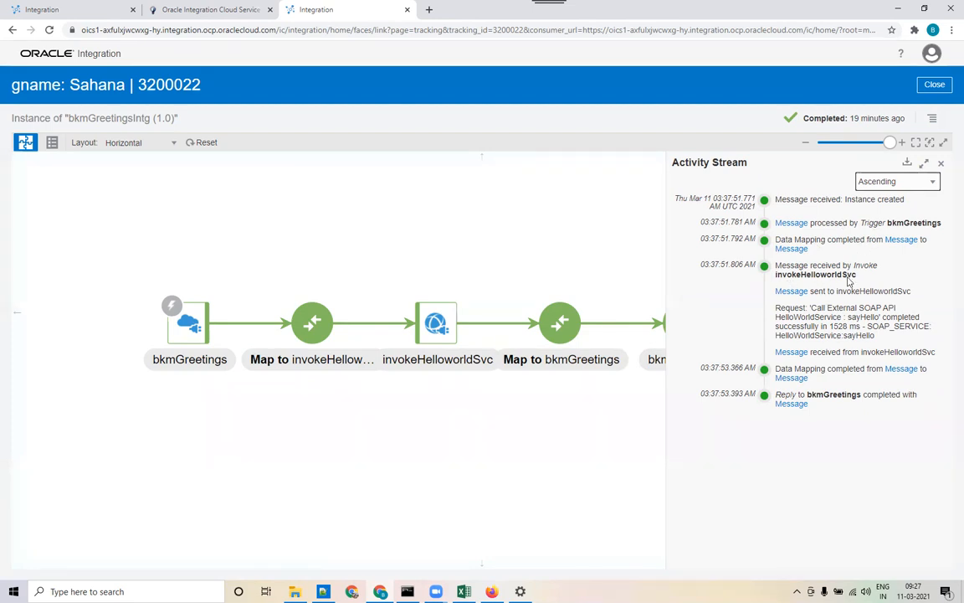
Examine the message processed by the bkmGreetings trigger, marking its gname value, and close the payload
{"action": "left_click", "coordinate": [791, 223]}
{"action": "scroll", "coordinate": [809, 345], "scroll_direction": "down", "scroll_amount": 3}
{"action": "scroll", "coordinate": [808, 345], "scroll_direction": "down", "scroll_amount": 2}
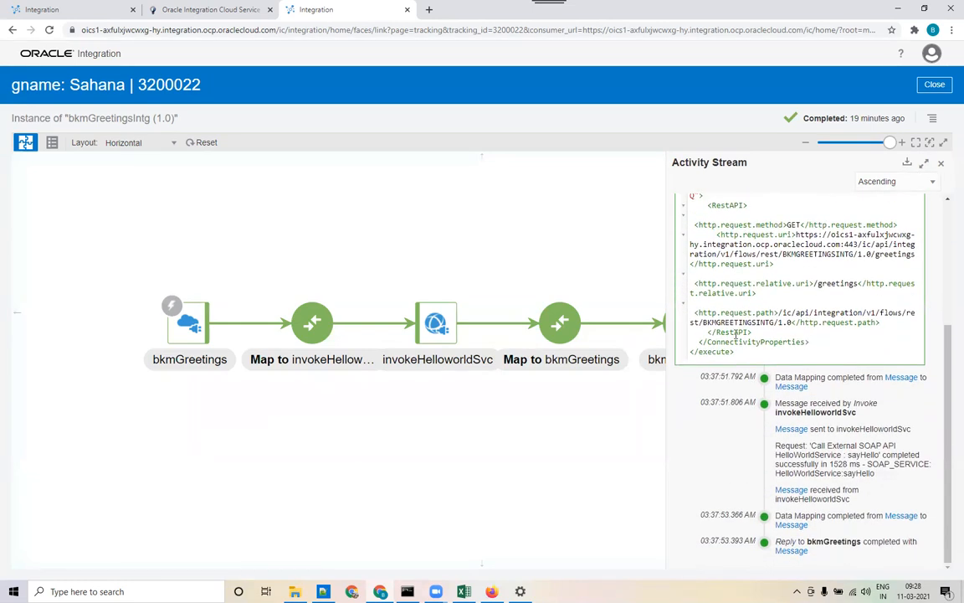
{"action": "scroll", "coordinate": [834, 332], "scroll_direction": "up", "scroll_amount": 3}
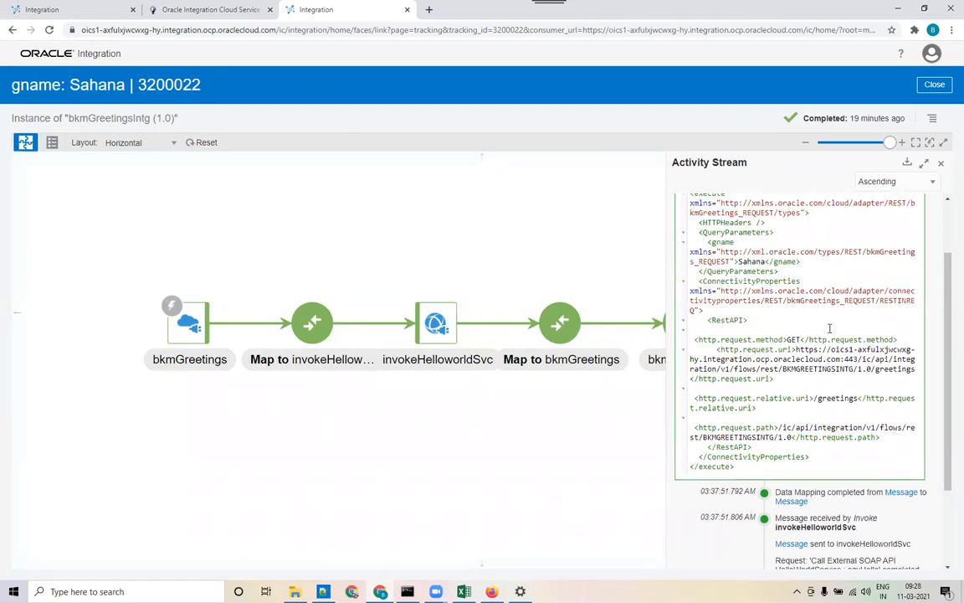
{"action": "double_click", "coordinate": [754, 261]}
{"action": "scroll", "coordinate": [812, 333], "scroll_direction": "up", "scroll_amount": 2}
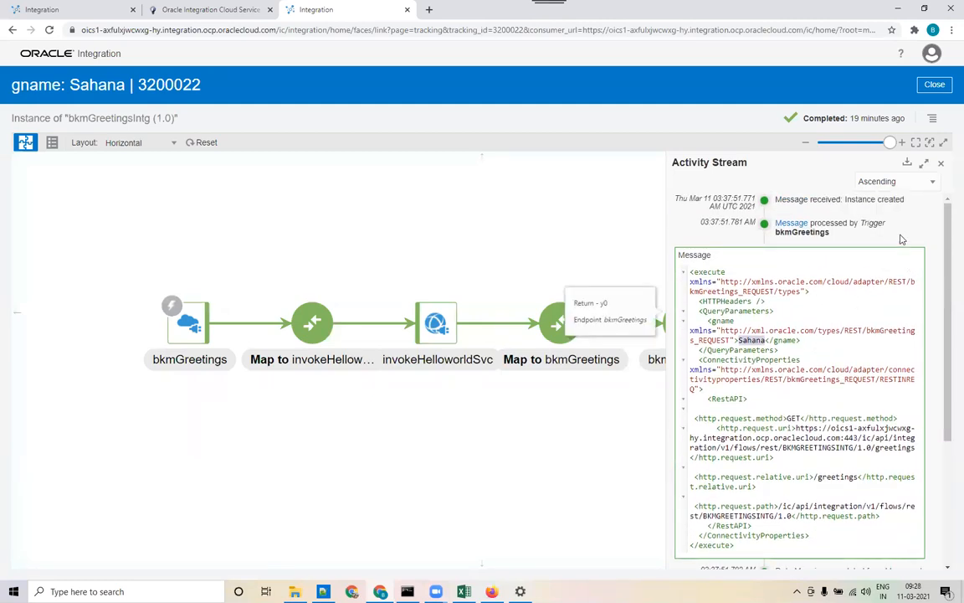
{"action": "scroll", "coordinate": [806, 390], "scroll_direction": "down", "scroll_amount": 5}
{"action": "scroll", "coordinate": [784, 380], "scroll_direction": "up", "scroll_amount": 5}
{"action": "left_click", "coordinate": [913, 255]}
{"action": "left_click", "coordinate": [862, 352]}
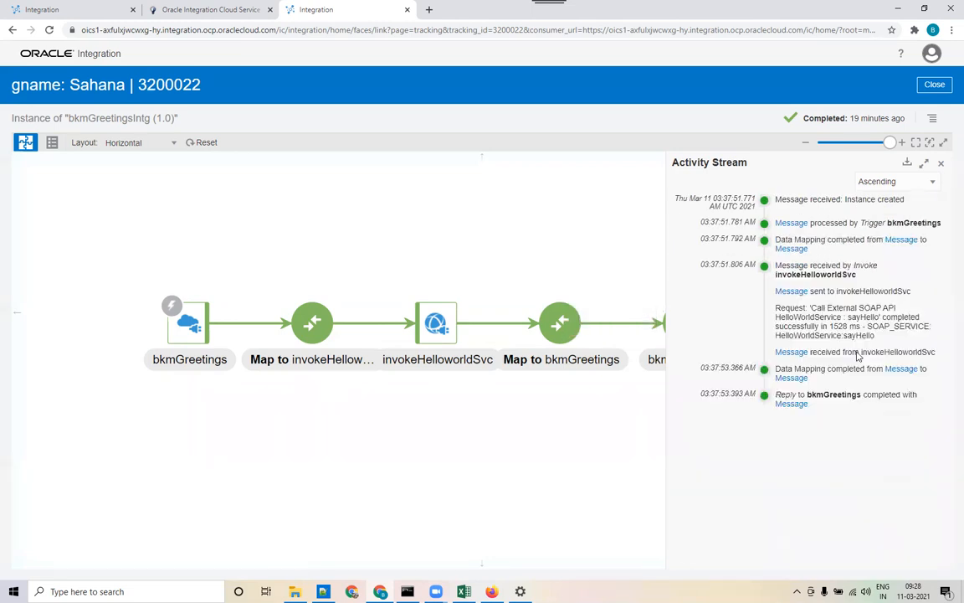
View the message sent to invokeHelloworldSvc, mark the name passed to sayHello, and close the payload
{"action": "left_click", "coordinate": [792, 291]}
{"action": "scroll", "coordinate": [834, 350], "scroll_direction": "down", "scroll_amount": 5}
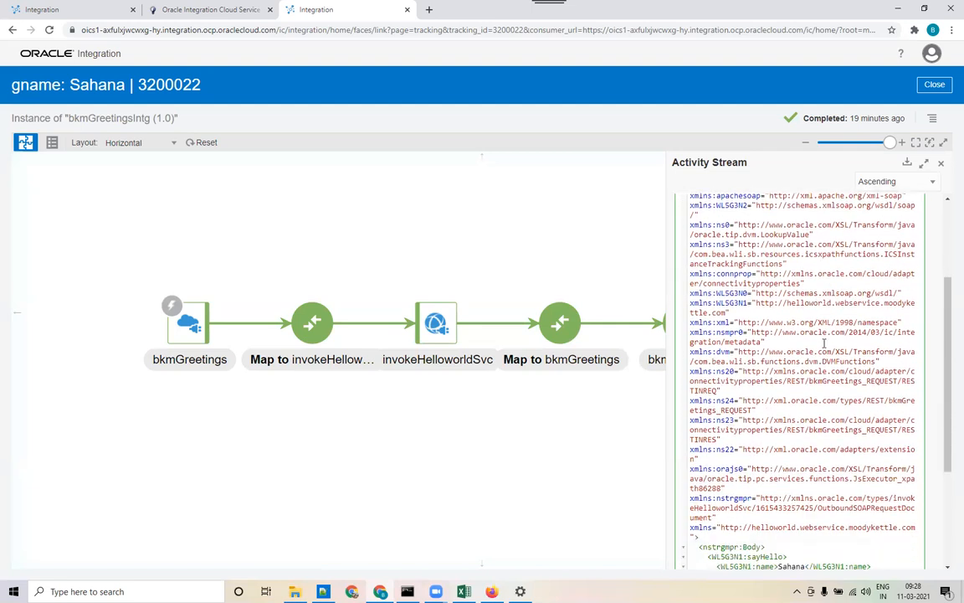
{"action": "double_click", "coordinate": [791, 391]}
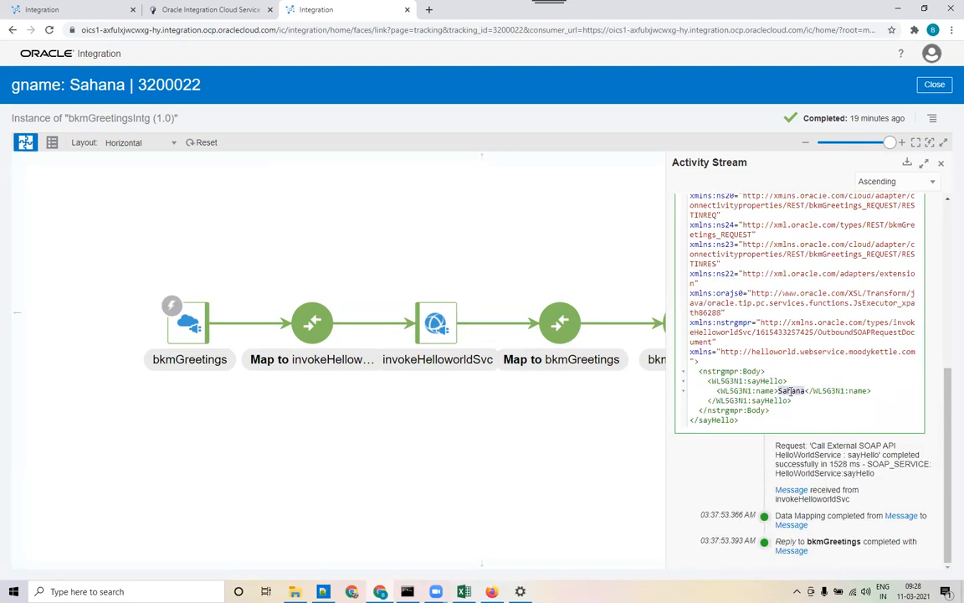
{"action": "scroll", "coordinate": [807, 246], "scroll_direction": "up", "scroll_amount": 5}
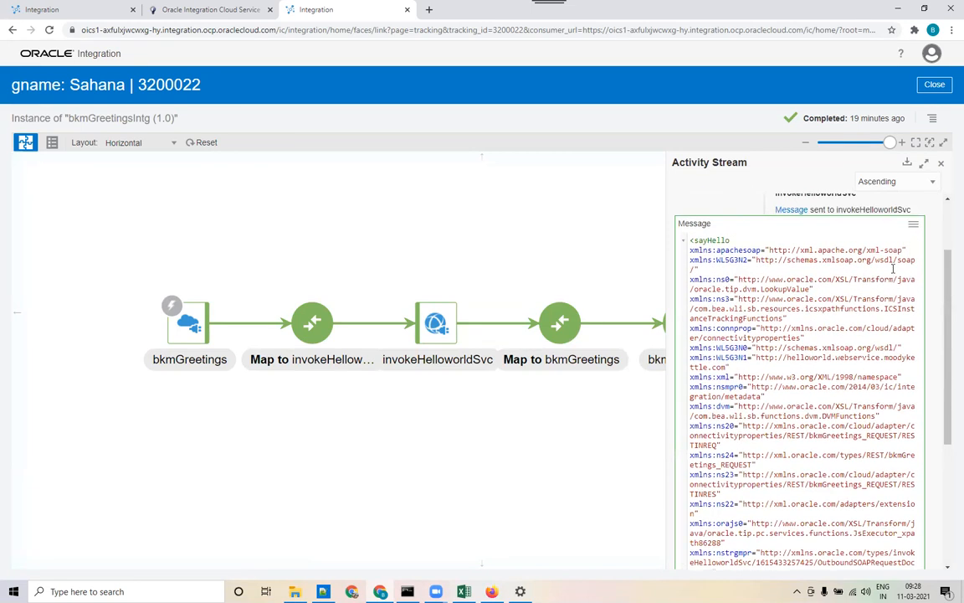
{"action": "left_click", "coordinate": [913, 317]}
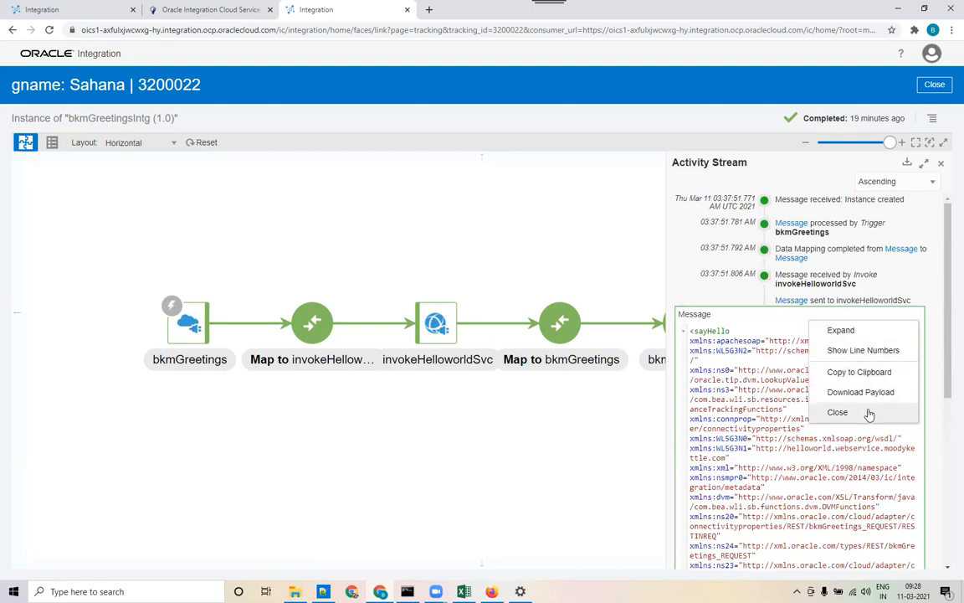
{"action": "left_click", "coordinate": [746, 411]}
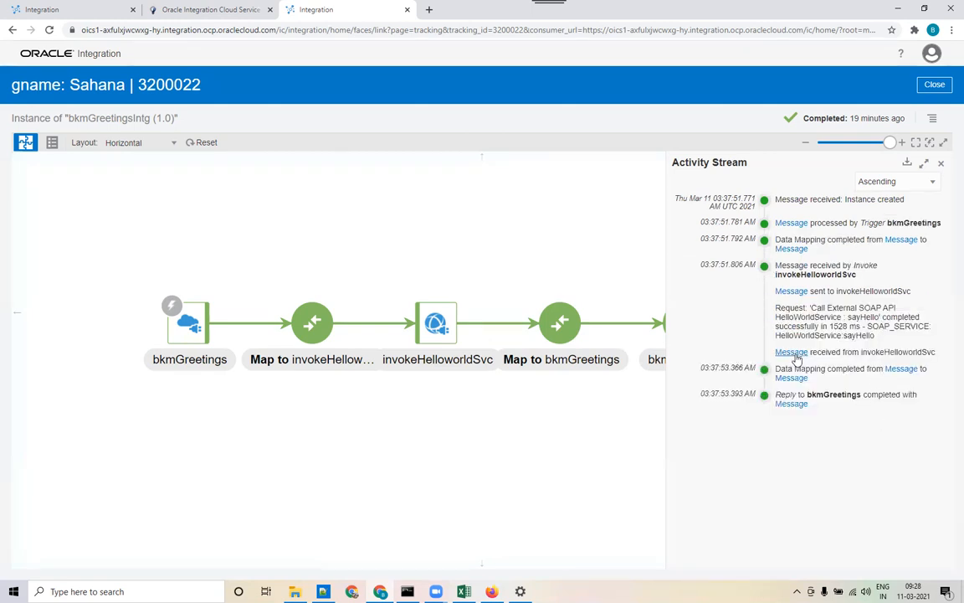
View the sayHelloResponse message received from invokeHelloworldSvc and close it
{"action": "left_click", "coordinate": [795, 355]}
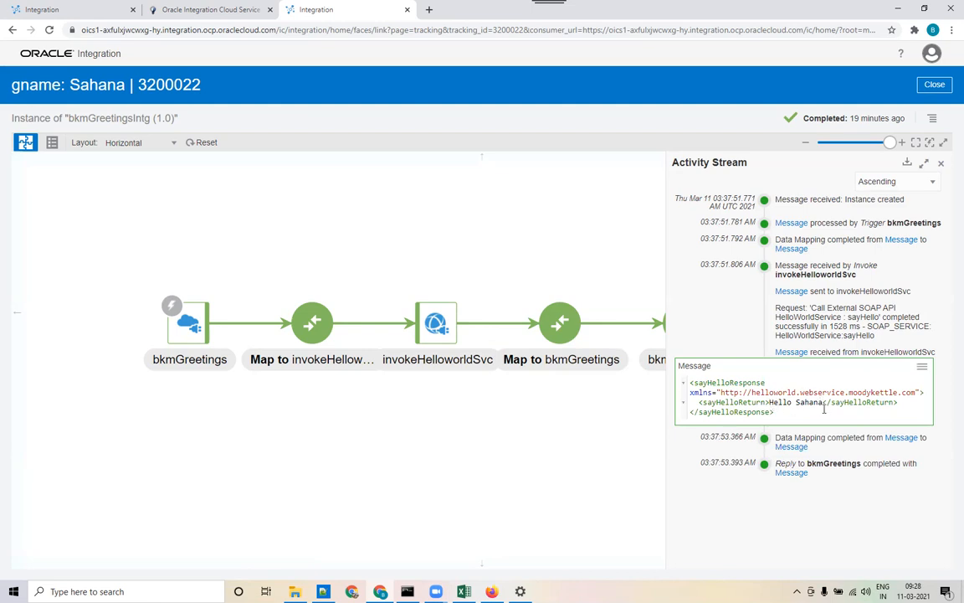
{"action": "left_click", "coordinate": [922, 366]}
{"action": "left_click", "coordinate": [841, 462]}
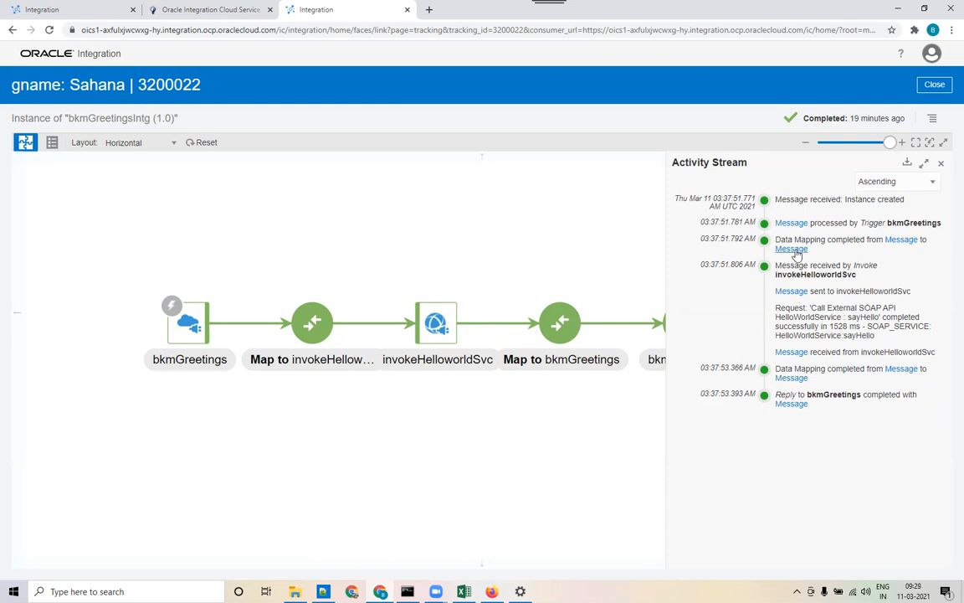
Review the sayHello request sent to invokeHelloworldSvc once more and close its payload
{"action": "left_click", "coordinate": [791, 291]}
{"action": "scroll", "coordinate": [745, 366], "scroll_direction": "down", "scroll_amount": 5}
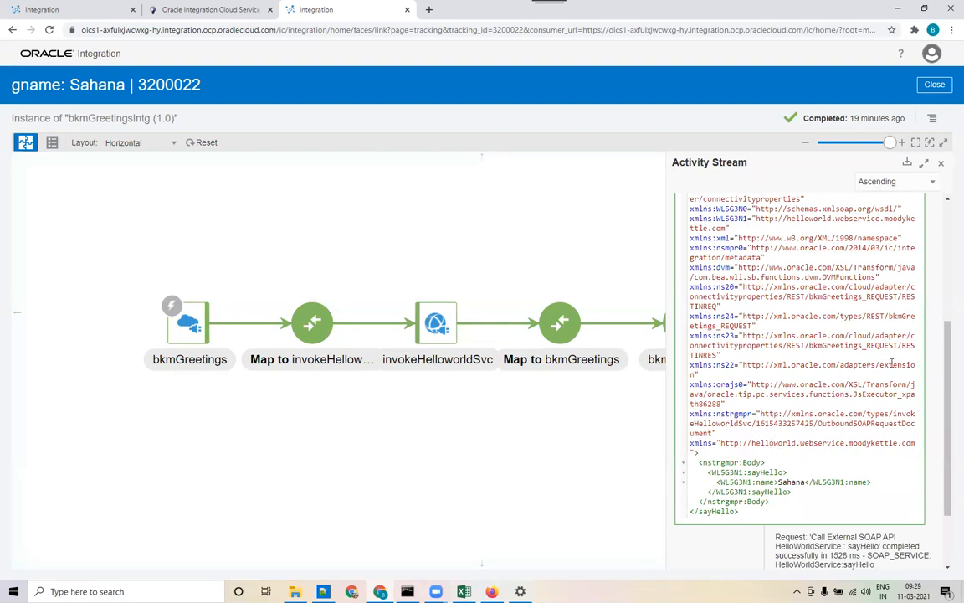
{"action": "left_click", "coordinate": [948, 251]}
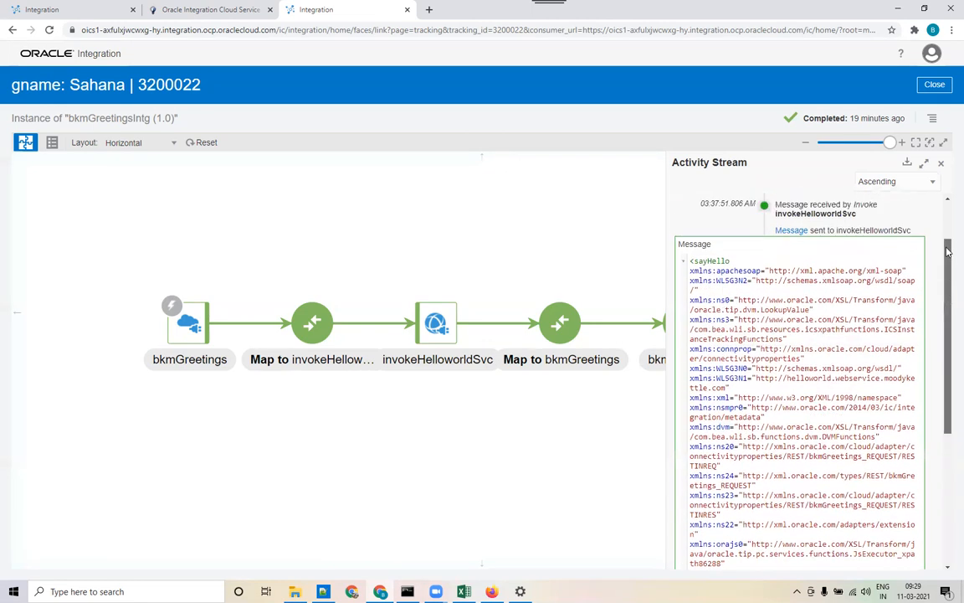
{"action": "left_click_drag", "start_coordinate": [948, 251], "coordinate": [948, 243]}
{"action": "left_click", "coordinate": [914, 266]}
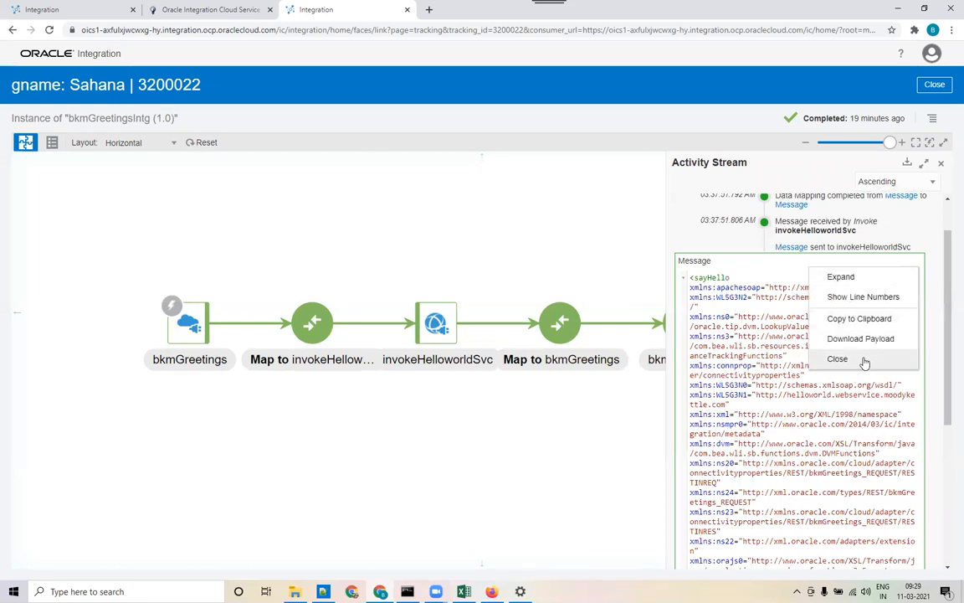
{"action": "left_click", "coordinate": [838, 358]}
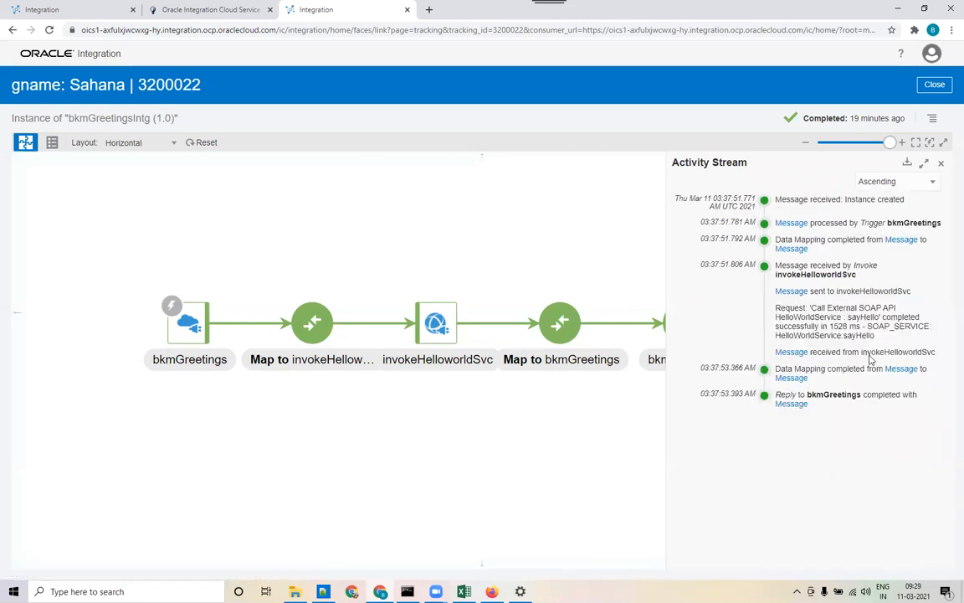
Go back to the browser tab with the cloned bkmGreetingsIntg orchestration flow
{"action": "left_click", "coordinate": [51, 9]}
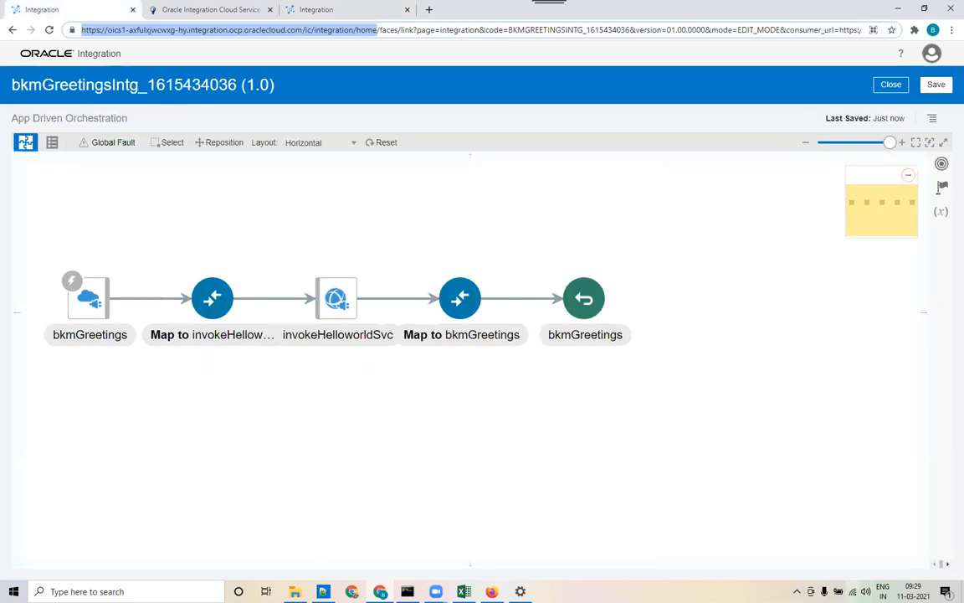
{"action": "left_click", "coordinate": [853, 592]}
{"action": "left_click", "coordinate": [686, 521]}
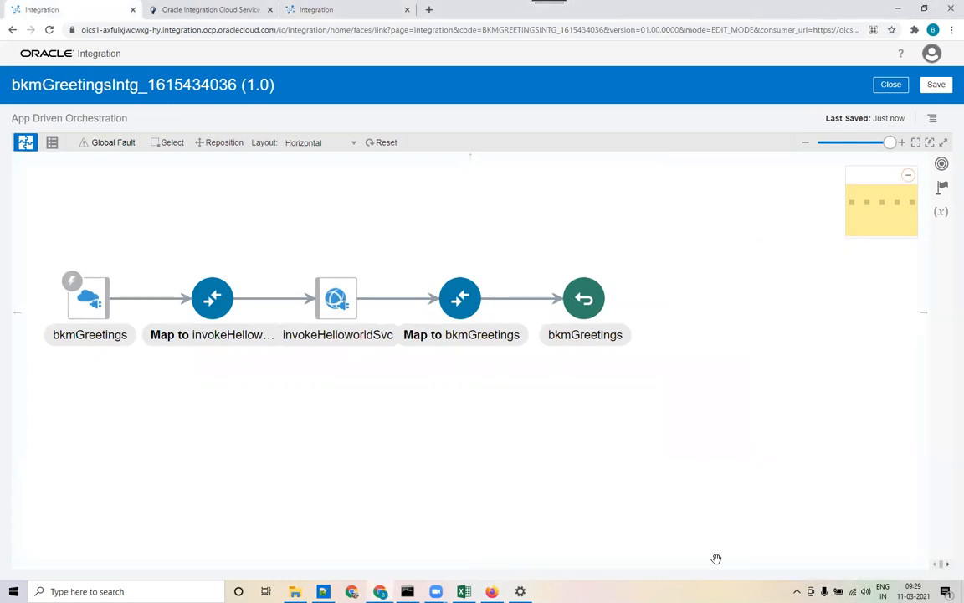
{"action": "left_click", "coordinate": [549, 3]}
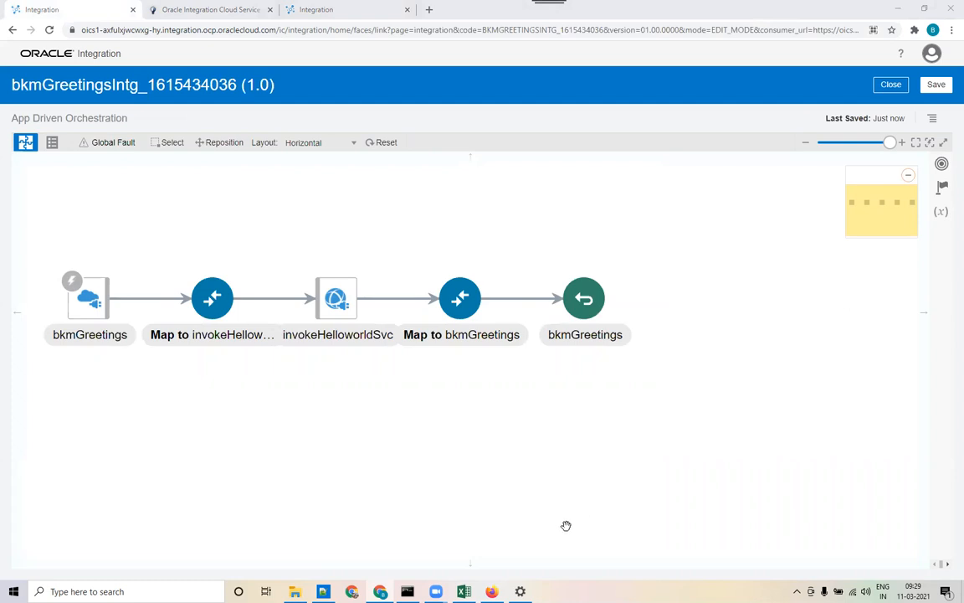
Switch to the Notepad++ notes and mark the class schedule lines for Thursday and Saturday 8PM IST
{"action": "left_click", "coordinate": [324, 591]}
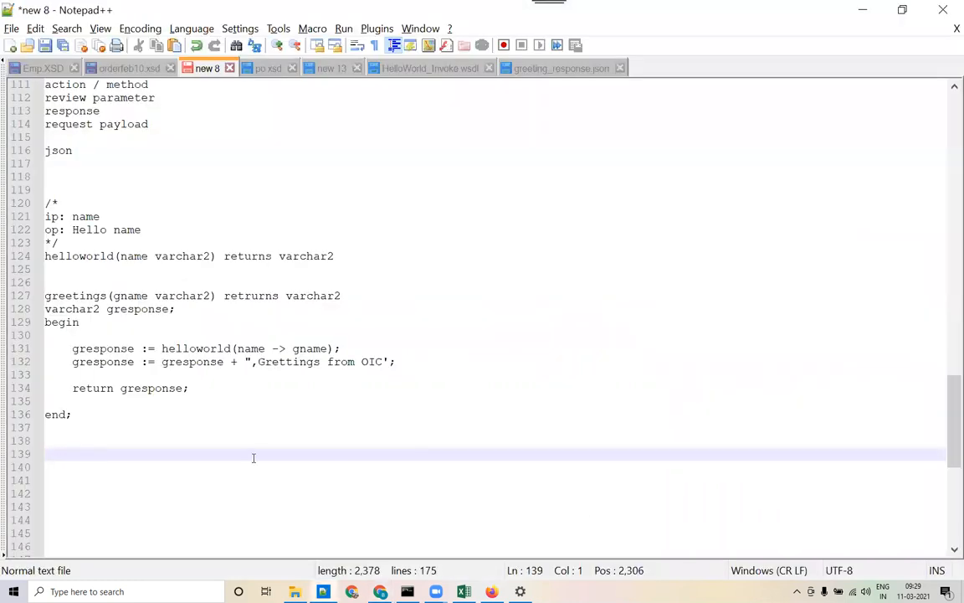
{"action": "scroll", "coordinate": [256, 469], "scroll_direction": "up", "scroll_amount": 4}
{"action": "scroll", "coordinate": [254, 475], "scroll_direction": "up", "scroll_amount": 4}
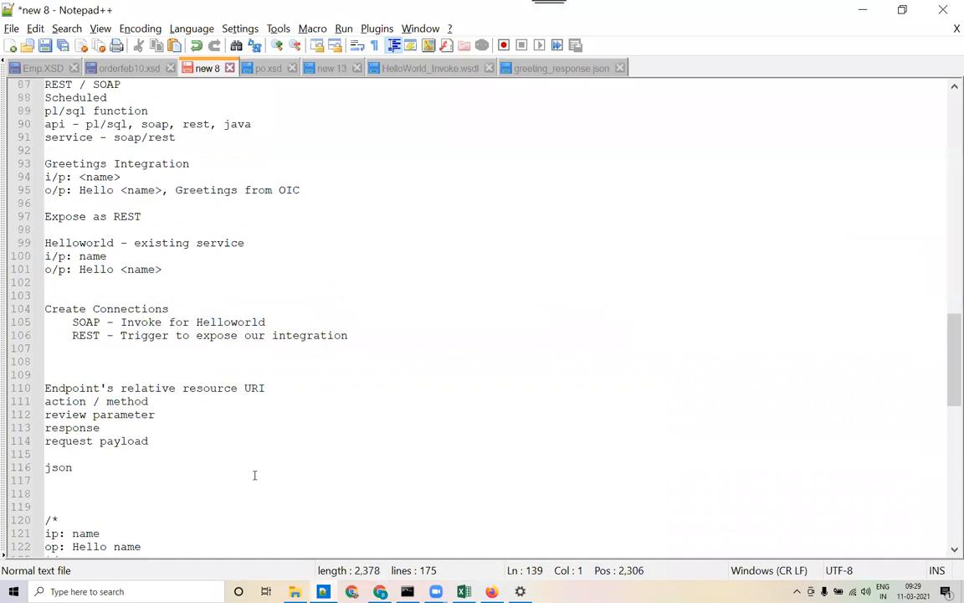
{"action": "scroll", "coordinate": [255, 475], "scroll_direction": "up", "scroll_amount": 11}
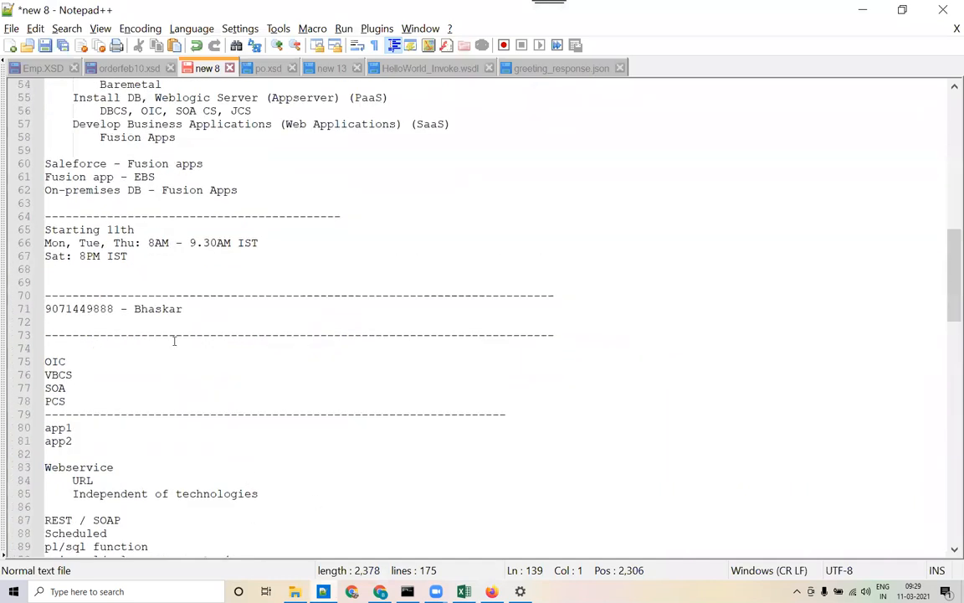
{"action": "double_click", "coordinate": [124, 243]}
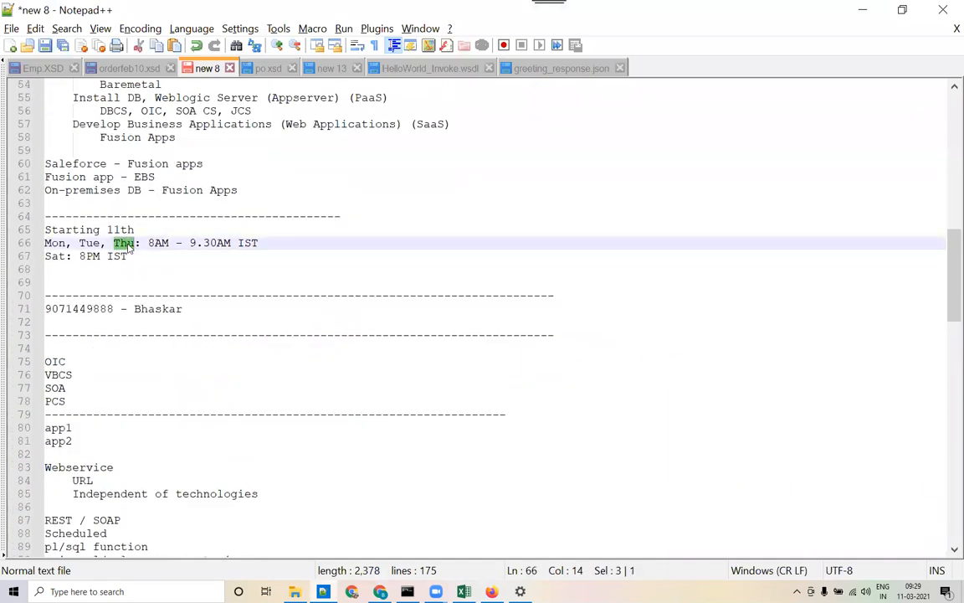
{"action": "left_click_drag", "start_coordinate": [45, 256], "coordinate": [134, 258]}
{"action": "left_click", "coordinate": [190, 263]}
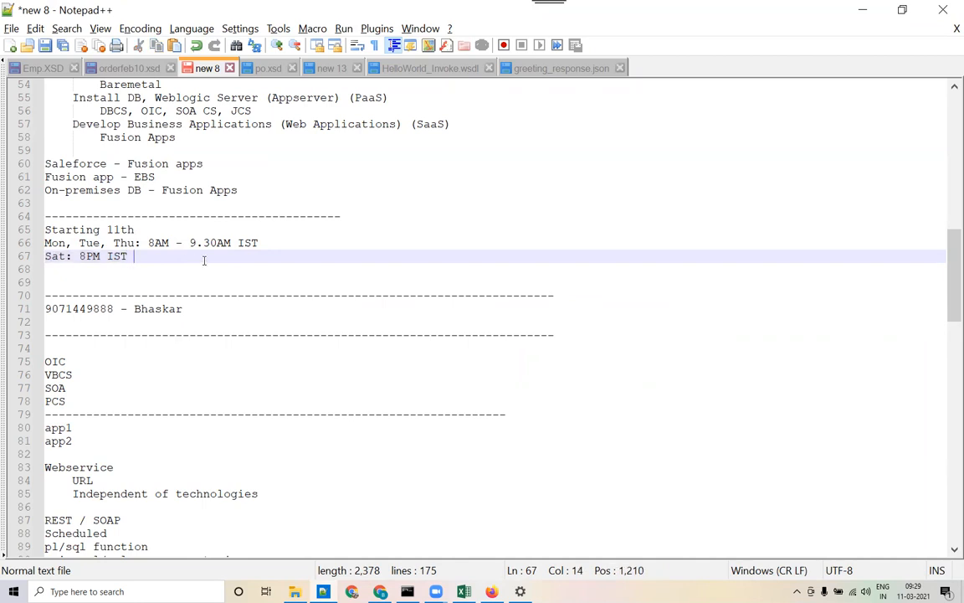
Below the greetings pseudocode, add a "google drive" note with the indented entries "recordings" and "resoruces"
{"action": "scroll", "coordinate": [568, 244], "scroll_direction": "down", "scroll_amount": 20}
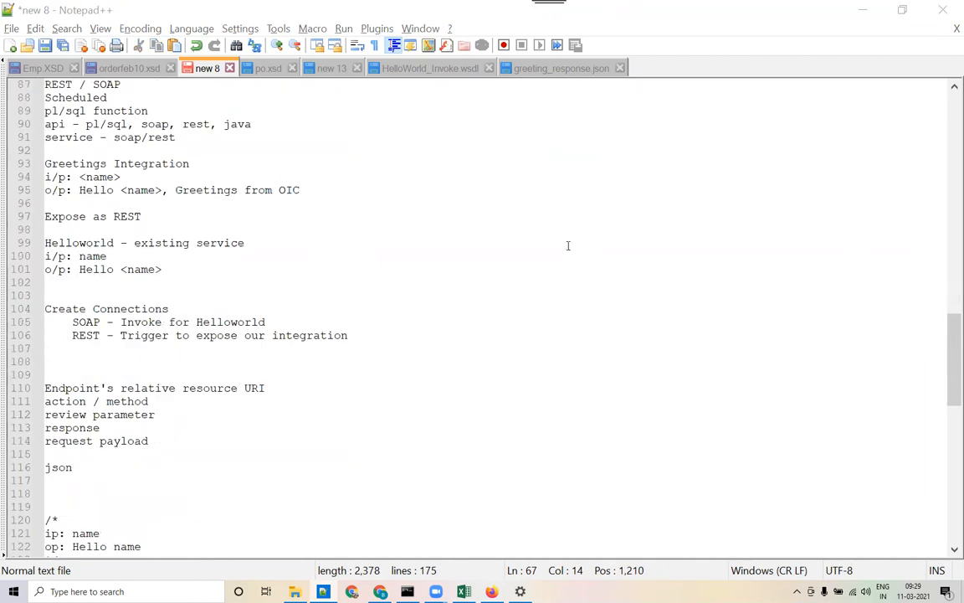
{"action": "left_click", "coordinate": [123, 311]}
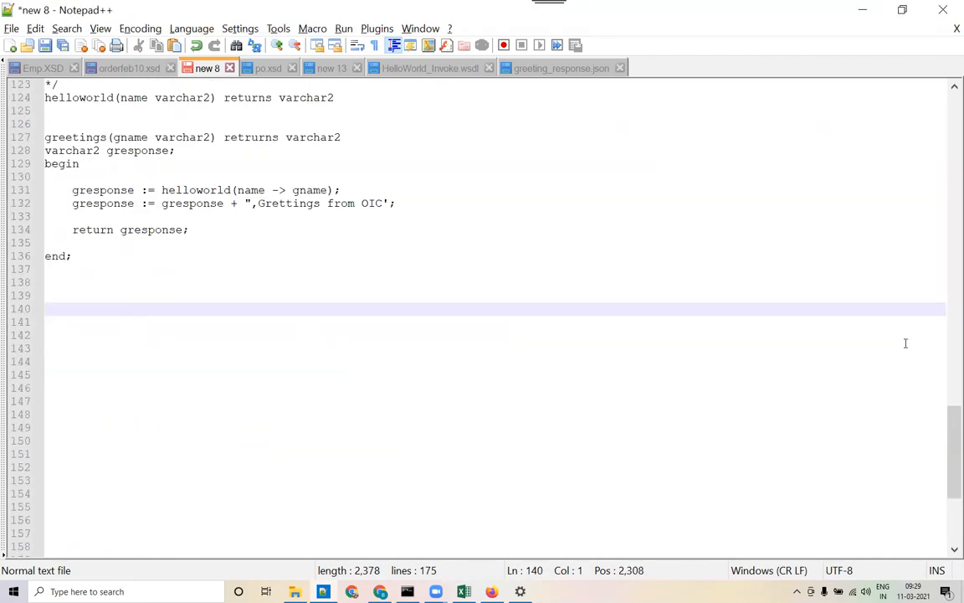
{"action": "type", "text": "google drive"}
{"action": "key", "text": "Return"}
{"action": "key", "text": "Tab"}
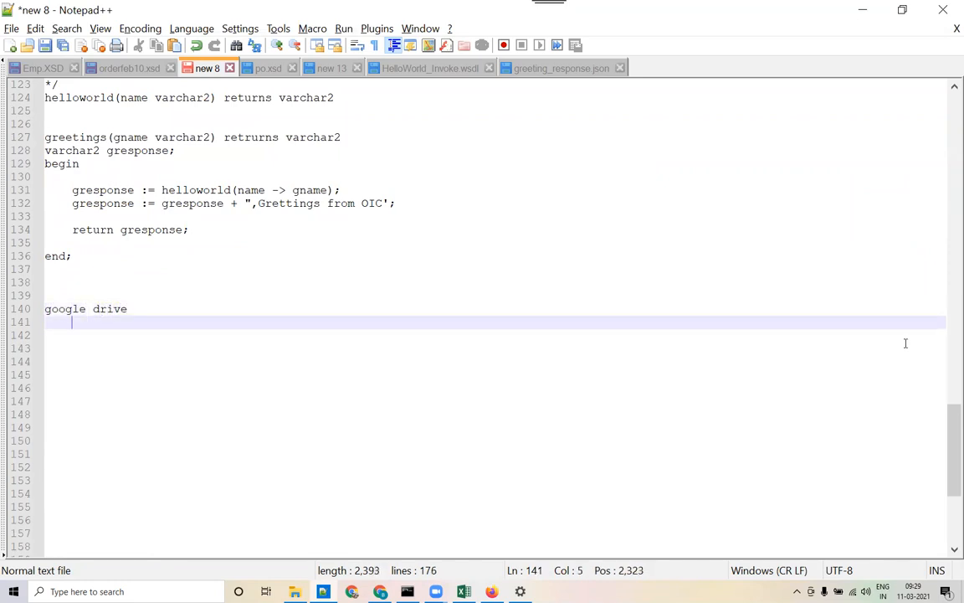
{"action": "type", "text": "recordings"}
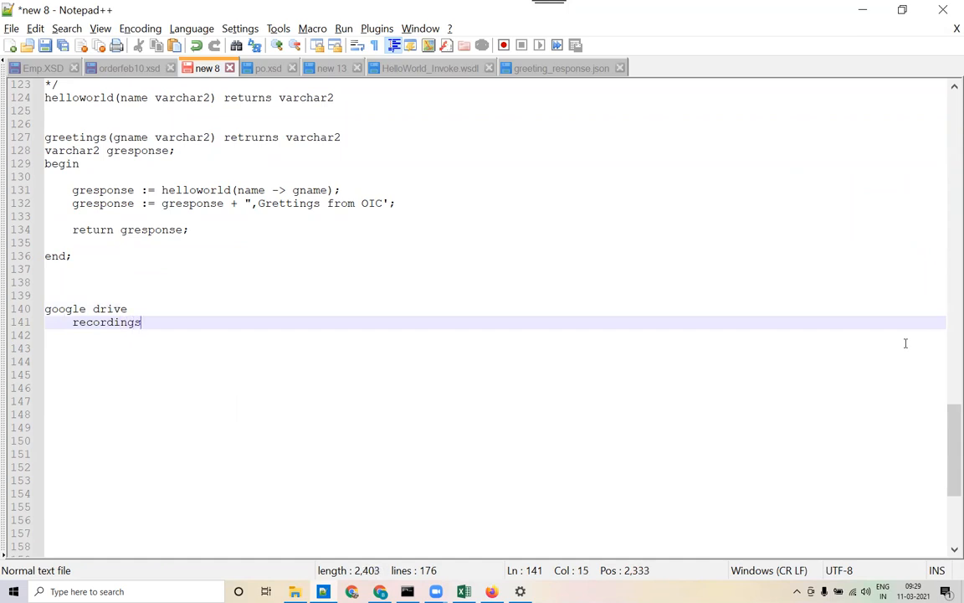
{"action": "key", "text": "Return"}
{"action": "type", "text": "resoruces"}
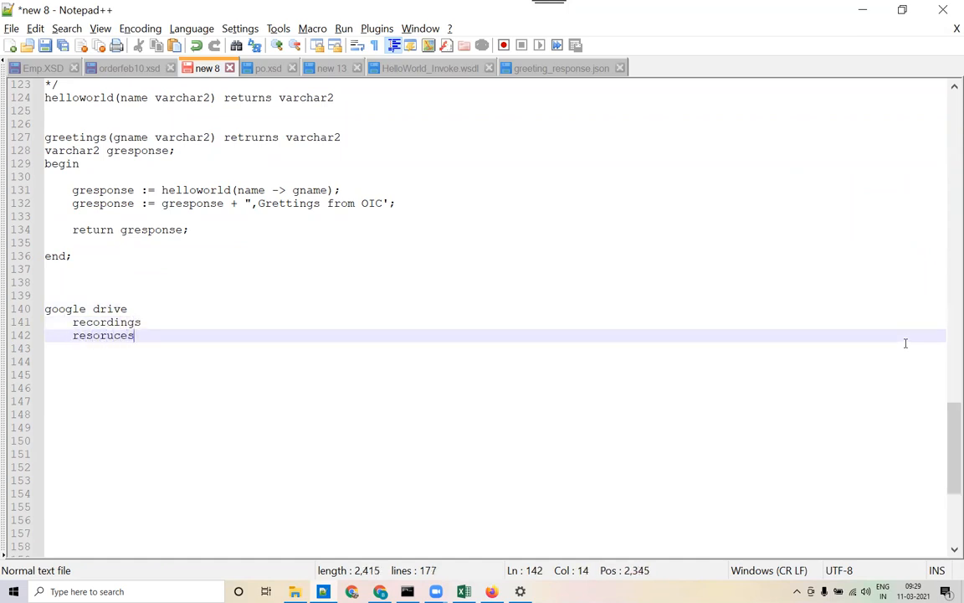
Add an unindented "email" line below the google drive entries, with "instance details" indented beneath it
{"action": "key", "text": "Return"}
{"action": "key", "text": "BackSpace"}
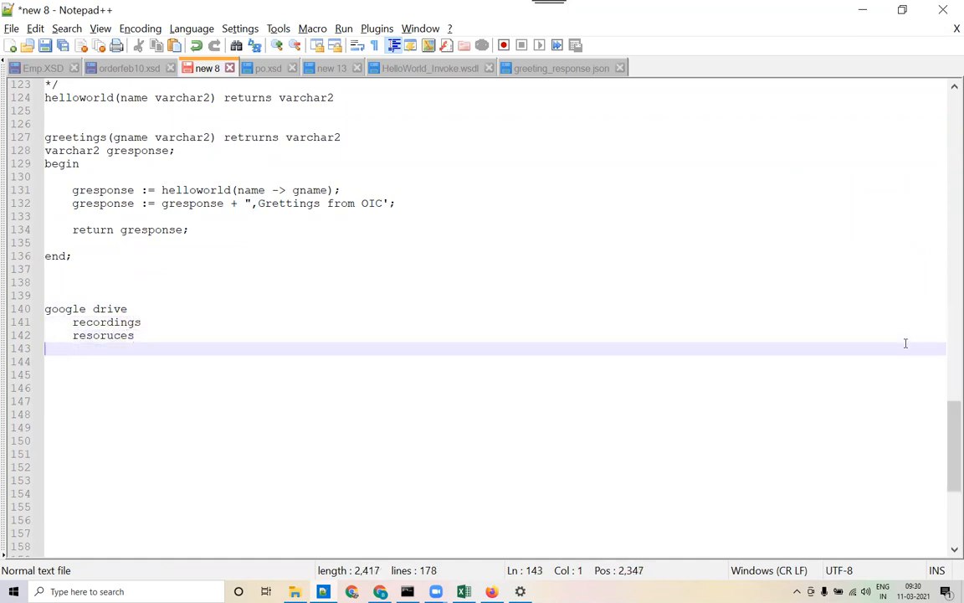
{"action": "type", "text": "email"}
{"action": "key", "text": "Return"}
{"action": "key", "text": "Tab"}
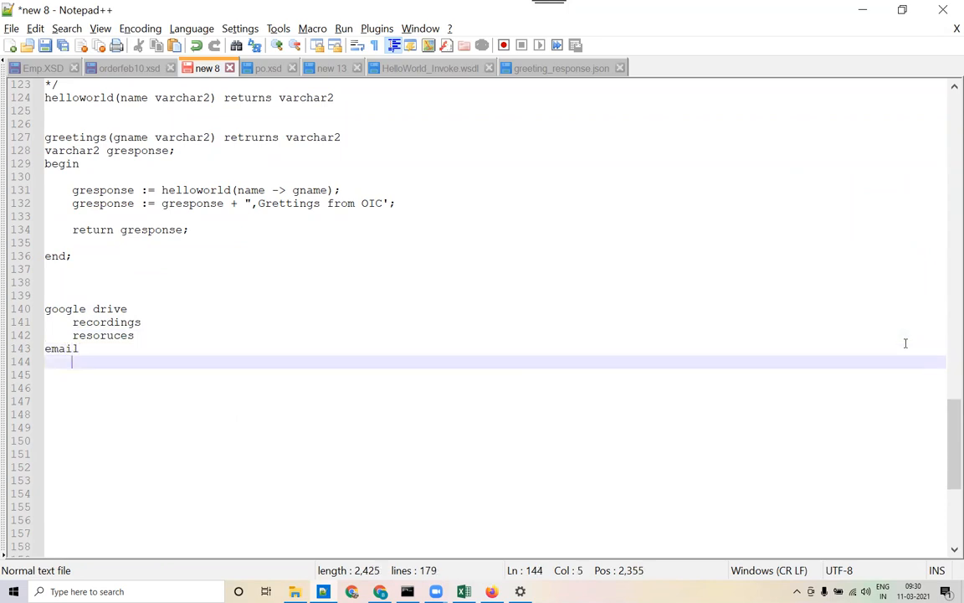
{"action": "type", "text": "instance d"}
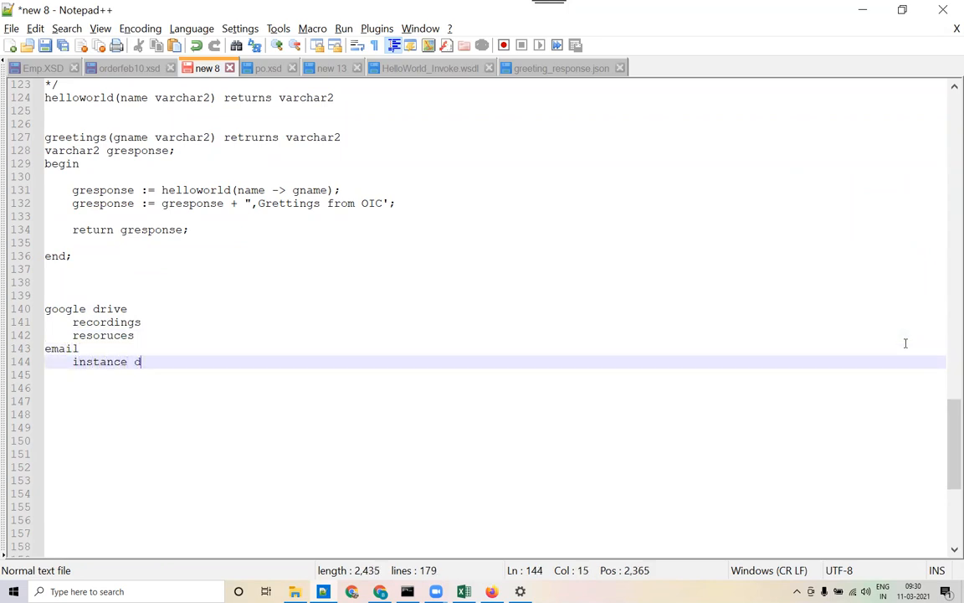
{"action": "type", "text": "etails"}
{"action": "key", "text": "Return"}
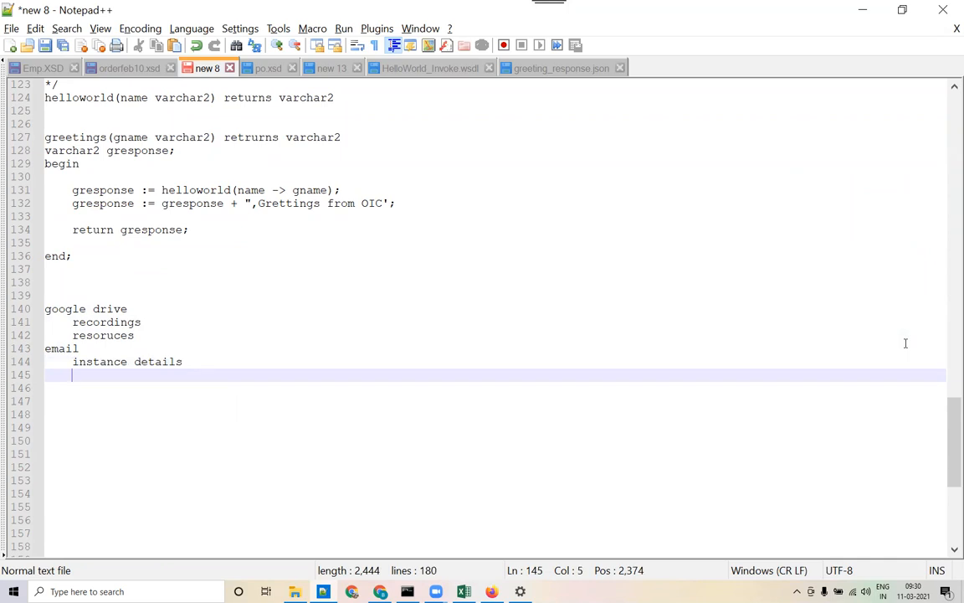
{"action": "key", "text": "alt+Tab"}
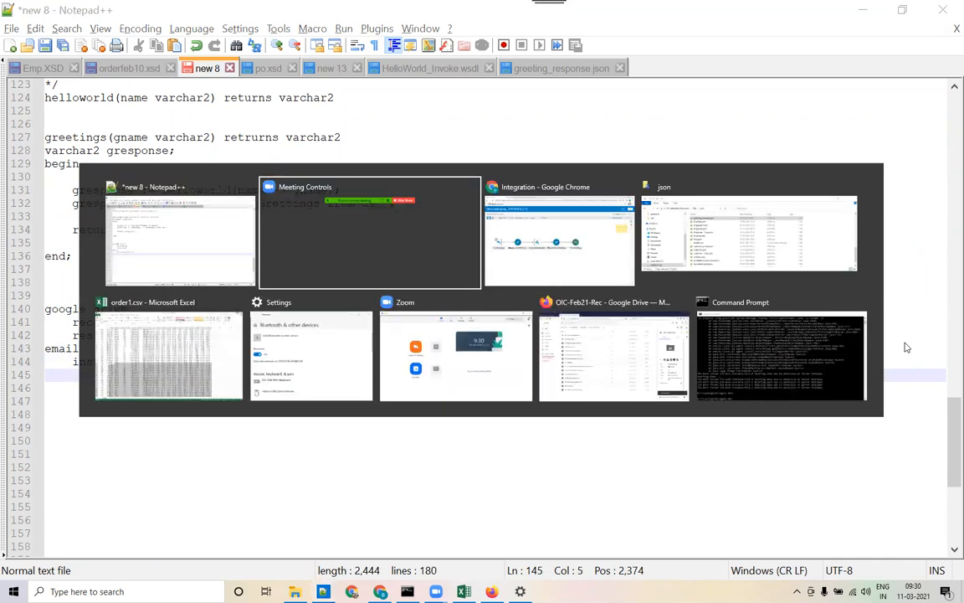
{"action": "key", "text": "alt+Tab"}
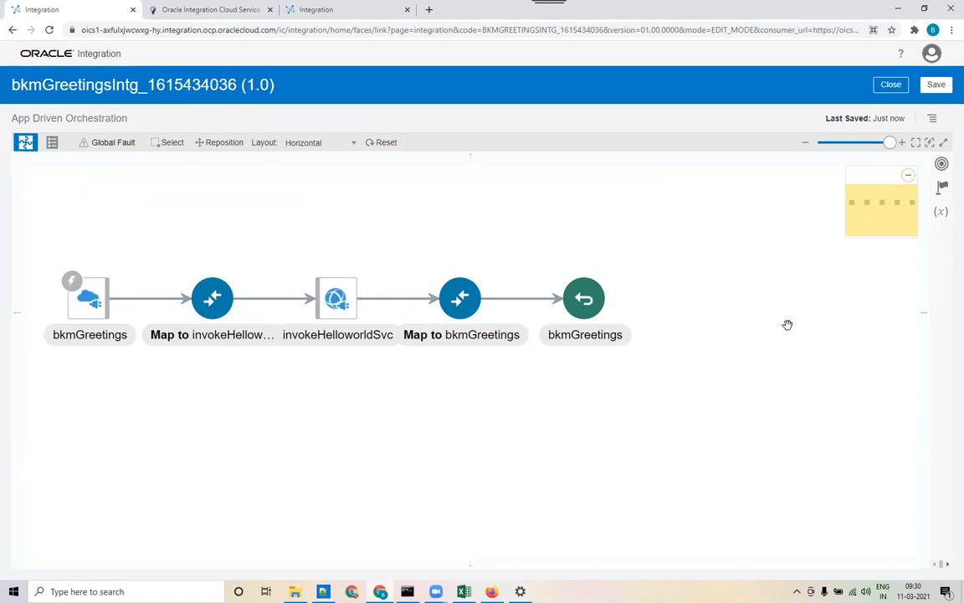
{"action": "key", "text": "alt+Tab"}
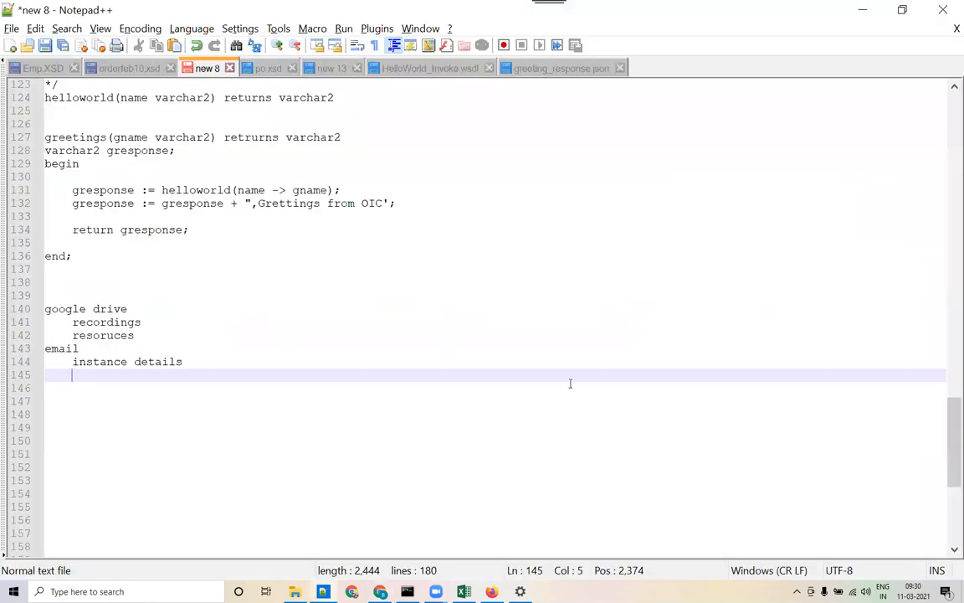
After a blank line, list the topics XSD/XML, WSDL and SOAP on separate unindented lines
{"action": "key", "text": "Return"}
{"action": "key", "text": "BackSpace"}
{"action": "type", "text": "XSD/XML"}
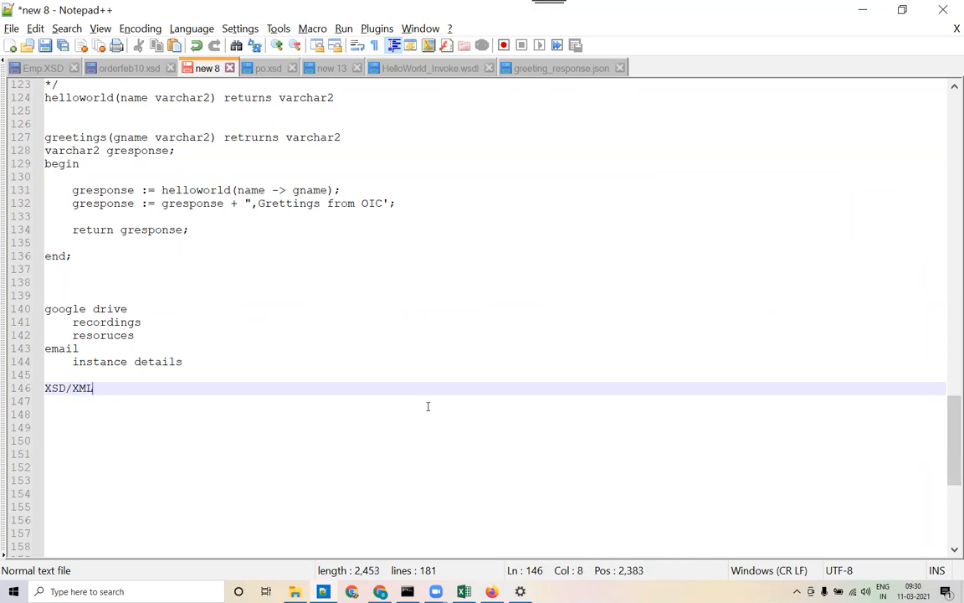
{"action": "key", "text": "Return"}
{"action": "type", "text": "WSDL"}
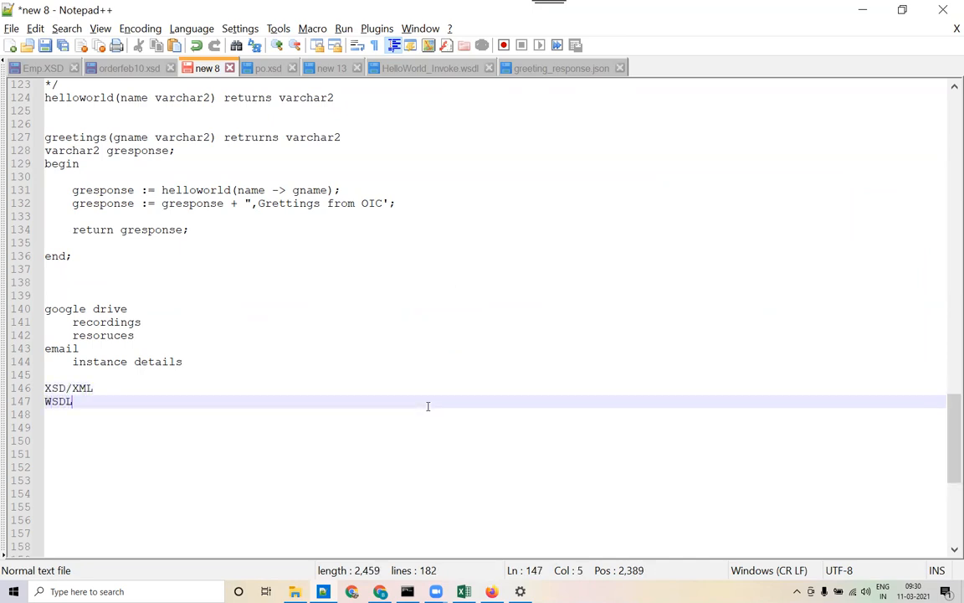
{"action": "key", "text": "Return"}
{"action": "type", "text": "SOAP"}
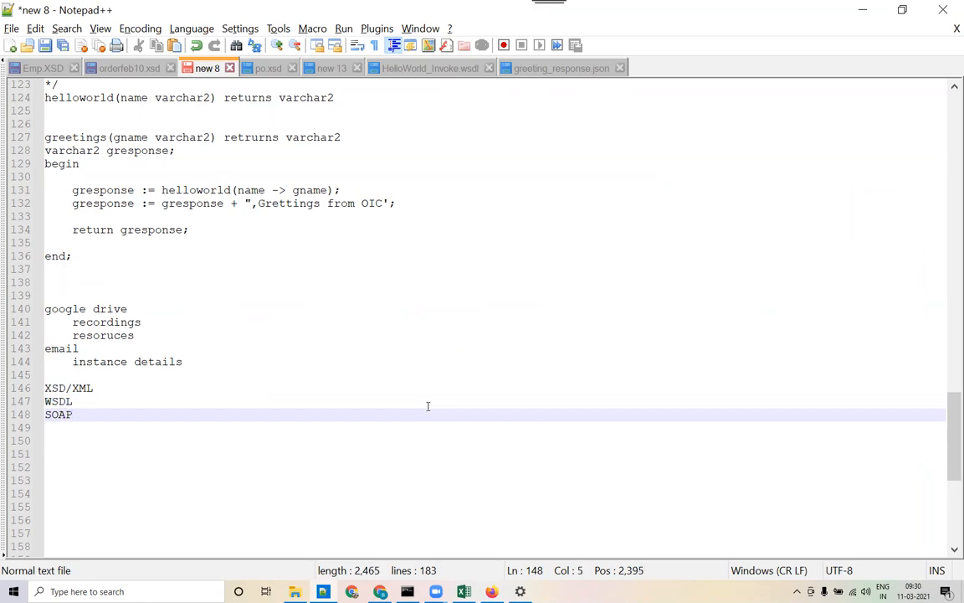
Extend the topic list below SOAP with JSON and REST on separate lines
{"action": "key", "text": "Return"}
{"action": "key", "text": "Return"}
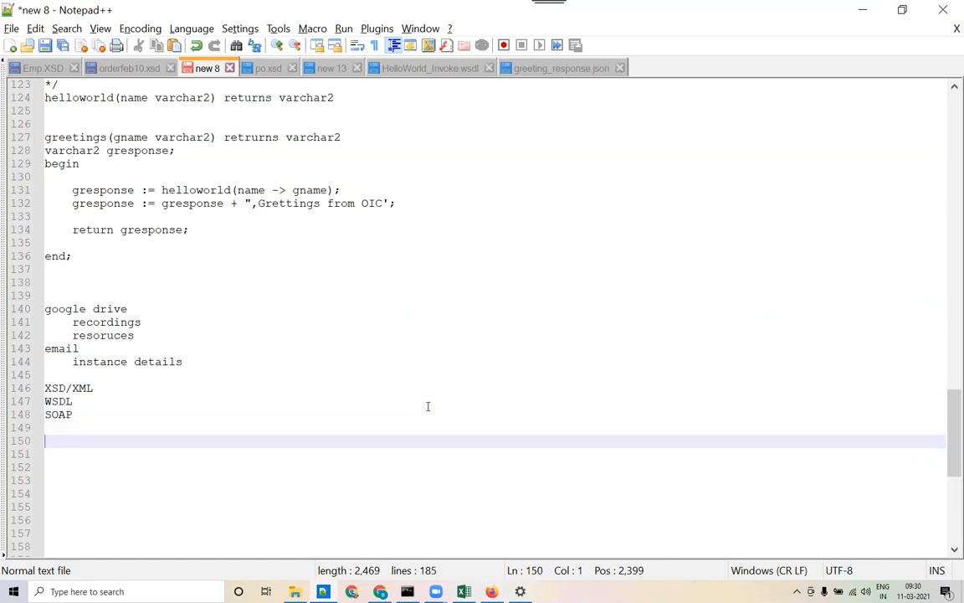
{"action": "type", "text": "REST"}
{"action": "left_click", "coordinate": [164, 433]}
{"action": "type", "text": "JSON"}
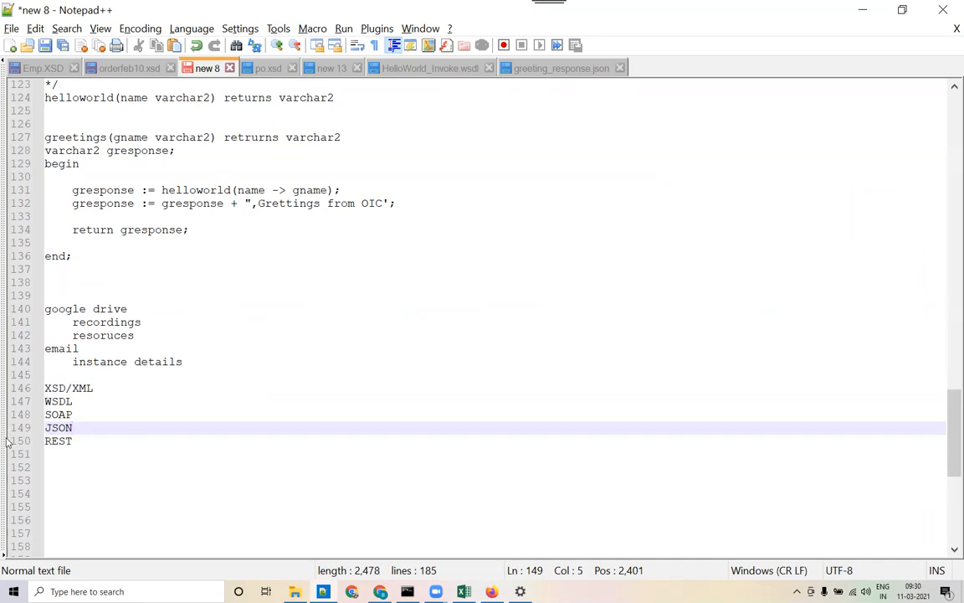
{"action": "left_click", "coordinate": [99, 439]}
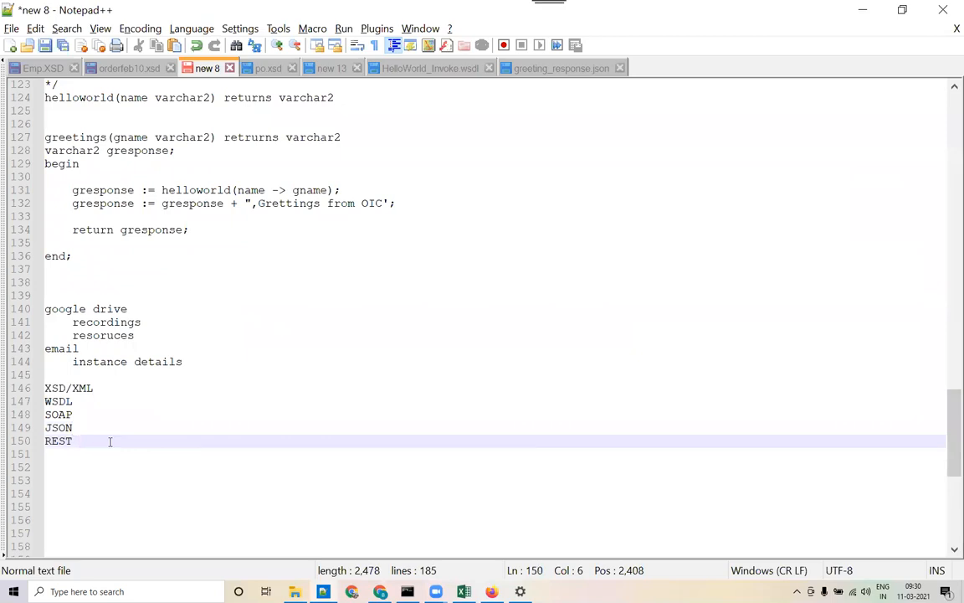
Switch to File Explorer and open the projecty folder under Training > OIC on the D: drive
{"action": "key", "text": "alt+Tab"}
{"action": "key", "text": "alt+Tab"}
{"action": "key", "text": "alt+Tab"}
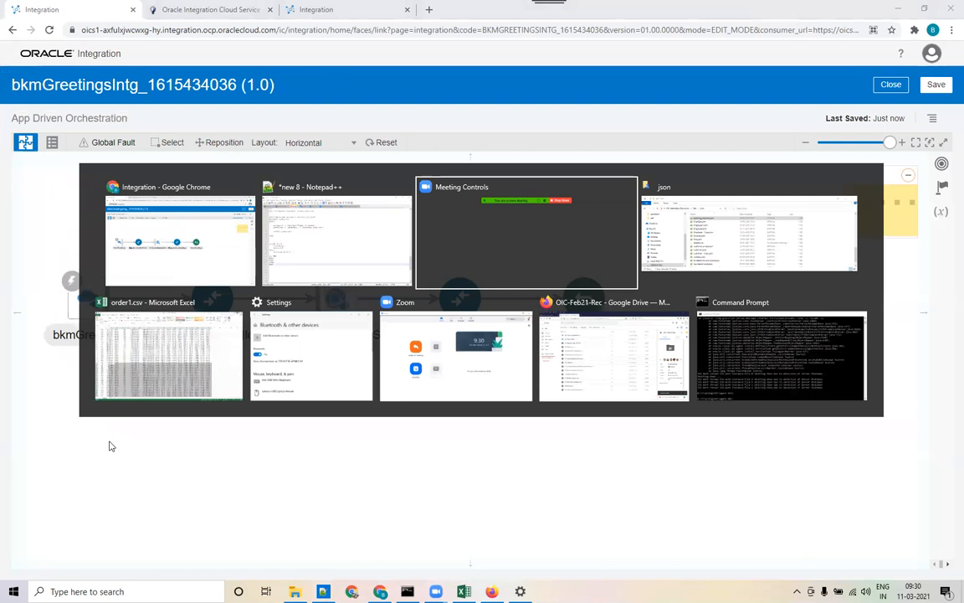
{"action": "key", "text": "alt+Tab"}
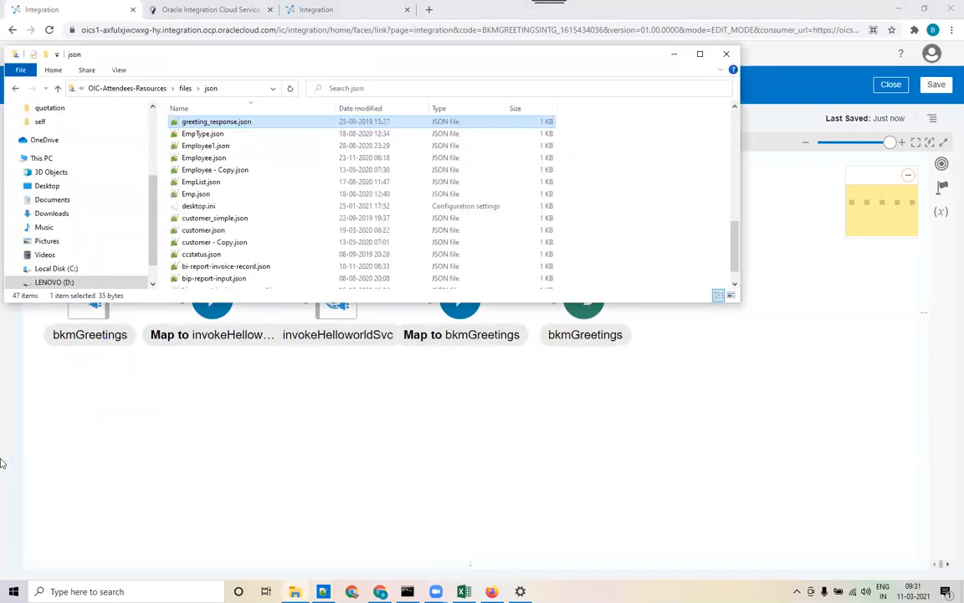
{"action": "left_click", "coordinate": [55, 282]}
{"action": "scroll", "coordinate": [239, 264], "scroll_direction": "down", "scroll_amount": 3}
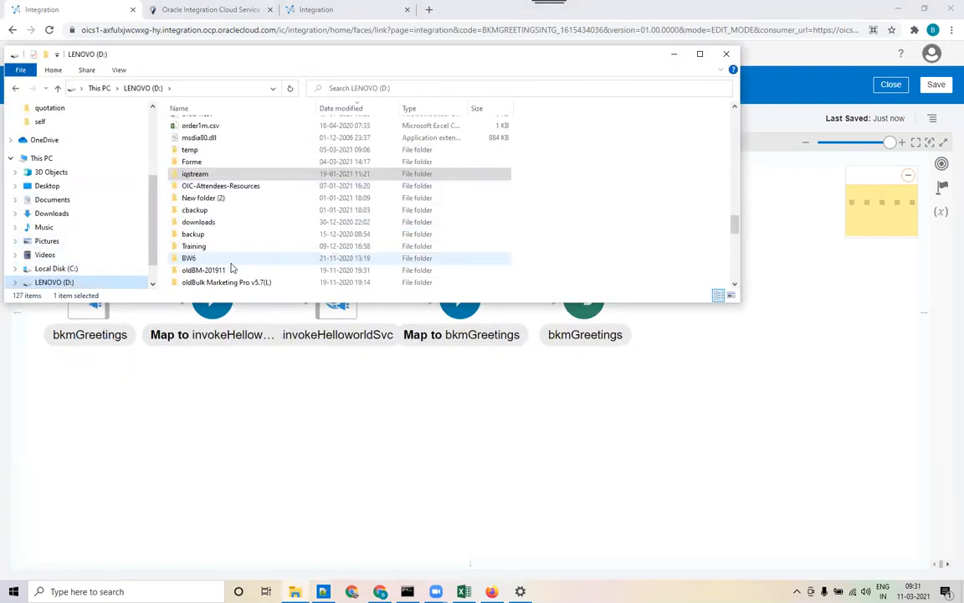
{"action": "double_click", "coordinate": [194, 246]}
{"action": "left_click", "coordinate": [200, 236]}
{"action": "scroll", "coordinate": [201, 241], "scroll_direction": "down", "scroll_amount": 5}
{"action": "double_click", "coordinate": [194, 125]}
{"action": "left_click", "coordinate": [208, 211]}
{"action": "double_click", "coordinate": [205, 258]}
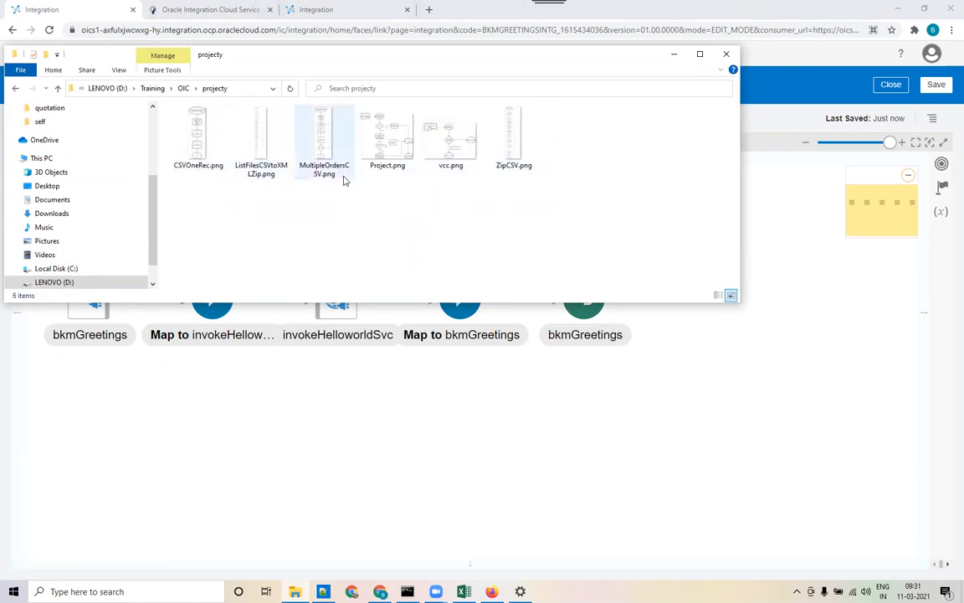
View the project flowcharts from vcc.png through ZipCSV, Project, MultipleOrdersCSV and CSVOneRec, and close the image viewer
{"action": "double_click", "coordinate": [458, 166]}
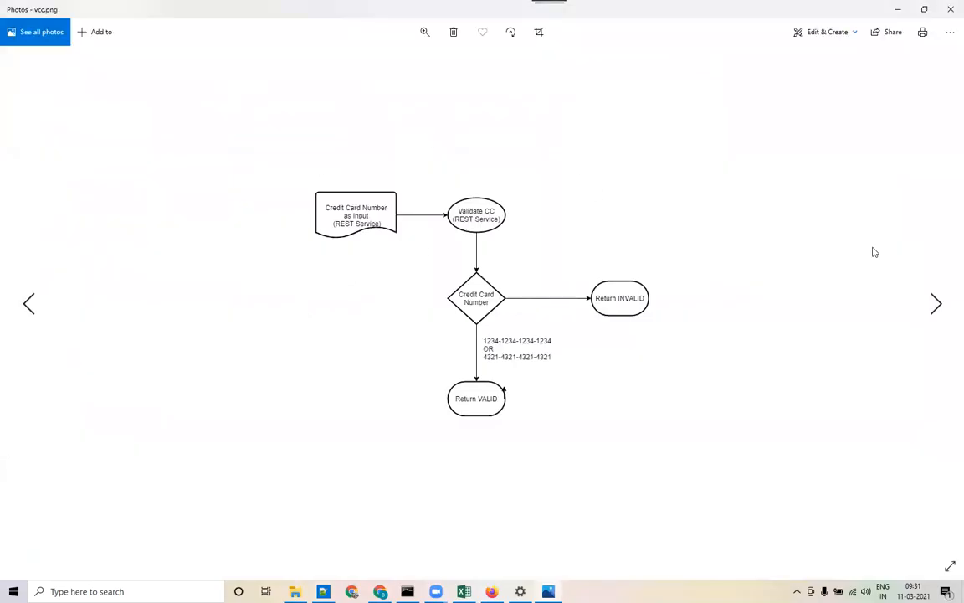
{"action": "left_click", "coordinate": [935, 302]}
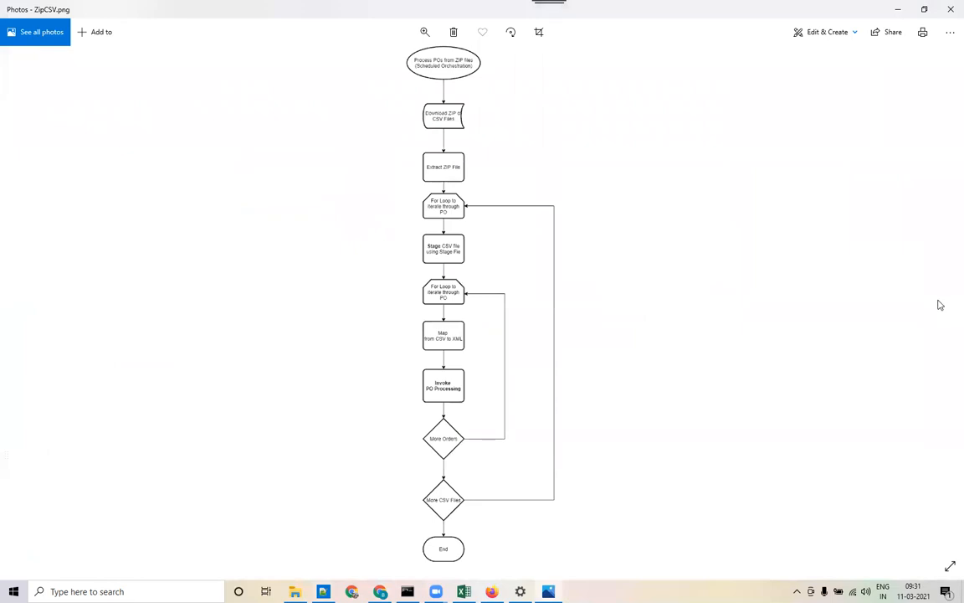
{"action": "left_click", "coordinate": [30, 305]}
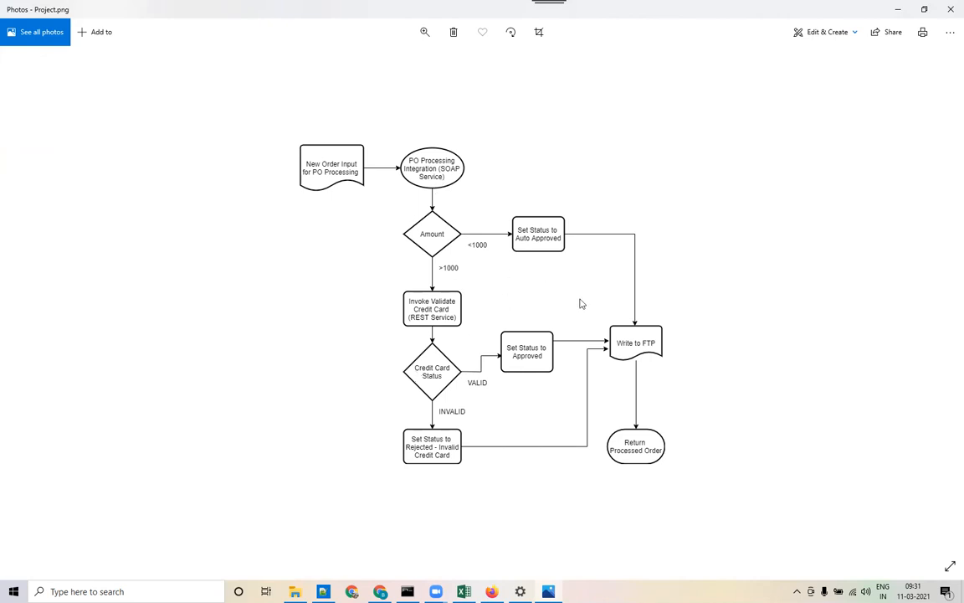
{"action": "left_click", "coordinate": [29, 303]}
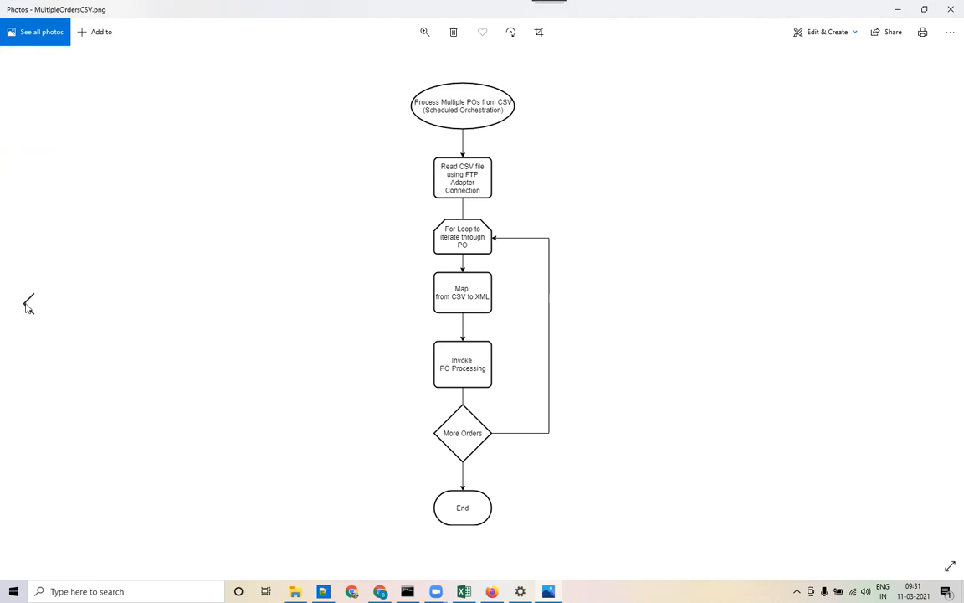
{"action": "left_click", "coordinate": [28, 308]}
{"action": "left_click", "coordinate": [27, 309]}
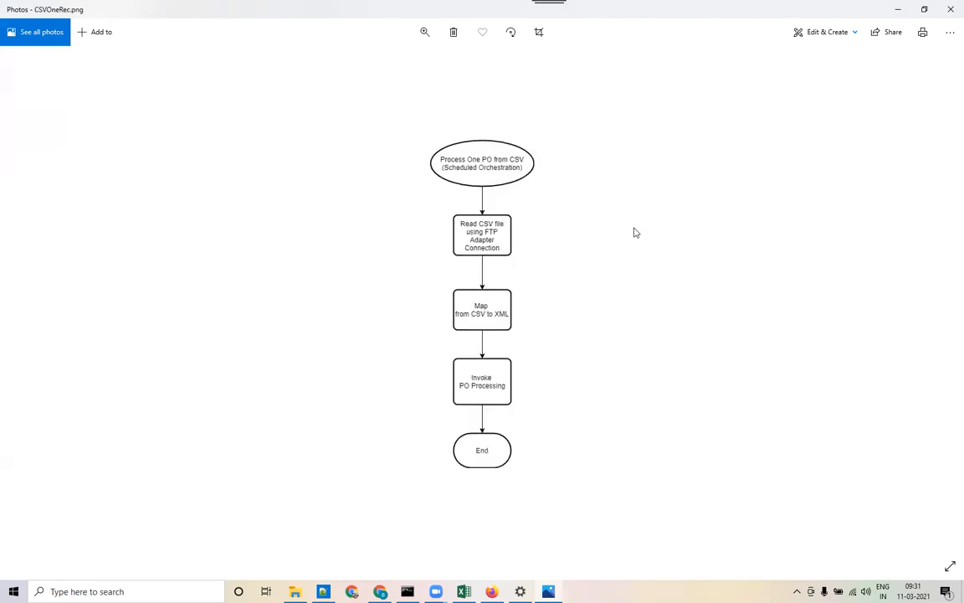
{"action": "left_click", "coordinate": [950, 9]}
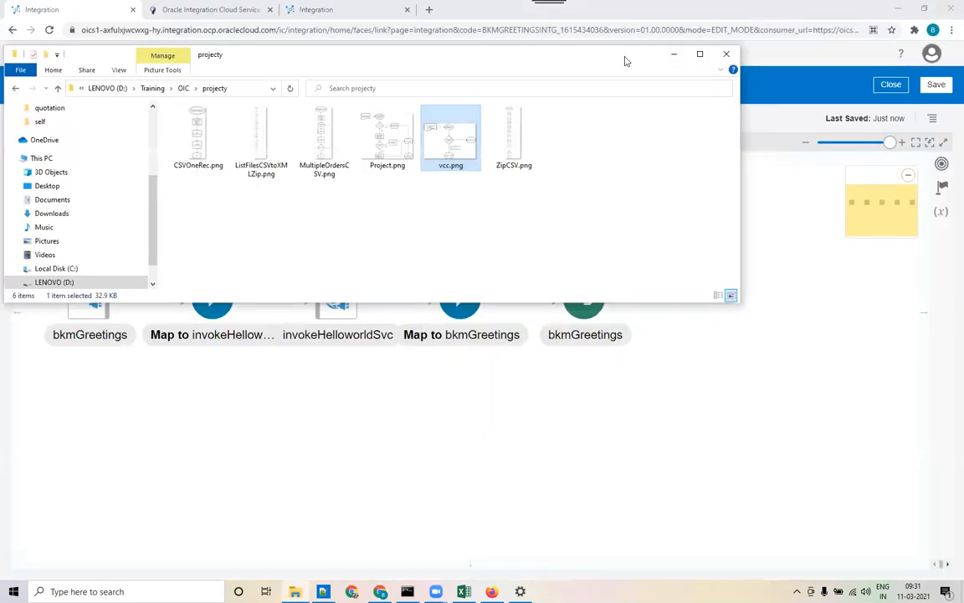
Move the projecty folder window aside and switch back to the Notepad++ notes
{"action": "left_click_drag", "start_coordinate": [674, 49], "coordinate": [725, 37]}
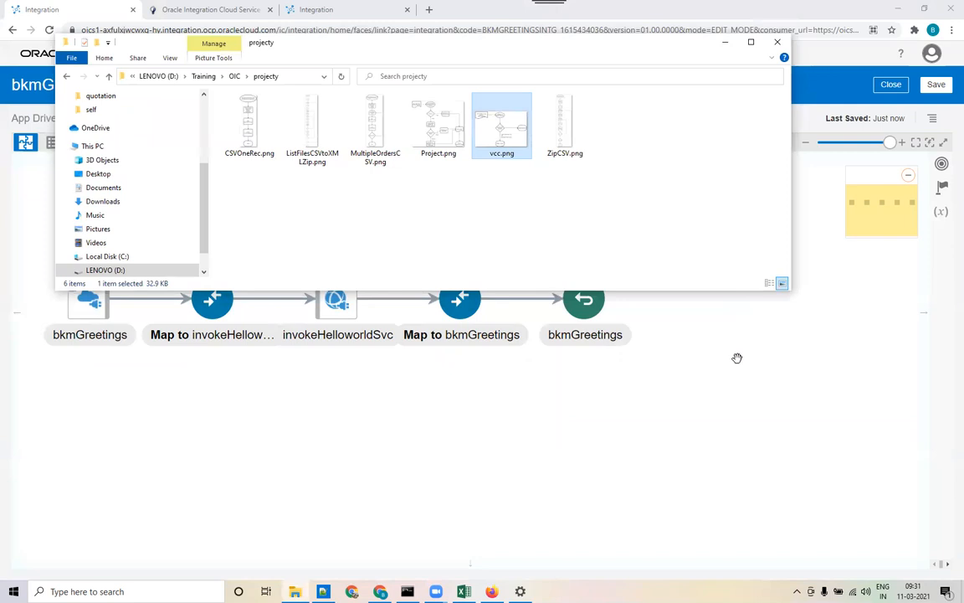
{"action": "key", "text": "alt+Tab"}
{"action": "key", "text": "Tab"}
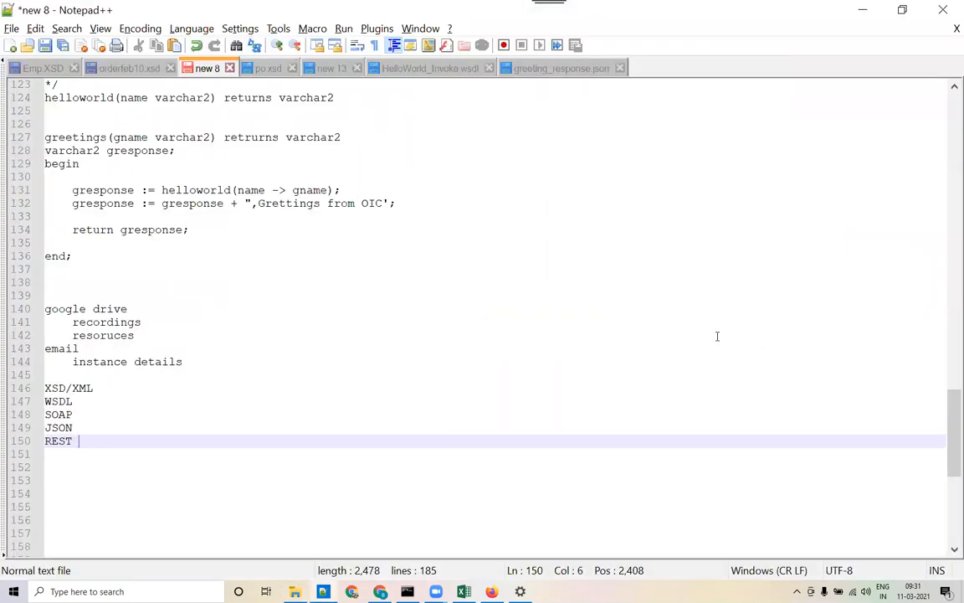
Start saving the new 8 notes to a file and cancel the save
{"action": "key", "text": "ctrl+s"}
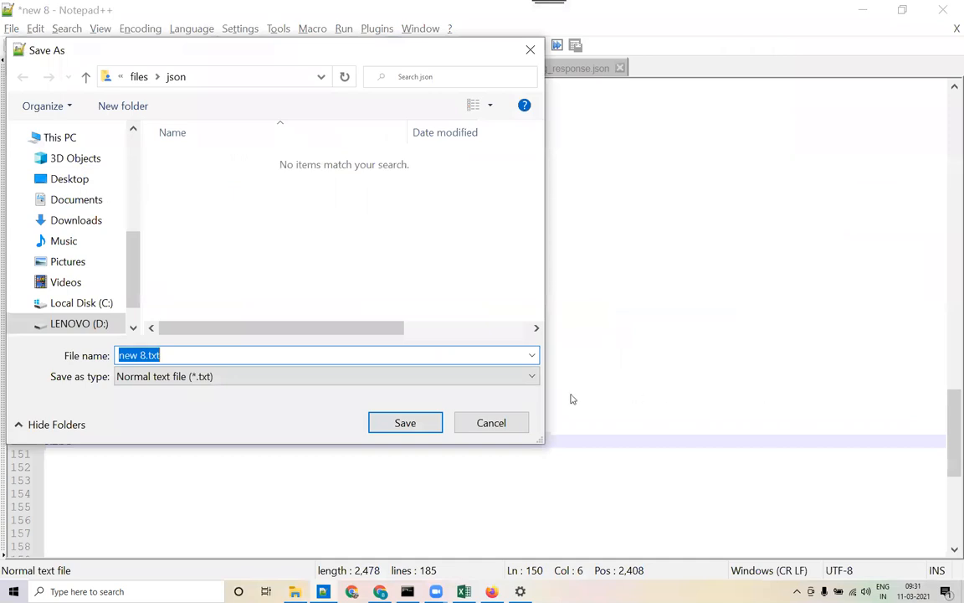
{"action": "left_click", "coordinate": [513, 422]}
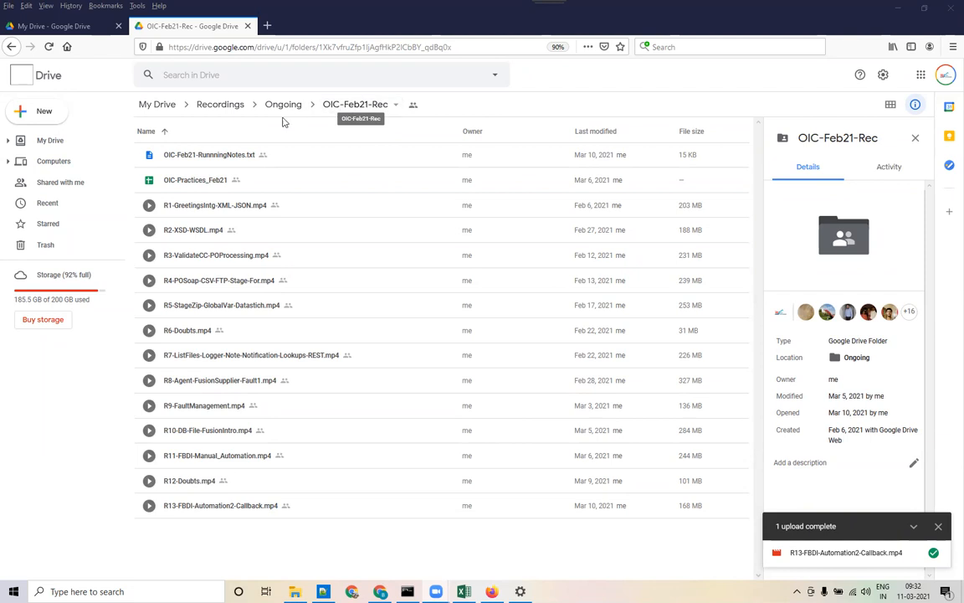
Switch to Google Drive and open the wsdls folder under My Drive > OIC-Attendees-Resources > files
{"action": "left_click", "coordinate": [150, 106]}
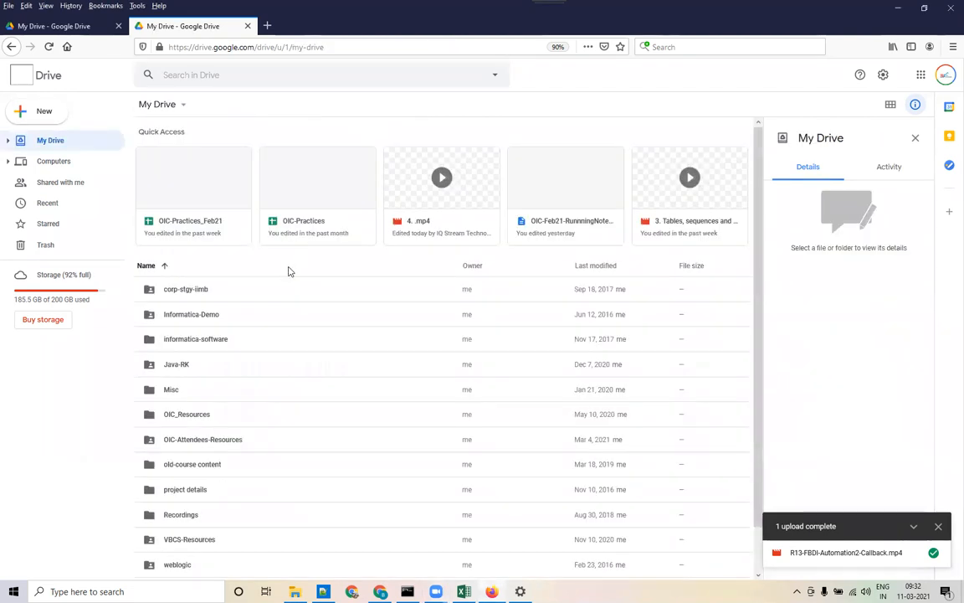
{"action": "scroll", "coordinate": [276, 293], "scroll_direction": "down", "scroll_amount": 1}
{"action": "double_click", "coordinate": [231, 393]}
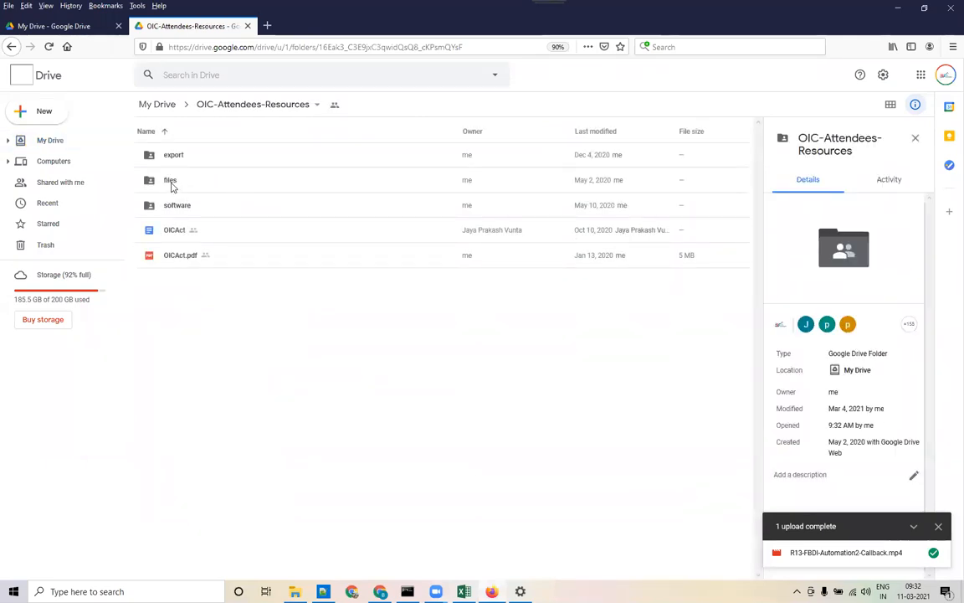
{"action": "left_click", "coordinate": [180, 258]}
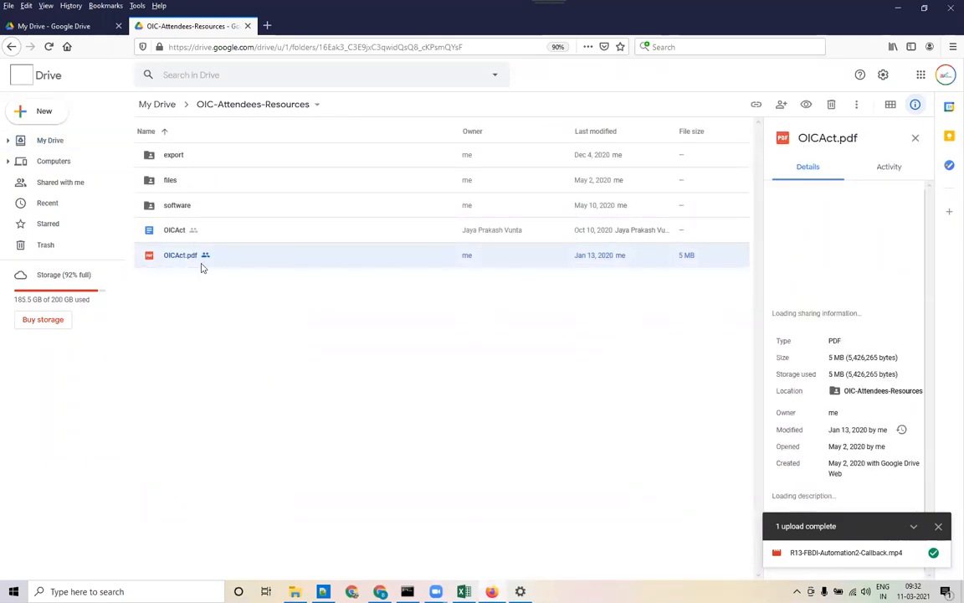
{"action": "double_click", "coordinate": [171, 184]}
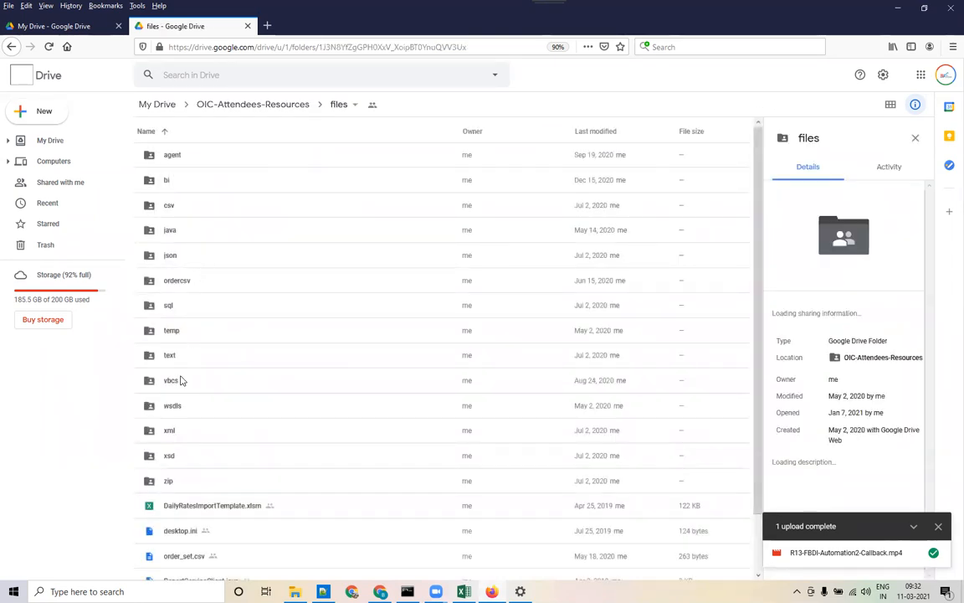
{"action": "double_click", "coordinate": [186, 408]}
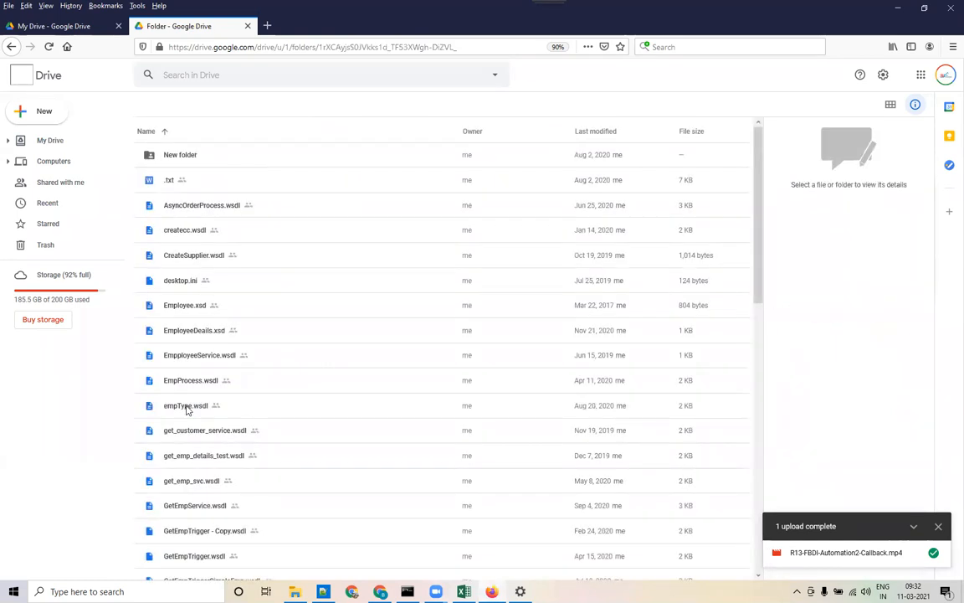
Locate HelloWorld_Invoke.wsdl in the wsdls folder, and open the Shared with me list
{"action": "scroll", "coordinate": [273, 355], "scroll_direction": "down", "scroll_amount": 2}
{"action": "scroll", "coordinate": [273, 352], "scroll_direction": "down", "scroll_amount": 5}
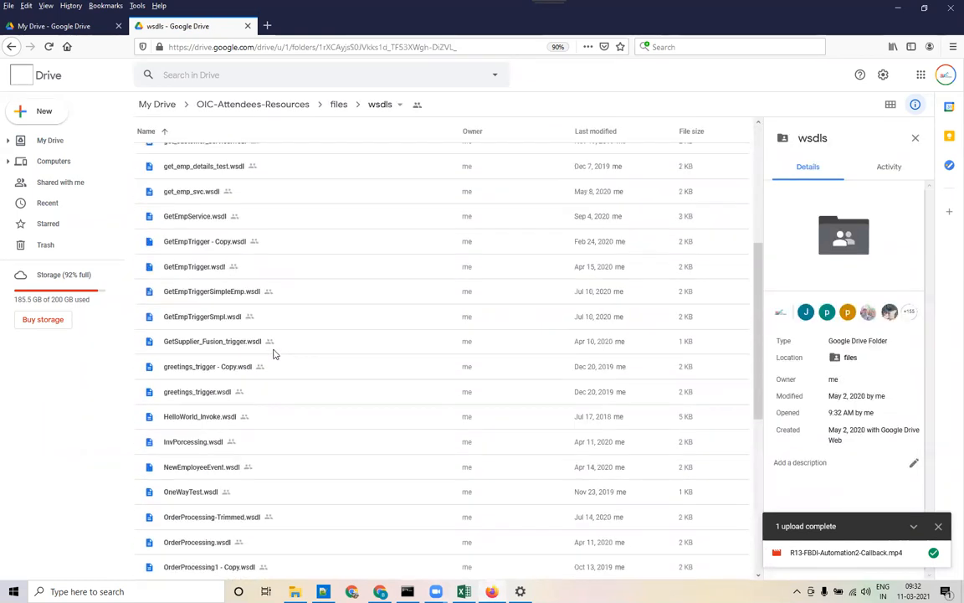
{"action": "left_click", "coordinate": [210, 279]}
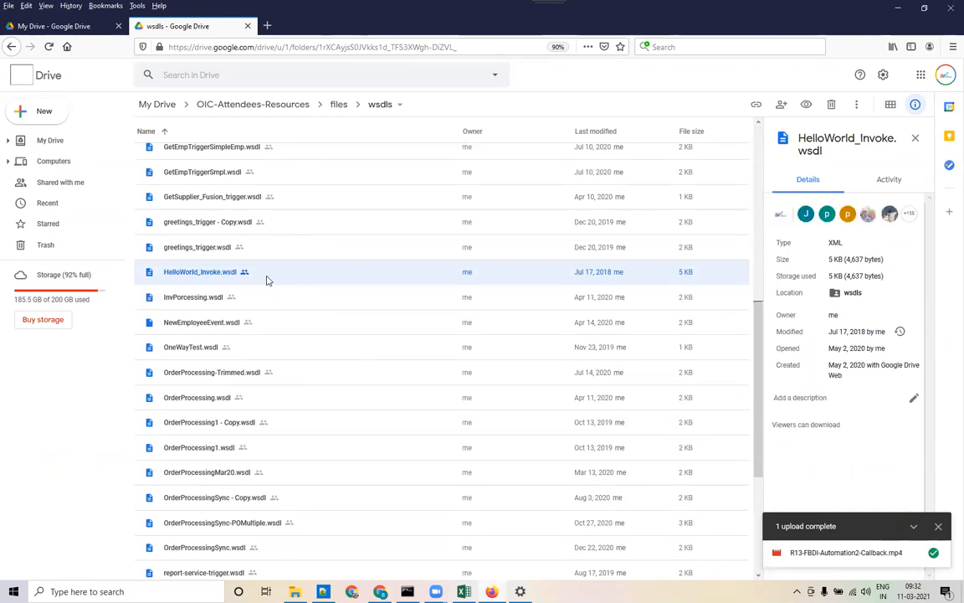
{"action": "scroll", "coordinate": [298, 286], "scroll_direction": "up", "scroll_amount": 3}
{"action": "scroll", "coordinate": [298, 287], "scroll_direction": "up", "scroll_amount": 3}
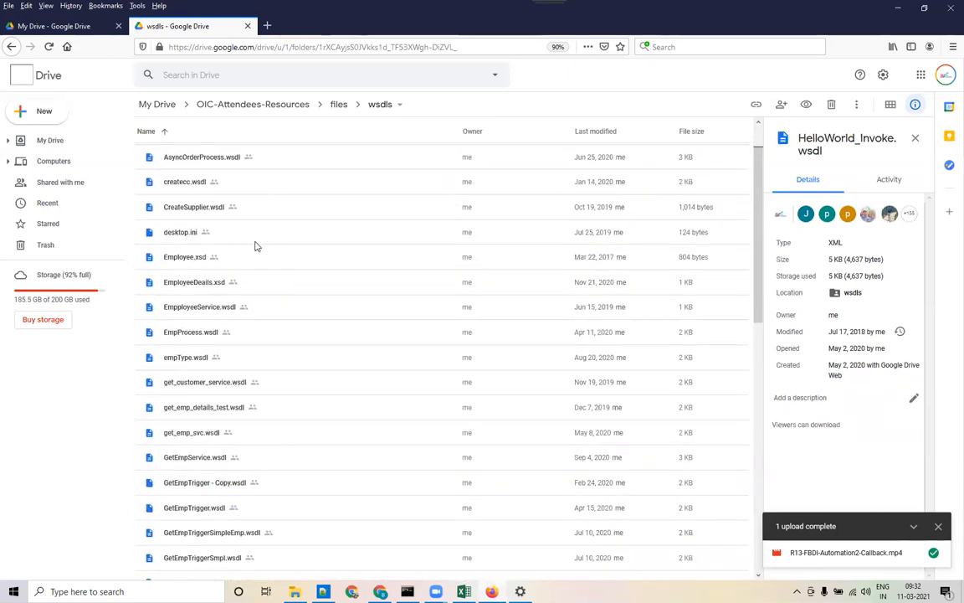
{"action": "left_click", "coordinate": [61, 189]}
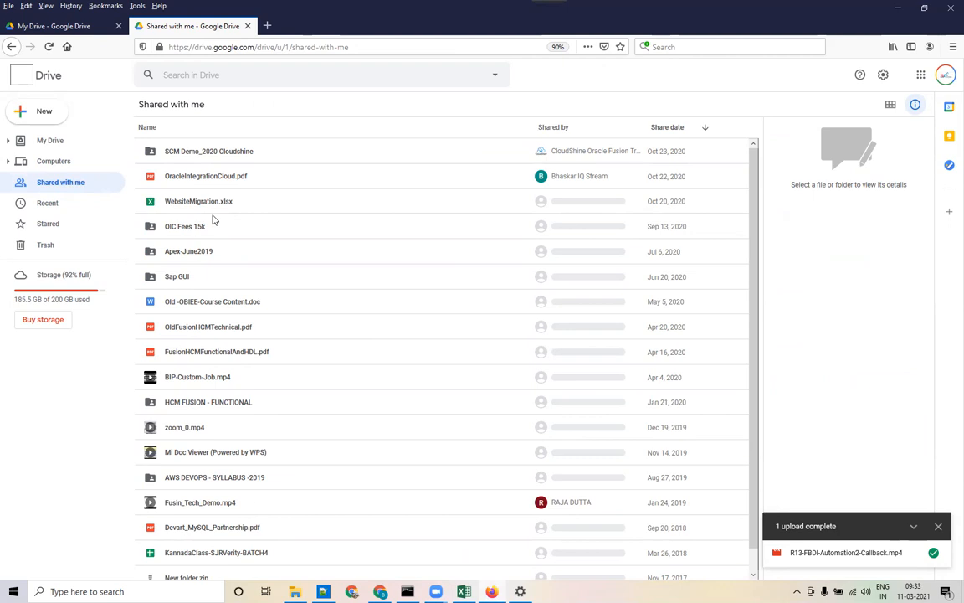
Switch to the Notepad++ notes and highlight the contact phone number below the class timings
{"action": "key", "text": "alt+Tab"}
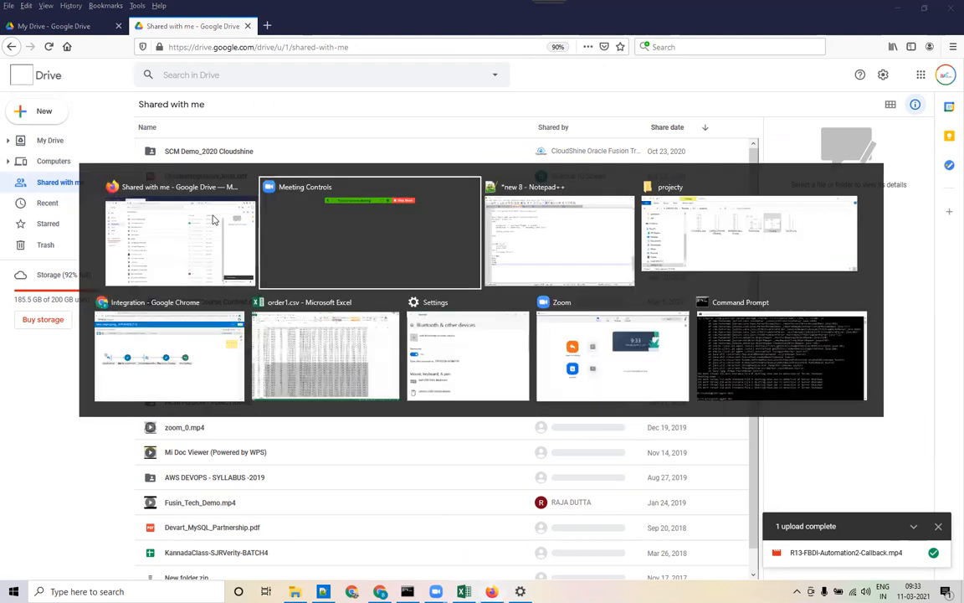
{"action": "scroll", "coordinate": [205, 216], "scroll_direction": "up", "scroll_amount": 17}
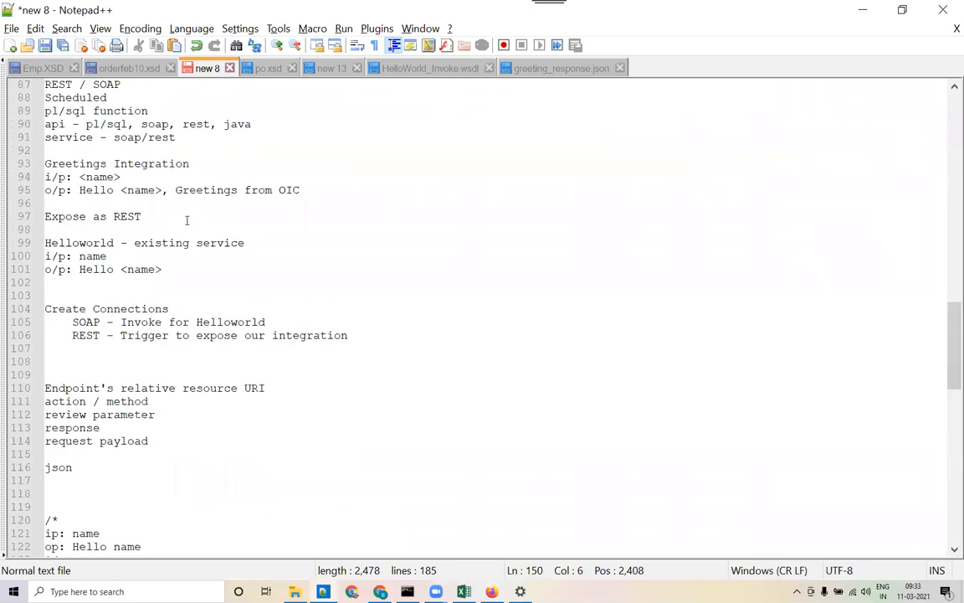
{"action": "scroll", "coordinate": [187, 220], "scroll_direction": "up", "scroll_amount": 4}
{"action": "scroll", "coordinate": [187, 220], "scroll_direction": "up", "scroll_amount": 3}
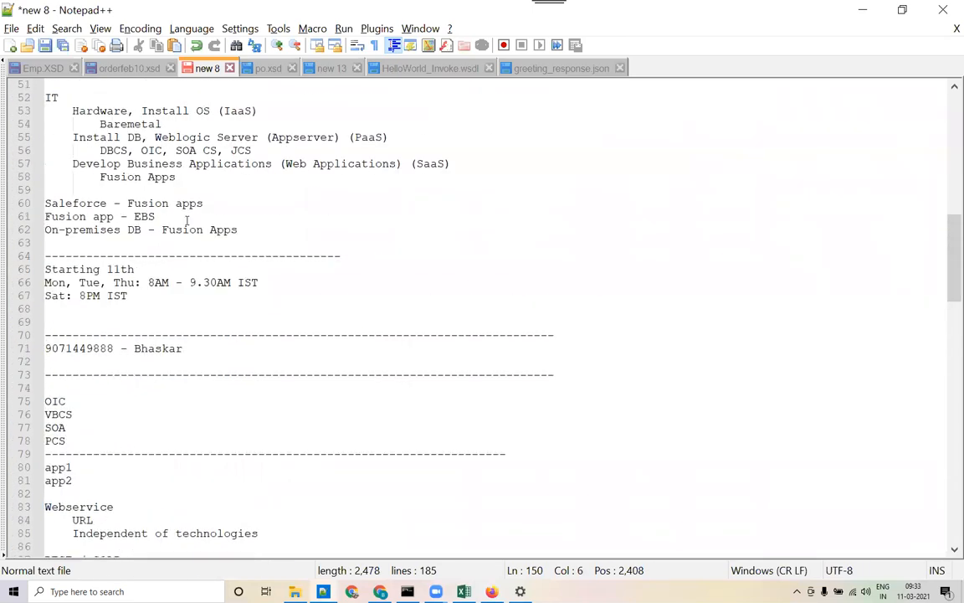
{"action": "left_click_drag", "start_coordinate": [114, 348], "coordinate": [41, 348]}
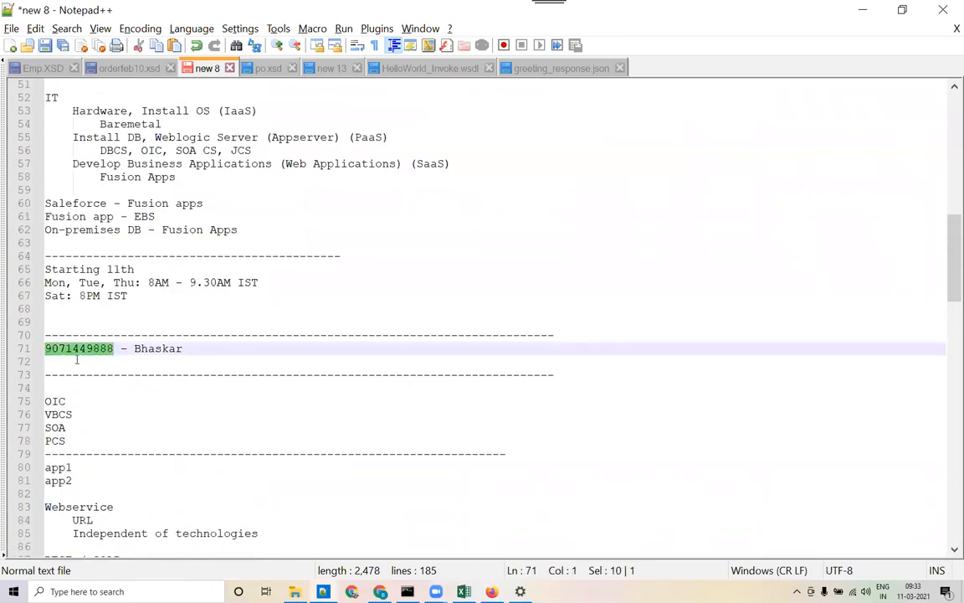
{"action": "left_click", "coordinate": [79, 350]}
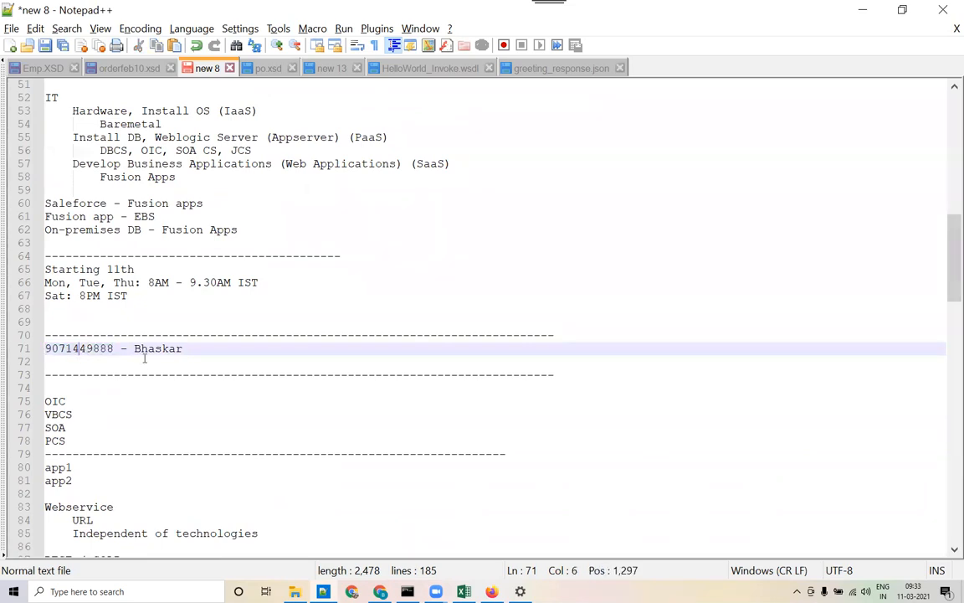
{"action": "left_click_drag", "start_coordinate": [114, 348], "coordinate": [45, 348]}
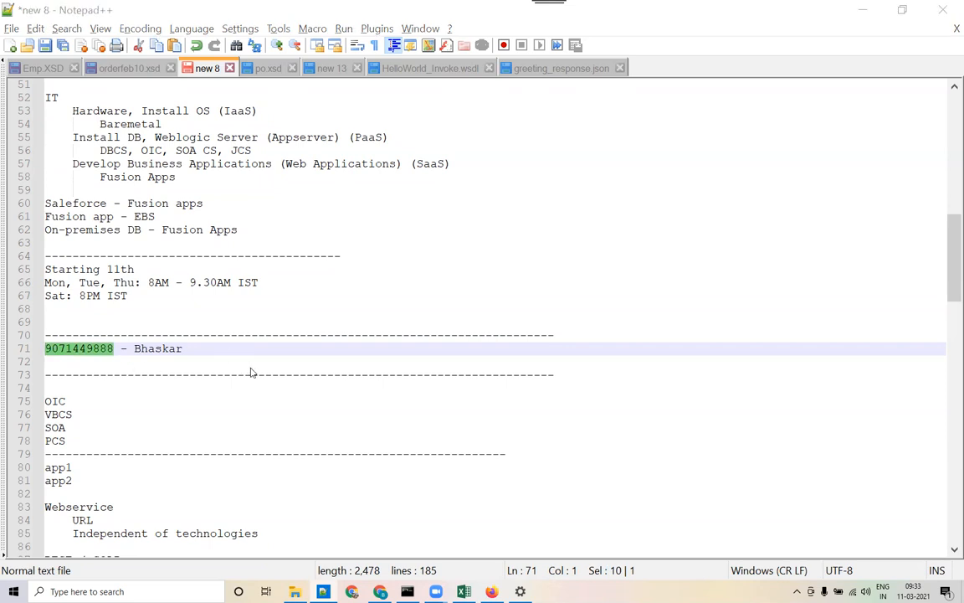
Switch to Google Drive in Firefox and return to the wsdls folder listing
{"action": "key", "text": "alt+Tab"}
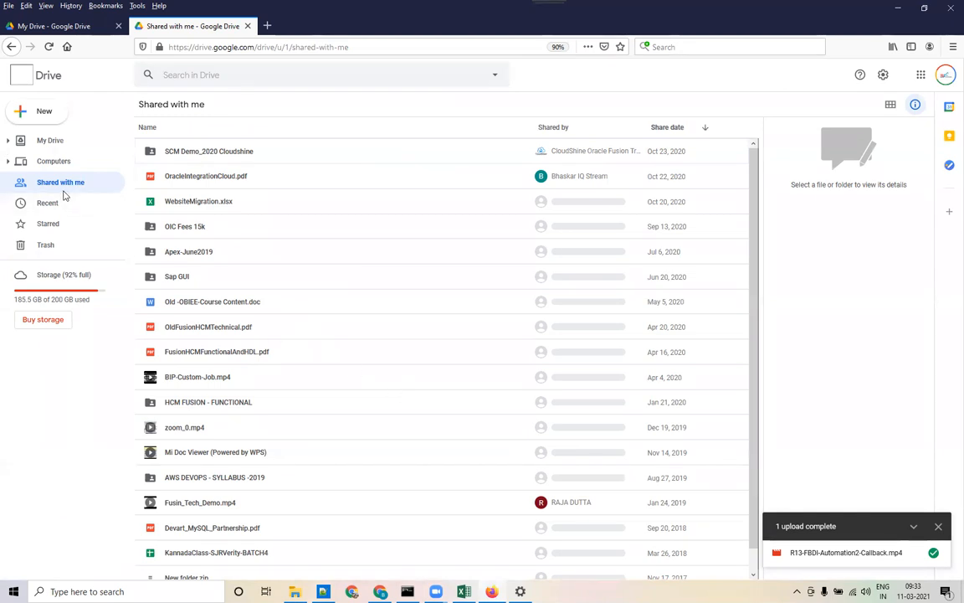
{"action": "left_click", "coordinate": [12, 48]}
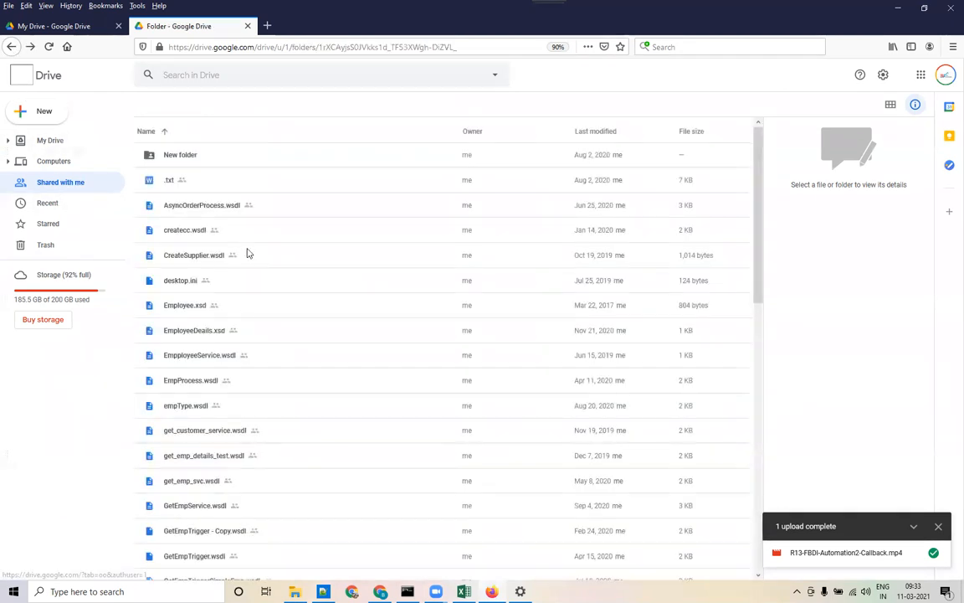
{"action": "scroll", "coordinate": [263, 282], "scroll_direction": "down", "scroll_amount": 3}
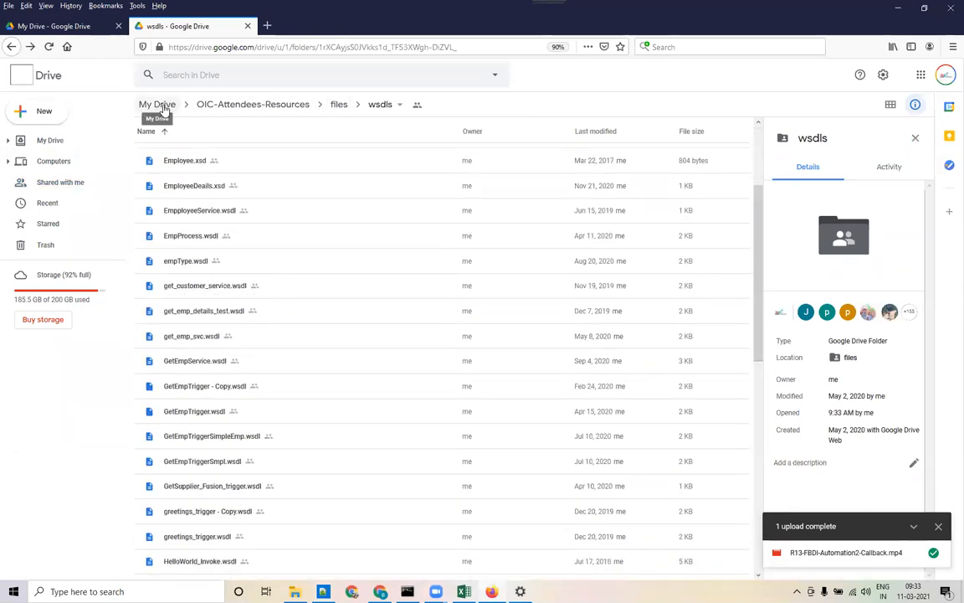
Switch to the Notepad++ notes and delete two blank lines between "end;" and "google drive"
{"action": "key", "text": "alt+Tab"}
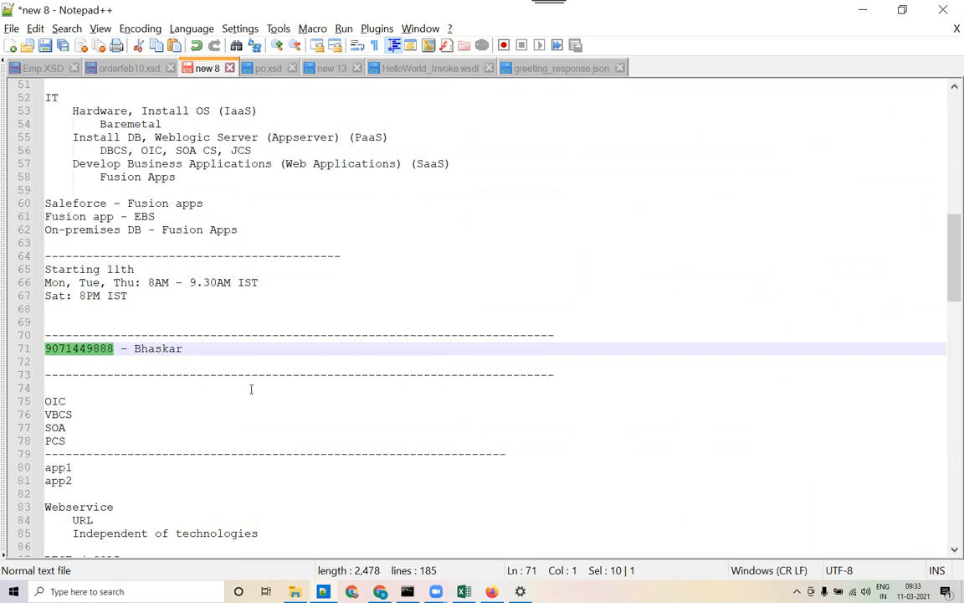
{"action": "scroll", "coordinate": [250, 389], "scroll_direction": "down", "scroll_amount": 3}
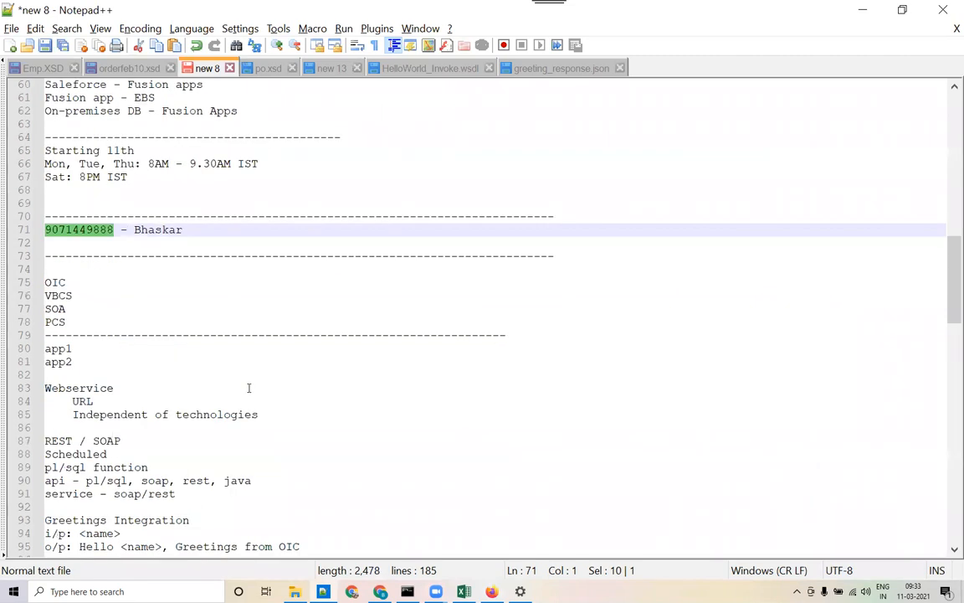
{"action": "scroll", "coordinate": [248, 388], "scroll_direction": "down", "scroll_amount": 3}
{"action": "scroll", "coordinate": [246, 388], "scroll_direction": "down", "scroll_amount": 12}
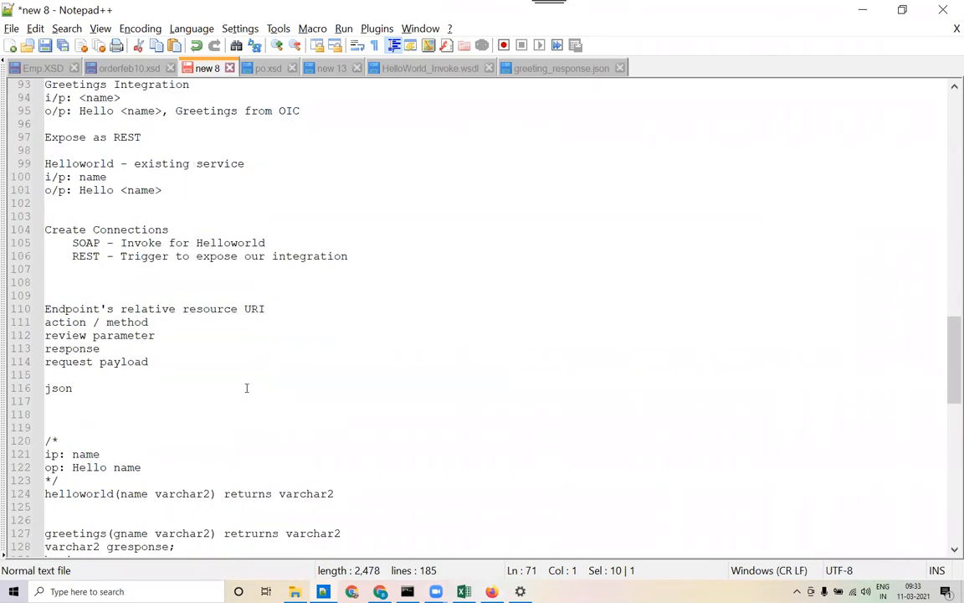
{"action": "scroll", "coordinate": [246, 387], "scroll_direction": "down", "scroll_amount": 8}
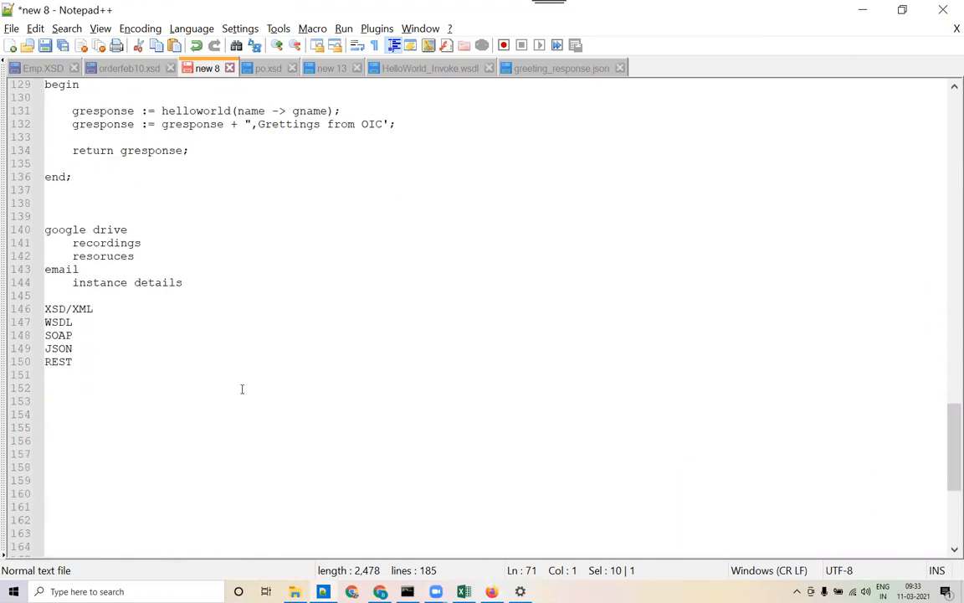
{"action": "left_click", "coordinate": [52, 376]}
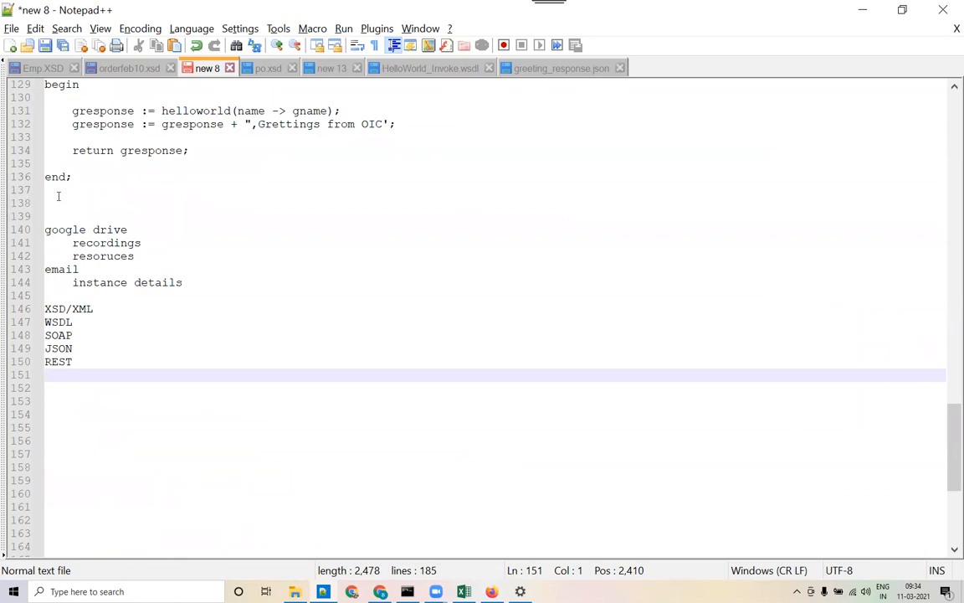
{"action": "left_click_drag", "start_coordinate": [53, 190], "coordinate": [67, 200]}
{"action": "key", "text": "Delete"}
{"action": "key", "text": "Delete"}
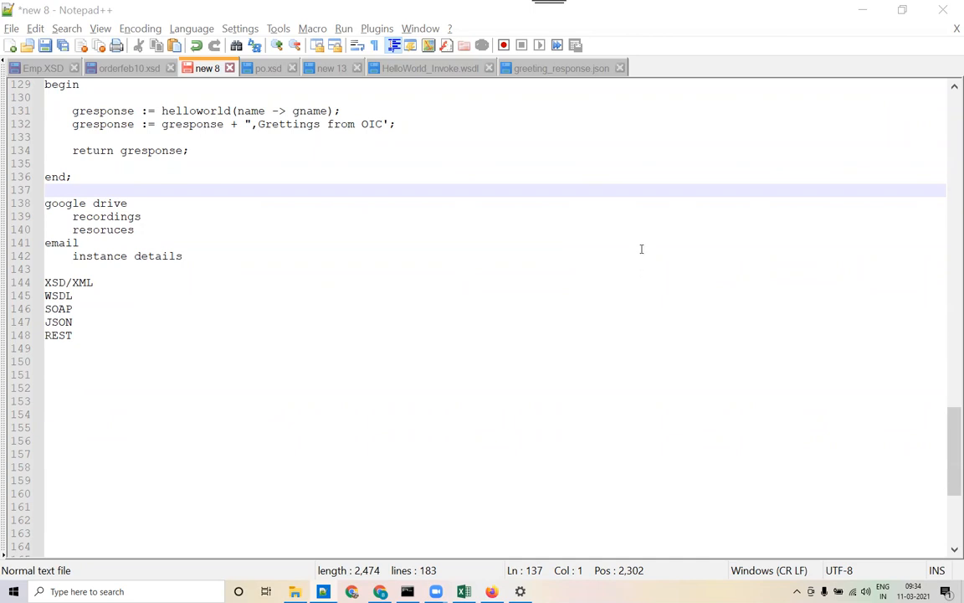
Correct the misspelled "Grettings" to "Greetings" in the second gresponse assignment
{"action": "left_click", "coordinate": [285, 124]}
{"action": "key", "text": "BackSpace"}
{"action": "type", "text": "e"}
Review the Greetings Integration notes, highlighting REST and Helloworld, and return to the empty line below the topic list
{"action": "scroll", "coordinate": [178, 305], "scroll_direction": "up", "scroll_amount": 5}
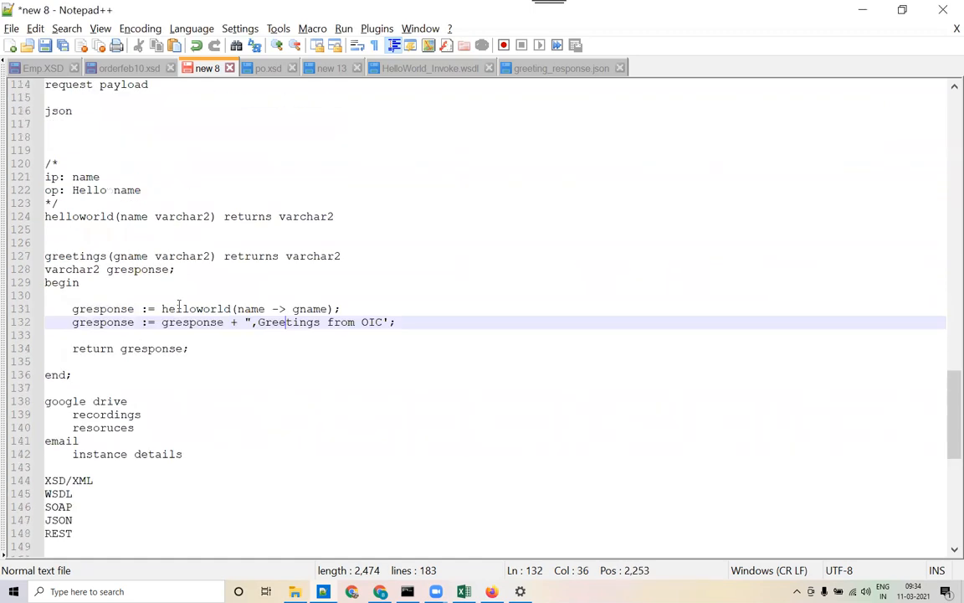
{"action": "scroll", "coordinate": [178, 306], "scroll_direction": "up", "scroll_amount": 9}
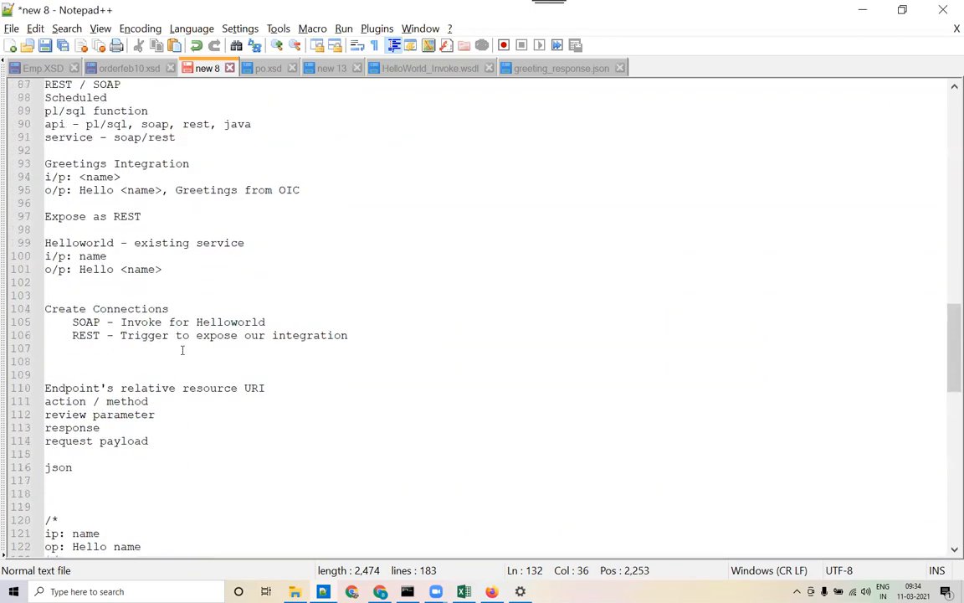
{"action": "double_click", "coordinate": [124, 217]}
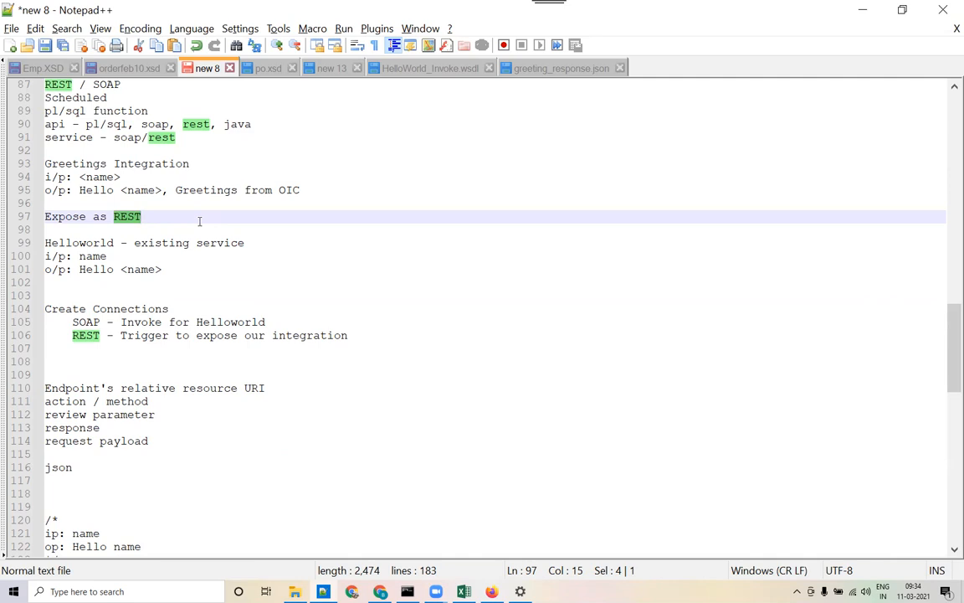
{"action": "double_click", "coordinate": [93, 243]}
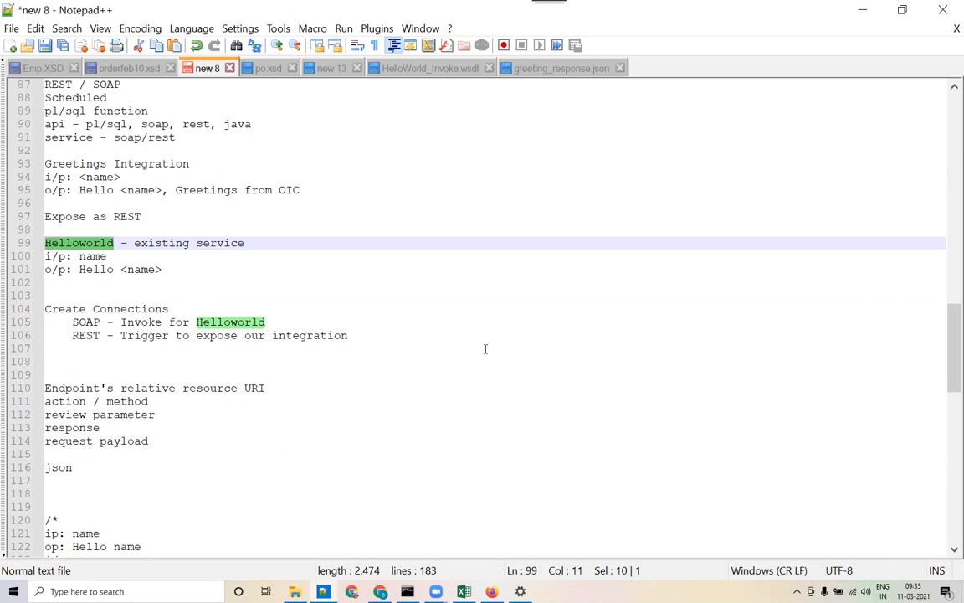
{"action": "scroll", "coordinate": [484, 349], "scroll_direction": "down", "scroll_amount": 10}
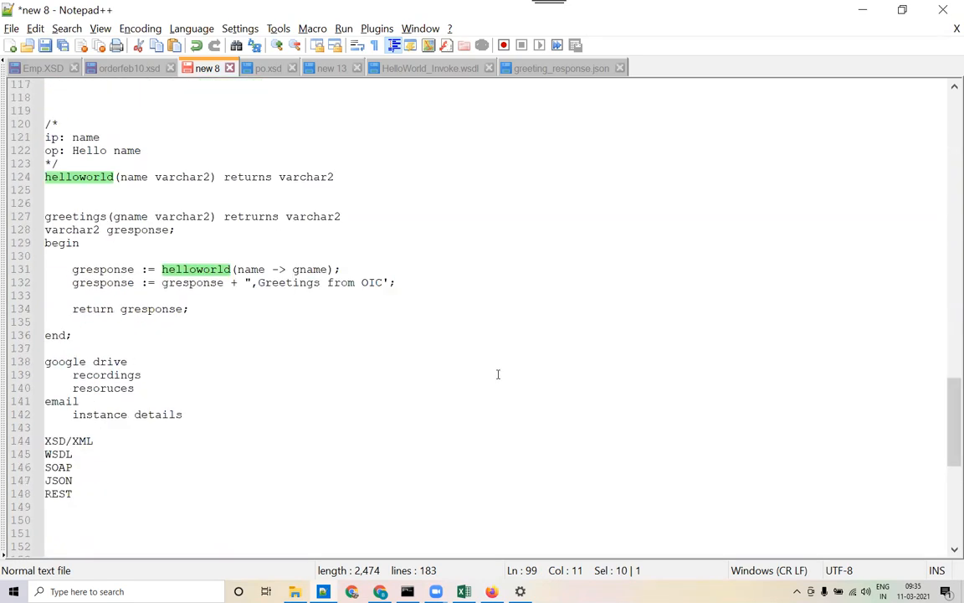
{"action": "scroll", "coordinate": [498, 374], "scroll_direction": "down", "scroll_amount": 3}
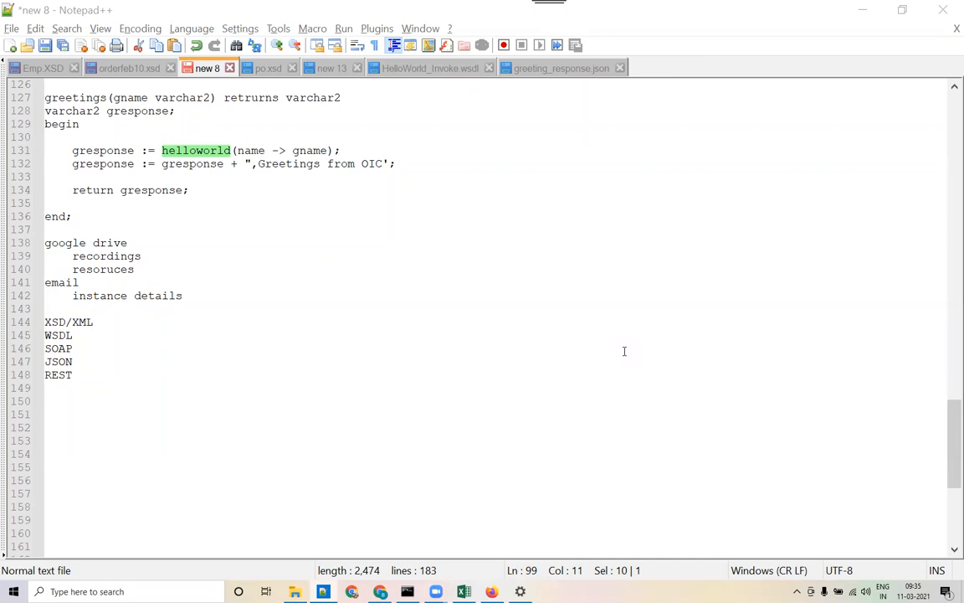
{"action": "left_click", "coordinate": [315, 387]}
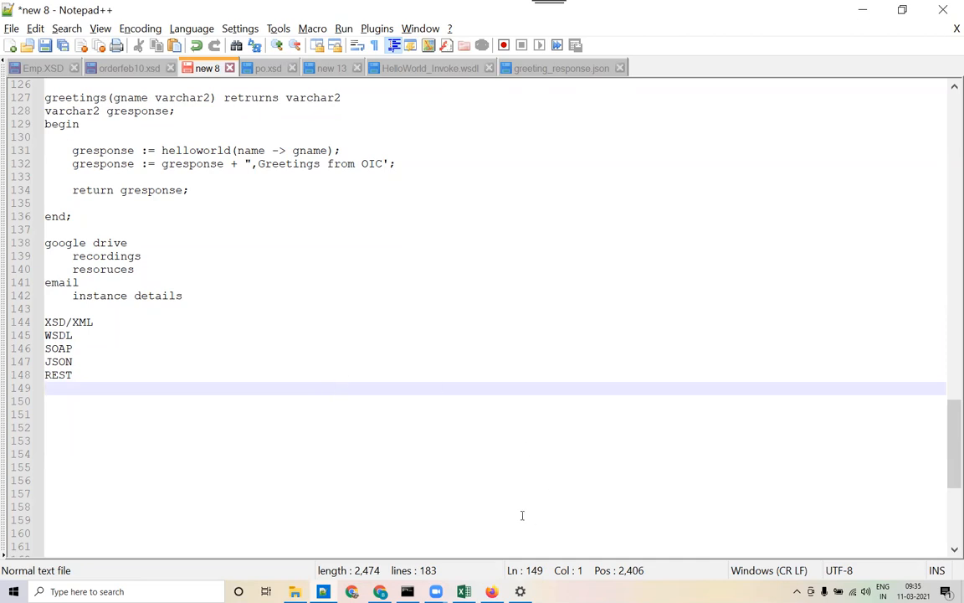
{"action": "key", "text": "alt+Tab"}
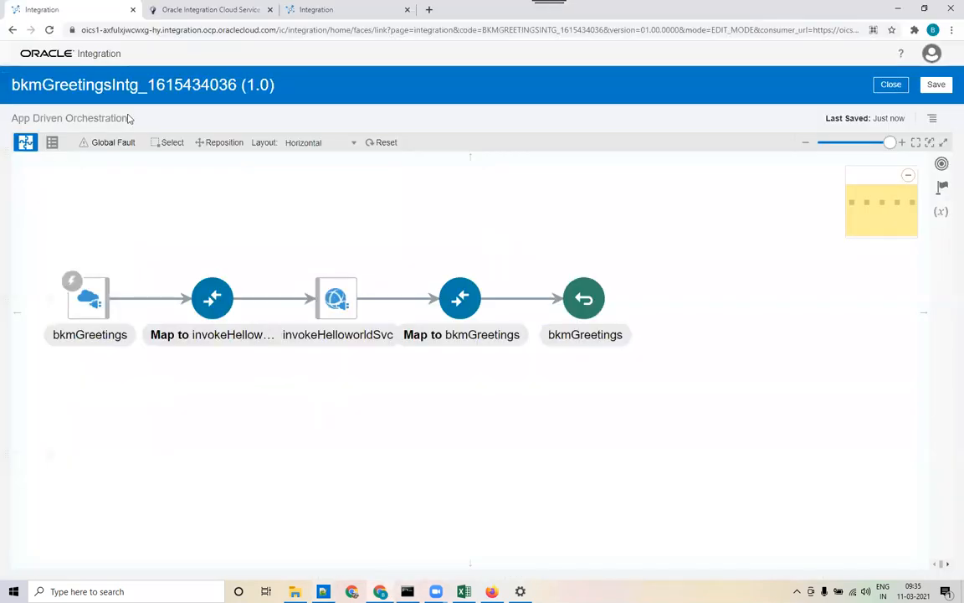
{"action": "left_click", "coordinate": [891, 85]}
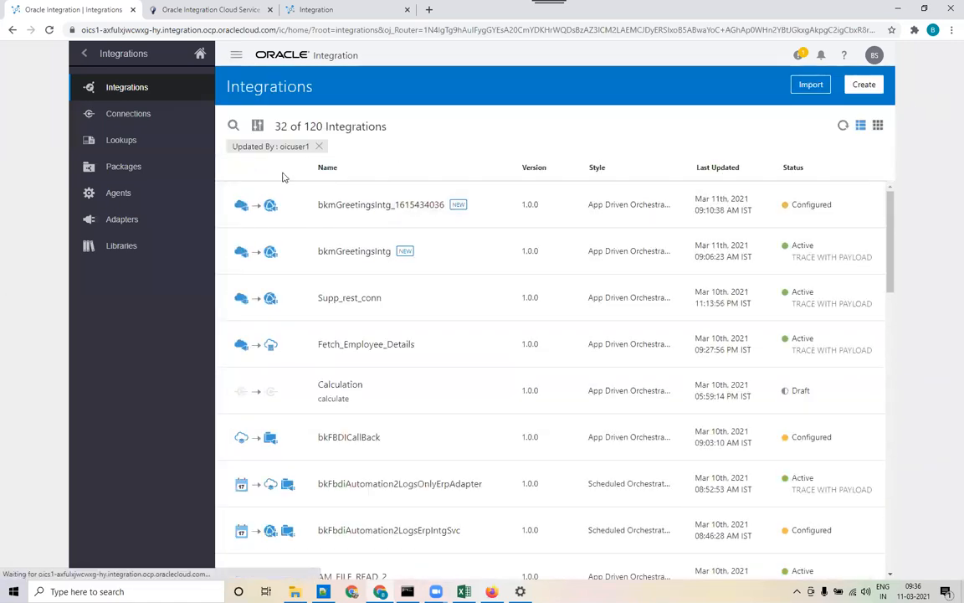
Start a new connection from the Connections list, searching the adapters for "rest" and selecting the REST adapter
{"action": "left_click", "coordinate": [130, 117]}
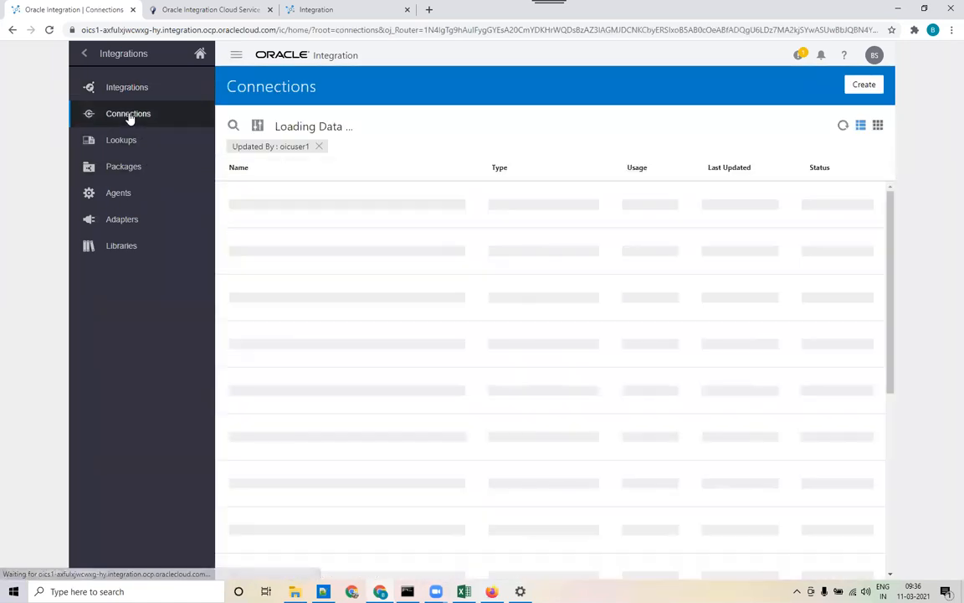
{"action": "left_click", "coordinate": [863, 85]}
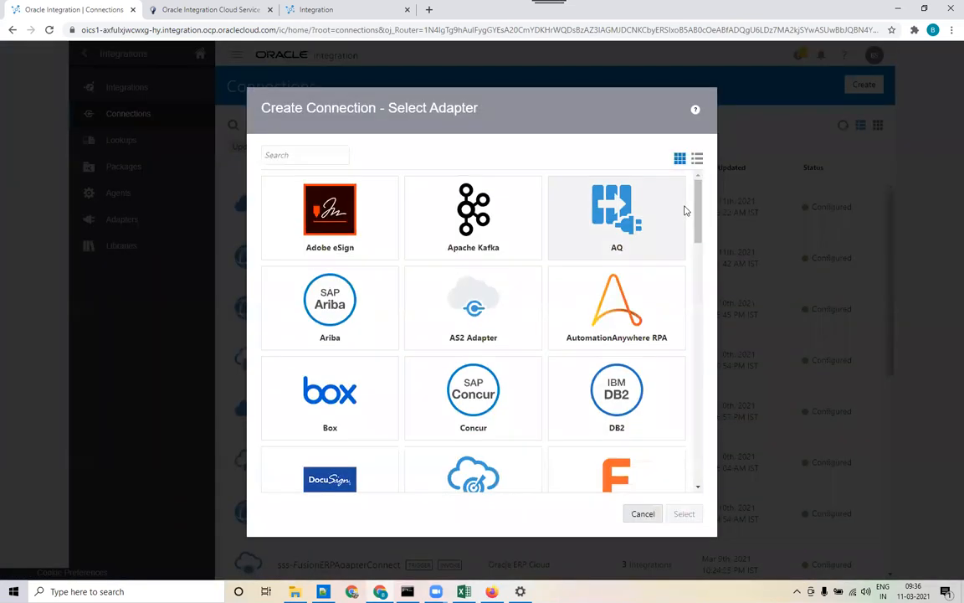
{"action": "left_click", "coordinate": [314, 154]}
{"action": "type", "text": "rest"}
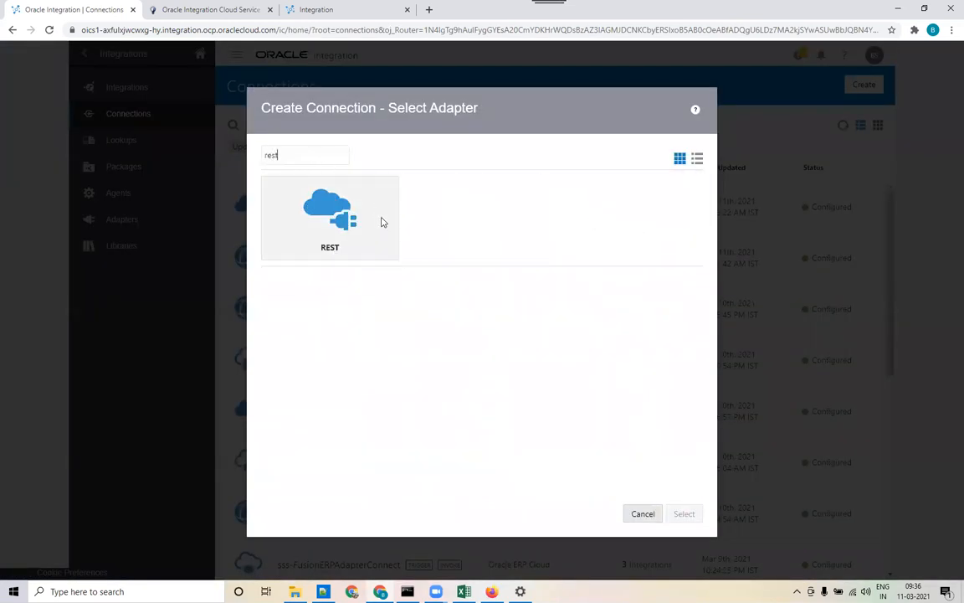
{"action": "left_click", "coordinate": [338, 213]}
{"action": "left_click", "coordinate": [682, 514]}
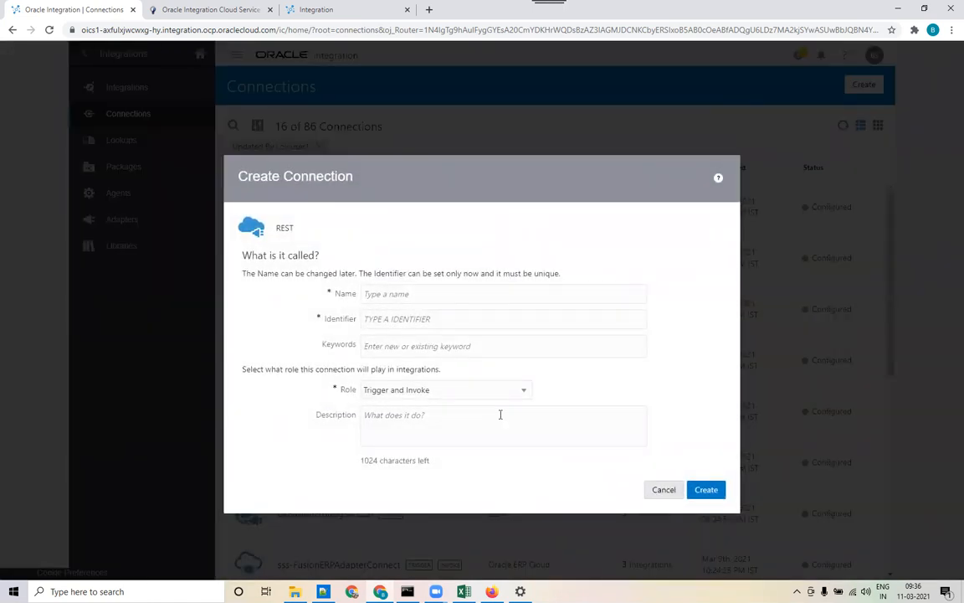
Create the REST connection with the Invoke role and the name aaa
{"action": "left_click", "coordinate": [478, 389]}
{"action": "left_click", "coordinate": [395, 440]}
{"action": "left_click", "coordinate": [484, 293]}
{"action": "type", "text": "s"}
{"action": "key", "text": "BackSpace"}
{"action": "type", "text": "aaa"}
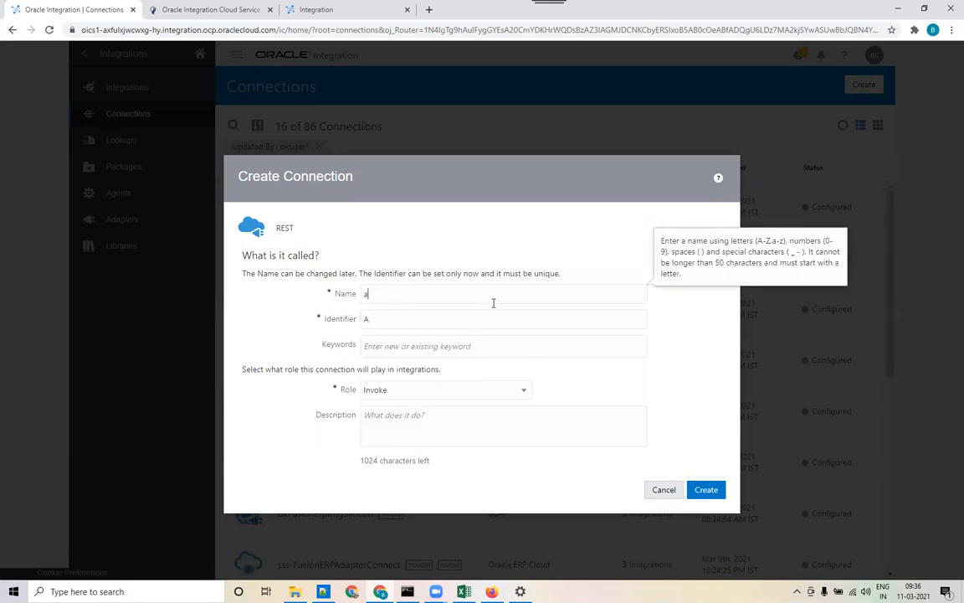
{"action": "left_click", "coordinate": [713, 493]}
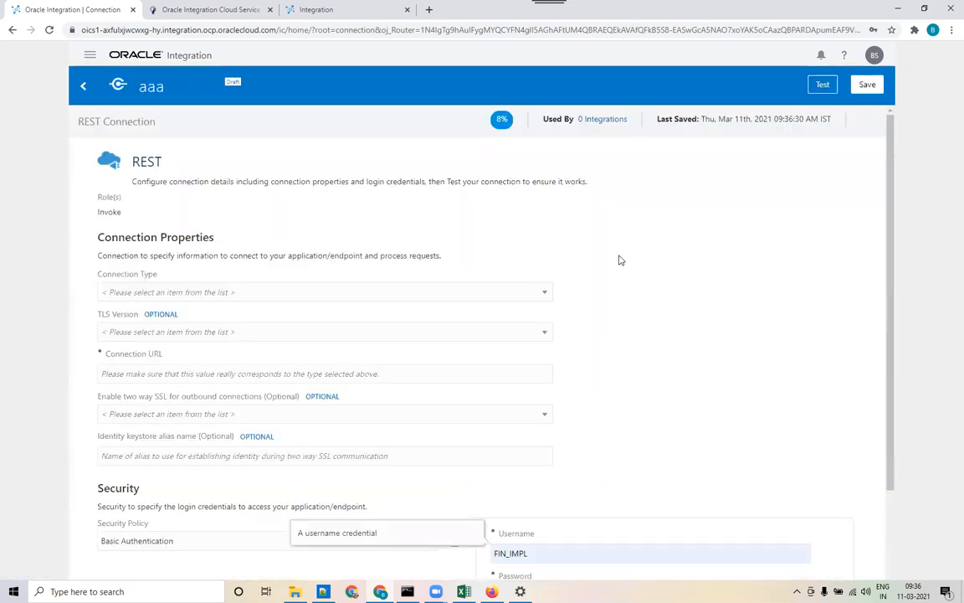
Set the aaa connection's Connection Type to REST API Base URL and look over its remaining properties and security settings
{"action": "scroll", "coordinate": [494, 326], "scroll_direction": "down", "scroll_amount": 1}
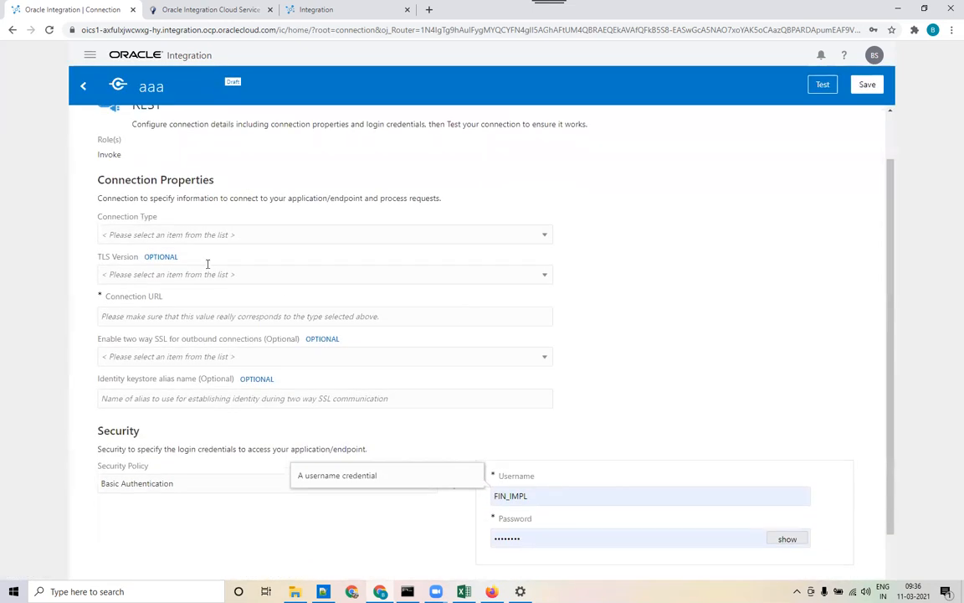
{"action": "left_click", "coordinate": [168, 233]}
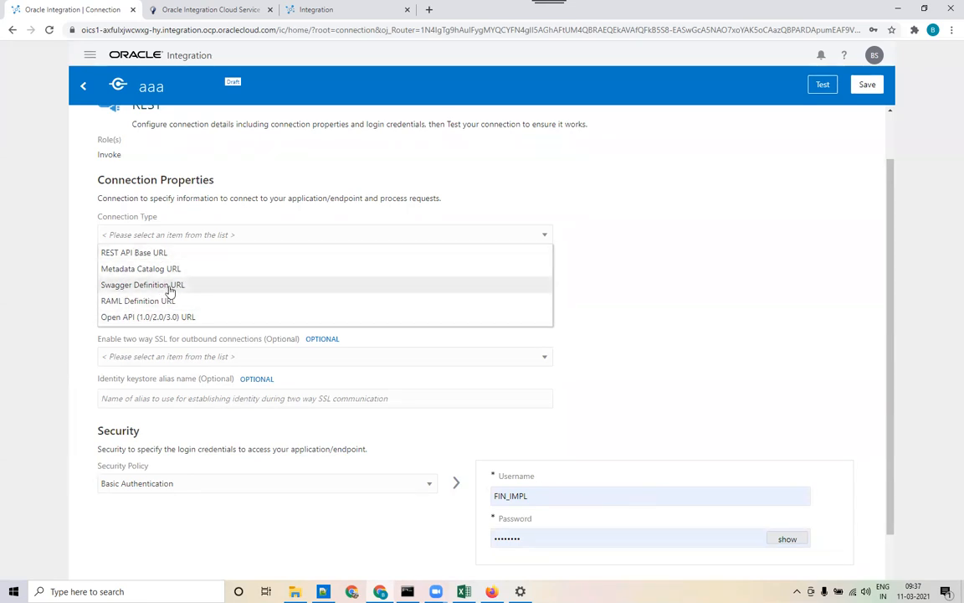
{"action": "left_click", "coordinate": [118, 253]}
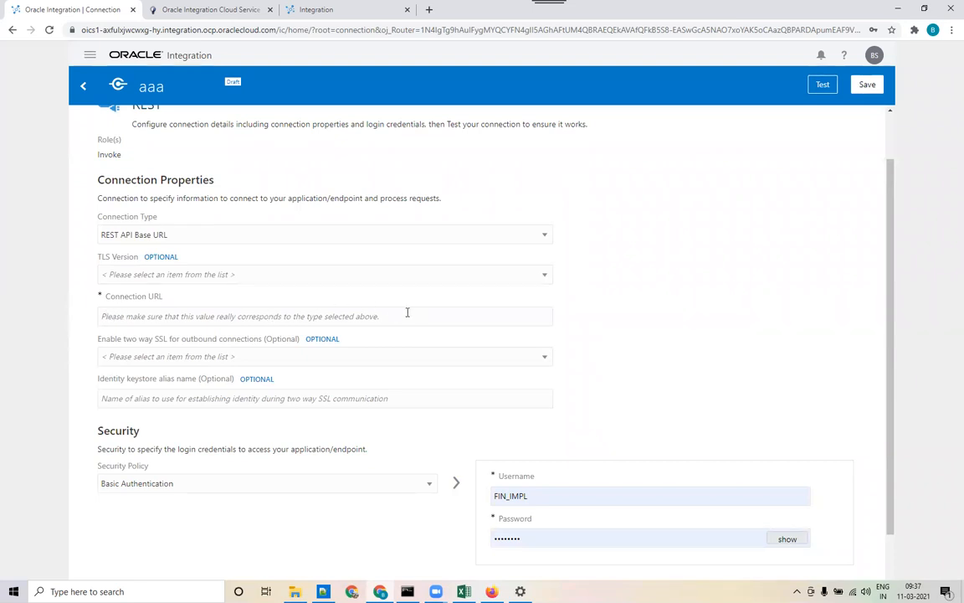
{"action": "scroll", "coordinate": [429, 316], "scroll_direction": "down", "scroll_amount": 1}
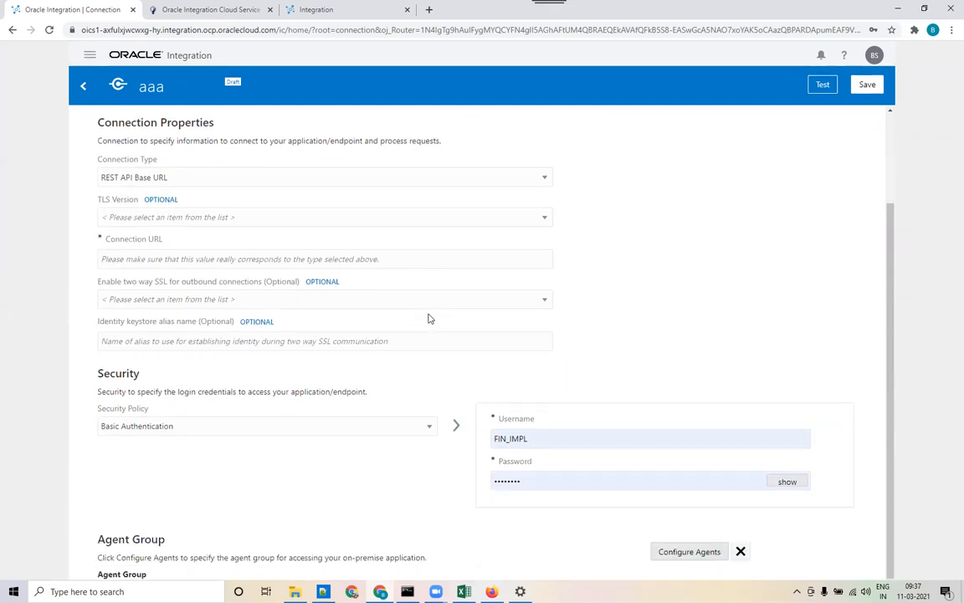
{"action": "scroll", "coordinate": [178, 288], "scroll_direction": "up", "scroll_amount": 1}
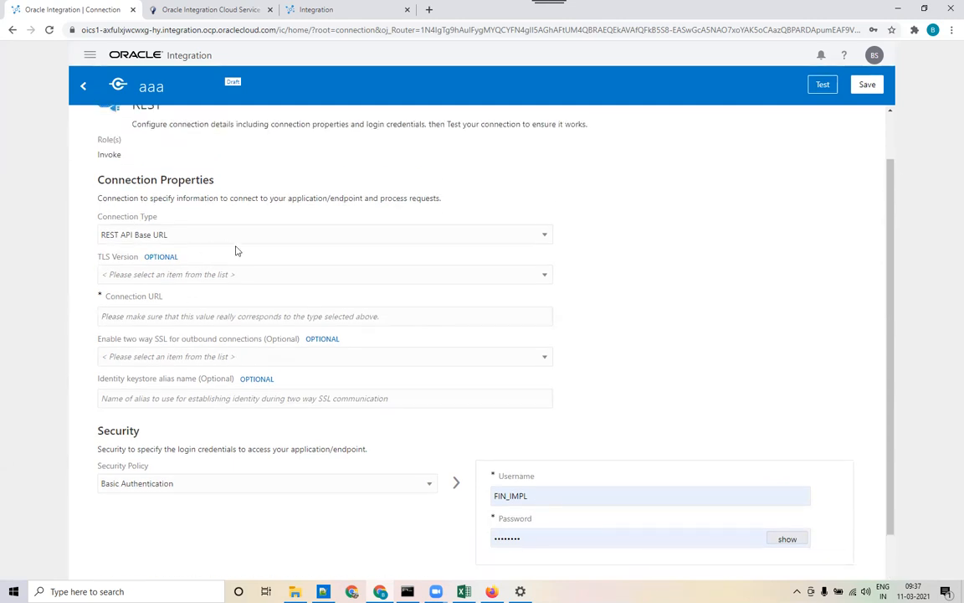
Switch to the bkmGreetingsIntg tracking page and close the instance's details
{"action": "left_click", "coordinate": [356, 10]}
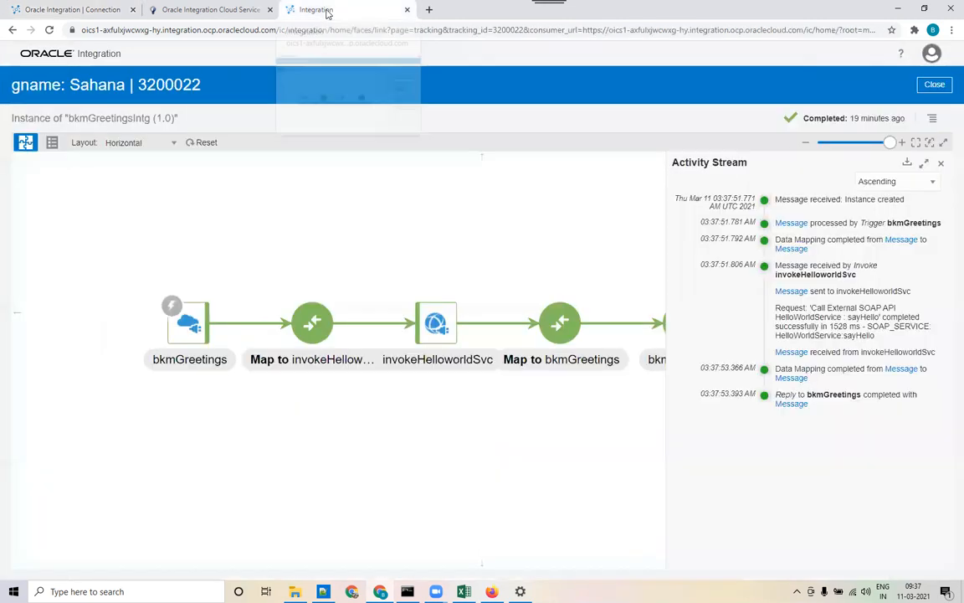
{"action": "left_click", "coordinate": [933, 84]}
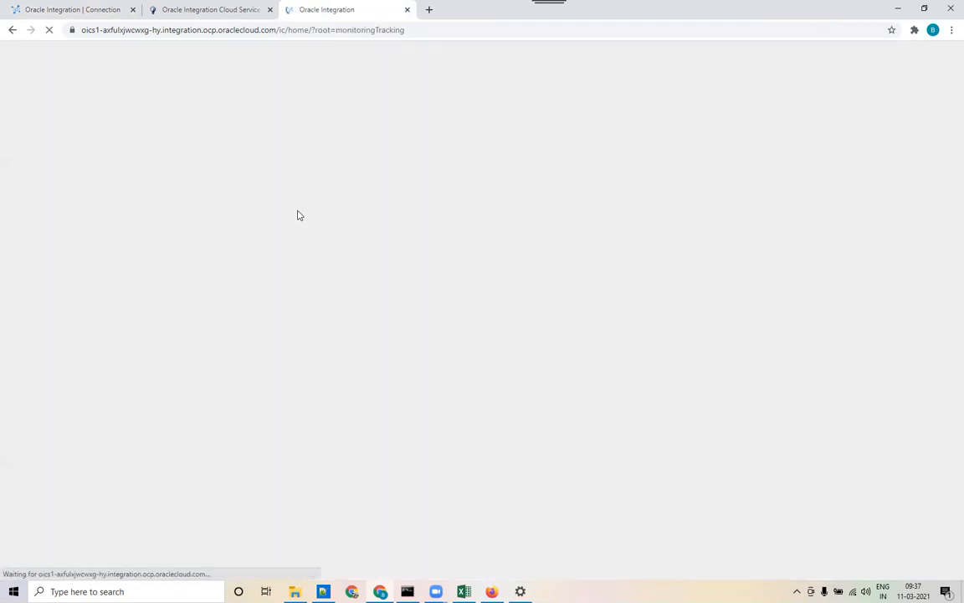
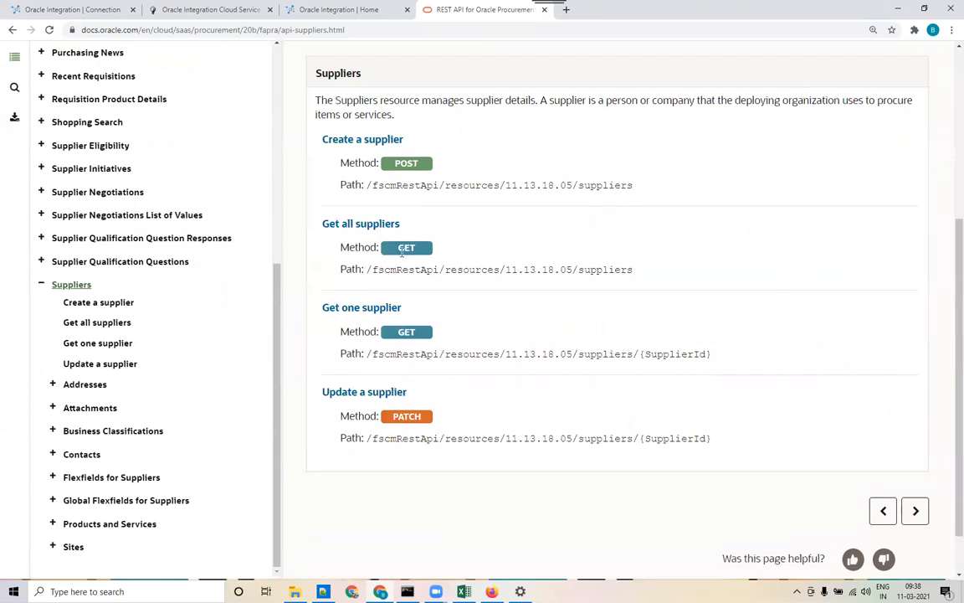
Open "Get all suppliers" in the Procurement REST API documentation and examine its resource path, query parameters, response and example JSON body
{"action": "left_click", "coordinate": [379, 226]}
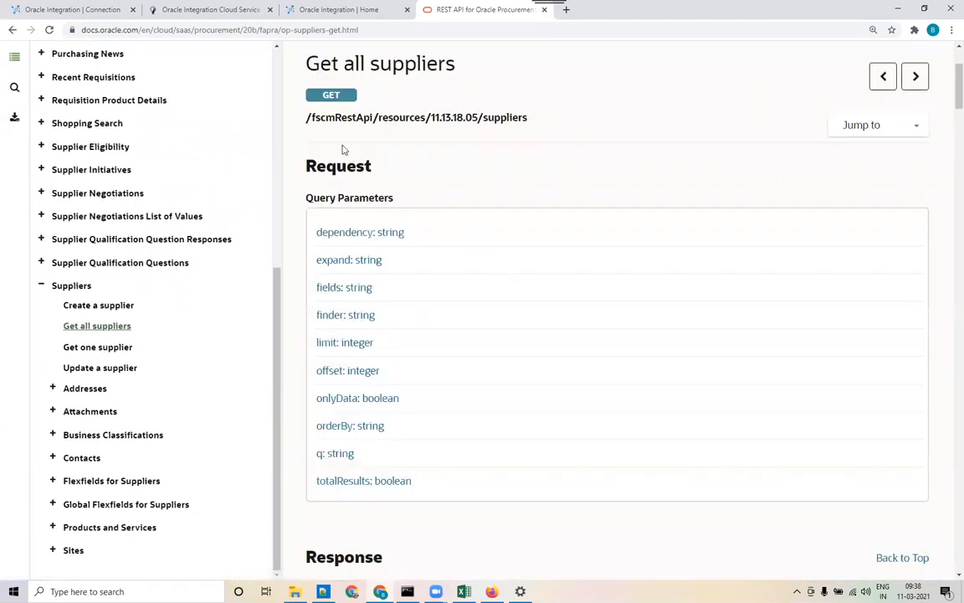
{"action": "left_click_drag", "start_coordinate": [306, 118], "coordinate": [546, 121]}
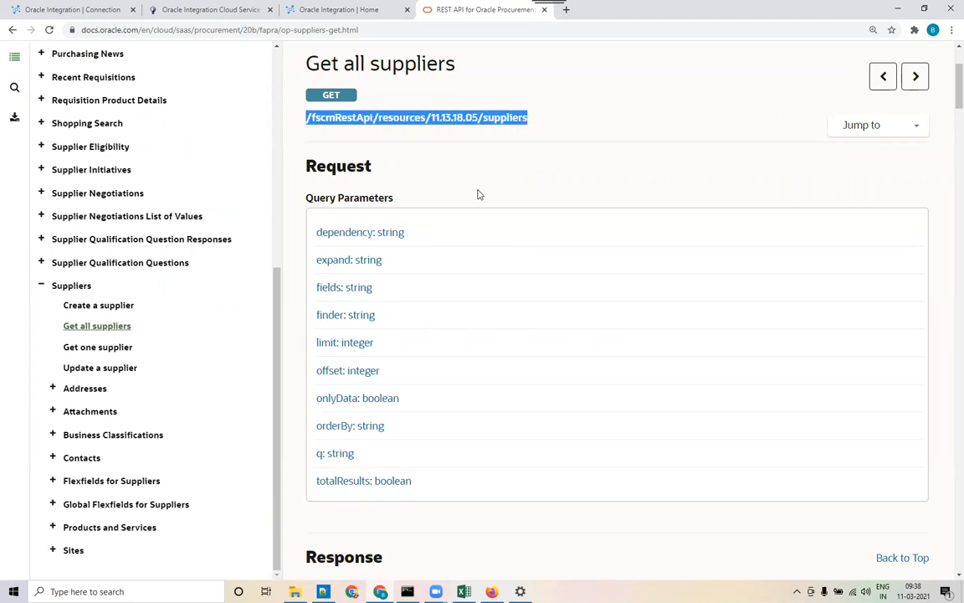
{"action": "scroll", "coordinate": [479, 194], "scroll_direction": "down", "scroll_amount": 3}
{"action": "scroll", "coordinate": [478, 193], "scroll_direction": "up", "scroll_amount": 2}
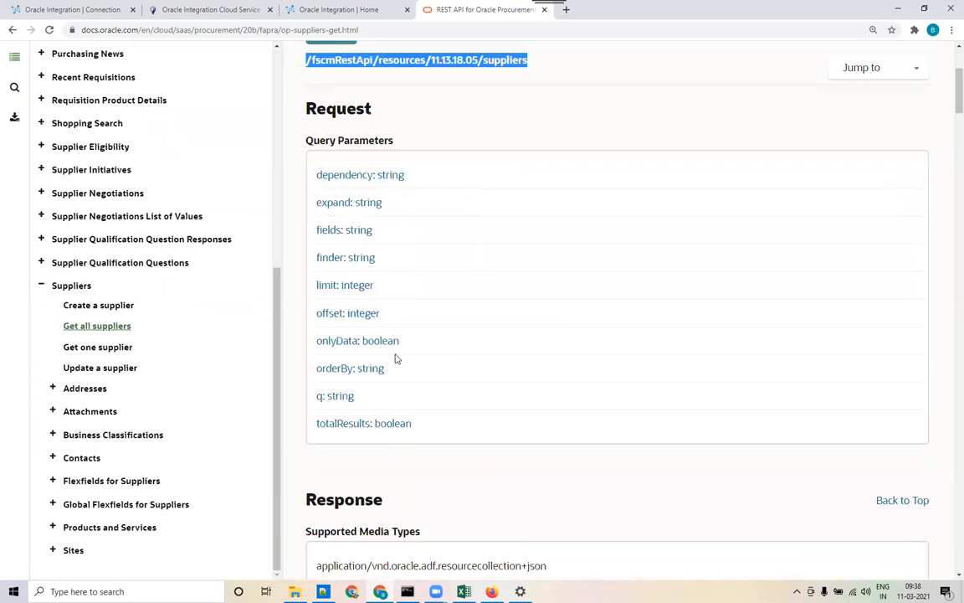
{"action": "scroll", "coordinate": [510, 266], "scroll_direction": "down", "scroll_amount": 4}
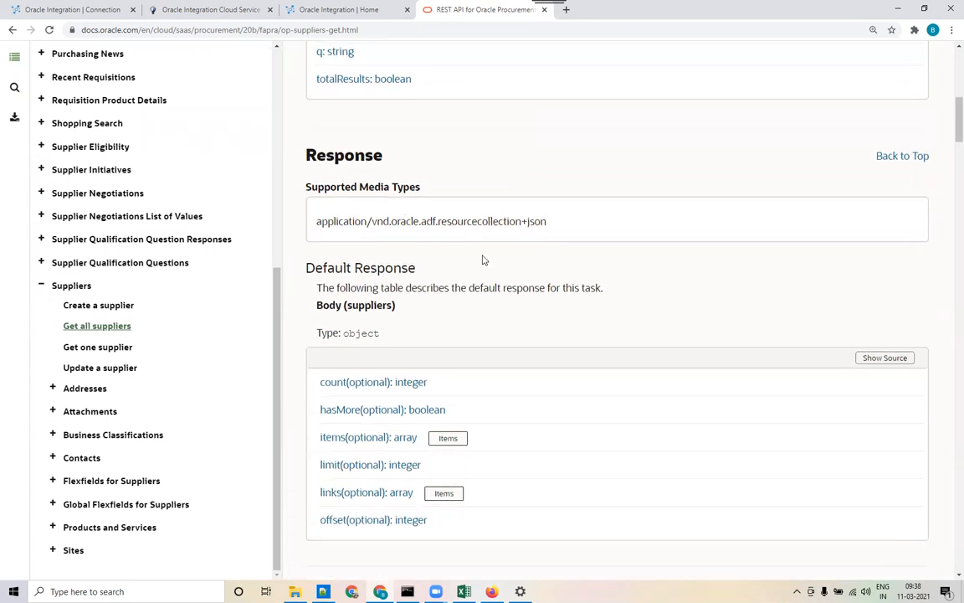
{"action": "scroll", "coordinate": [533, 237], "scroll_direction": "down", "scroll_amount": 3}
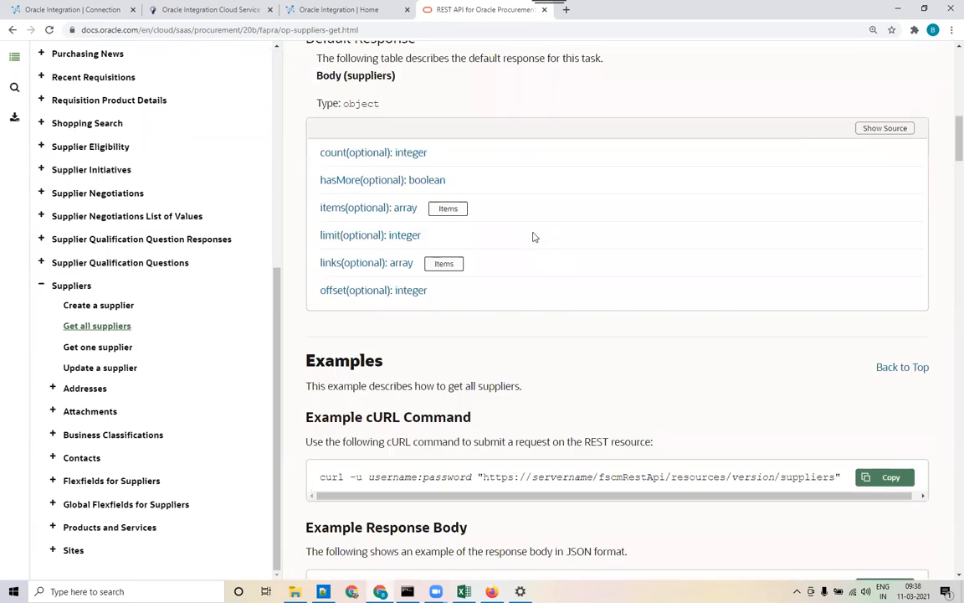
{"action": "scroll", "coordinate": [533, 237], "scroll_direction": "down", "scroll_amount": 6}
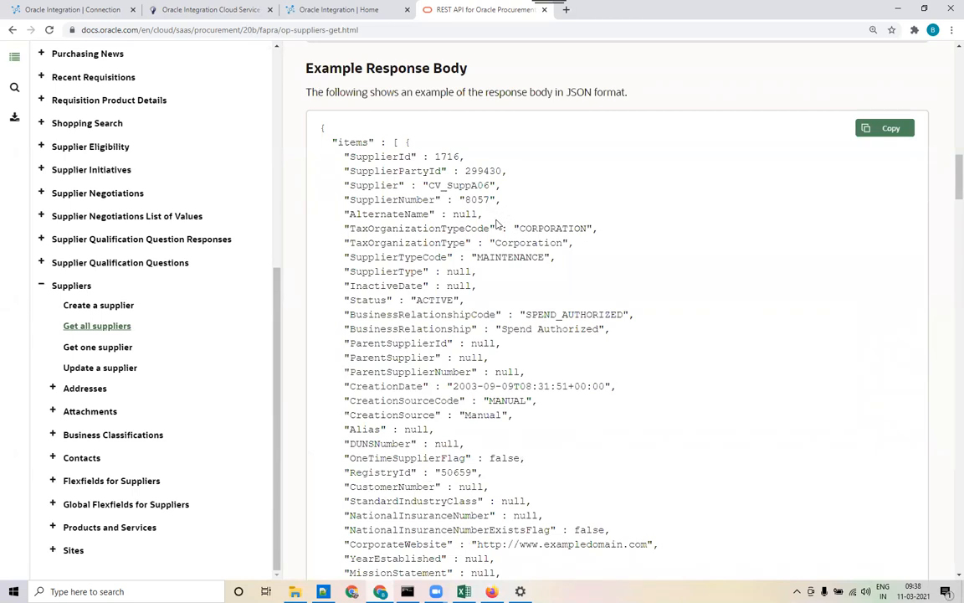
{"action": "scroll", "coordinate": [502, 224], "scroll_direction": "up", "scroll_amount": 15}
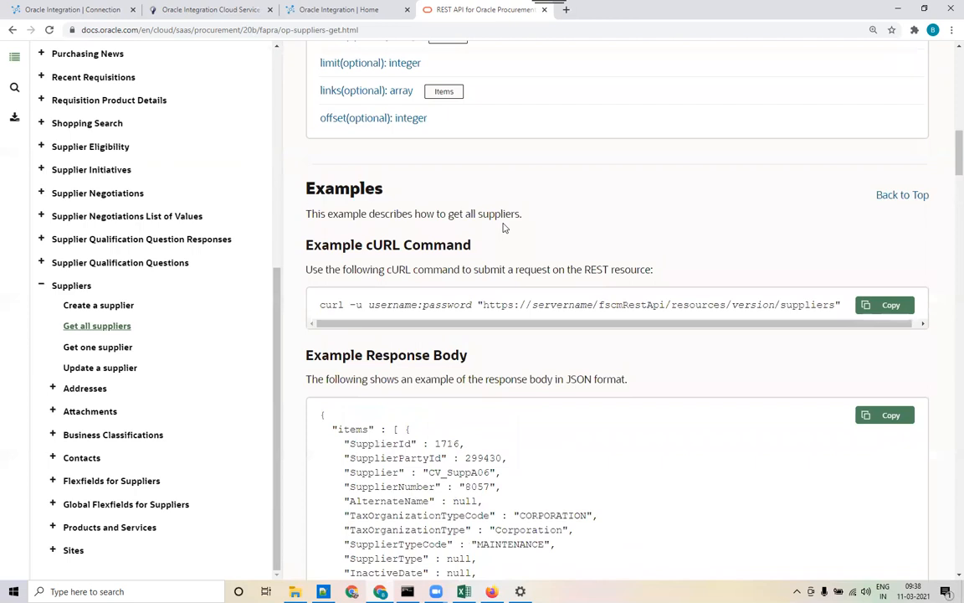
{"action": "scroll", "coordinate": [502, 227], "scroll_direction": "up", "scroll_amount": 5}
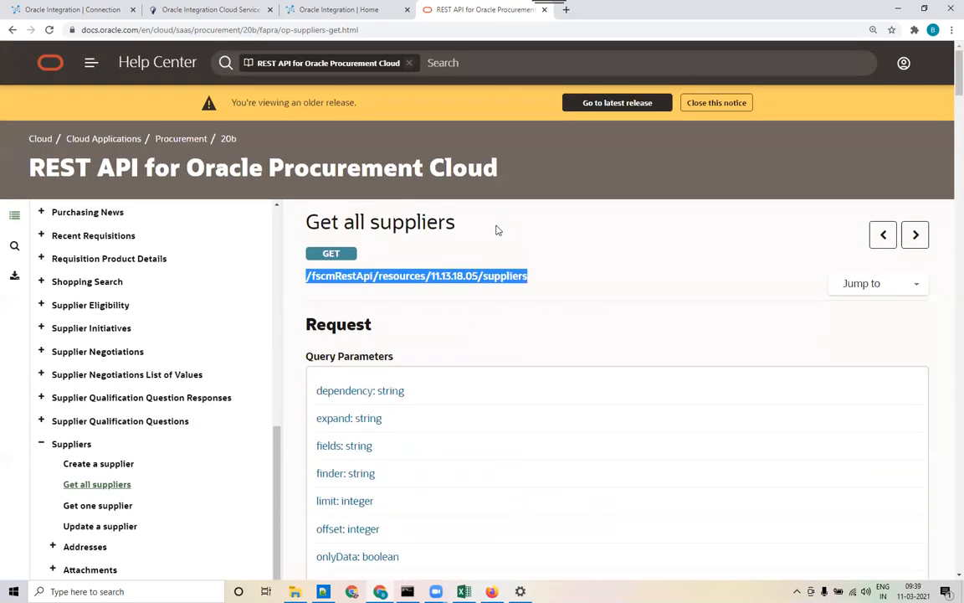
{"action": "left_click_drag", "start_coordinate": [544, 280], "coordinate": [304, 280]}
Switch to the Oracle Integration home page and open the integrations list there
{"action": "left_click", "coordinate": [326, 10]}
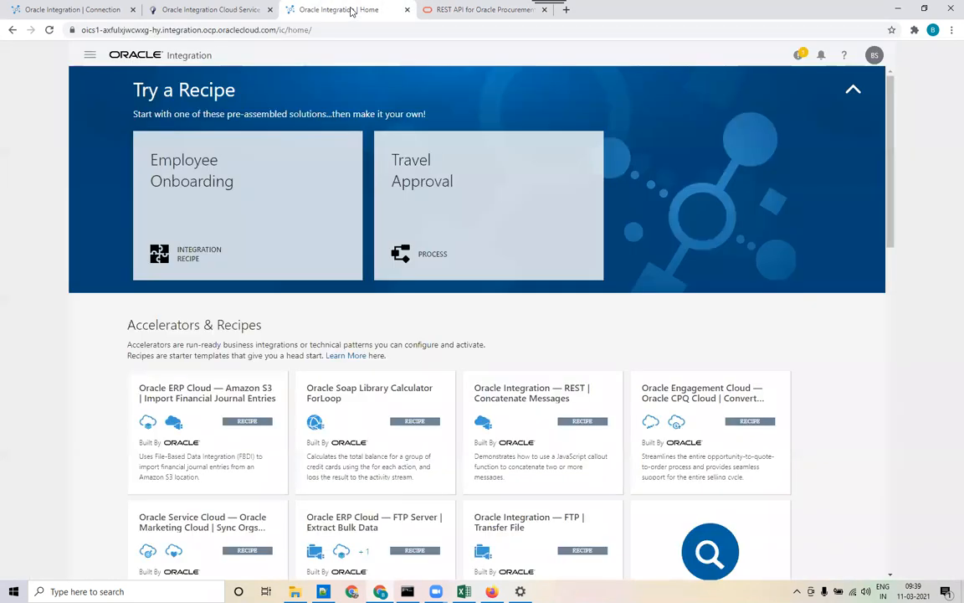
{"action": "mouse_move", "coordinate": [351, 174]}
{"action": "left_click", "coordinate": [89, 56]}
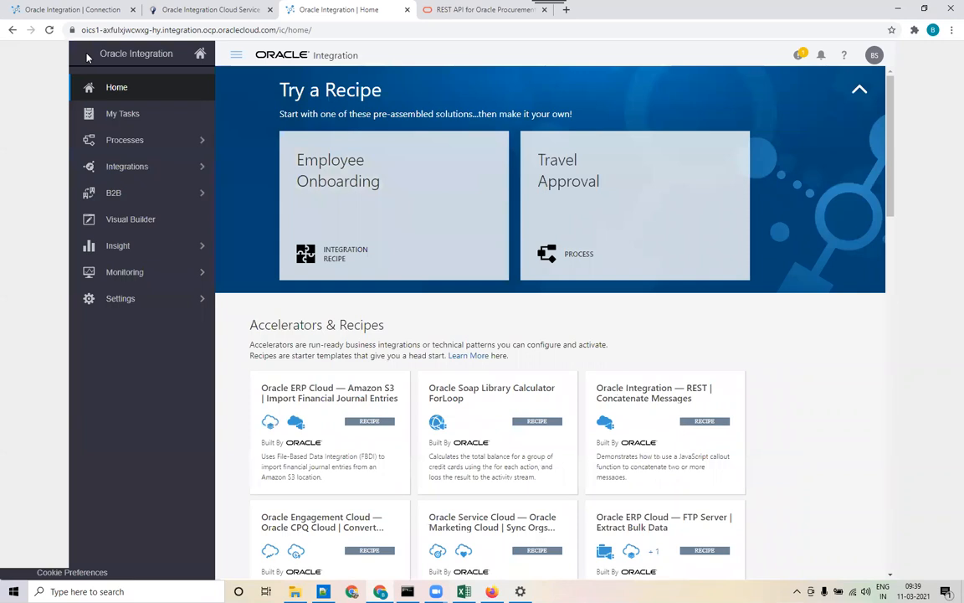
{"action": "left_click", "coordinate": [167, 164]}
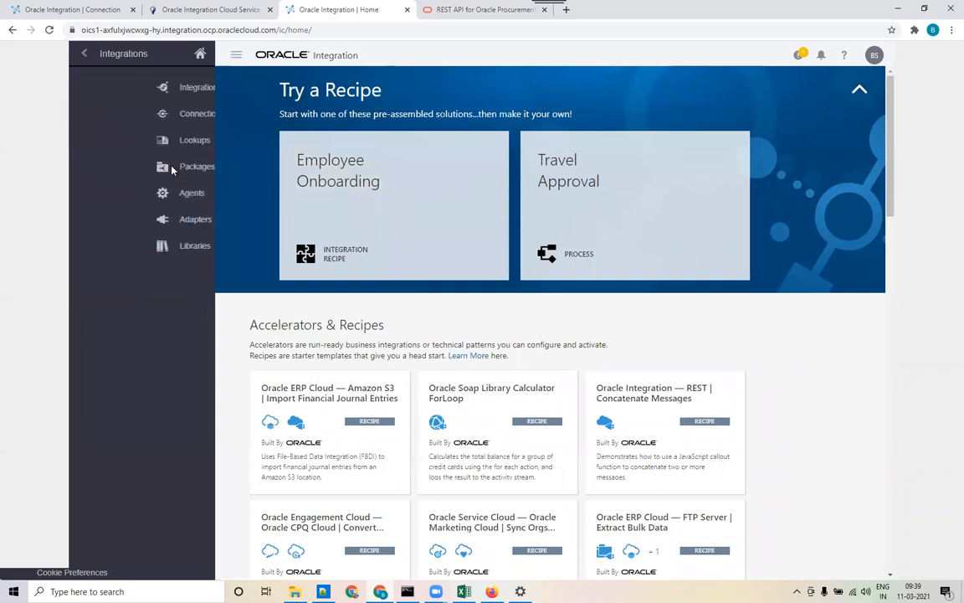
{"action": "left_click", "coordinate": [136, 89]}
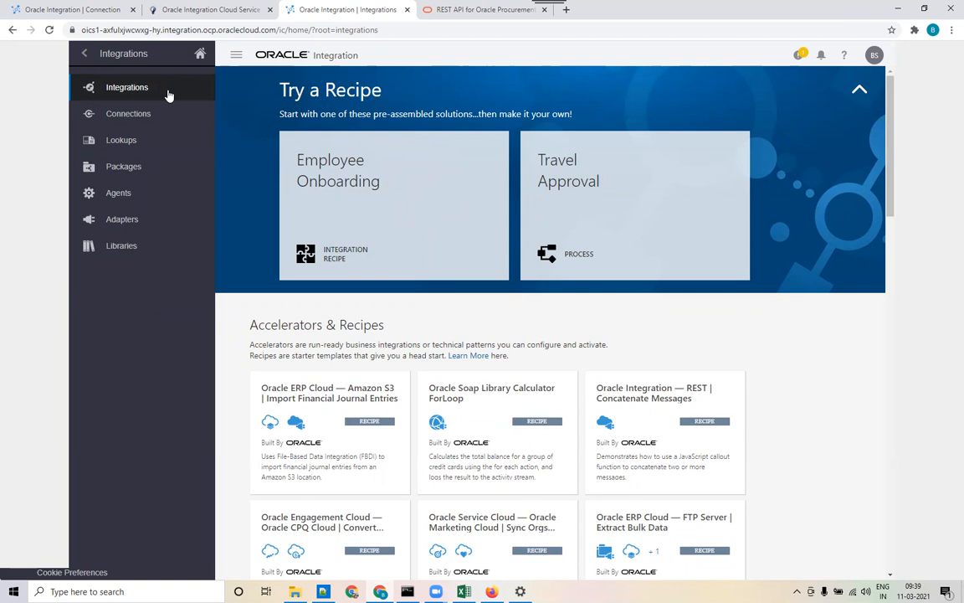
{"action": "left_click", "coordinate": [168, 95]}
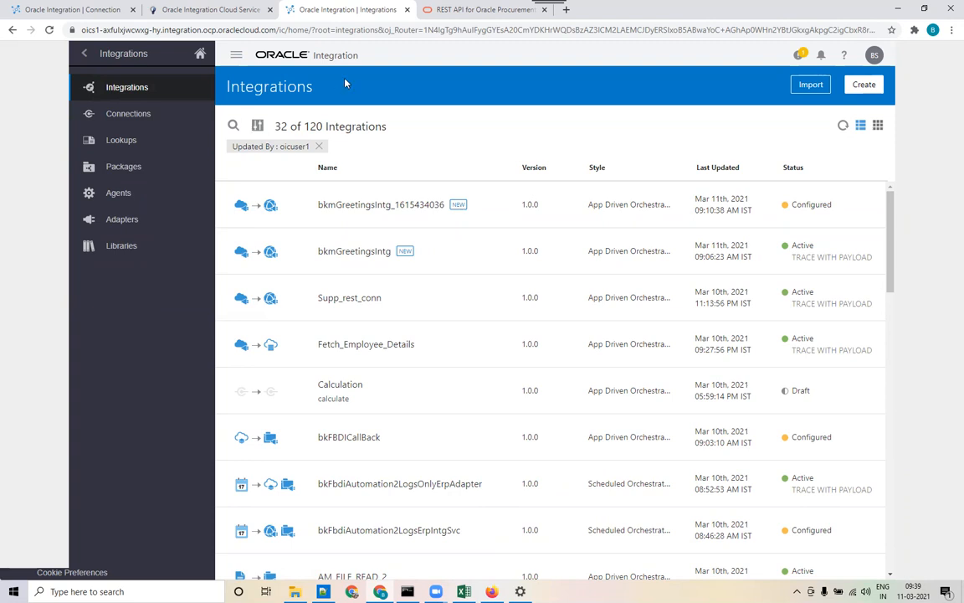
Return to the aaa REST connection and exit it, discarding the unsaved changes
{"action": "left_click", "coordinate": [88, 9]}
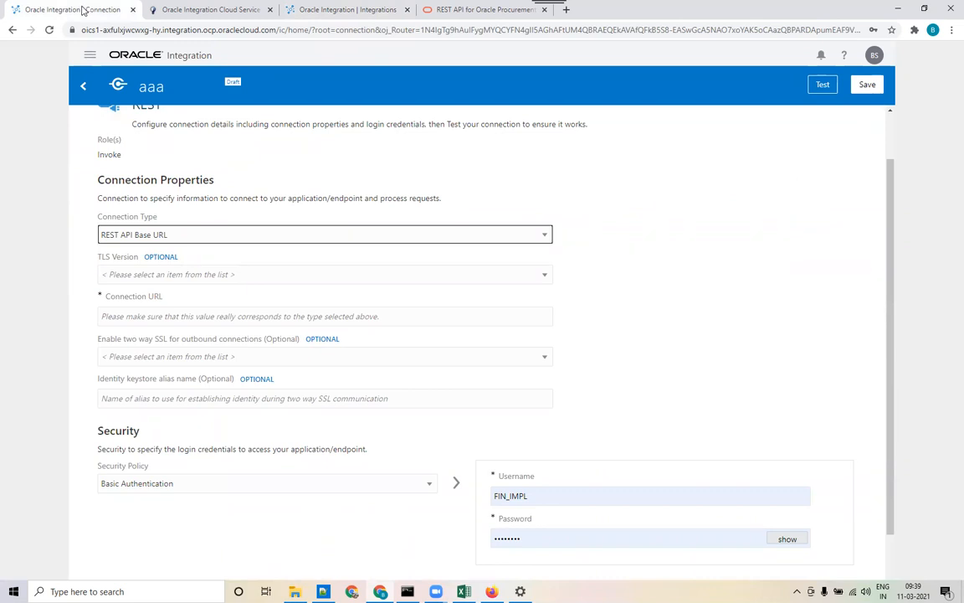
{"action": "key", "text": "alt"}
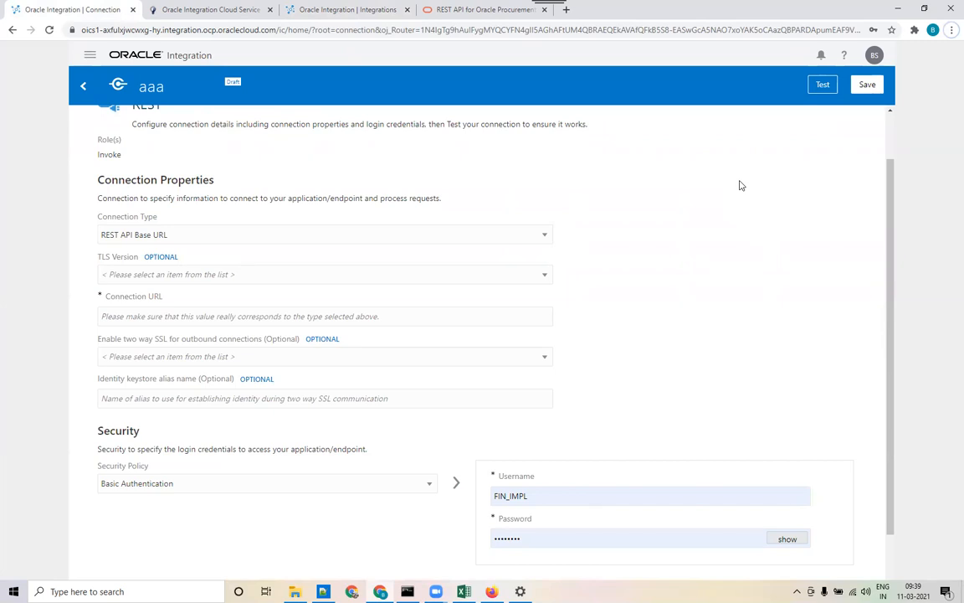
{"action": "scroll", "coordinate": [740, 185], "scroll_direction": "up", "scroll_amount": 2}
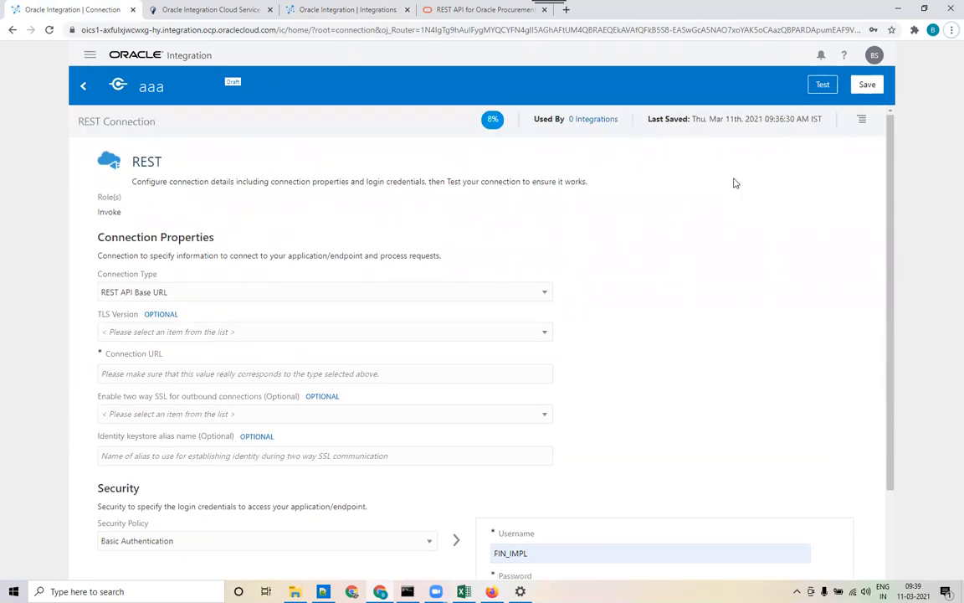
{"action": "left_click", "coordinate": [83, 88]}
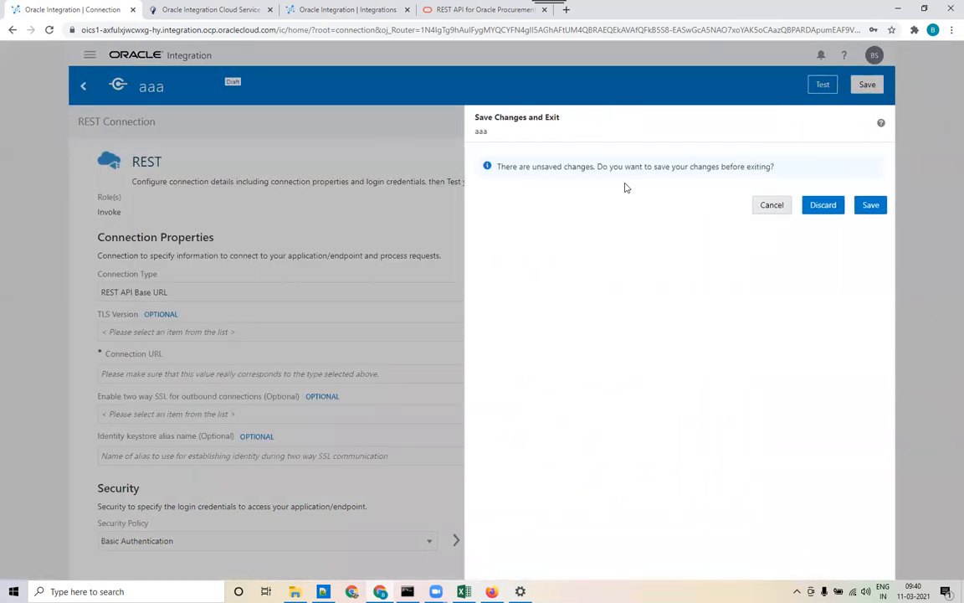
{"action": "left_click", "coordinate": [827, 205]}
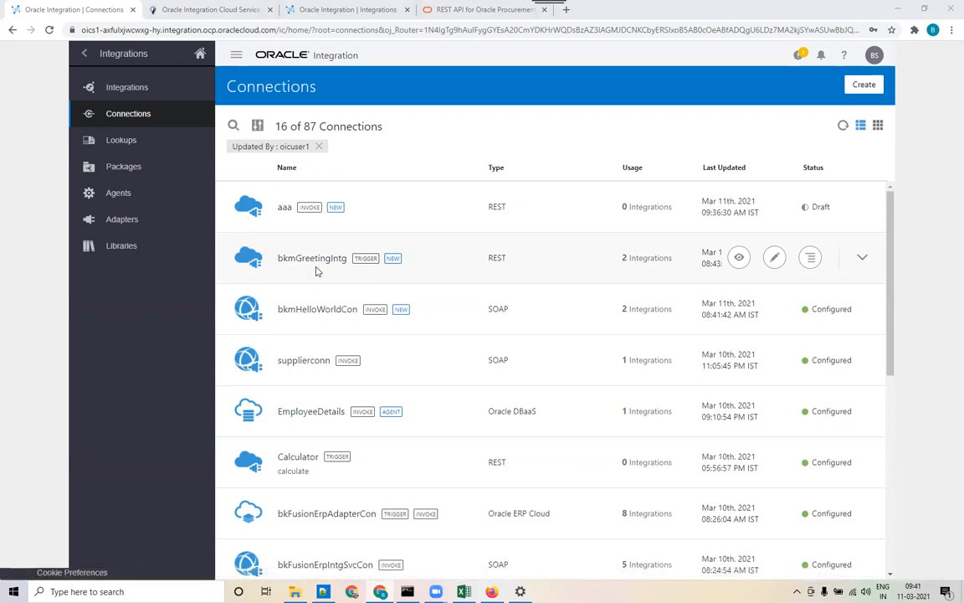
Look through the connections list and open the list of integration packages
{"action": "scroll", "coordinate": [319, 271], "scroll_direction": "down", "scroll_amount": 2}
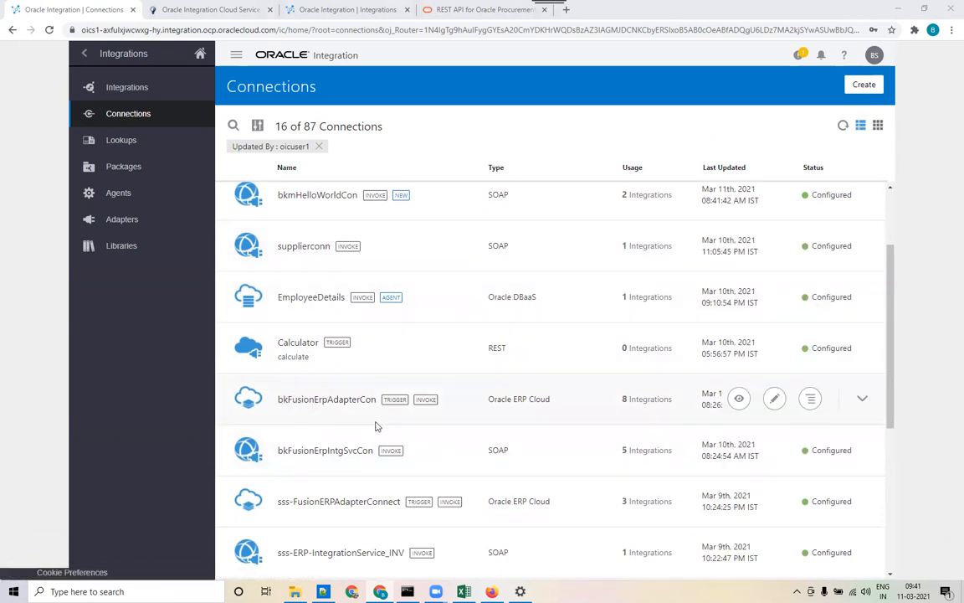
{"action": "scroll", "coordinate": [379, 425], "scroll_direction": "up", "scroll_amount": 2}
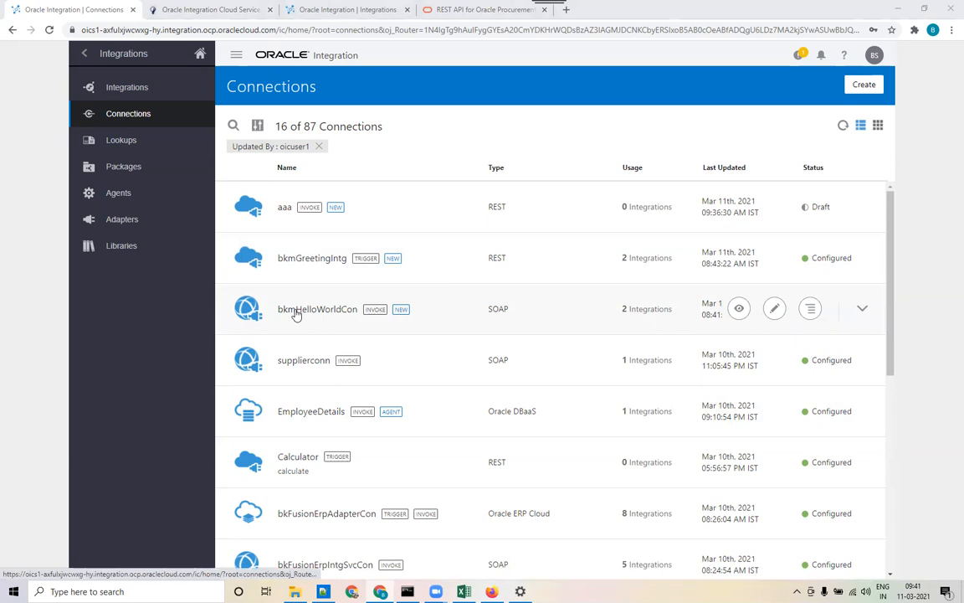
{"action": "left_click", "coordinate": [125, 167]}
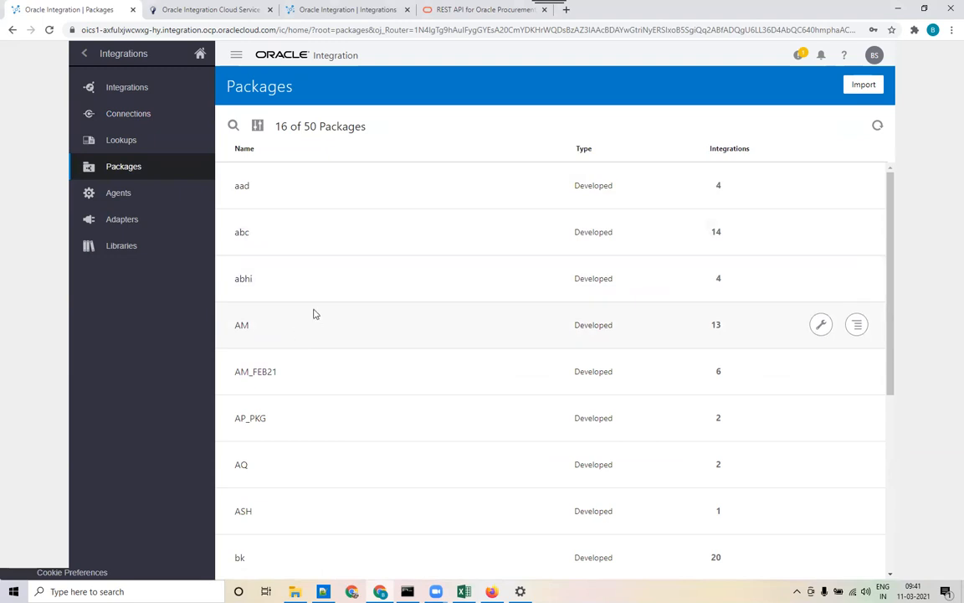
Look through the package list and examine the actions available for the bk package
{"action": "scroll", "coordinate": [312, 312], "scroll_direction": "down", "scroll_amount": 3}
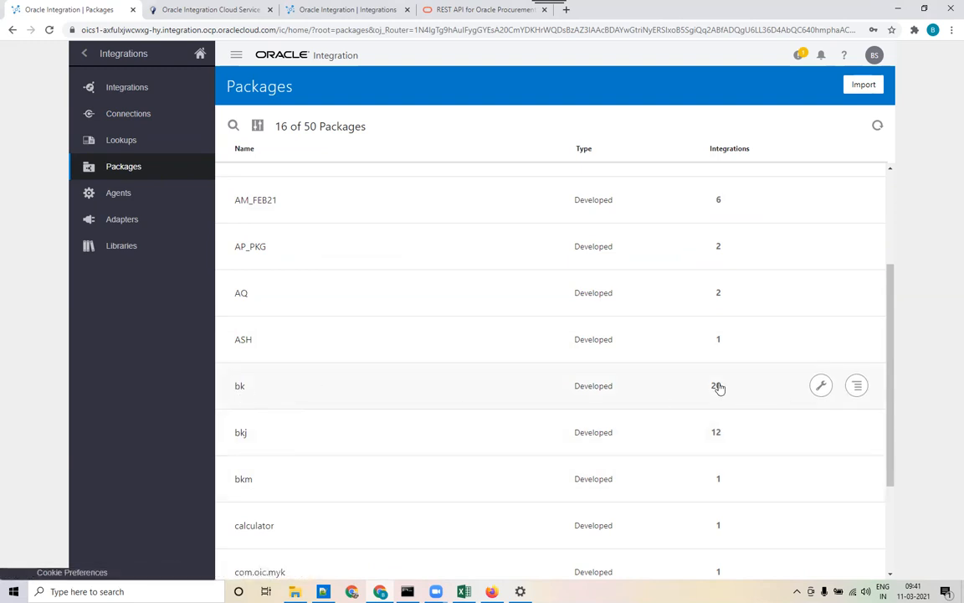
{"action": "left_click", "coordinate": [858, 387]}
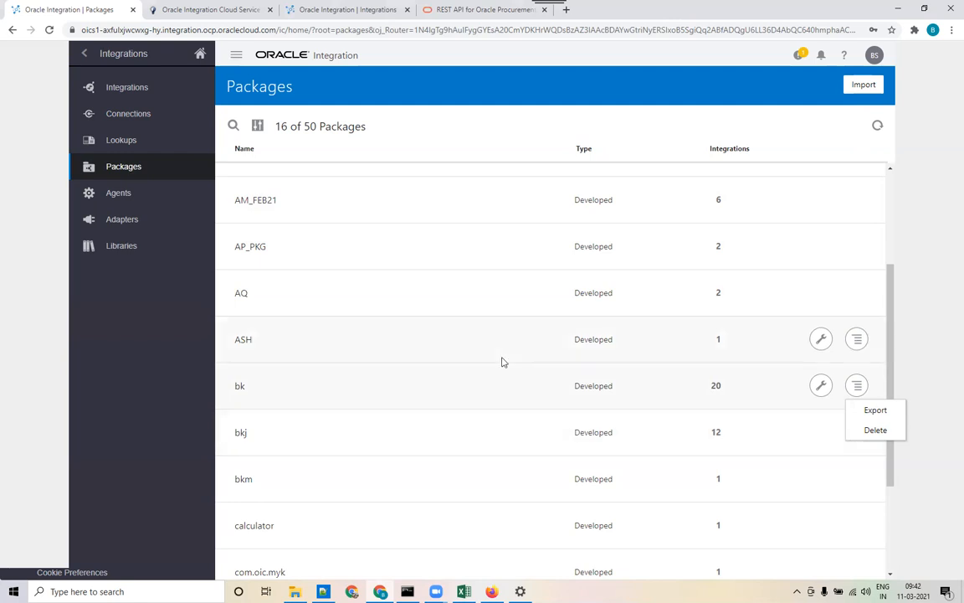
{"action": "left_click", "coordinate": [124, 90]}
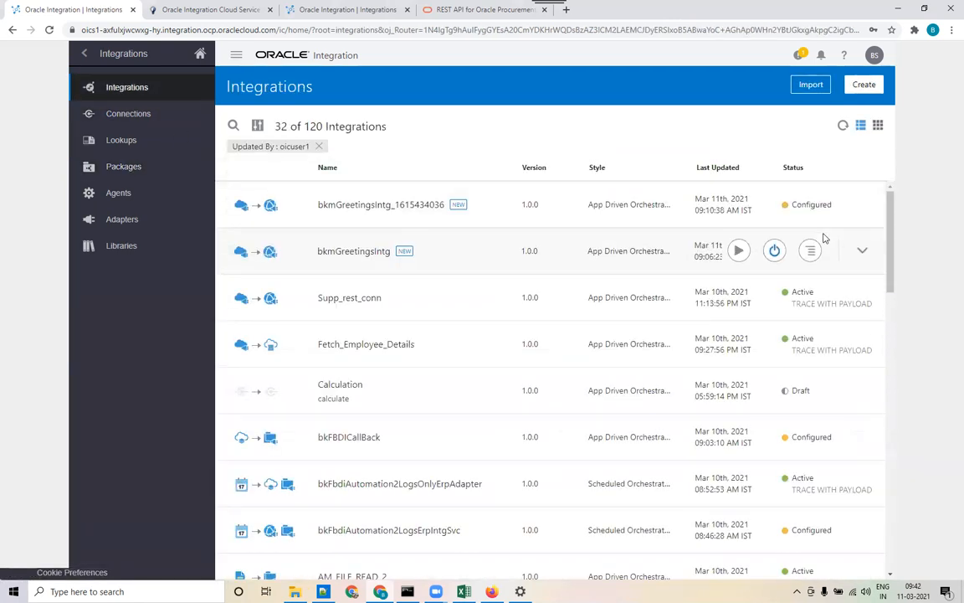
{"action": "left_click", "coordinate": [810, 204]}
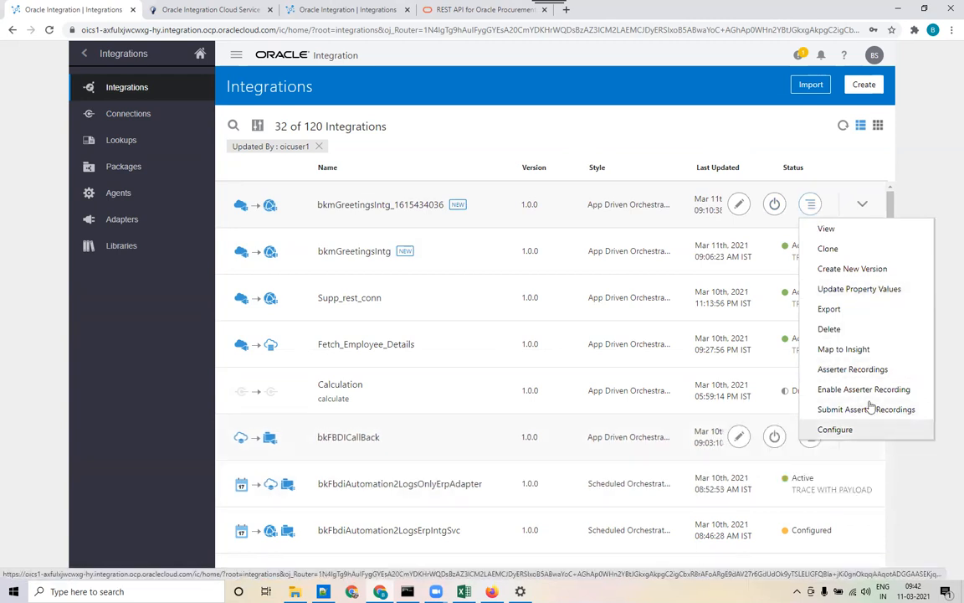
{"action": "left_click", "coordinate": [926, 168]}
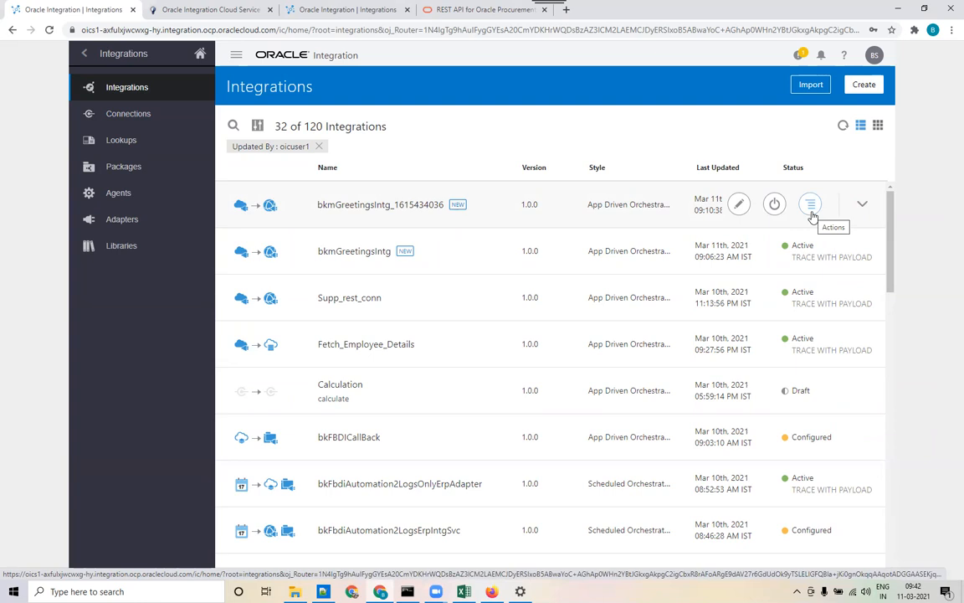
Open the form for a new app-driven orchestration, examine its package field, and cancel without creating the integration
{"action": "left_click", "coordinate": [864, 84]}
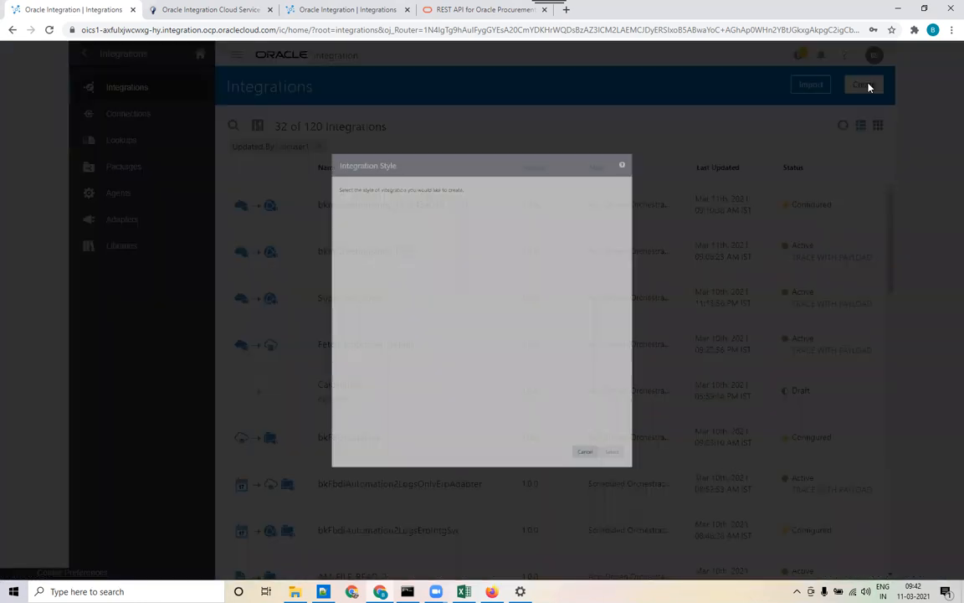
{"action": "left_click", "coordinate": [379, 222]}
{"action": "left_click", "coordinate": [683, 529]}
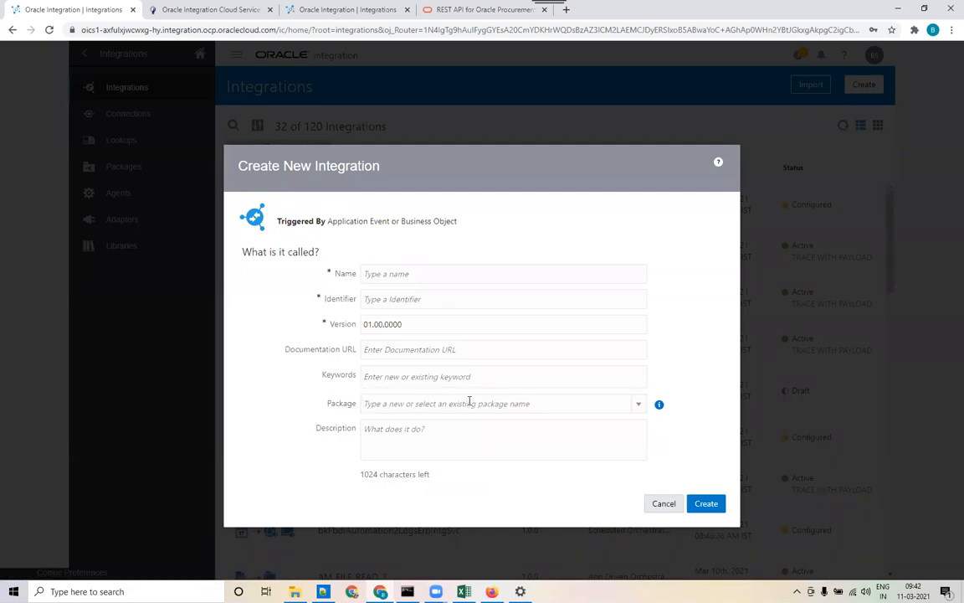
{"action": "left_click", "coordinate": [666, 506]}
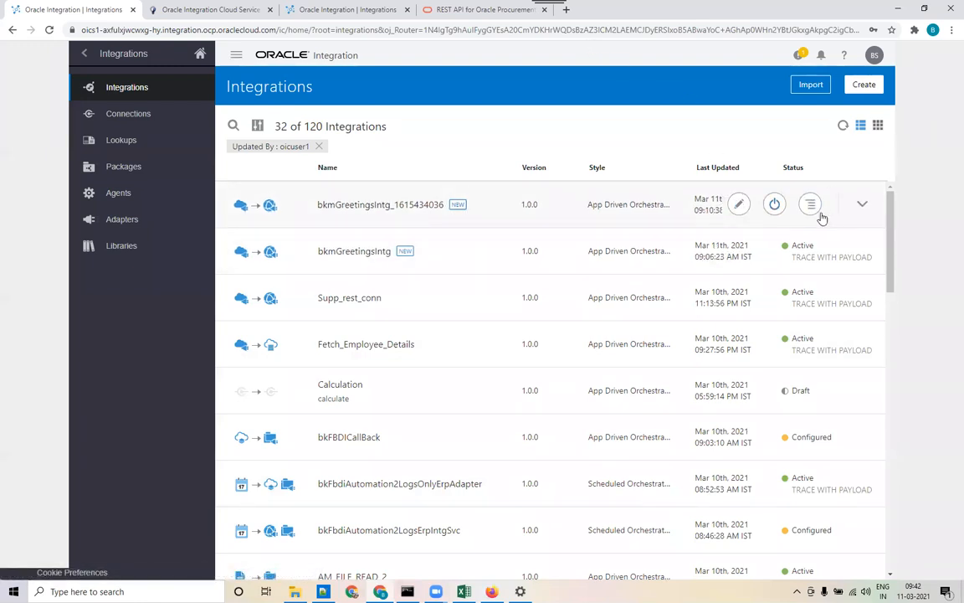
{"action": "left_click", "coordinate": [810, 205]}
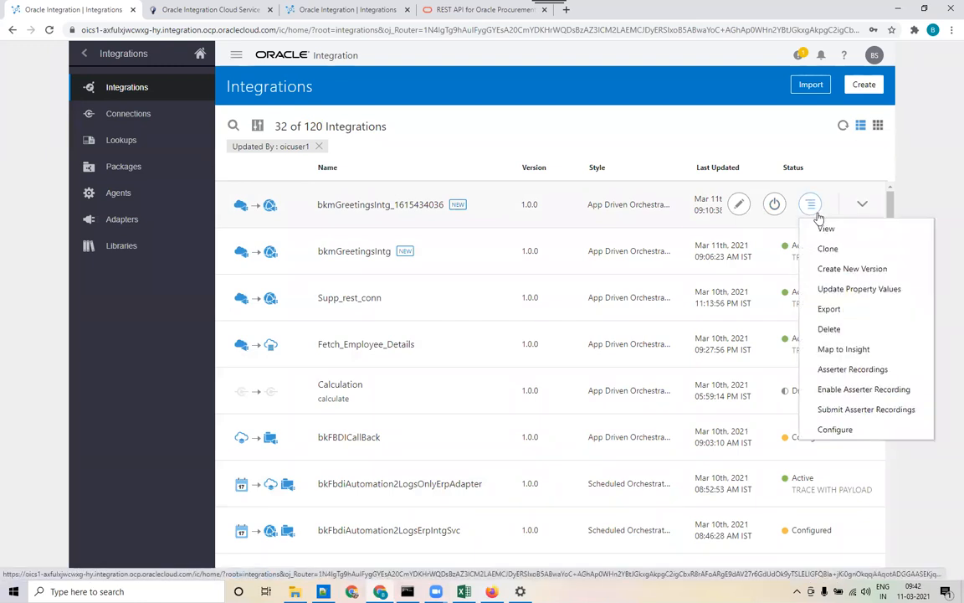